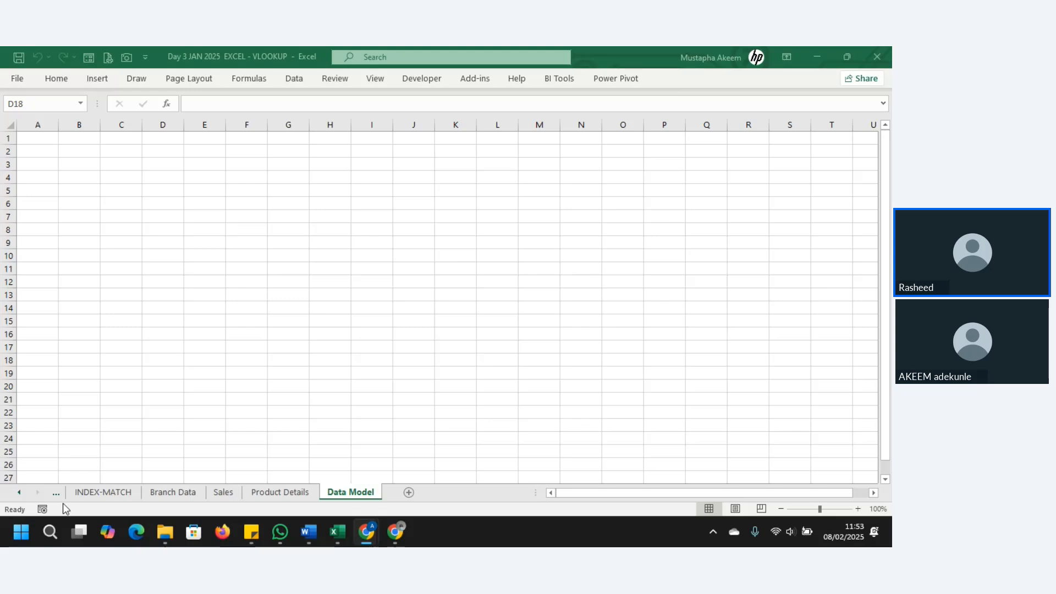
Go back through the workbook's sheets to the Definition sheet and read the explanation of vertical and horizontal lookups.
click(55, 492)
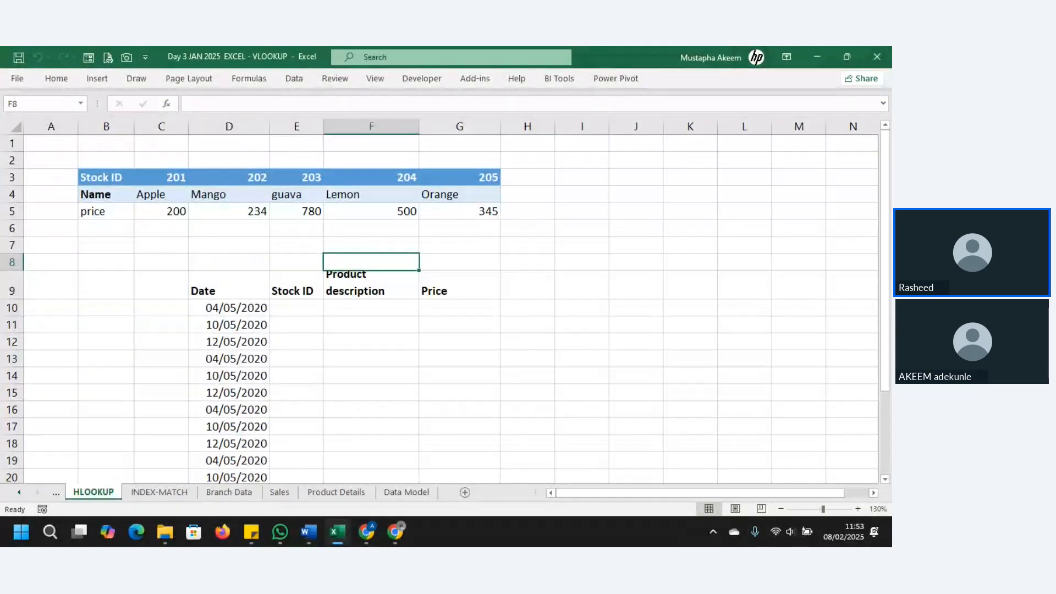
key(alt+Tab)
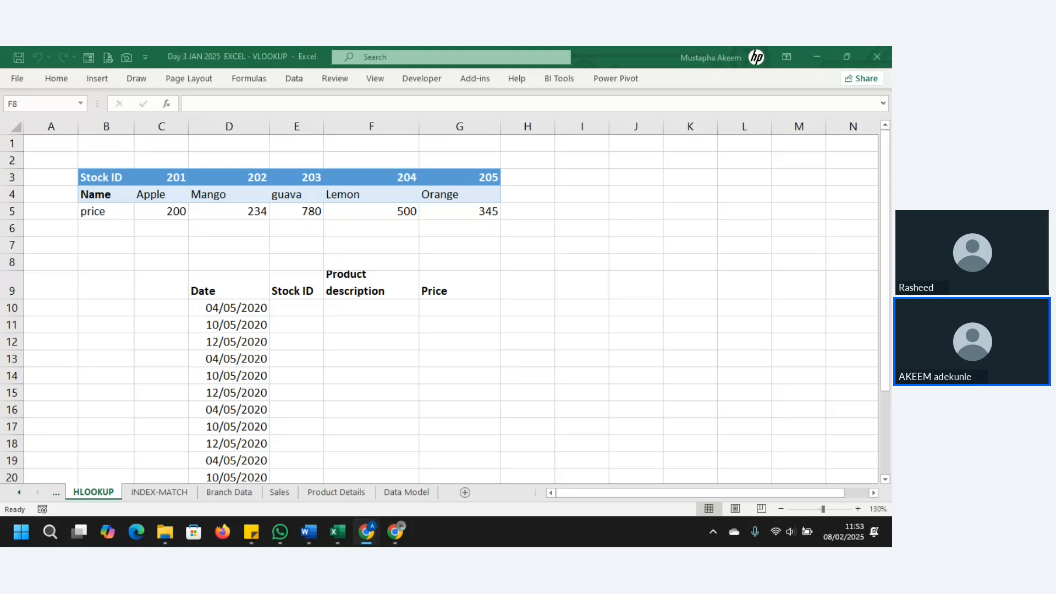
click(54, 498)
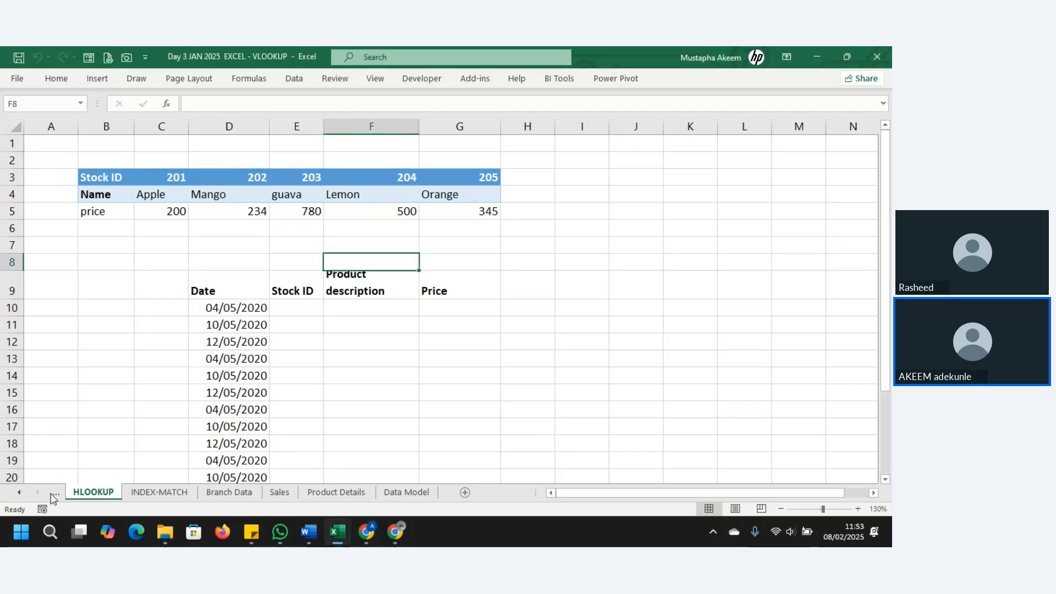
click(53, 498)
click(53, 498)
click(53, 499)
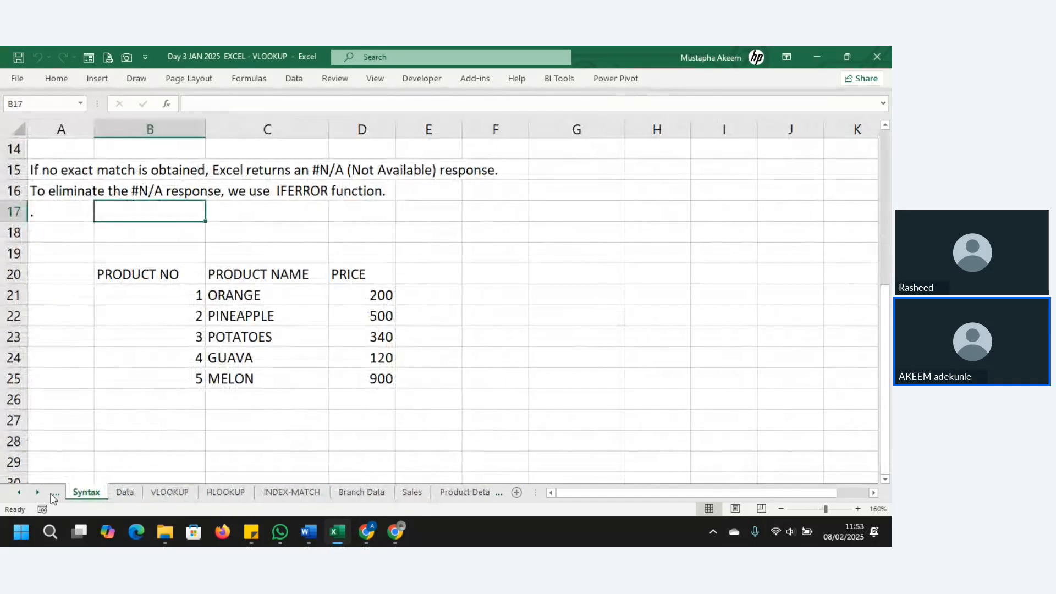
click(54, 498)
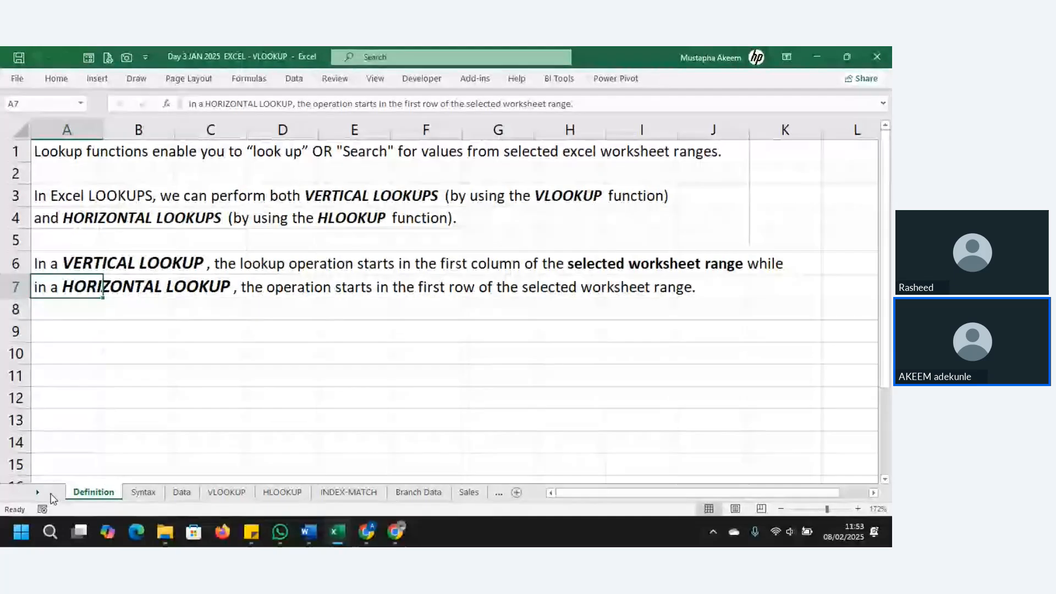
click(240, 455)
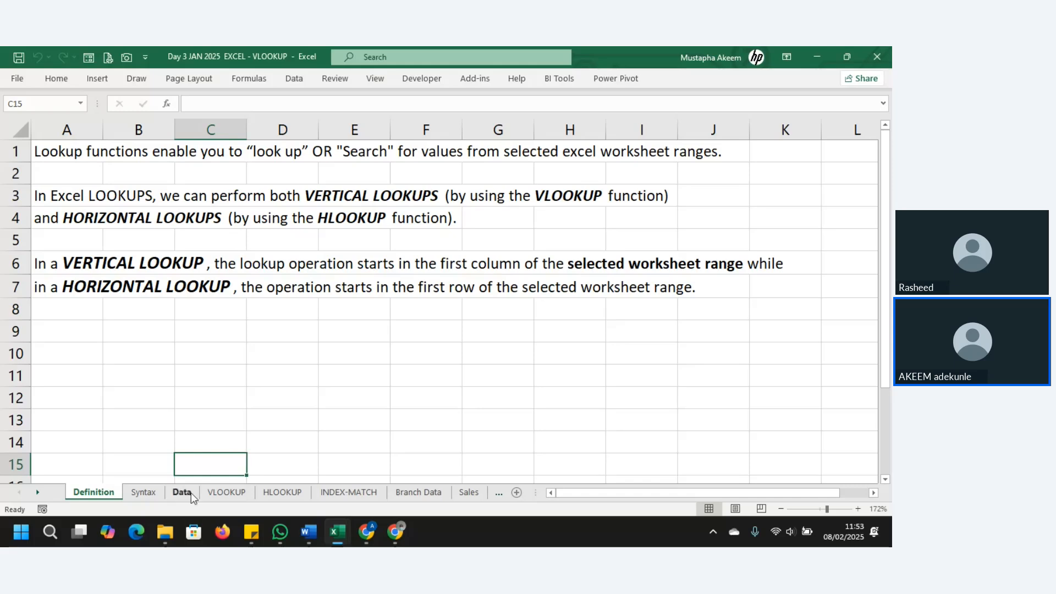
On the Syntax sheet, copy the product table in B20:D25 and paste it transposed at B29.
click(231, 494)
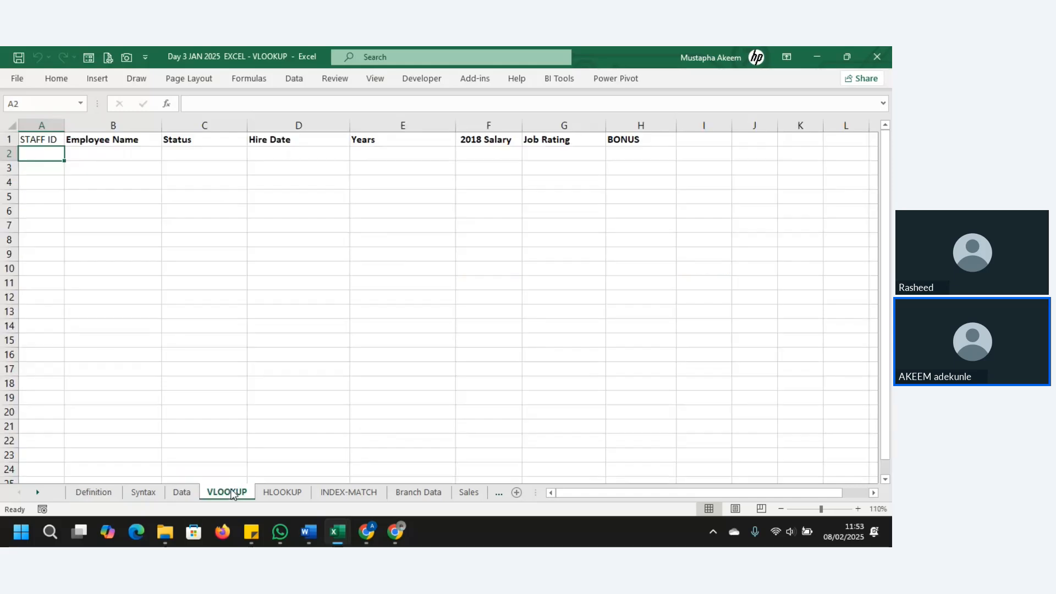
click(149, 493)
drag(153, 271, 365, 374)
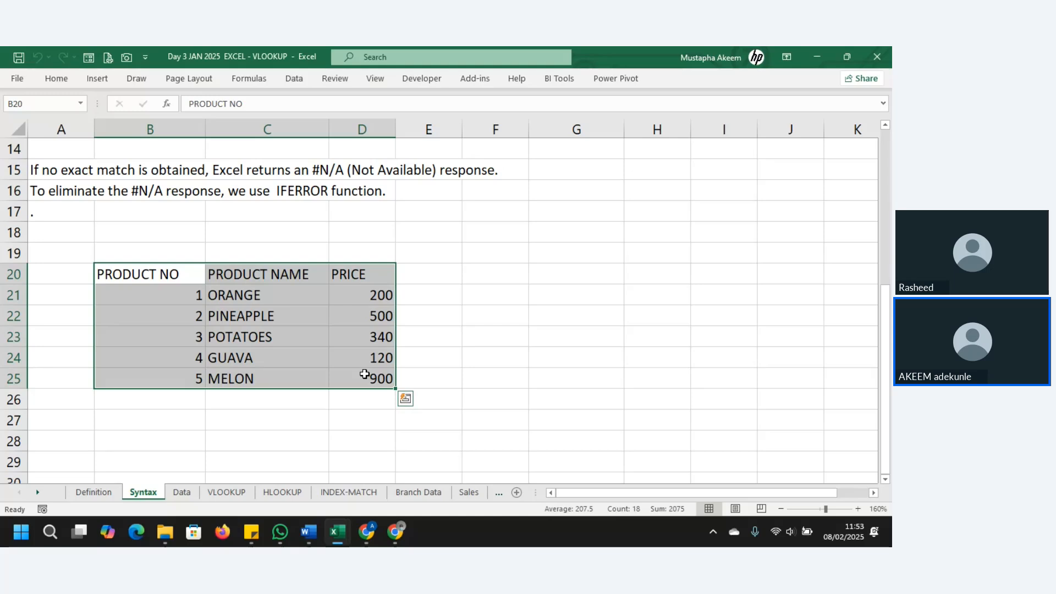
click(17, 274)
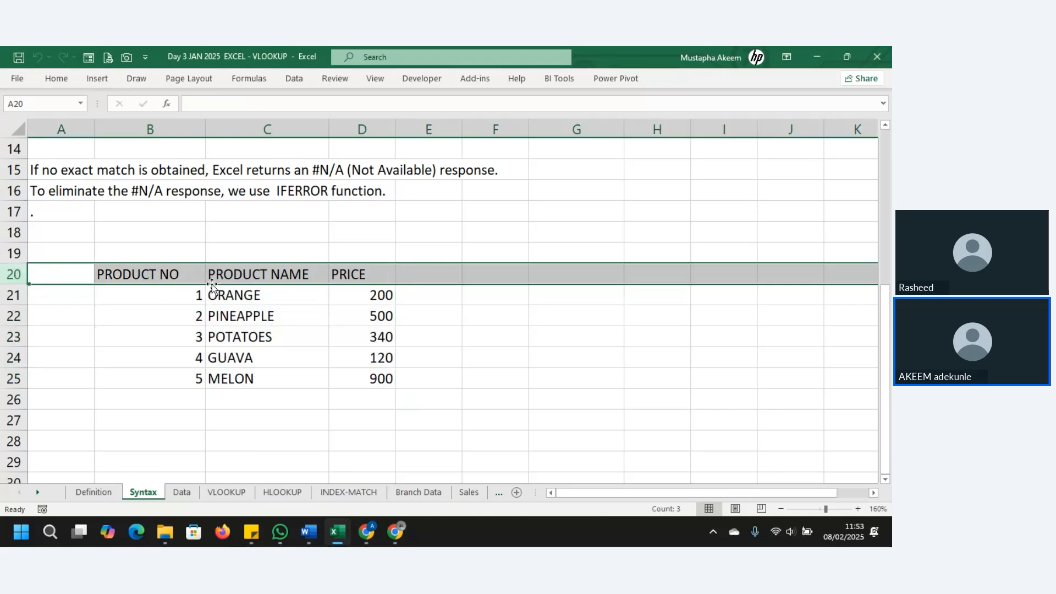
drag(147, 273, 382, 378)
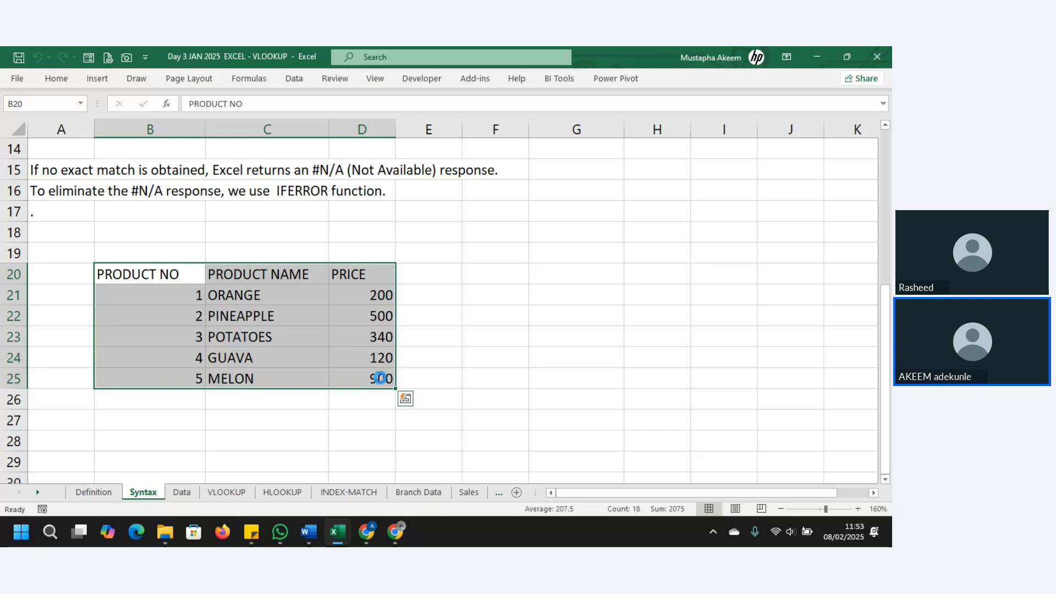
key(ctrl+c)
click(126, 462)
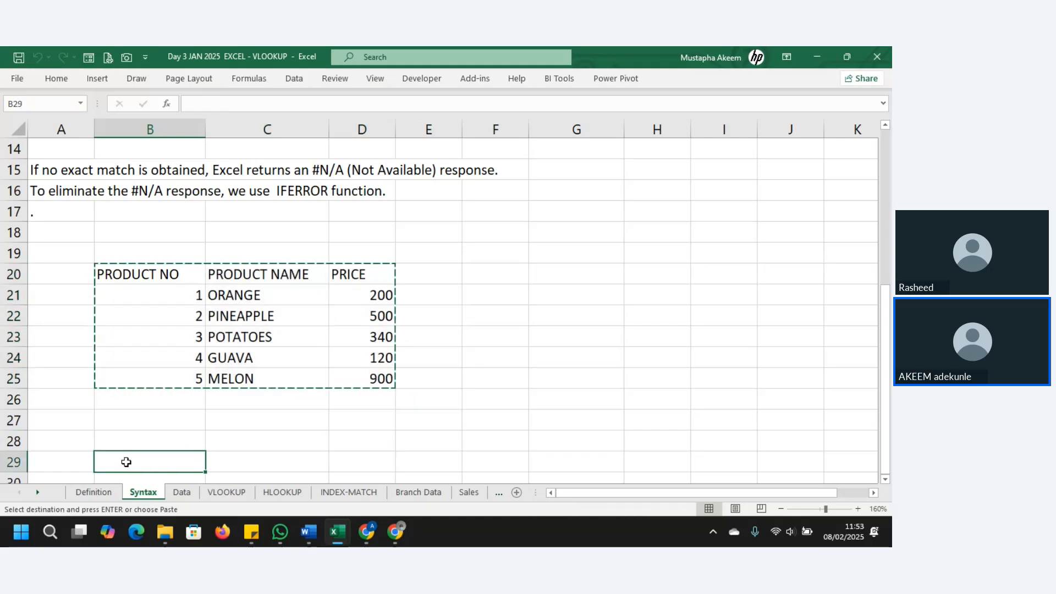
right_click(126, 462)
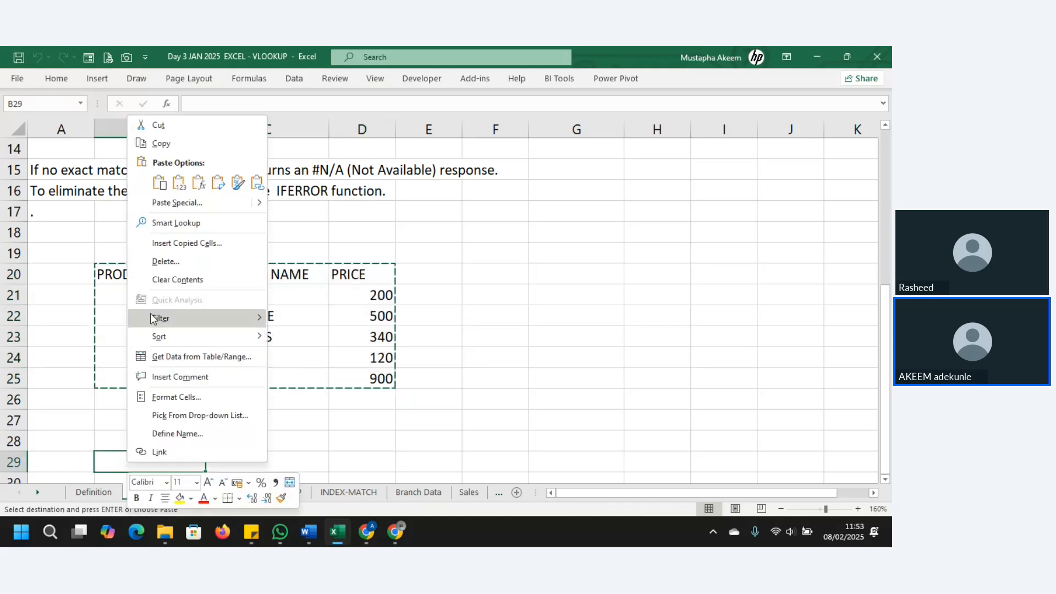
click(220, 186)
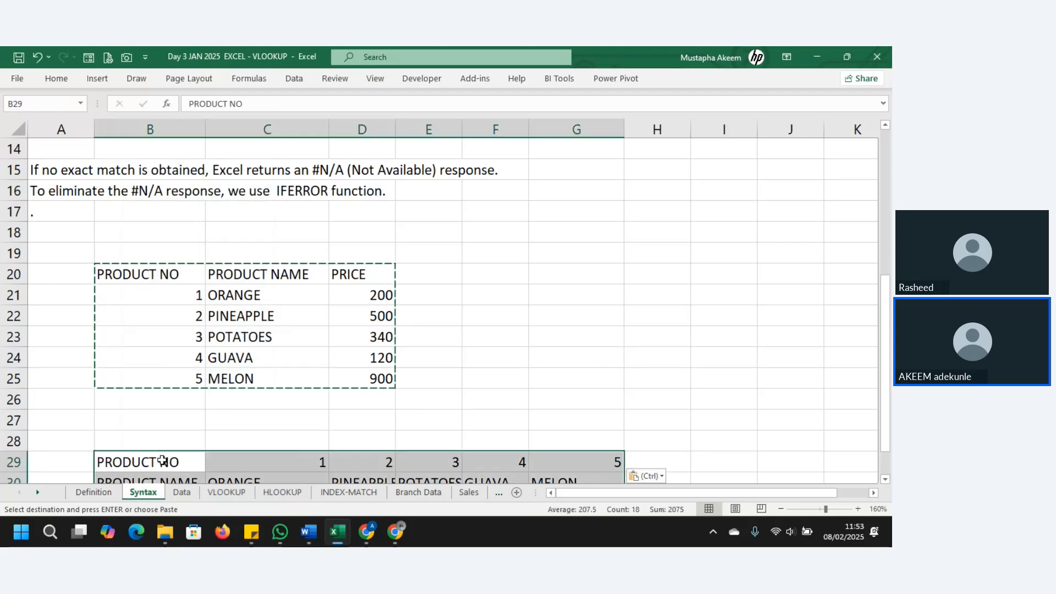
Compare the headers of the transposed table in B29:B31 with the original vertical product table in B20:D25.
drag(162, 461, 147, 434)
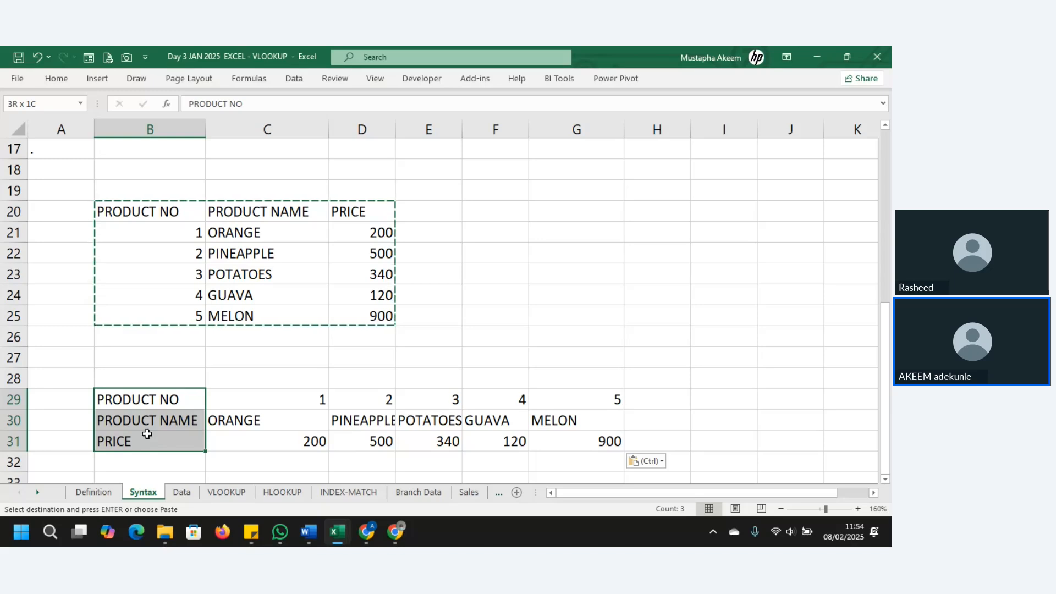
mouse_move(147, 434)
mouse_down()
mouse_move(144, 401)
mouse_move(596, 423)
mouse_move(612, 438)
mouse_move(90, 414)
mouse_move(132, 441)
mouse_up()
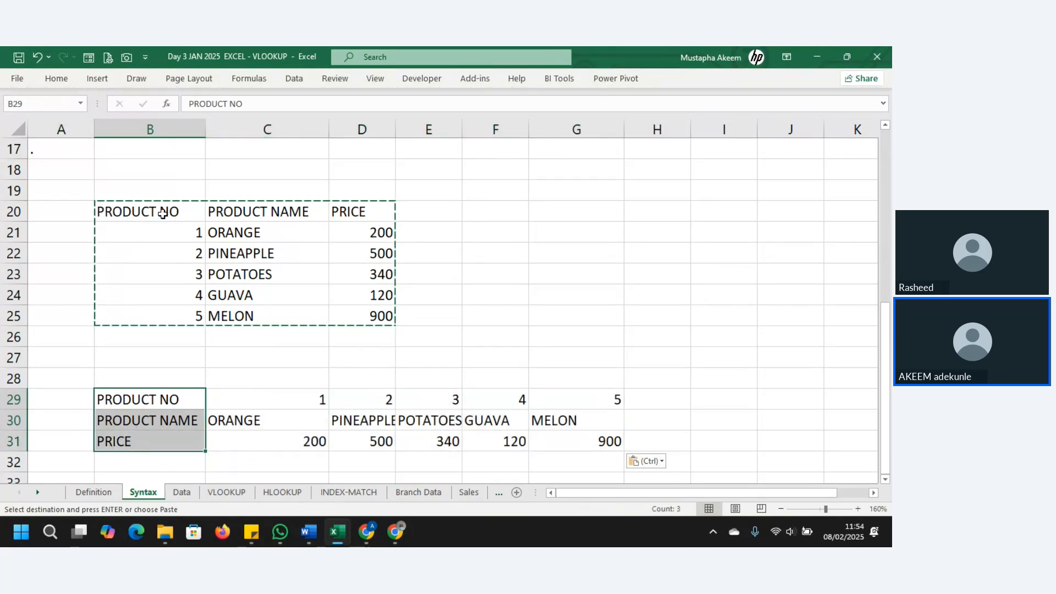
drag(164, 211, 363, 314)
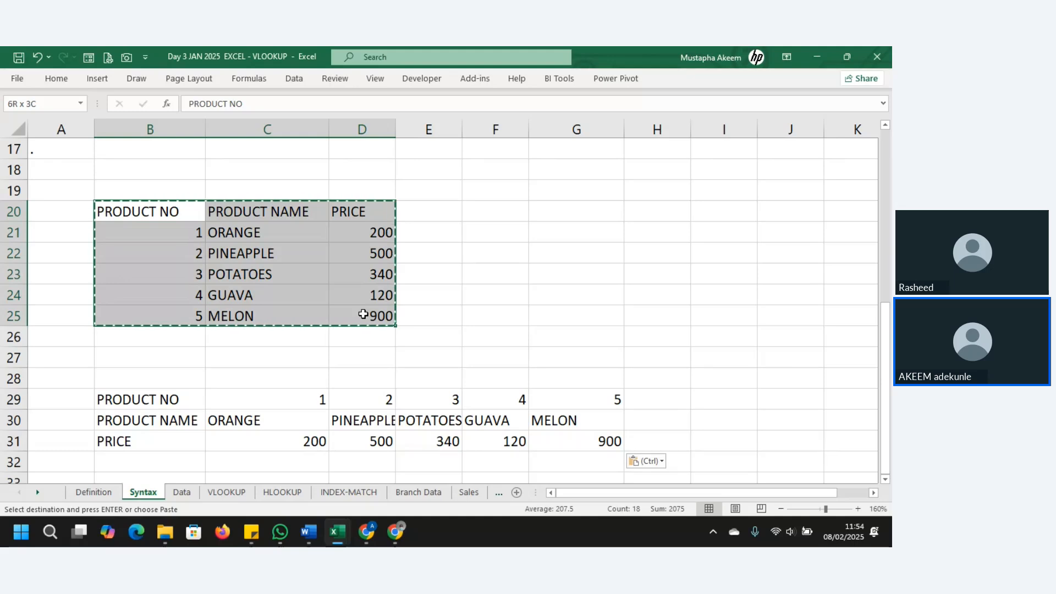
click(564, 265)
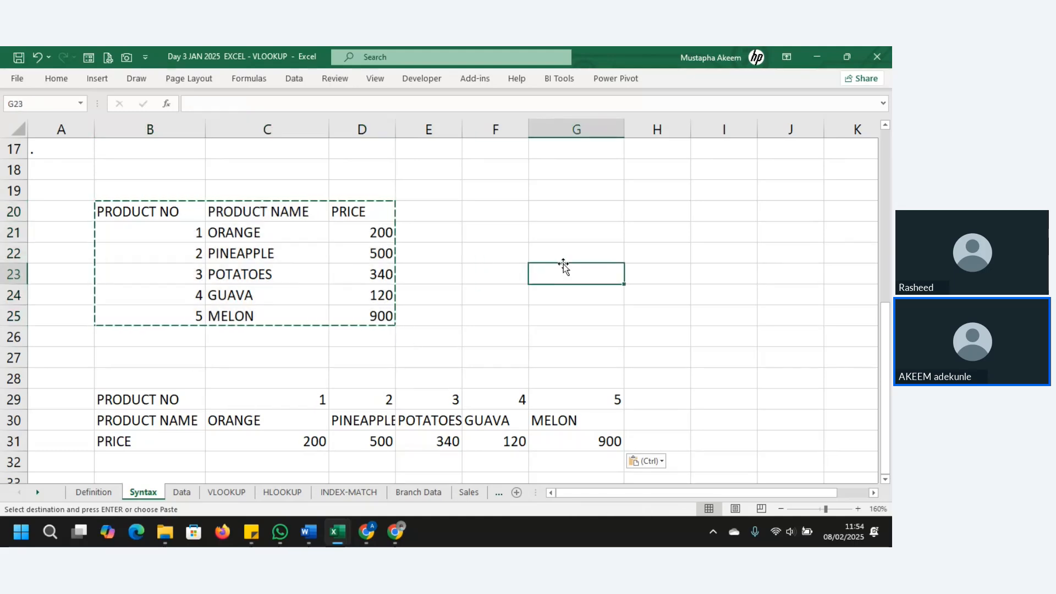
double_click(159, 213)
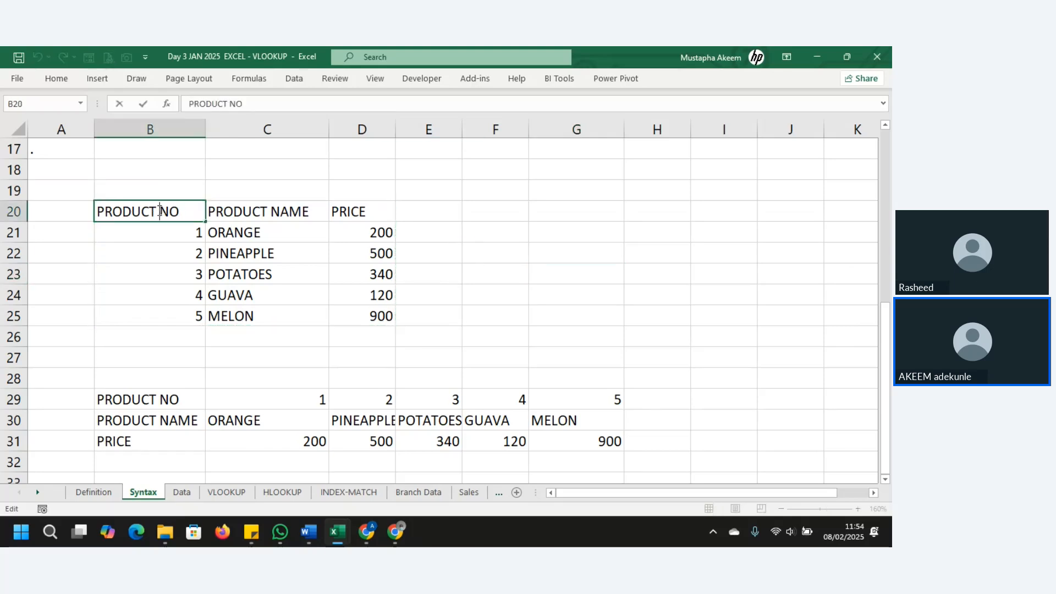
click(331, 295)
Enter the label "index" in G18 and "match" in H18.
click(544, 159)
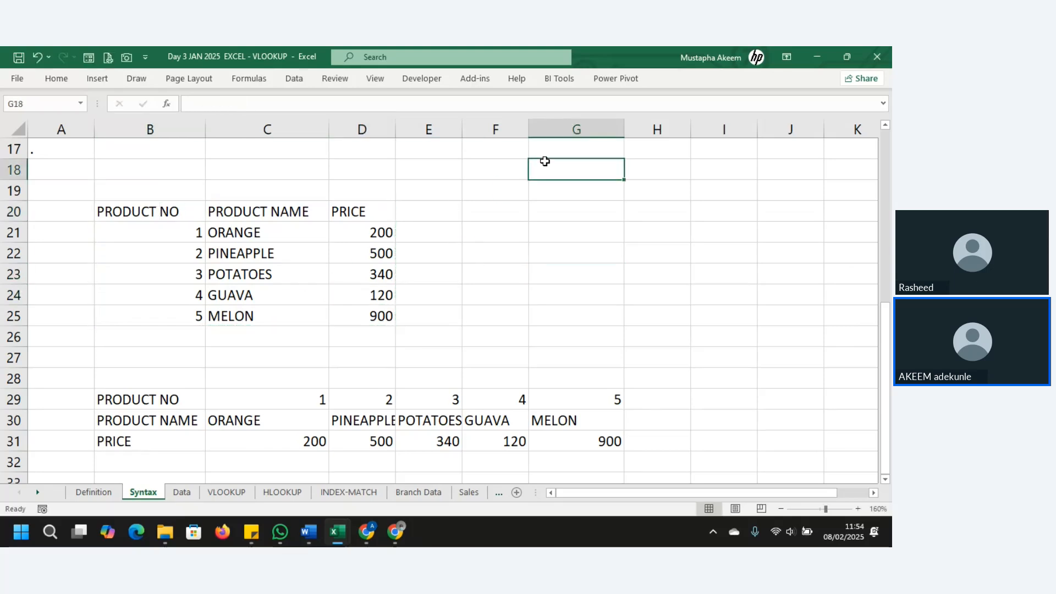
key(alt+Tab)
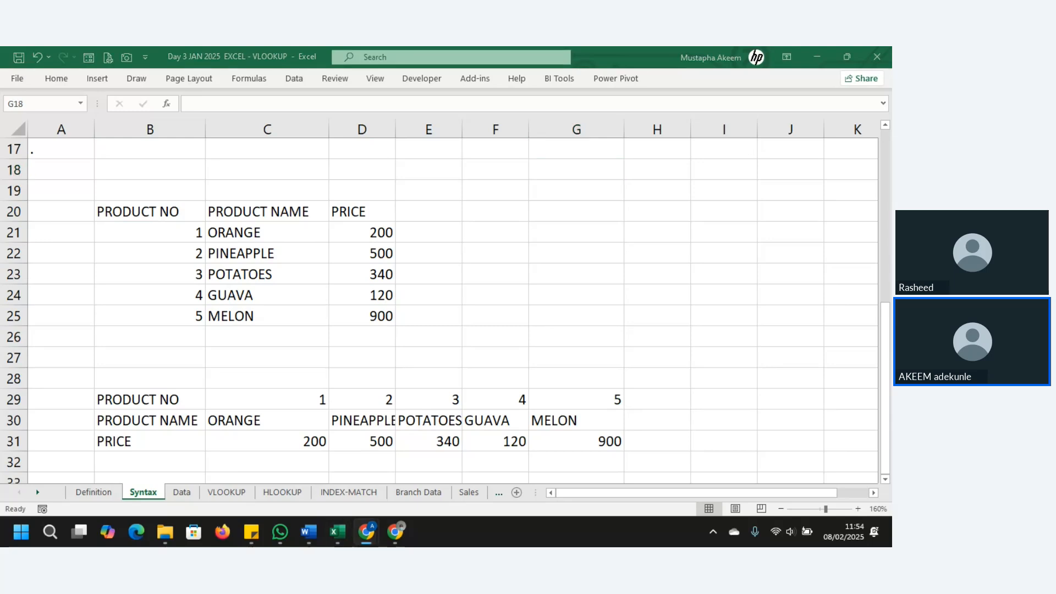
click(886, 355)
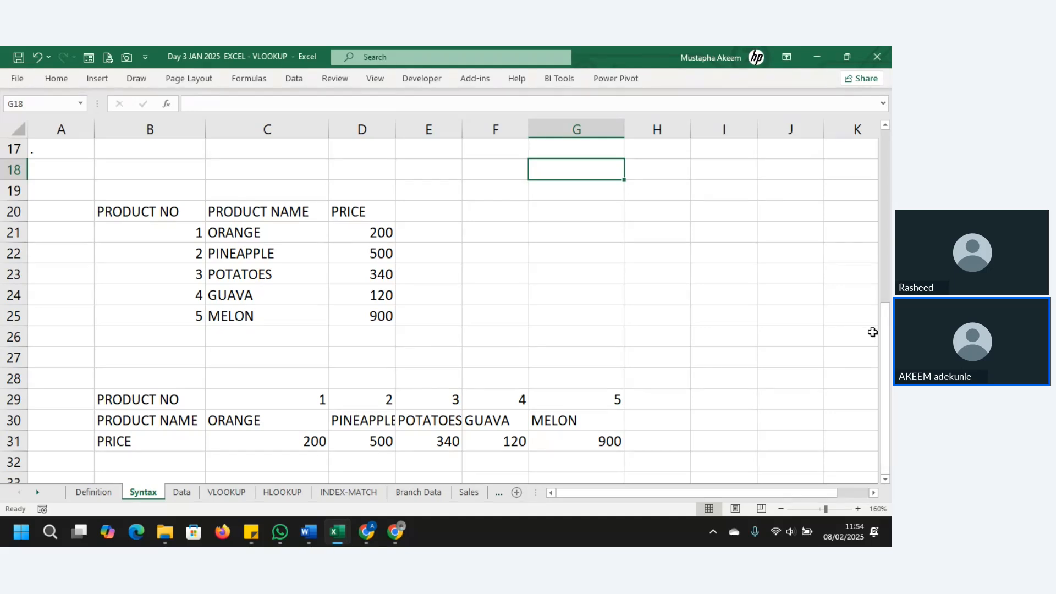
text(in)
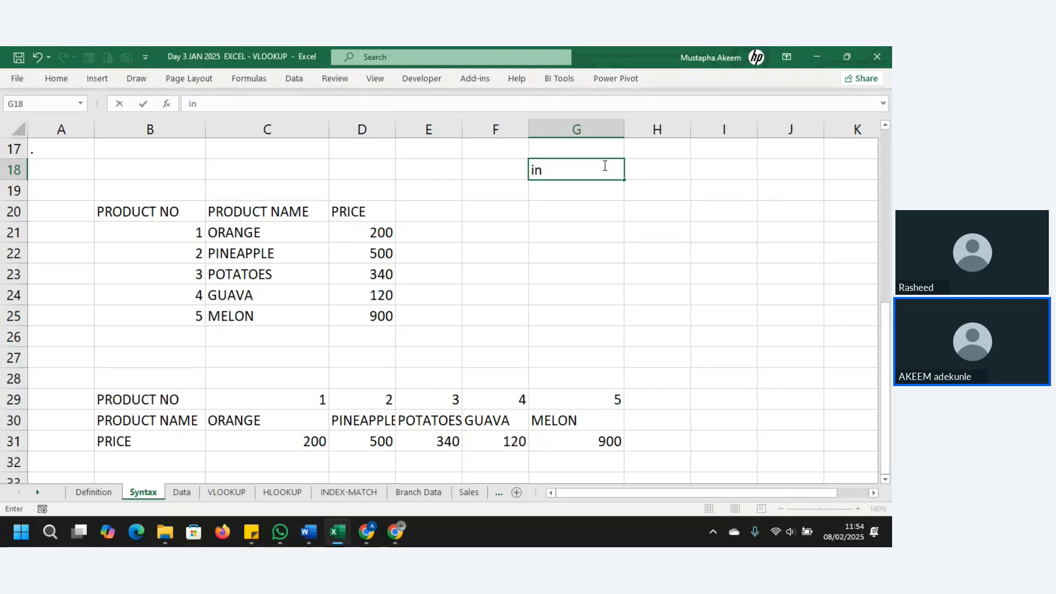
text(dex)
key(Tab)
text(m)
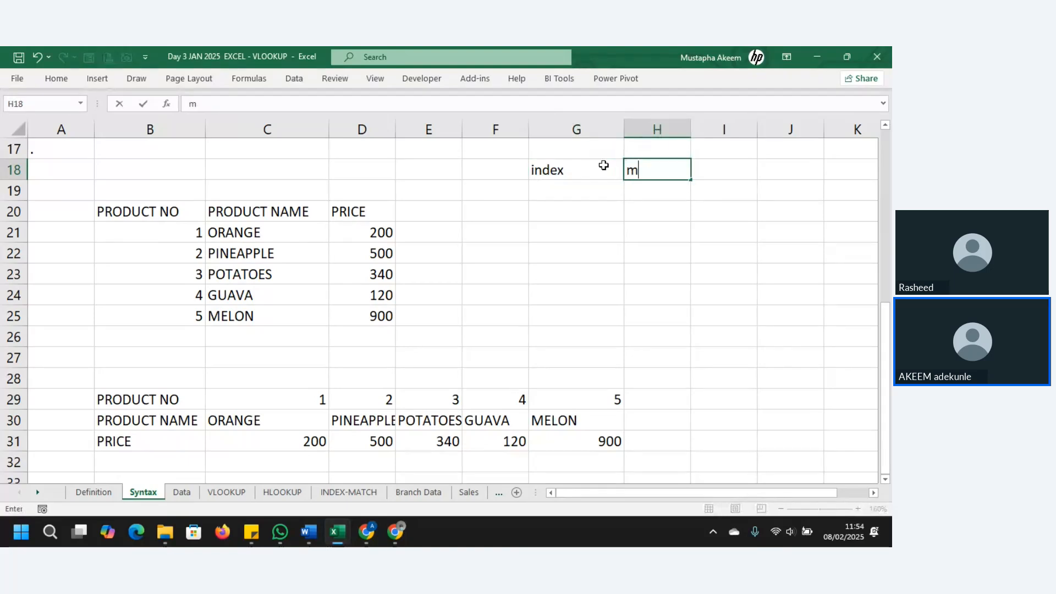
text(atch)
click(584, 209)
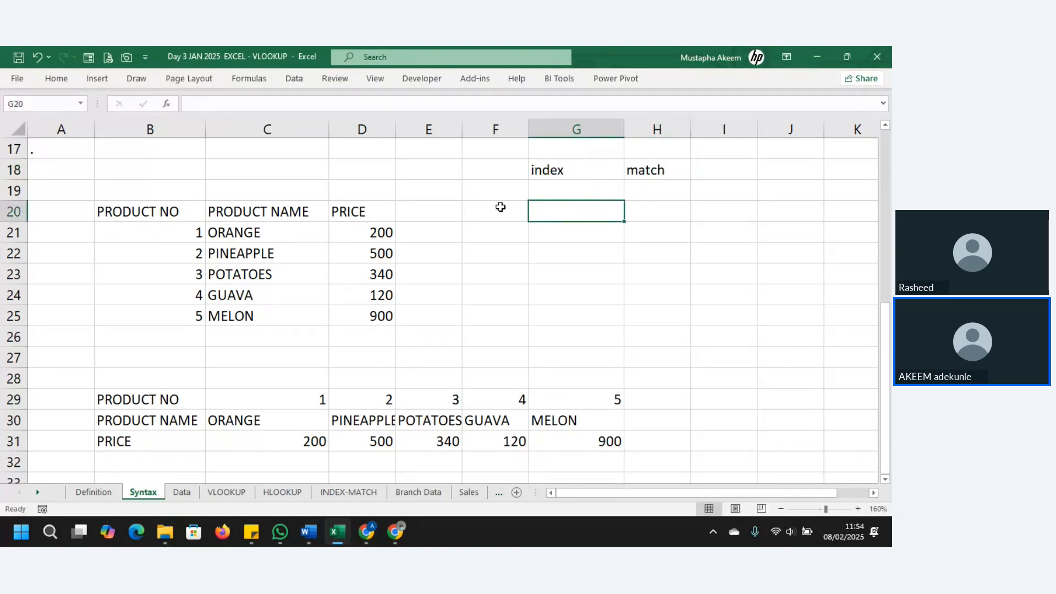
Enter the label "xlookup" in F20, beside the vertical product table.
drag(195, 211, 363, 311)
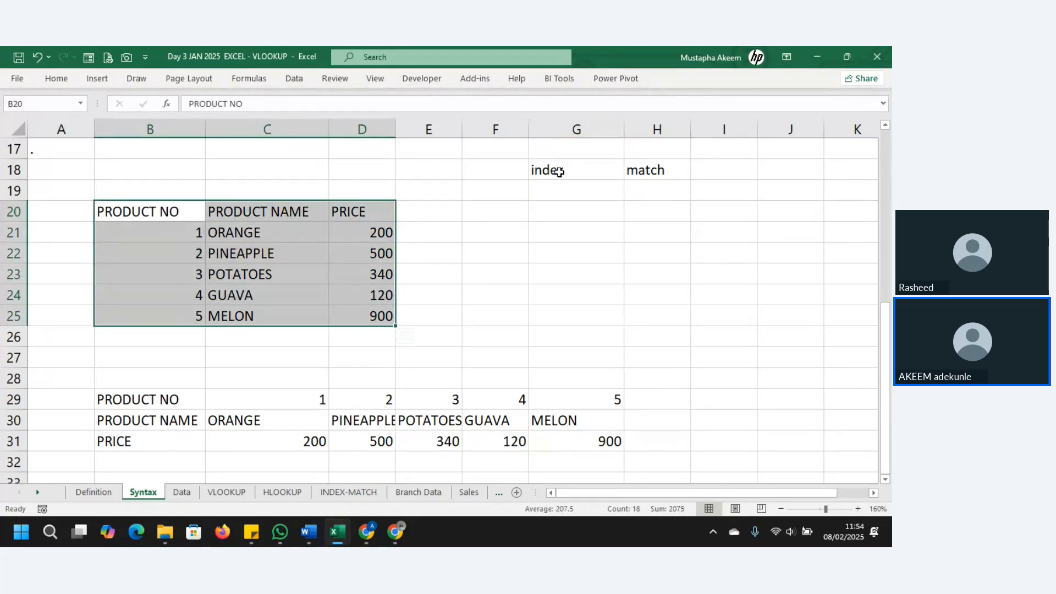
drag(559, 172, 636, 177)
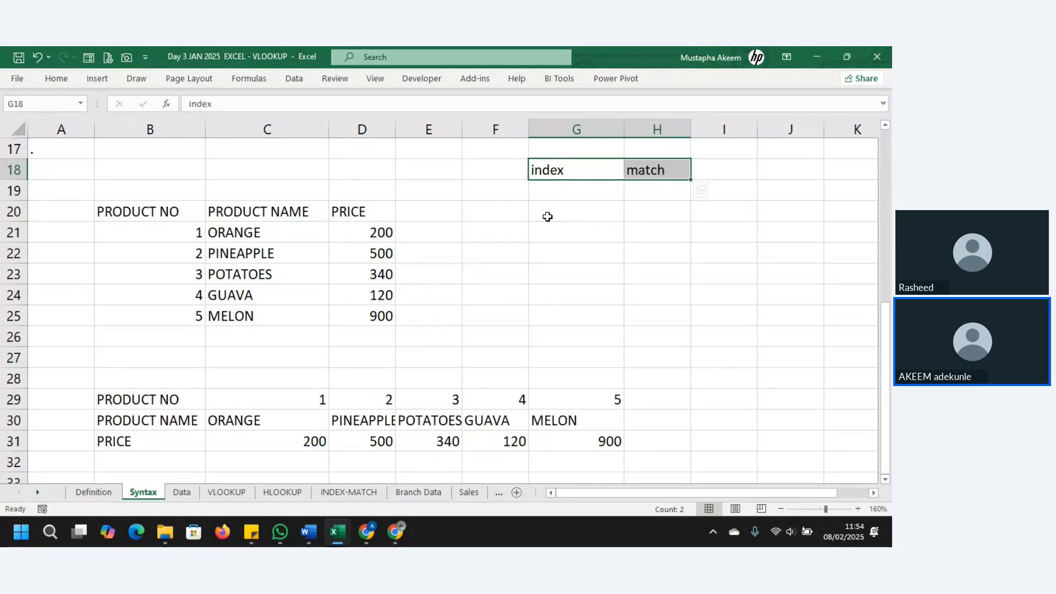
click(494, 213)
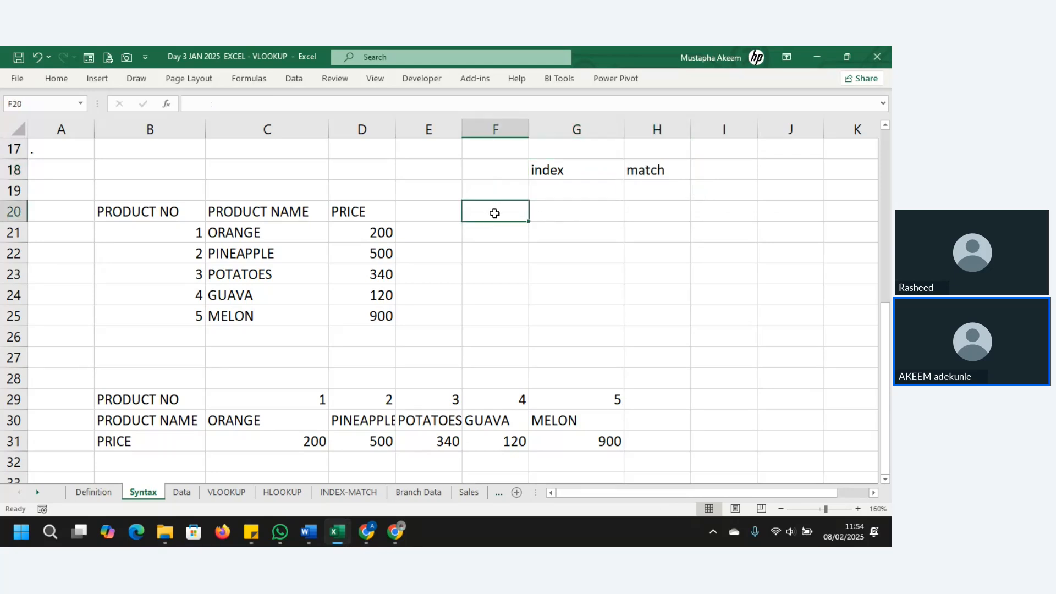
text(xloo)
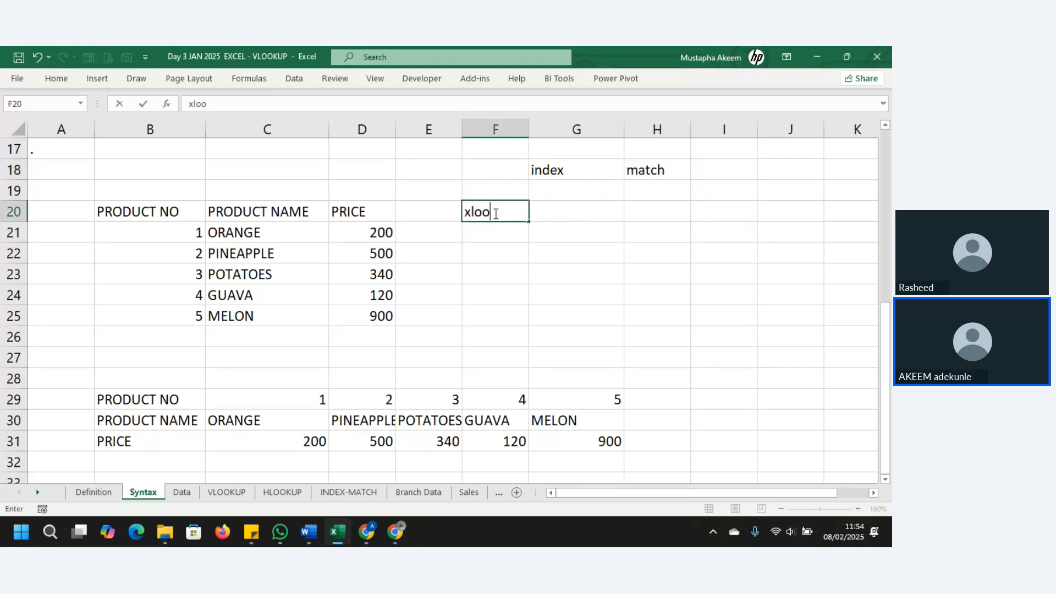
text(kup)
key(Return)
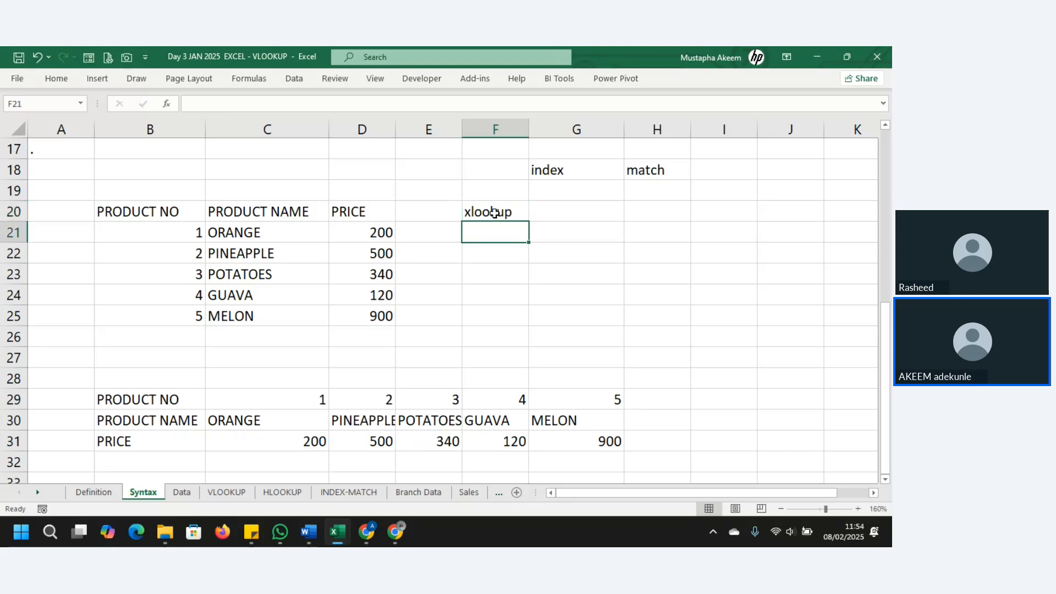
click(494, 212)
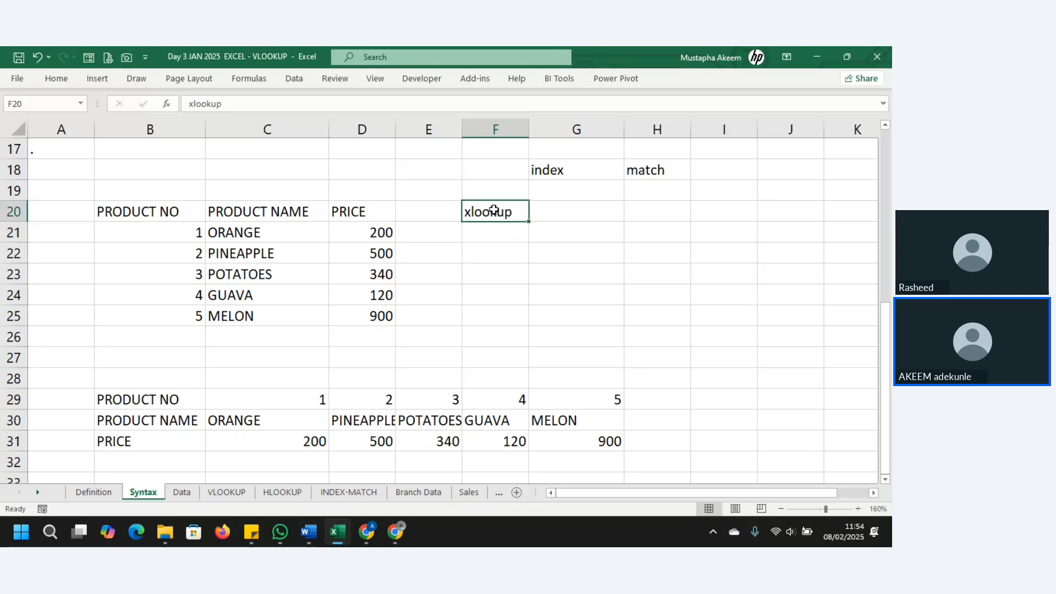
Review the index, match and xlookup labels against the product table in B20:D25.
drag(127, 212, 385, 328)
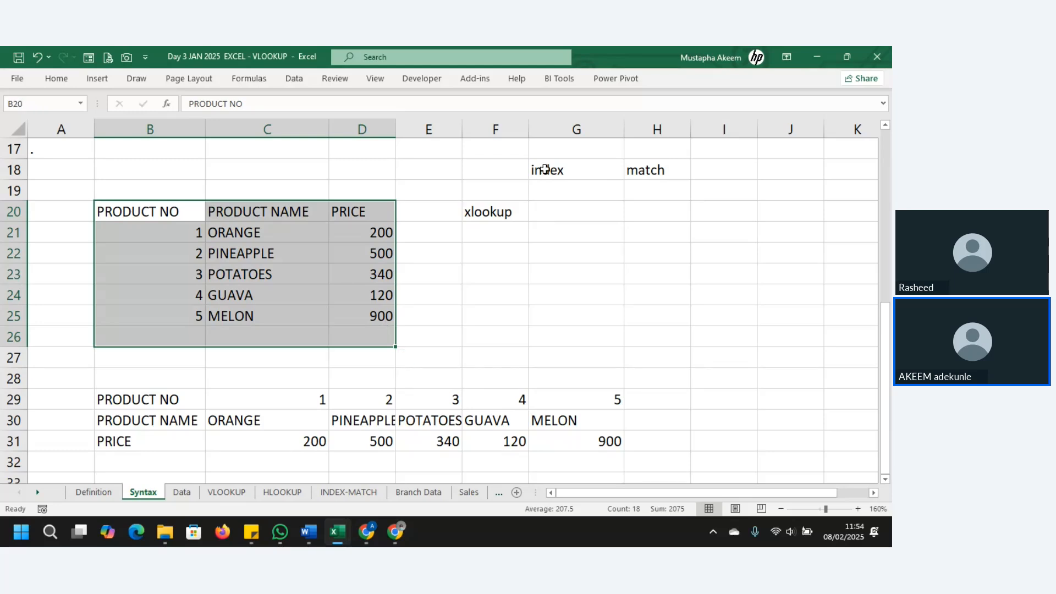
drag(545, 170, 645, 166)
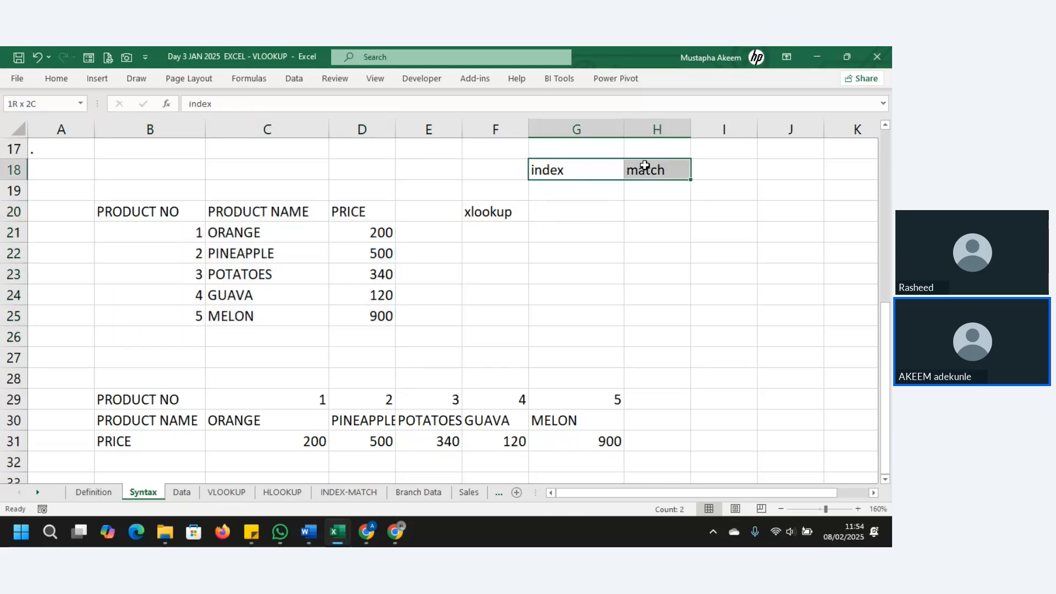
click(482, 217)
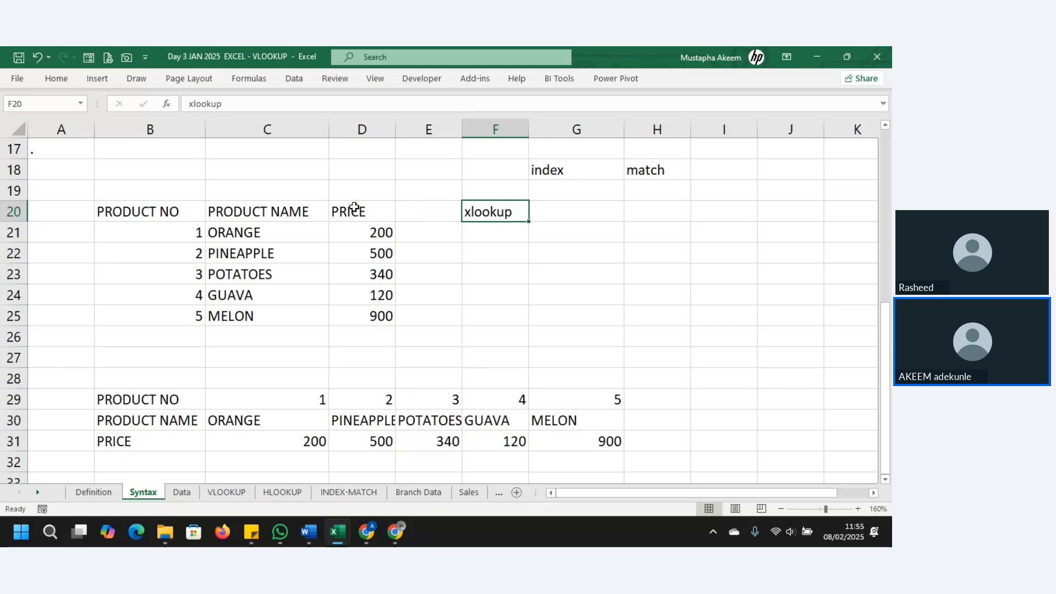
click(191, 209)
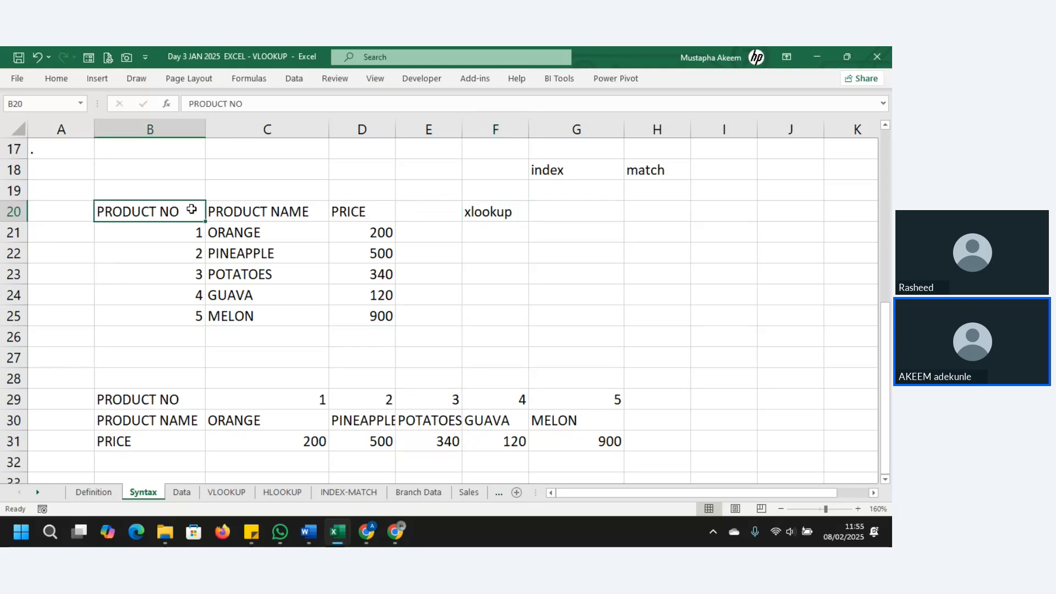
drag(192, 209, 360, 315)
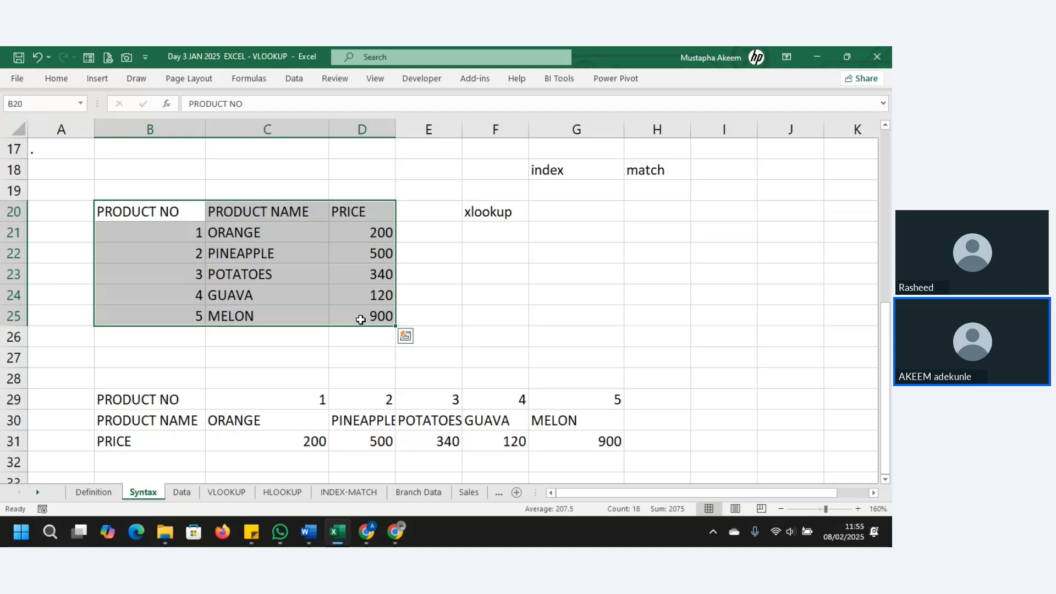
Replace the xlookup label in F20 with the start of a VLOOKUP formula, and clear the cell.
click(482, 215)
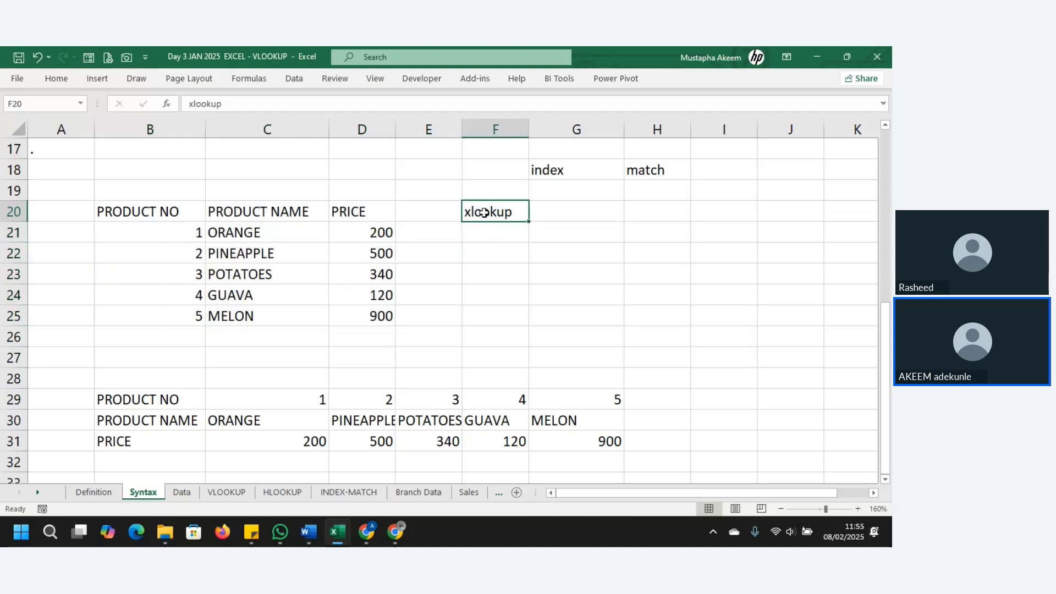
drag(176, 214, 388, 318)
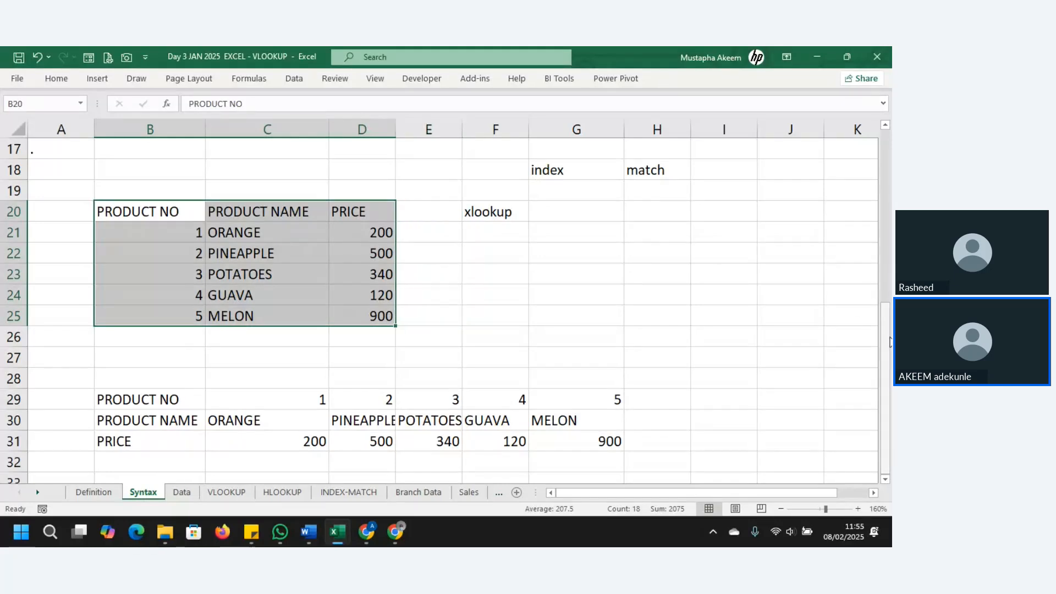
scroll(889, 342, up, 1)
click(498, 267)
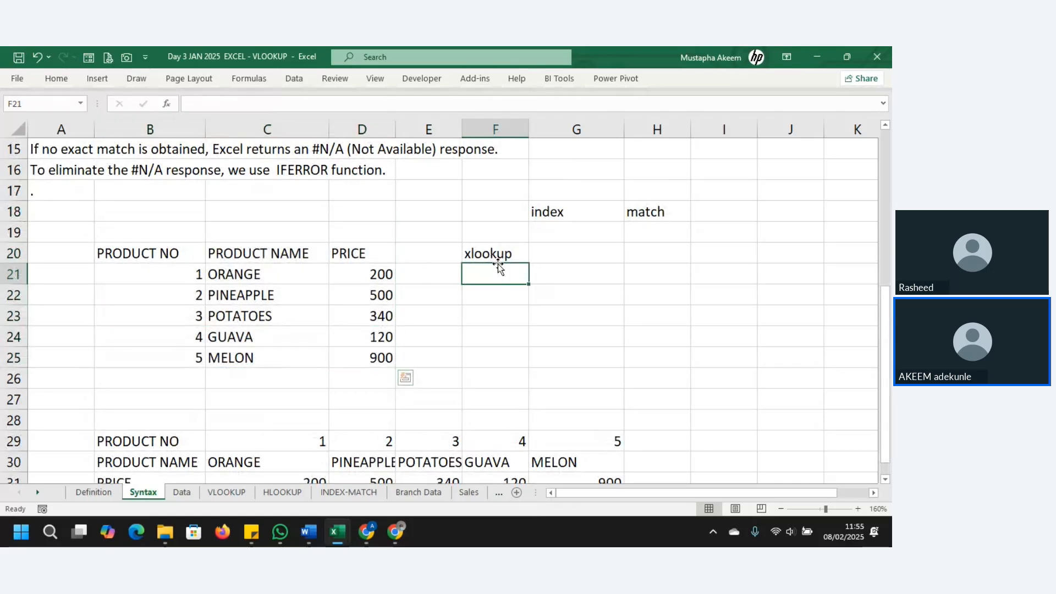
double_click(493, 256)
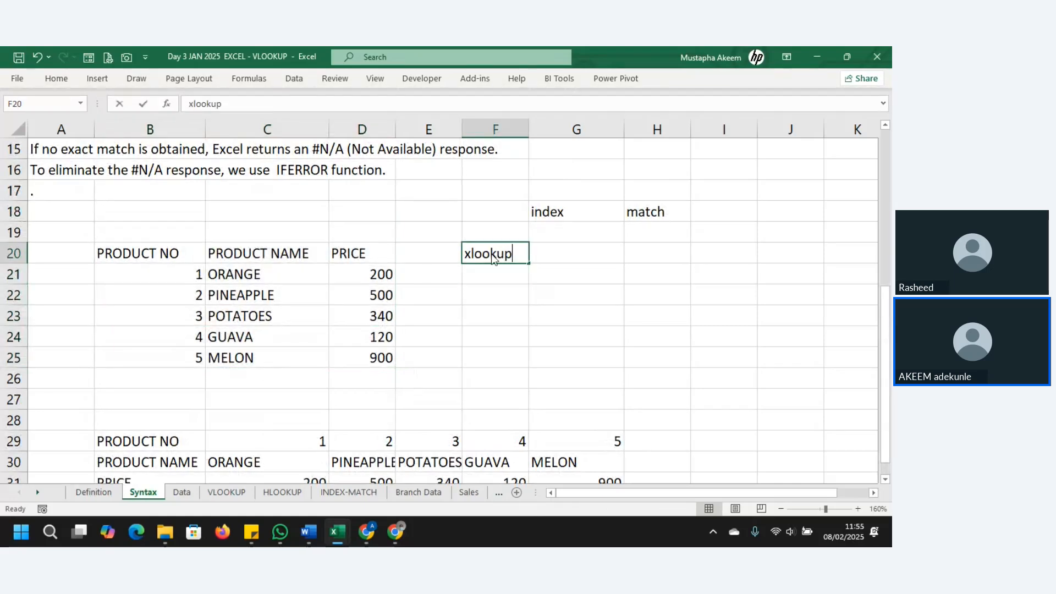
text(=vl)
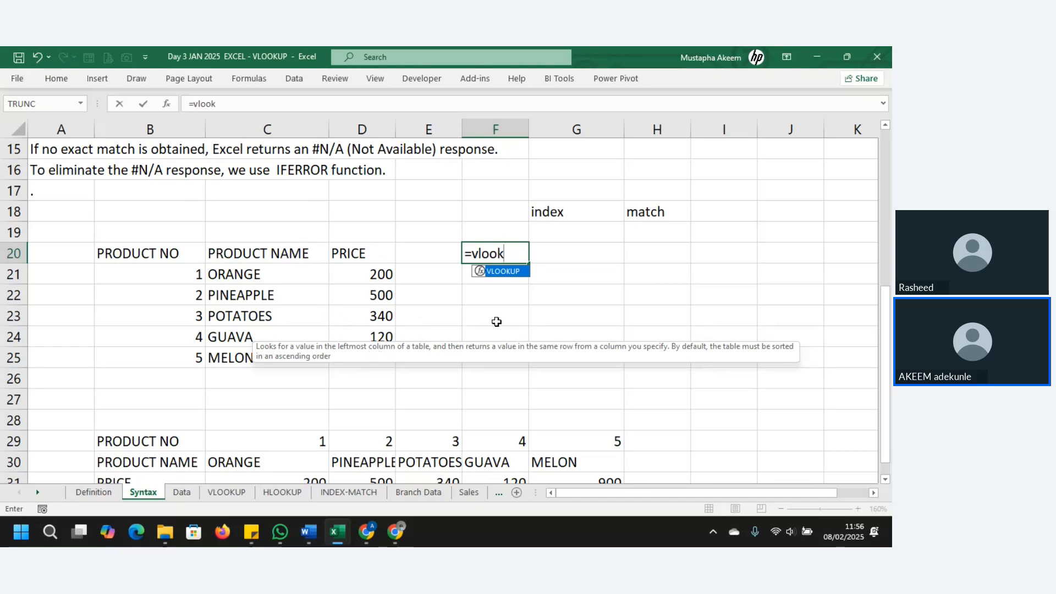
key(BackSpace)
key(BackSpace)
key(BackSpace)
key(BackSpace)
key(BackSpace)
key(BackSpace)
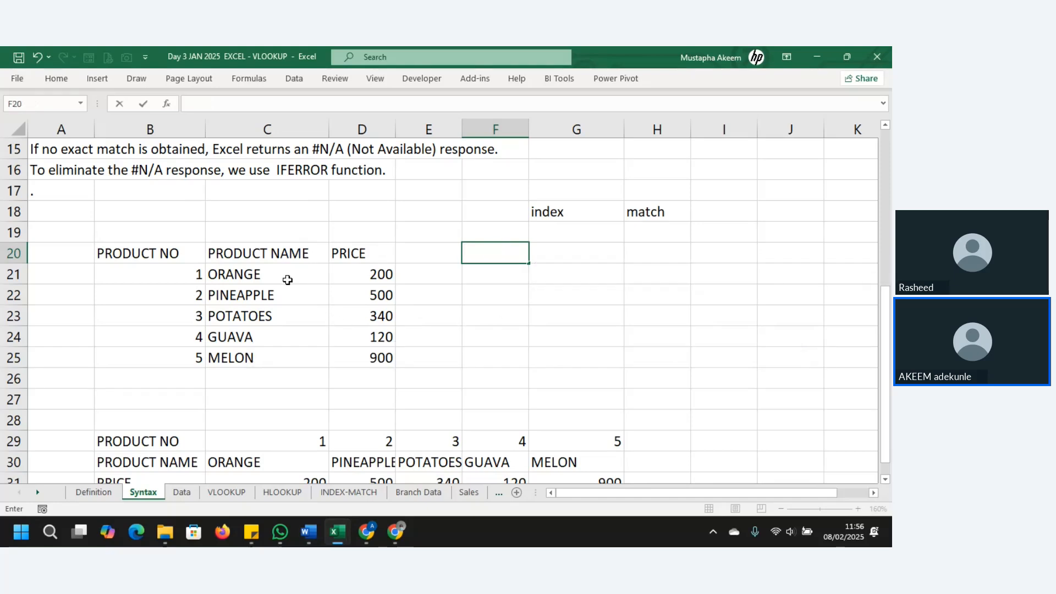
Try a copy of the PRODUCT NO column B20:B25 beside PRICE, in E20:E25, and undo the paste.
drag(170, 253, 187, 352)
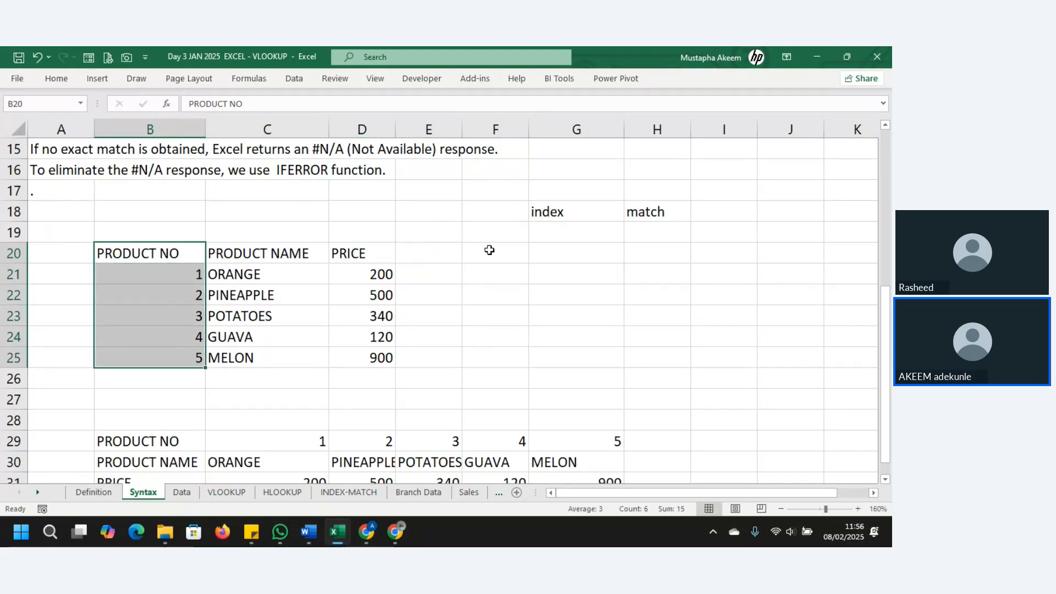
drag(269, 253, 390, 362)
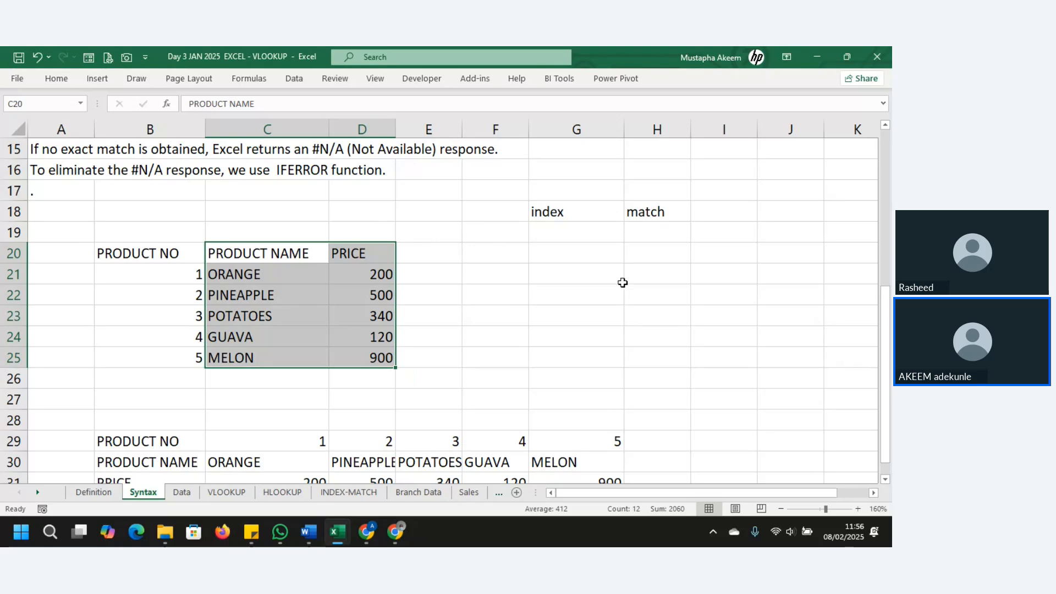
drag(245, 250, 153, 359)
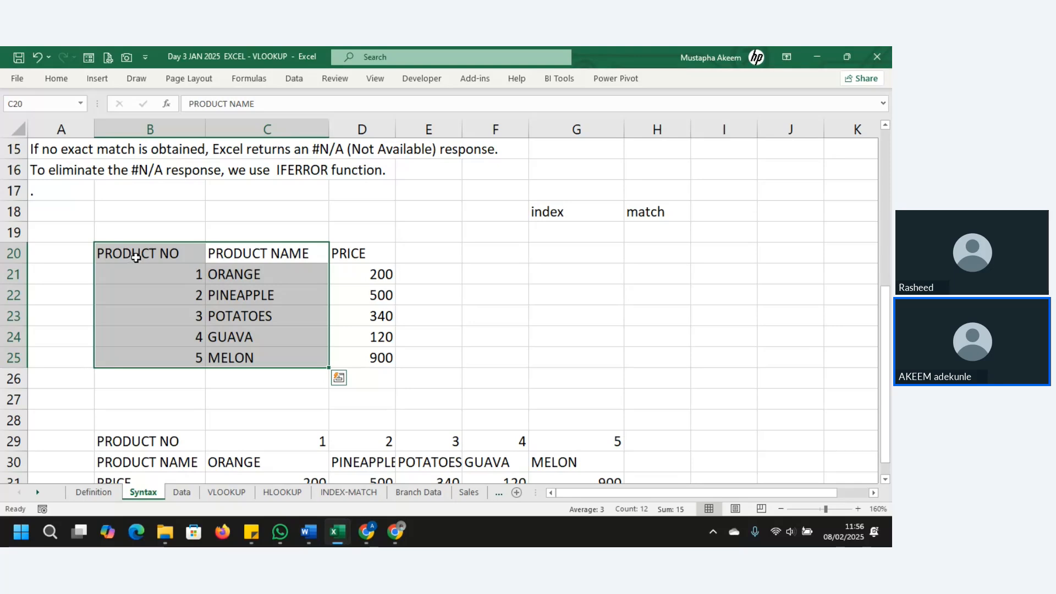
drag(135, 257, 146, 348)
key(ctrl+c)
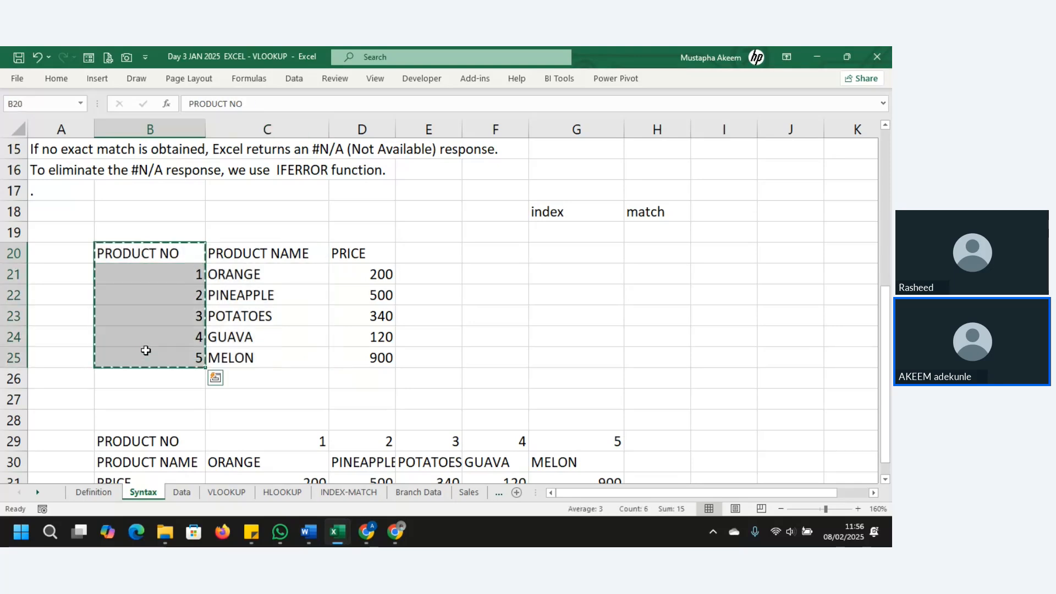
click(438, 250)
key(ctrl+v)
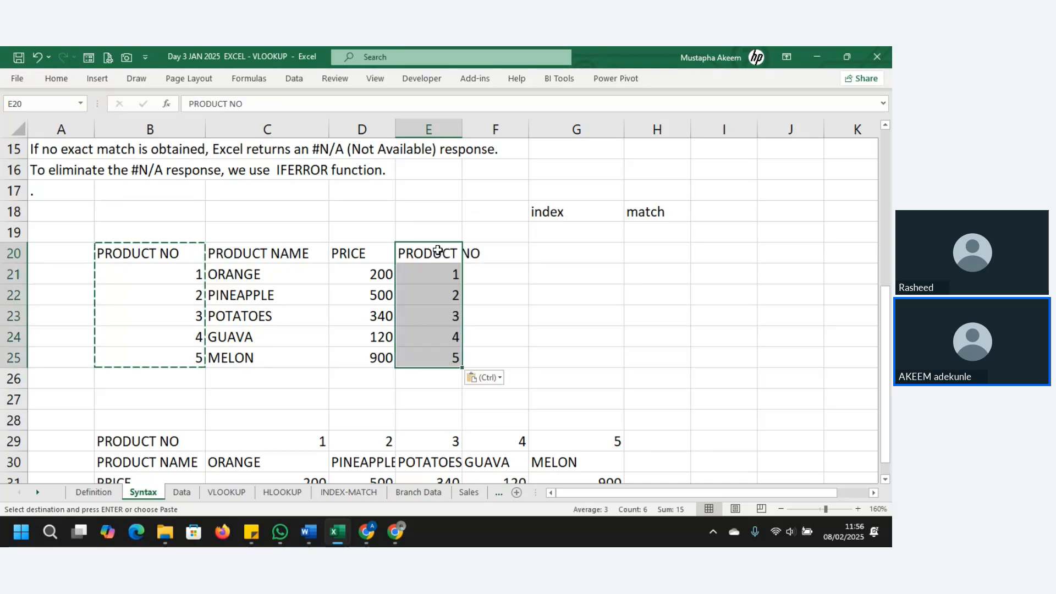
drag(257, 250, 417, 354)
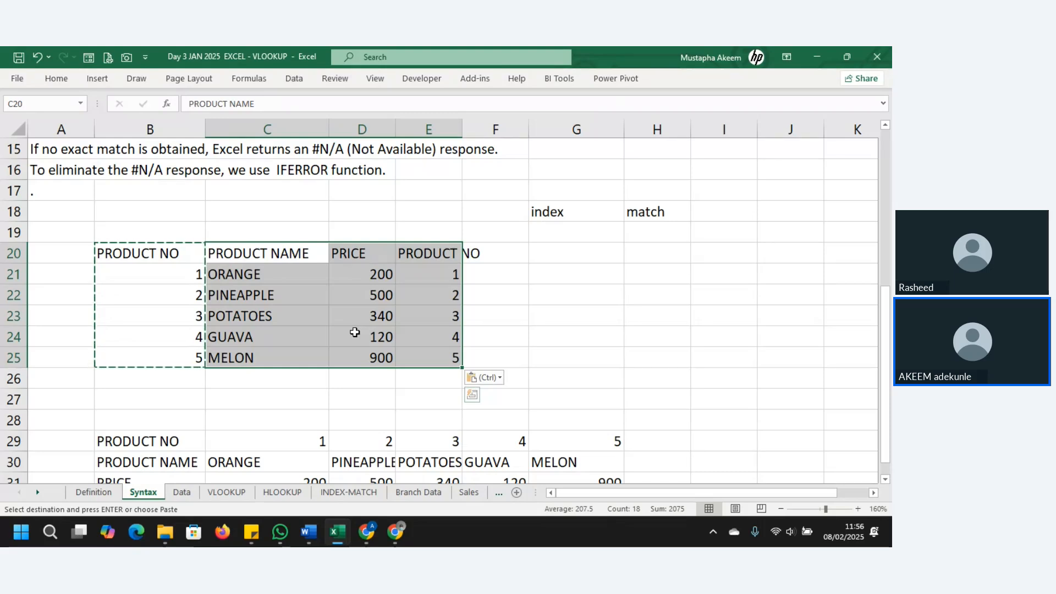
key(ctrl+z)
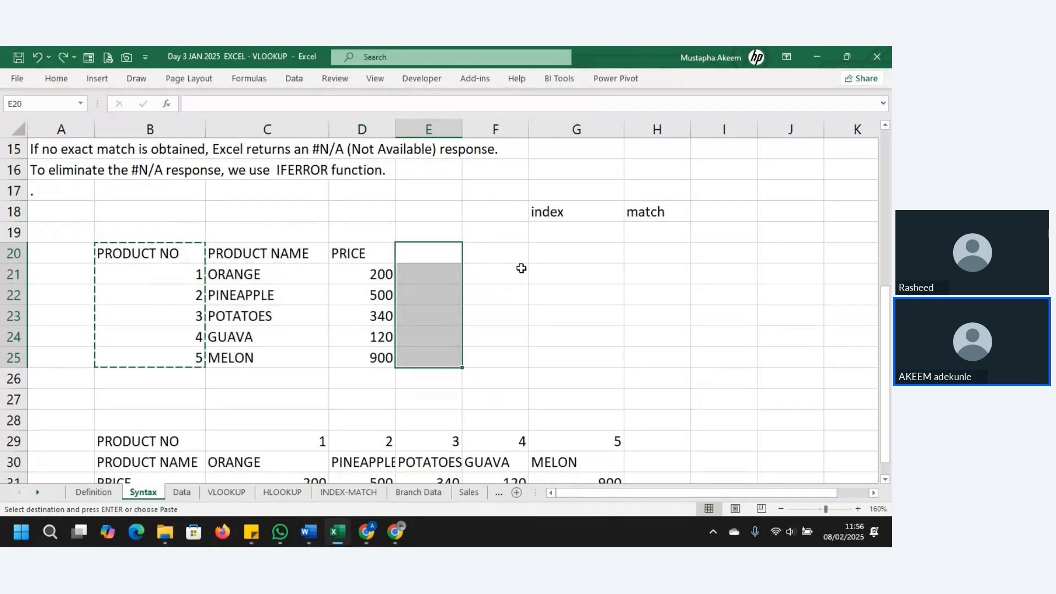
Start a VLOOKUP formula in G20 with 1 as the lookup value.
drag(565, 212, 656, 215)
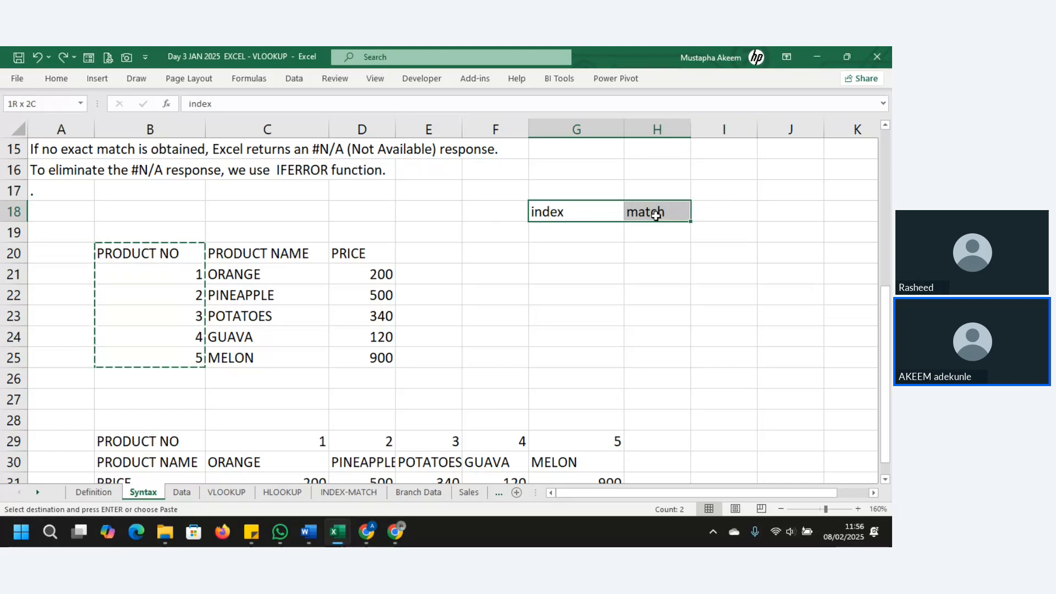
click(542, 256)
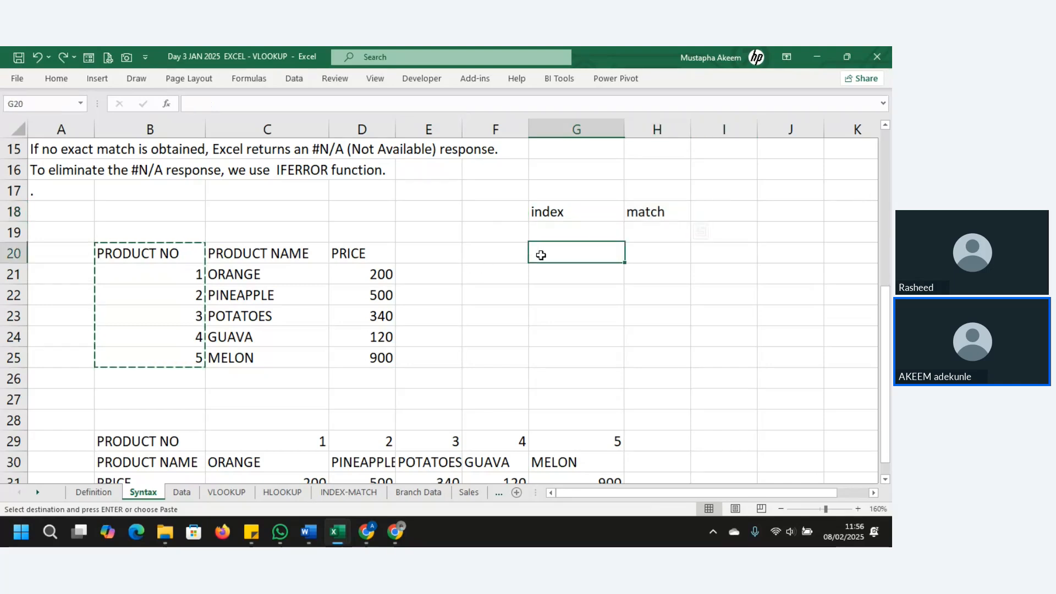
double_click(541, 255)
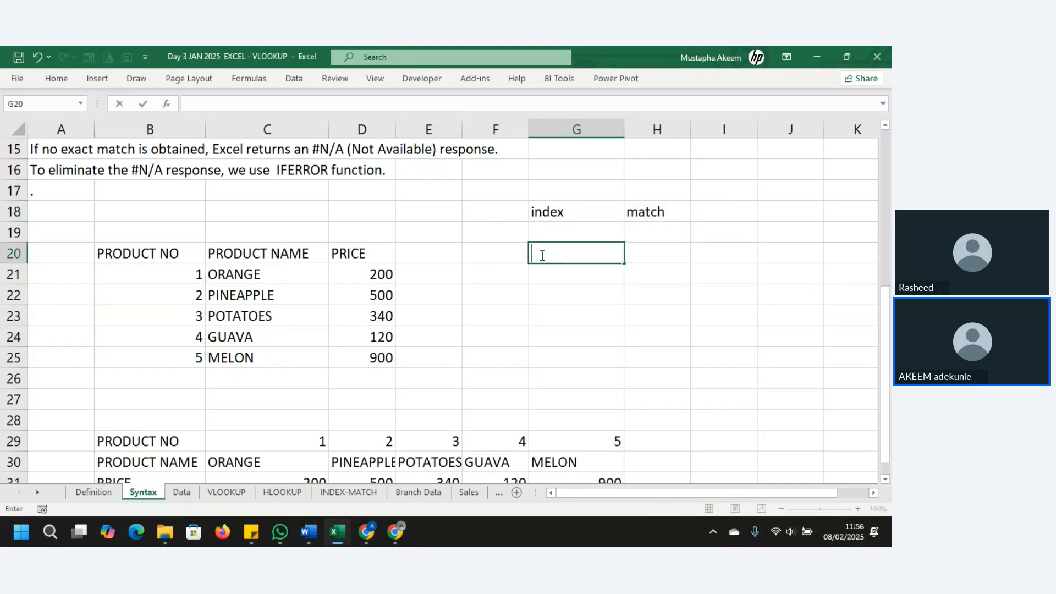
text(=vloo)
key(Tab)
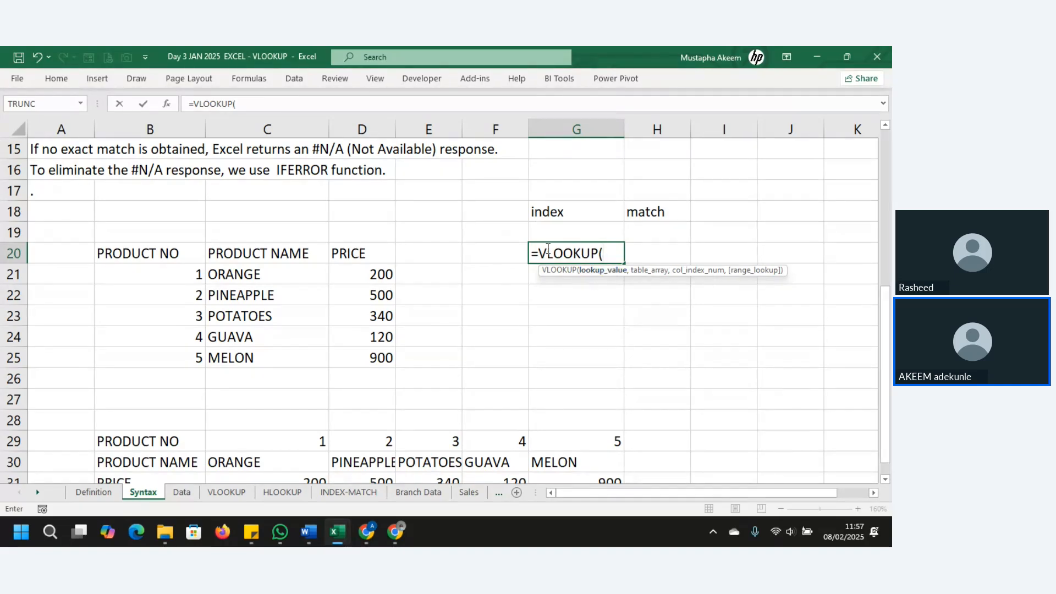
text(1)
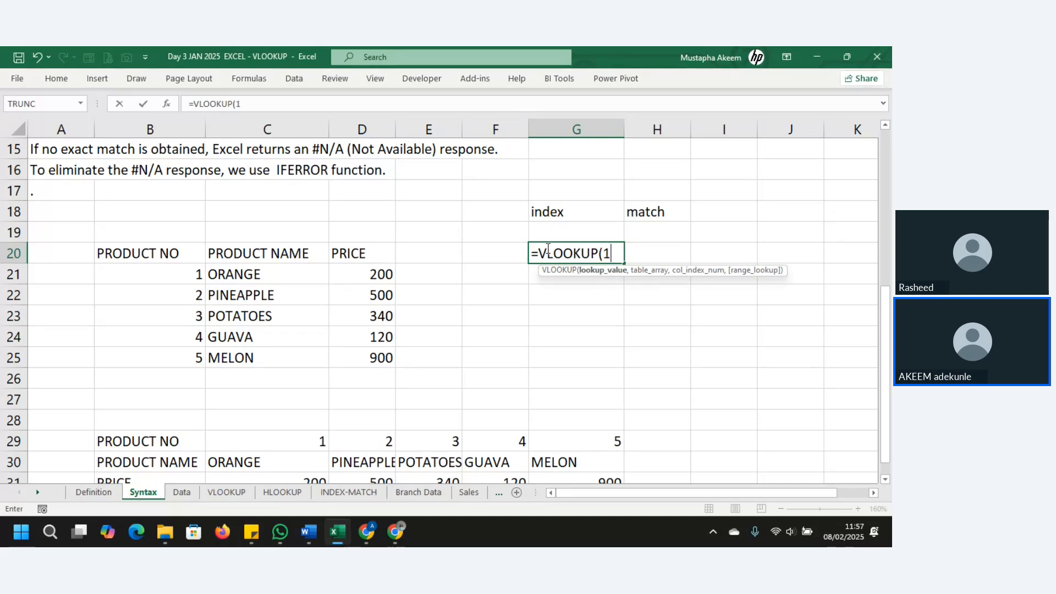
text(,)
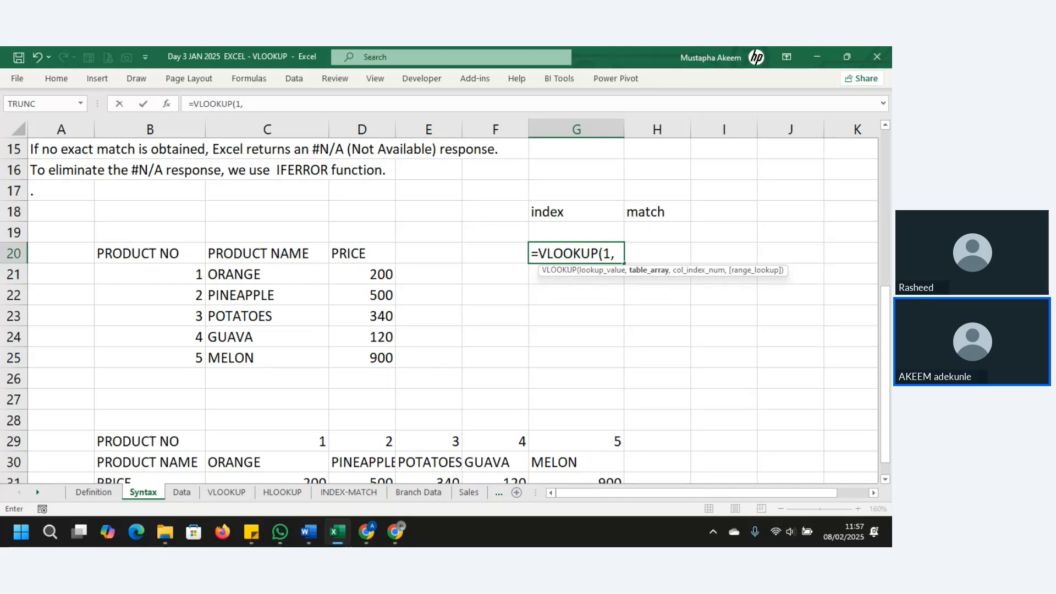
Complete the G20 formula as =VLOOKUP(1,B20:D25,2,FALSE) and check it against the product 1 row.
drag(122, 248, 349, 358)
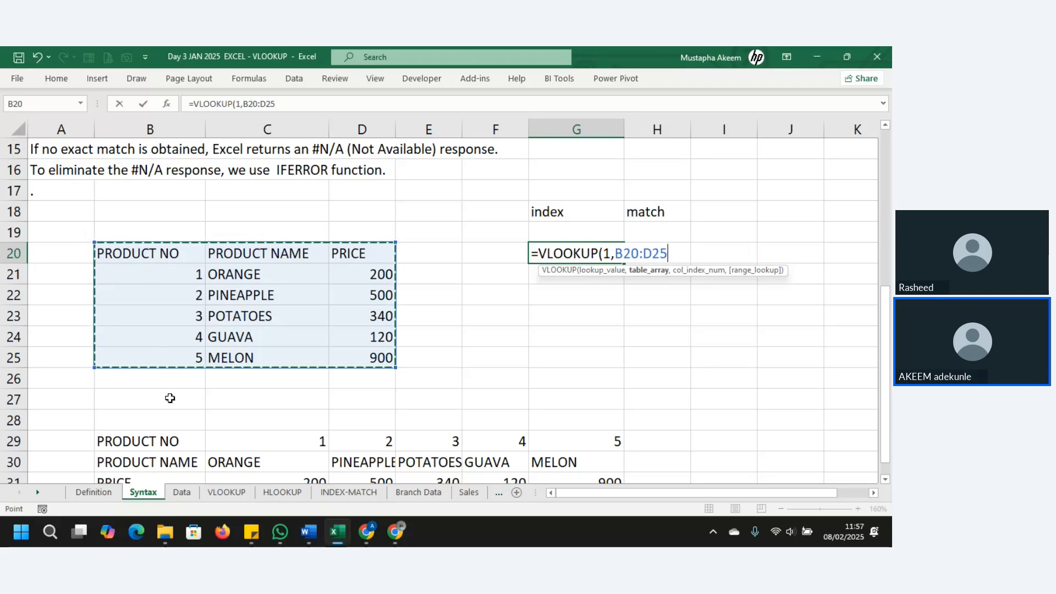
text(,)
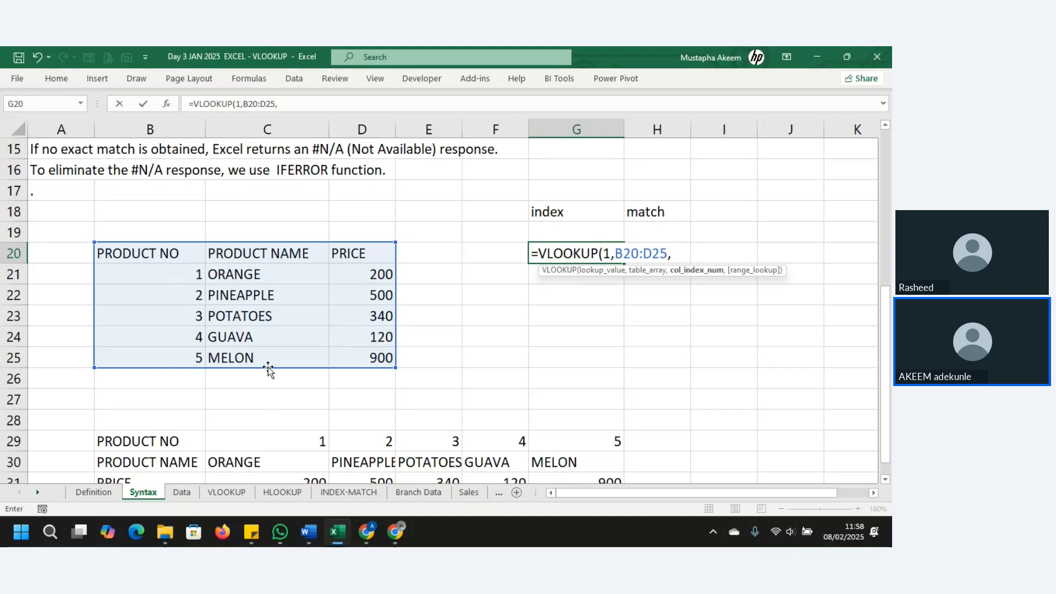
text(2)
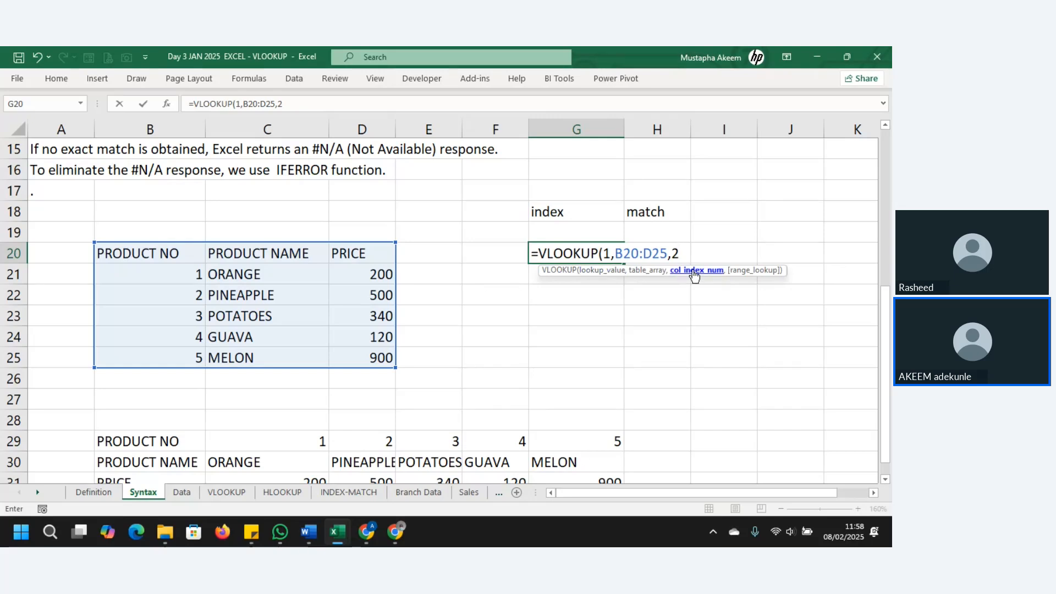
text(,)
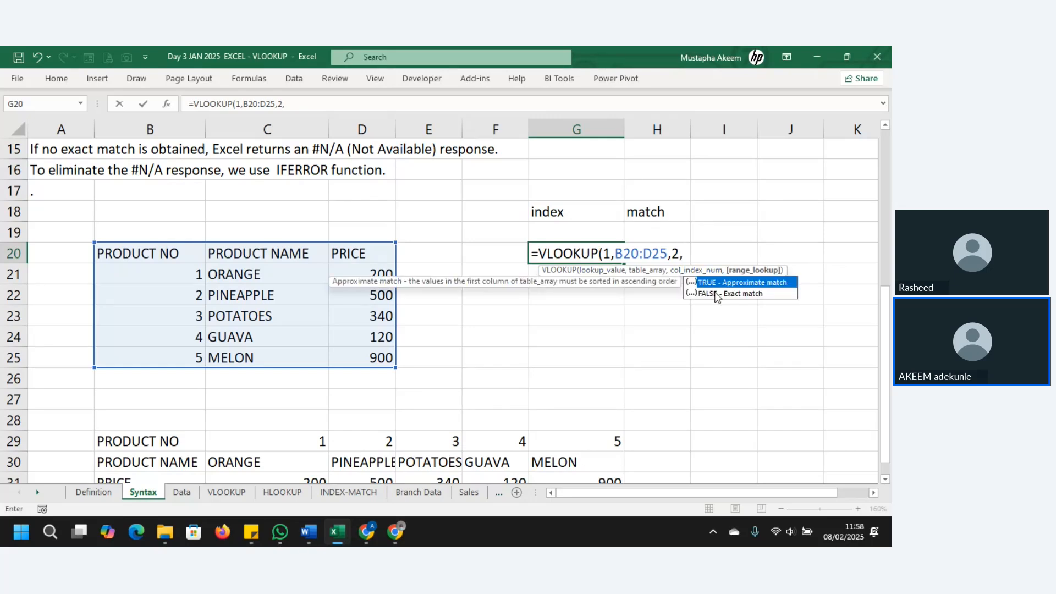
double_click(715, 293)
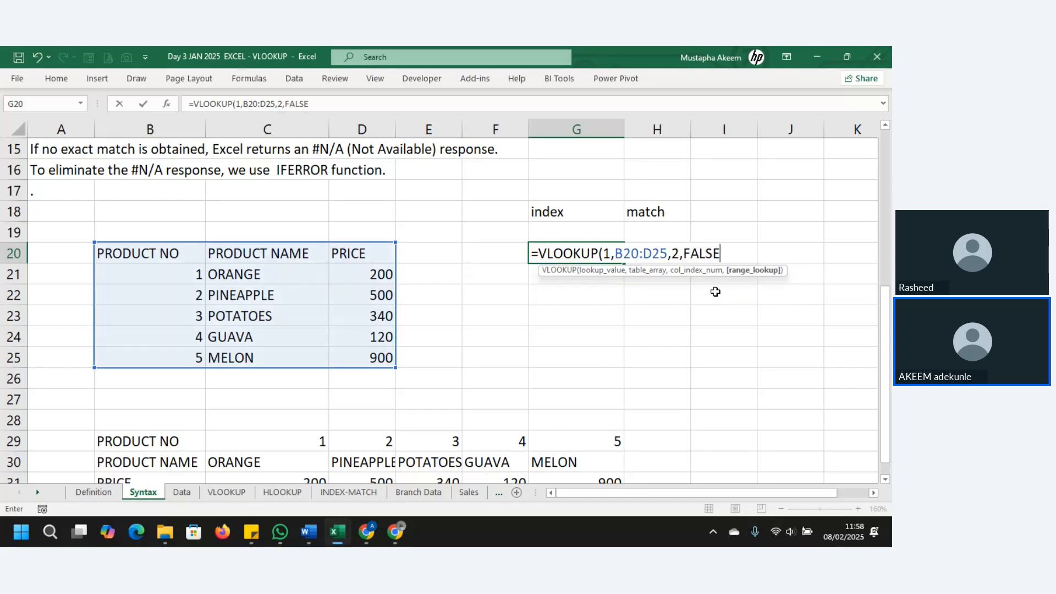
text())
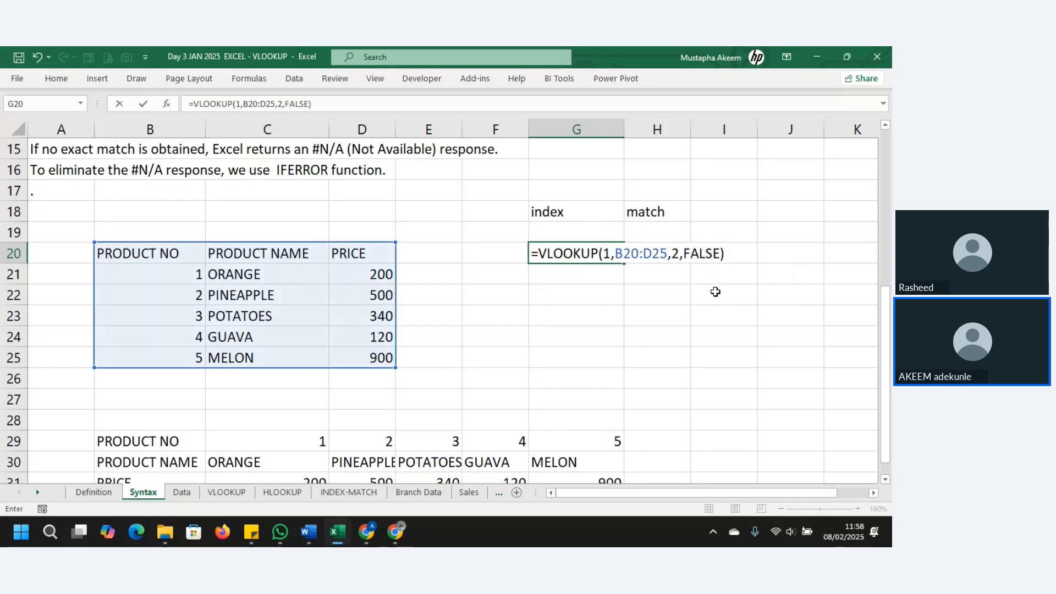
key(Return)
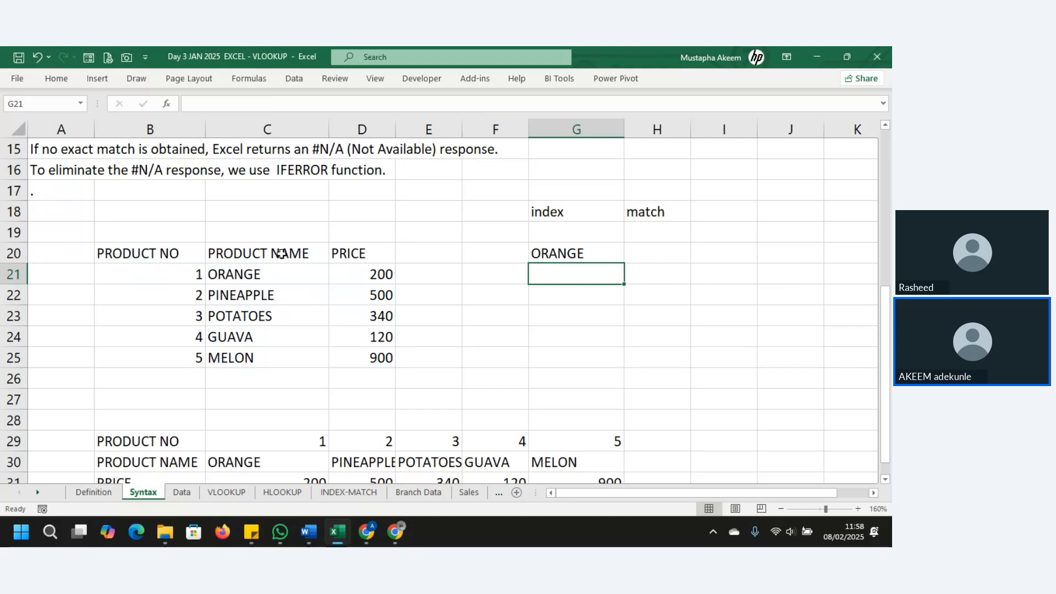
click(193, 273)
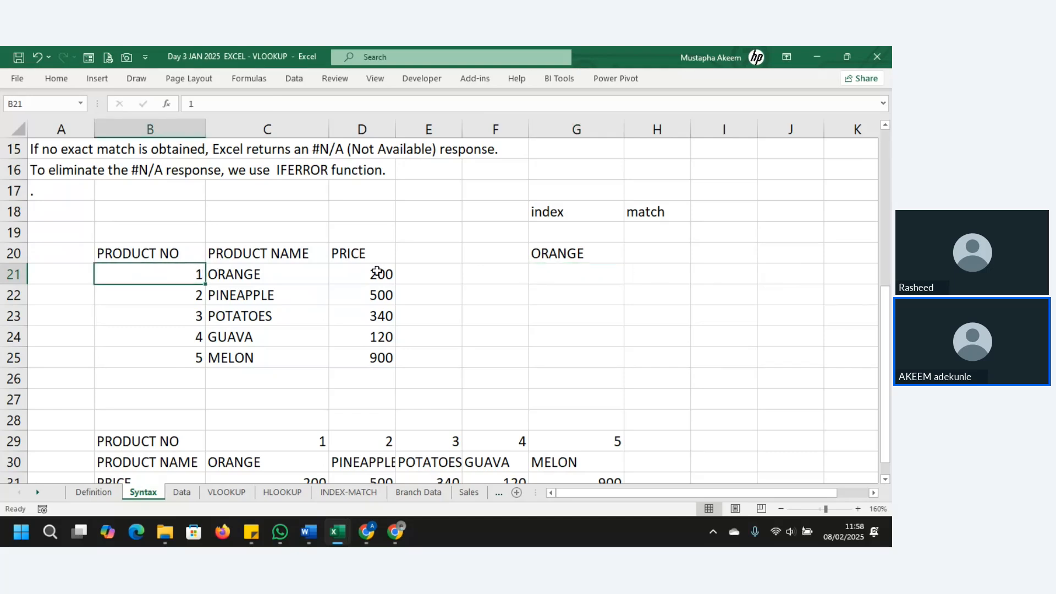
click(246, 274)
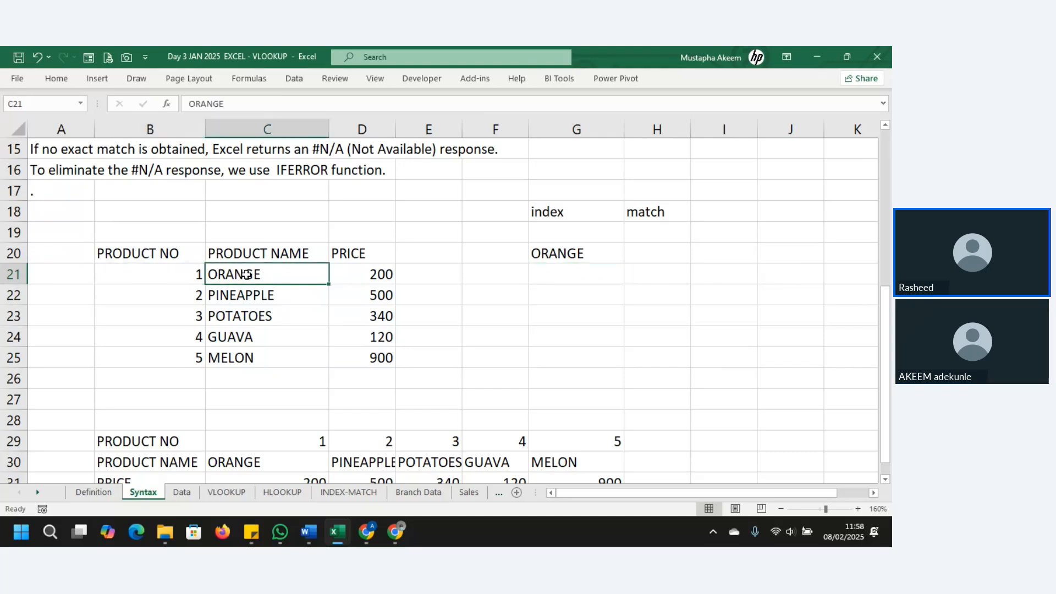
click(576, 274)
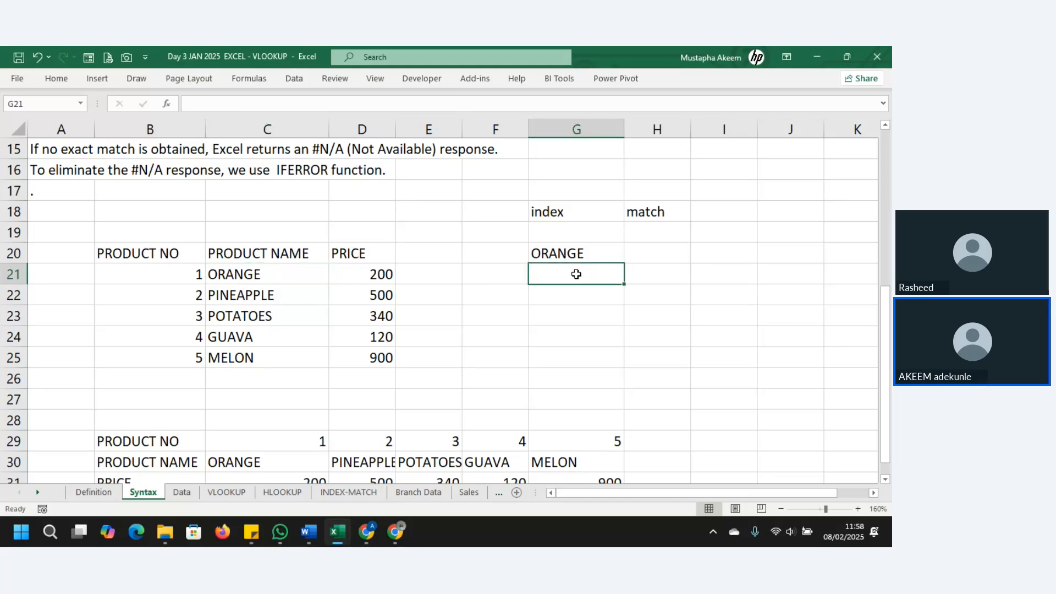
text(=vloo)
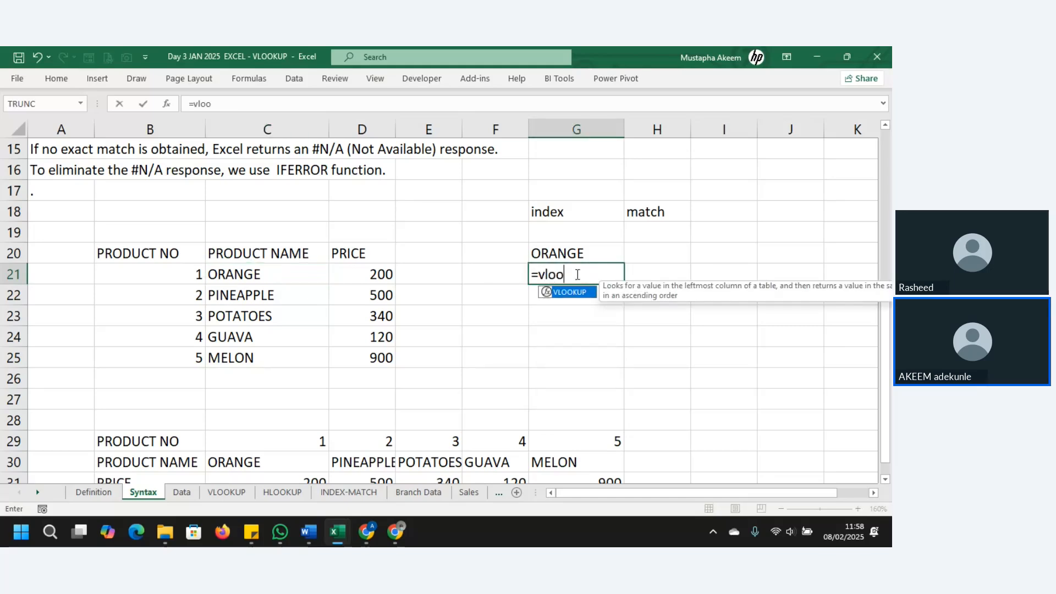
key(Tab)
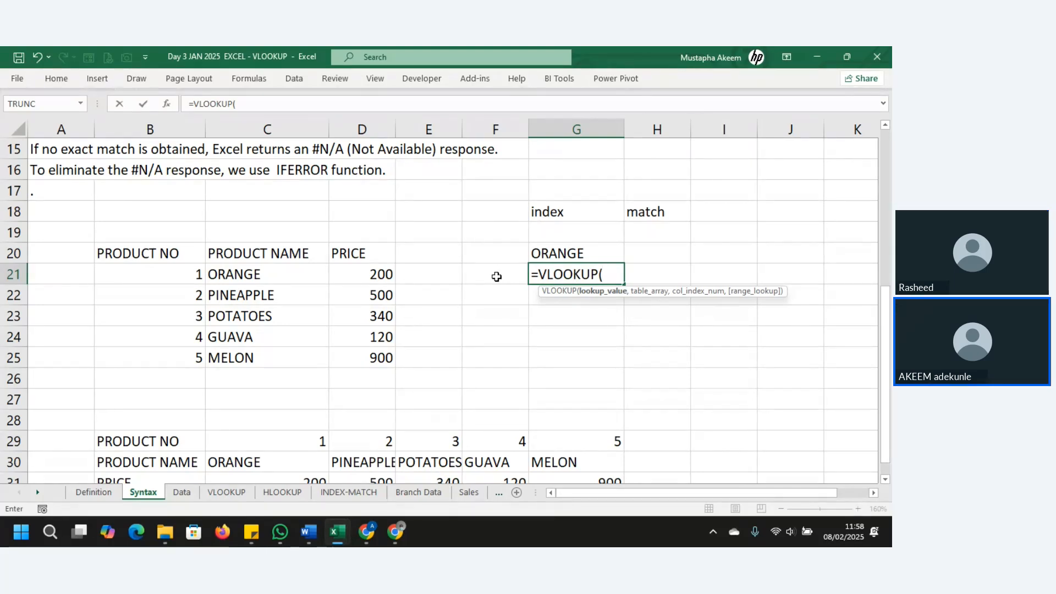
key(BackSpace)
key(BackSpace)
key(BackSpace)
key(BackSpace)
key(BackSpace)
key(BackSpace)
key(BackSpace)
key(BackSpace)
key(BackSpace)
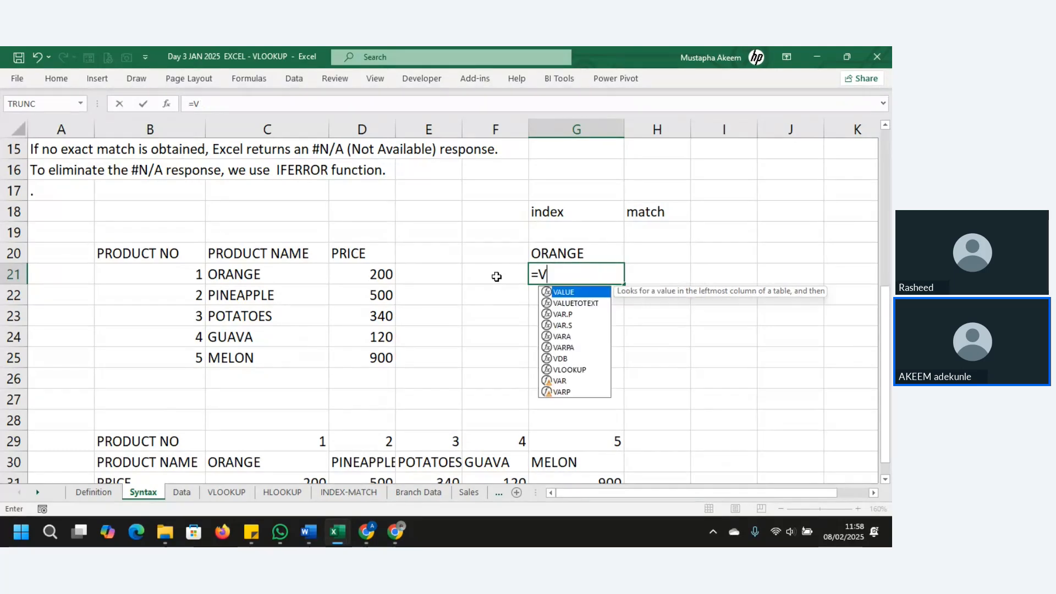
Enter 3 in F21 and start a VLOOKUP formula in G21 with F21 as lookup value and B20:D25 as table array.
double_click(497, 277)
text(3)
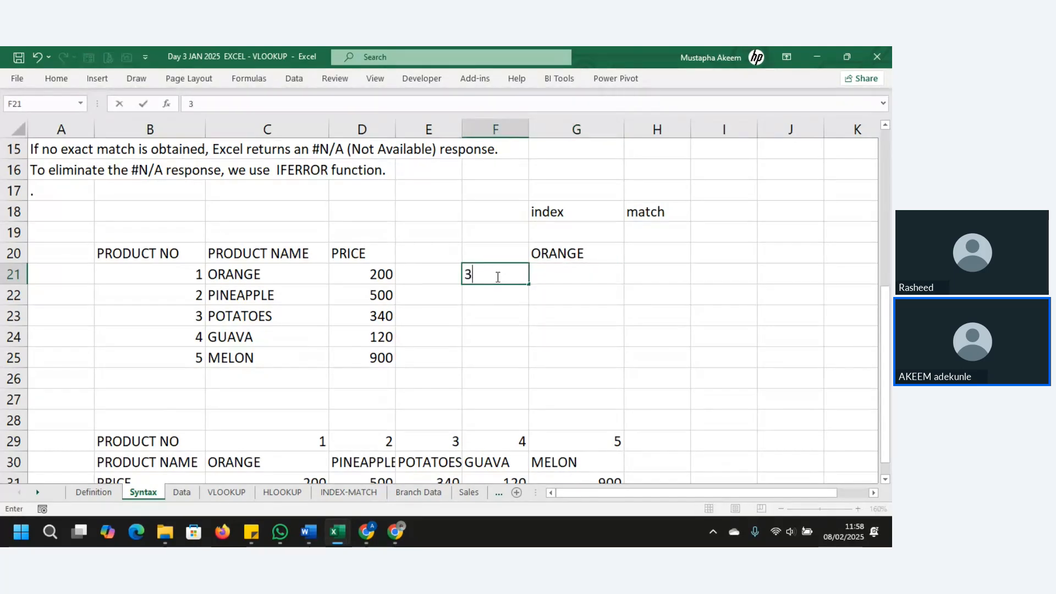
click(582, 273)
text(=vl)
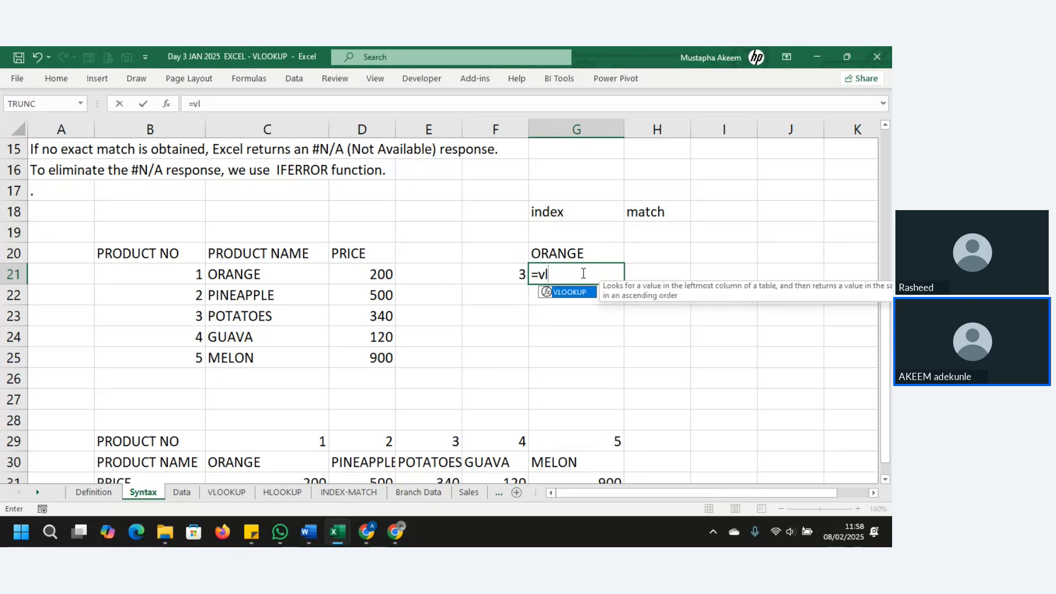
key(Tab)
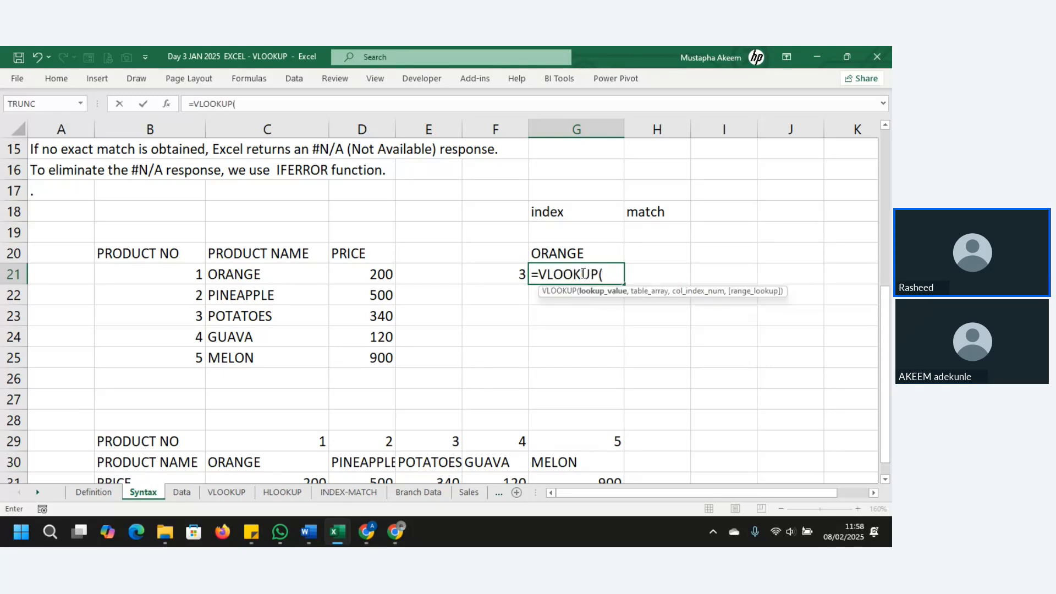
click(510, 275)
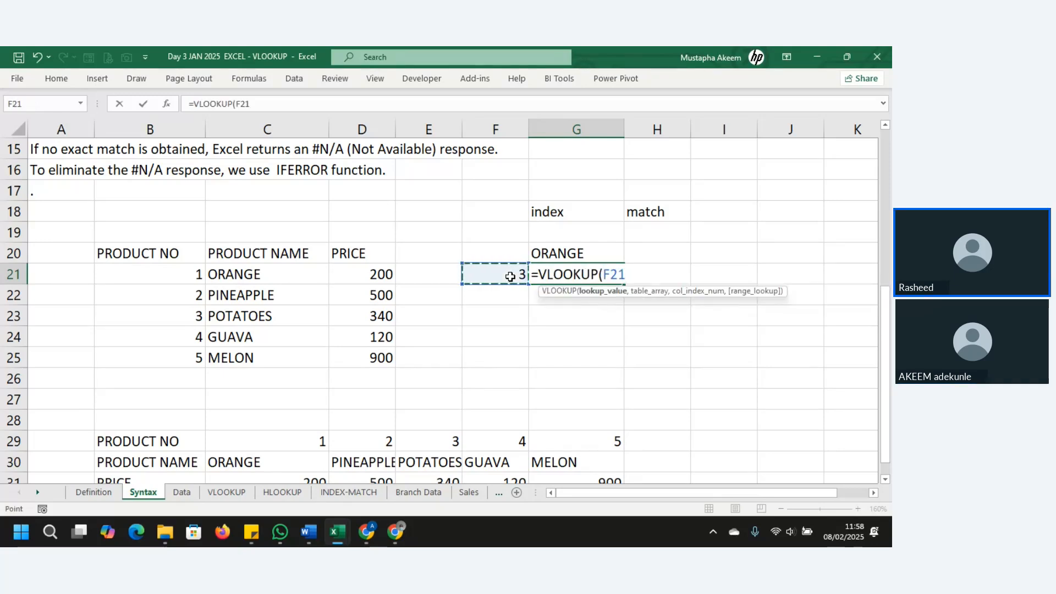
text(,)
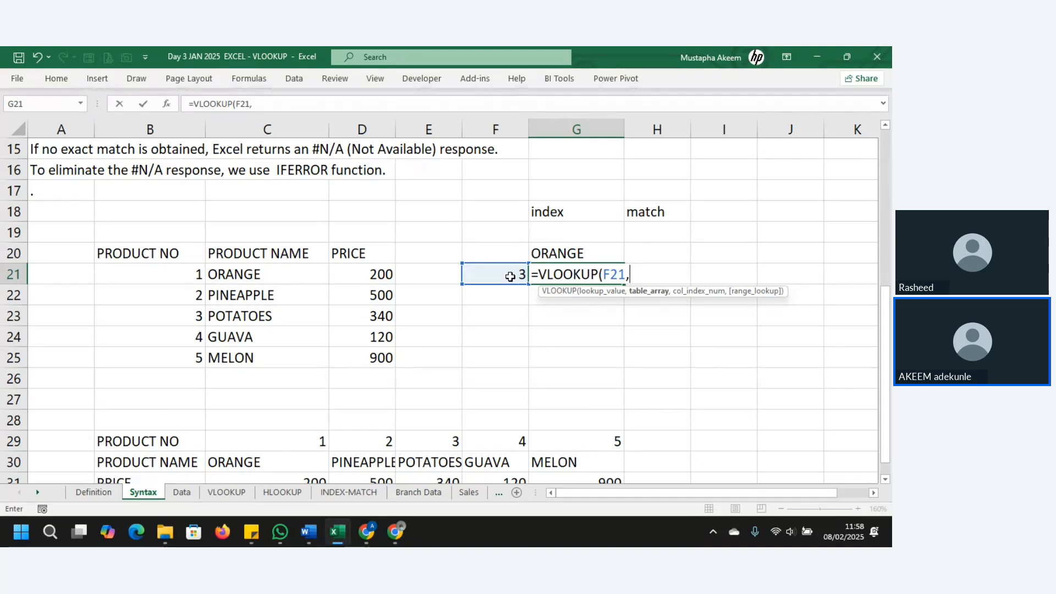
click(182, 259)
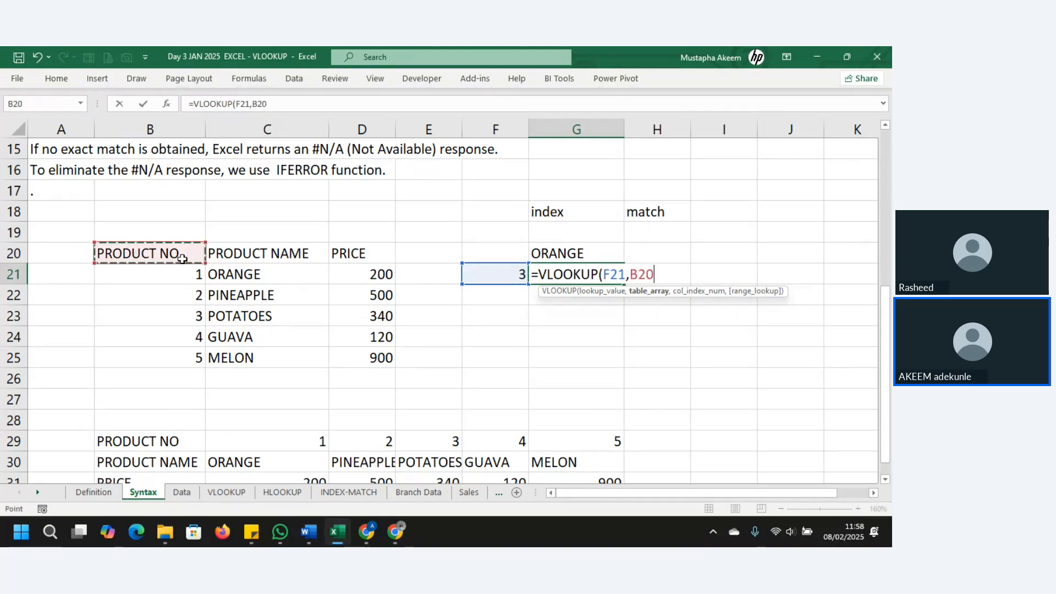
drag(182, 259, 355, 355)
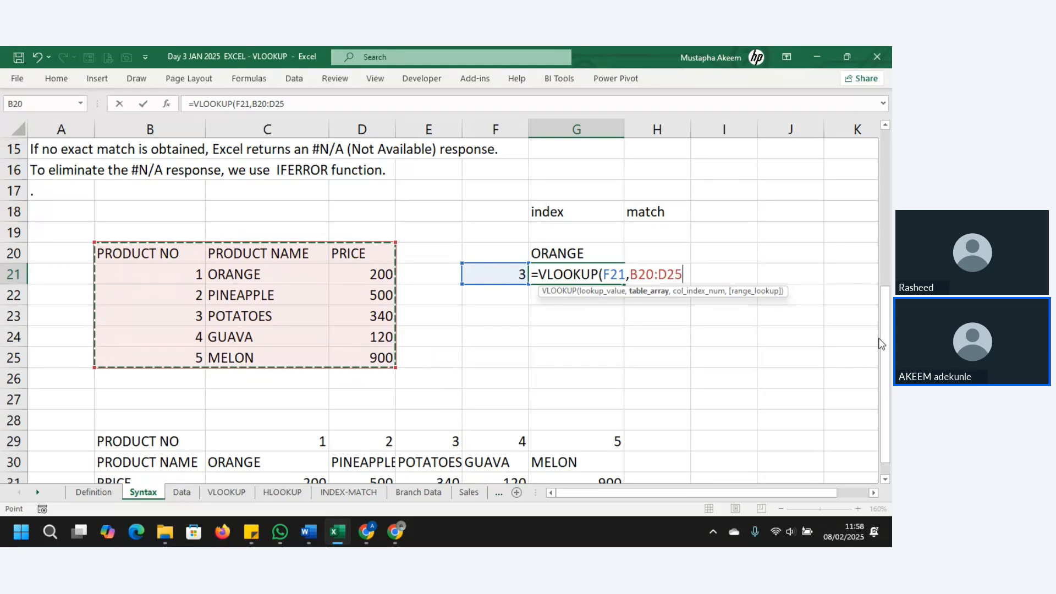
Complete the G21 formula as =VLOOKUP(F21,B20:D25,2,FALSE), consulting the table array explanation in the syntax notes above.
scroll(875, 225, up, 4)
scroll(875, 225, up, 1)
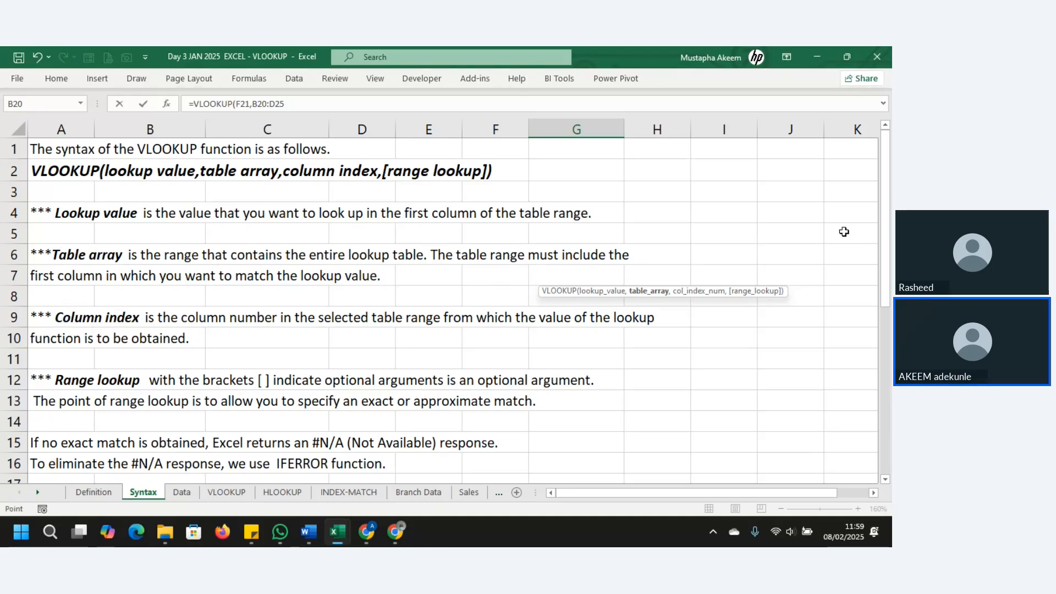
drag(885, 219, 885, 347)
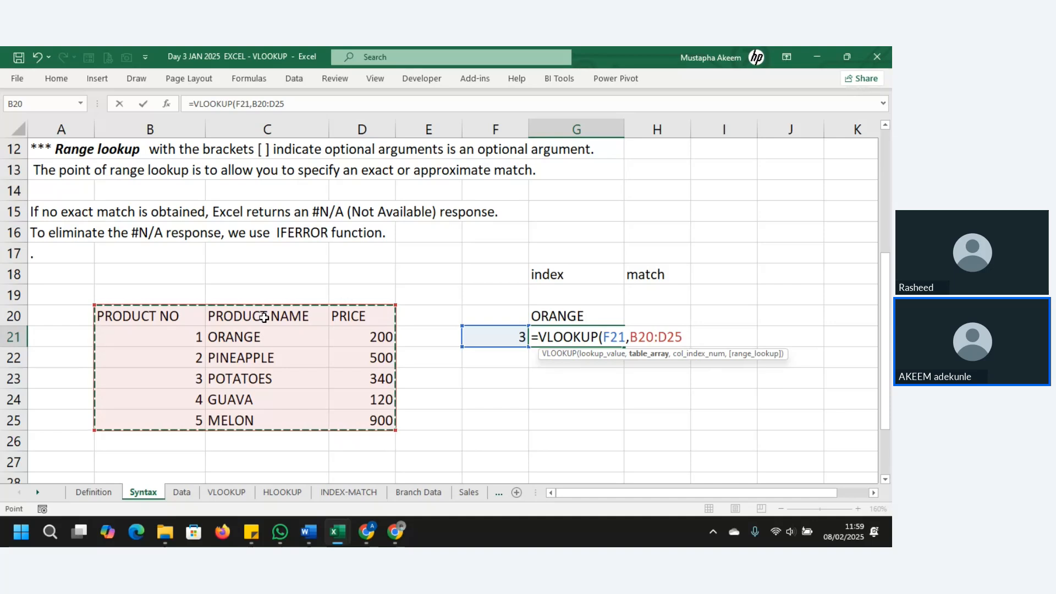
text(,)
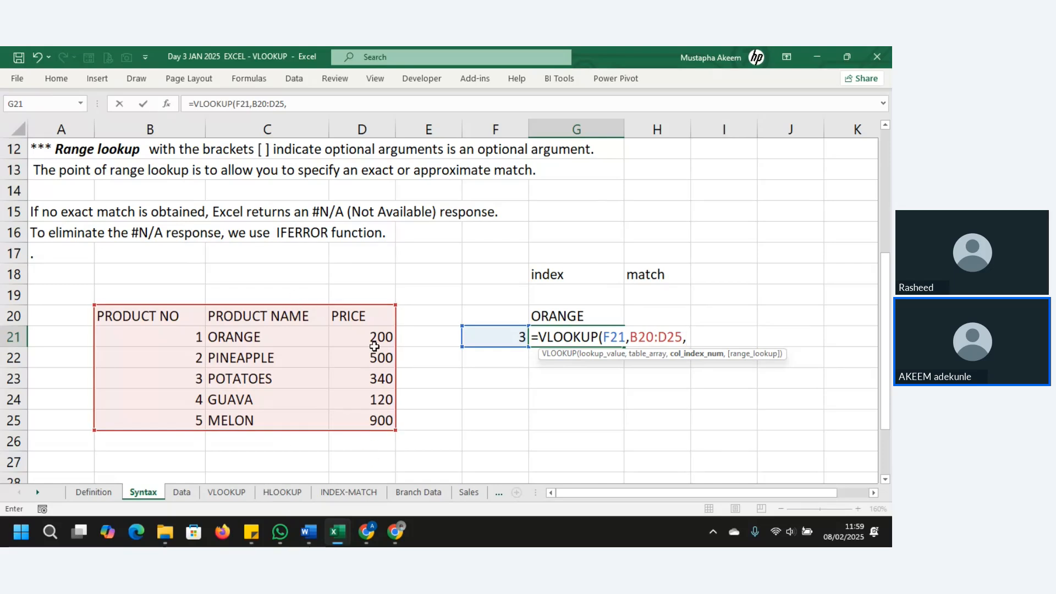
text(2,)
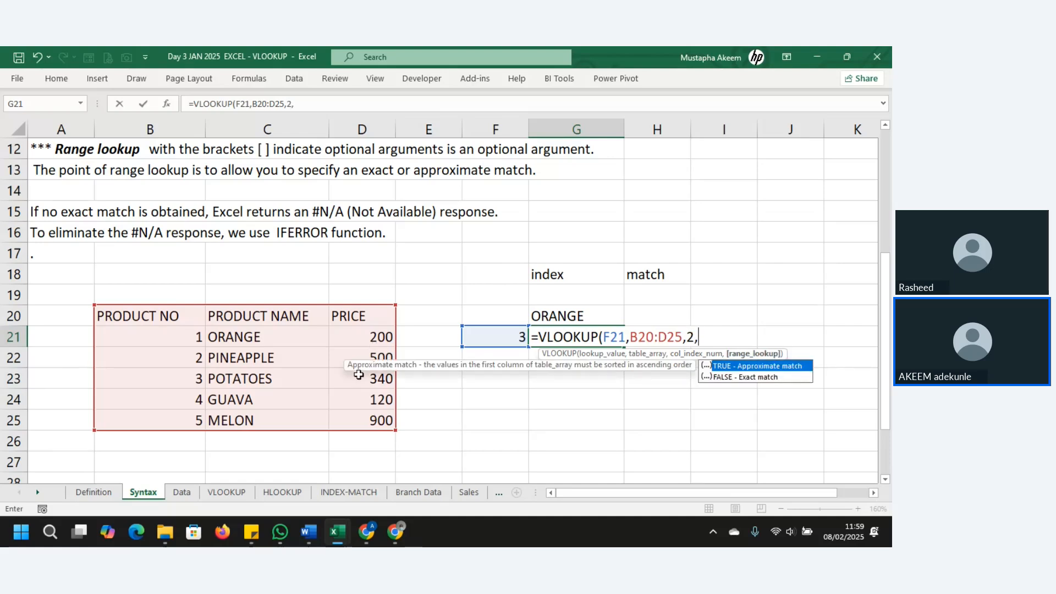
double_click(750, 378)
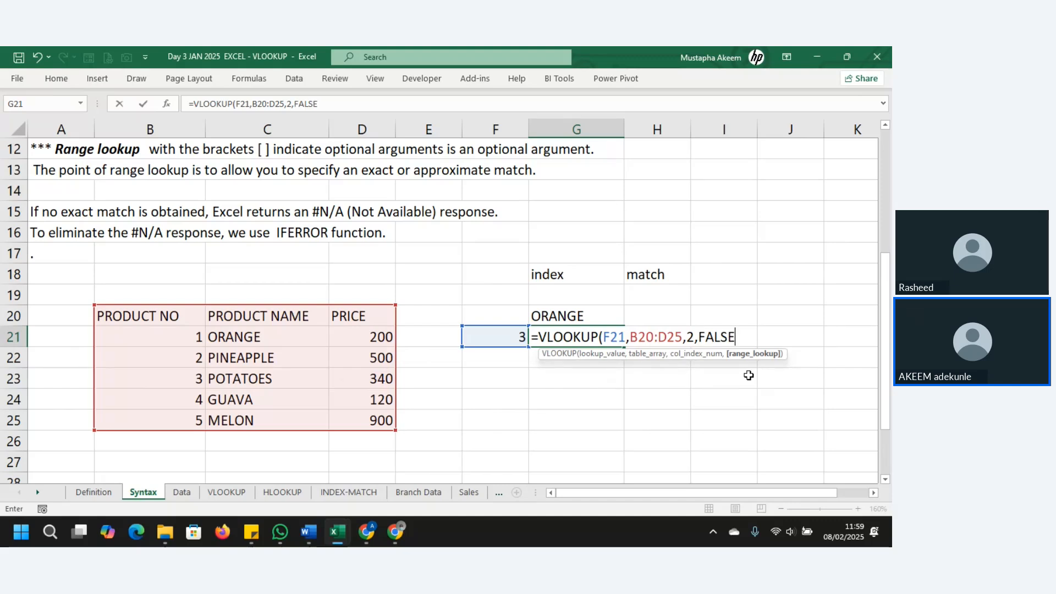
text())
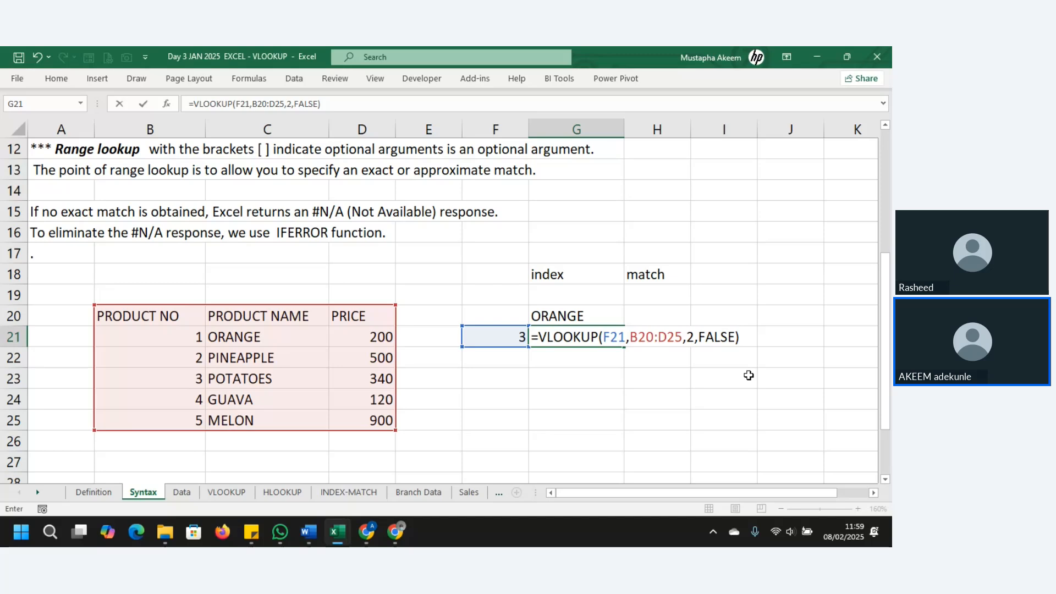
key(Return)
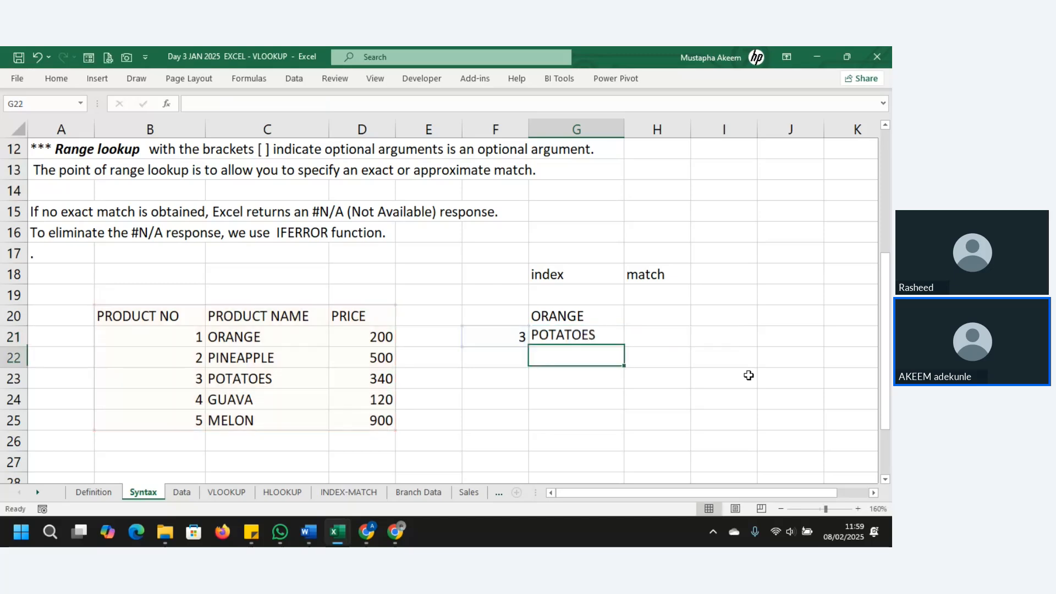
click(595, 333)
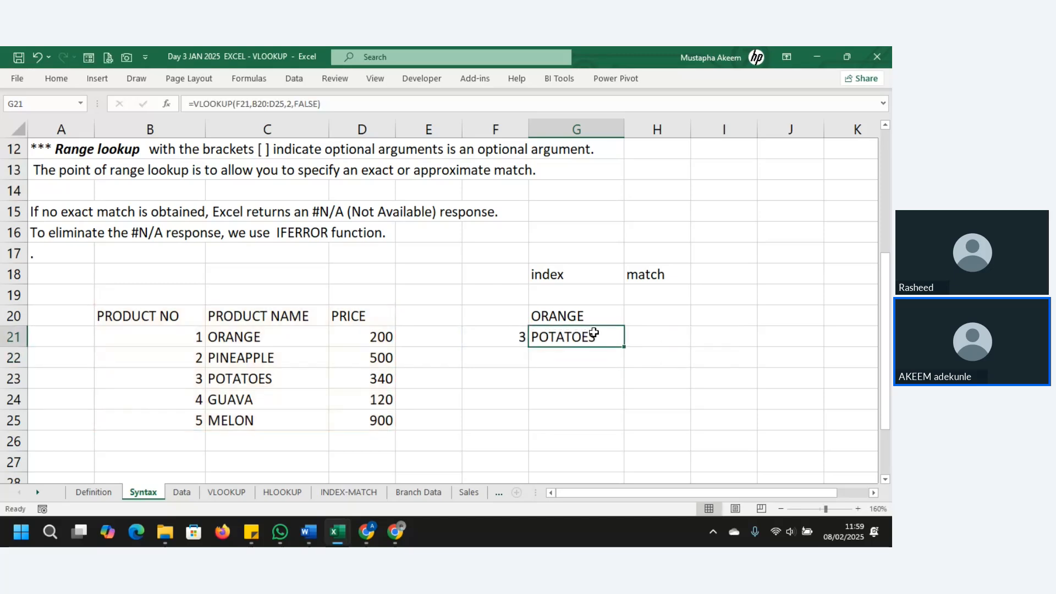
Test the G21 lookup by changing the product number in F21 to 4, 1 and finally 5.
click(493, 335)
text(4)
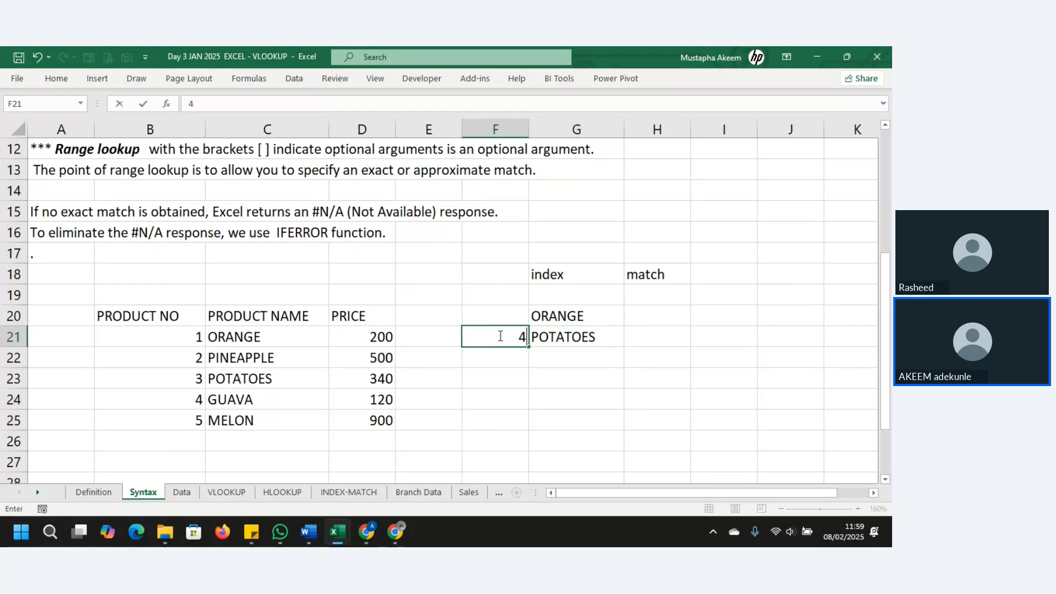
key(Return)
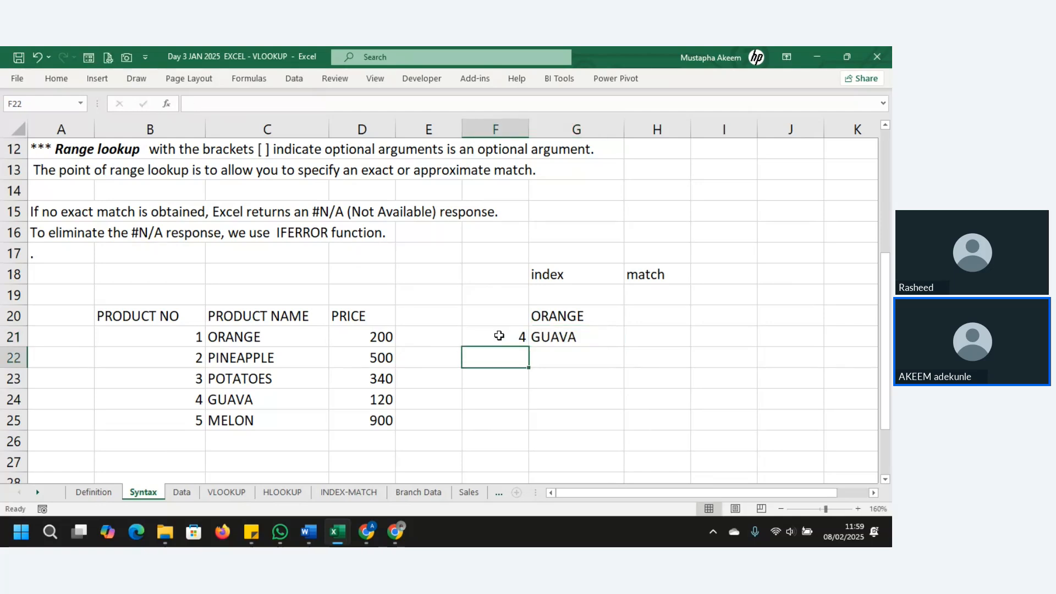
click(508, 335)
key(Return)
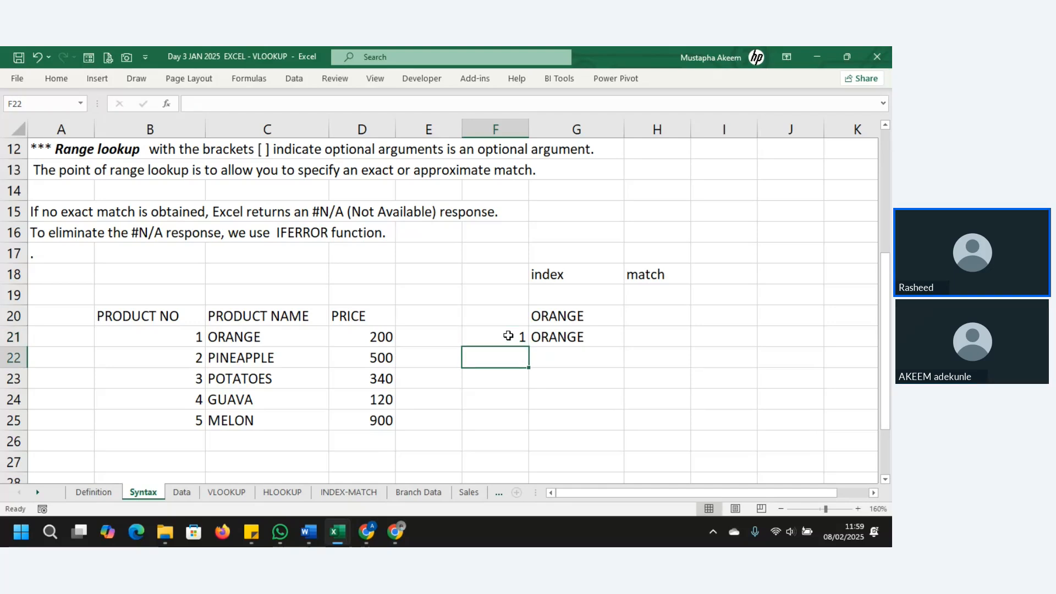
click(507, 335)
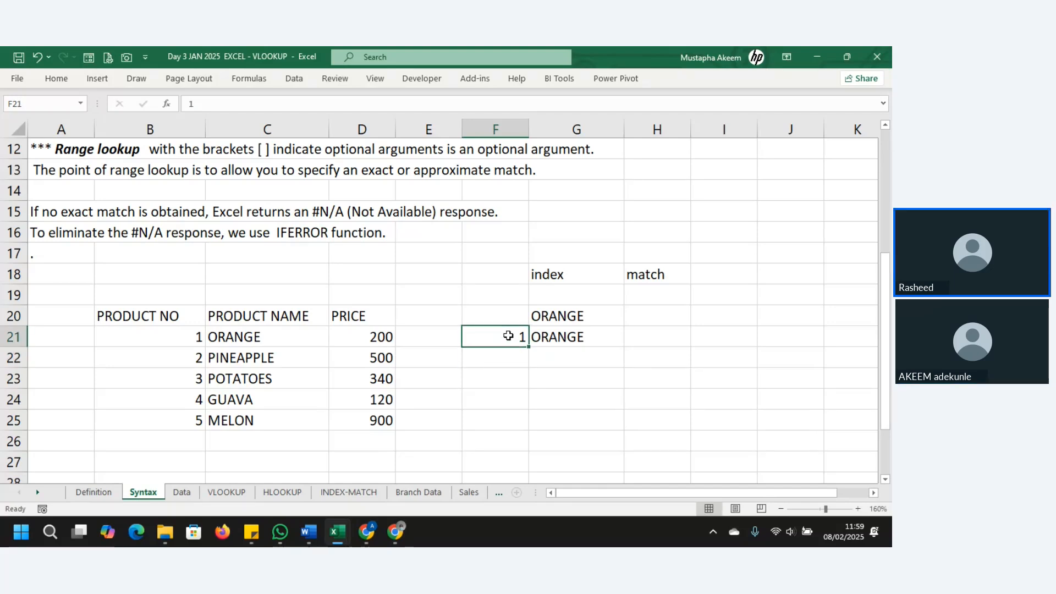
text(5)
key(Return)
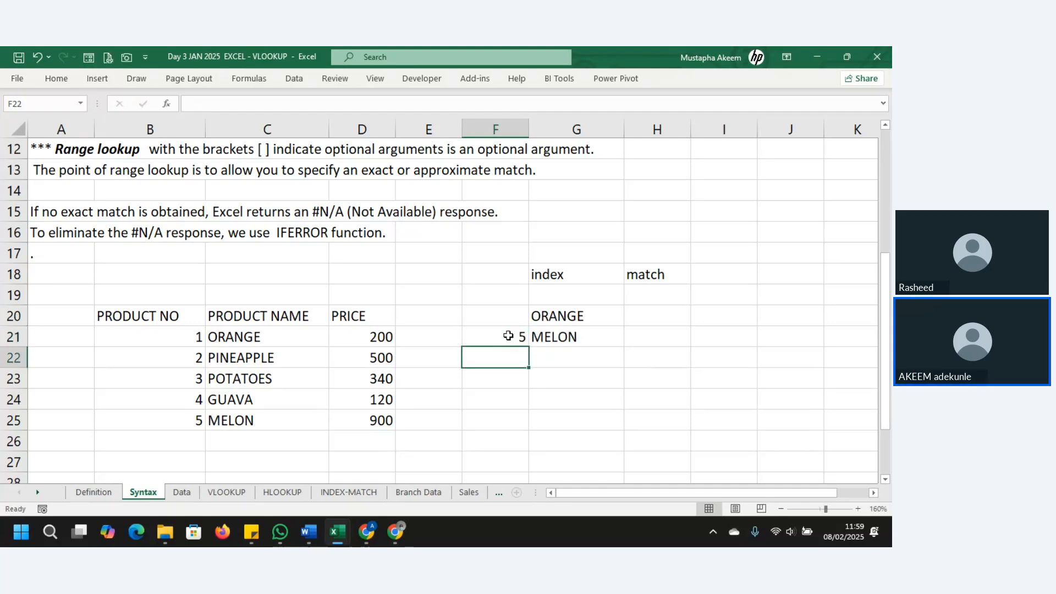
click(509, 336)
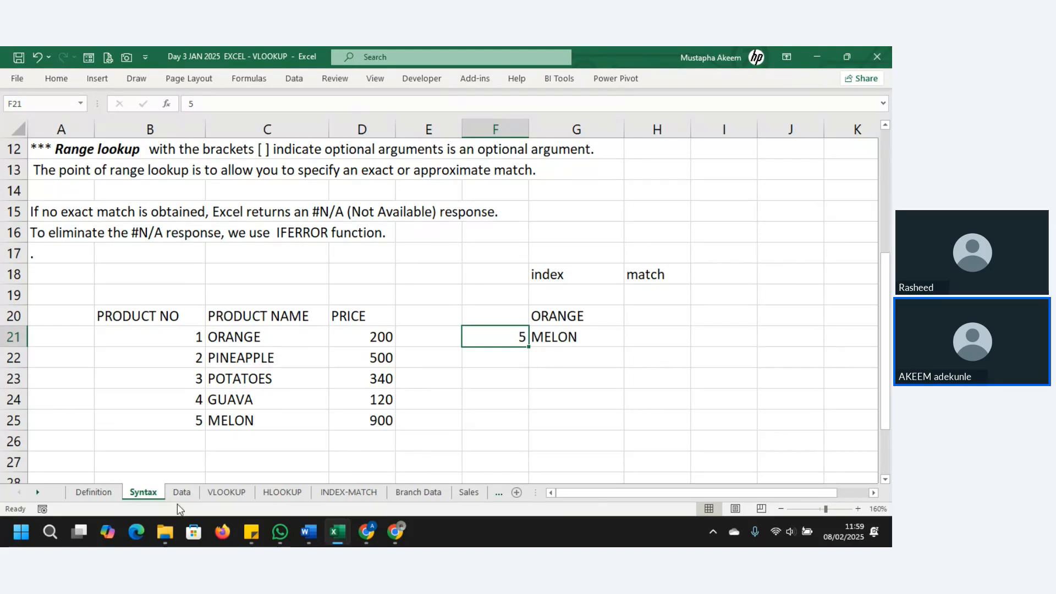
Look over the staff table on the Data sheet, and widen the STAFF ID column on the VLOOKUP sheet.
click(182, 493)
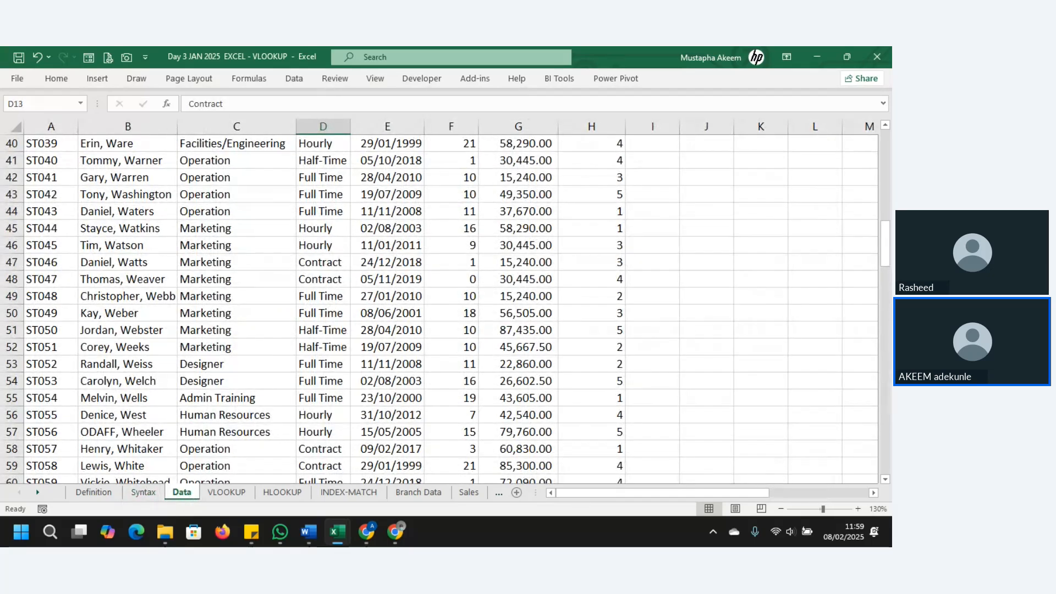
drag(887, 268, 883, 139)
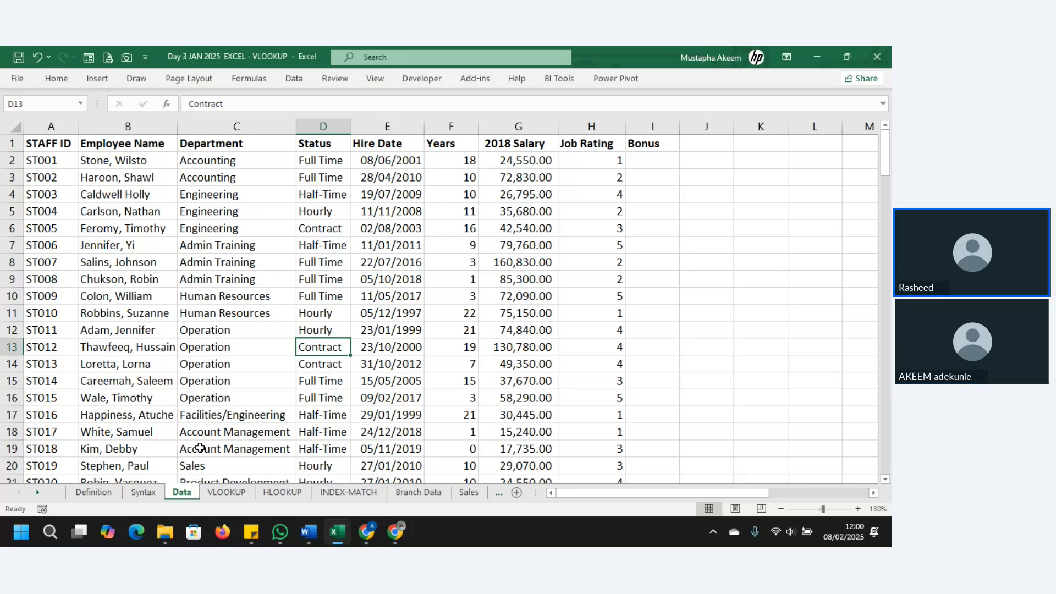
click(226, 492)
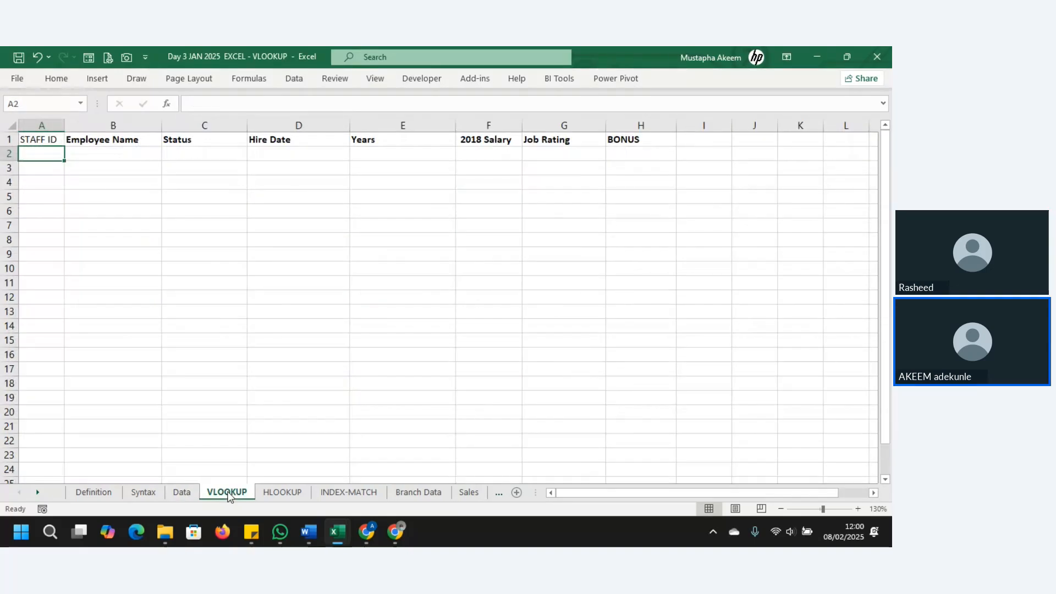
drag(64, 125, 93, 126)
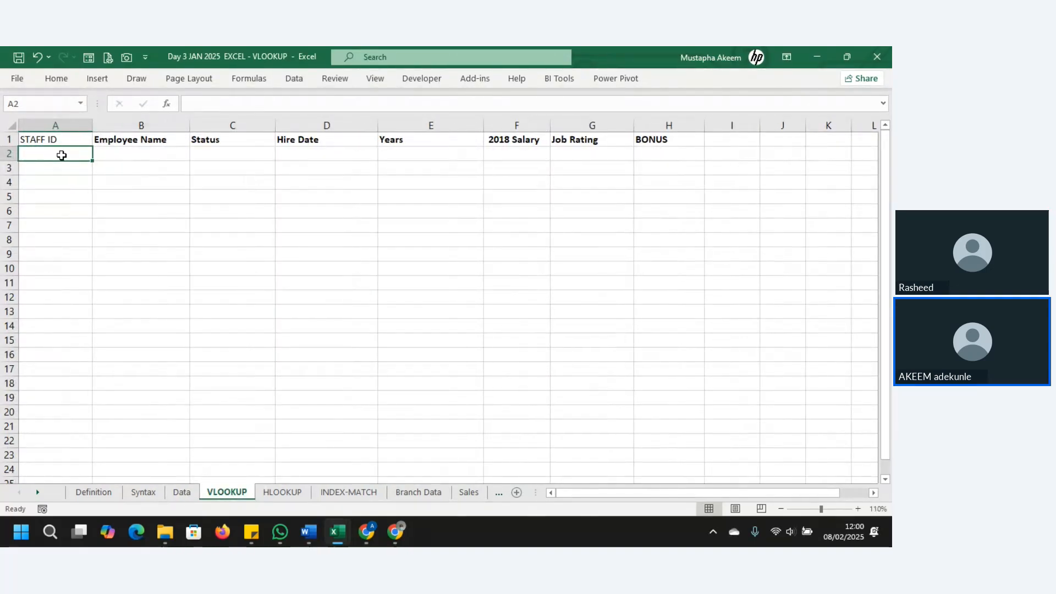
click(132, 152)
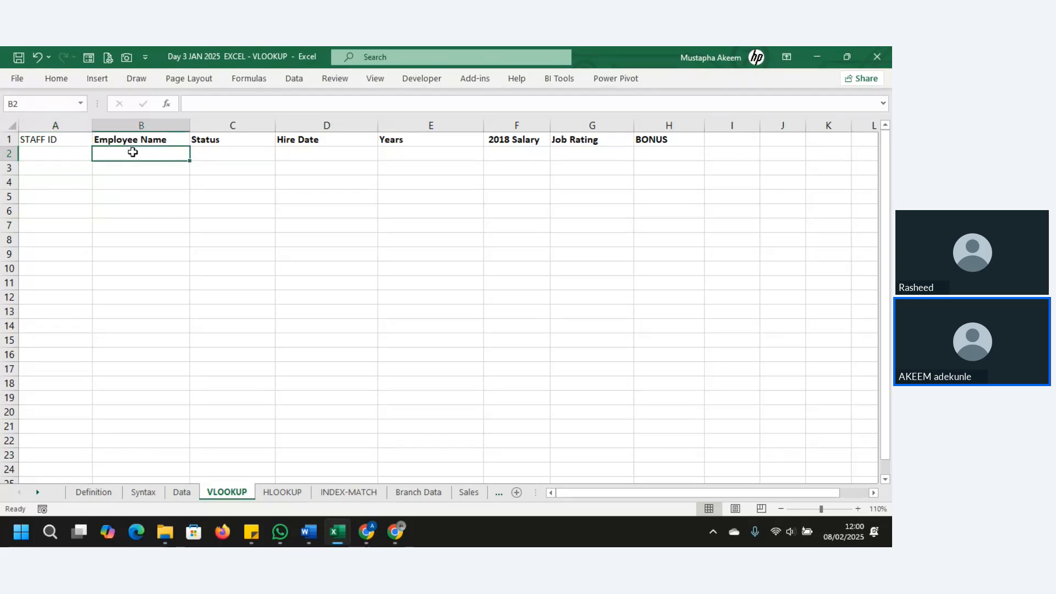
click(335, 152)
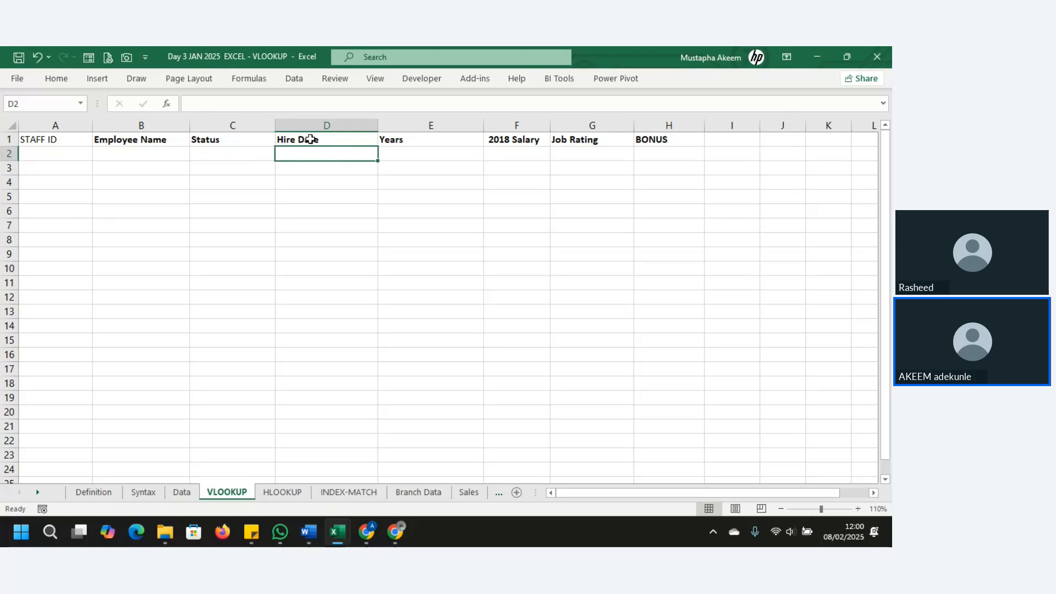
click(164, 153)
click(81, 155)
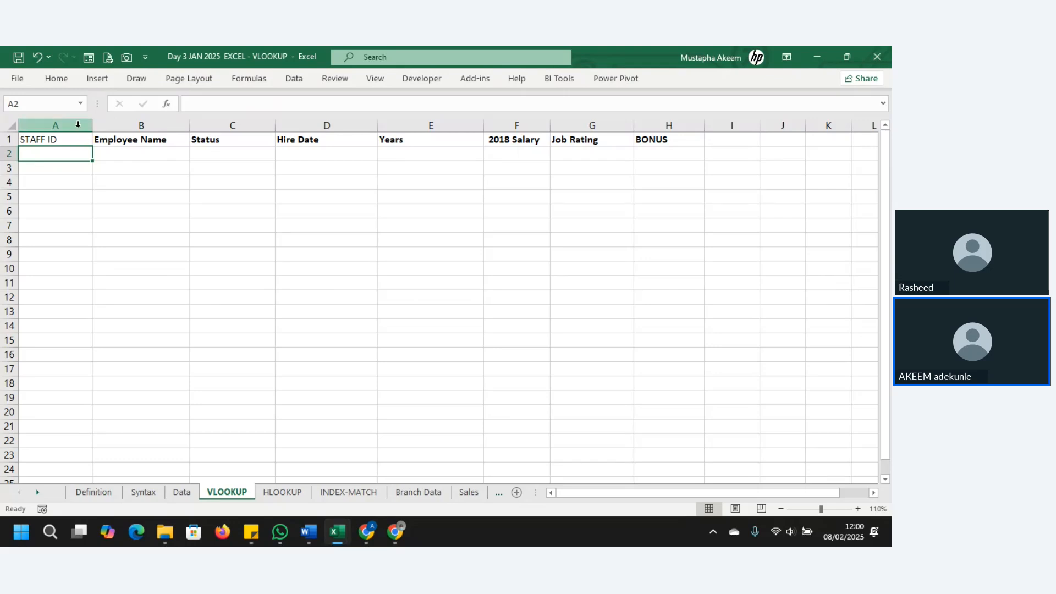
Set up data validation for A2:A6 under STAFF ID on the VLOOKUP sheet, allowing a List.
click(78, 126)
drag(71, 156, 66, 197)
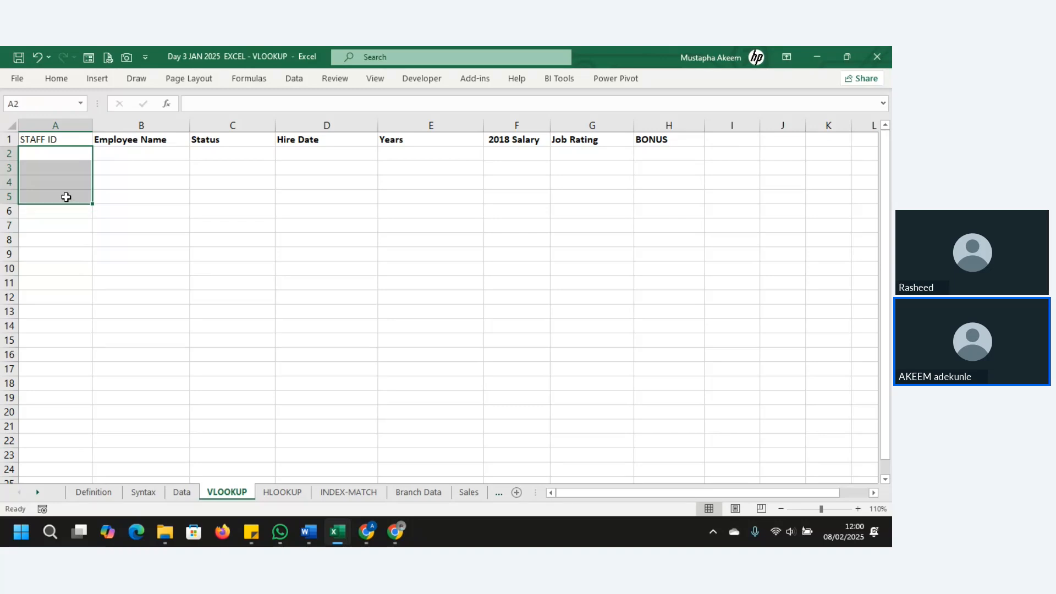
drag(52, 147, 53, 211)
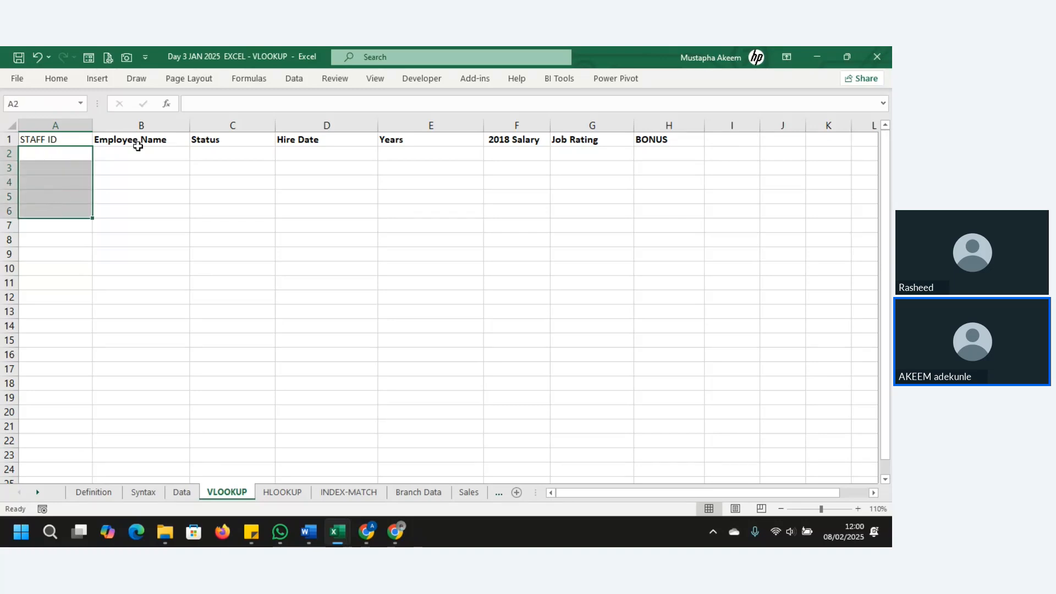
click(301, 82)
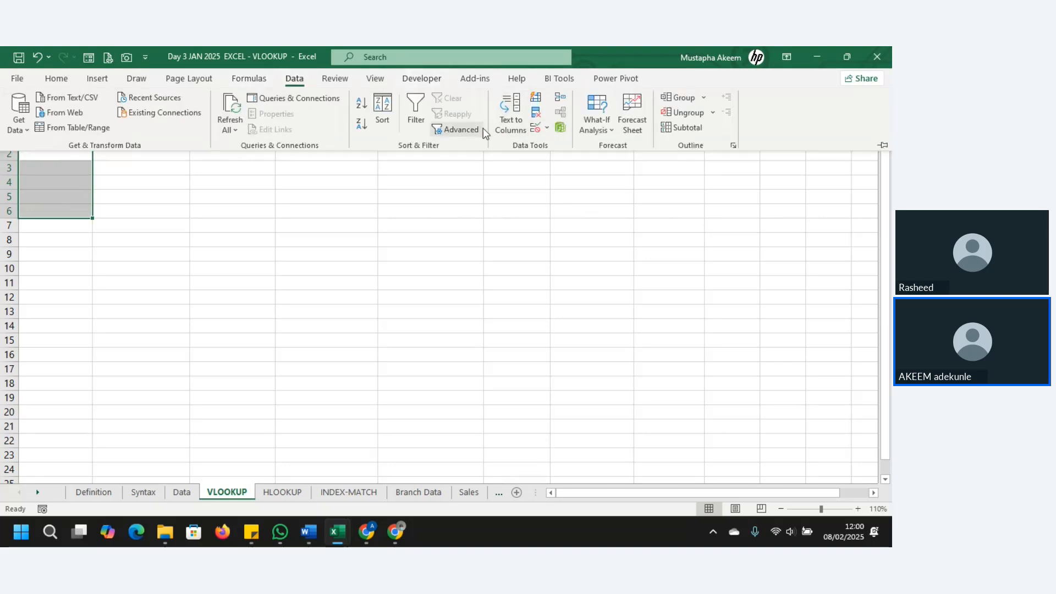
click(535, 130)
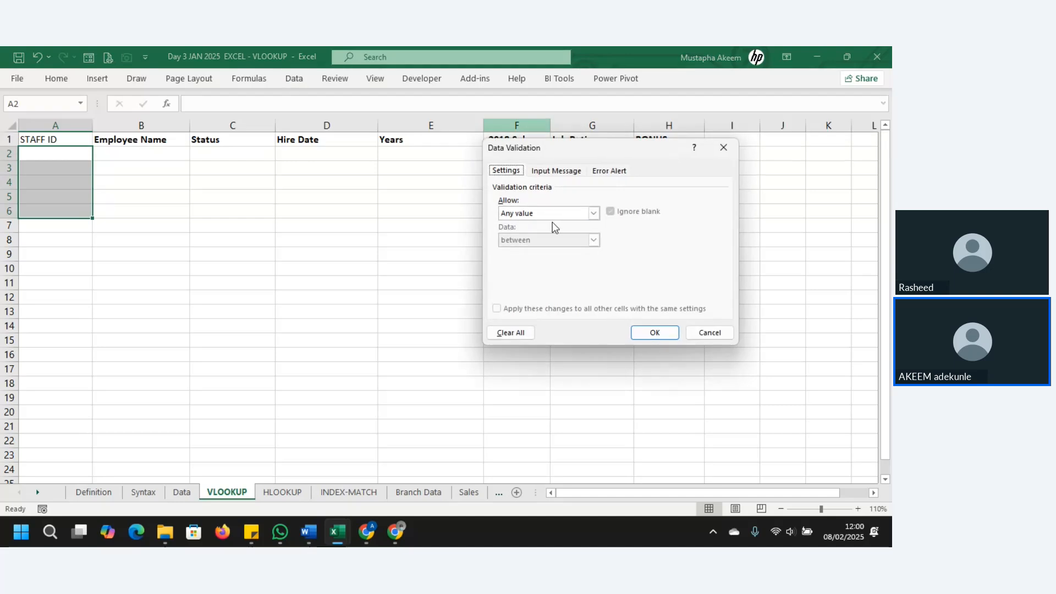
click(593, 213)
click(526, 252)
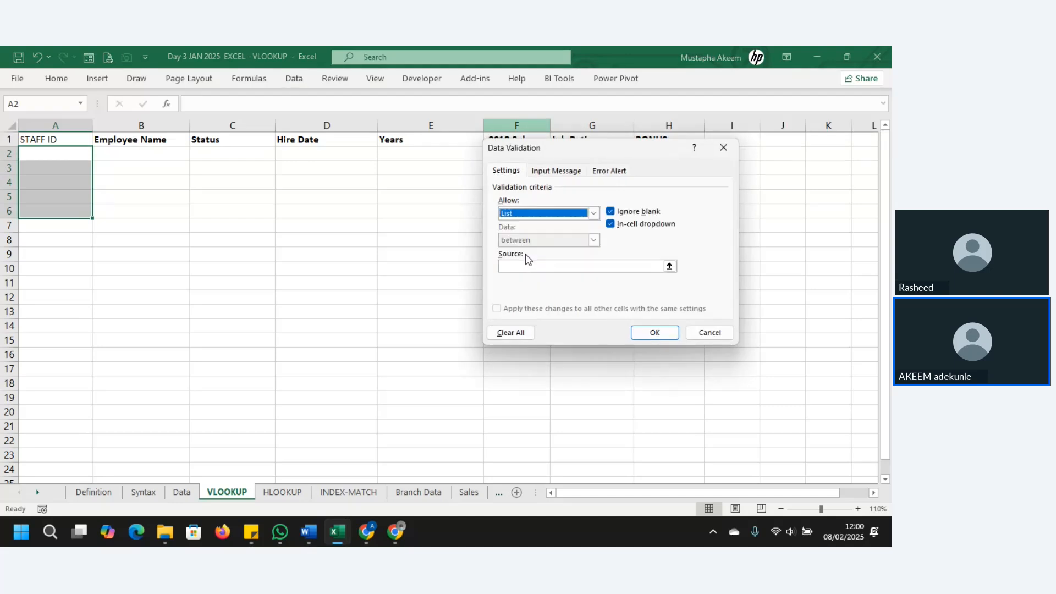
Set the list source to =Data!$A$2:$A$148 and apply the validation to the STAFF ID cells.
click(601, 266)
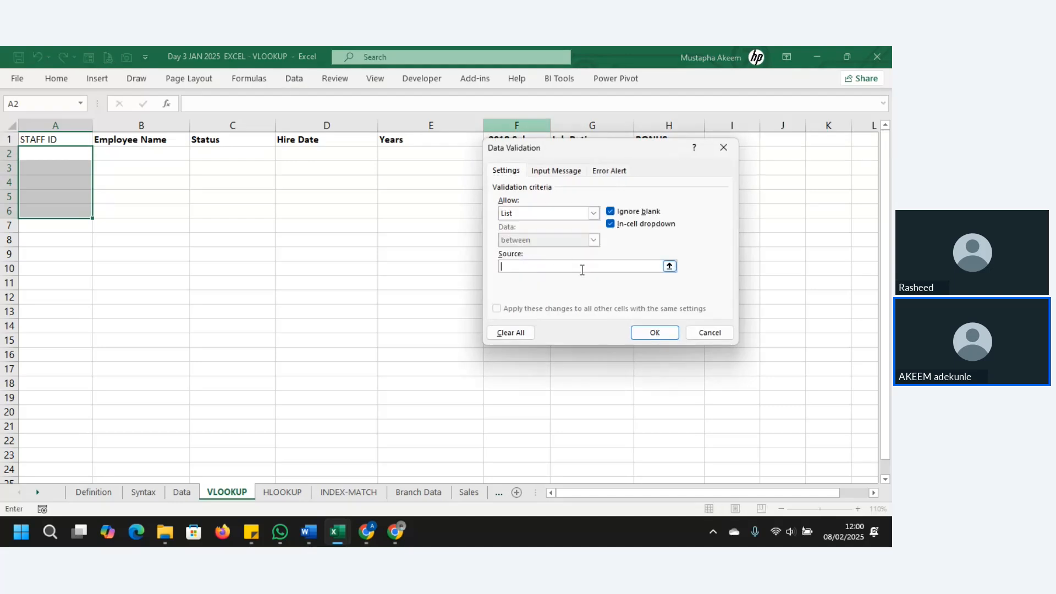
click(175, 491)
click(44, 159)
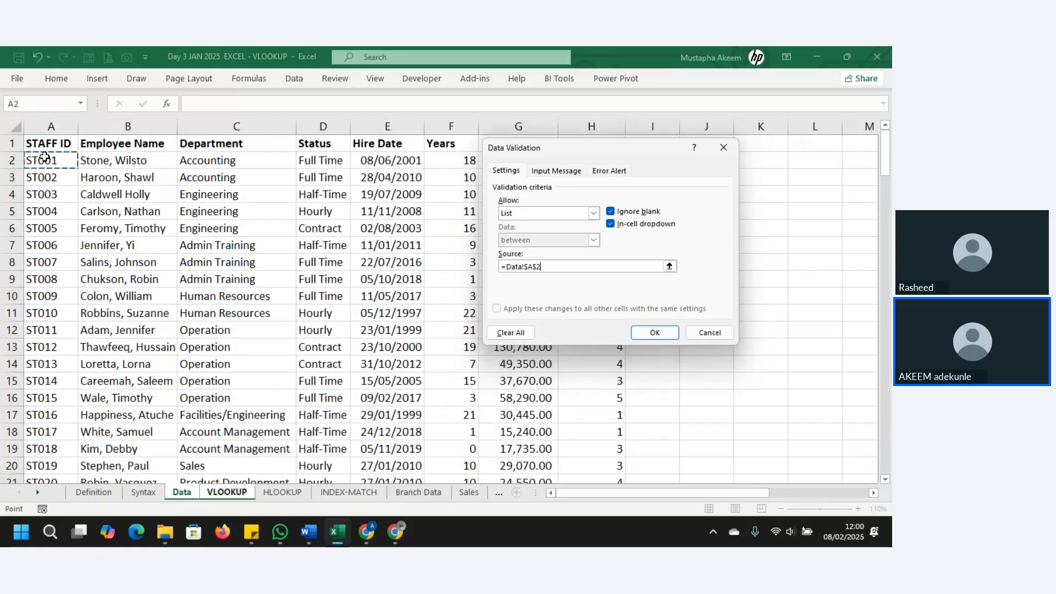
key(ctrl+shift+Down)
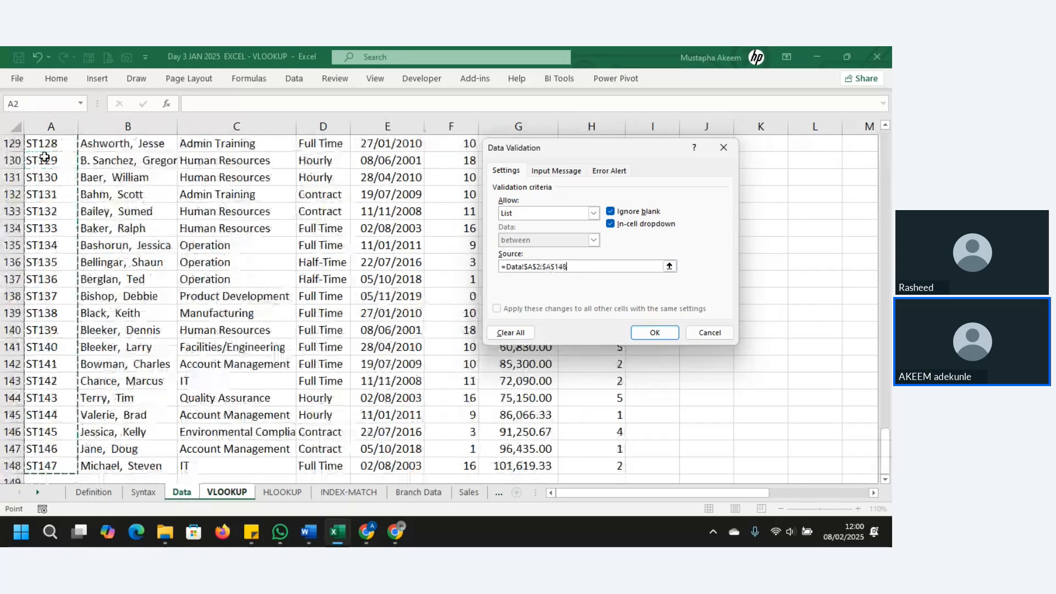
click(645, 333)
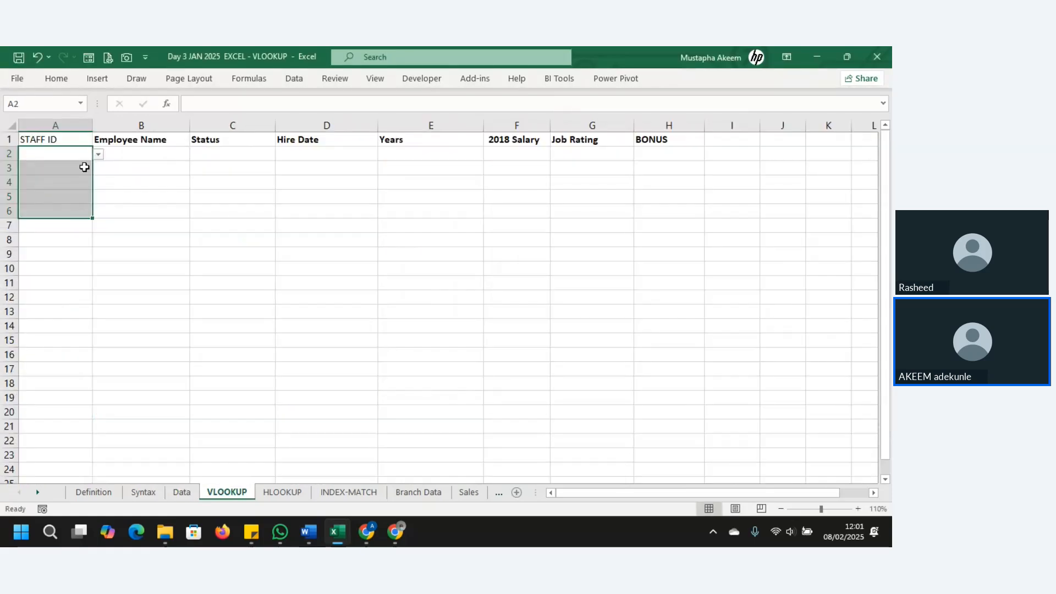
Choose the second-to-last staff ID from the dropdown list in A2.
click(98, 153)
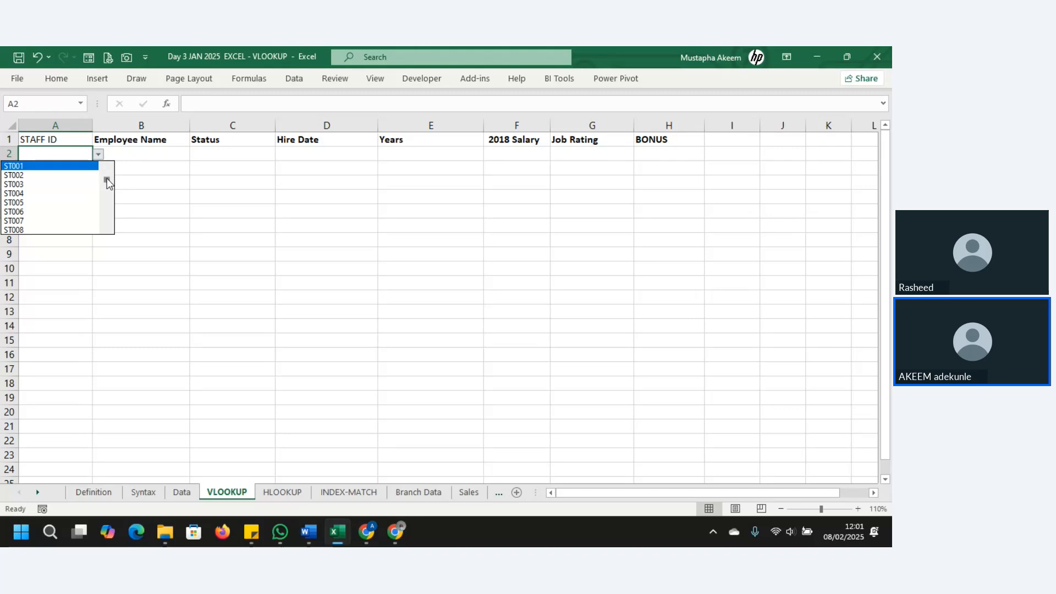
drag(106, 179, 107, 220)
click(43, 220)
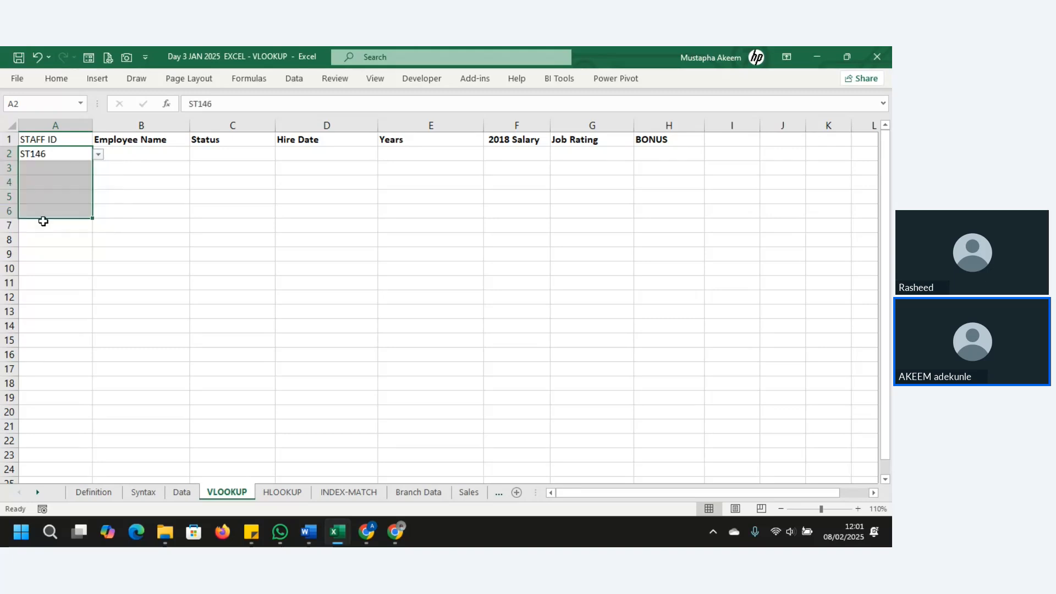
Start a VLOOKUP formula in B2 under Employee Name with A2 as the lookup value.
click(137, 149)
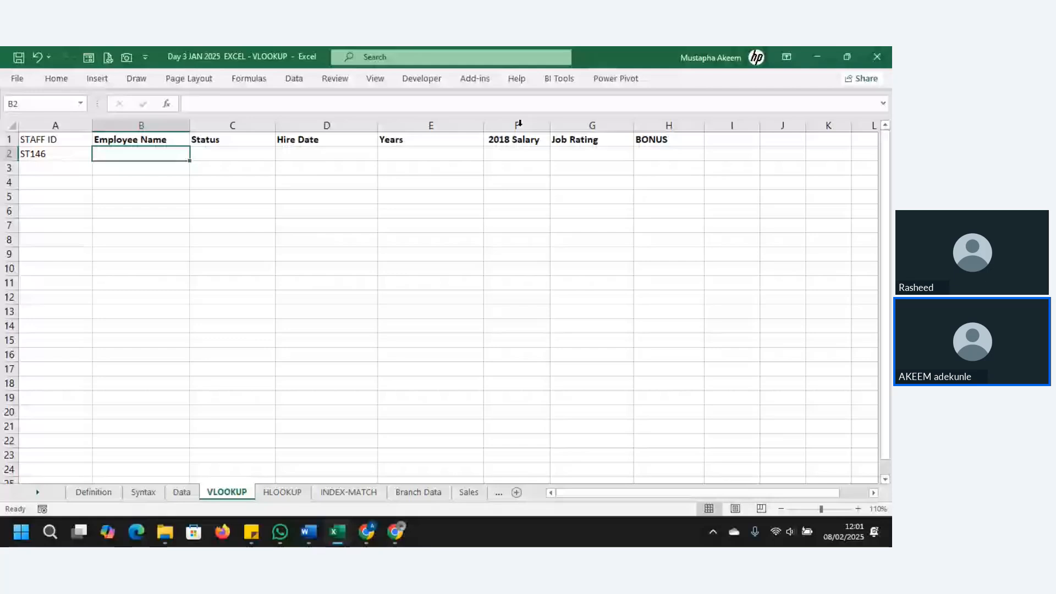
text(=)
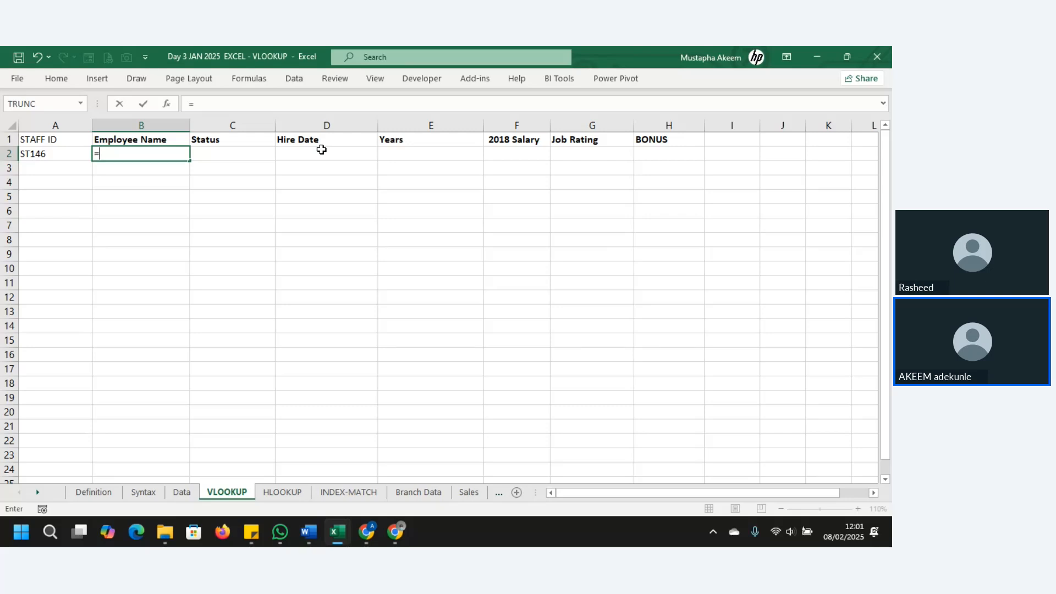
text(vloo)
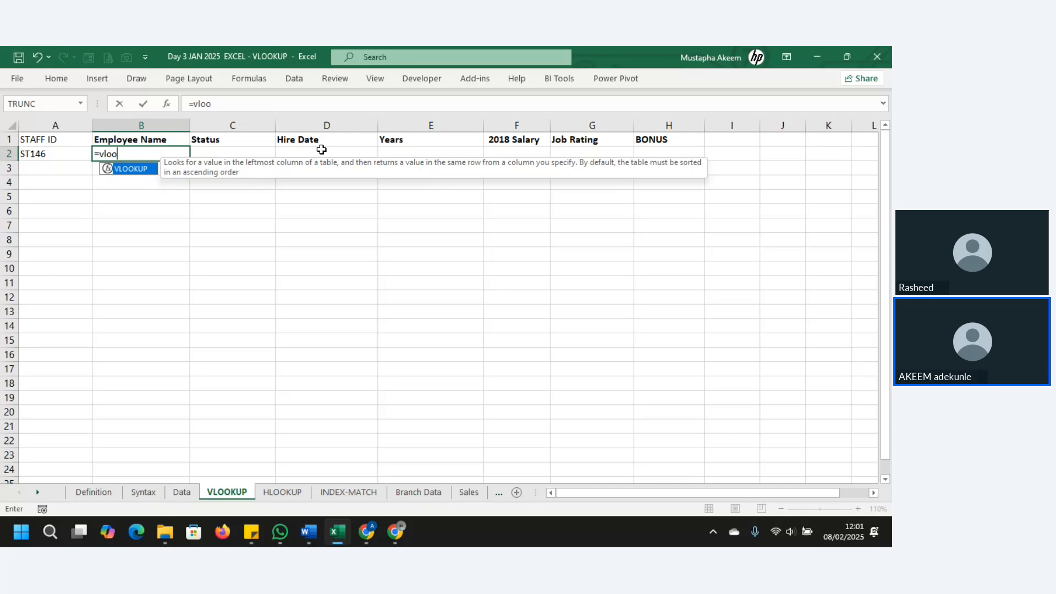
key(Tab)
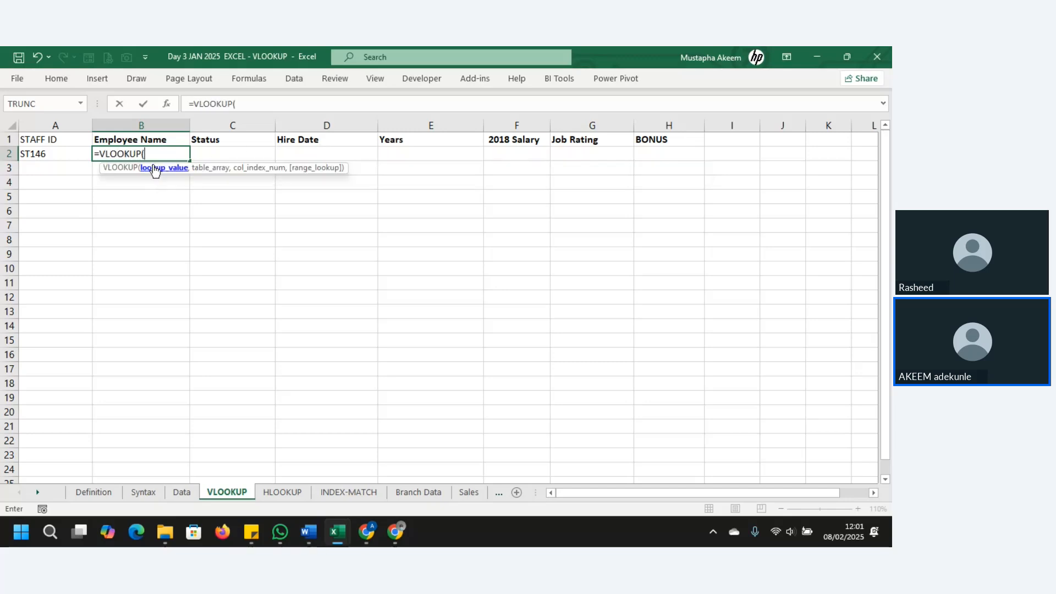
click(74, 154)
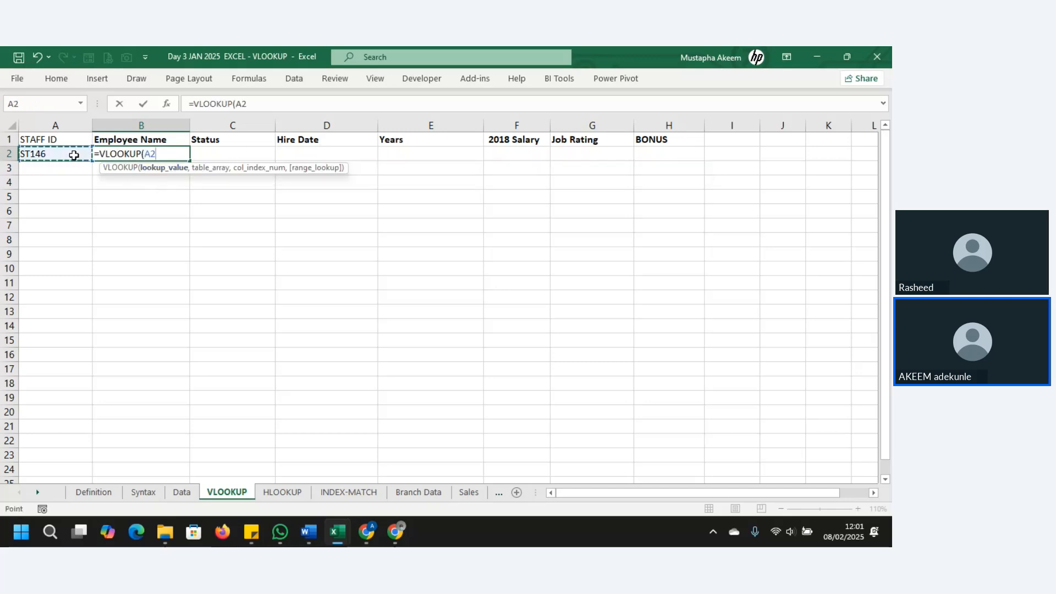
text(,)
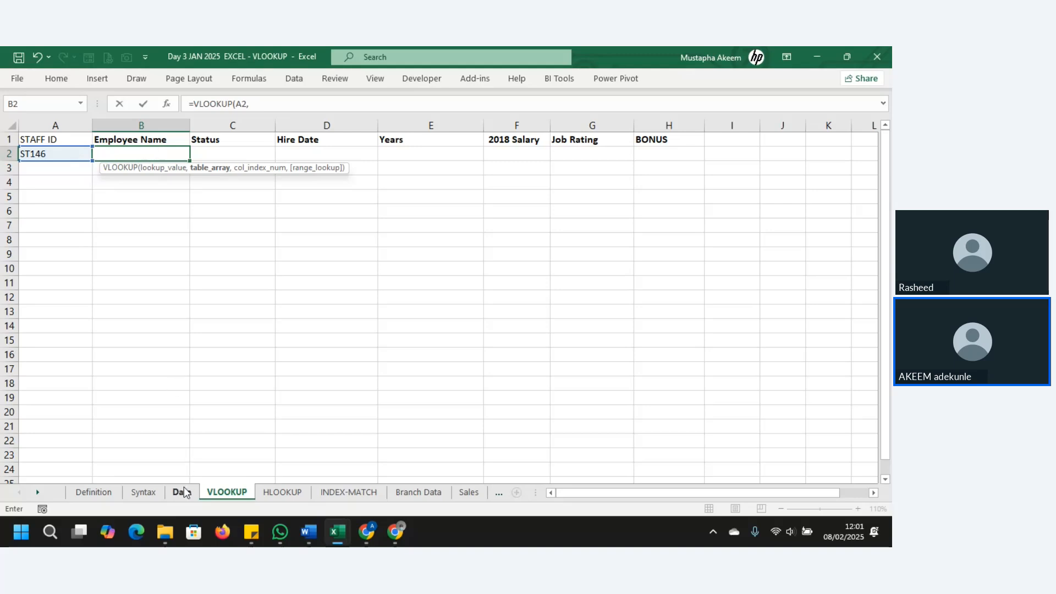
Complete the B2 formula with the absolute table array Data!$A$1:$H$148, column index 2 and FALSE for an exact match.
click(184, 492)
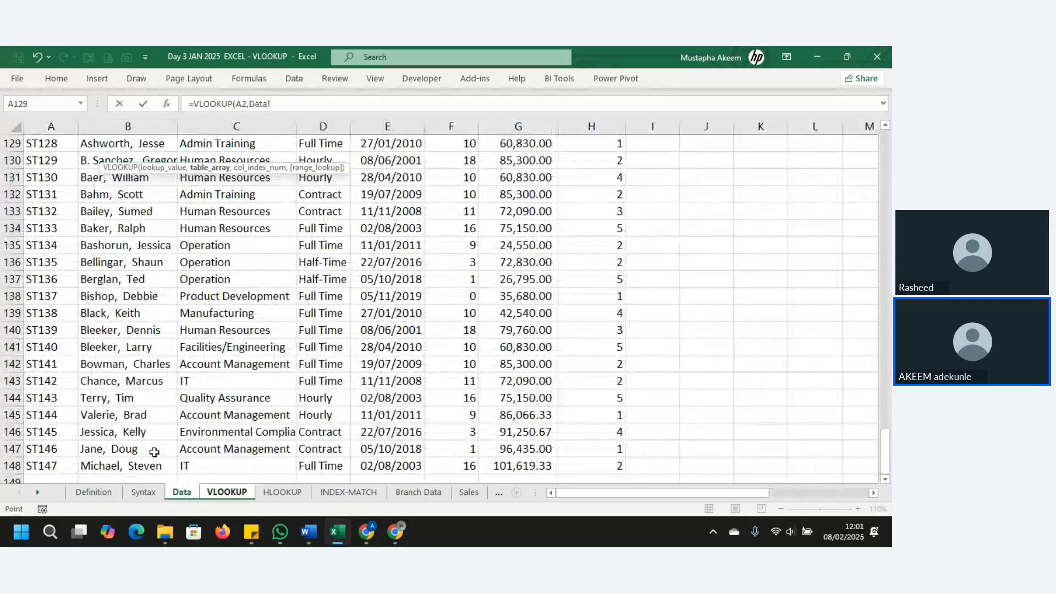
click(613, 466)
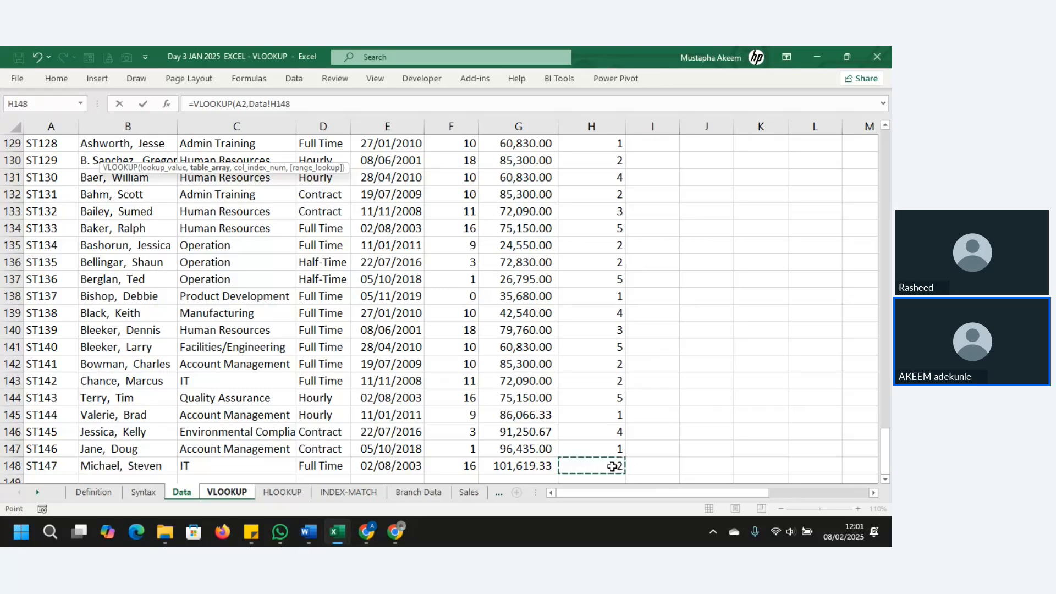
key(ctrl+shift+Home)
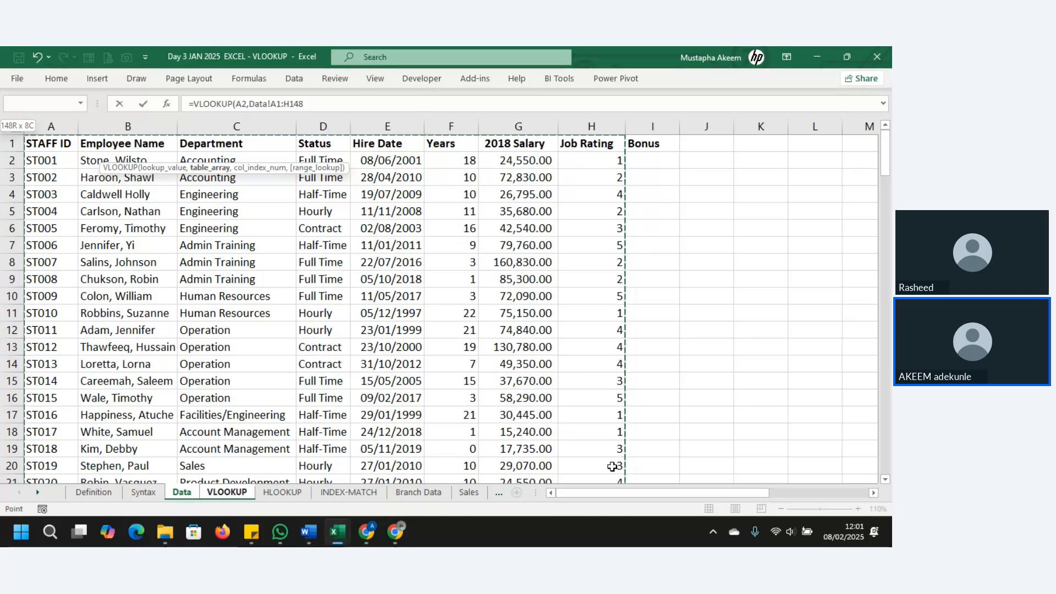
key(F4)
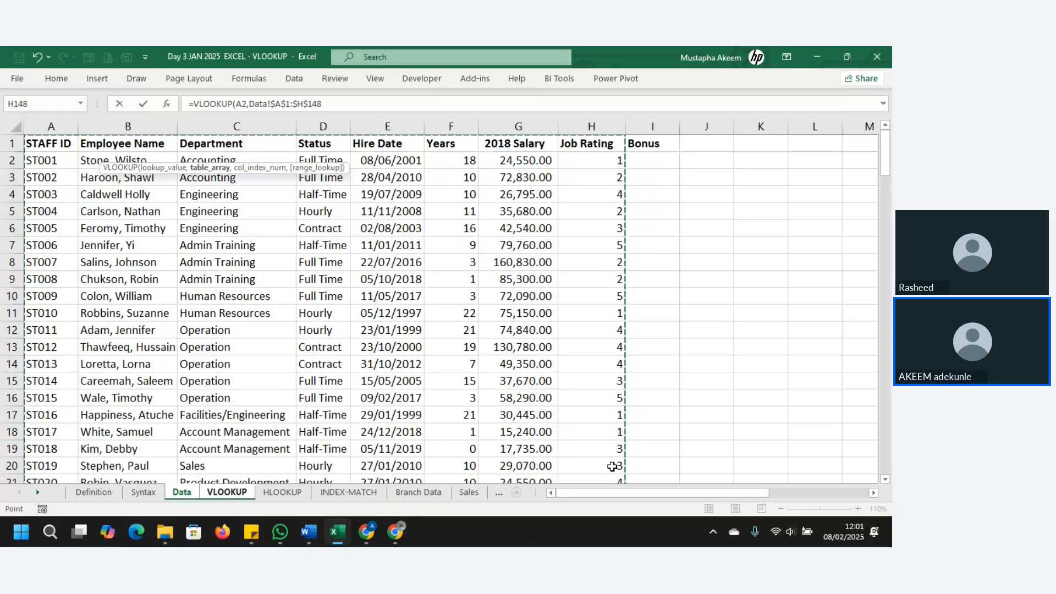
text(,)
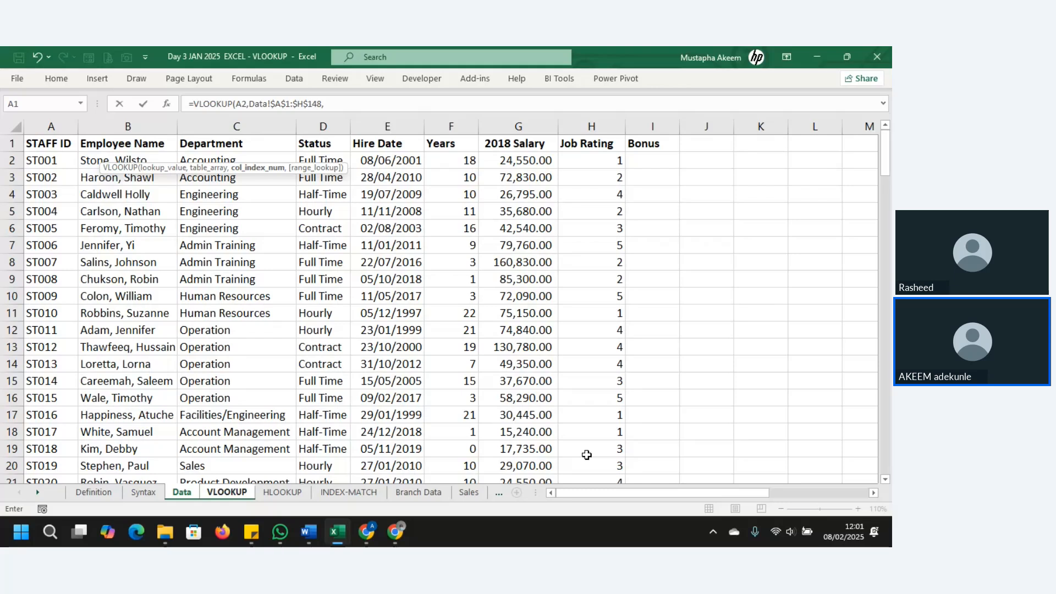
text(2,)
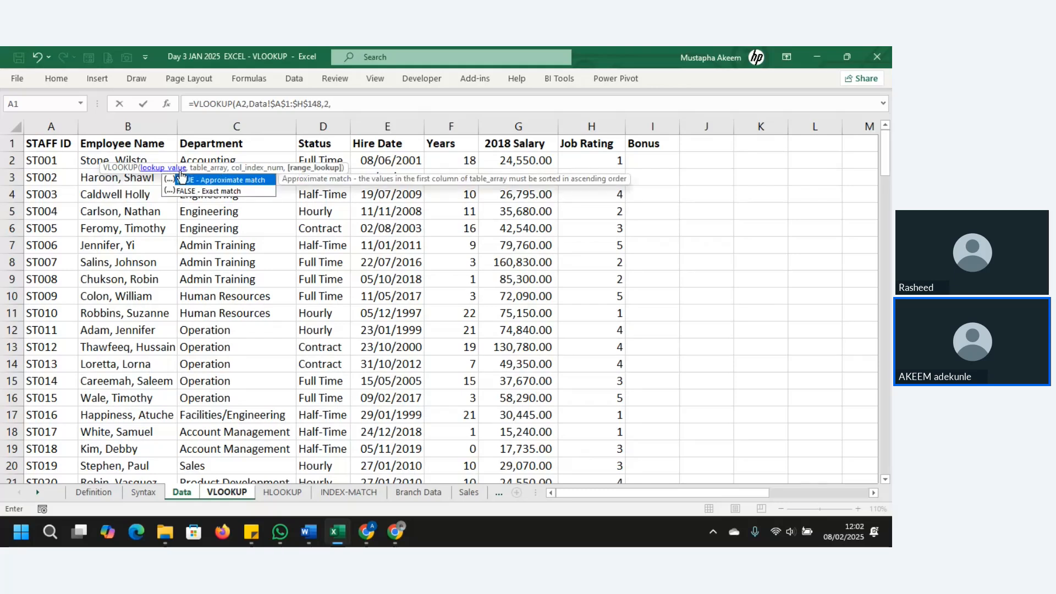
click(212, 193)
double_click(212, 193)
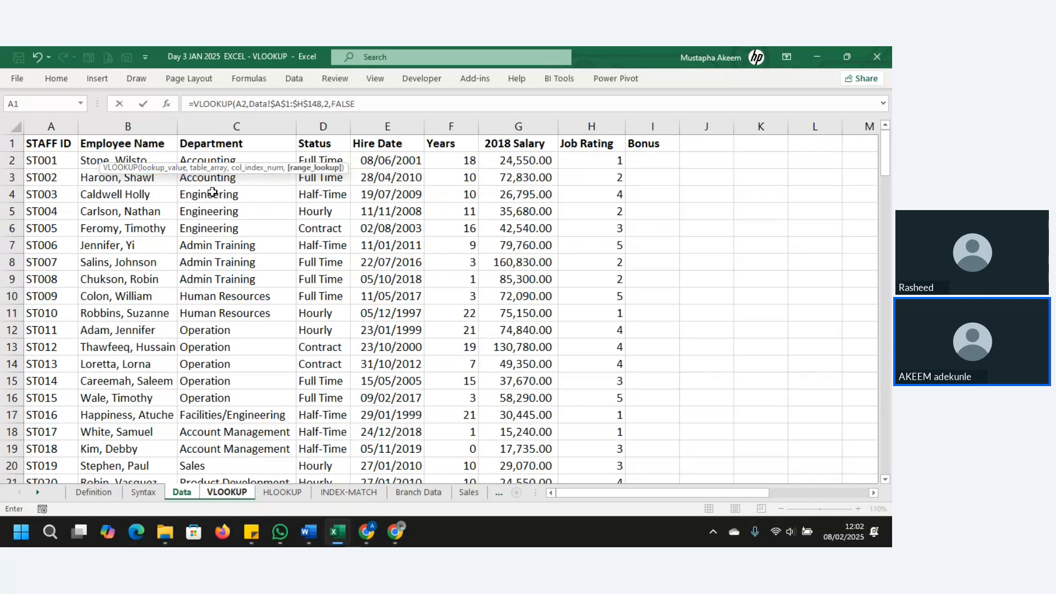
key(Return)
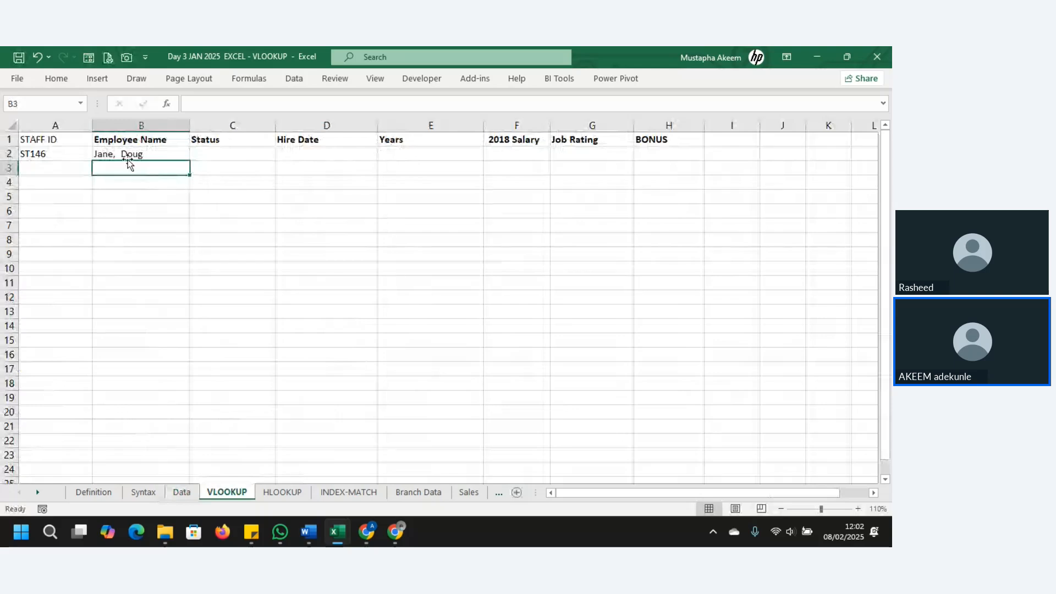
Test the B2 lookup by choosing a different staff ID from the middle of the A2 dropdown list.
click(82, 155)
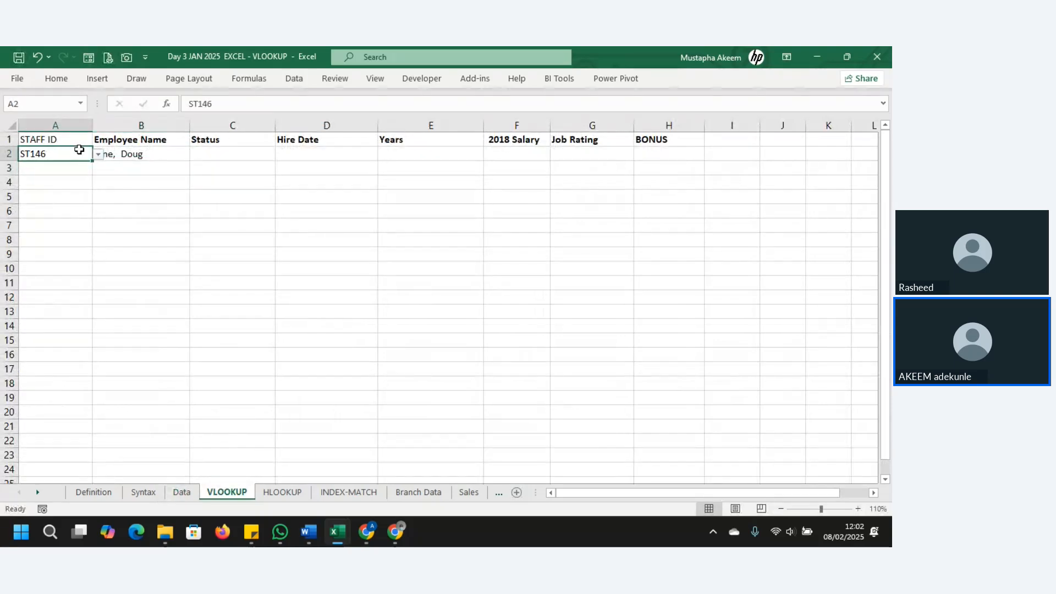
click(135, 154)
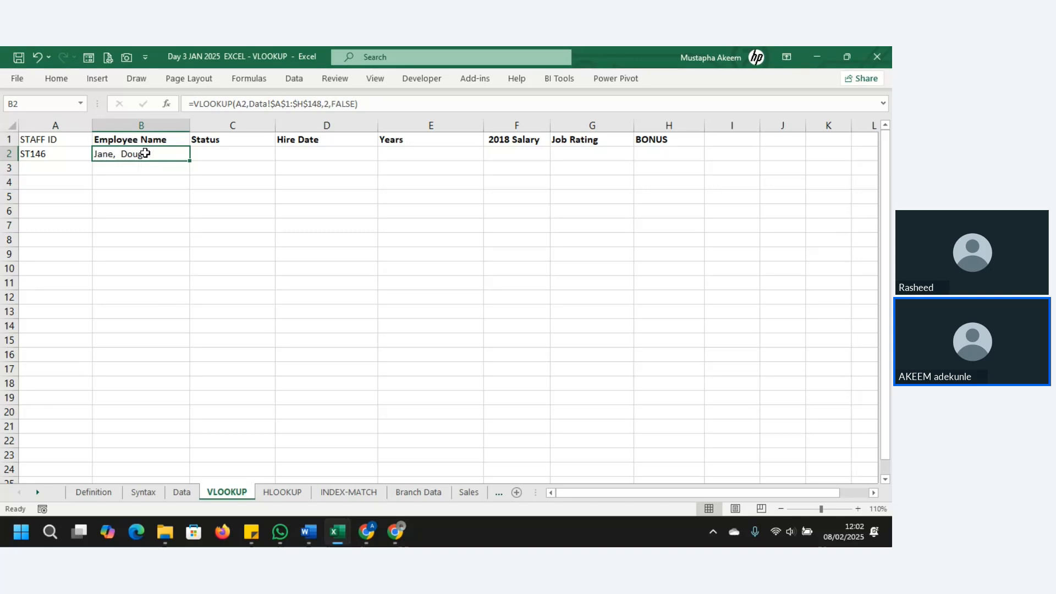
click(80, 154)
click(98, 155)
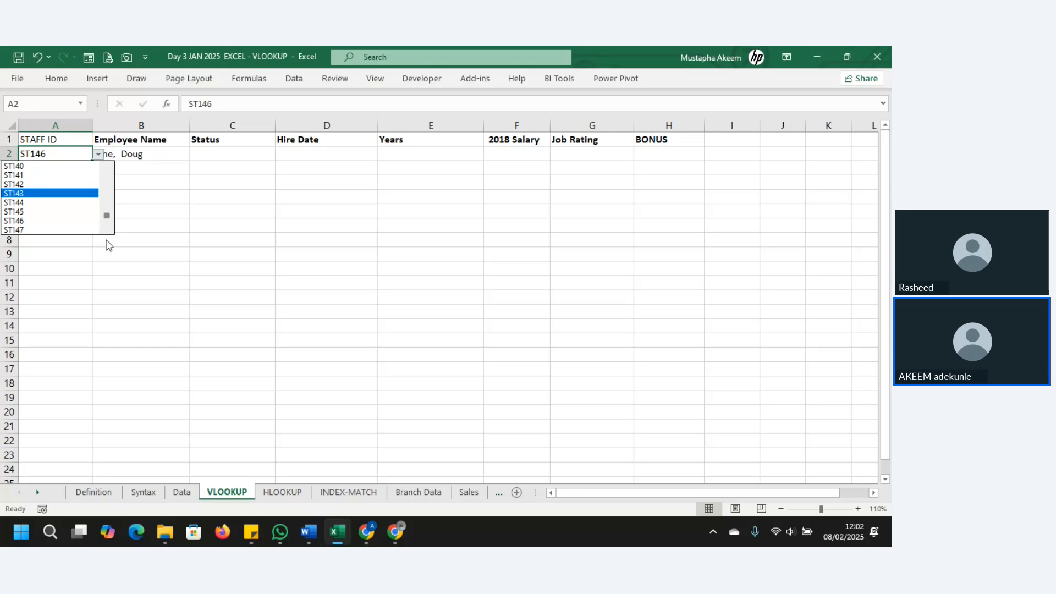
drag(107, 221, 109, 203)
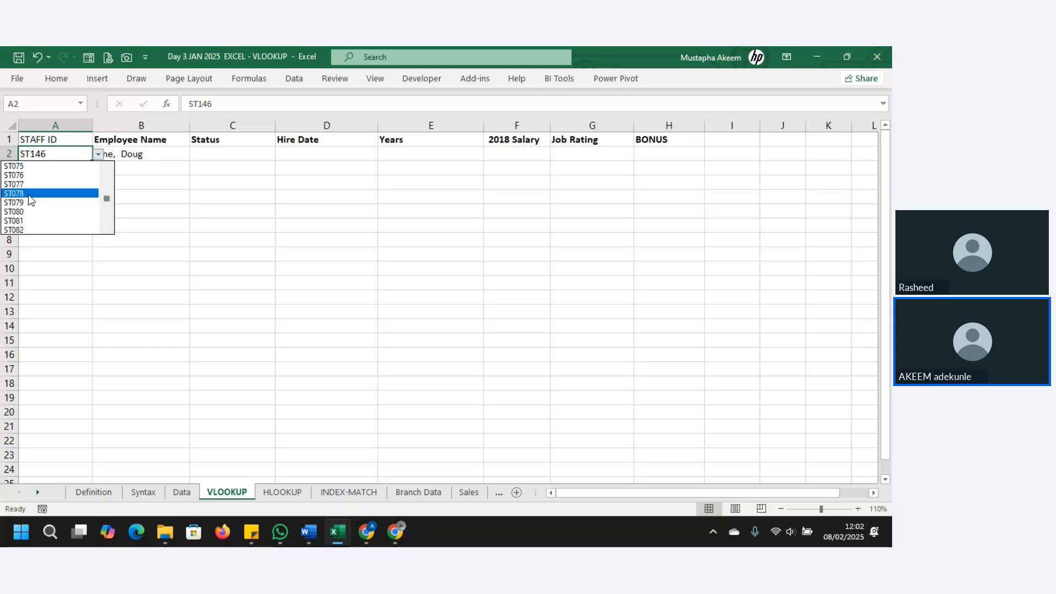
click(27, 192)
click(168, 151)
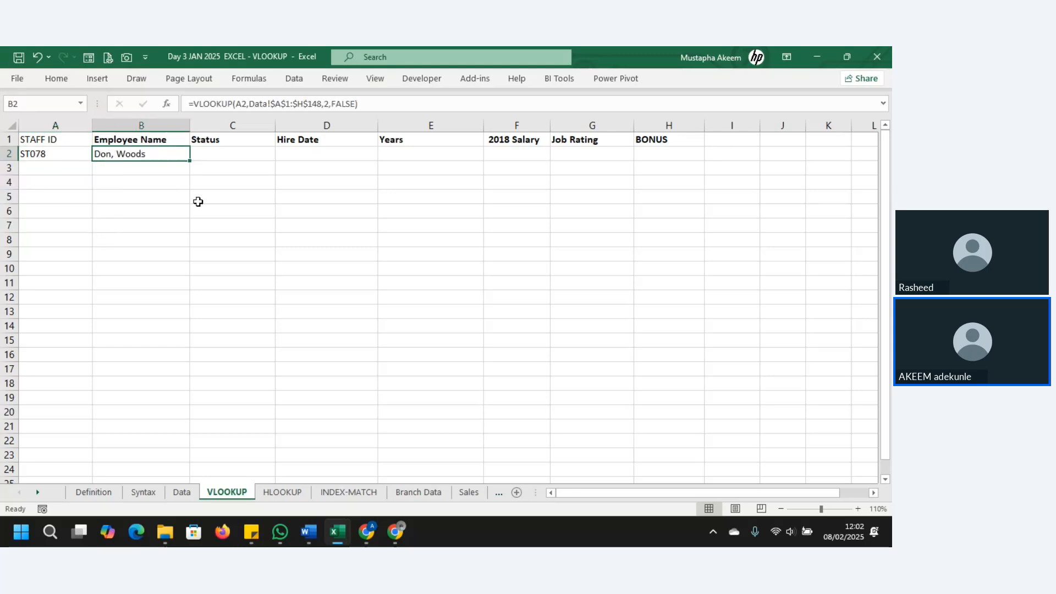
click(244, 153)
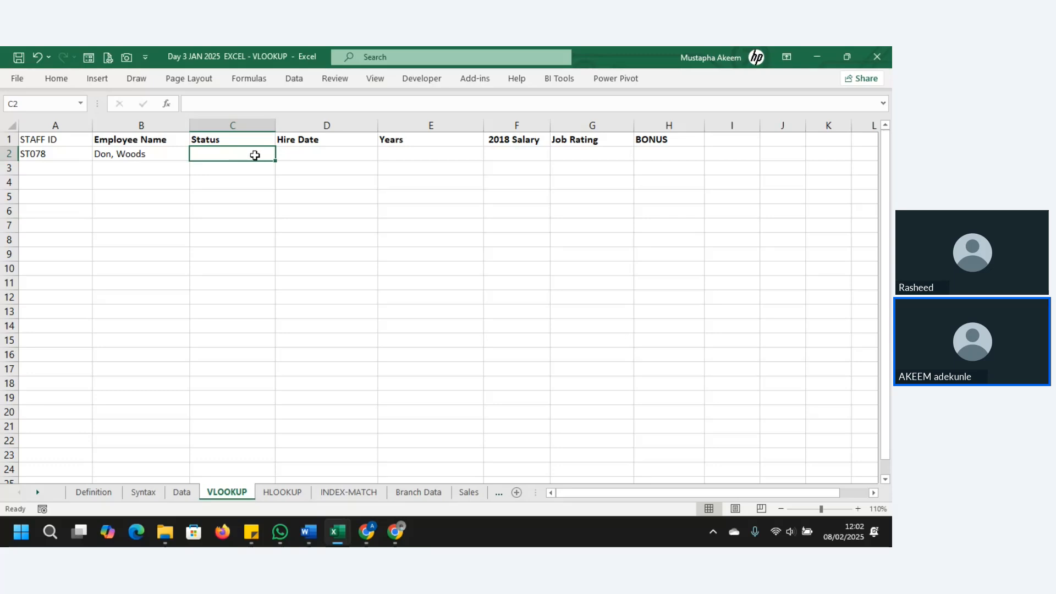
double_click(254, 156)
text(=)
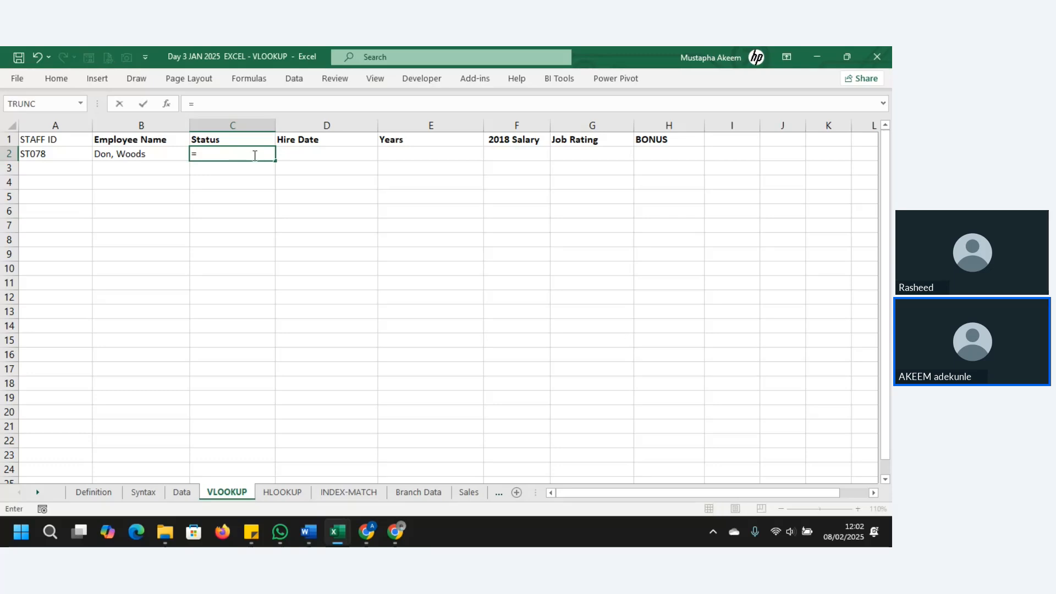
key(BackSpace)
Copy the B2 formula across to C2 under Status and change its lookup value from B2 to A2.
click(154, 156)
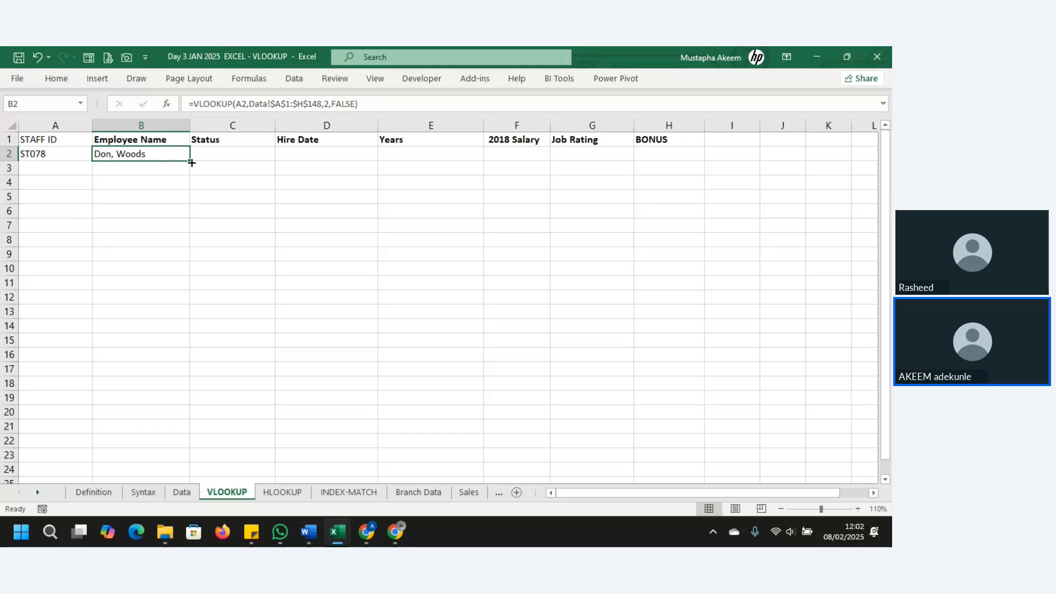
drag(191, 163, 243, 157)
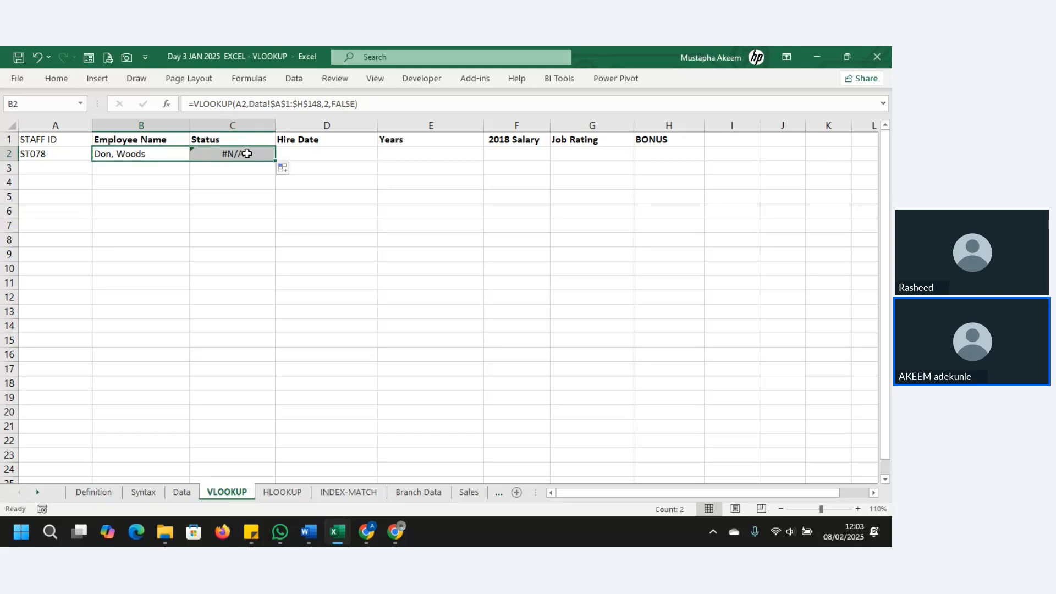
click(247, 153)
double_click(247, 154)
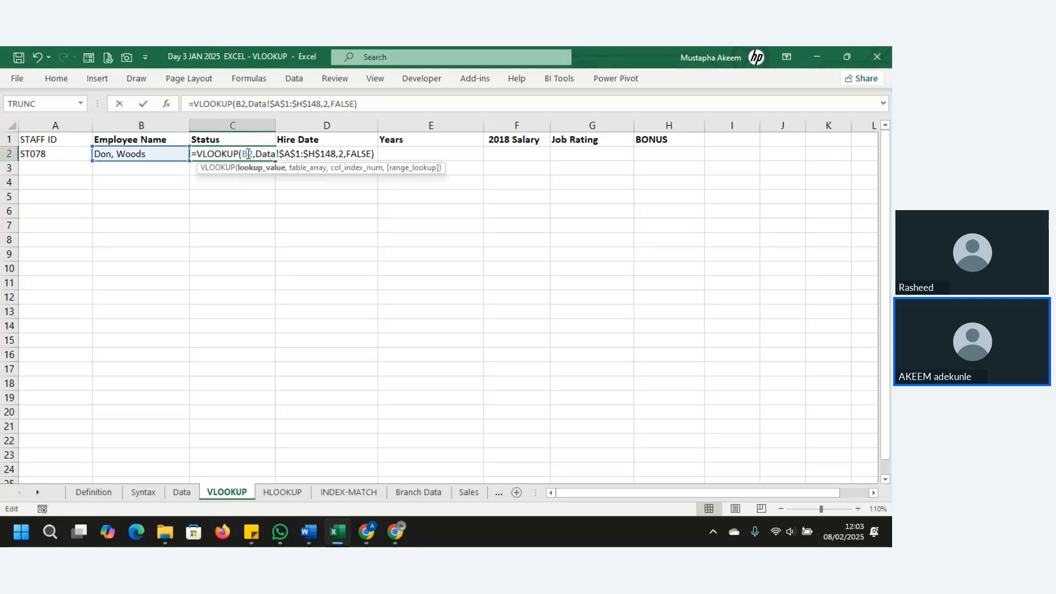
click(247, 103)
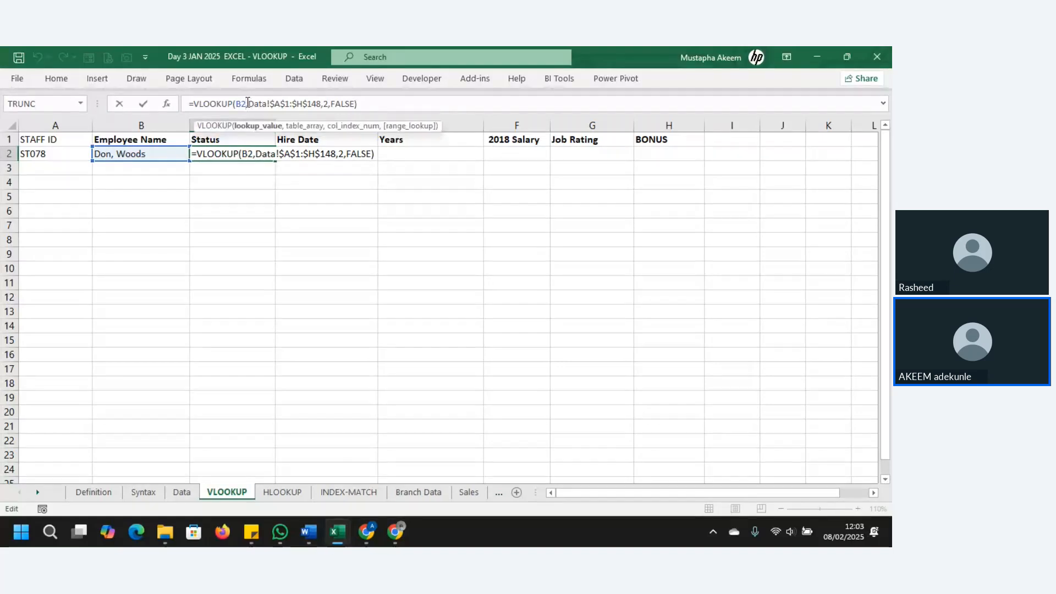
key(BackSpace)
key(BackSpace)
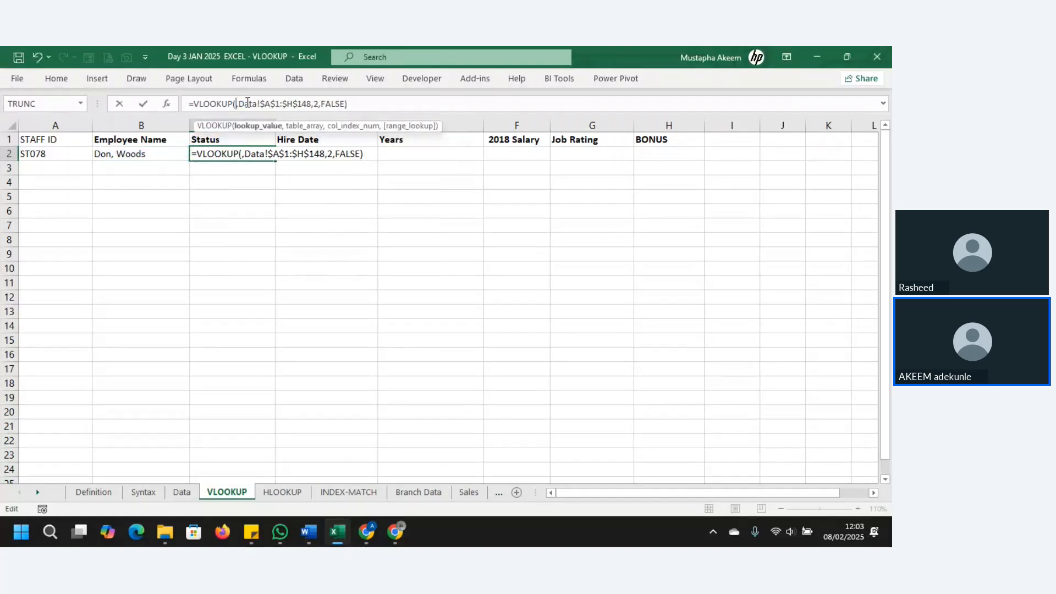
click(58, 154)
key(Return)
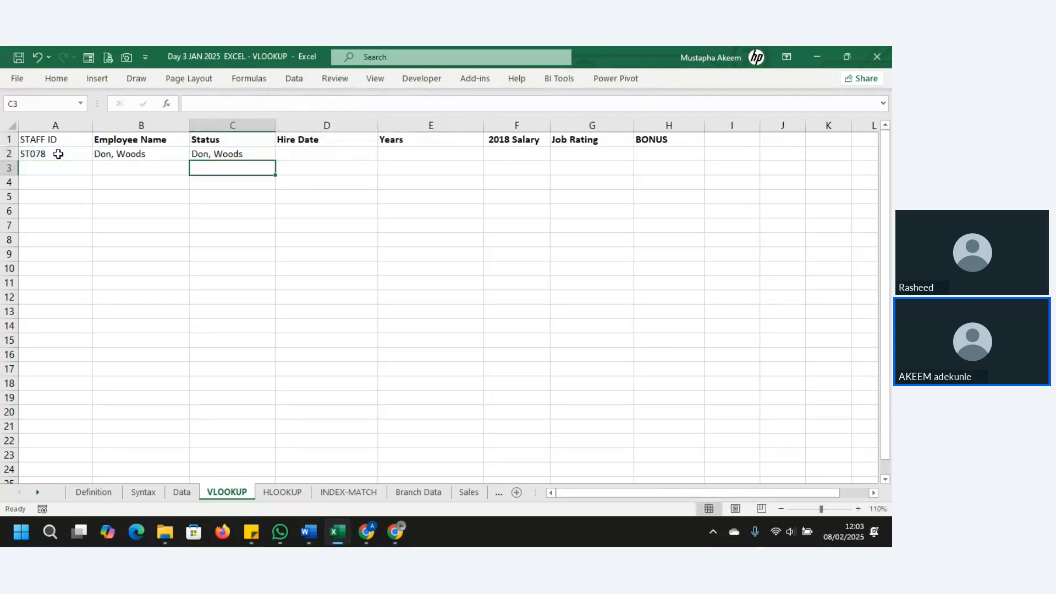
Change the lookup value in the B2 formula to $A2 and fill the formula across to H2 under BONUS.
click(126, 154)
click(244, 105)
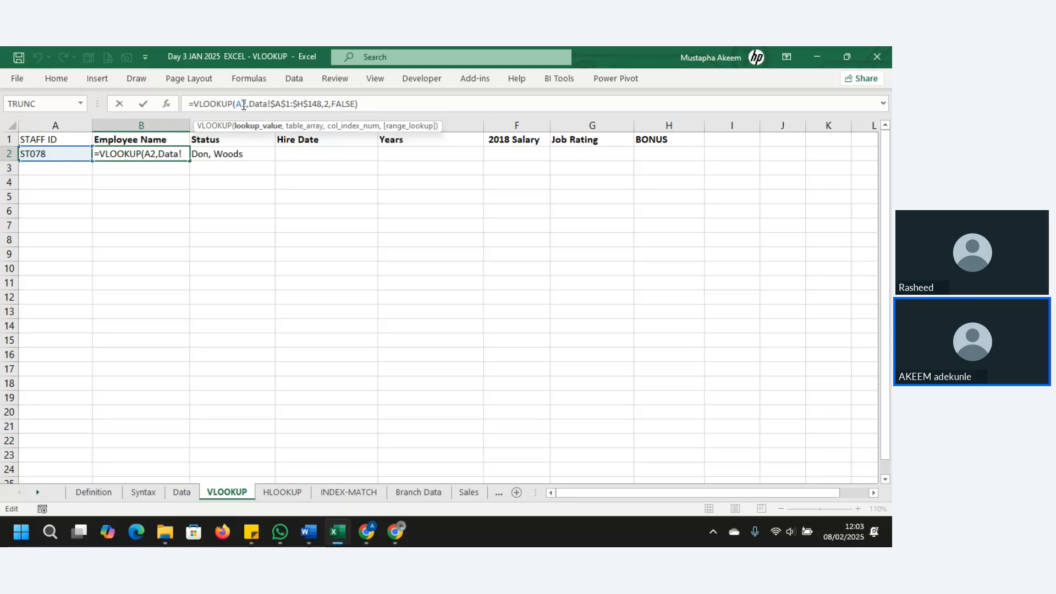
key(F4)
key(F4)
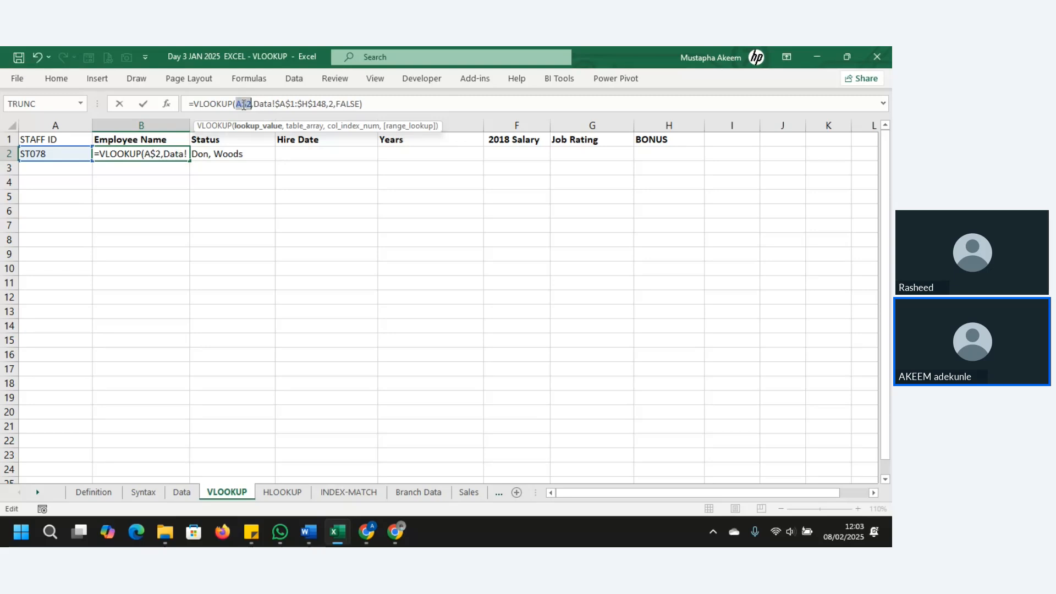
key(F4)
key(Return)
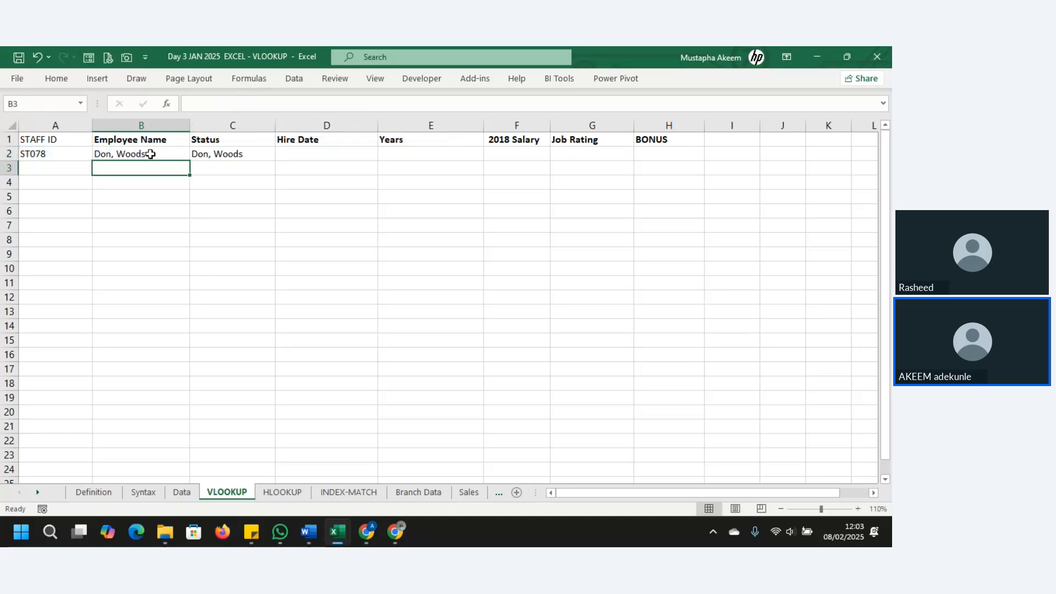
click(151, 154)
drag(192, 160, 669, 157)
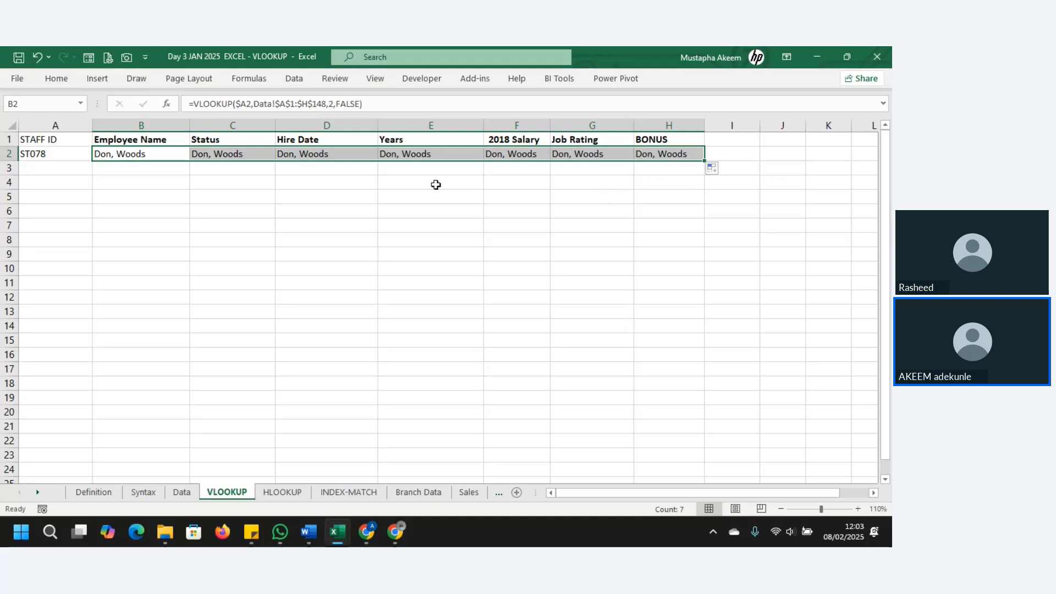
Check the position of the Status column on the Data sheet and set the C2 formula's column index to match it.
click(242, 155)
click(230, 141)
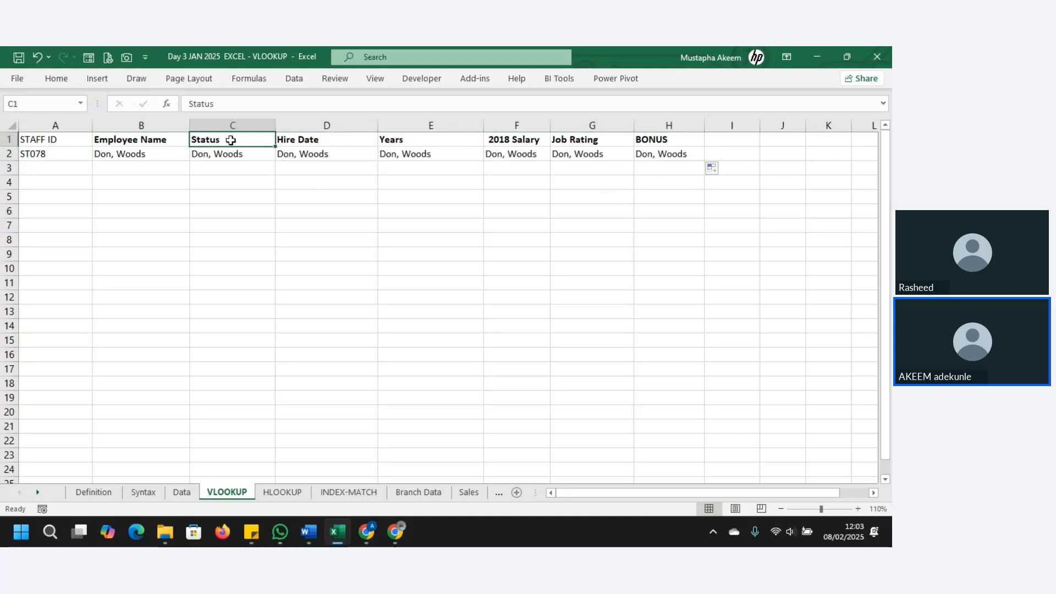
click(182, 493)
click(316, 126)
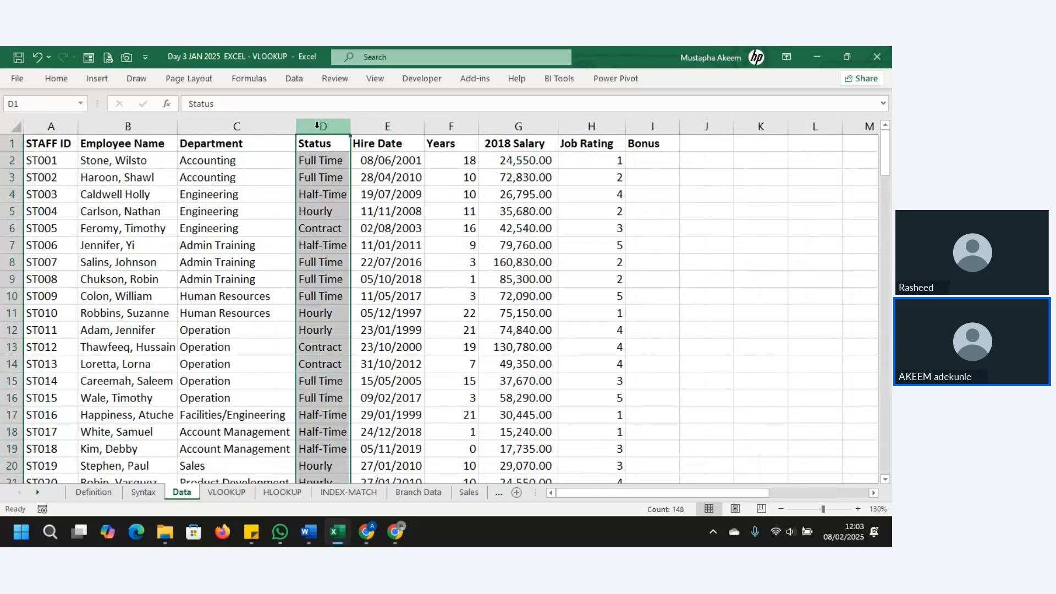
click(226, 492)
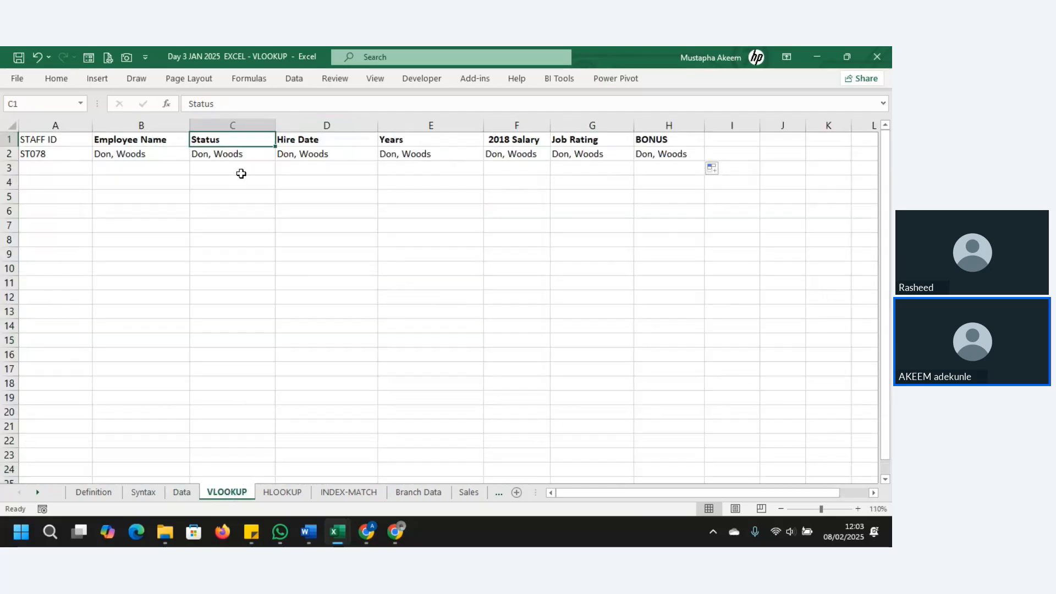
click(236, 154)
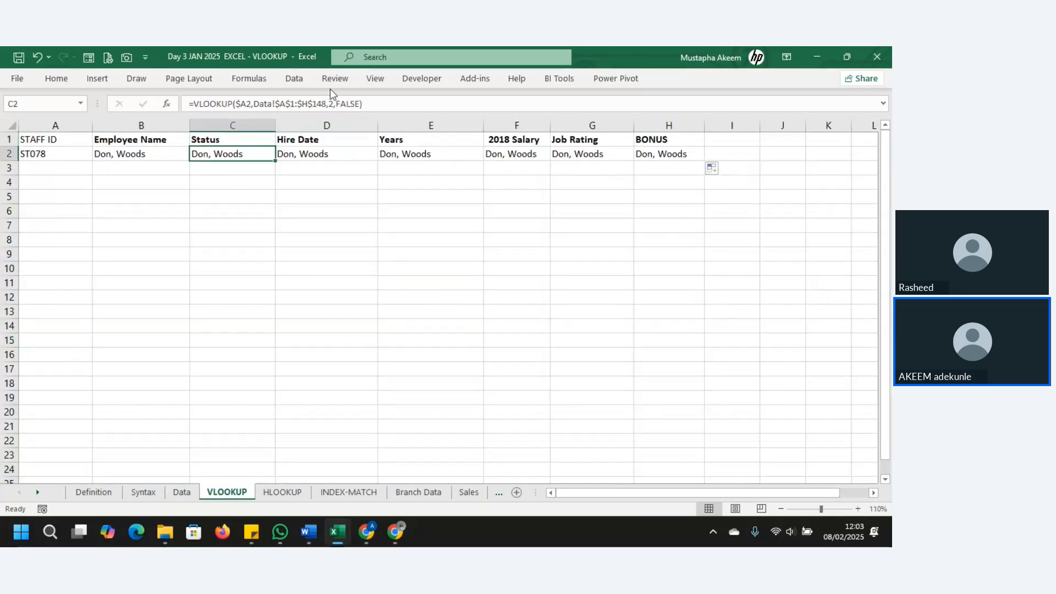
click(331, 108)
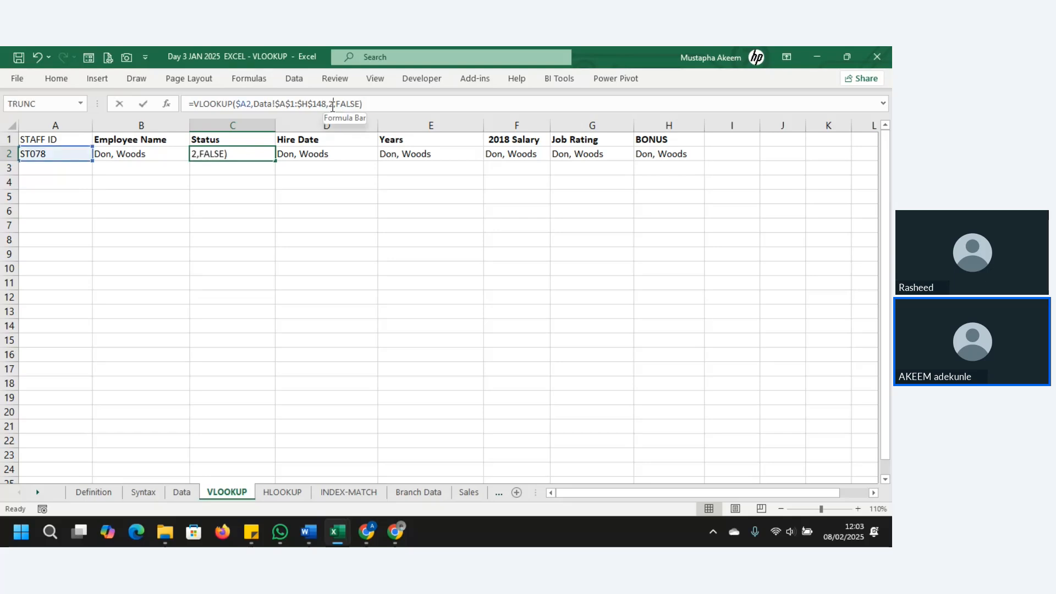
key(BackSpace)
text(3)
key(Return)
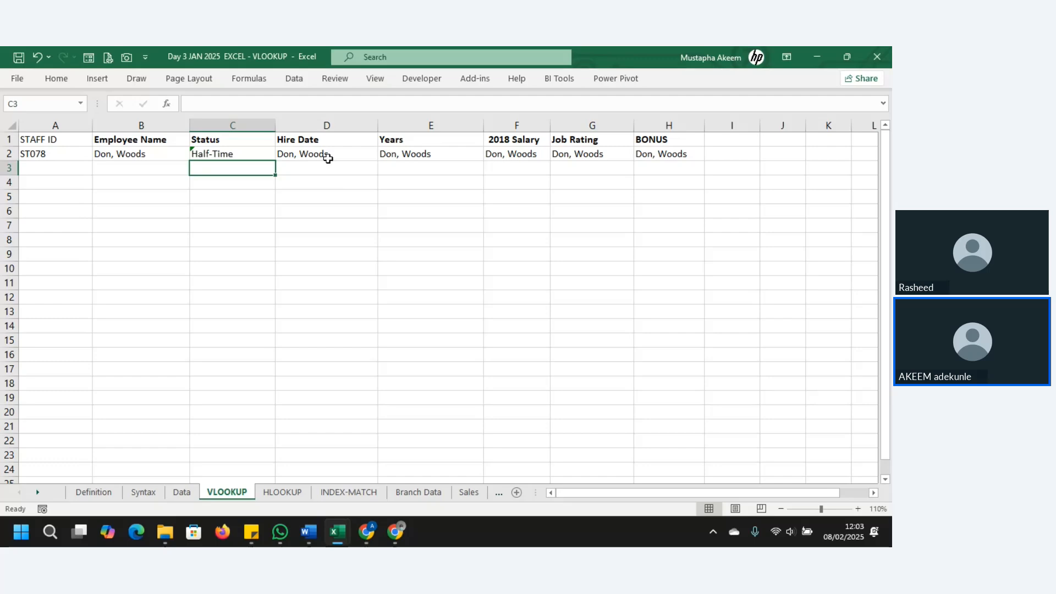
Examine the Data sheet's Hire Date column, the leading STAFF ID column, and the range starting from Employee Name.
click(328, 158)
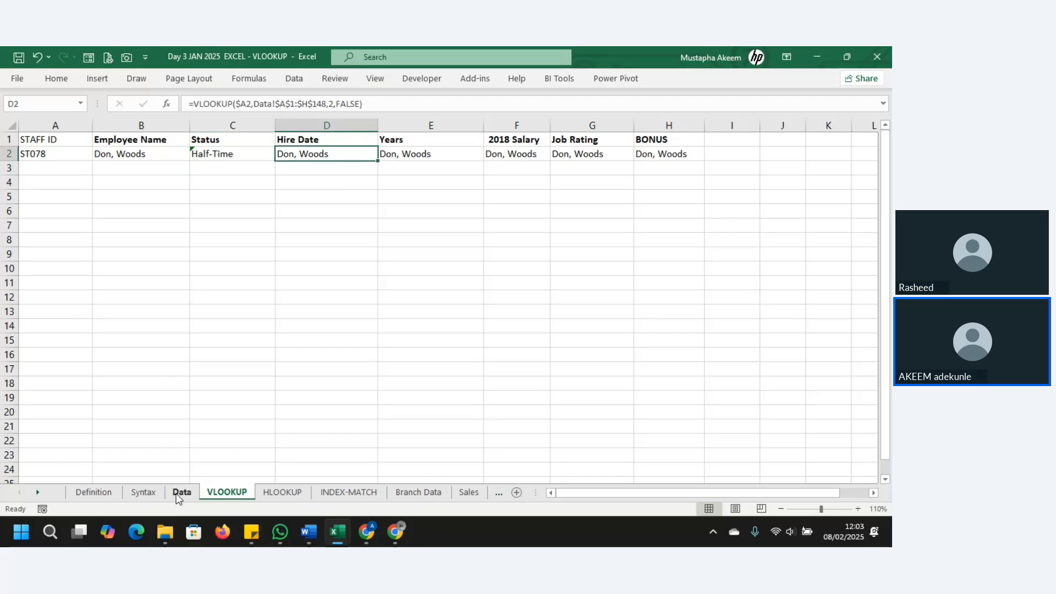
click(181, 493)
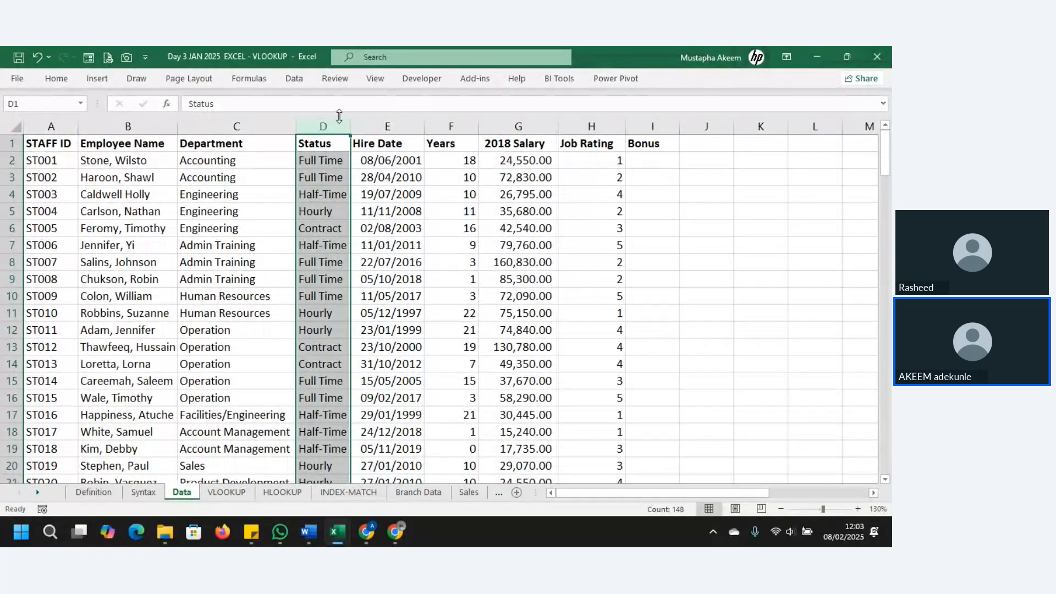
click(359, 123)
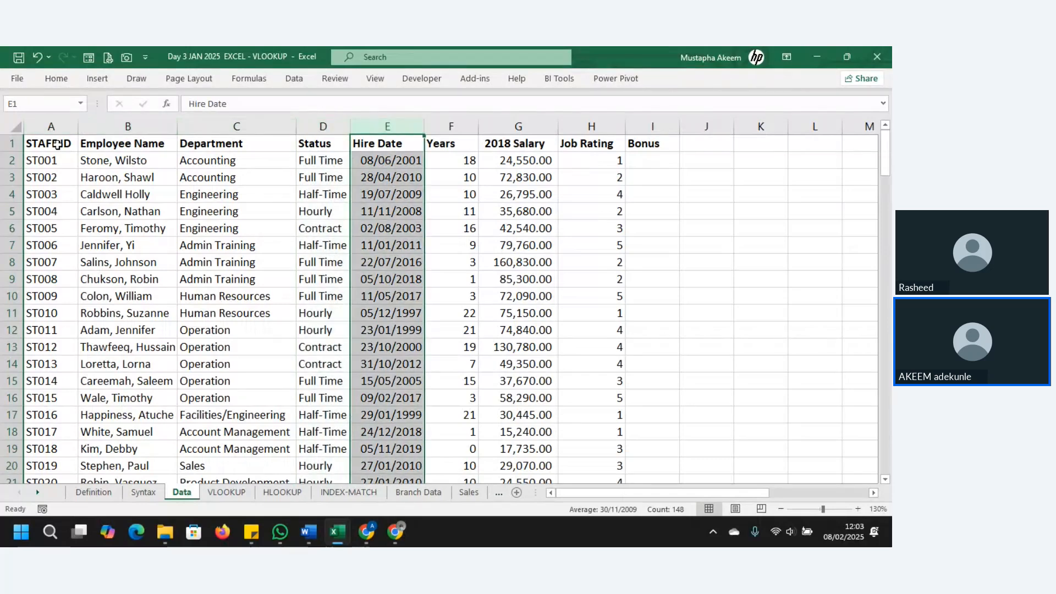
drag(57, 144, 175, 257)
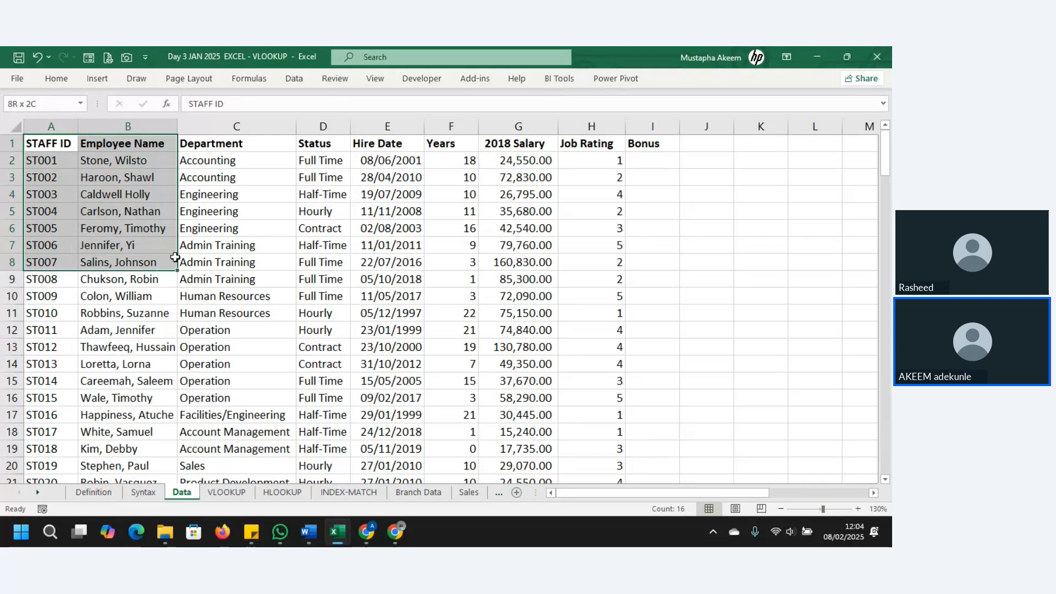
click(55, 148)
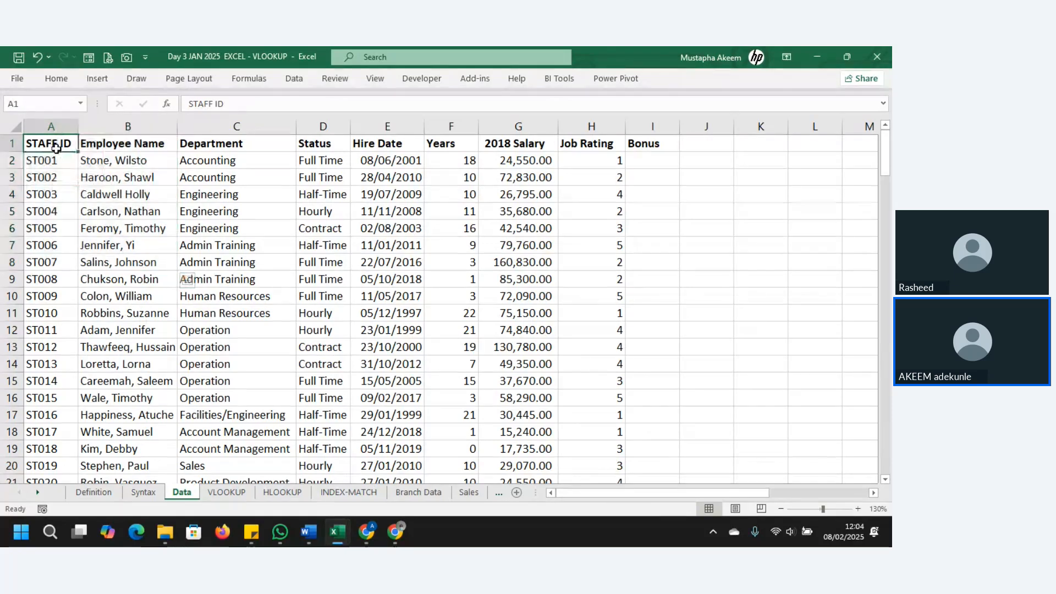
drag(55, 147, 56, 351)
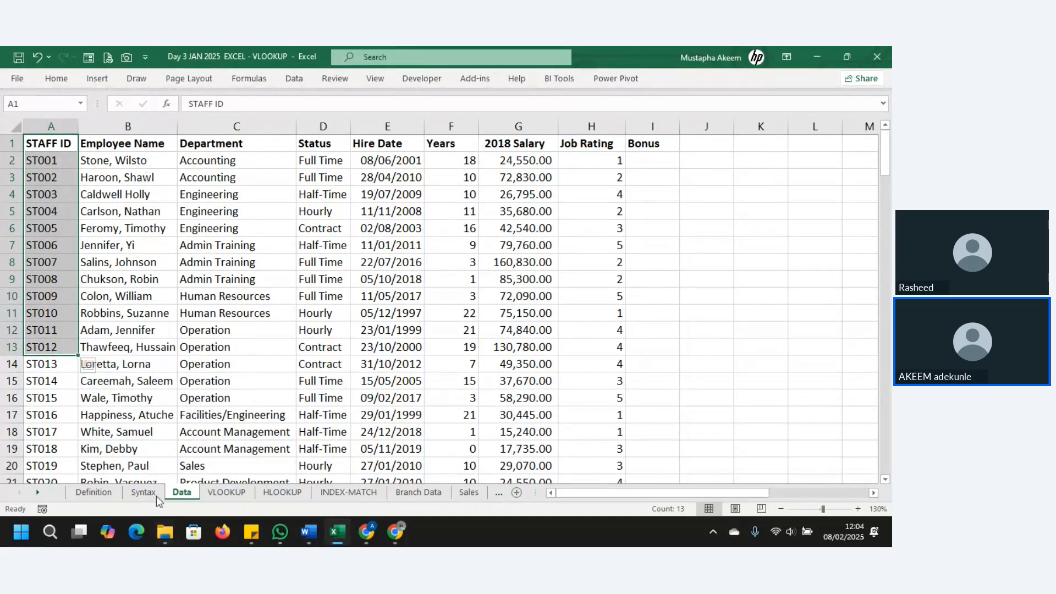
click(225, 492)
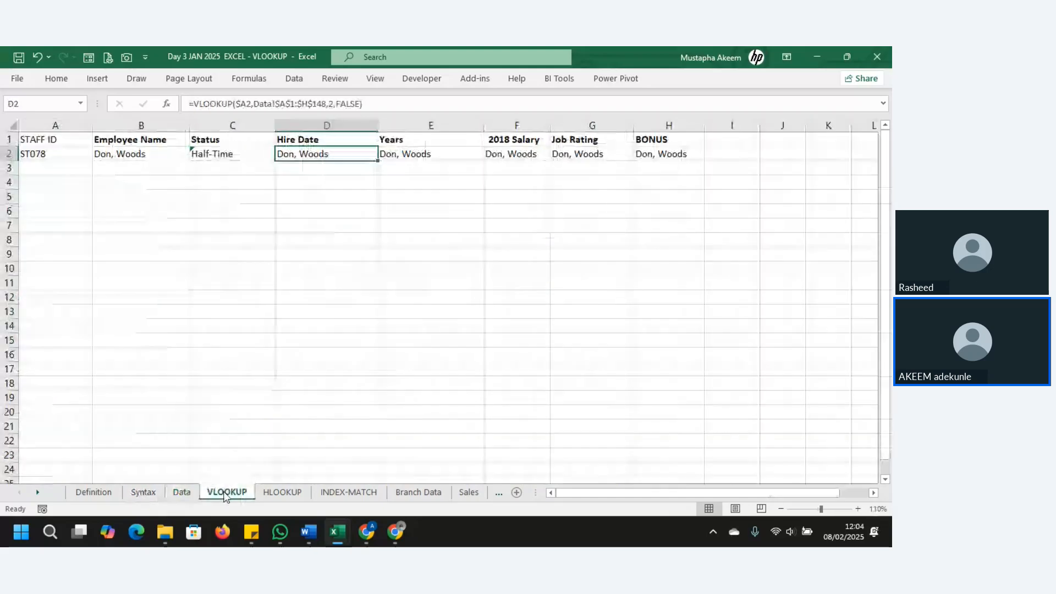
click(140, 163)
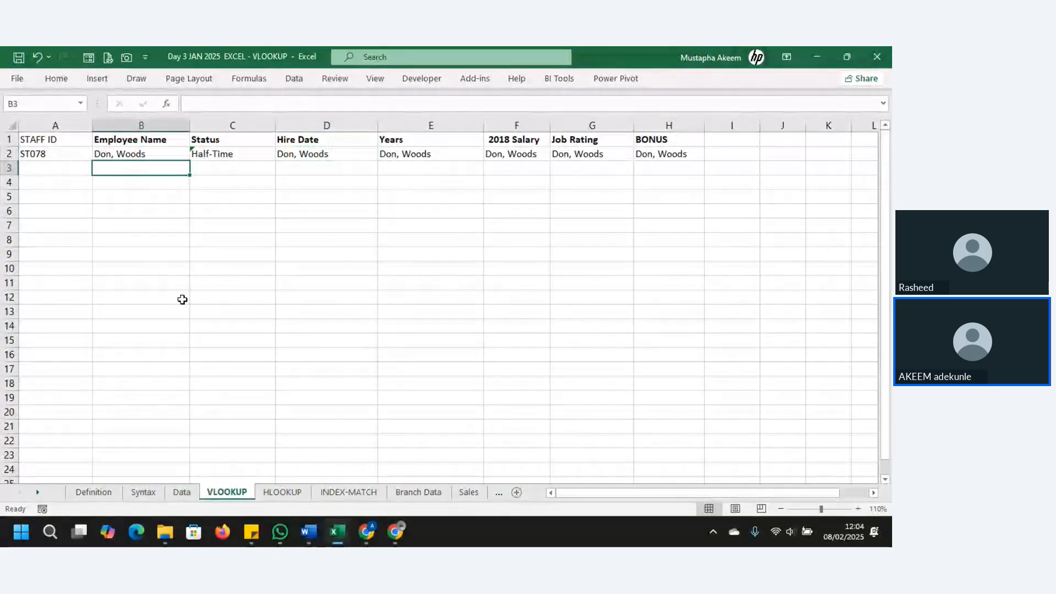
click(176, 492)
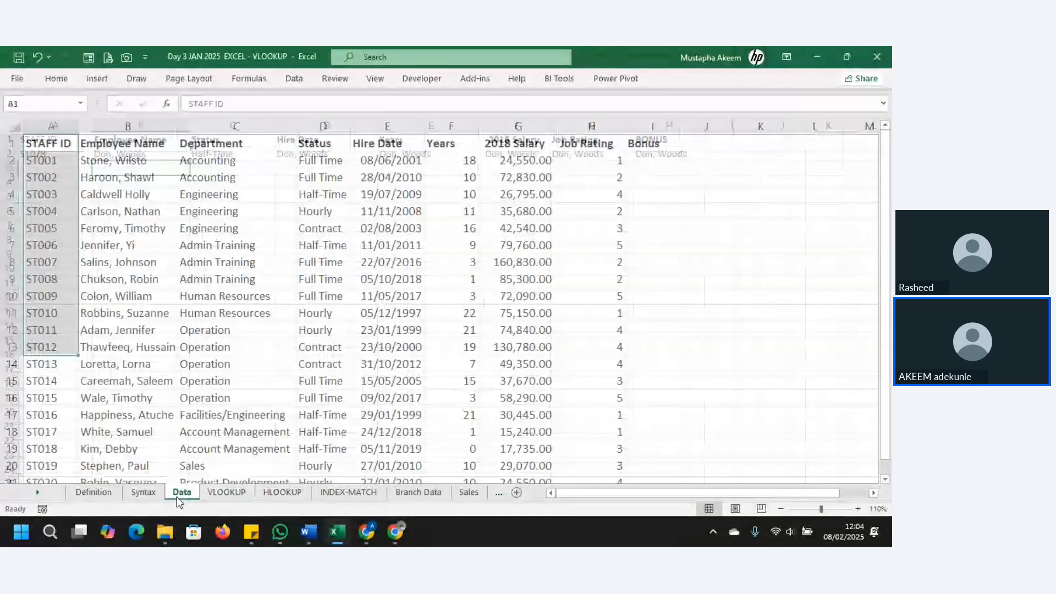
drag(128, 143, 283, 382)
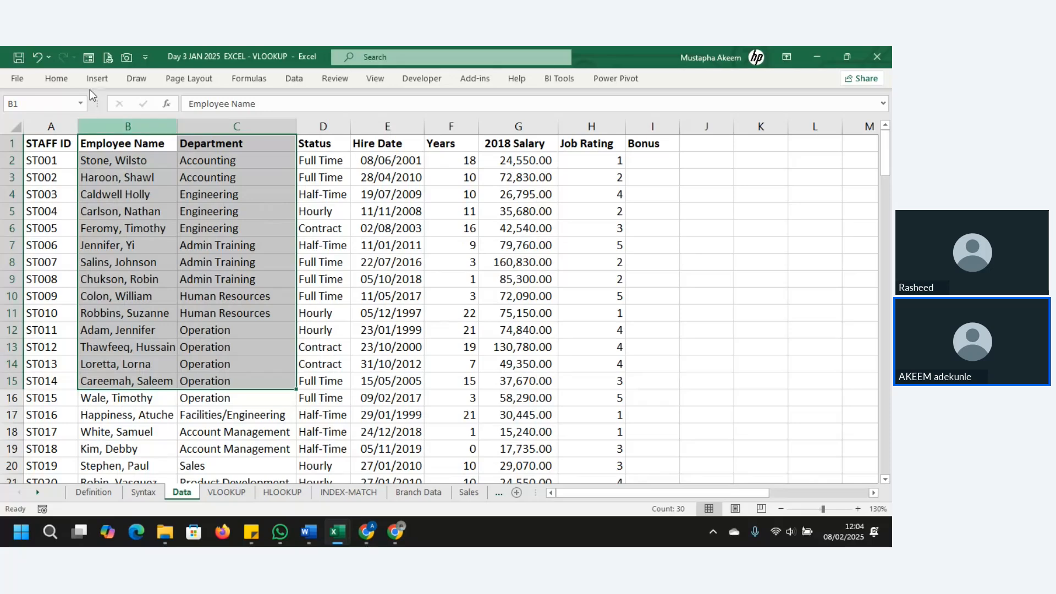
click(163, 262)
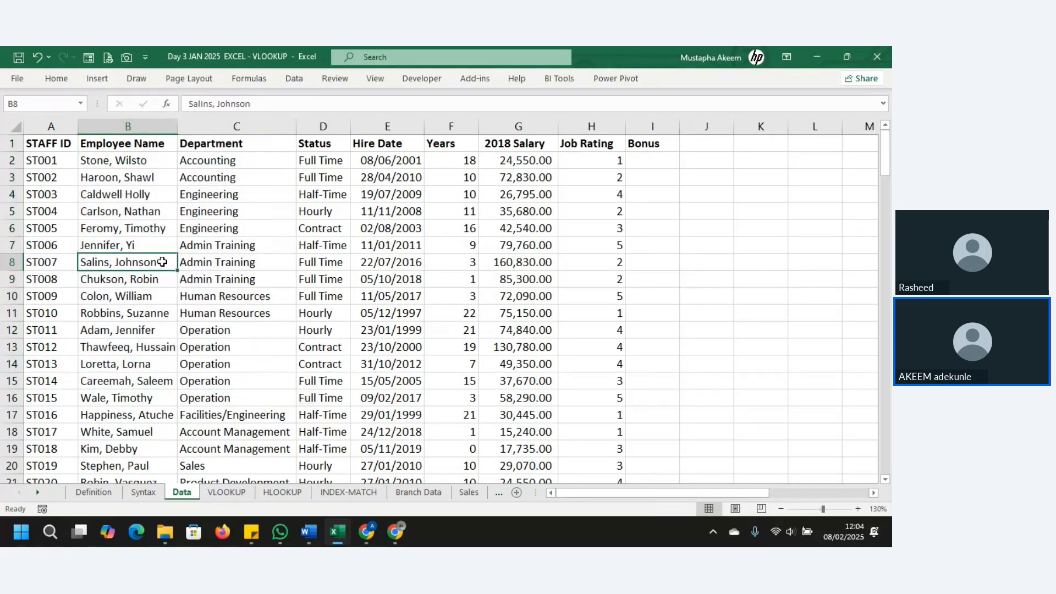
Hide the STAFF ID column A on the VLOOKUP sheet.
click(143, 493)
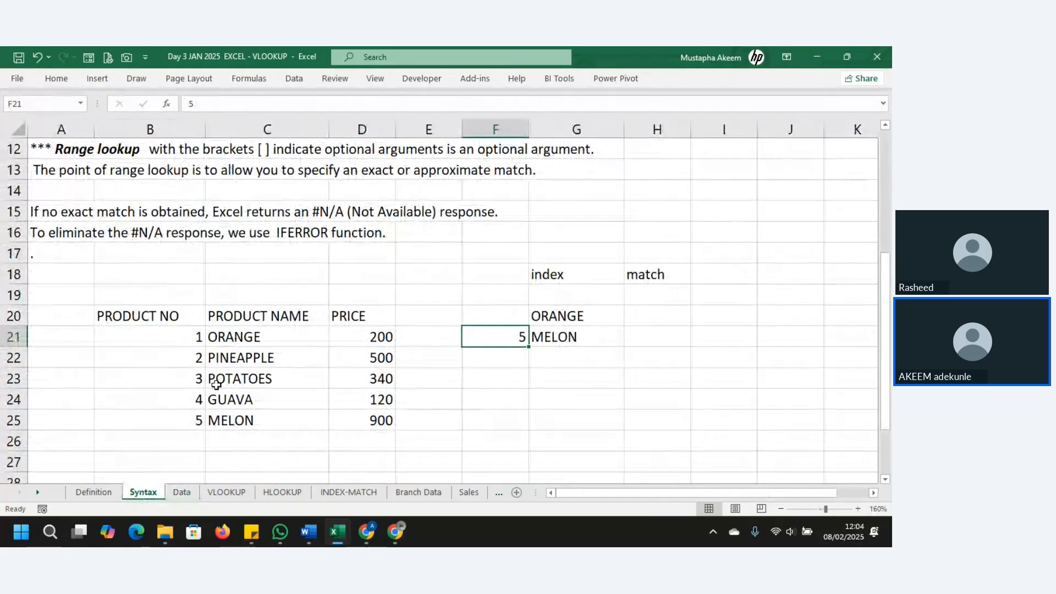
click(226, 492)
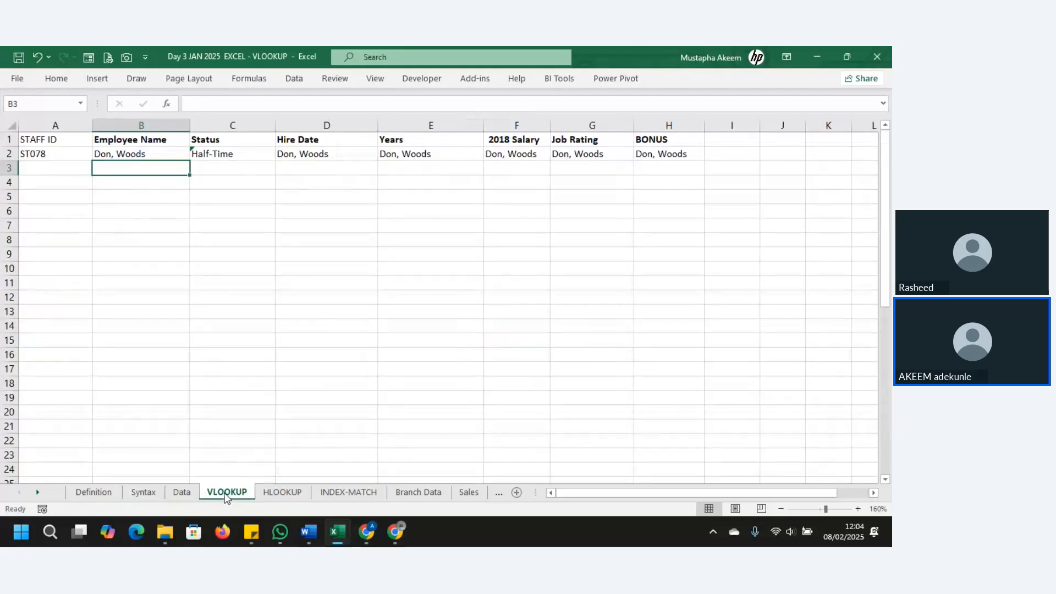
right_click(64, 126)
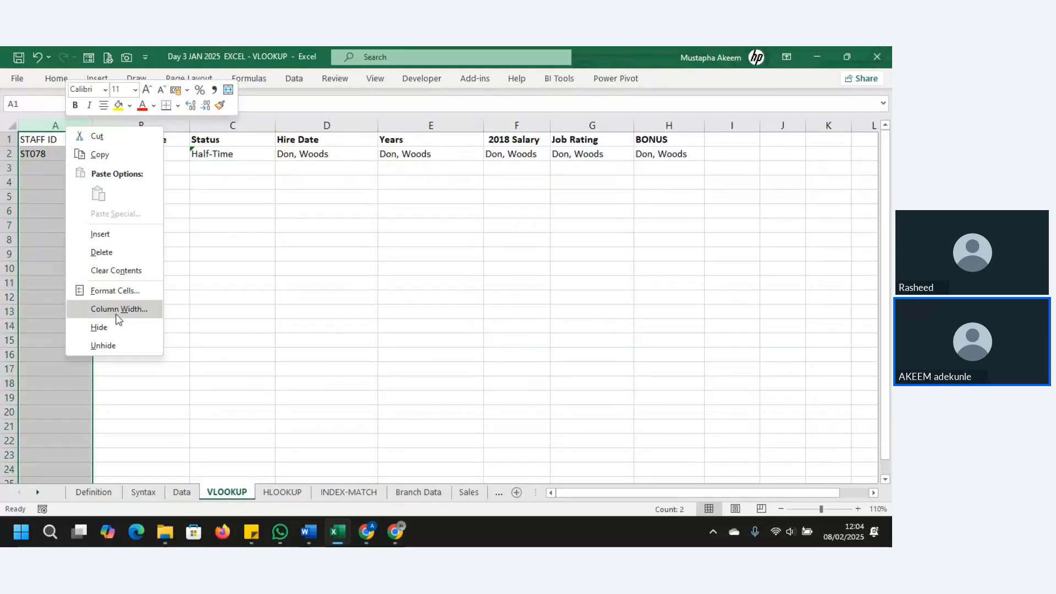
click(116, 327)
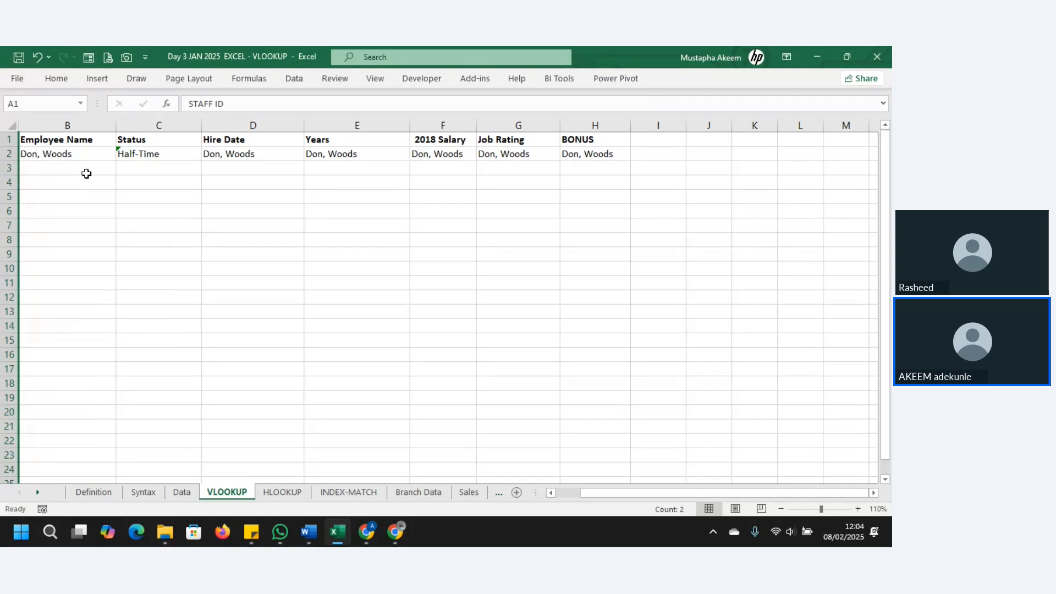
click(85, 173)
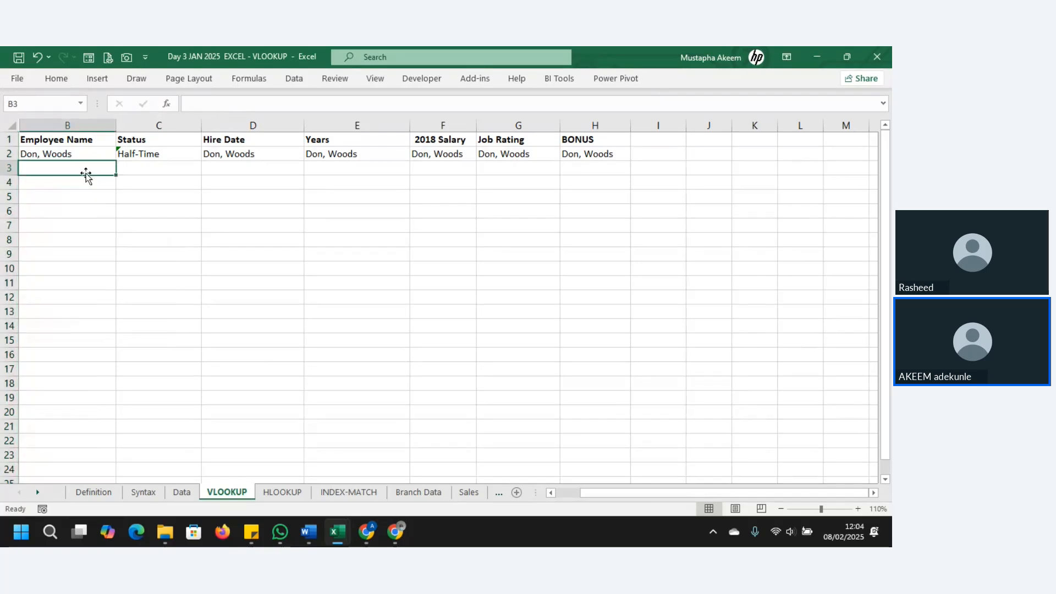
Copy the employee name in B15 of the Data sheet and paste it into B3 of the VLOOKUP sheet.
click(99, 493)
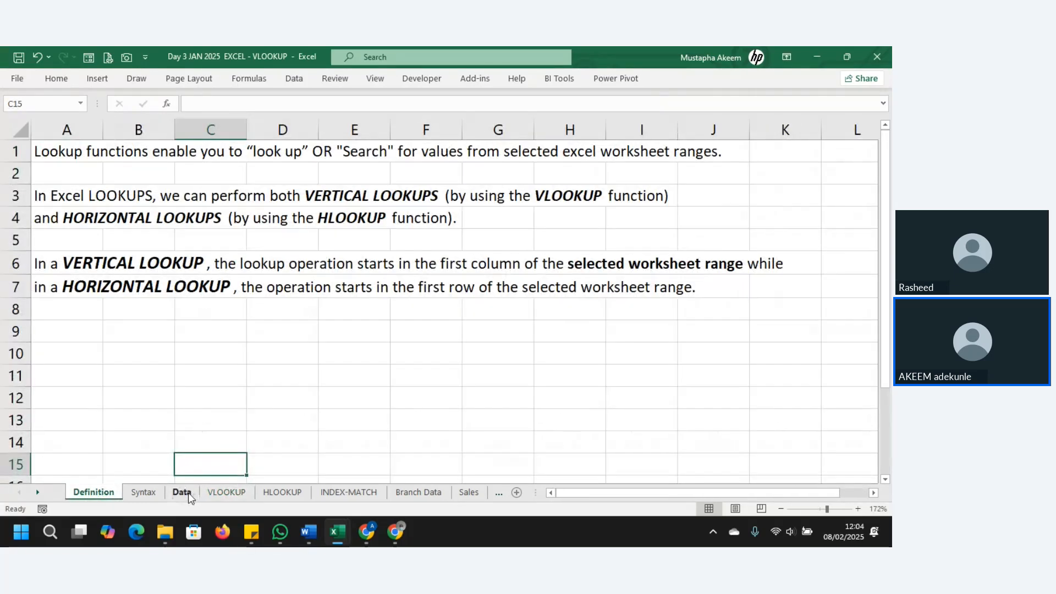
click(182, 493)
click(121, 380)
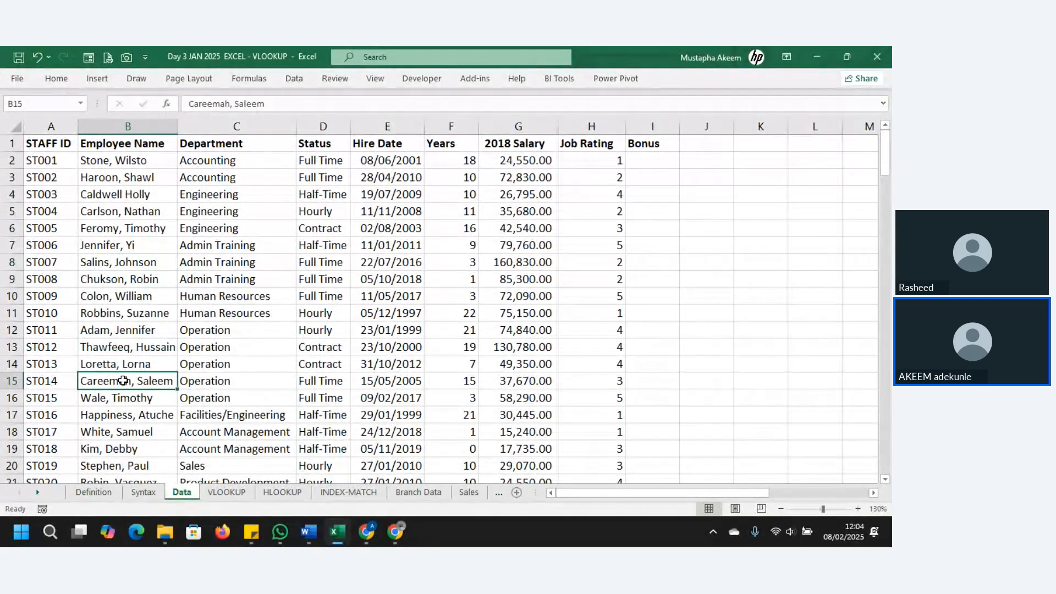
key(ctrl+c)
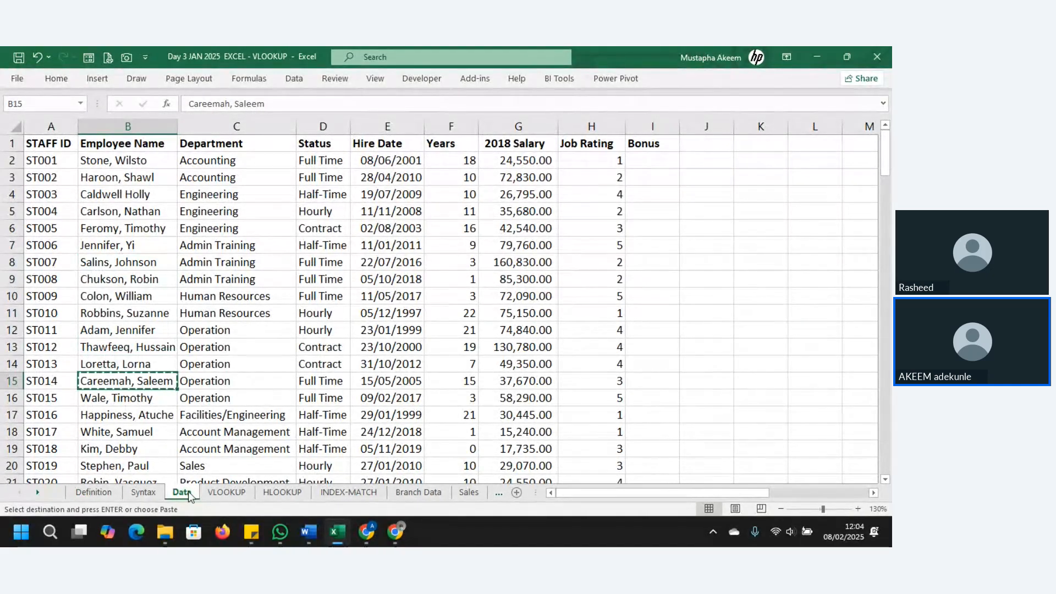
click(230, 492)
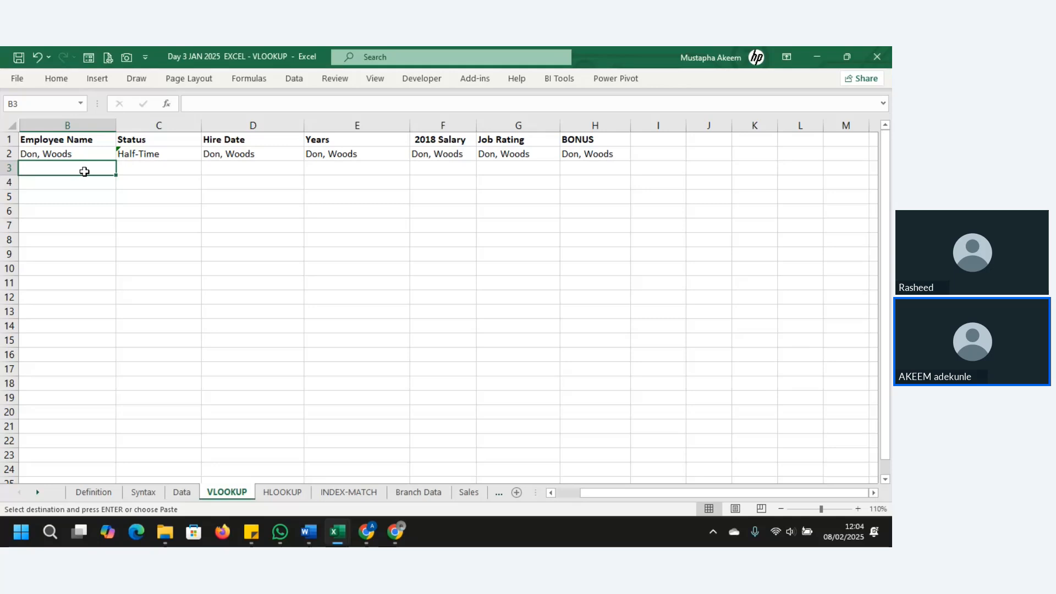
key(ctrl+v)
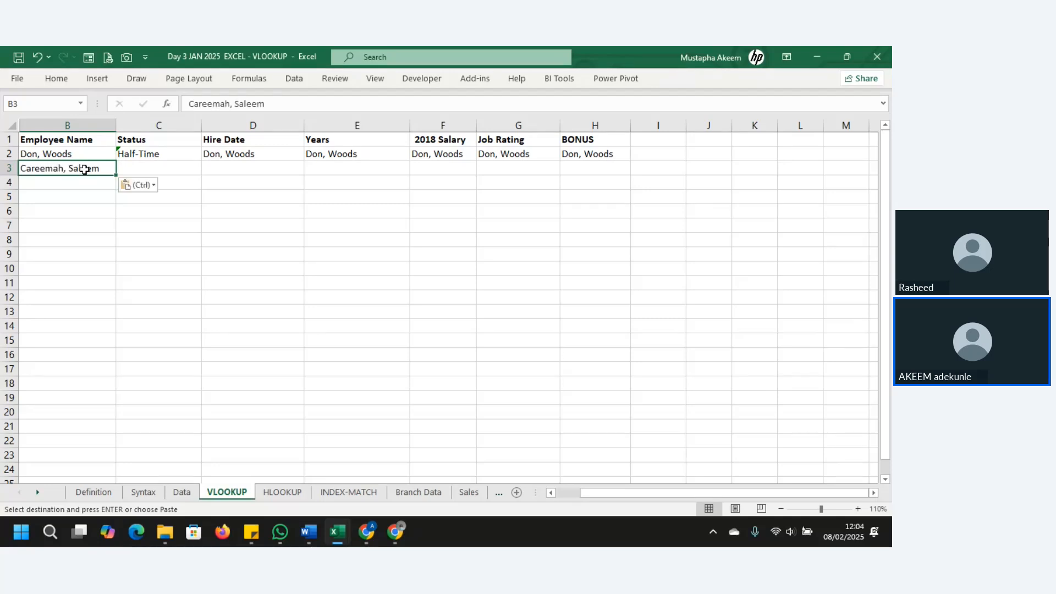
Start a VLOOKUP in C3 of the VLOOKUP sheet with B3 as lookup value and Data!B1:I148 as table array.
click(153, 168)
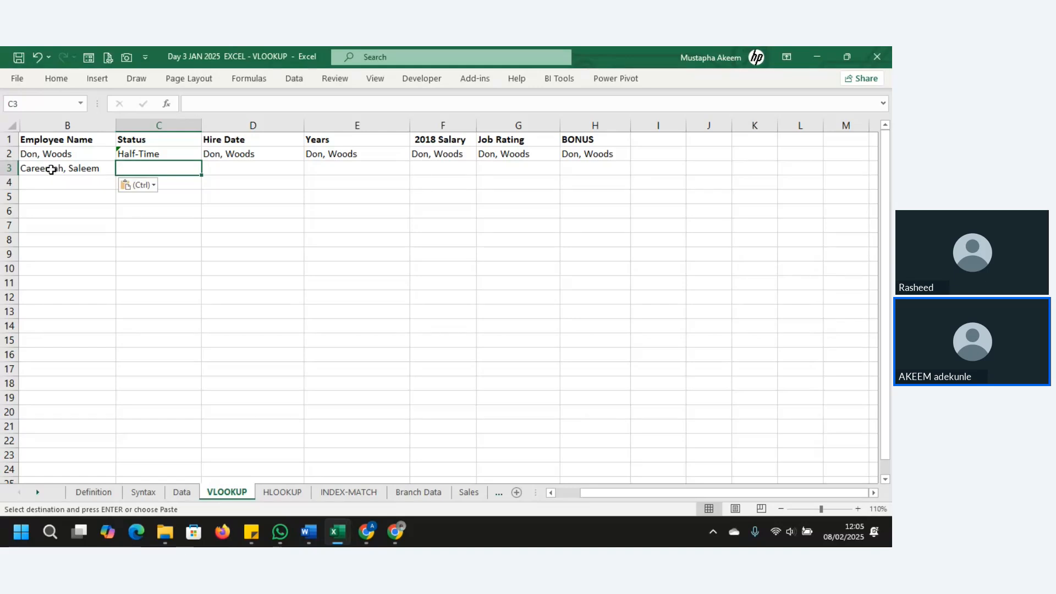
text(=vloo)
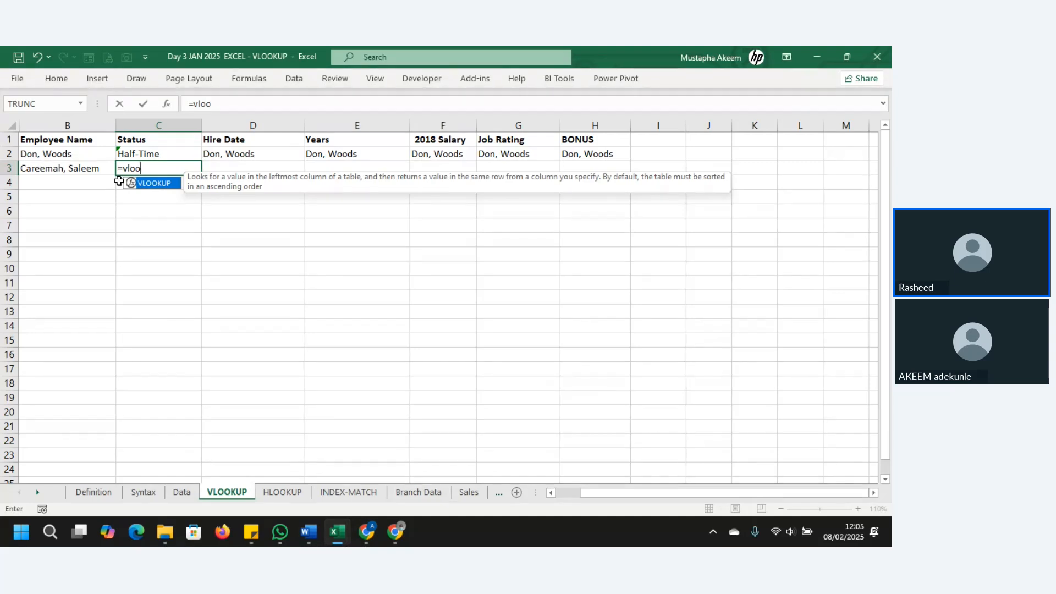
key(Tab)
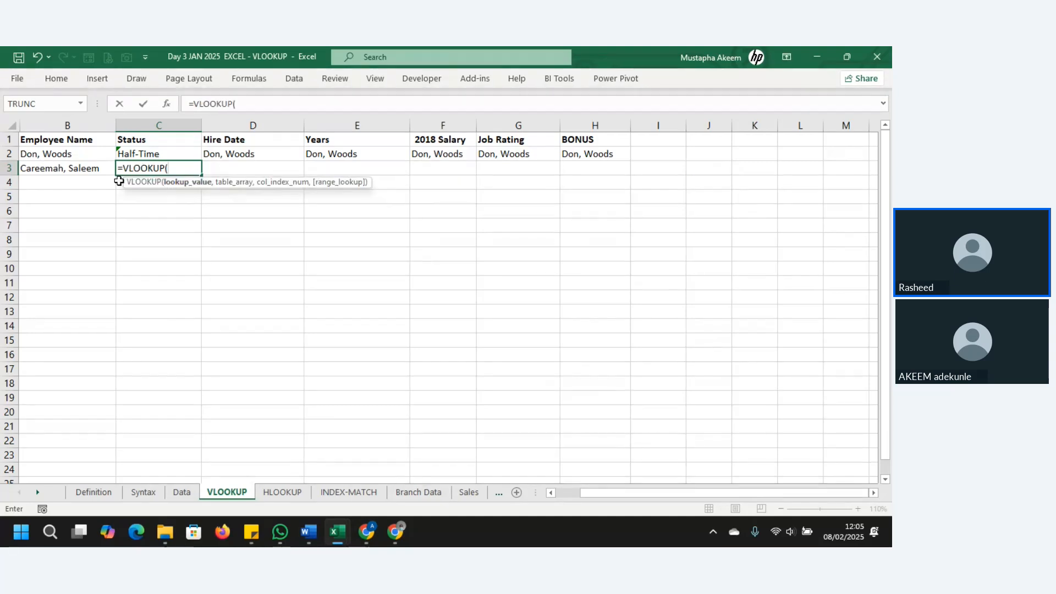
click(75, 172)
text(,)
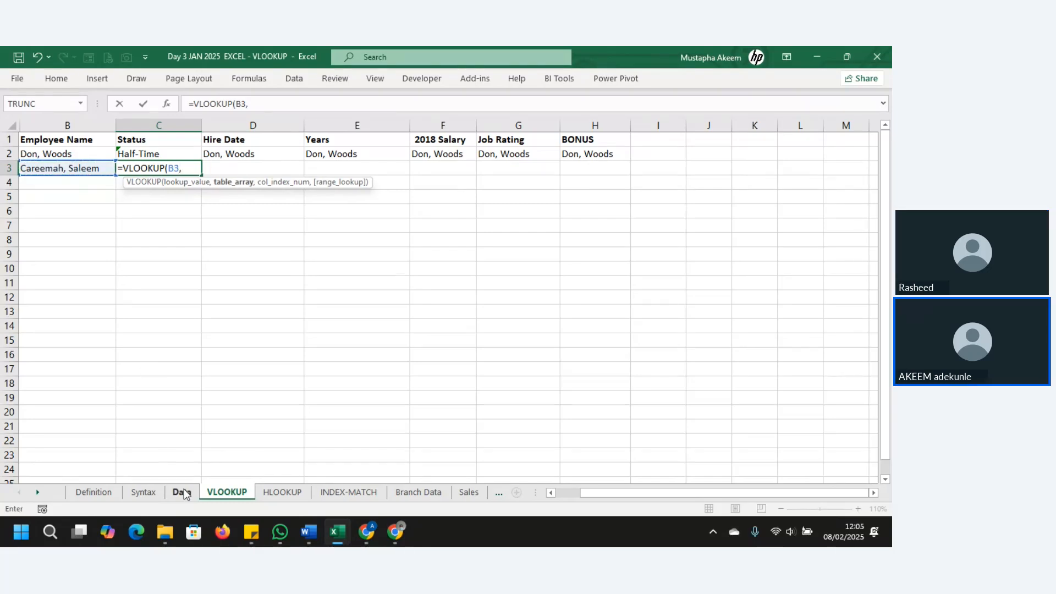
click(183, 492)
click(122, 143)
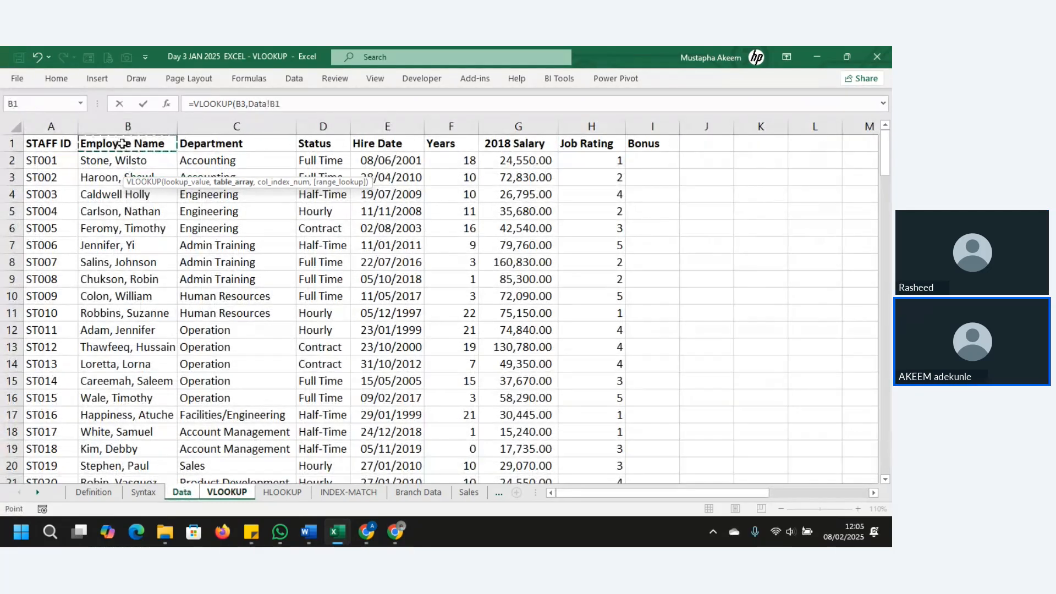
key(ctrl+shift+Down)
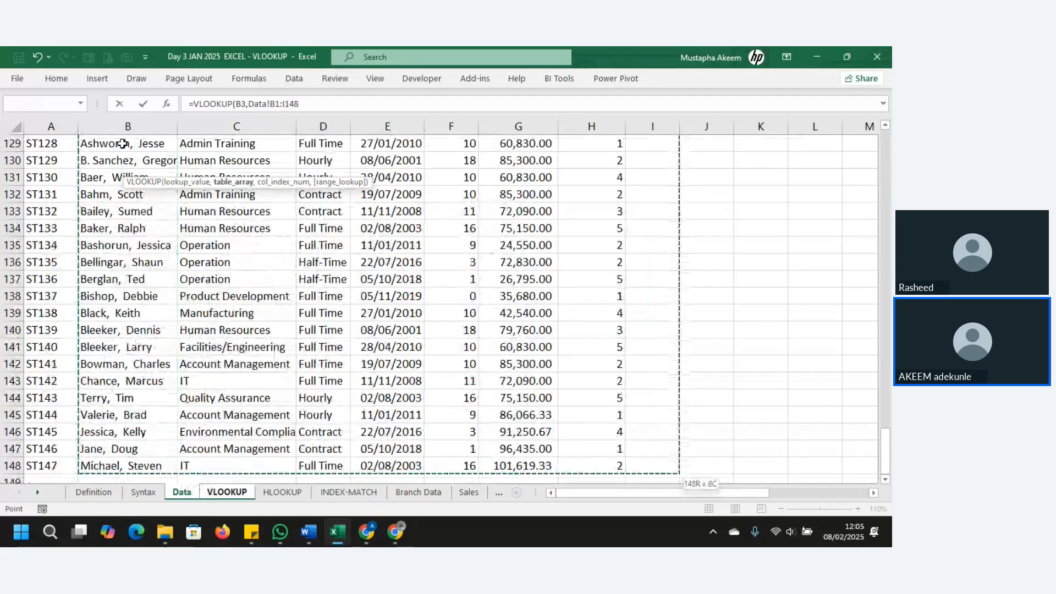
key(ctrl+shift+Right)
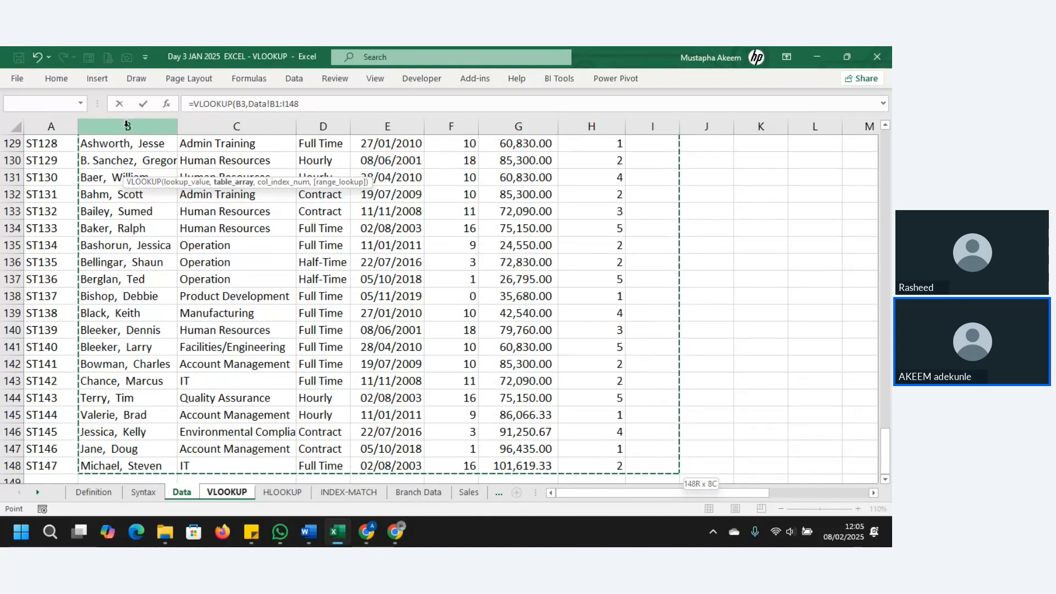
Complete the C3 VLOOKUP with column index 3 and FALSE for an exact match.
click(356, 100)
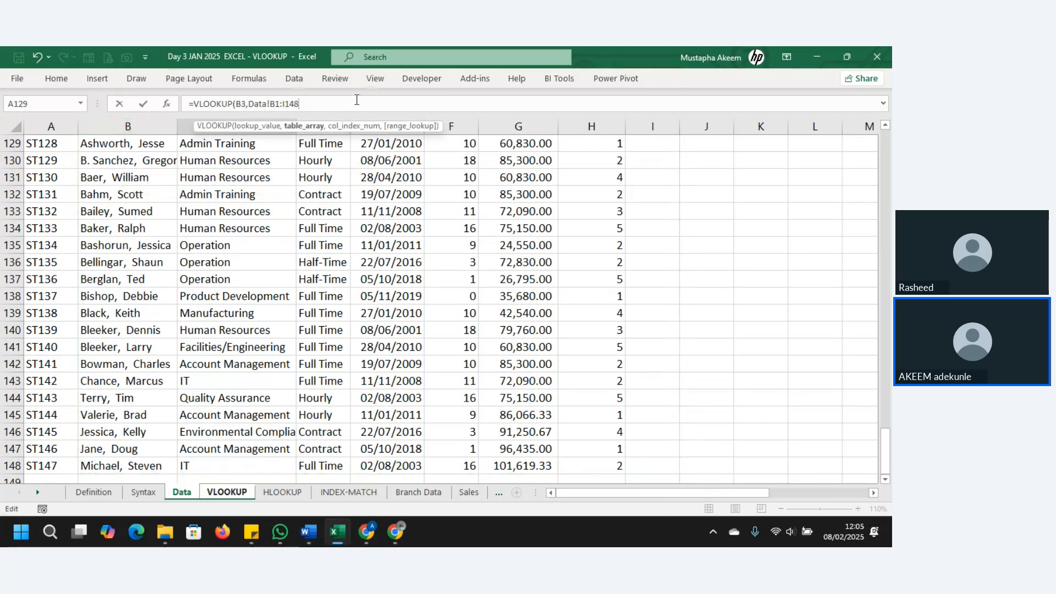
text(,)
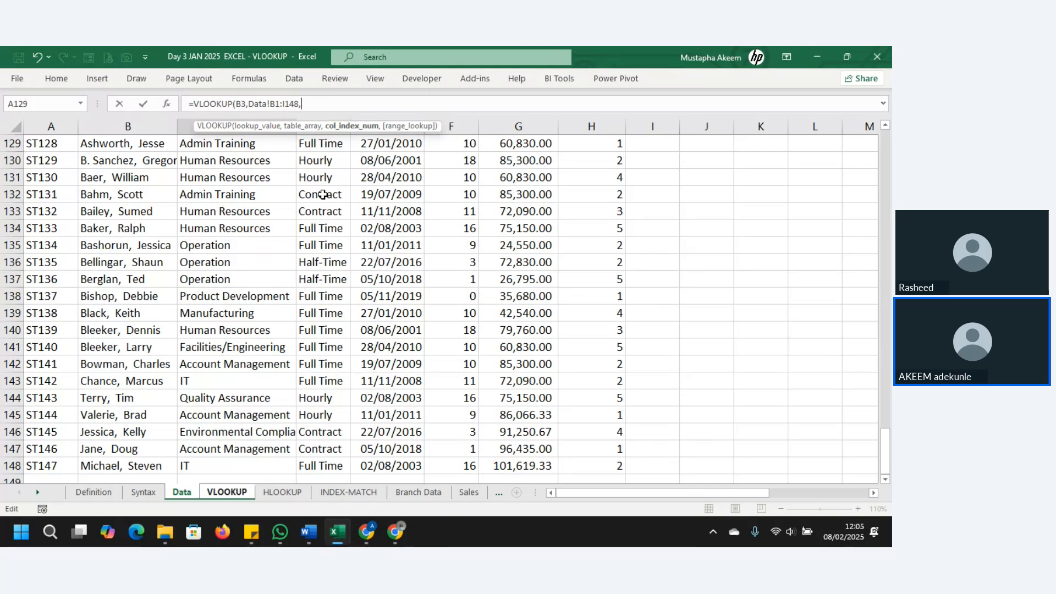
text(3)
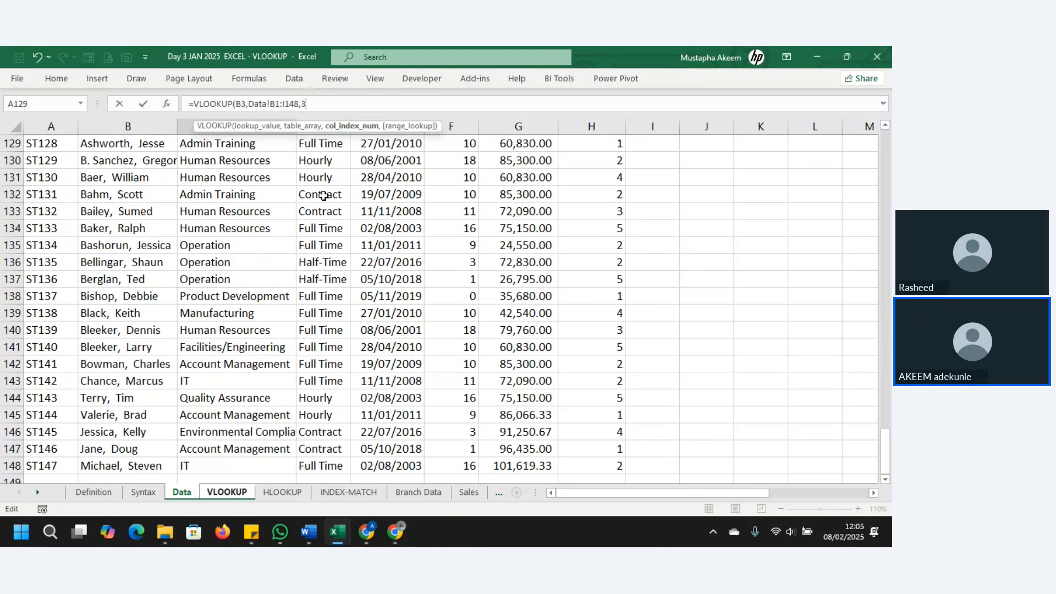
text(,)
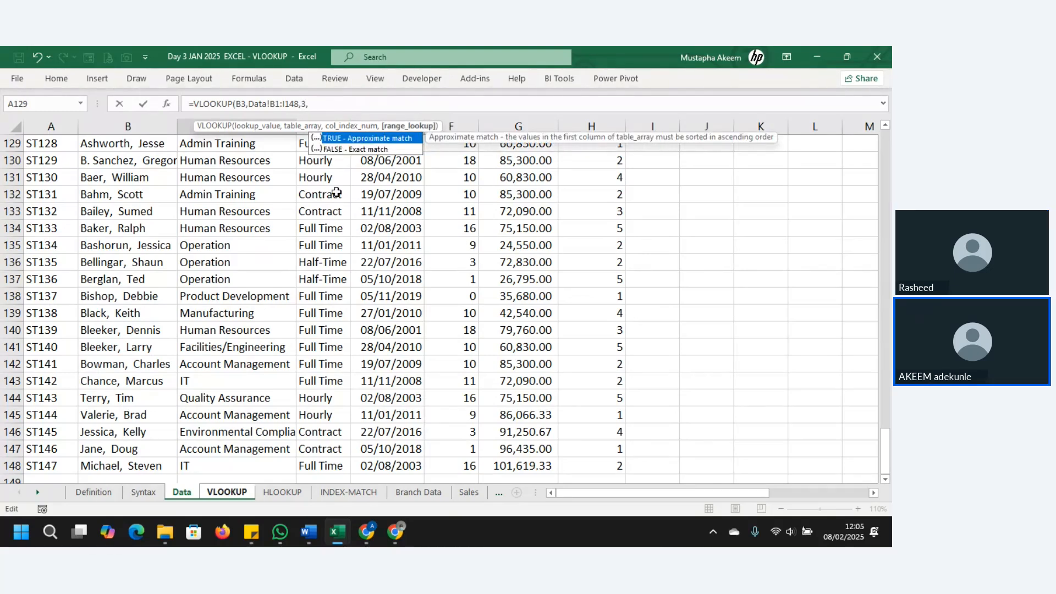
double_click(356, 149)
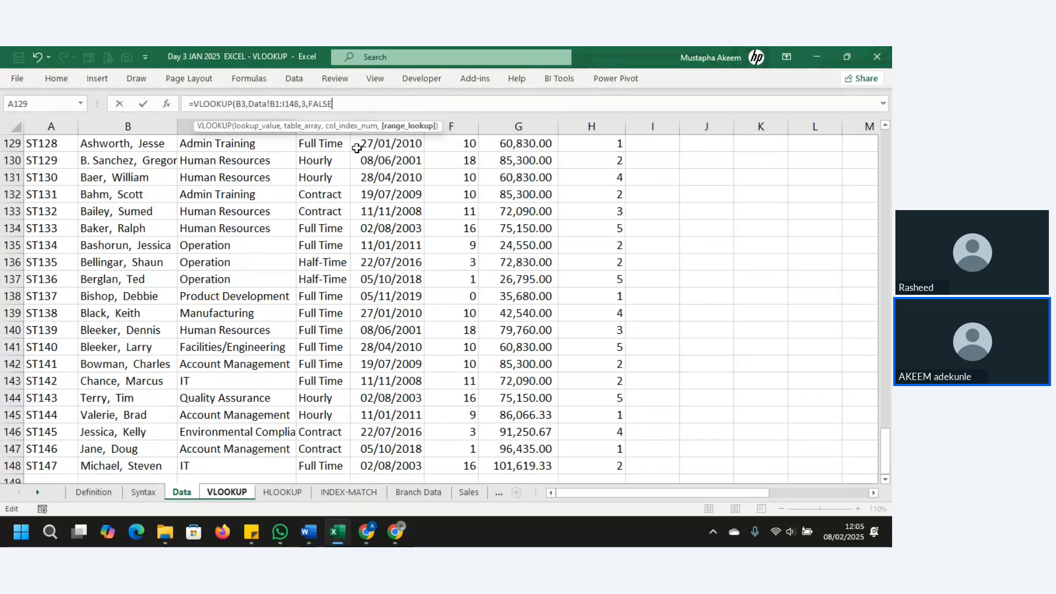
key(Return)
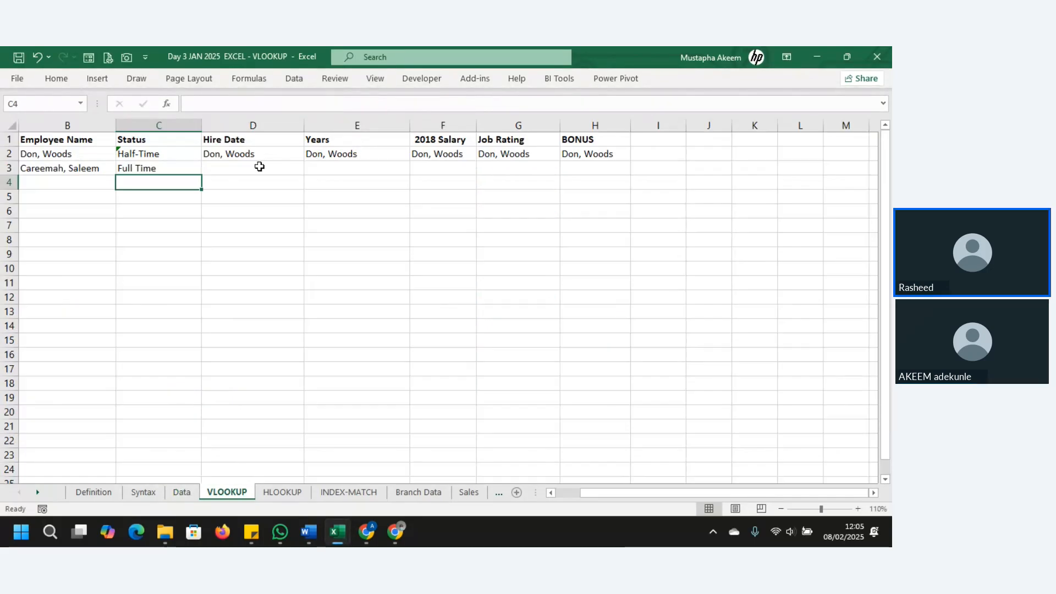
click(192, 167)
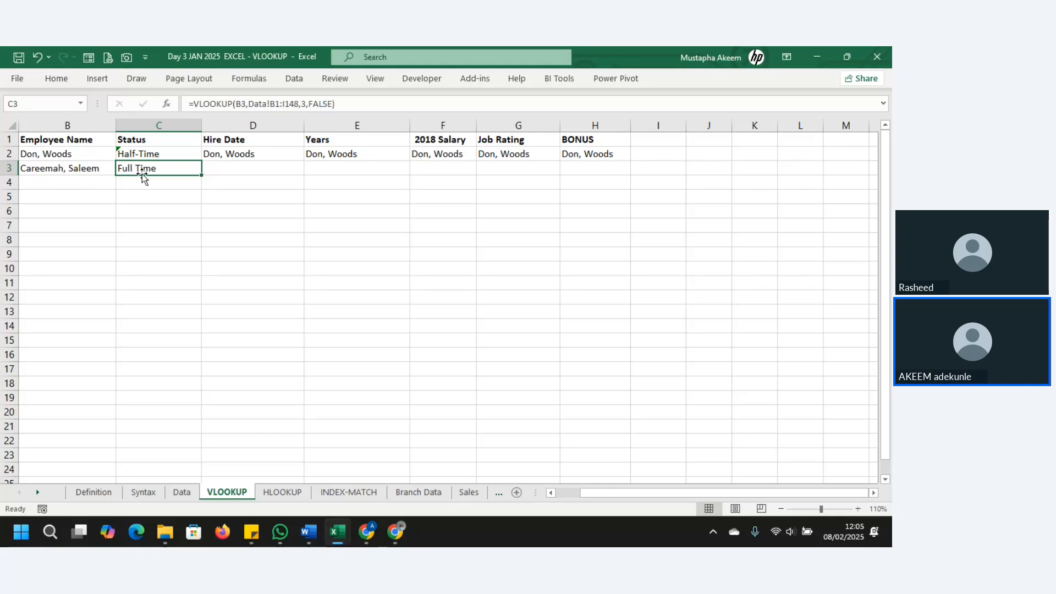
Paste the copied employee name into B4 and add a "u" at its end to misspell it.
click(91, 180)
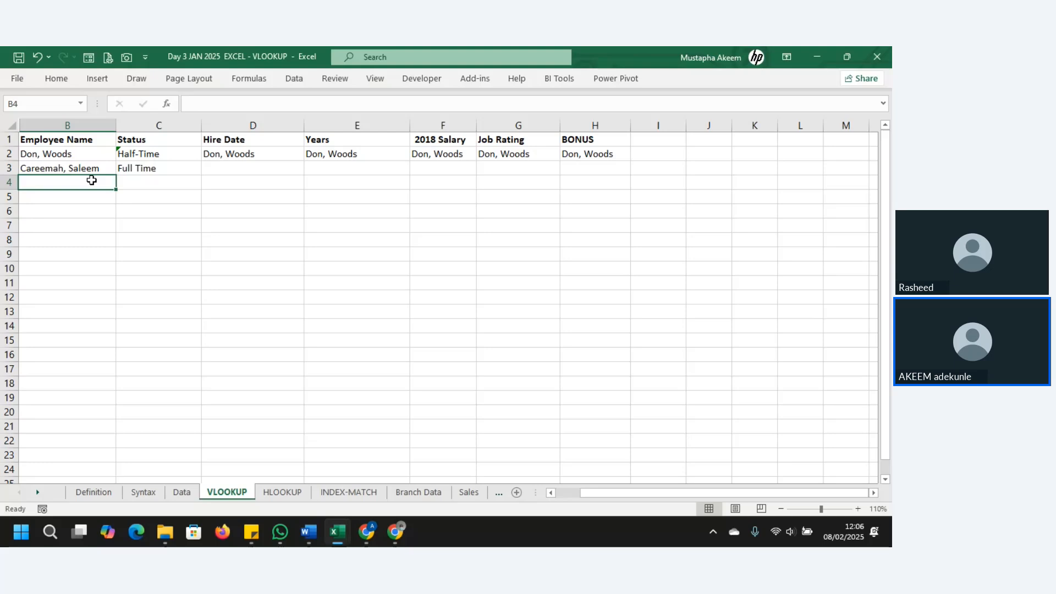
key(ctrl+v)
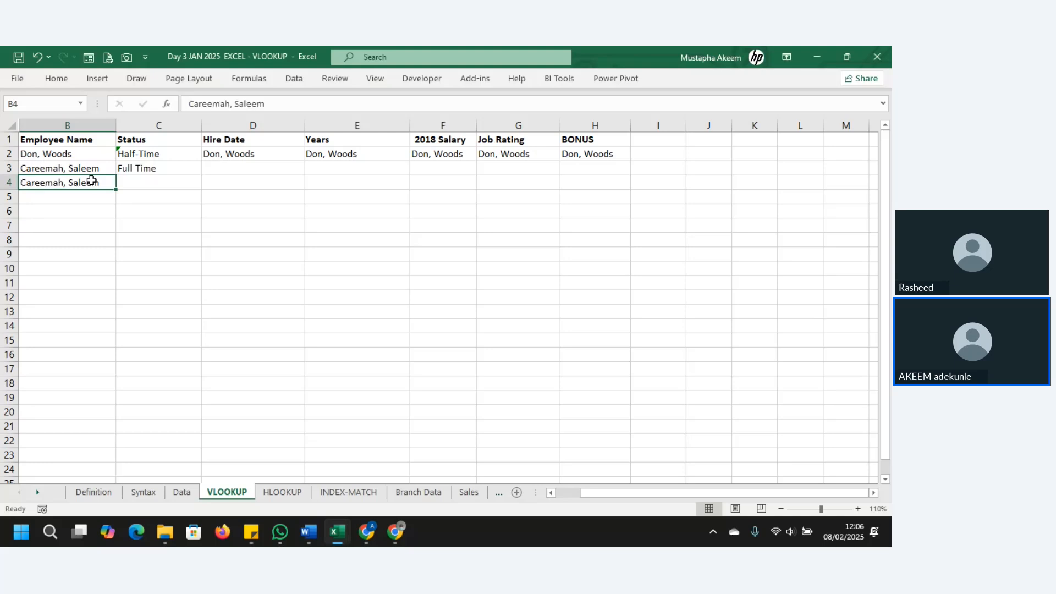
click(280, 108)
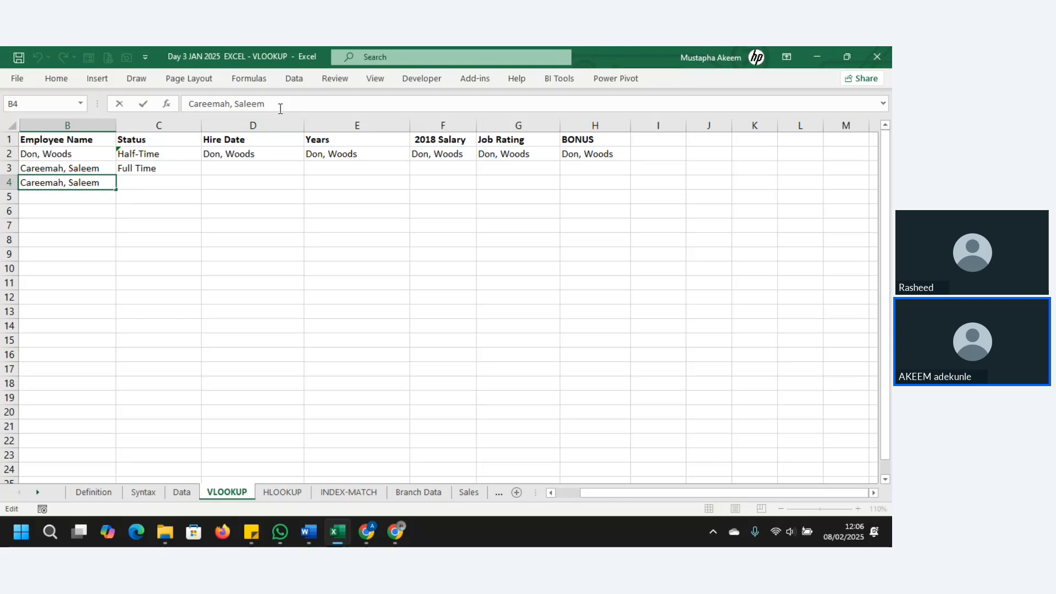
text(u)
key(Return)
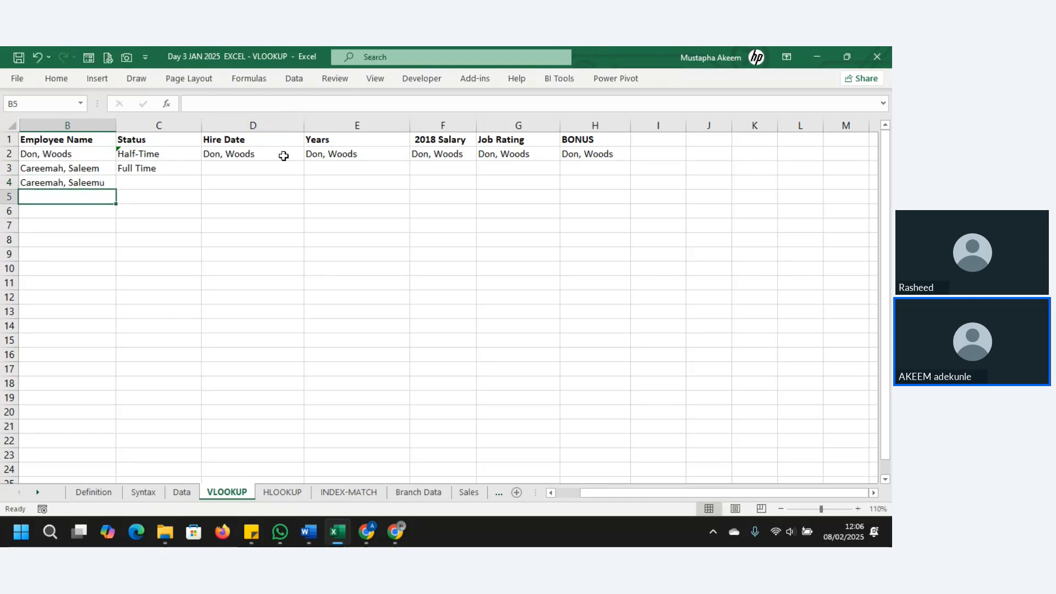
Start a VLOOKUP in C4 with B4 as lookup value and Data!B1:H148 as table array.
click(171, 181)
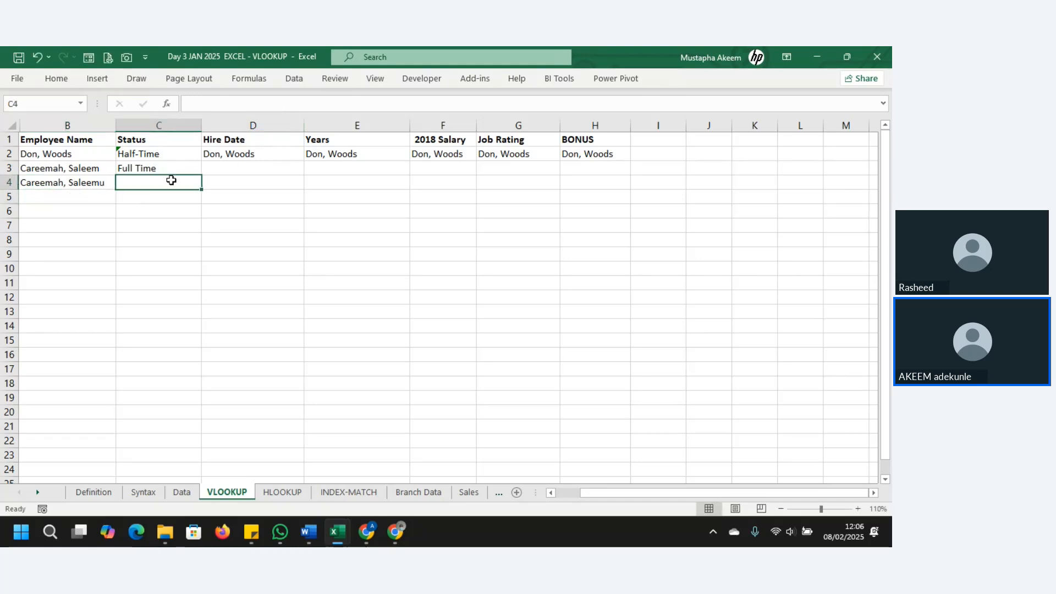
text(=vluu)
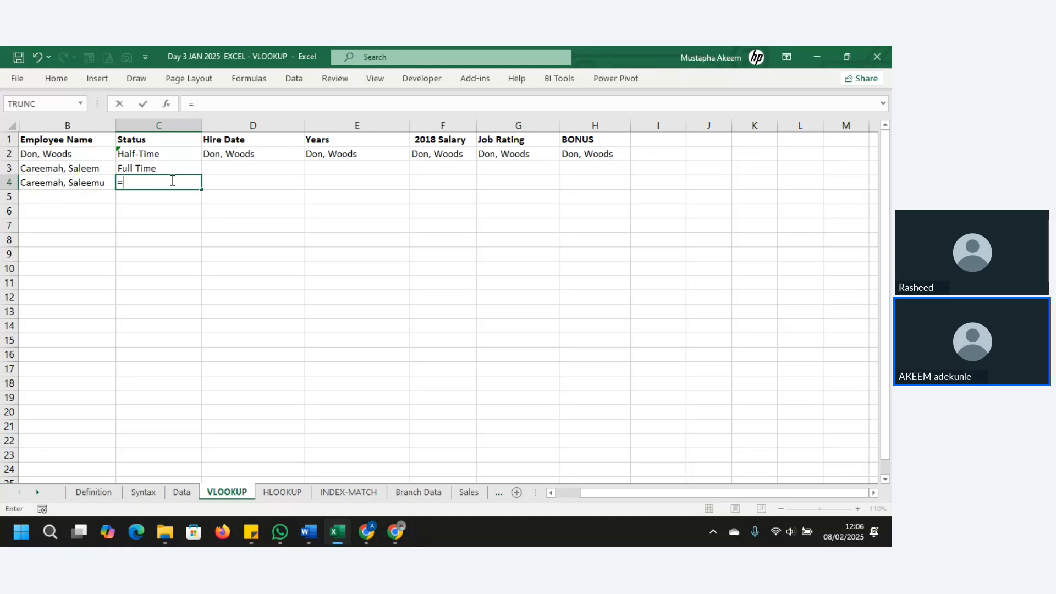
key(BackSpace)
key(BackSpace)
key(BackSpace)
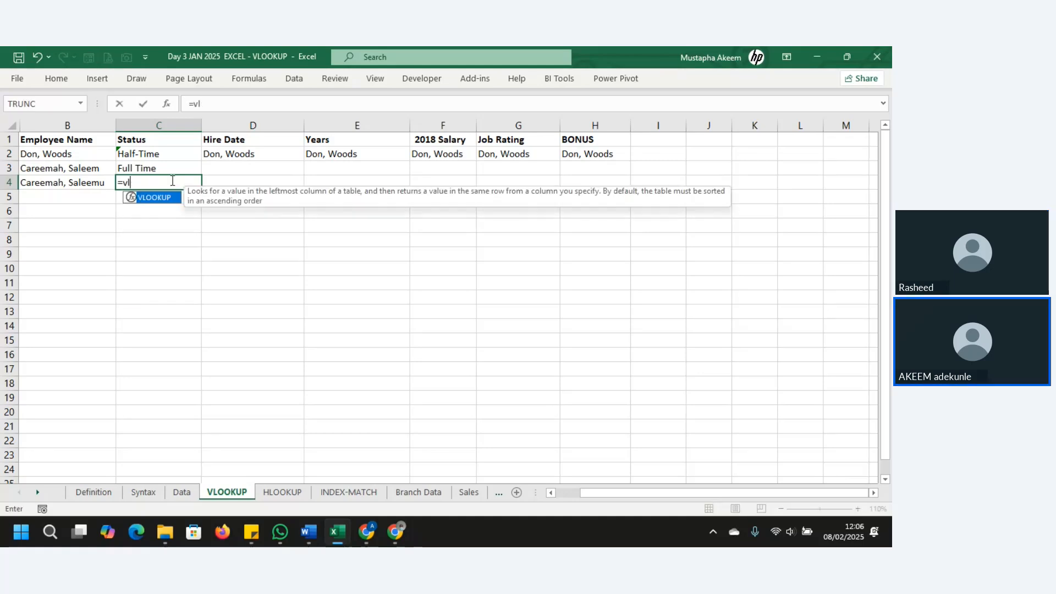
click(92, 190)
text(,)
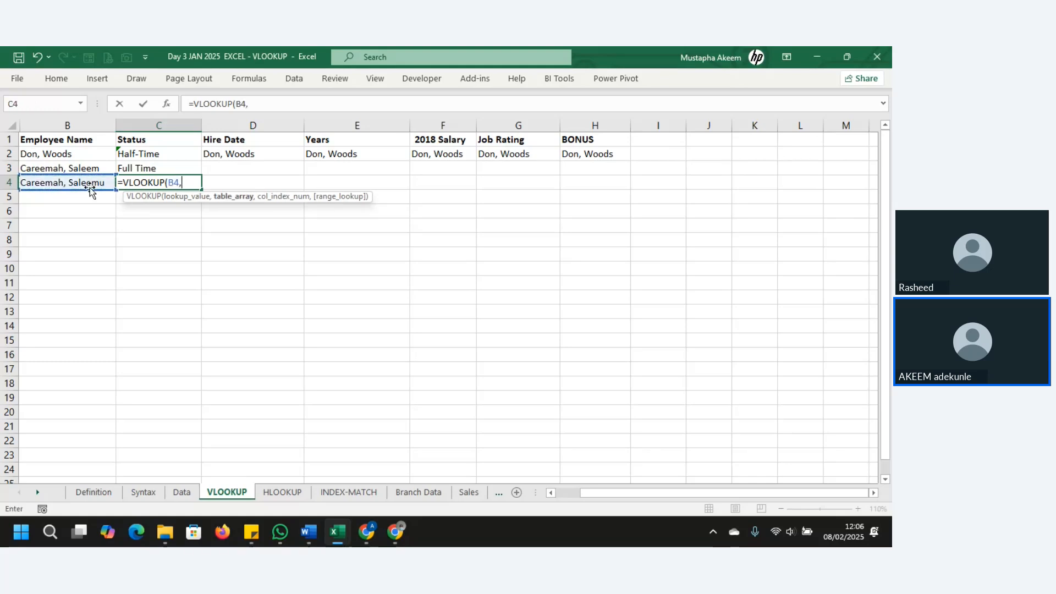
click(179, 493)
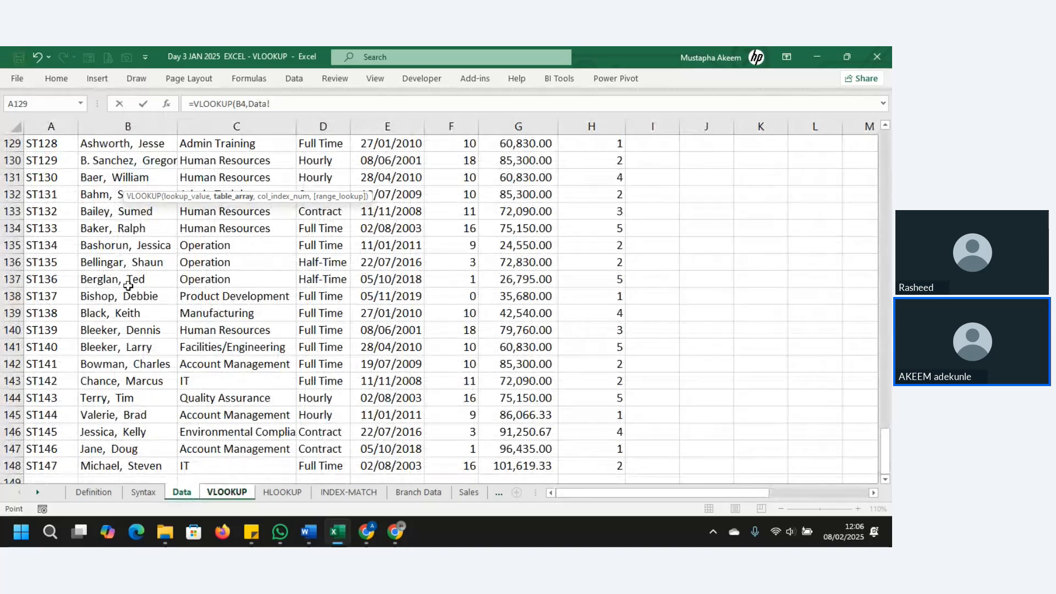
click(128, 466)
key(ctrl+shift+Up)
key(ctrl+shift+Right)
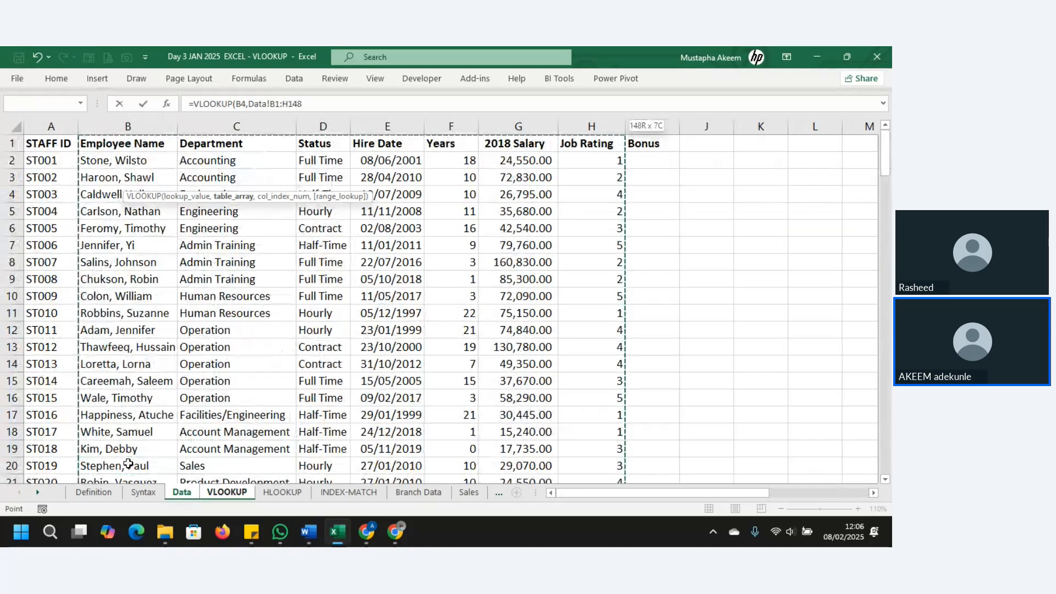
Finish the C4 lookup formula using column index 3 and exact match (FALSE).
text(,)
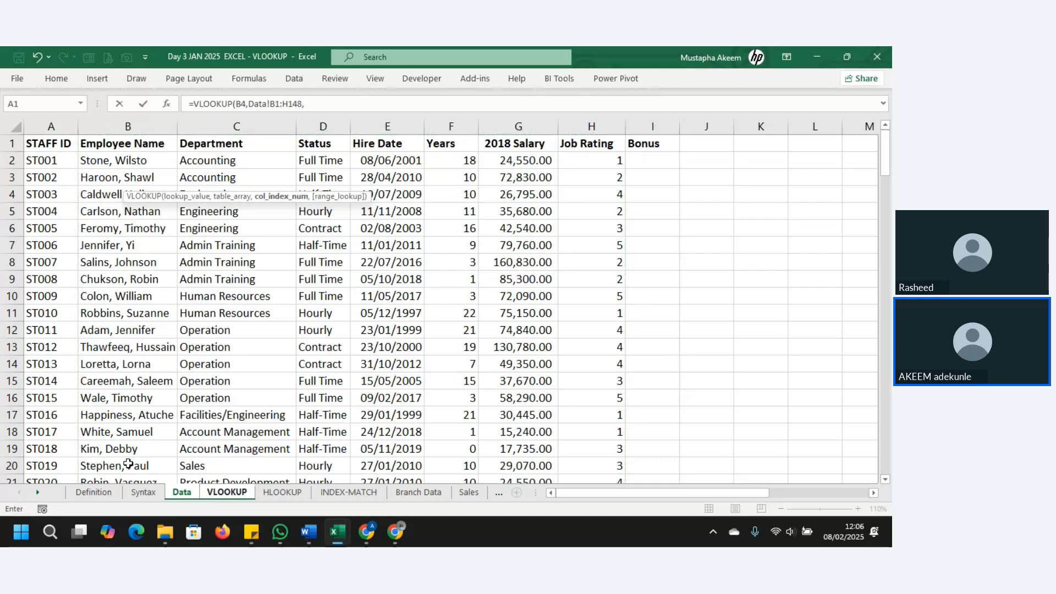
text(3,)
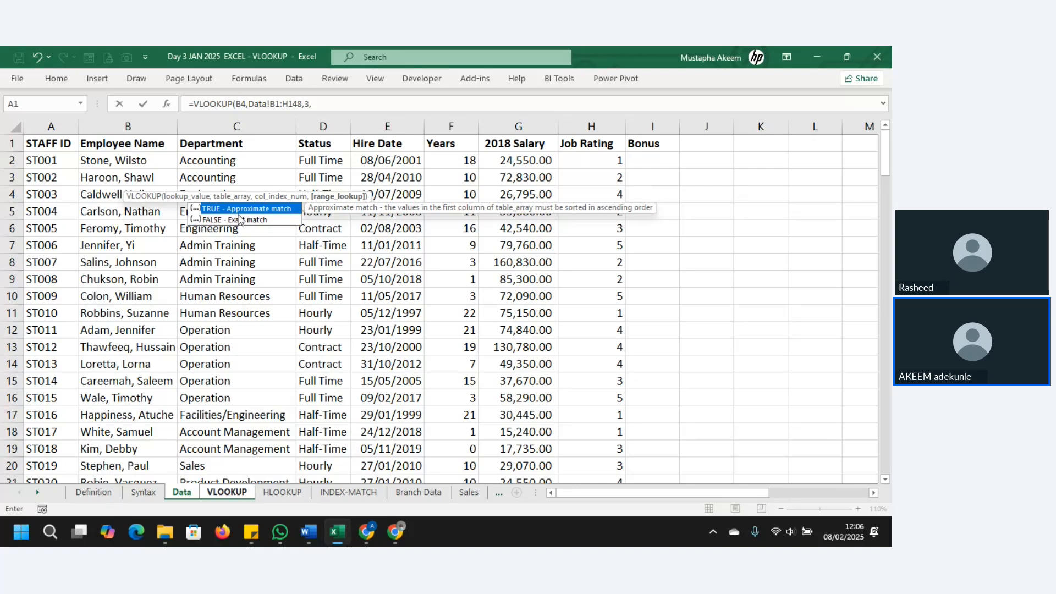
click(239, 220)
double_click(239, 220)
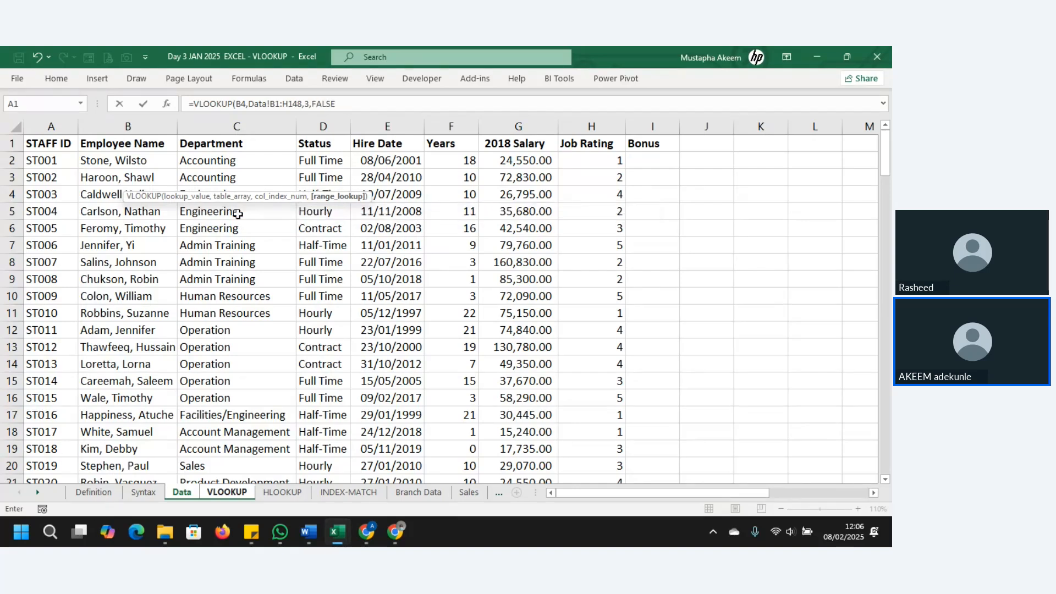
key(Return)
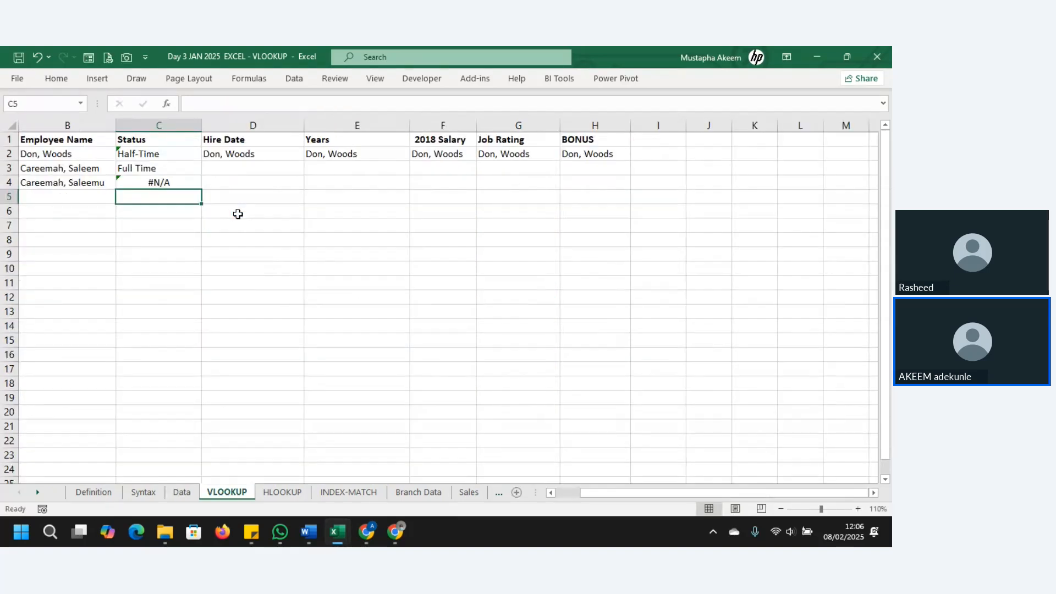
Wrap the existing VLOOKUP in C4 in an IFERROR function as its value argument.
click(168, 179)
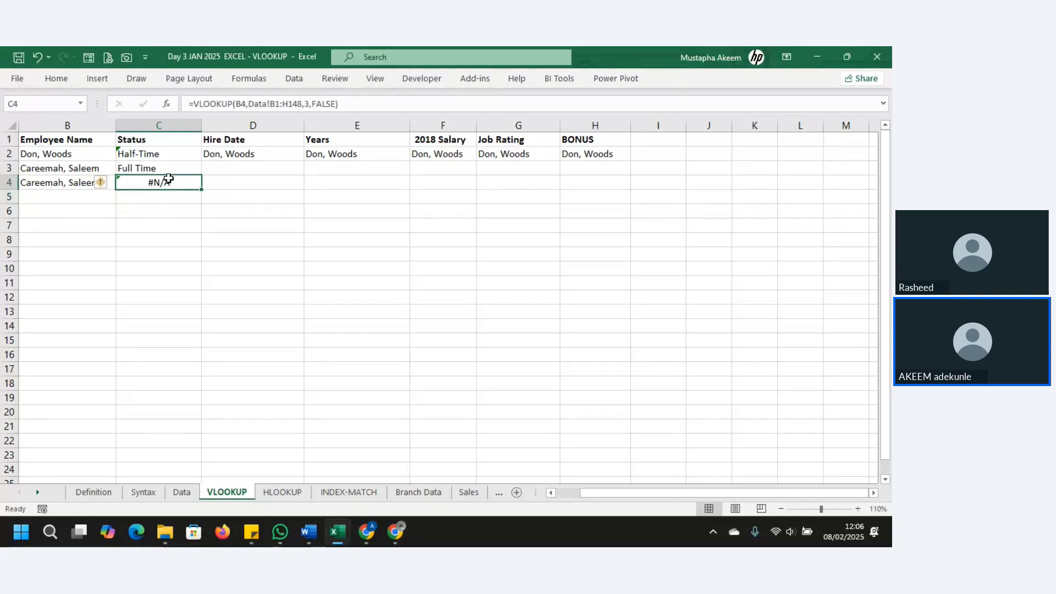
click(196, 104)
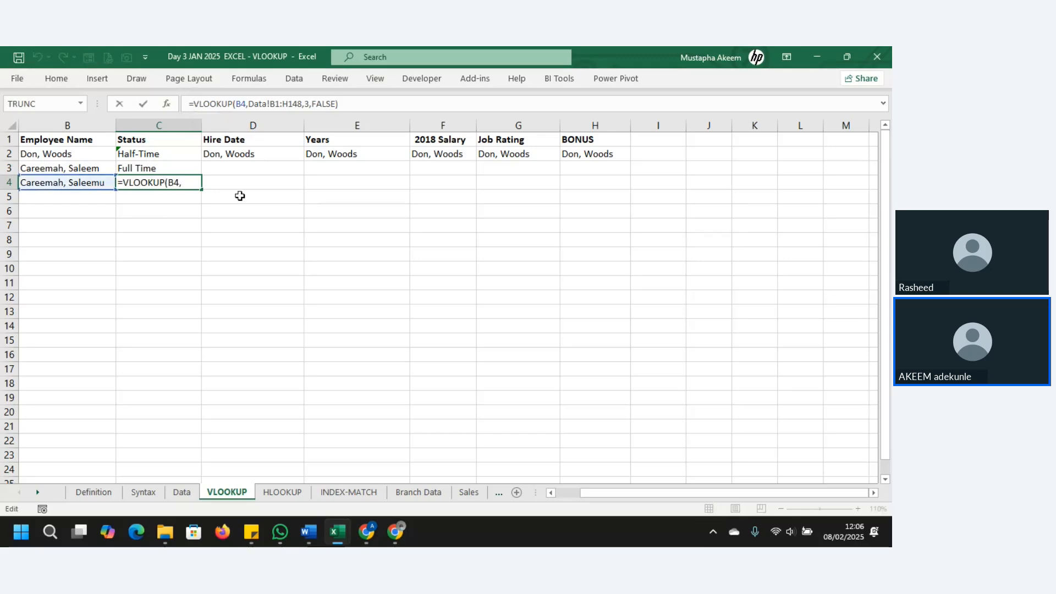
text(ifer)
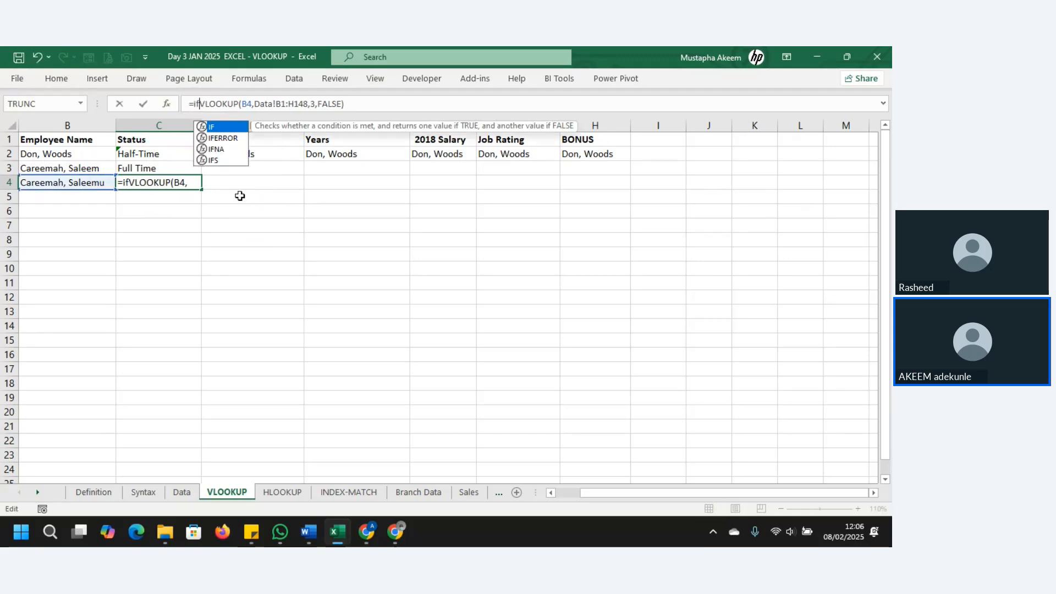
key(Tab)
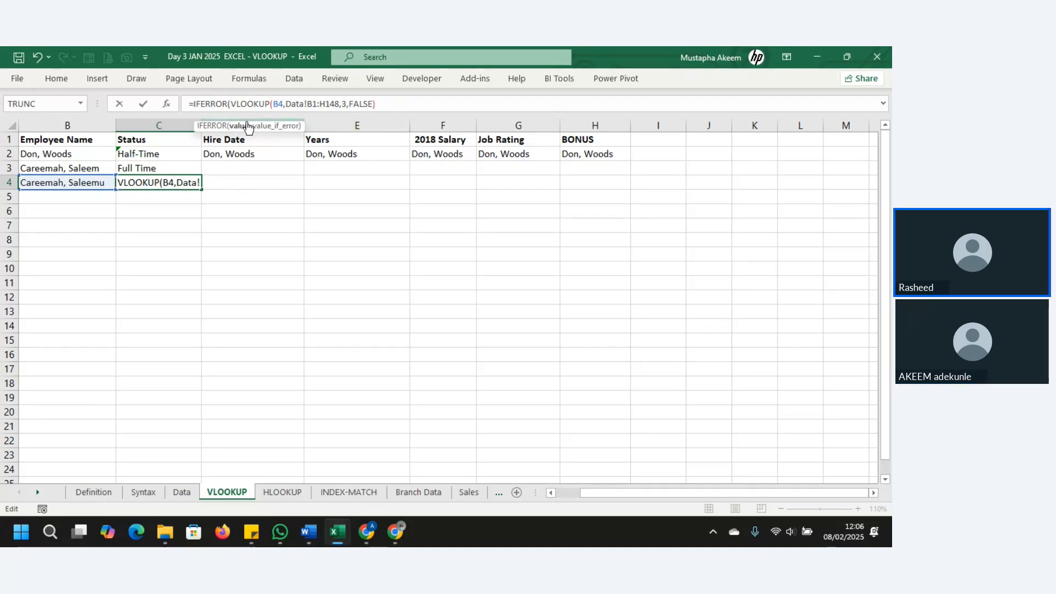
click(418, 97)
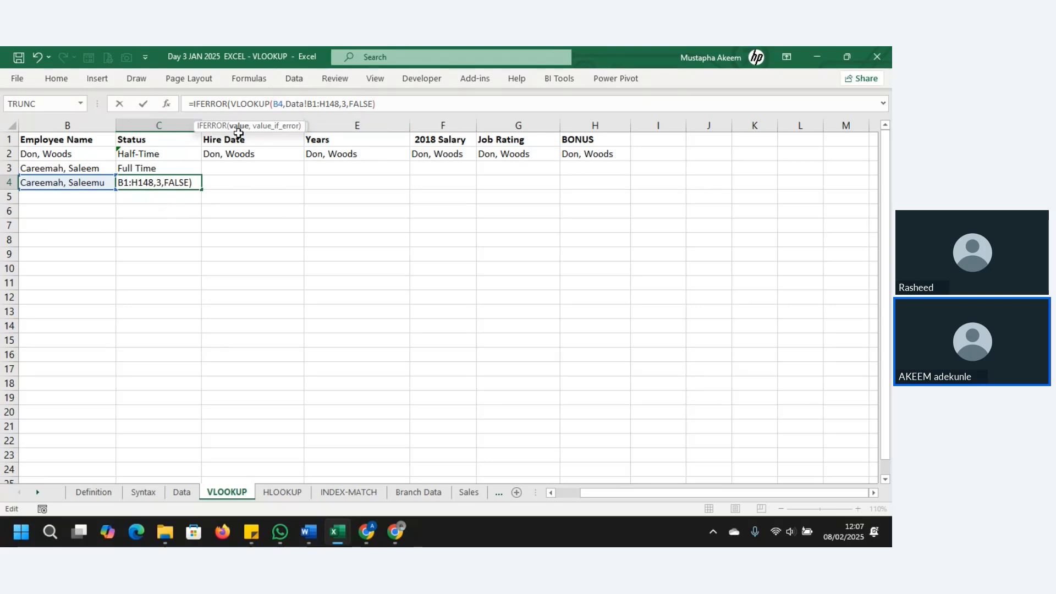
text(,)
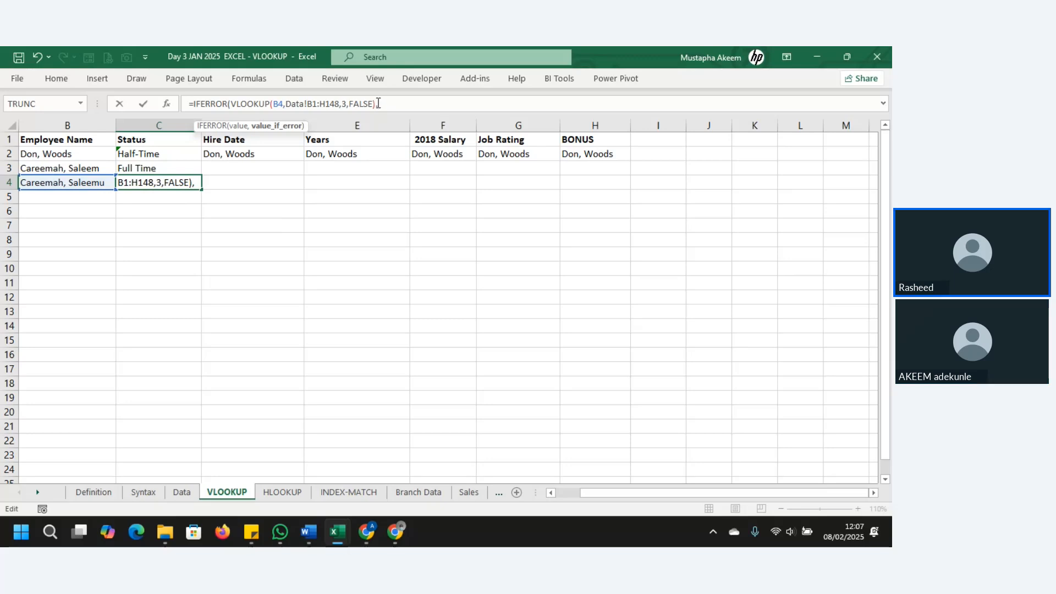
Complete the C4 IFERROR formula with an empty string ("") as the value if error.
drag(375, 104, 231, 108)
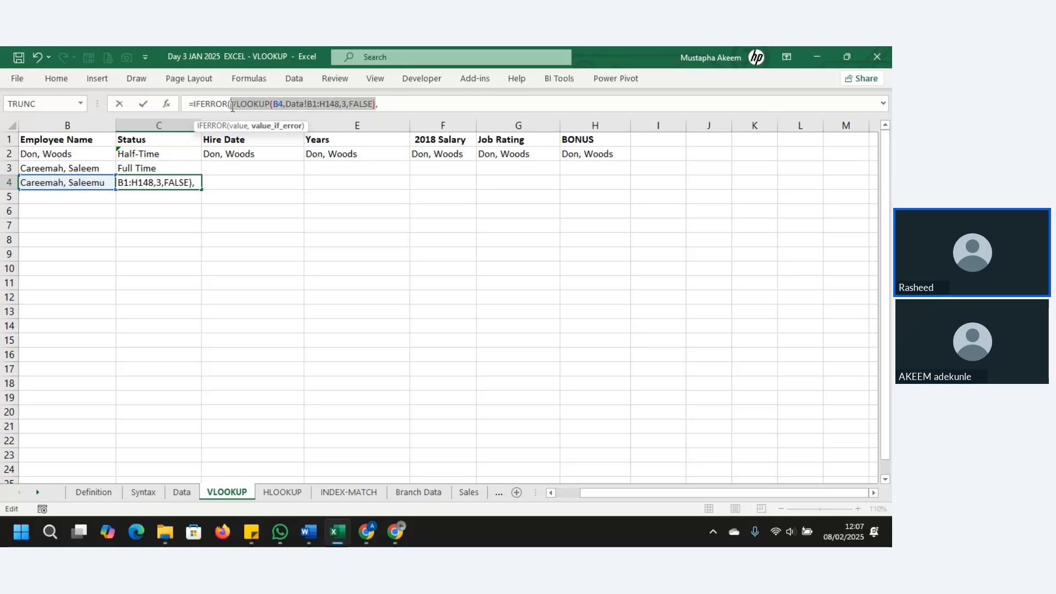
click(396, 104)
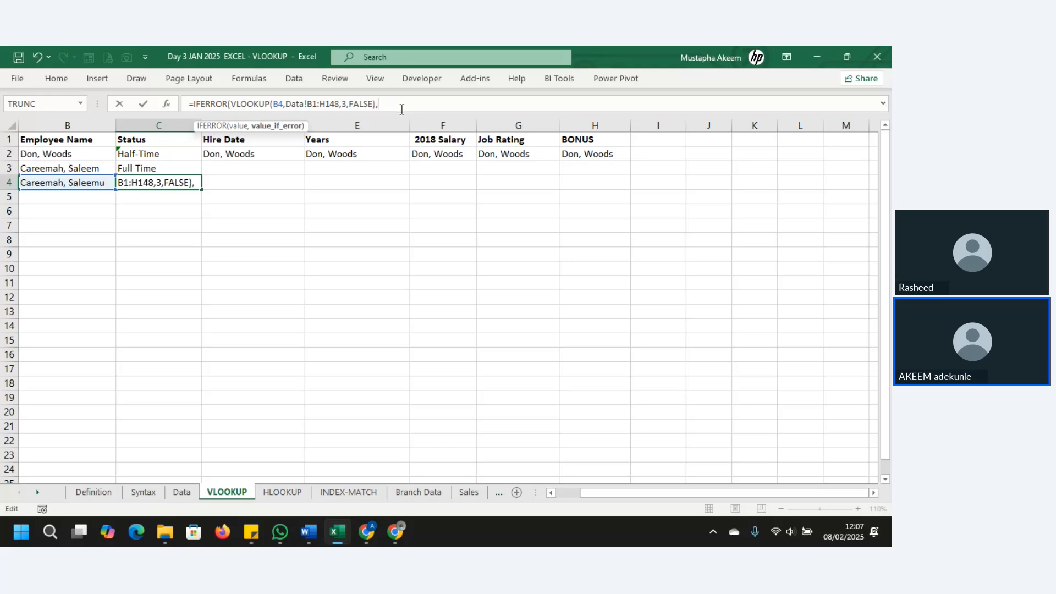
text(,"")
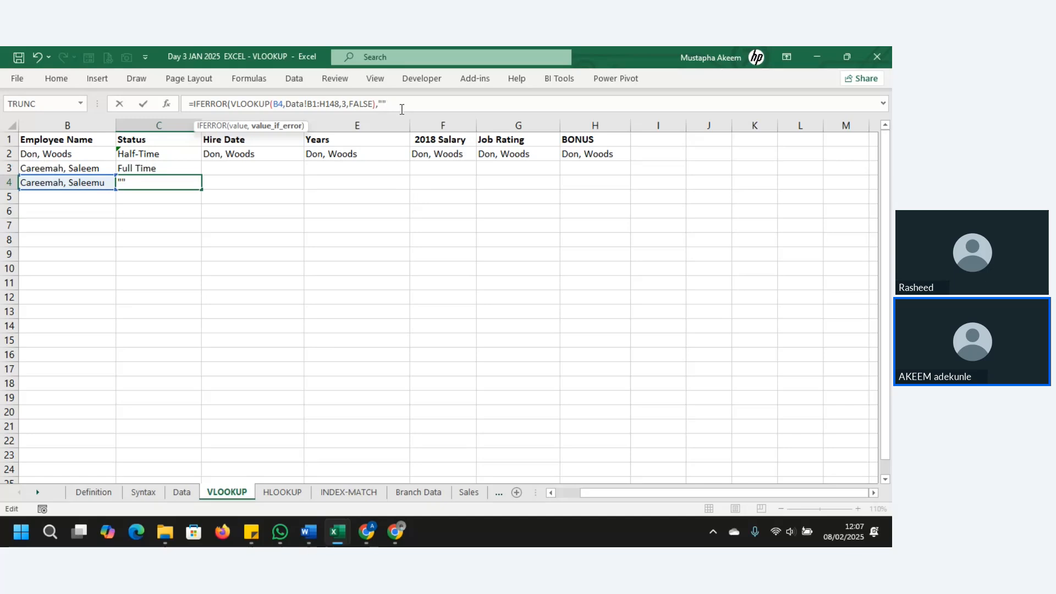
text())
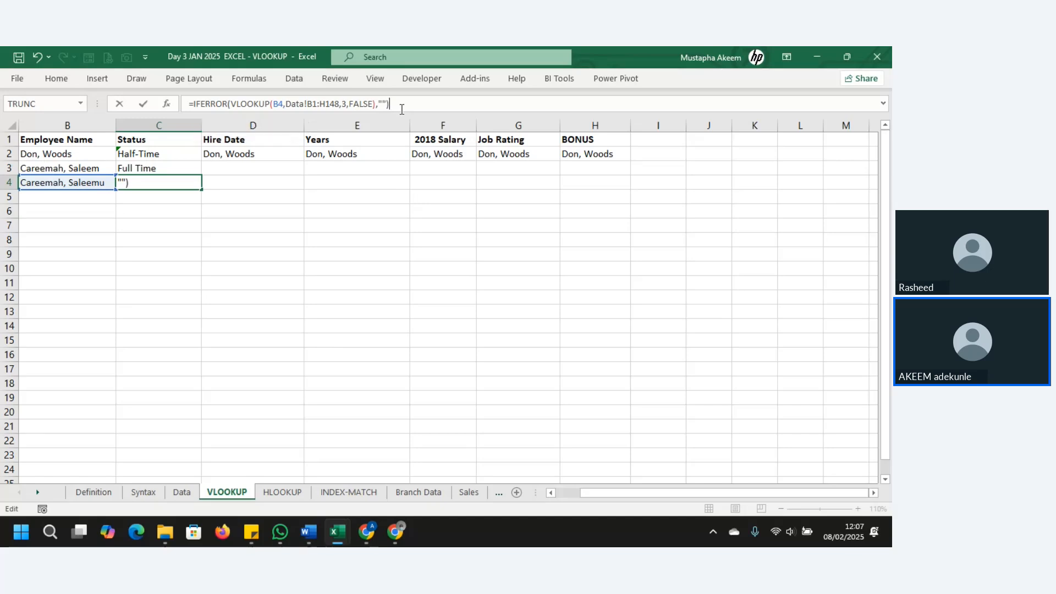
key(Return)
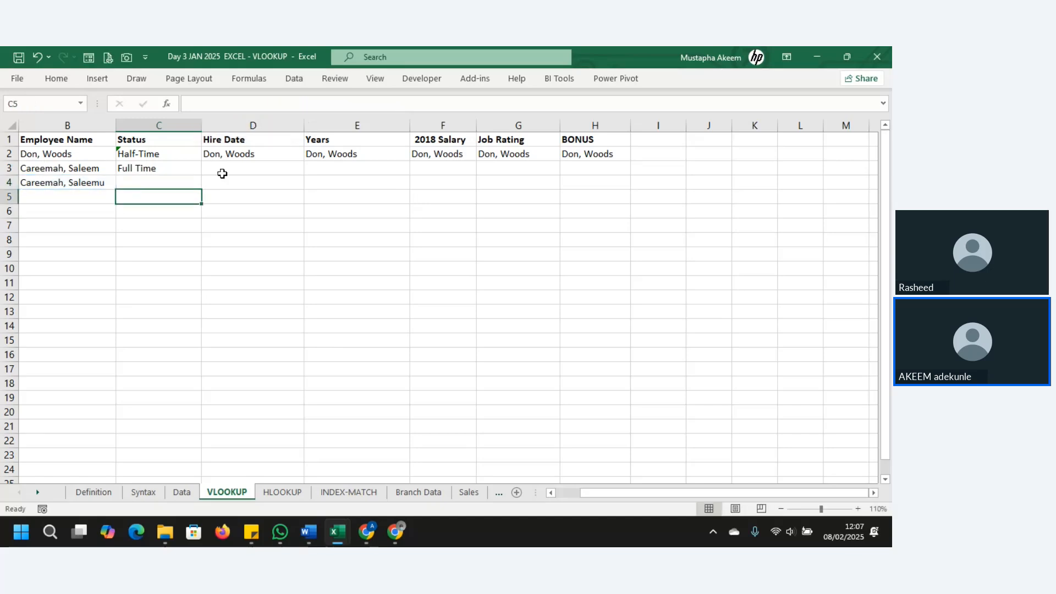
click(151, 179)
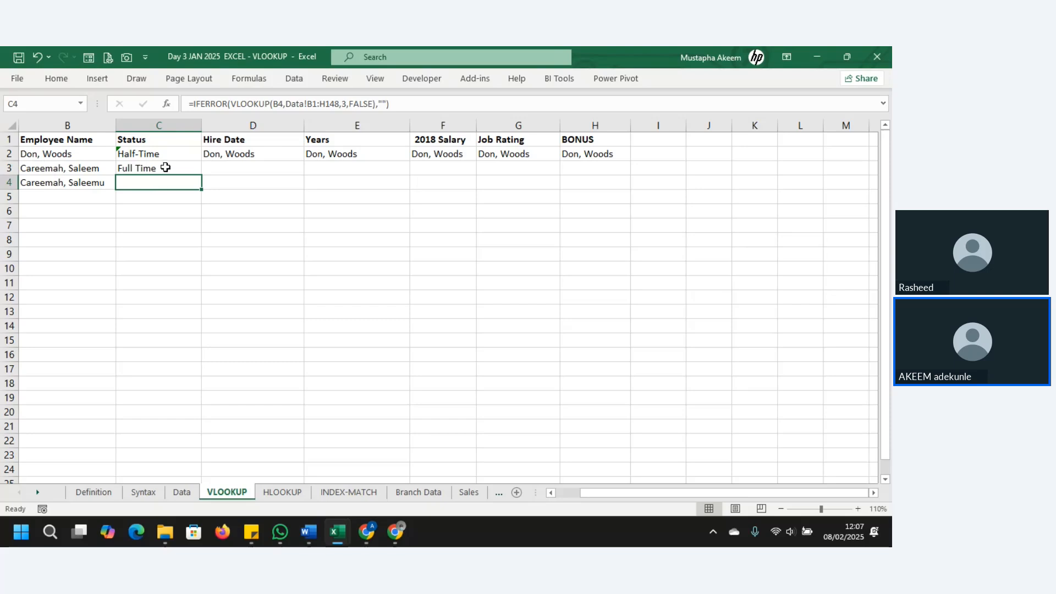
click(166, 167)
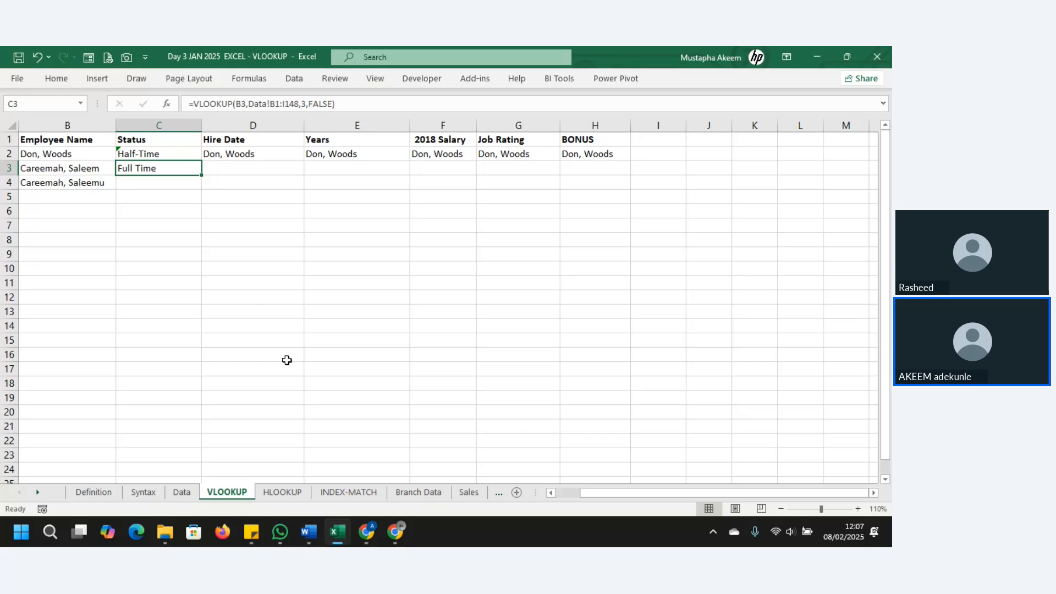
Open the HLOOKUP sheet and examine the horizontal stock table and the empty Stock ID, Product description and Price columns.
click(282, 493)
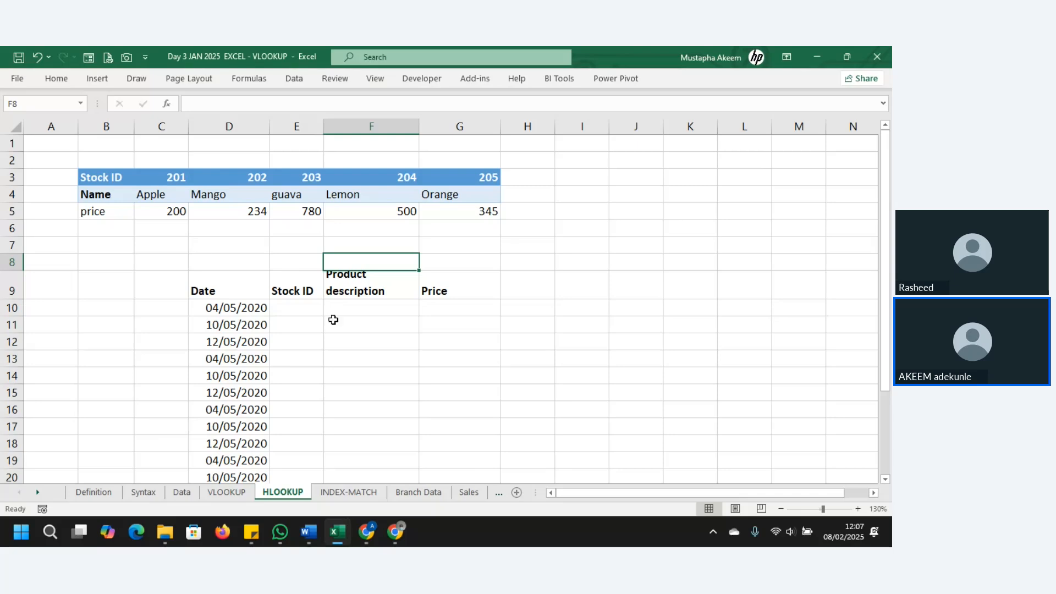
click(303, 308)
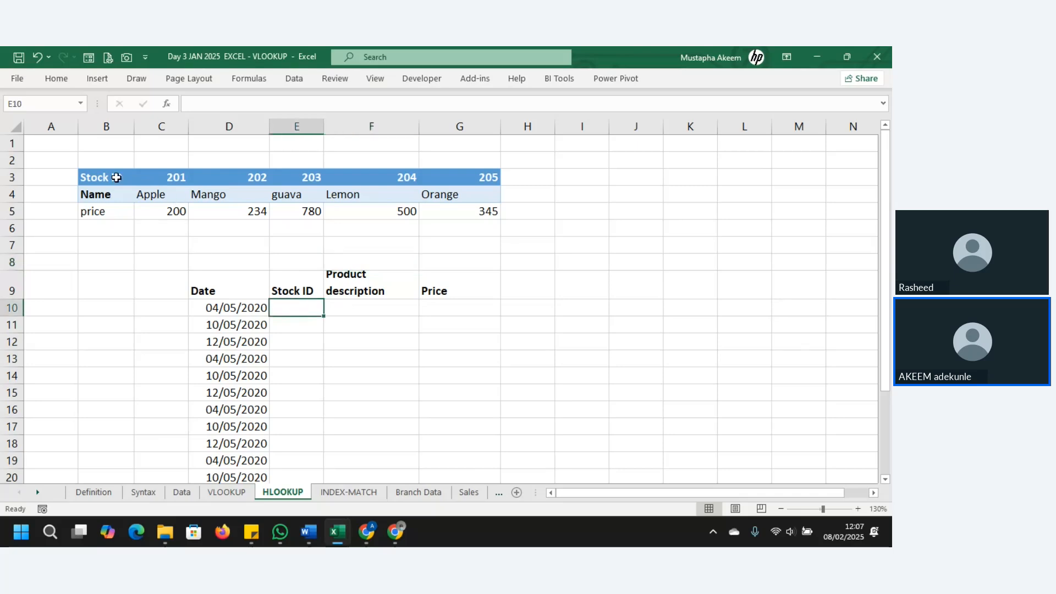
drag(116, 177, 114, 211)
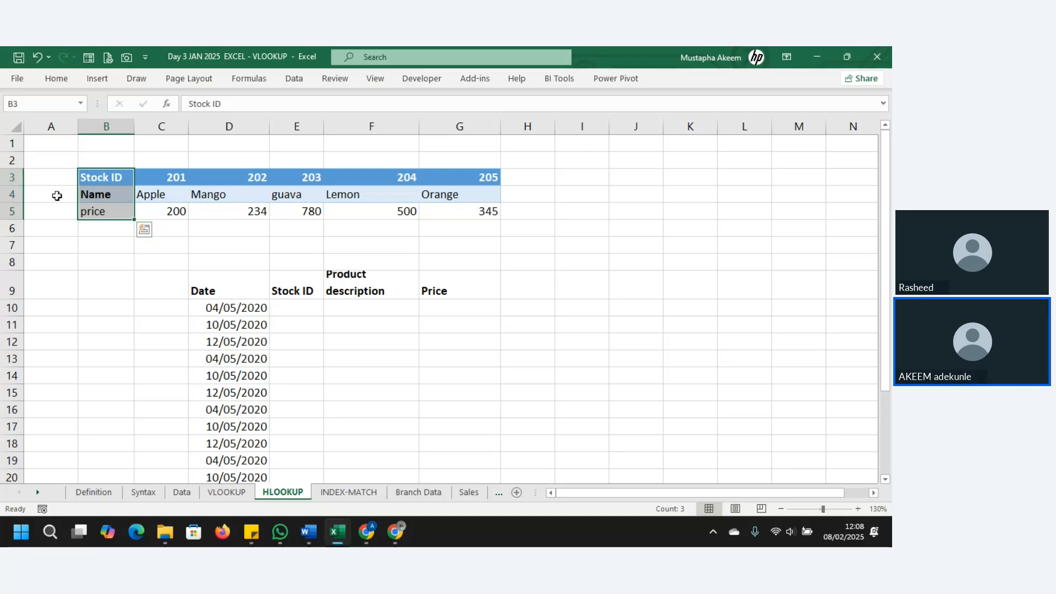
click(310, 305)
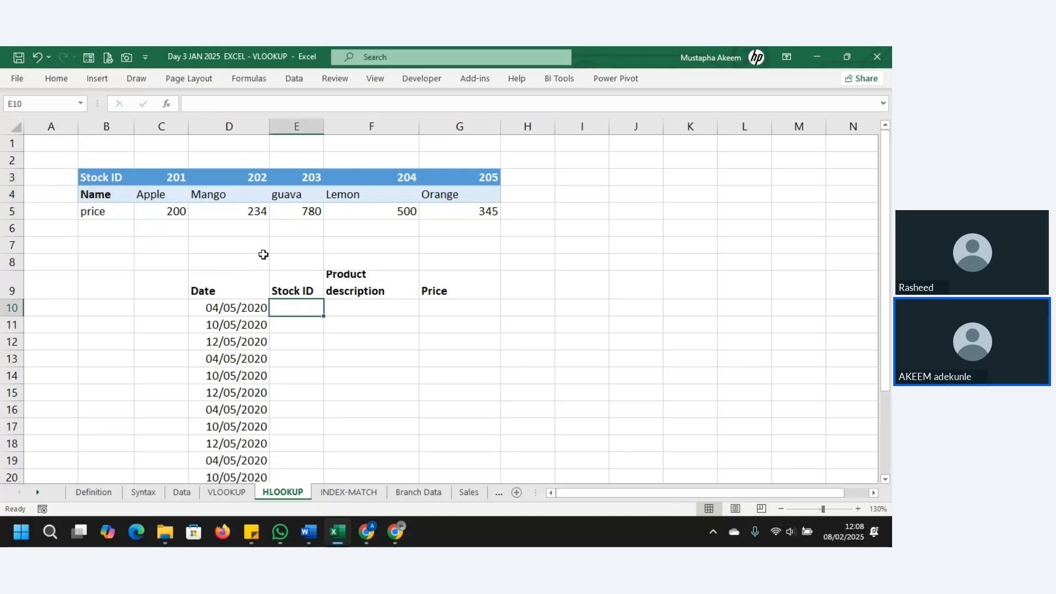
drag(165, 177, 435, 176)
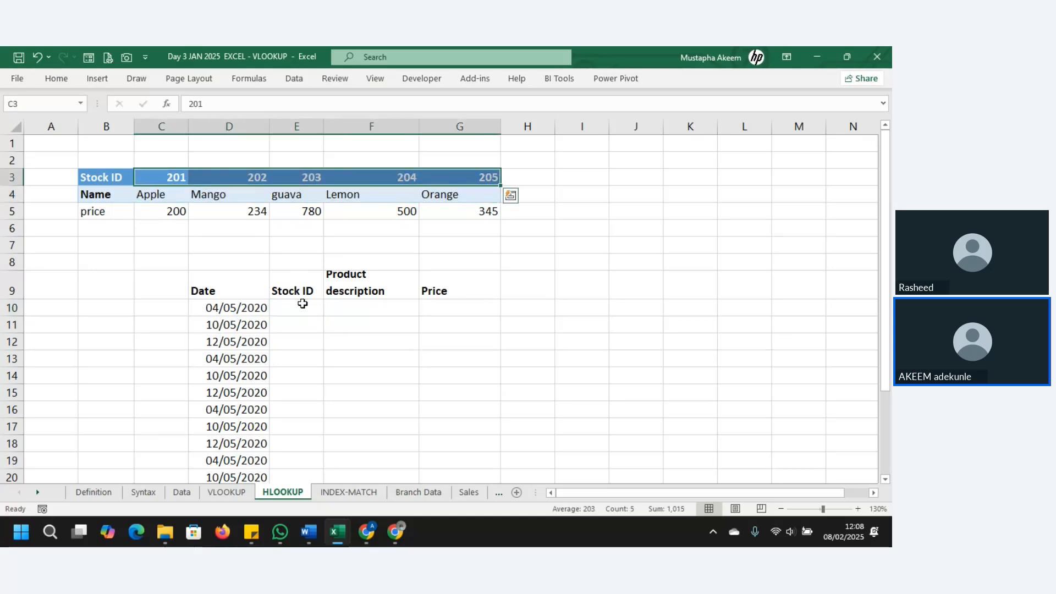
click(302, 304)
click(365, 311)
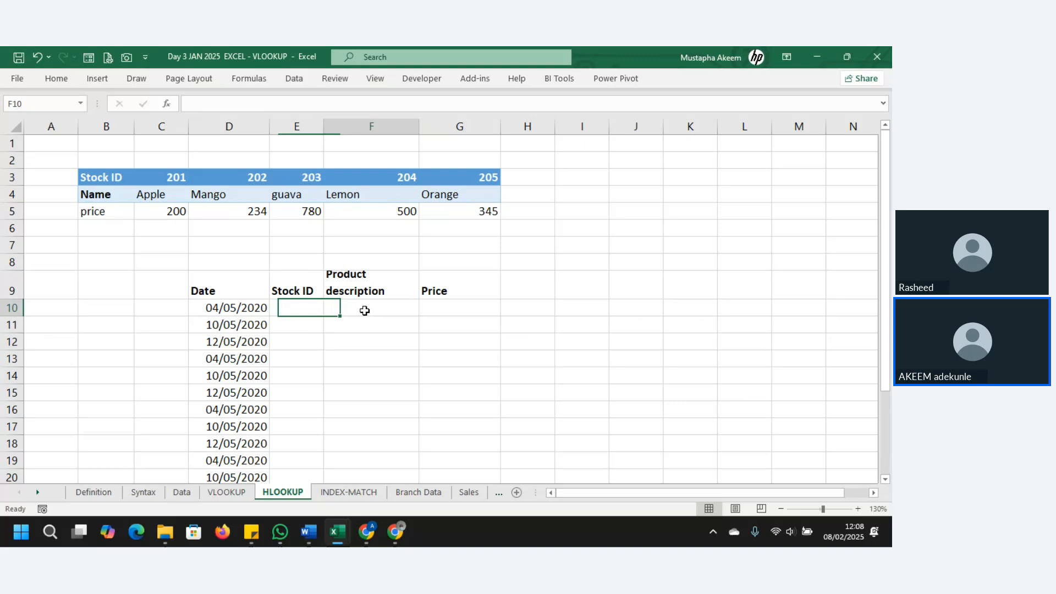
click(438, 309)
click(306, 307)
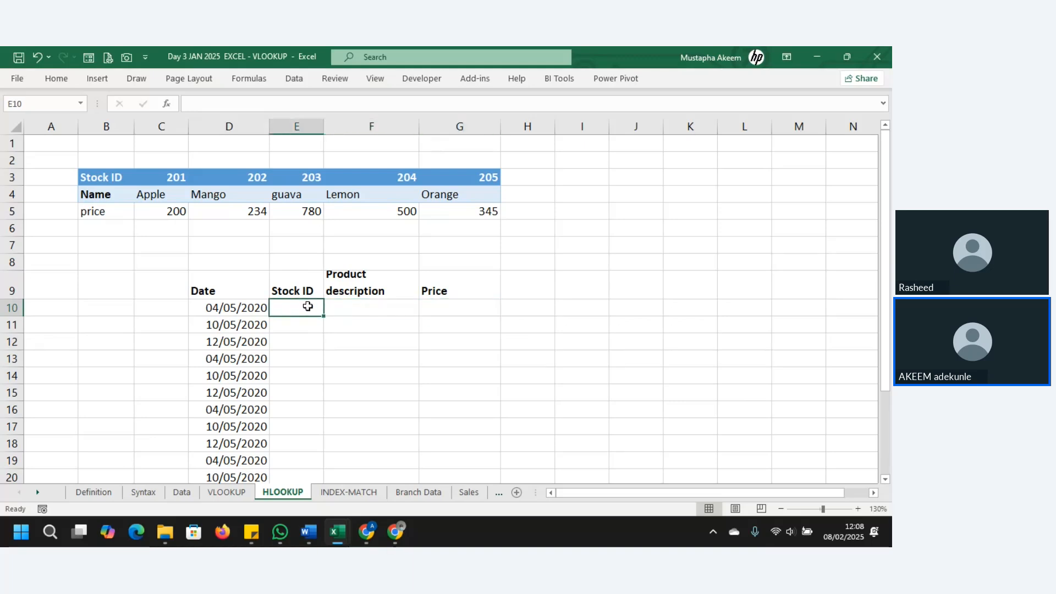
Select the empty Stock ID cells E10:E25 beside the dates.
text(=)
key(Escape)
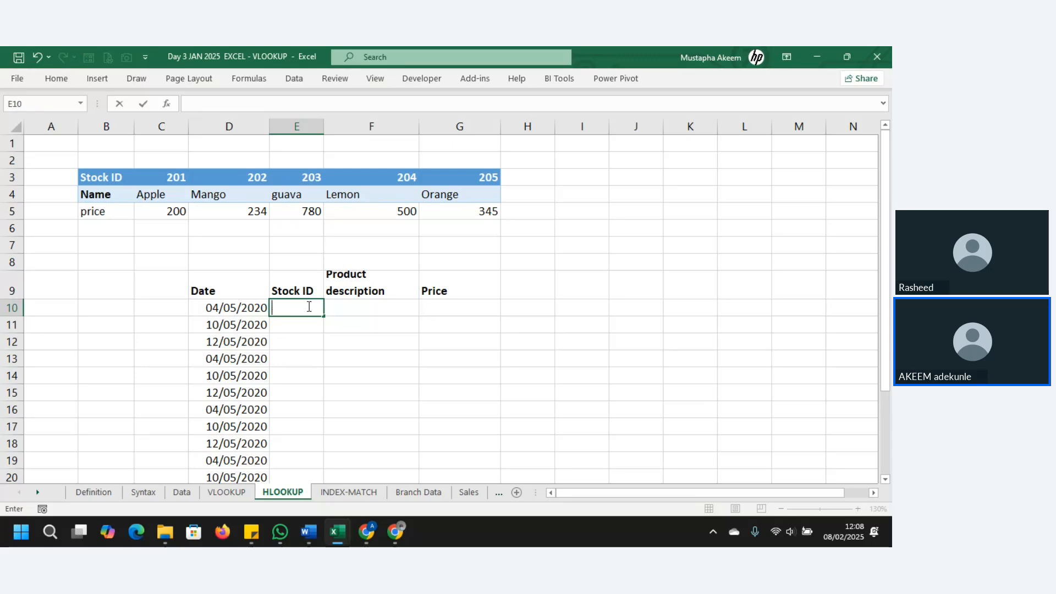
click(306, 342)
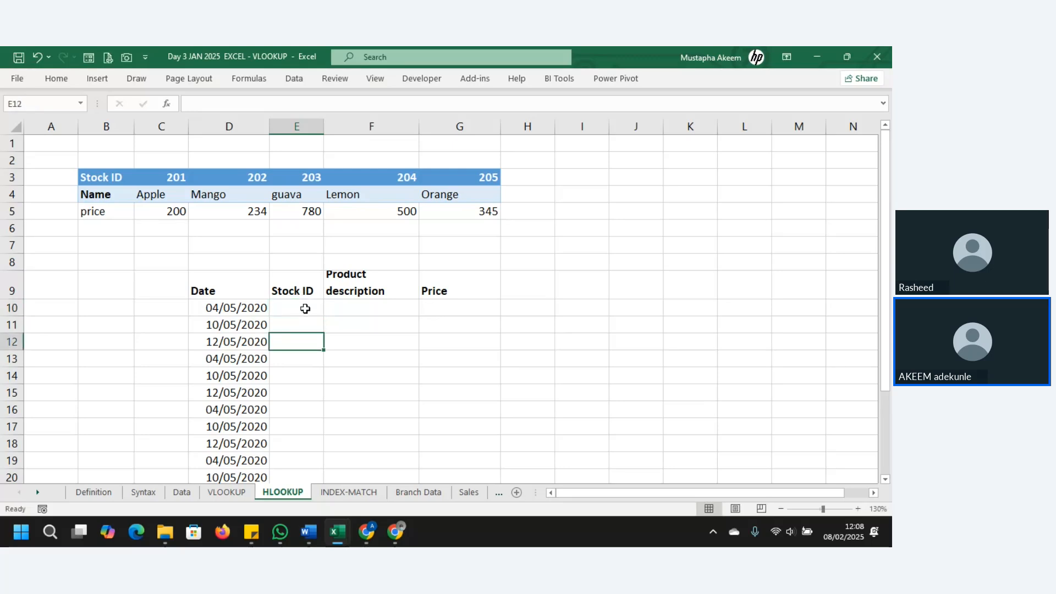
drag(304, 306, 295, 394)
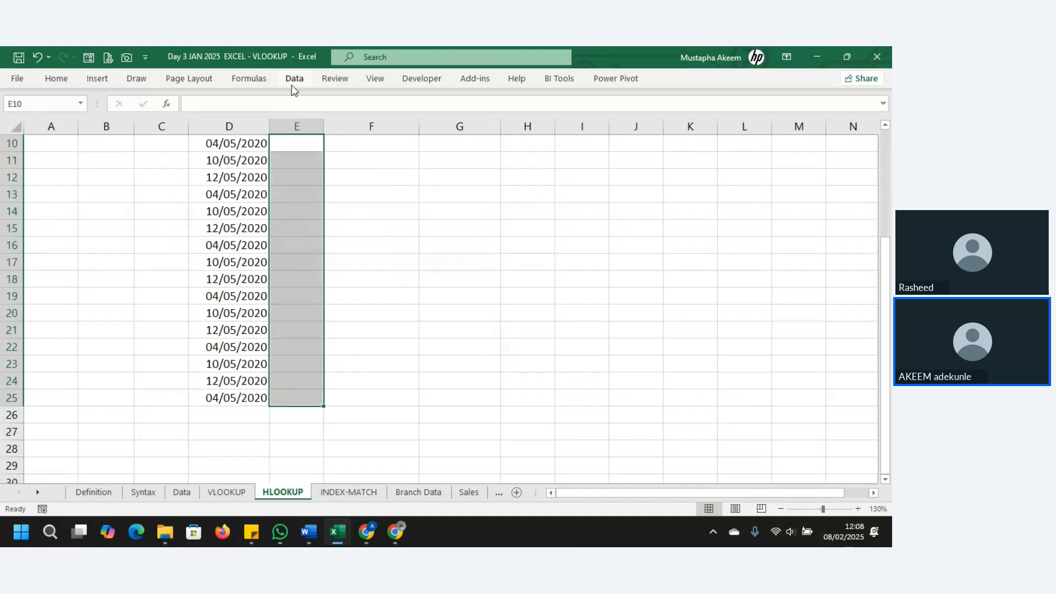
click(294, 81)
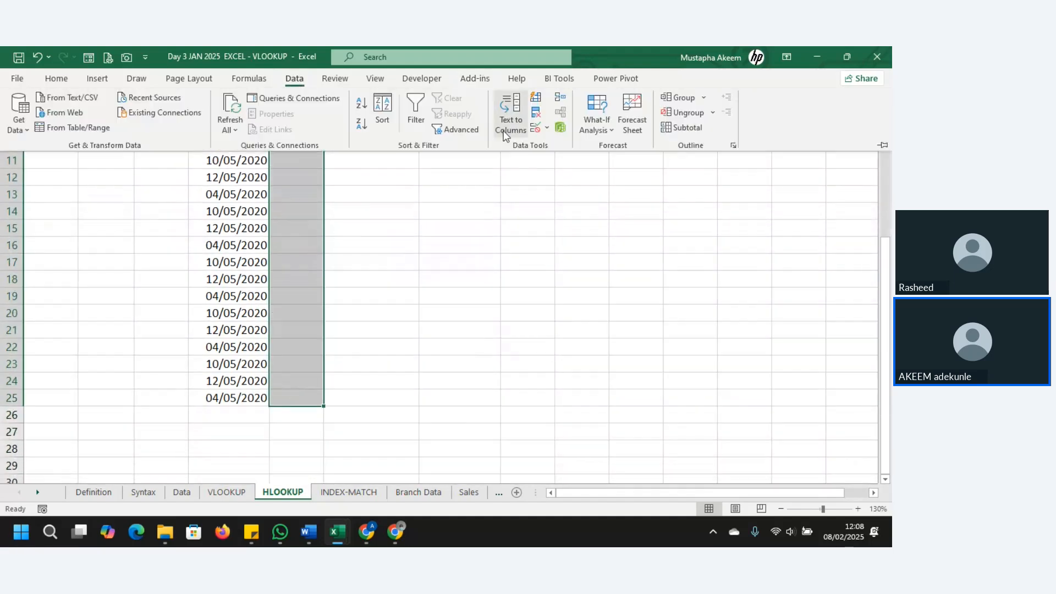
click(503, 130)
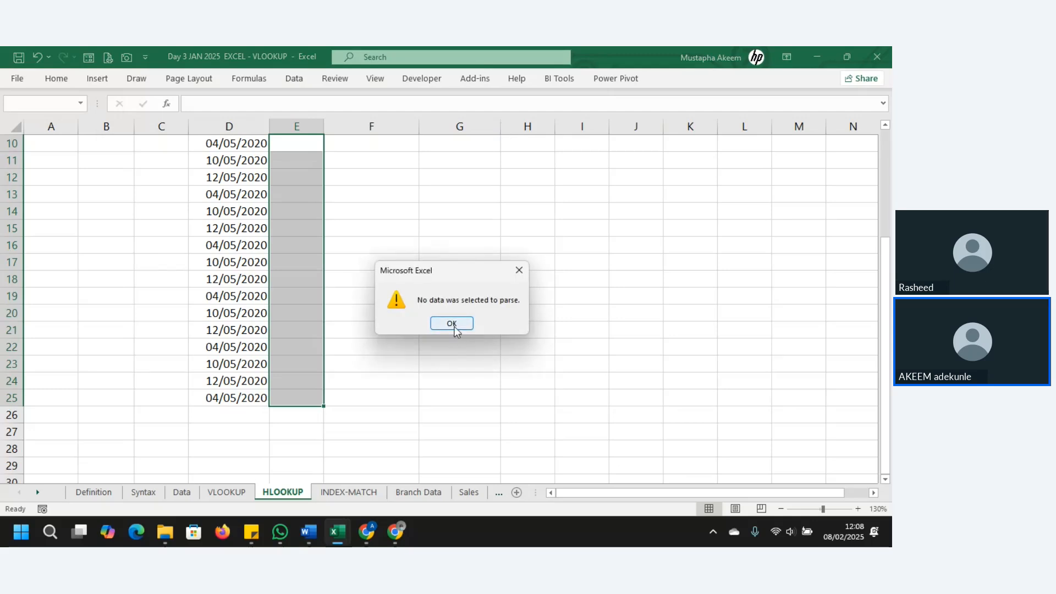
click(451, 324)
Apply list data validation with an in-cell dropdown to E10:E25, using =$C$3:$I$3 as the source.
click(295, 80)
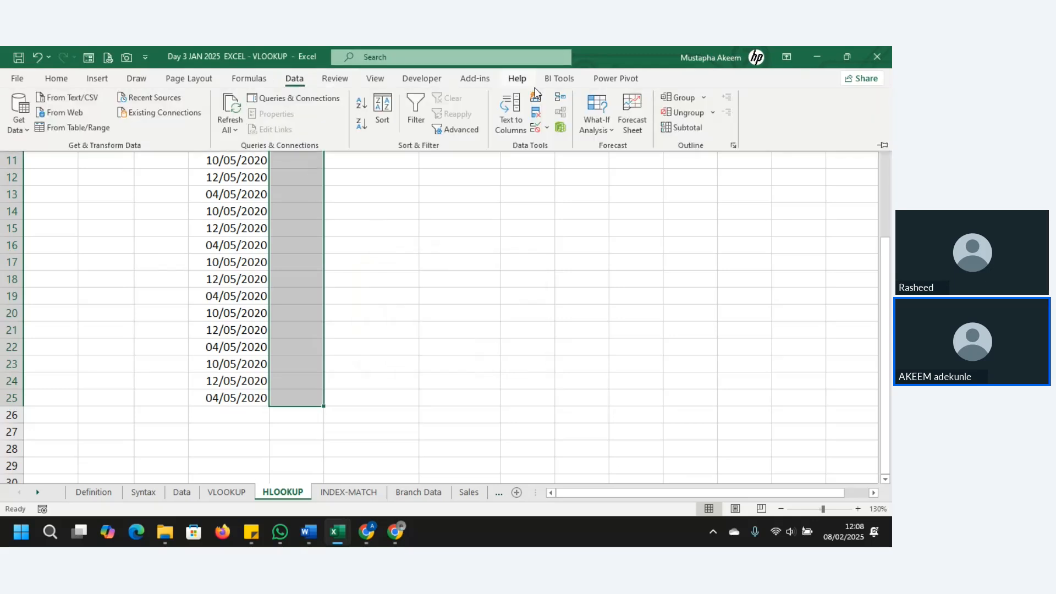
click(537, 127)
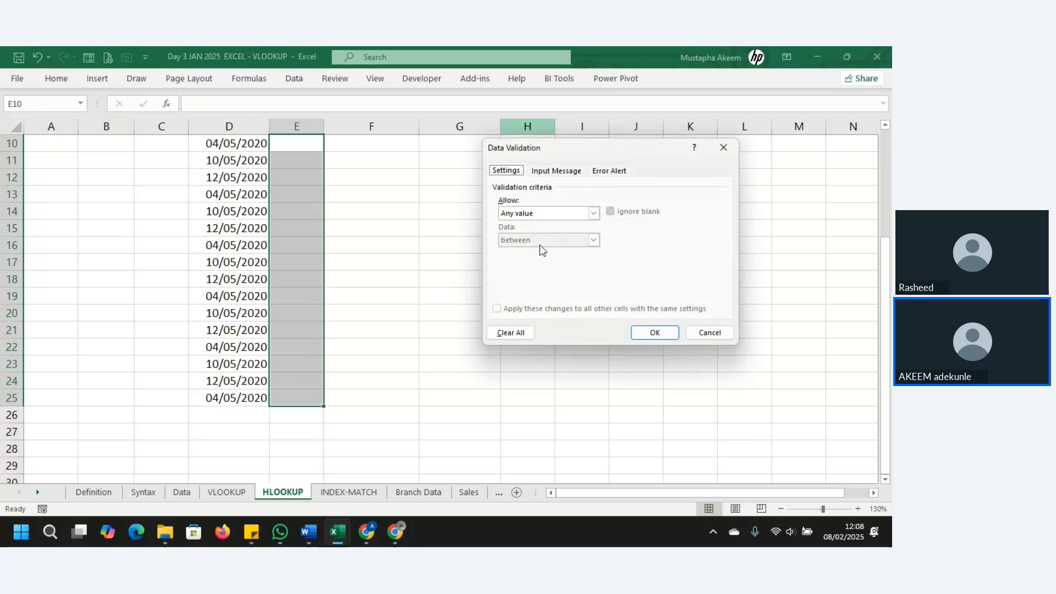
click(593, 215)
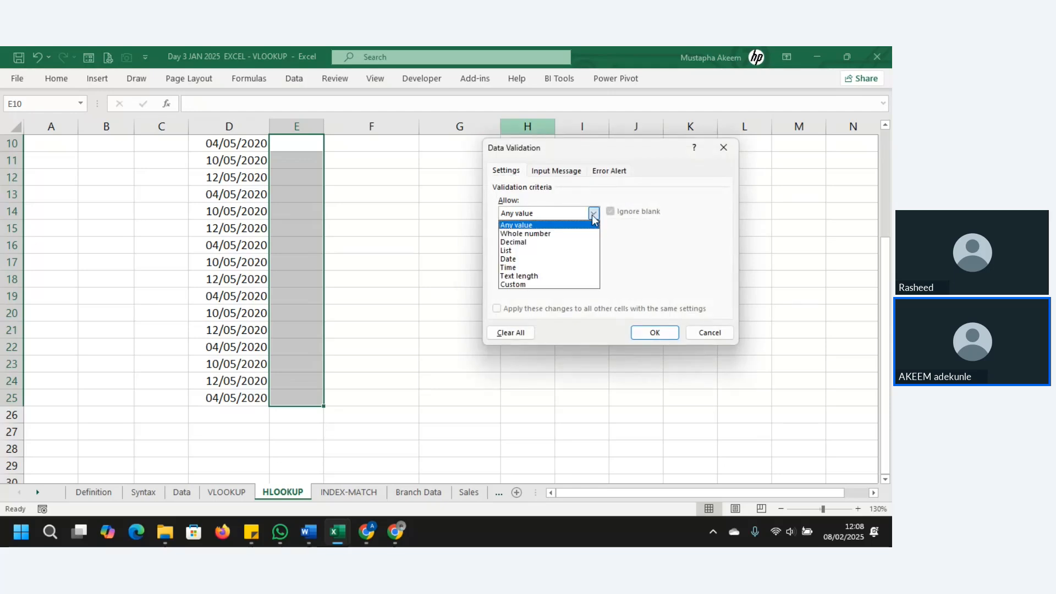
click(529, 252)
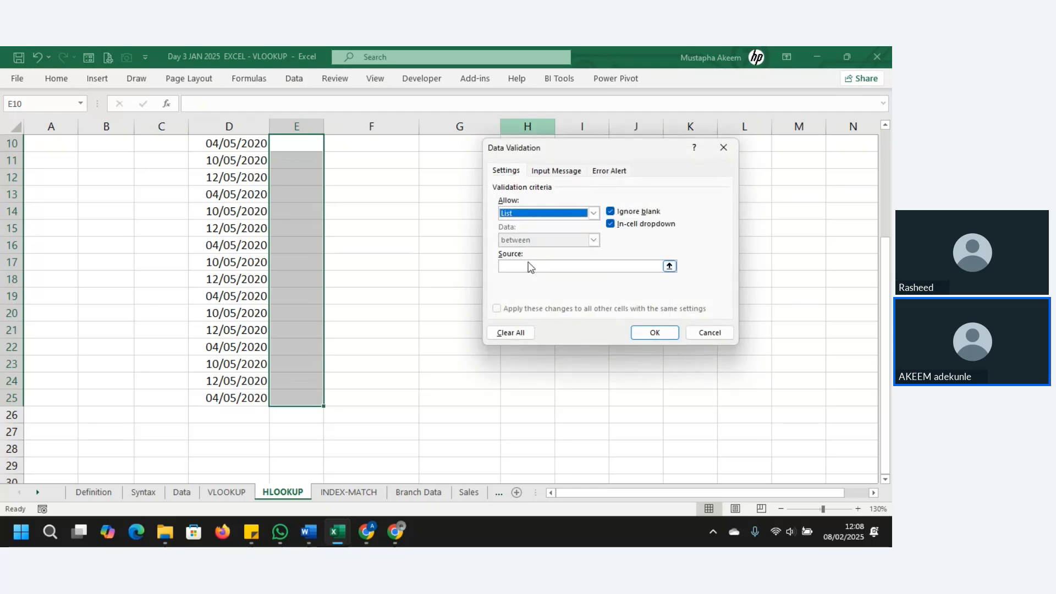
click(530, 267)
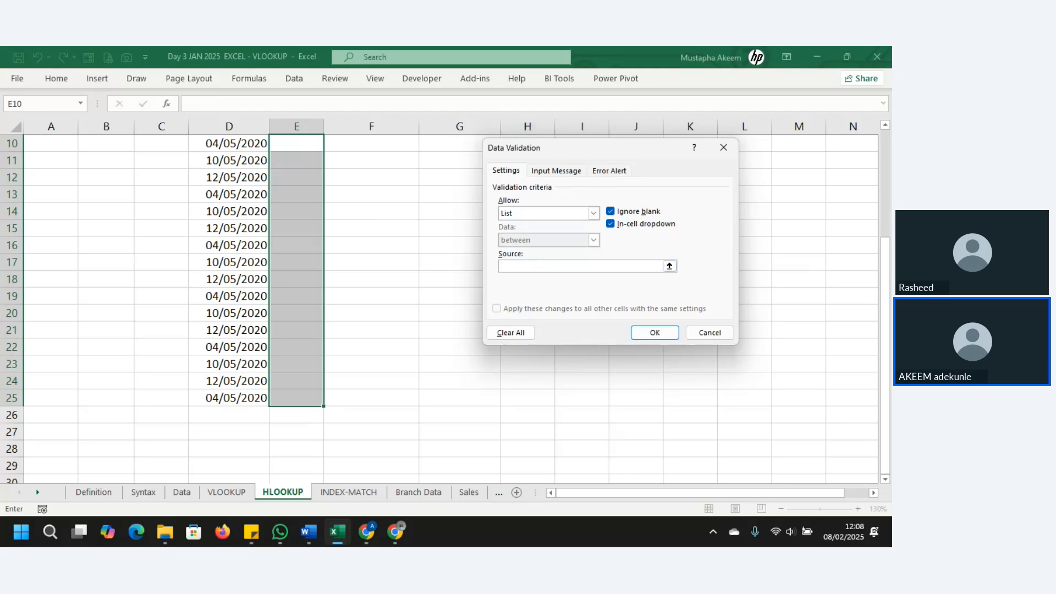
drag(885, 322, 869, 220)
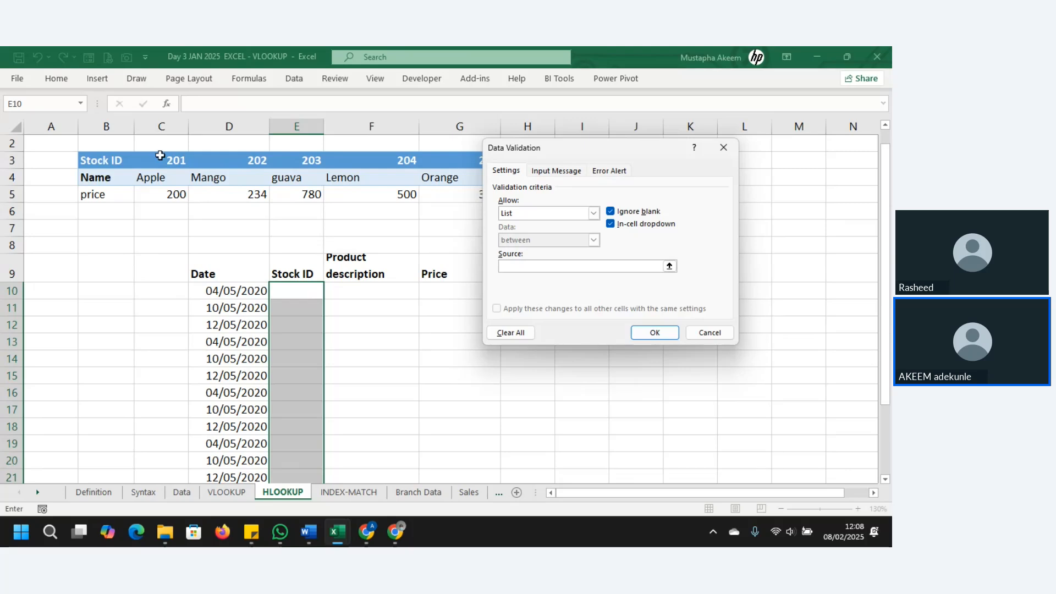
drag(161, 156, 576, 167)
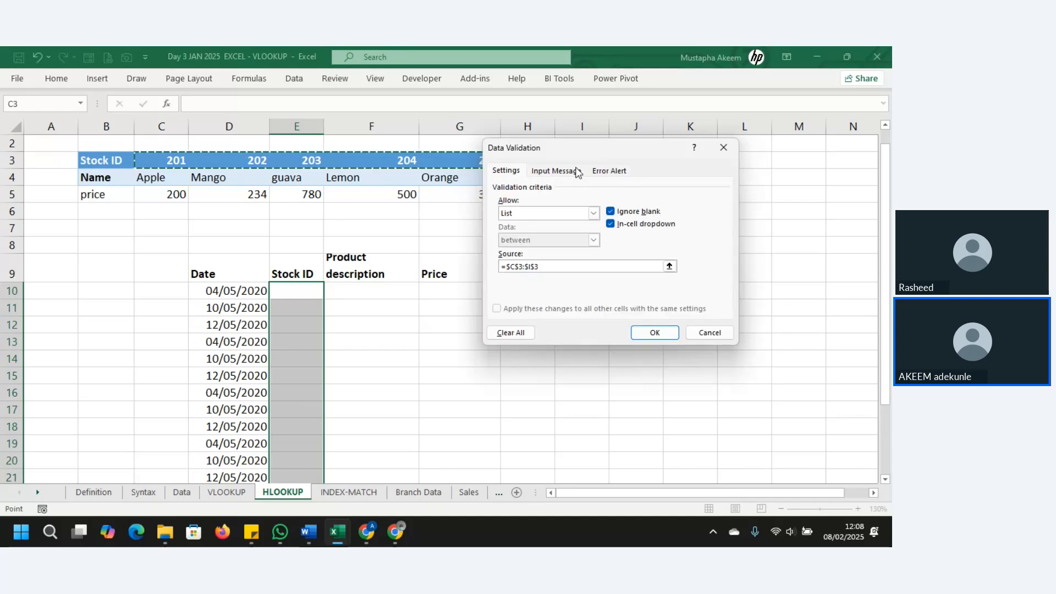
click(654, 333)
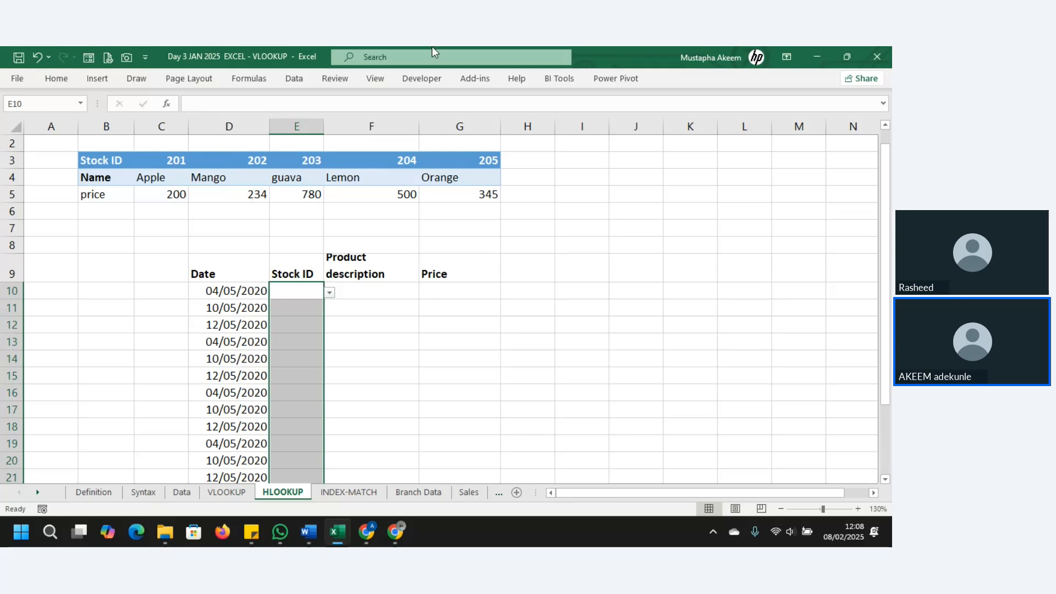
Set the error alert style to Warning in the data validation of the Stock ID cells E10:E25.
click(294, 78)
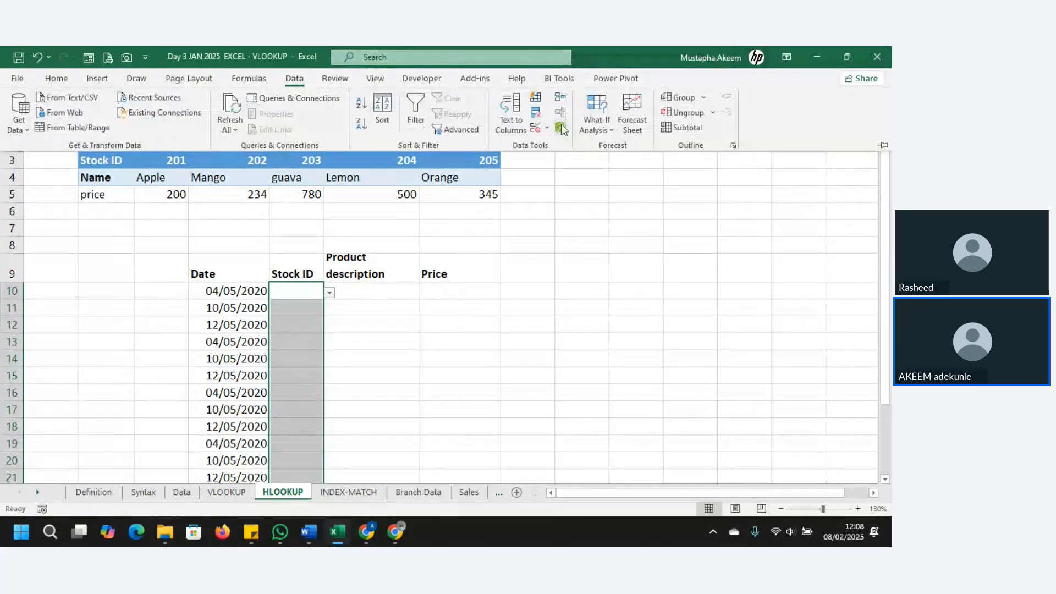
click(535, 128)
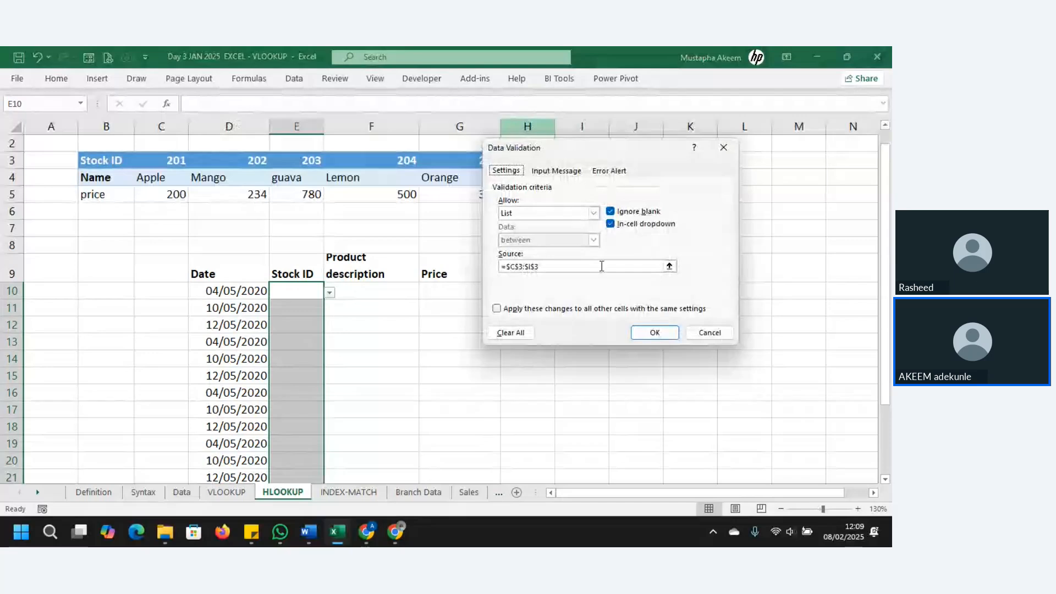
click(609, 172)
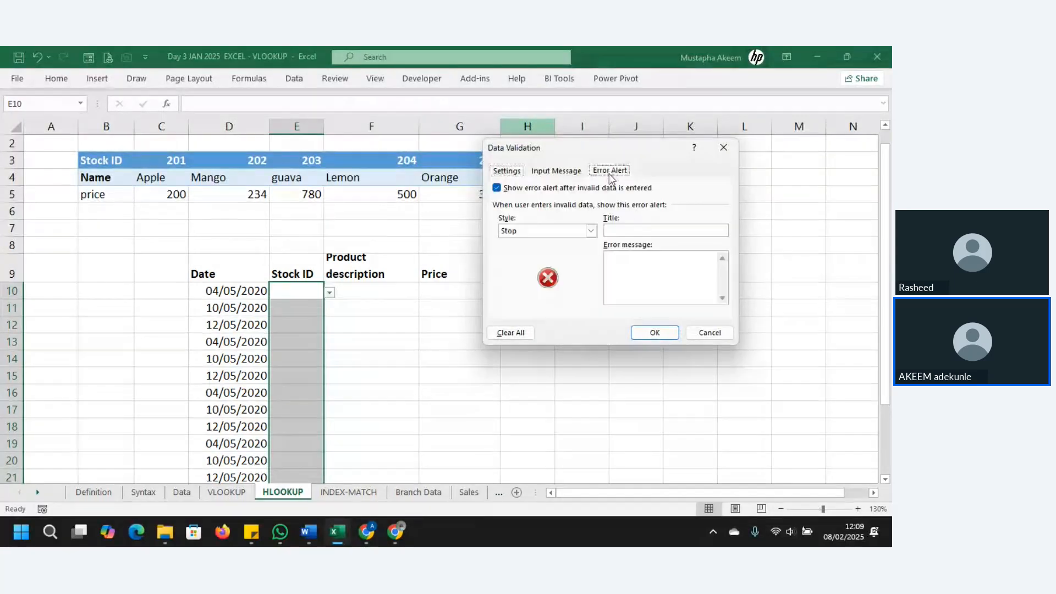
click(591, 231)
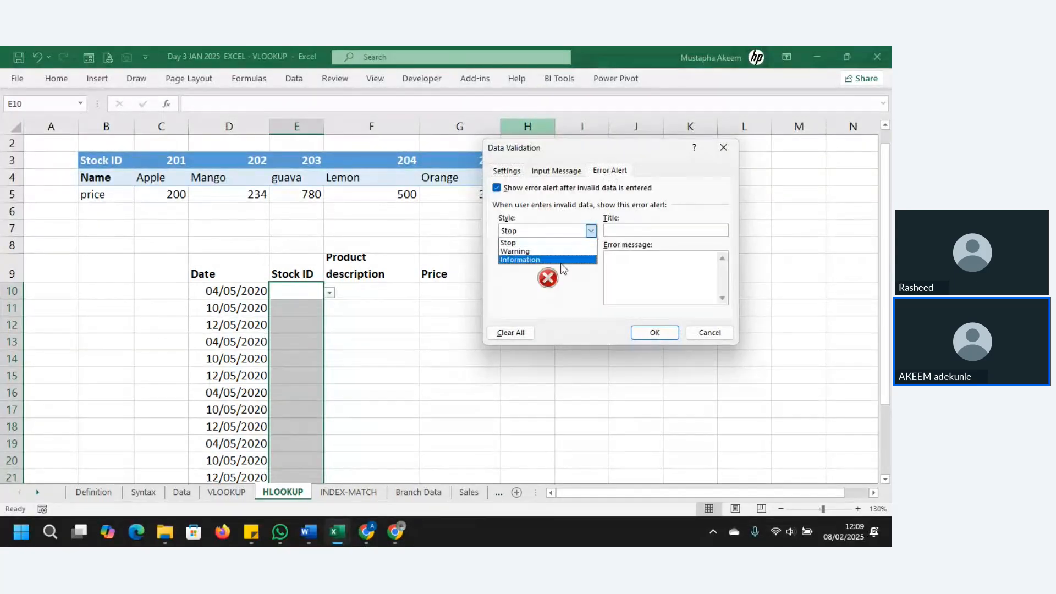
click(545, 253)
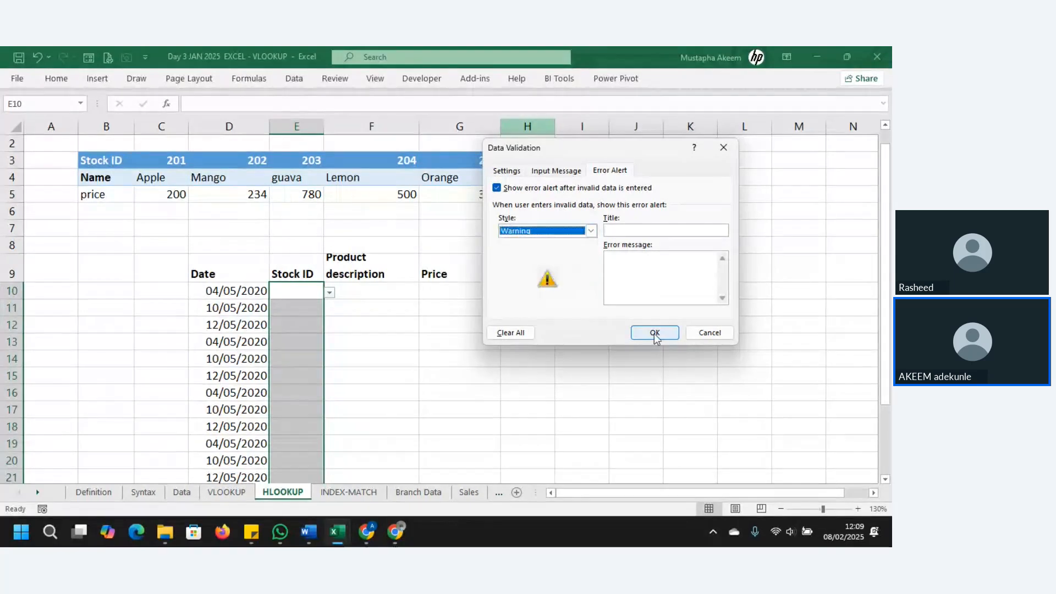
click(654, 333)
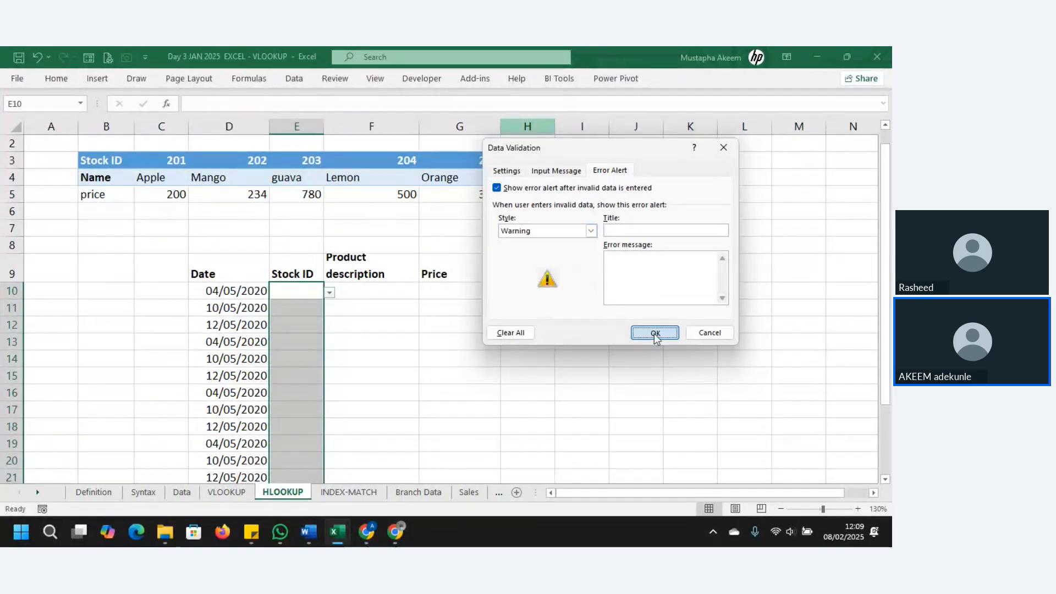
Choose Stock ID 203 from the dropdown in E10.
click(306, 289)
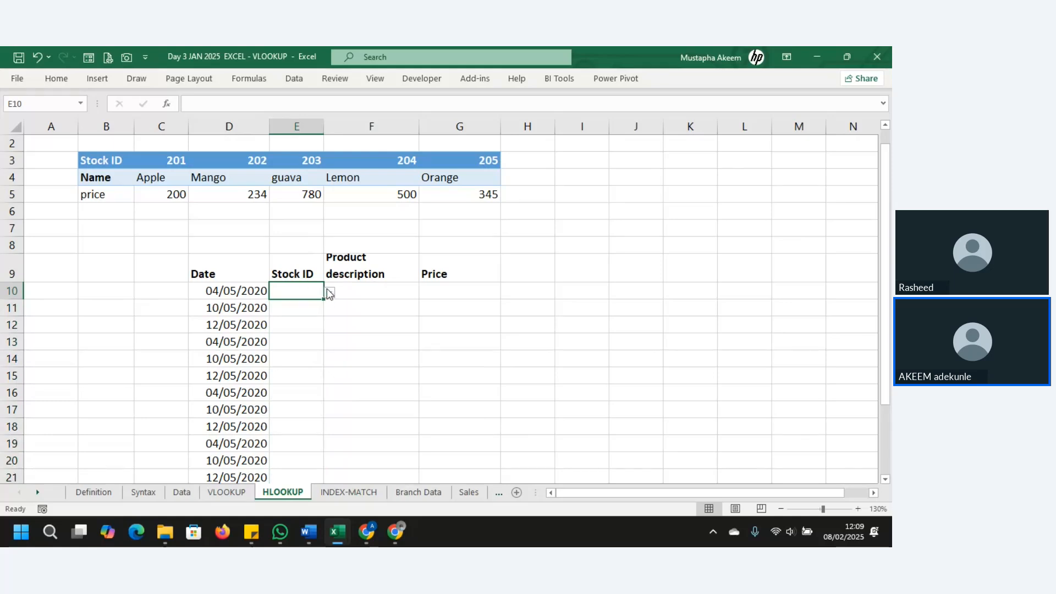
click(329, 292)
click(278, 328)
Enter =HLOOKUP(E10,B3:G5,2,FALSE) in F10 to return the product description for the Stock ID.
click(367, 293)
text(=hloo)
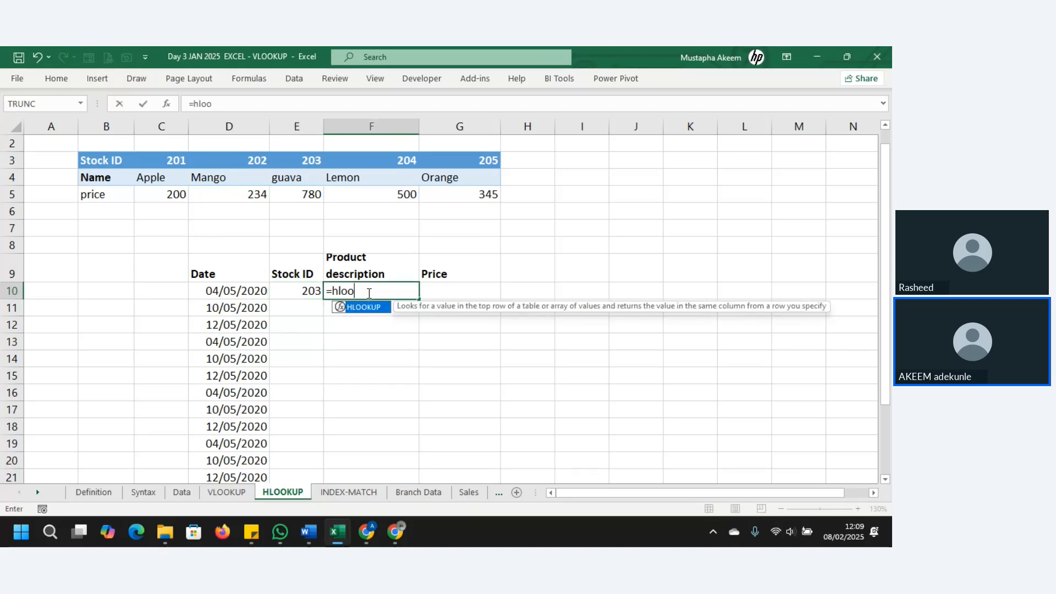
key(Tab)
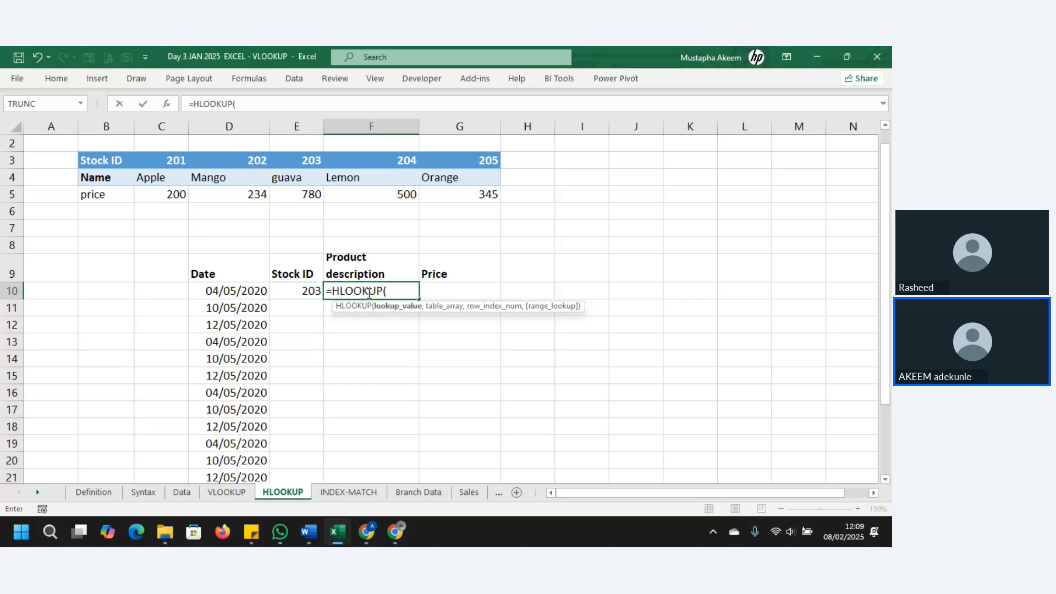
click(295, 289)
text(,)
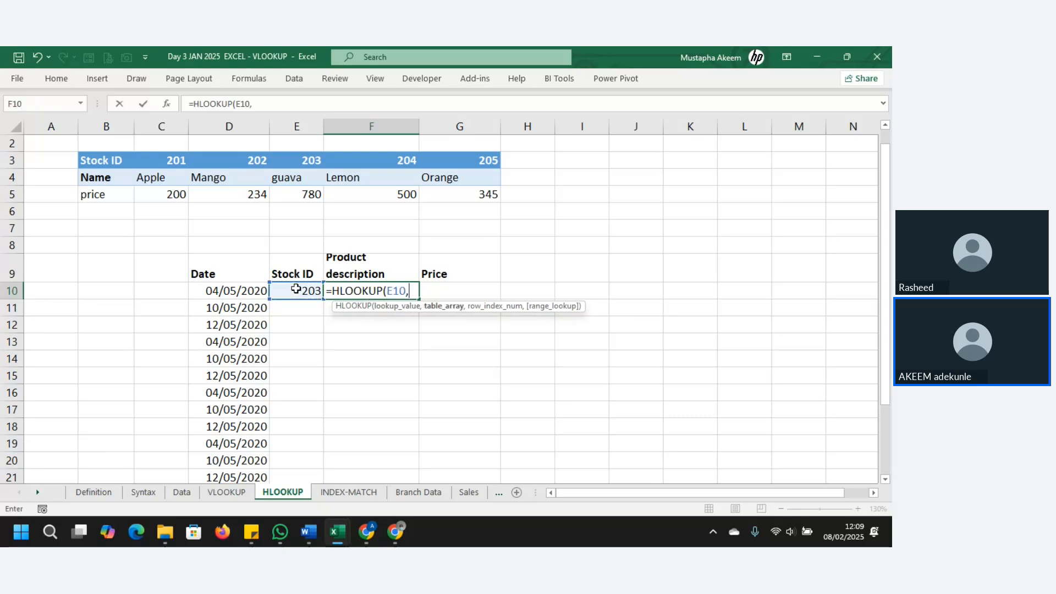
click(103, 162)
drag(103, 161, 491, 199)
text(,2,)
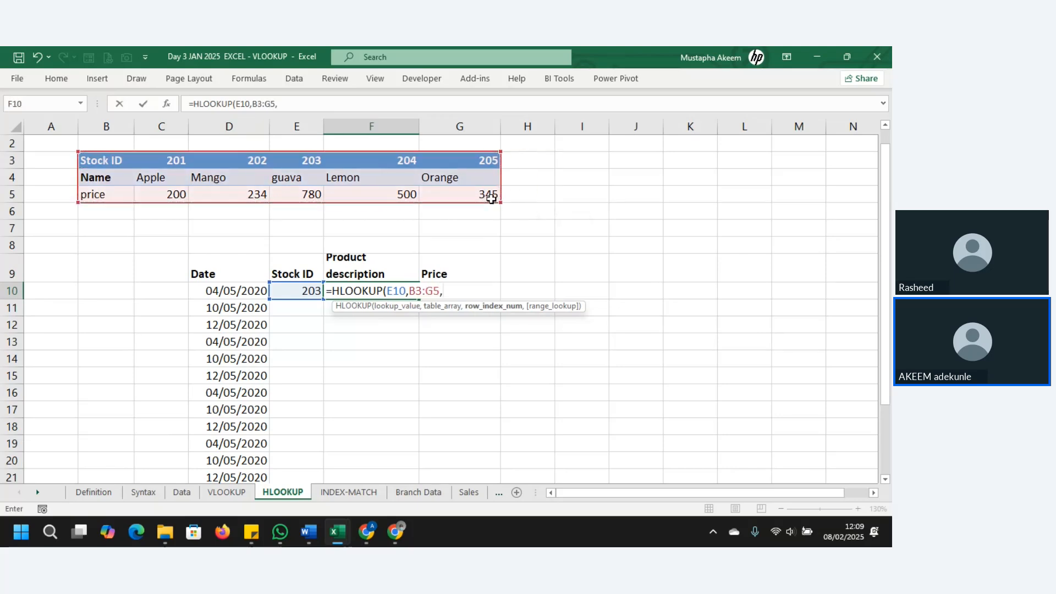
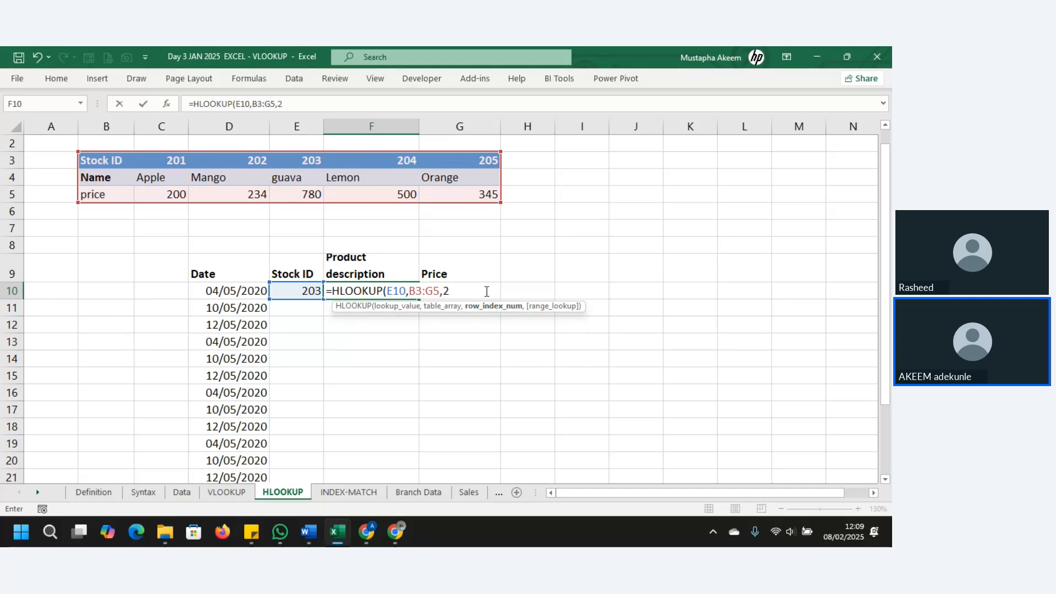
text(,)
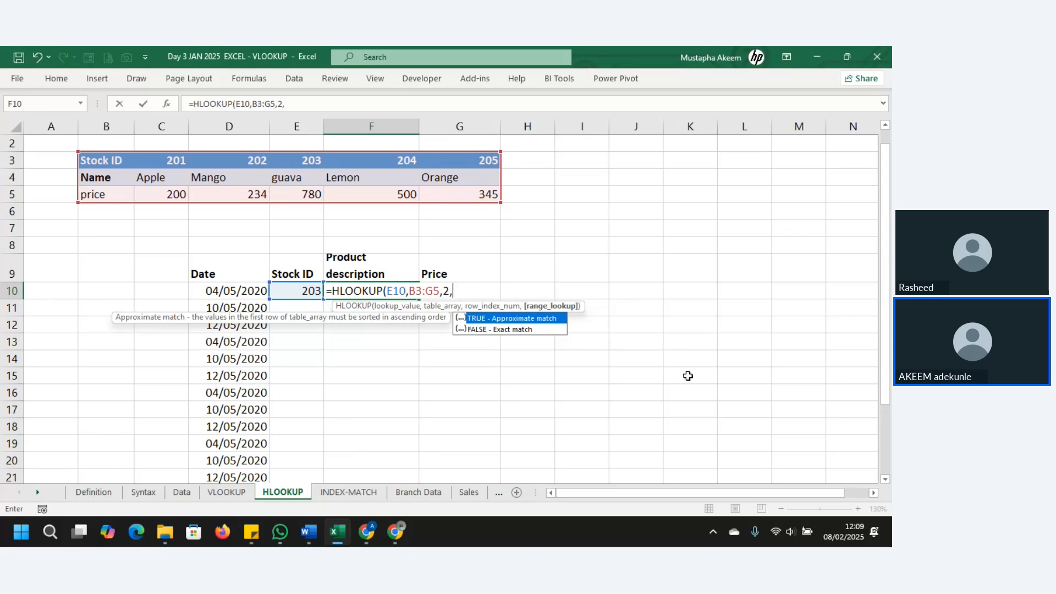
double_click(501, 330)
text())
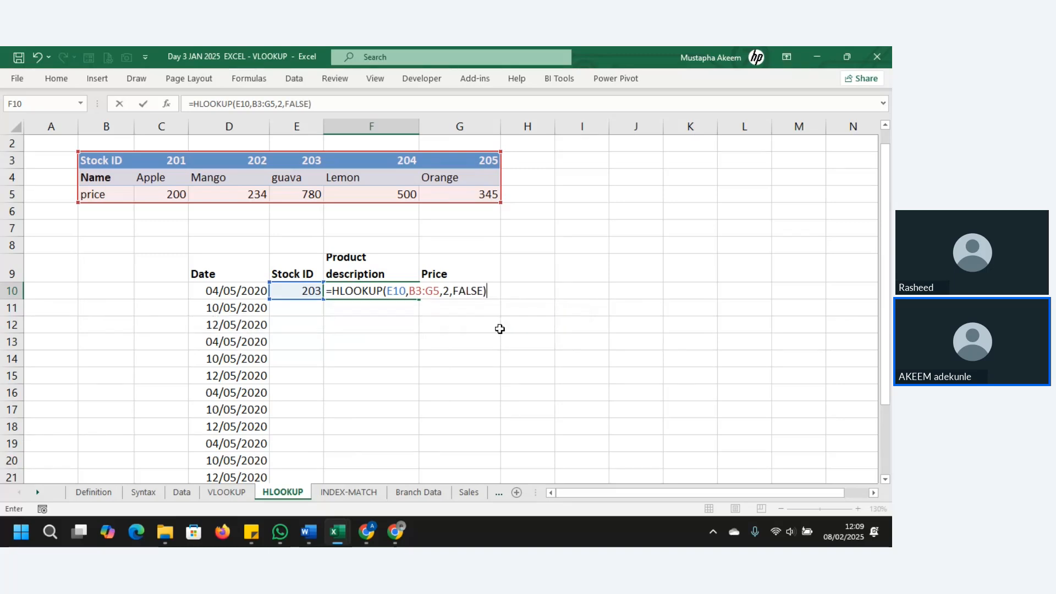
key(Return)
Change the lookup value in F10's HLOOKUP formula to the row-locked reference E$10.
click(368, 291)
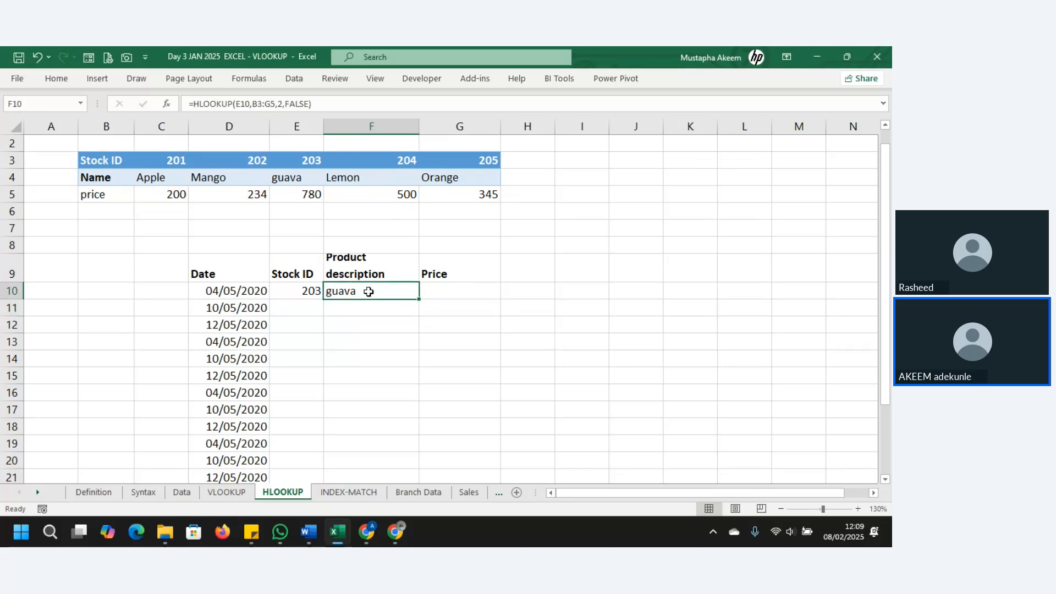
double_click(369, 292)
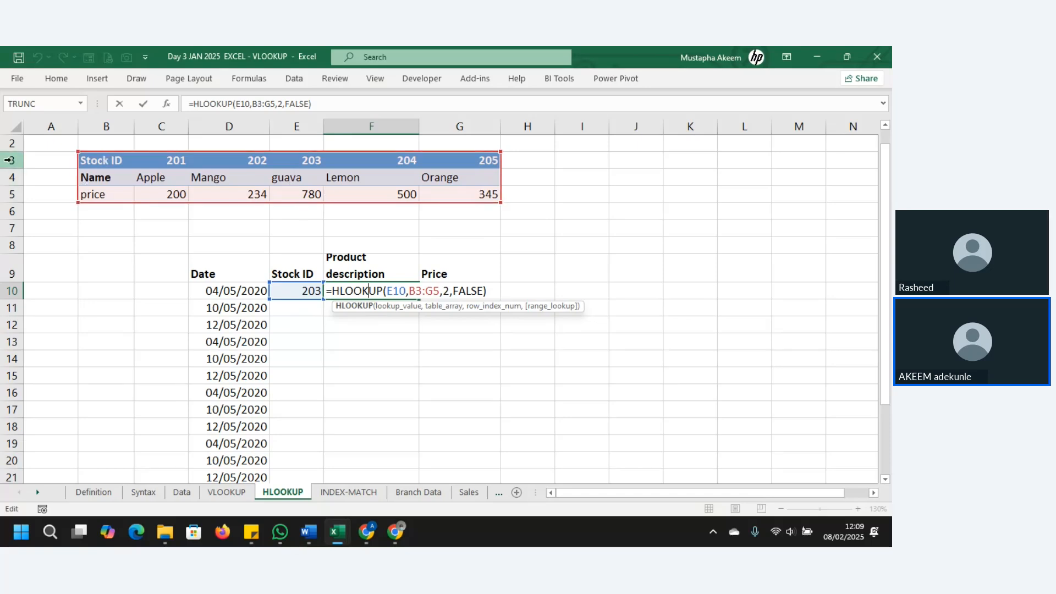
click(396, 291)
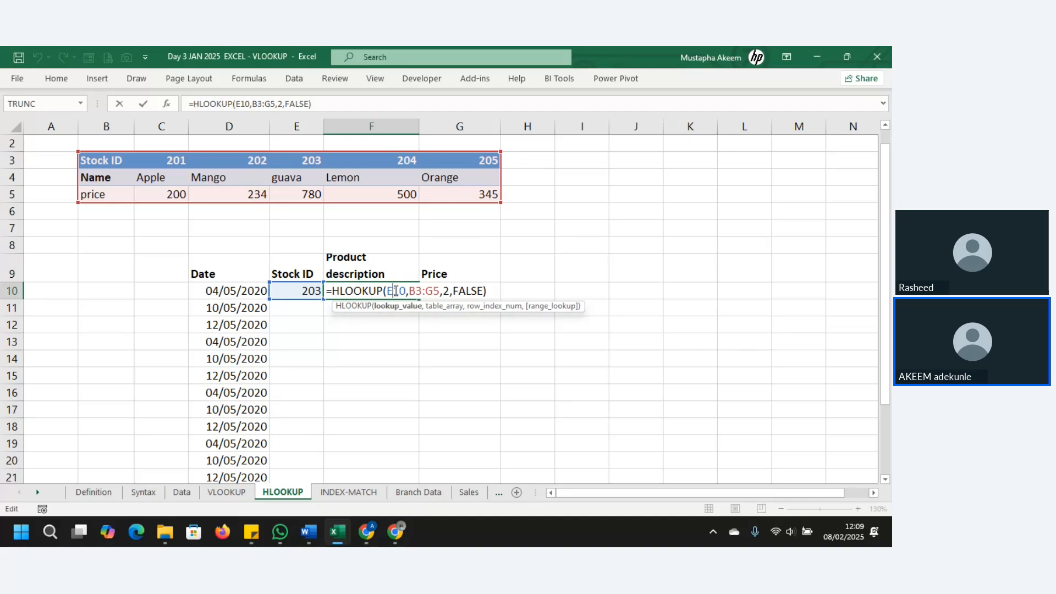
key(F4)
key(F4)
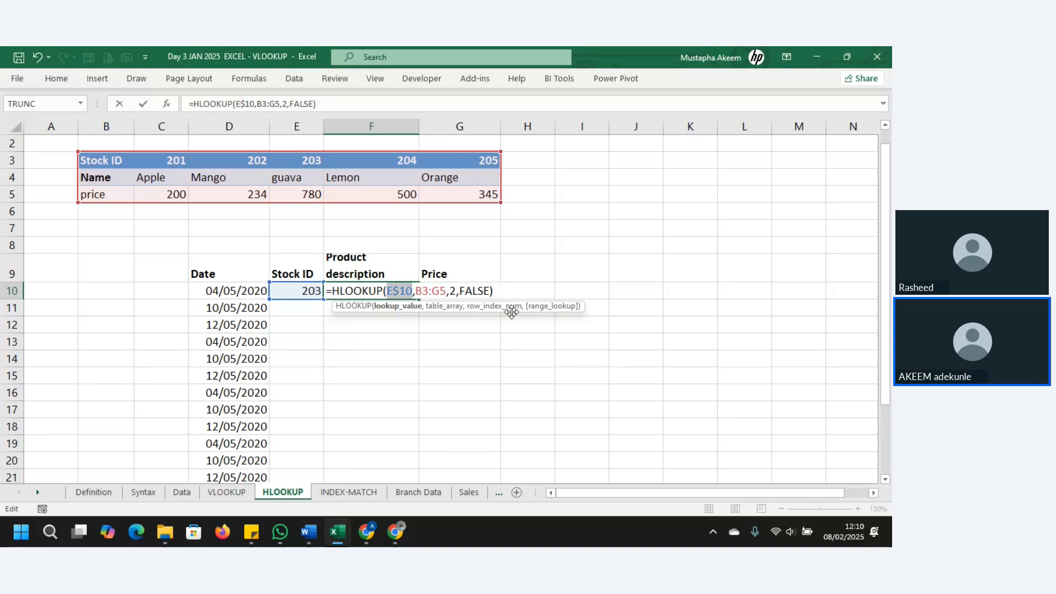
Make the table array in F10's formula absolute as $B$3:$G$5 and fill the formula down to F17.
click(447, 290)
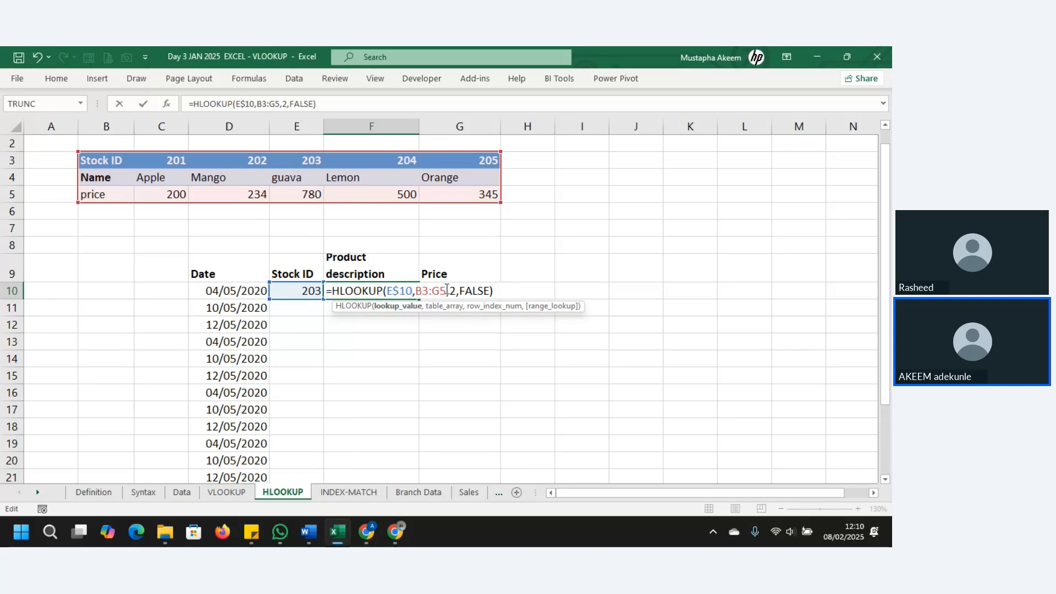
drag(447, 291, 418, 289)
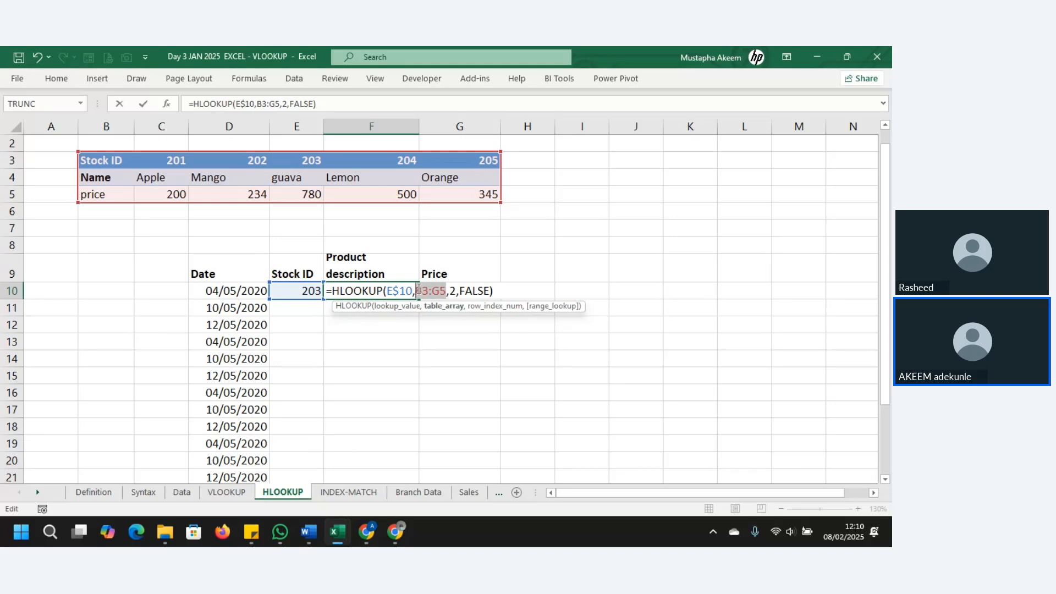
key(F4)
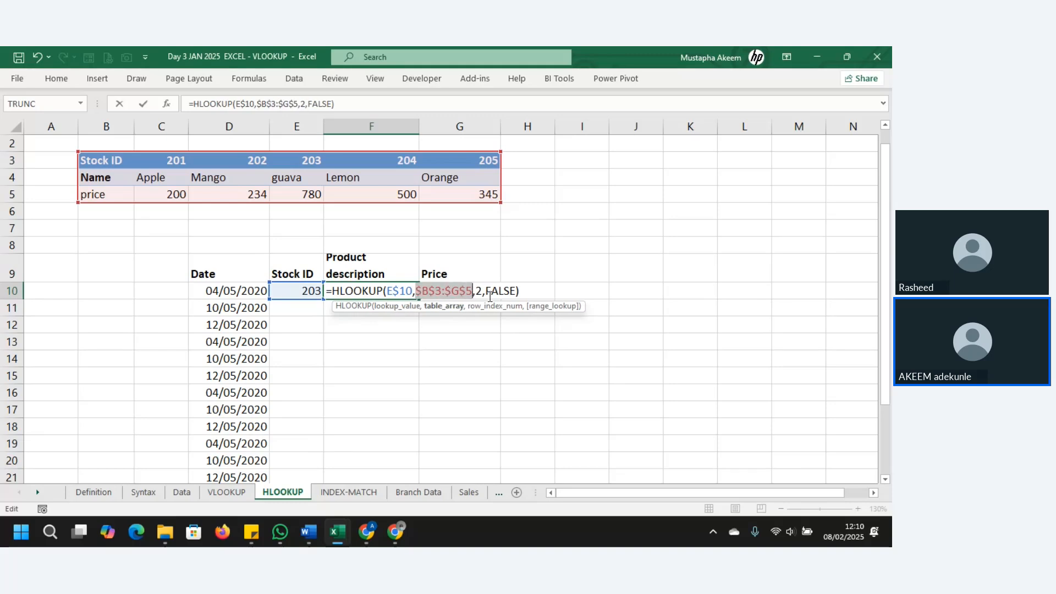
key(Return)
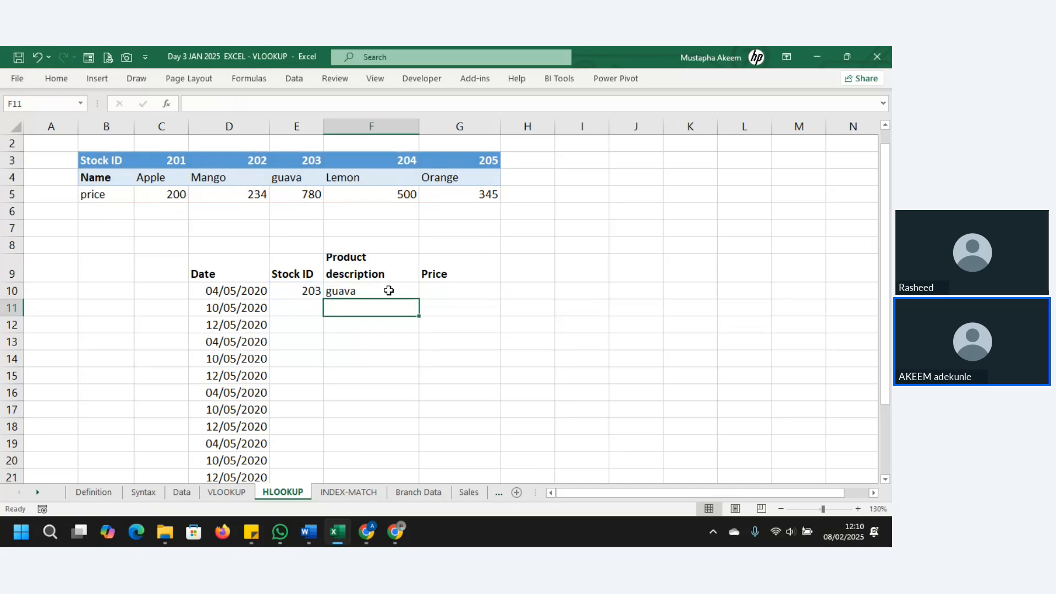
click(375, 294)
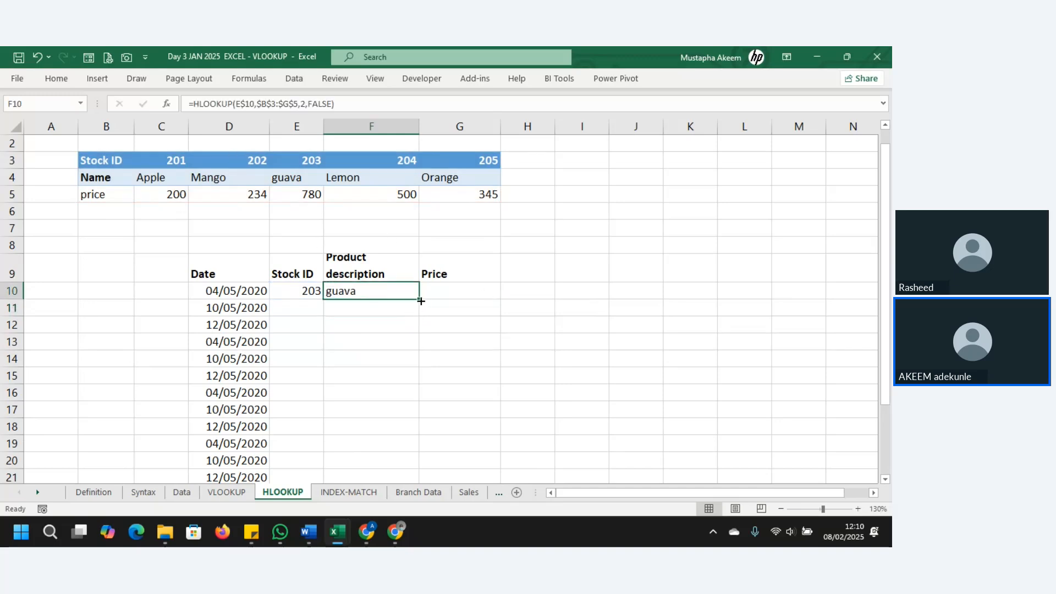
drag(418, 300, 423, 414)
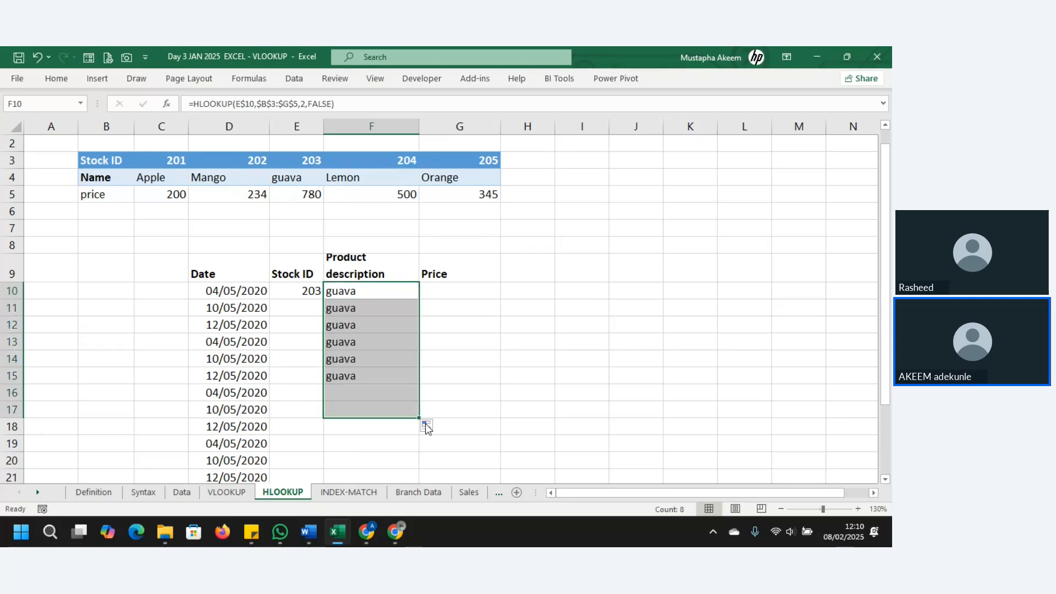
Change the lookup value in F10's HLOOKUP formula to the column-locked reference $E10.
click(372, 294)
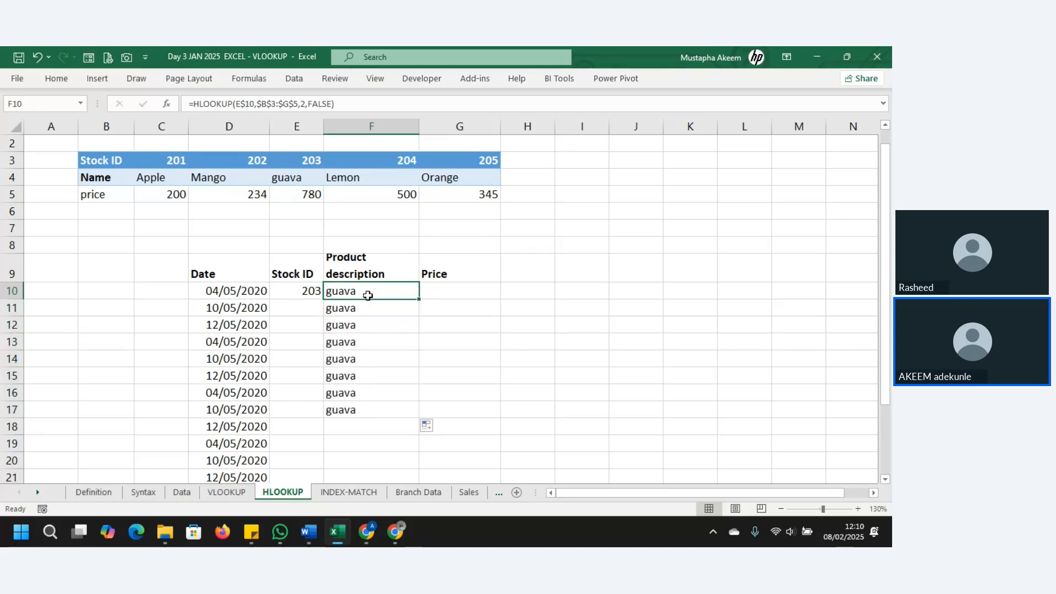
double_click(367, 296)
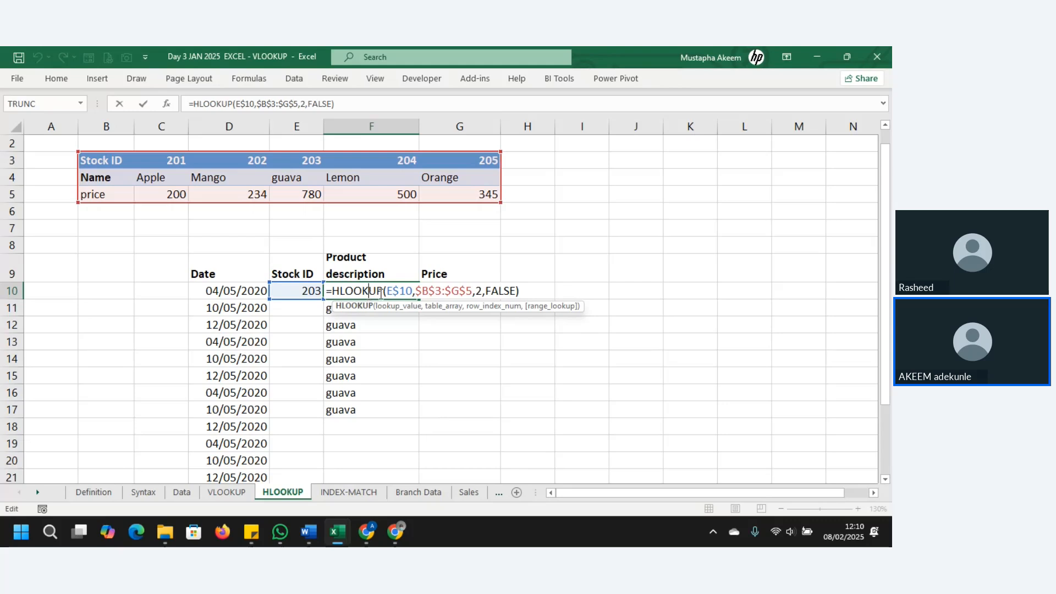
click(403, 292)
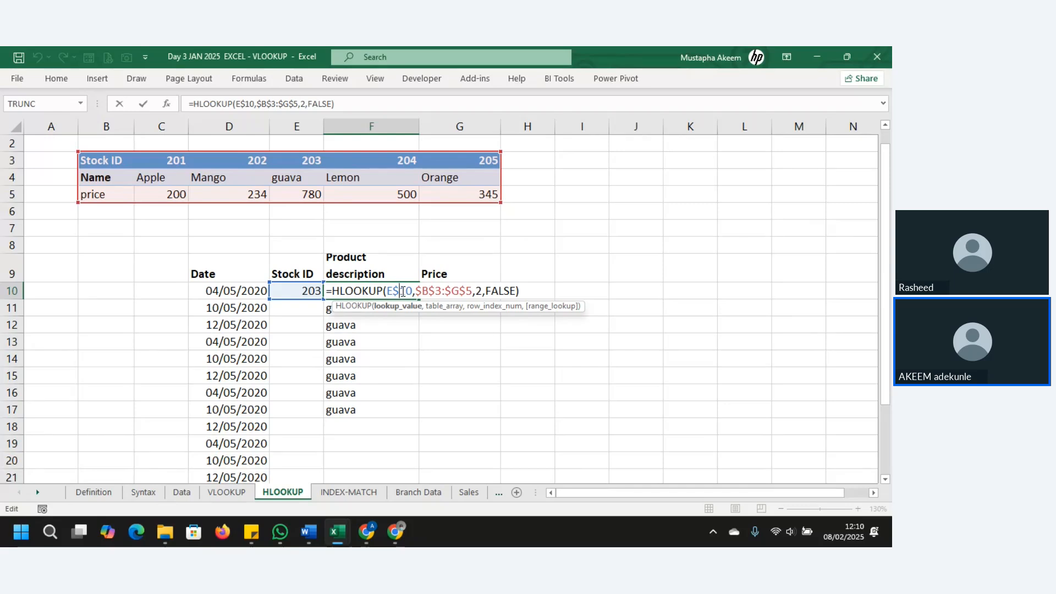
key(BackSpace)
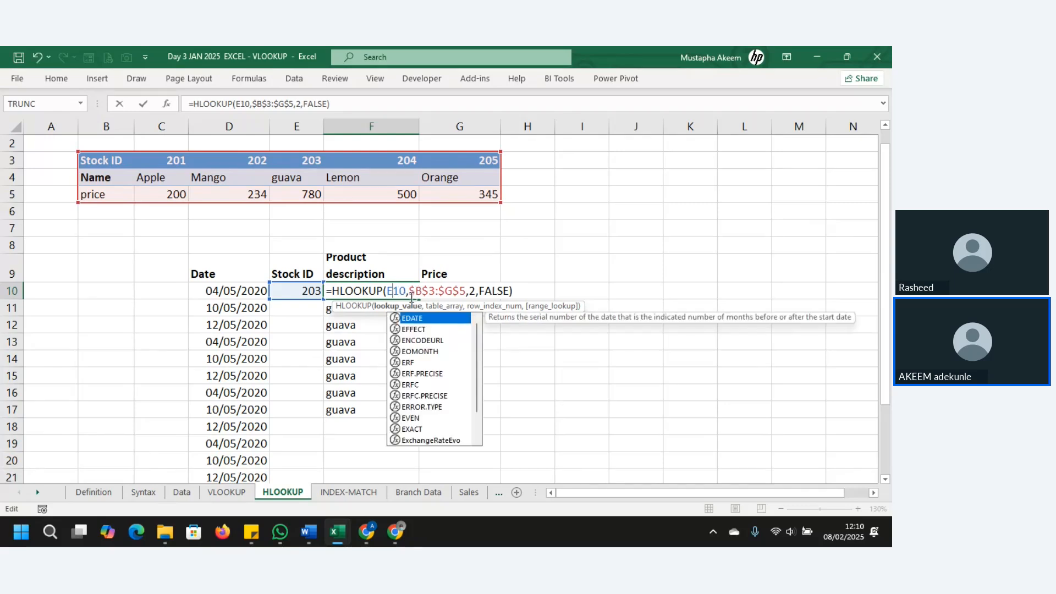
key(F4)
key(F4)
key(F4)
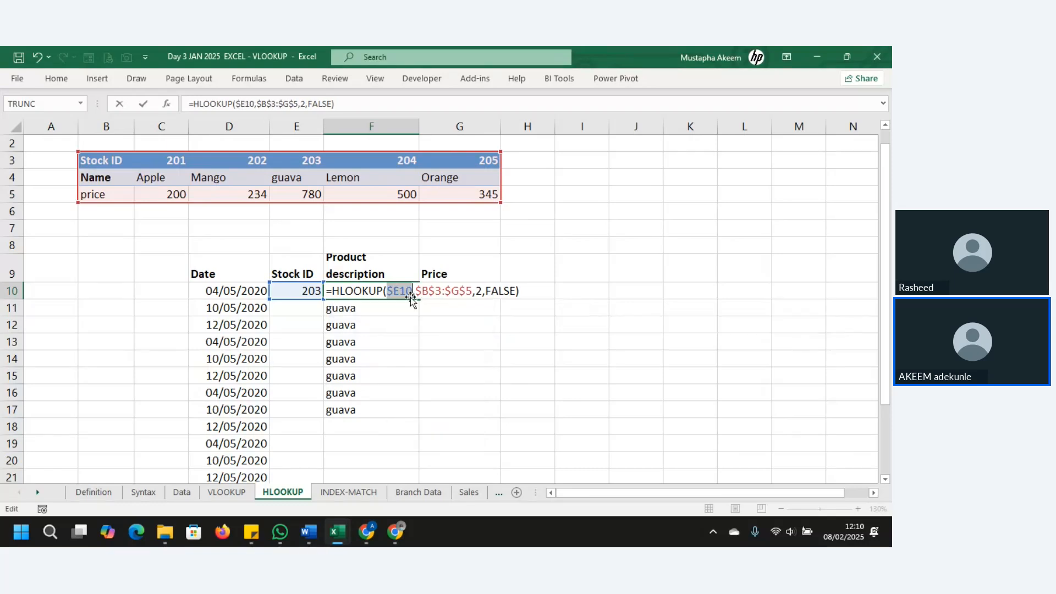
key(Return)
Fill the corrected HLOOKUP formula from F10 down to F16.
click(406, 290)
drag(419, 298, 419, 308)
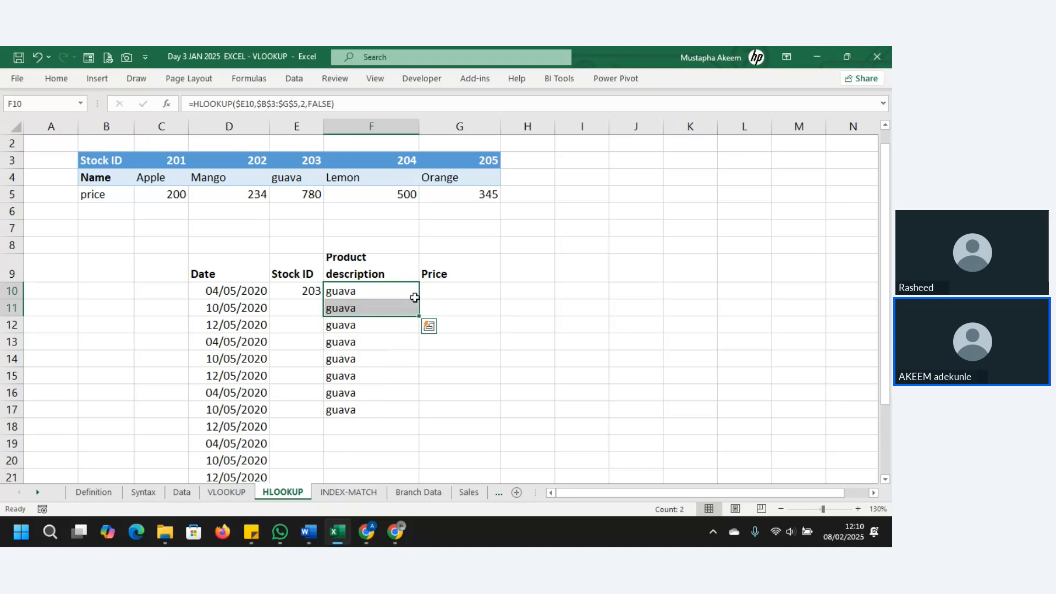
click(417, 298)
drag(419, 301, 419, 400)
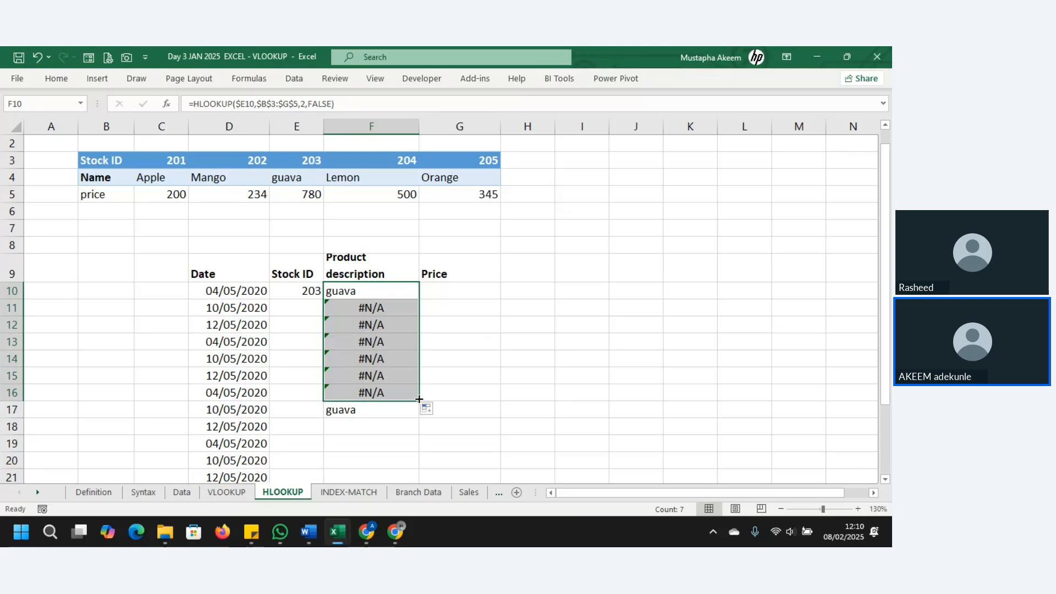
Choose Stock ID 204 from the dropdown in E11.
click(306, 313)
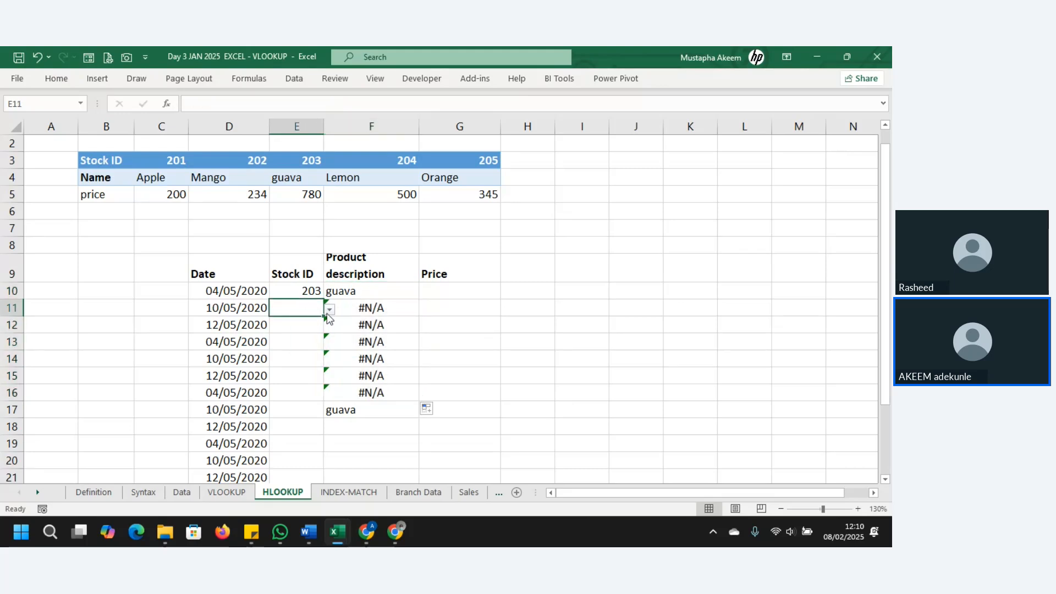
click(329, 309)
click(308, 354)
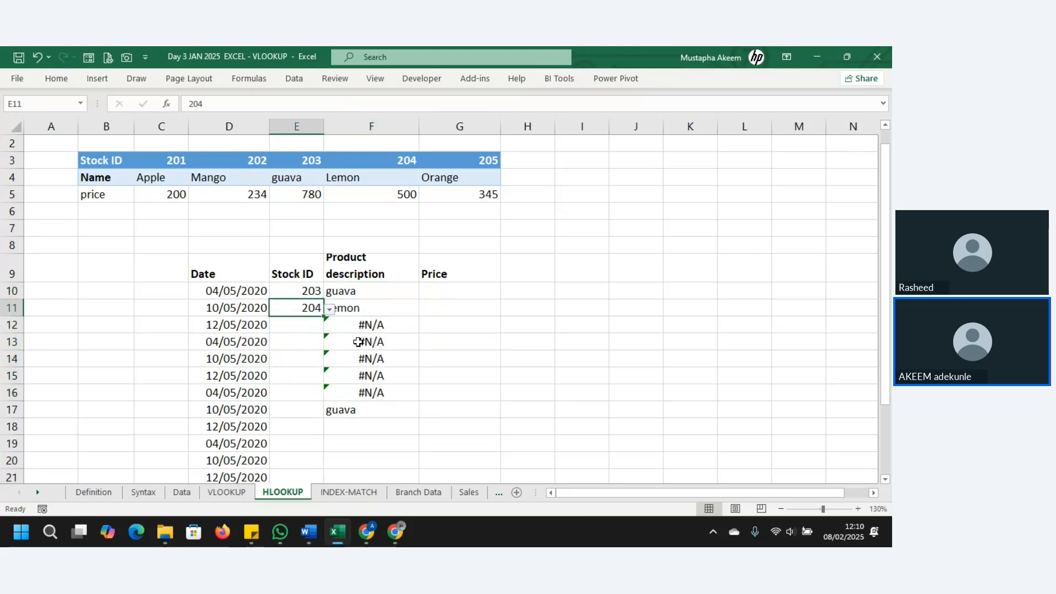
Wrap the HLOOKUP formula in F10 in IFERROR with an empty string "" as the value if error.
click(384, 309)
click(382, 292)
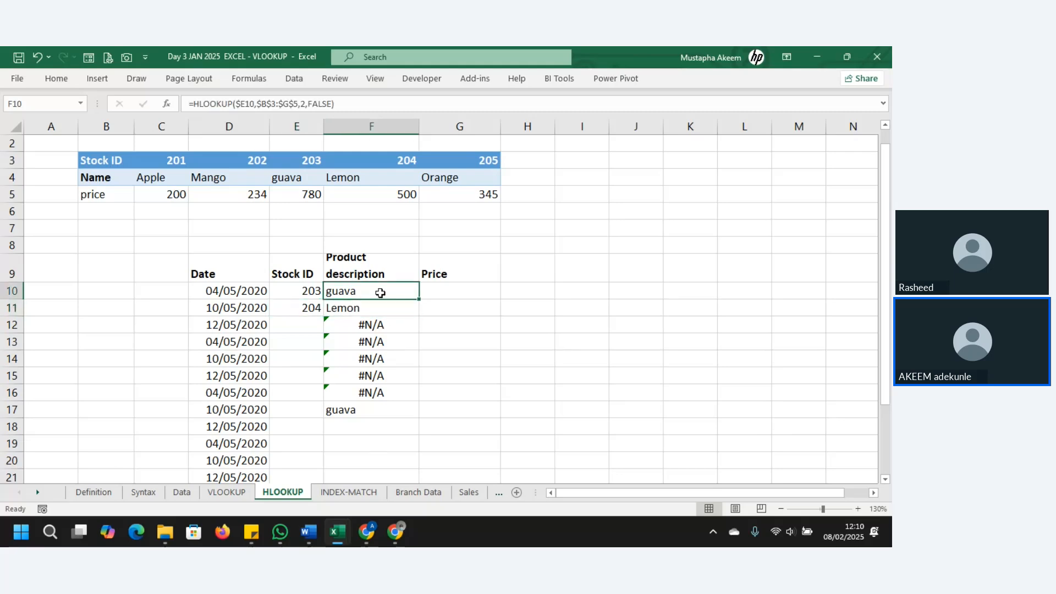
click(196, 104)
text(if)
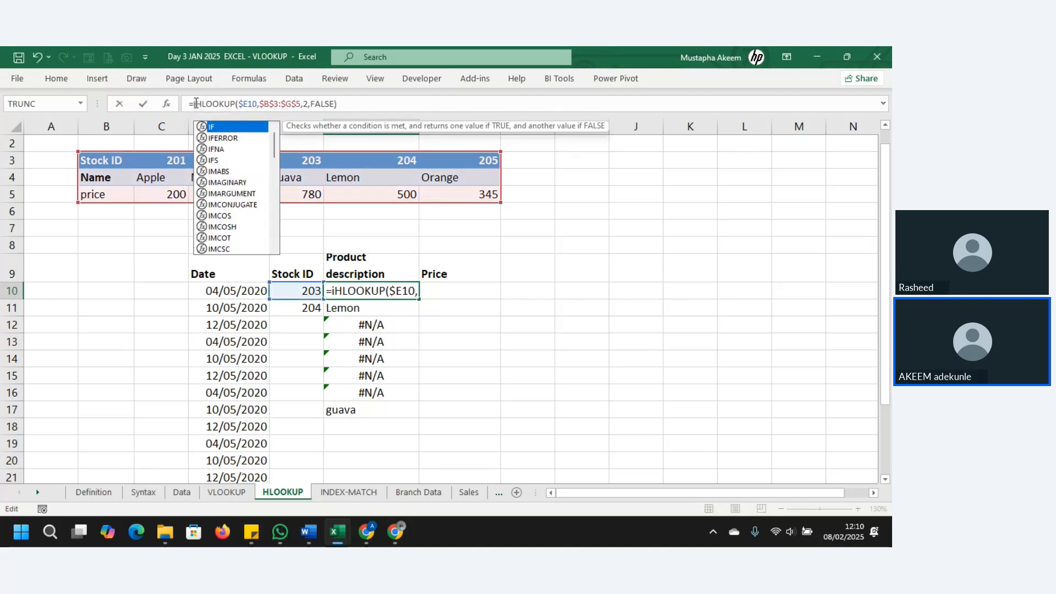
text(e)
key(Tab)
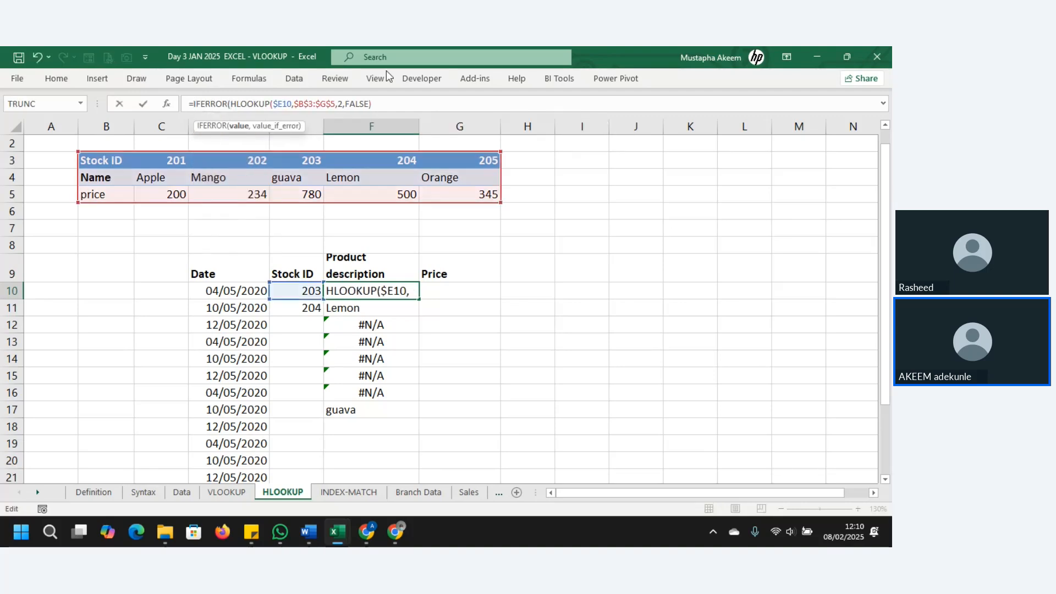
click(391, 98)
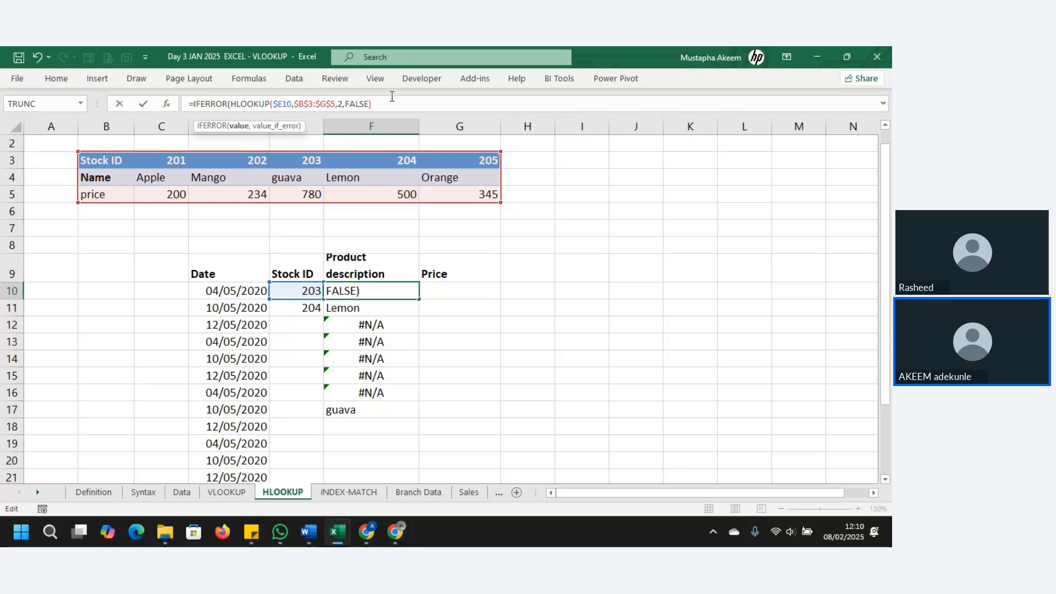
text(,"")
key(Return)
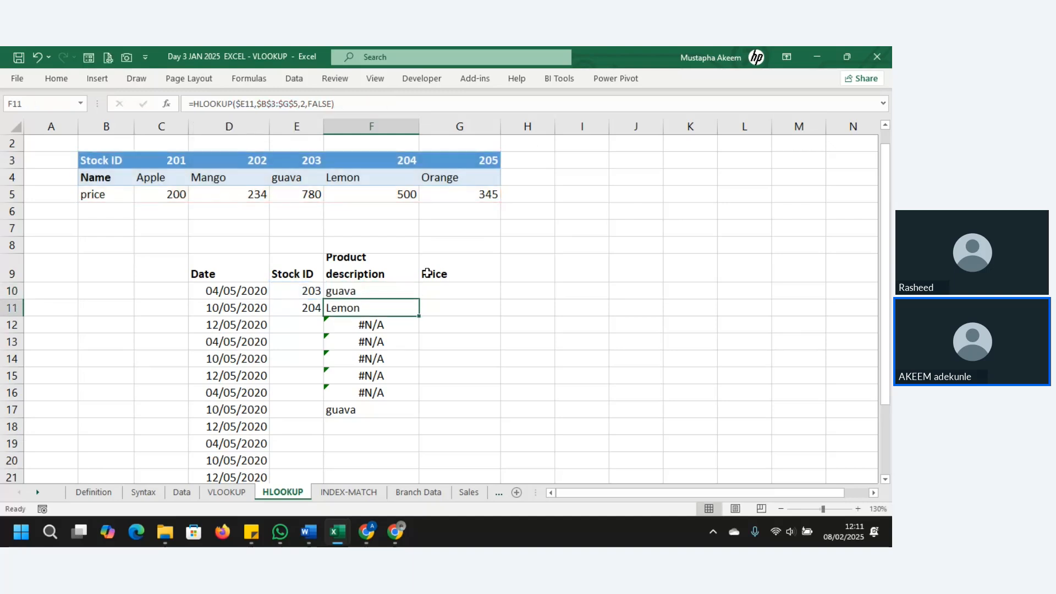
Fill the IFERROR formula from F10 down to F17 and inspect the copied formulas in F12, F13 and F14.
click(406, 288)
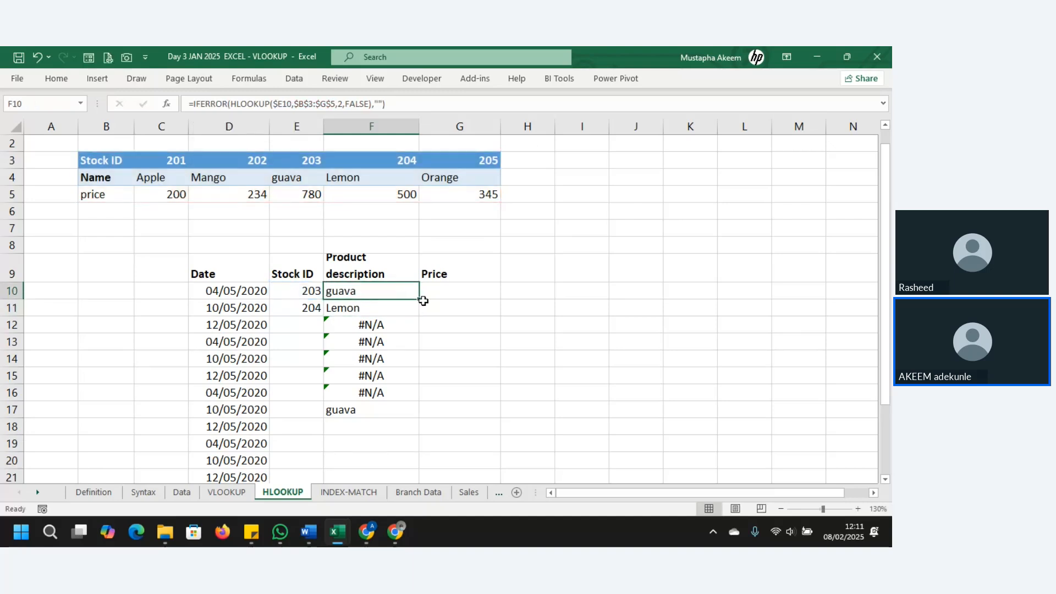
drag(419, 300, 419, 425)
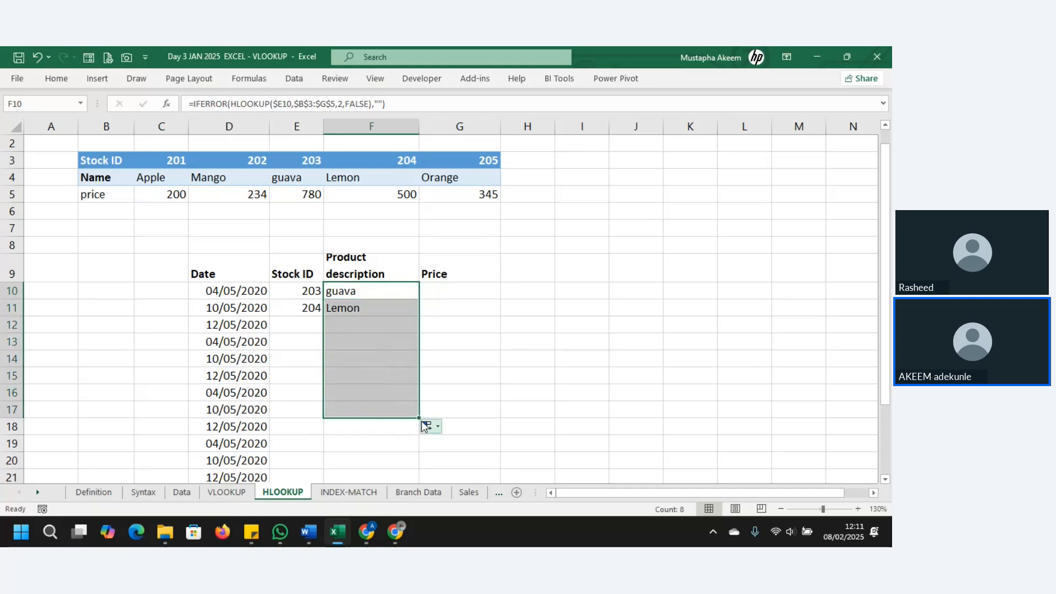
click(384, 356)
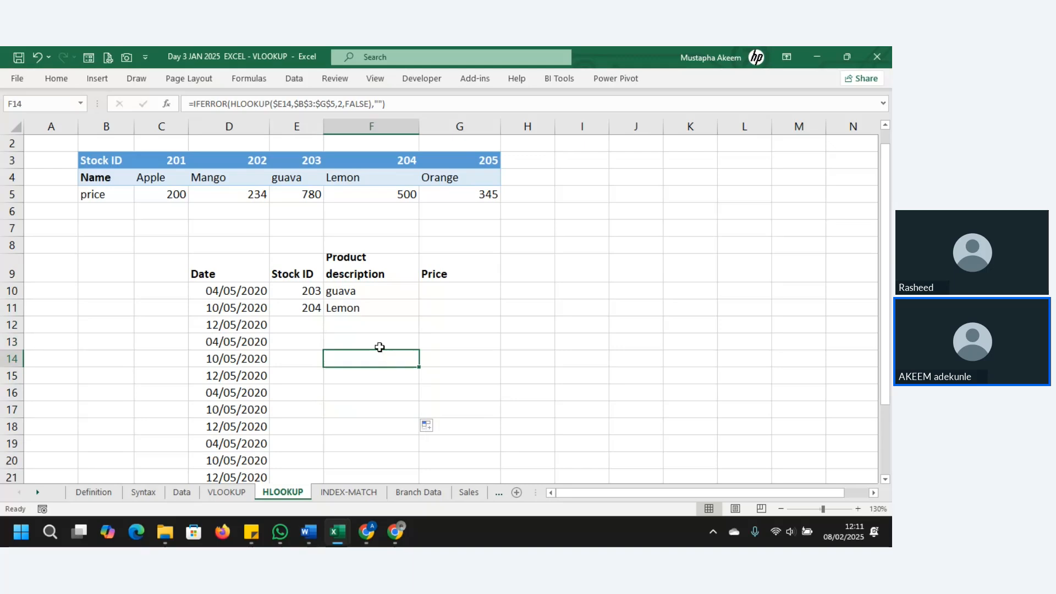
click(371, 326)
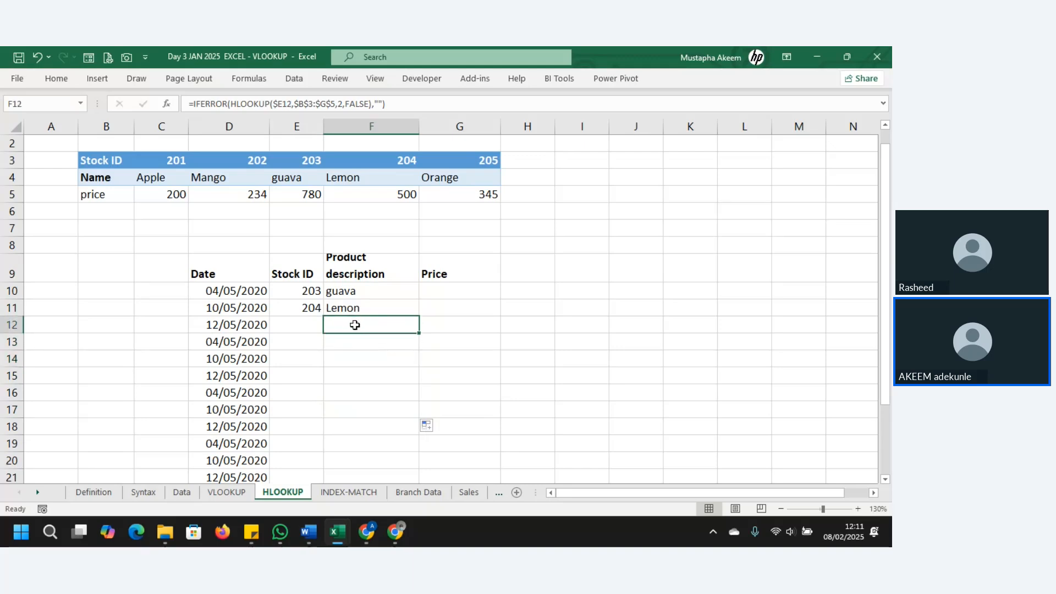
click(363, 346)
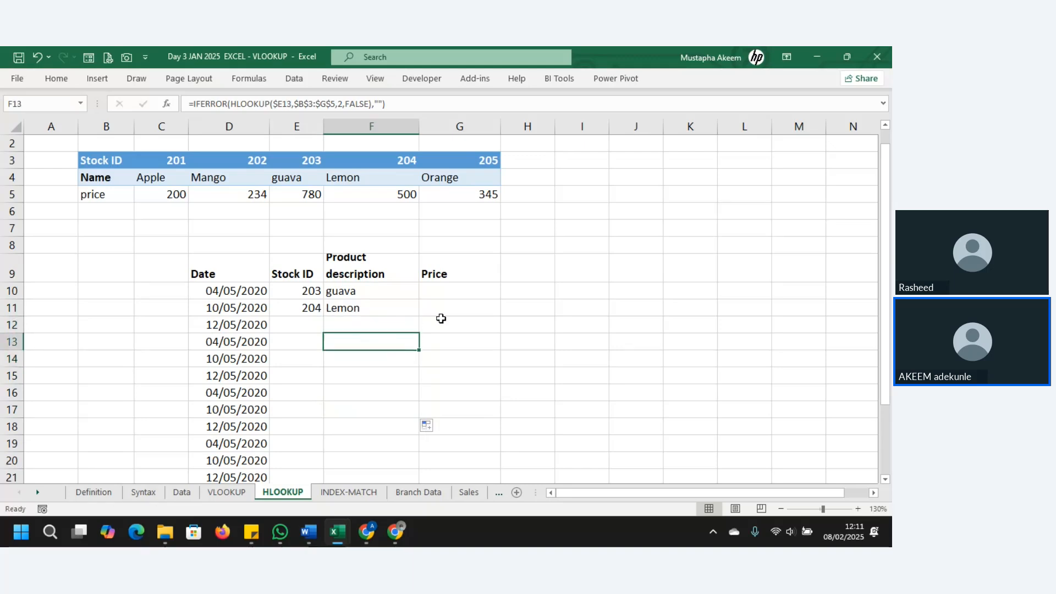
click(675, 248)
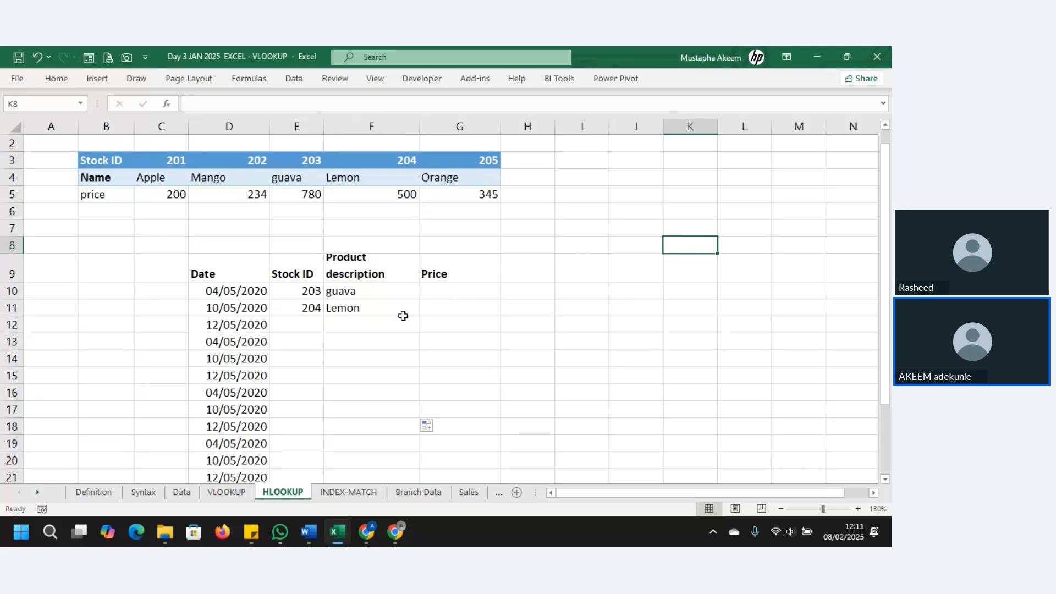
click(365, 324)
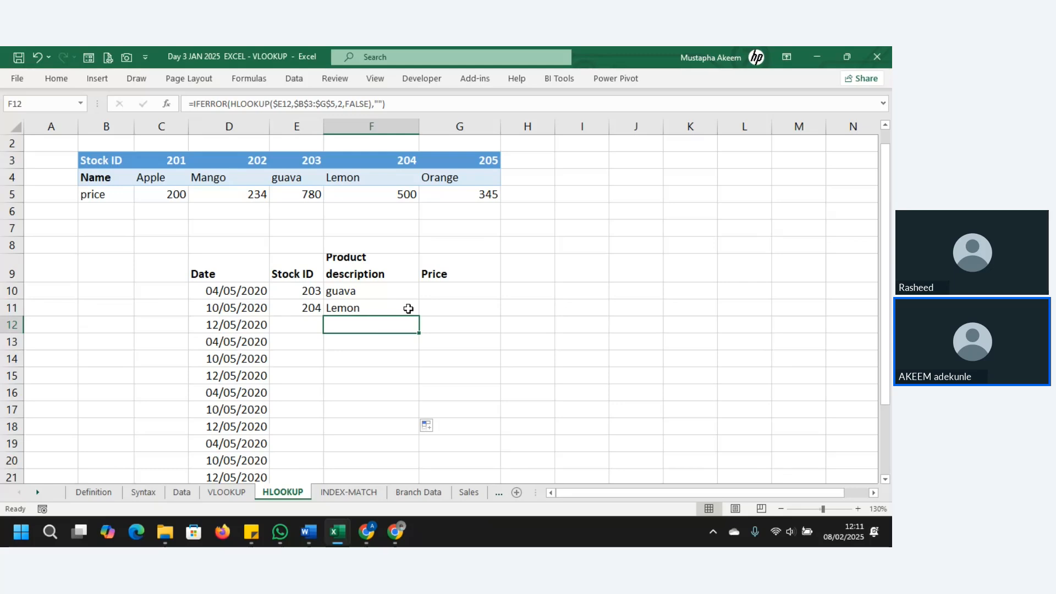
Enter Stock ID 205 in E12.
click(295, 324)
text(205)
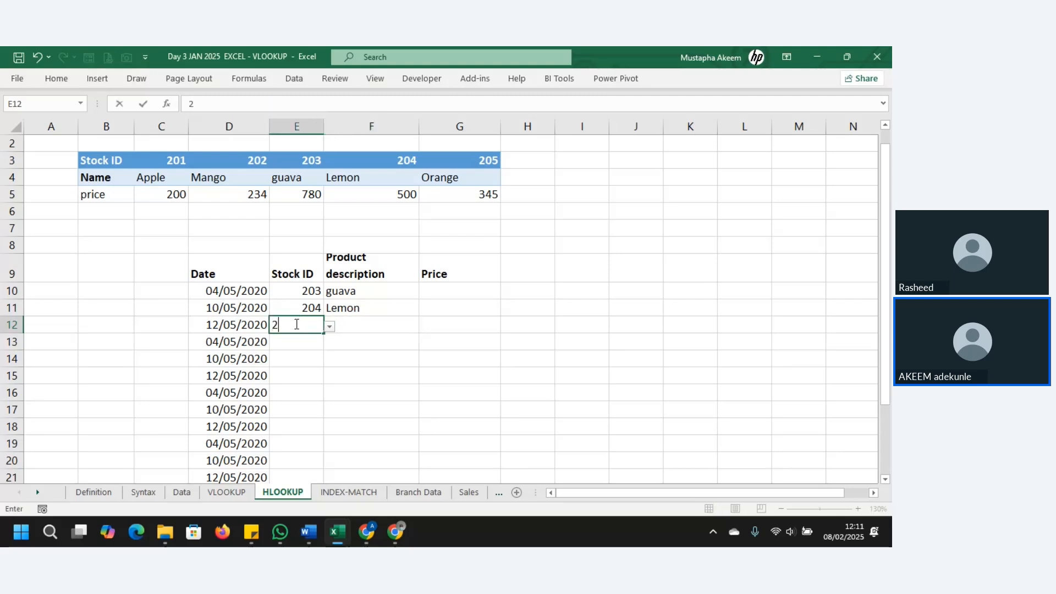
key(Return)
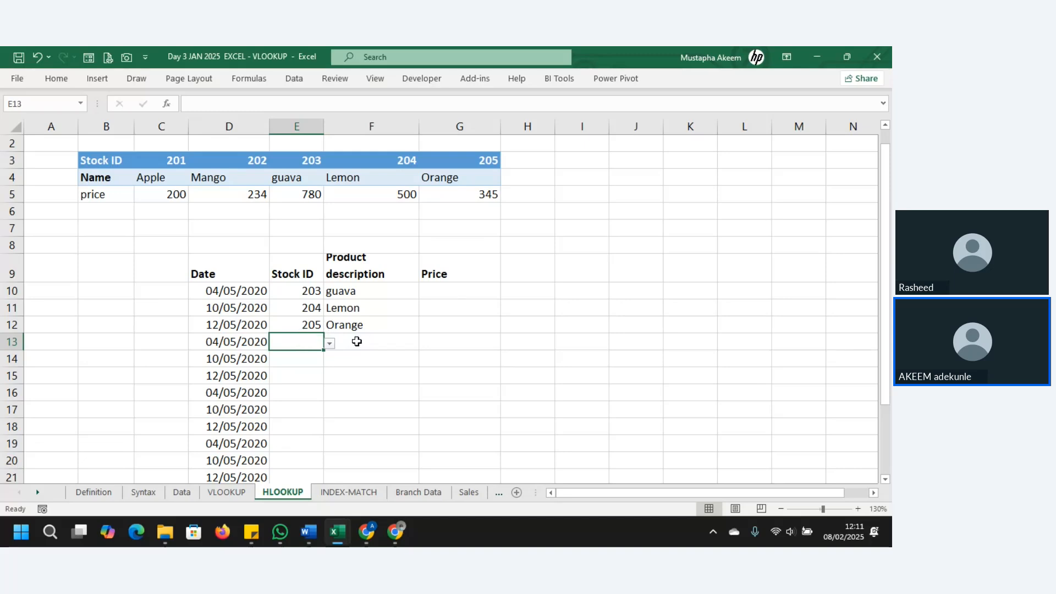
Enter the incomplete formula =if in cell J8 and select that cell again.
click(644, 249)
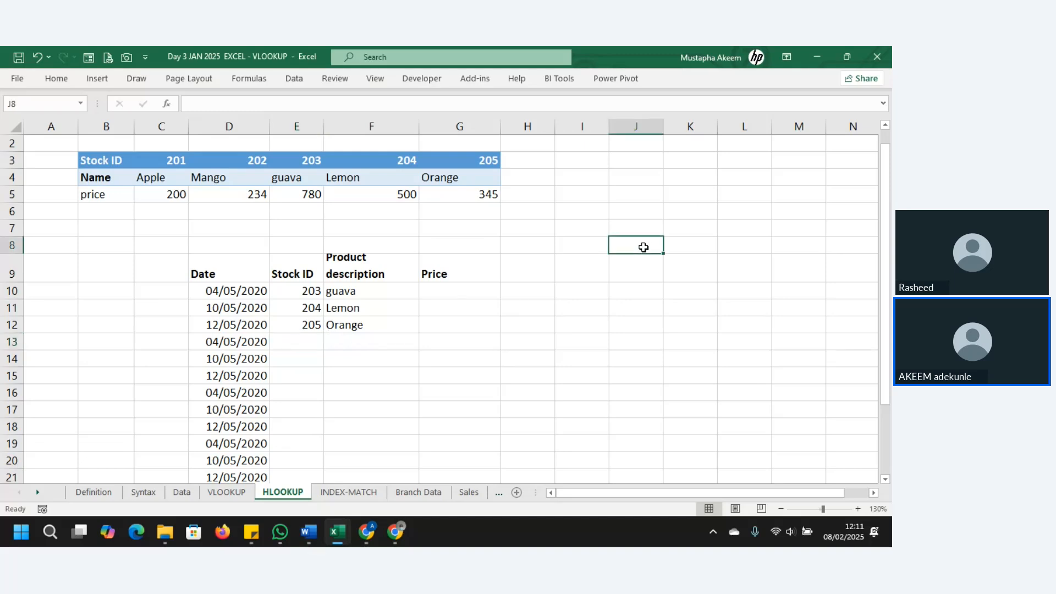
text(=if)
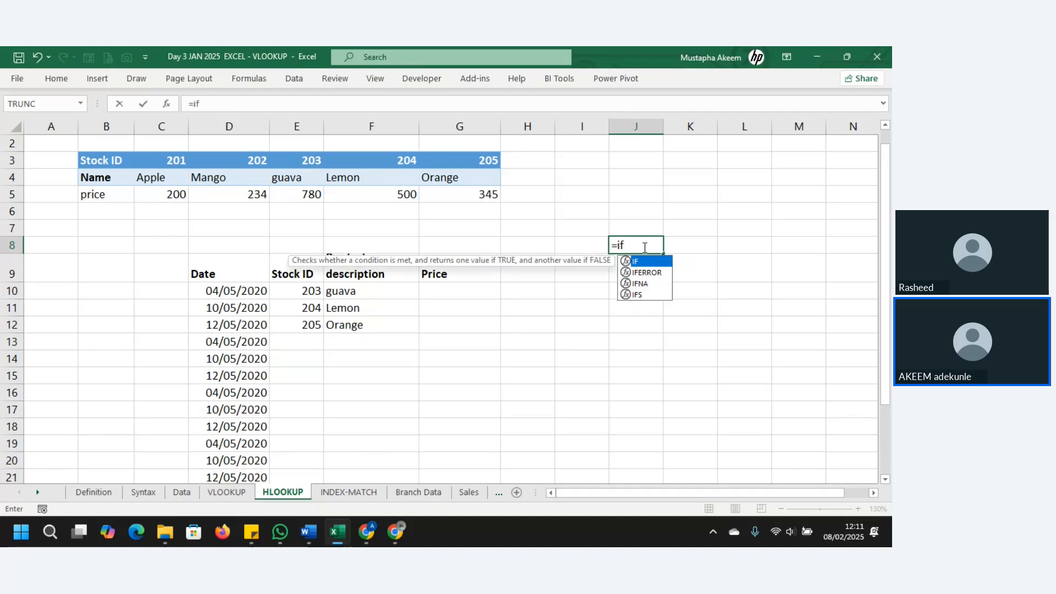
click(468, 249)
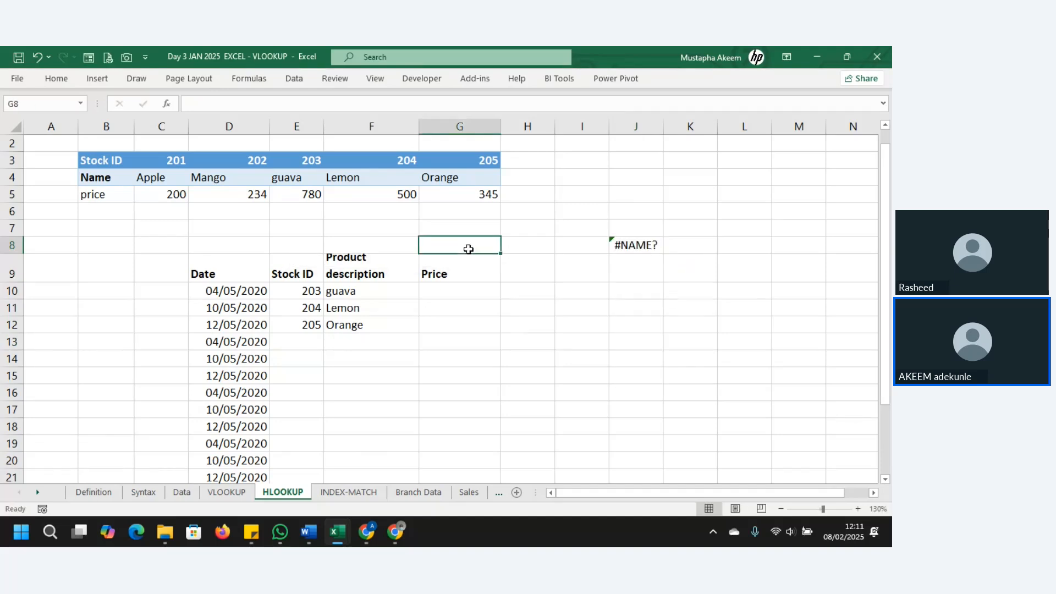
click(642, 247)
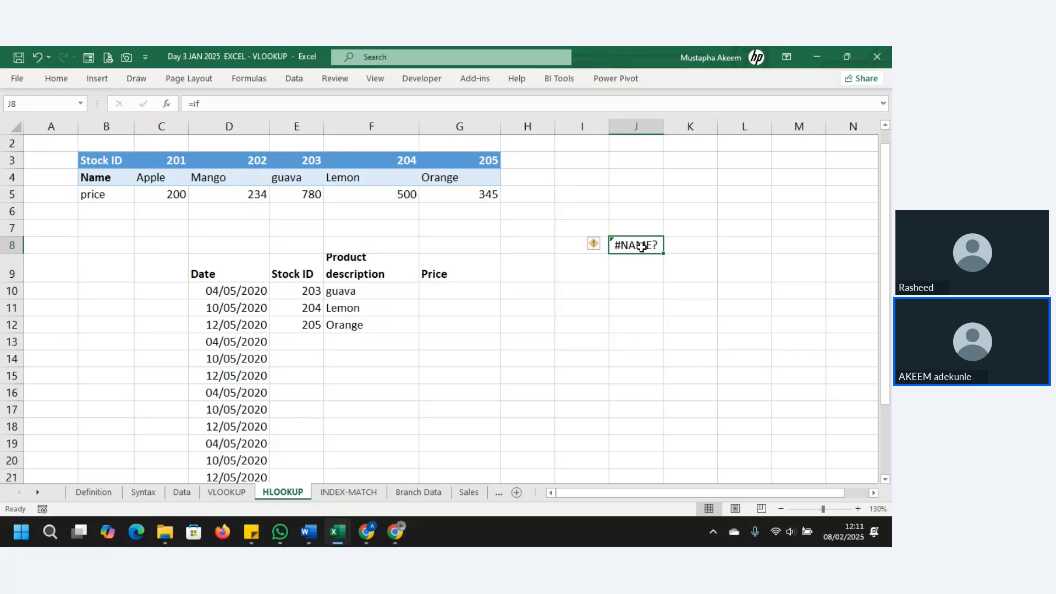
Enter Stock ID 207 in E13, accept the value despite the data validation, and check the lookup formula in F13.
click(301, 345)
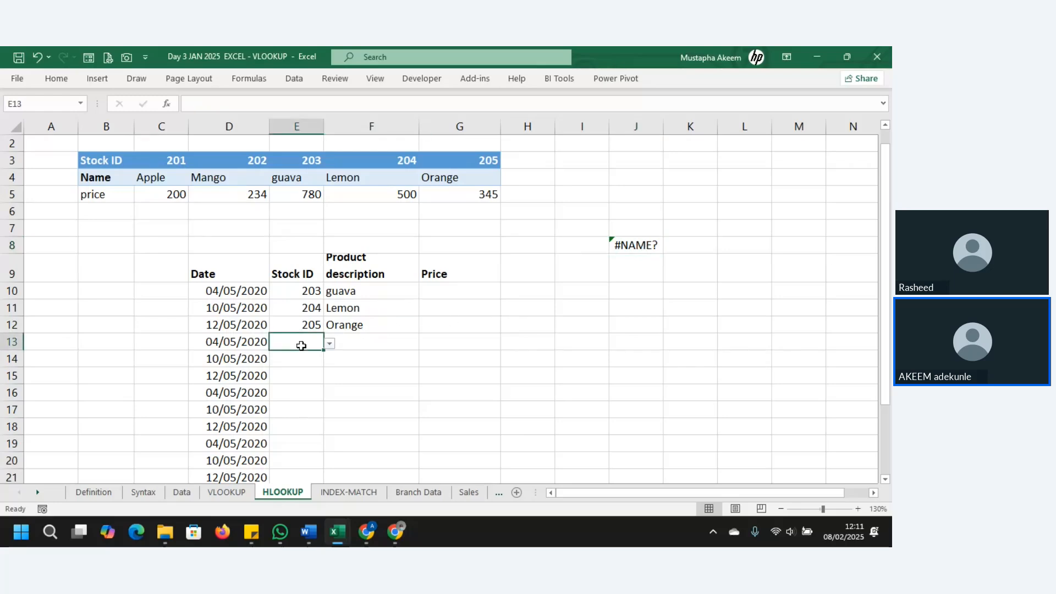
text(2)
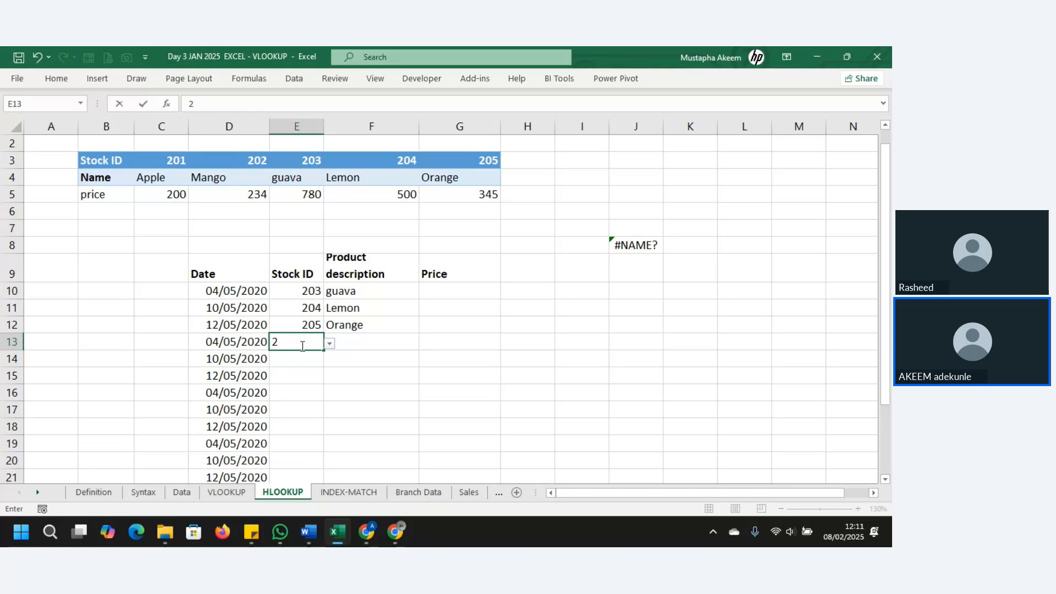
text(07)
key(Return)
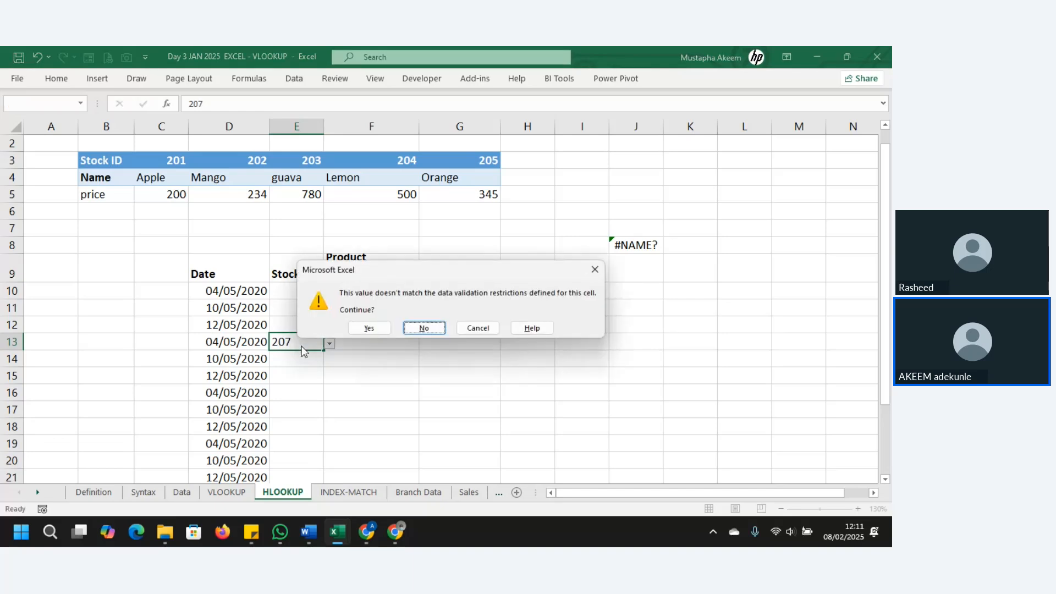
click(369, 329)
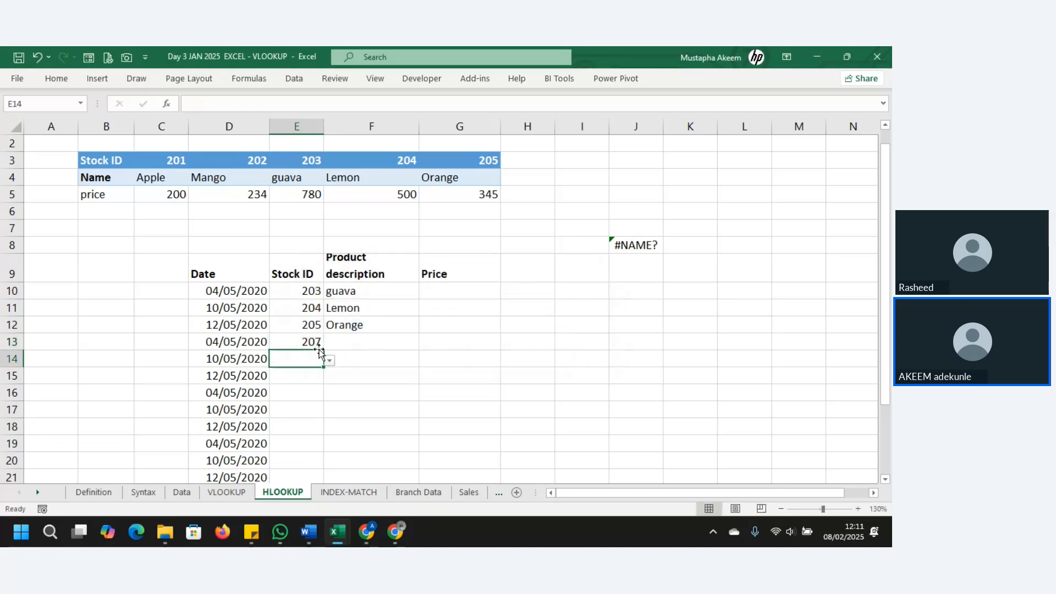
click(359, 343)
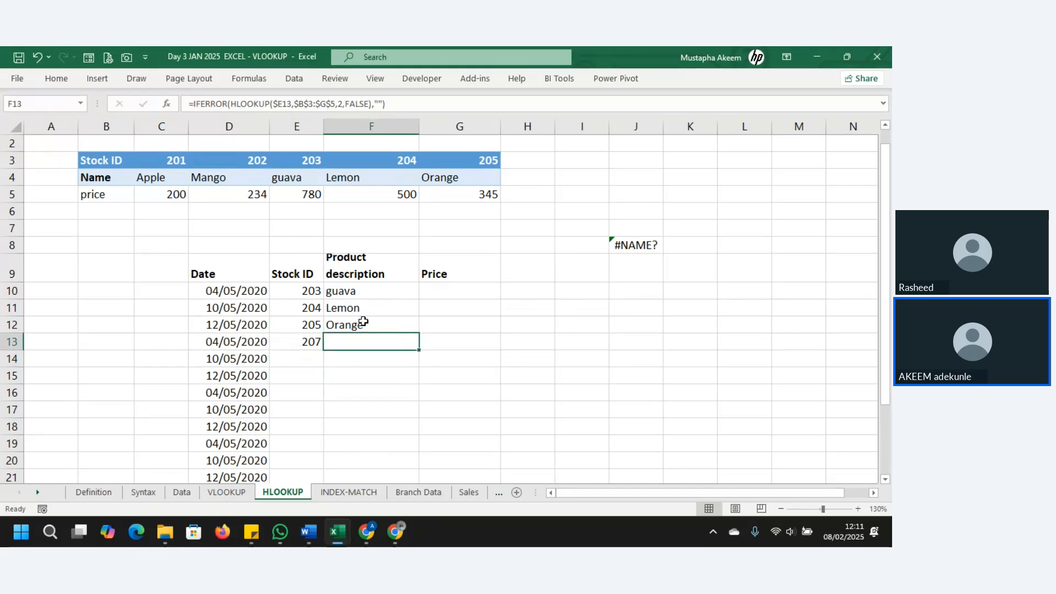
Copy the IFERROR HLOOKUP formula from F10 to G10 and change its row index number to 3.
click(355, 293)
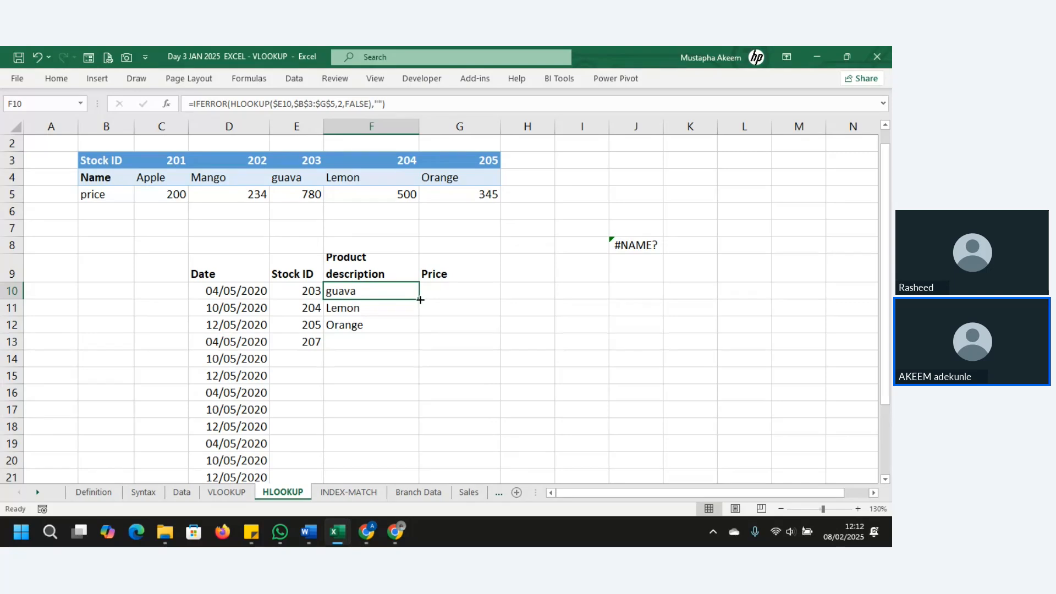
drag(420, 299, 466, 298)
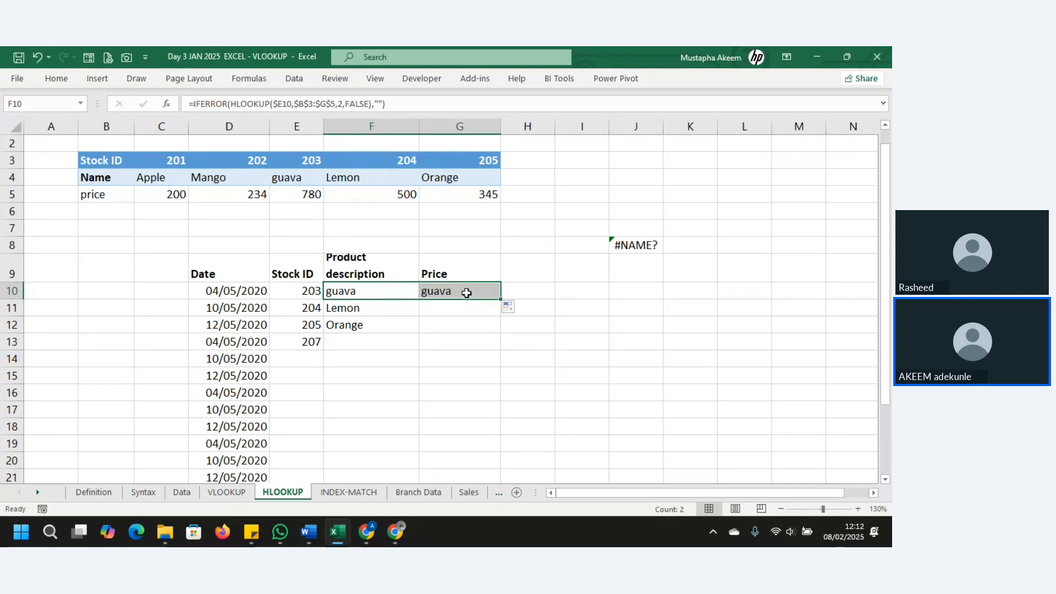
click(467, 293)
click(343, 103)
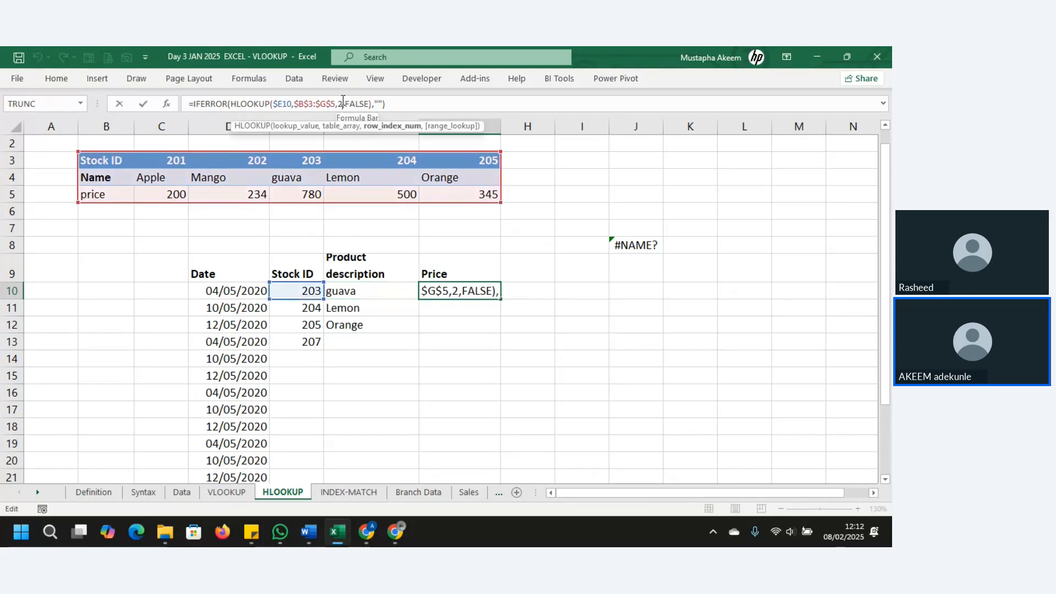
key(BackSpace)
text(3)
key(Return)
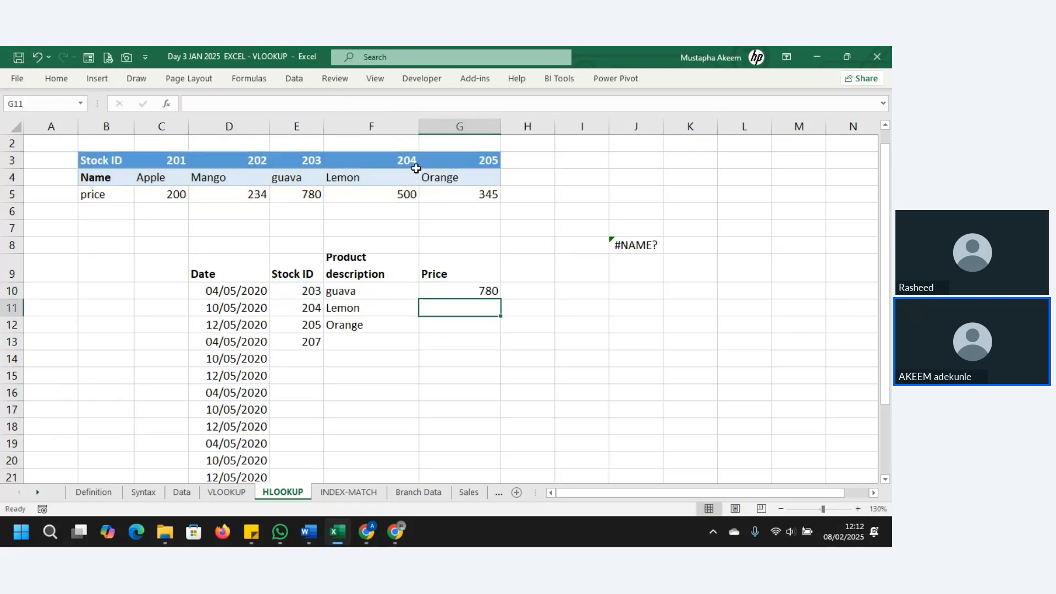
Fill the price formula from G10 down to G22 and enter Stock ID 205 in E14.
click(478, 287)
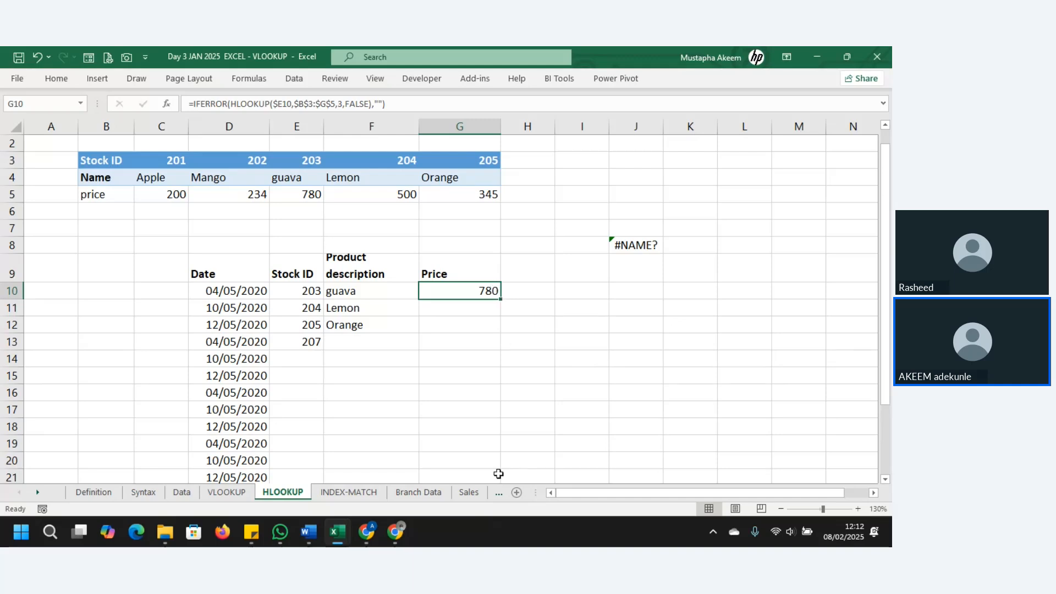
drag(502, 301, 495, 455)
click(312, 304)
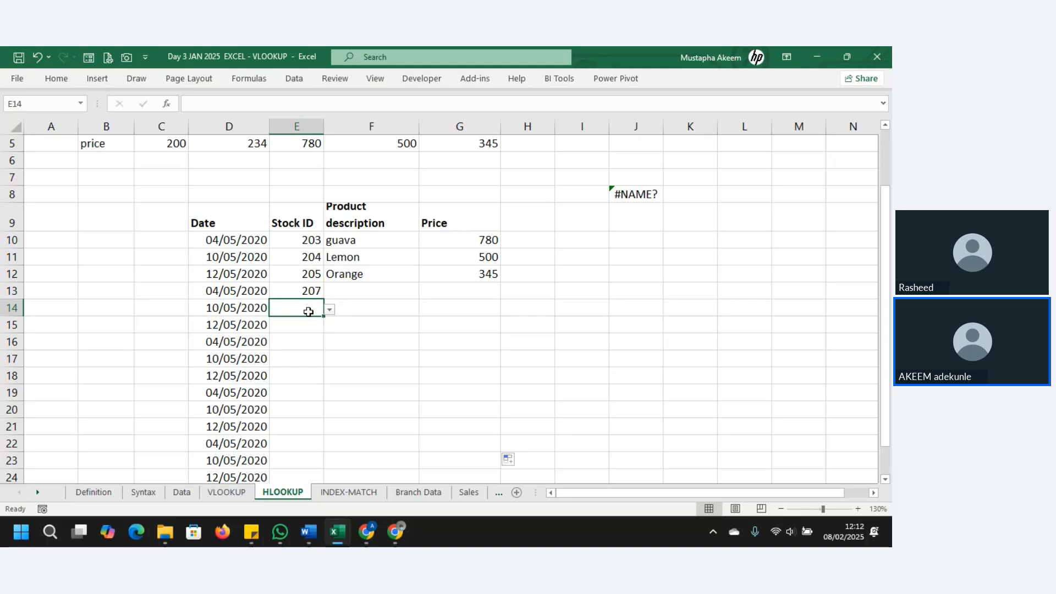
text(205)
key(Return)
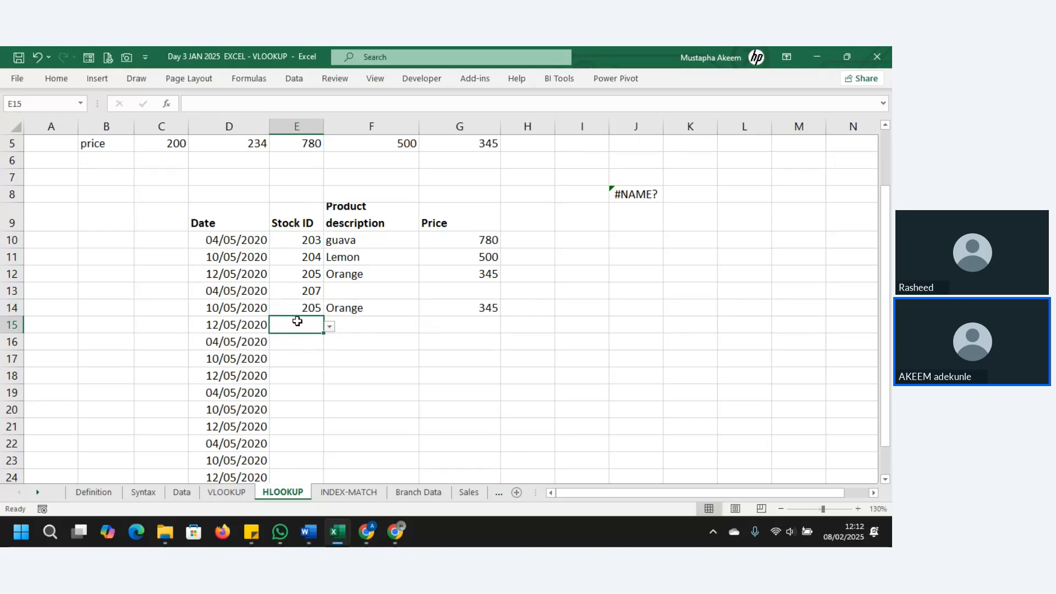
Add the column headings "qty" in H9 and "tpotal" in I9, and open I10 for editing.
click(530, 220)
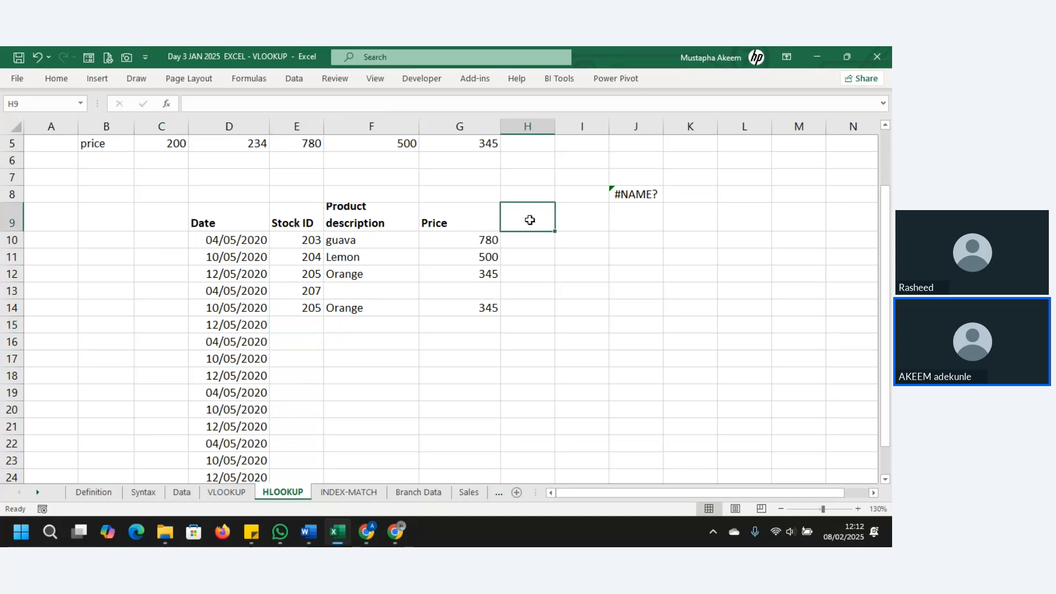
text(qty)
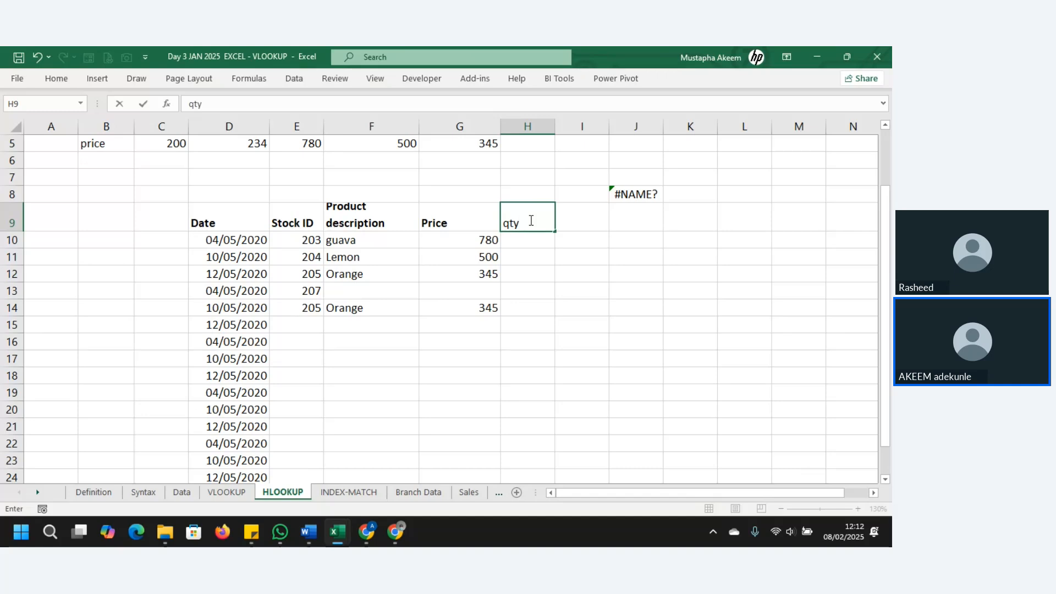
key(Tab)
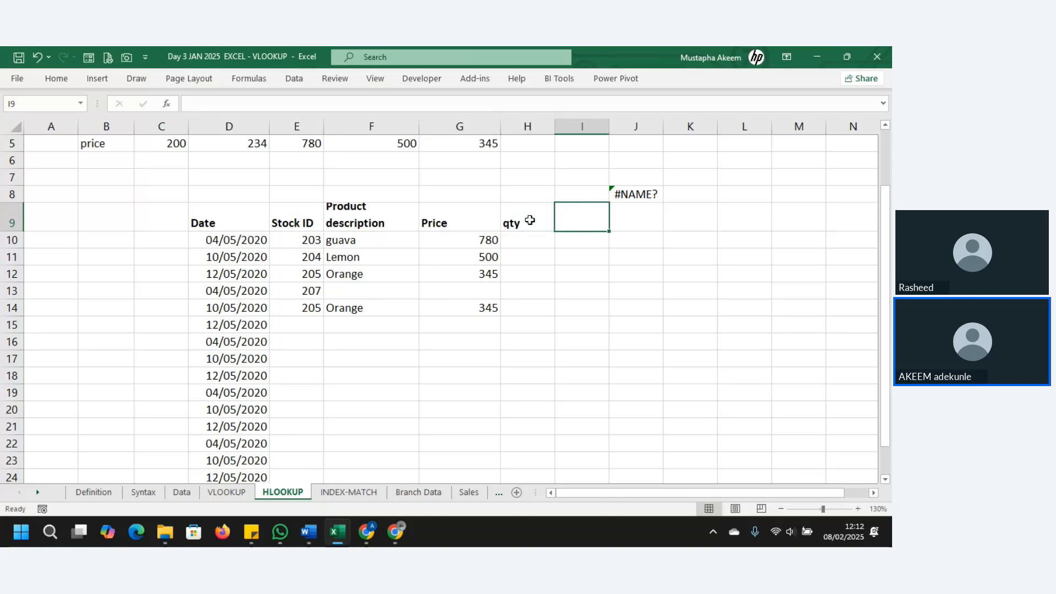
text(tpotal)
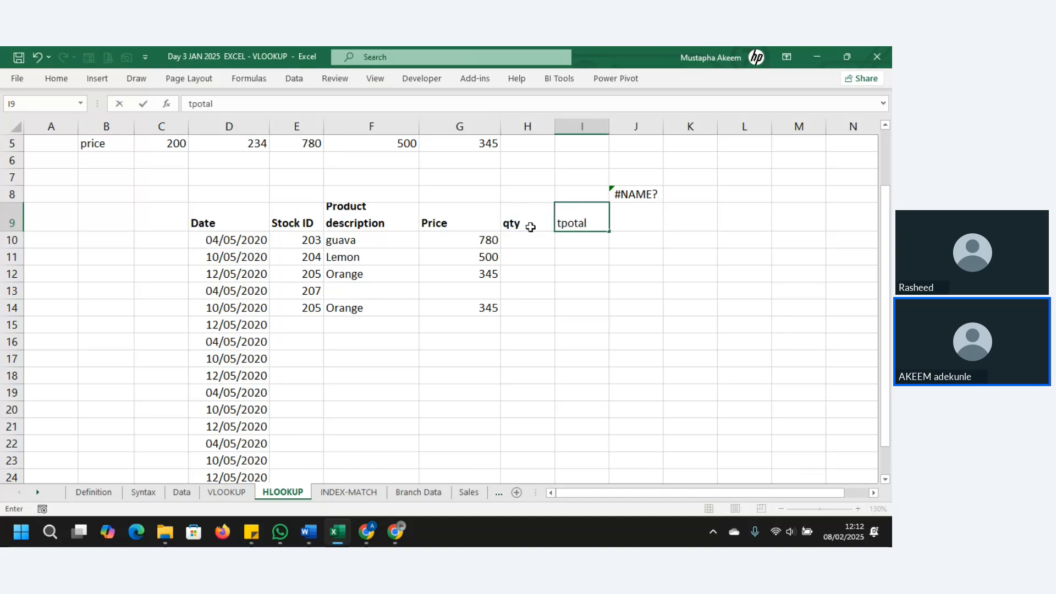
click(601, 245)
double_click(602, 245)
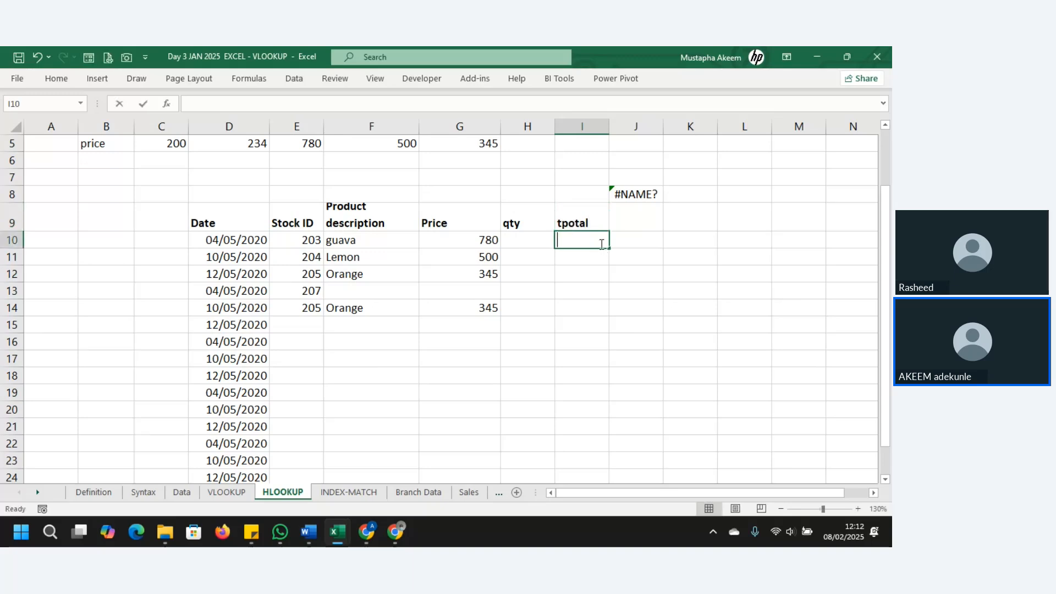
Enter the formula =IF(H10=0,"",G10*H10) in I10 to multiply price by quantity, leaving the total blank when the quantity is zero.
text(=if)
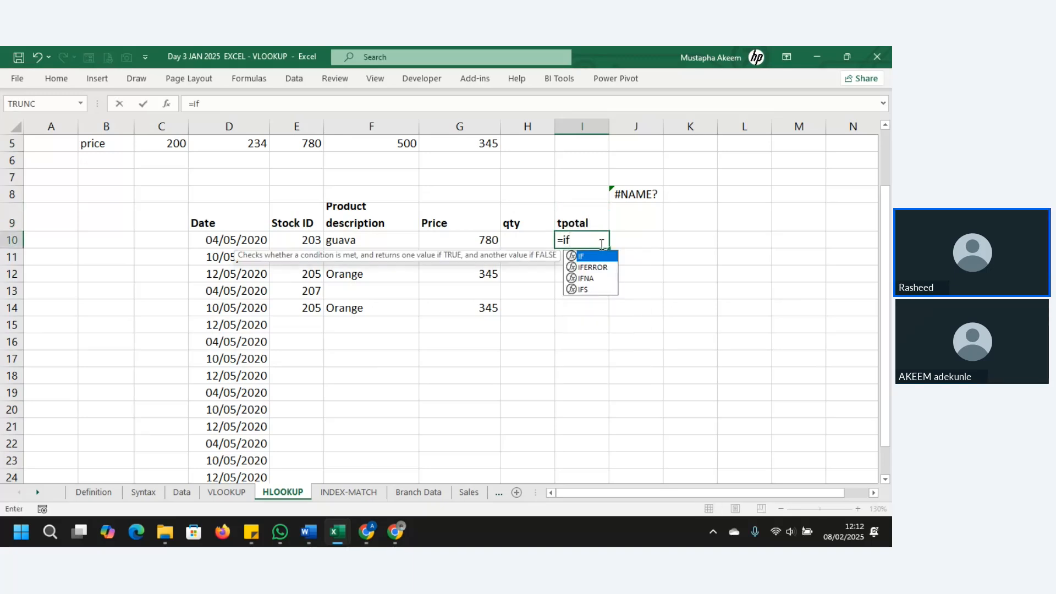
text(()
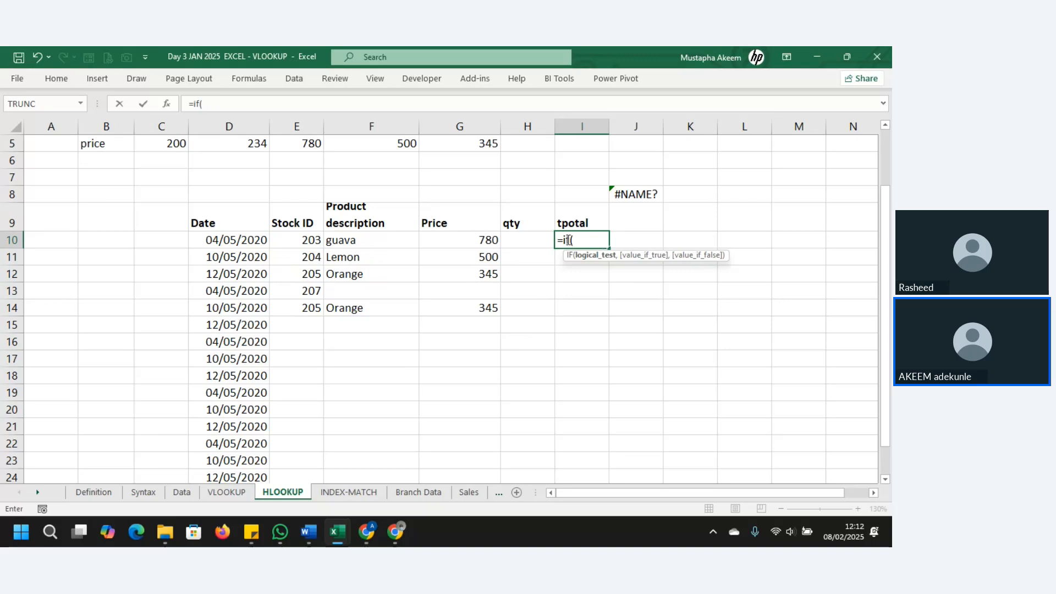
click(532, 248)
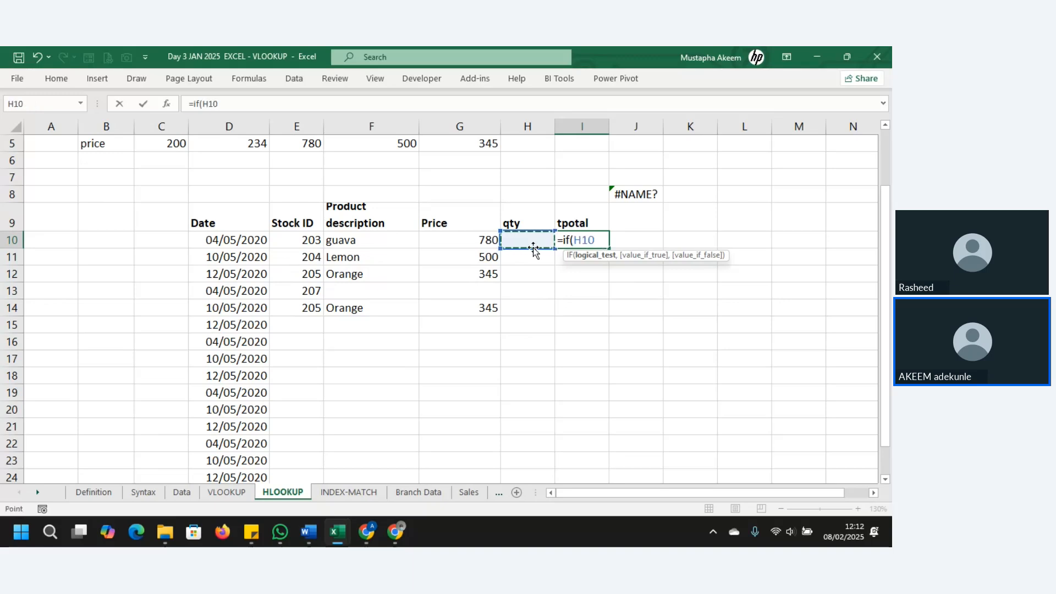
text(="")
key(BackSpace)
key(BackSpace)
text(0,)
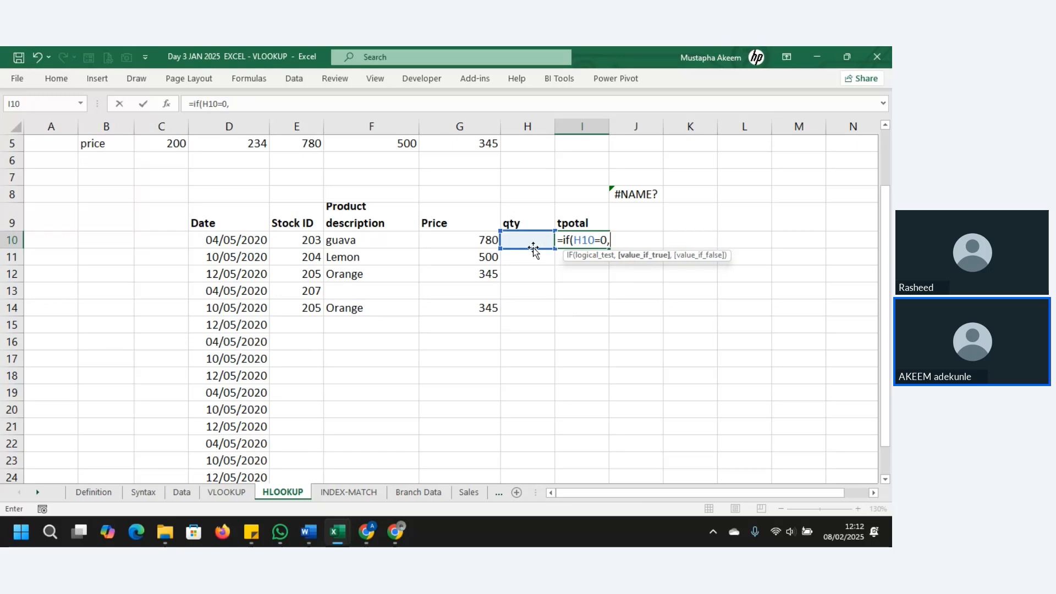
text("",)
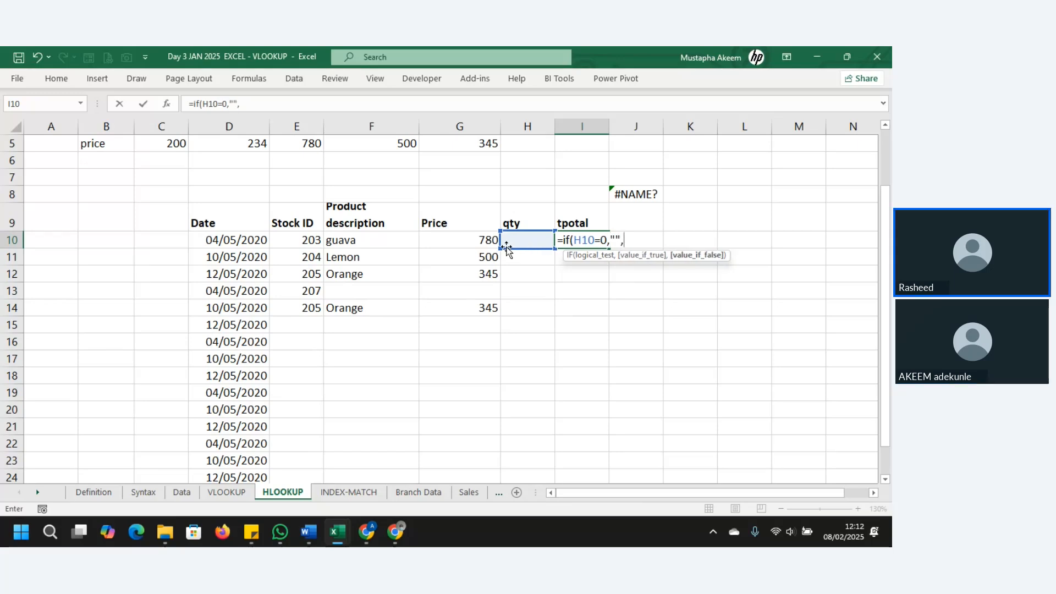
click(480, 240)
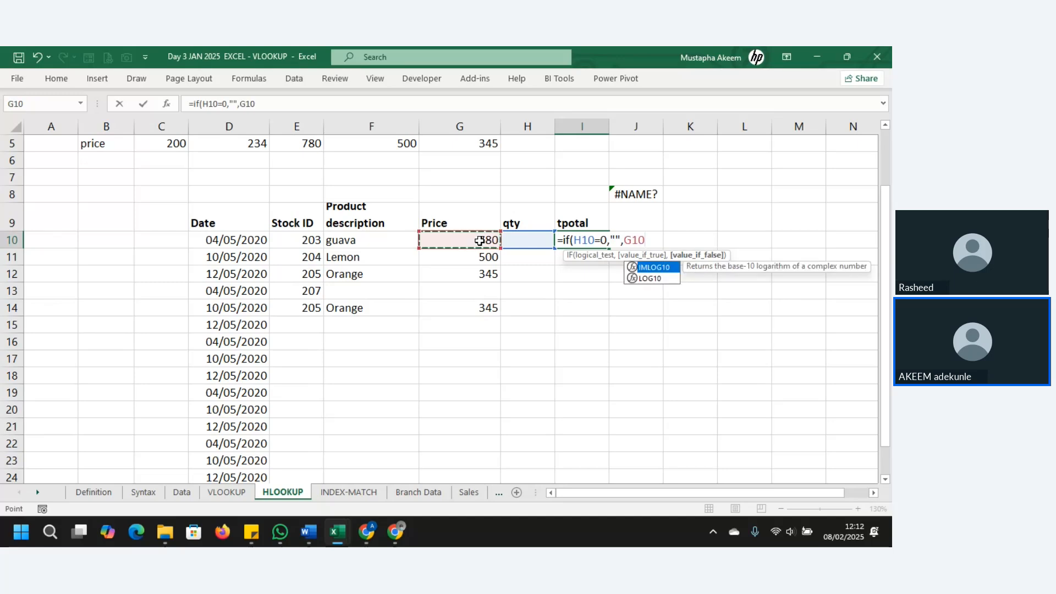
text(*)
click(522, 240)
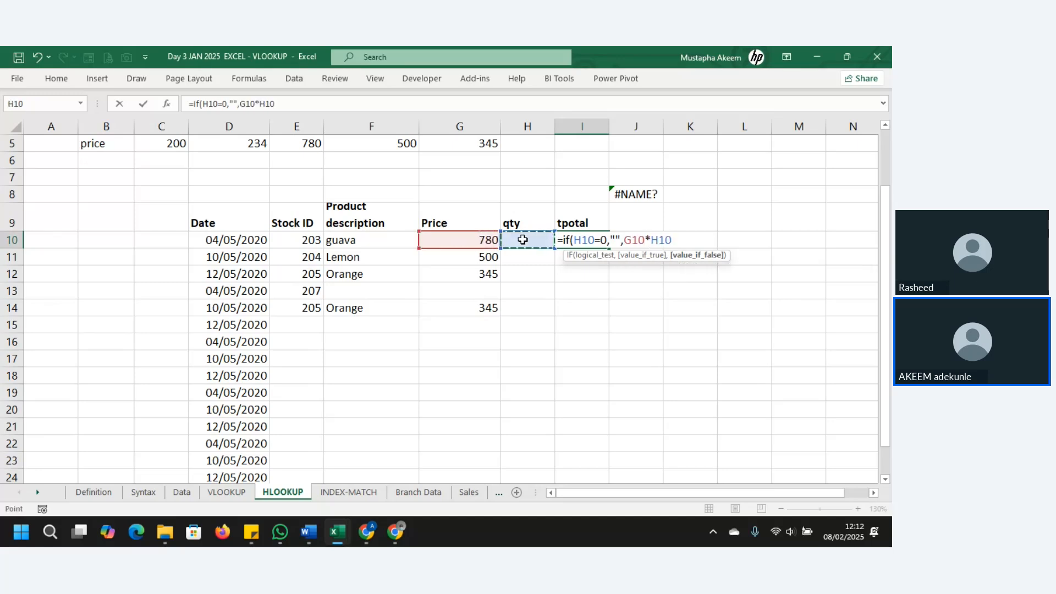
text())
key(Return)
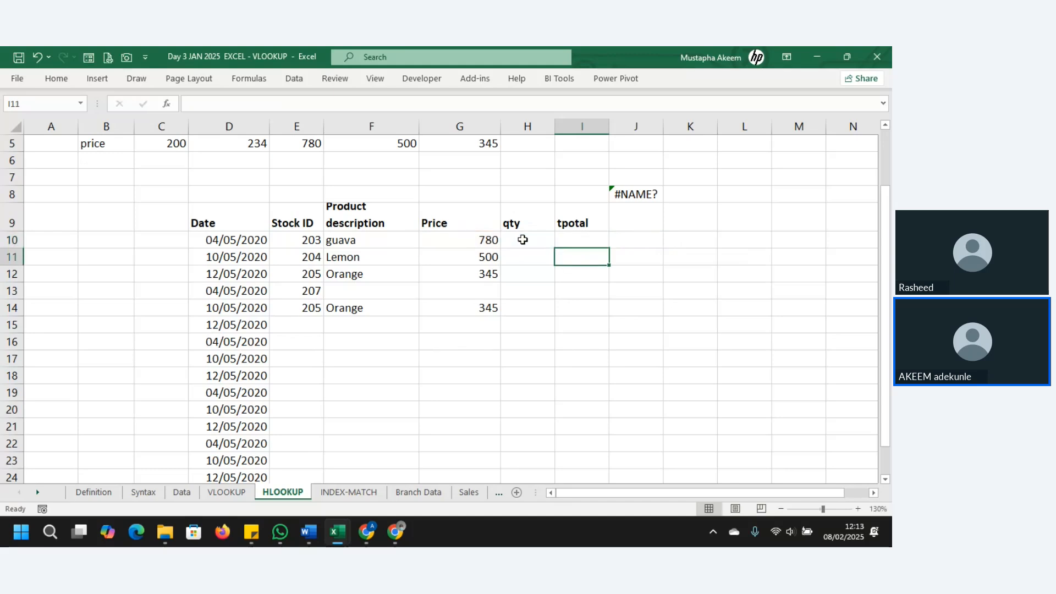
Fill the total formula from I10 down to I23, and enter the quantities 4 in H10 and 6 in H11.
click(591, 235)
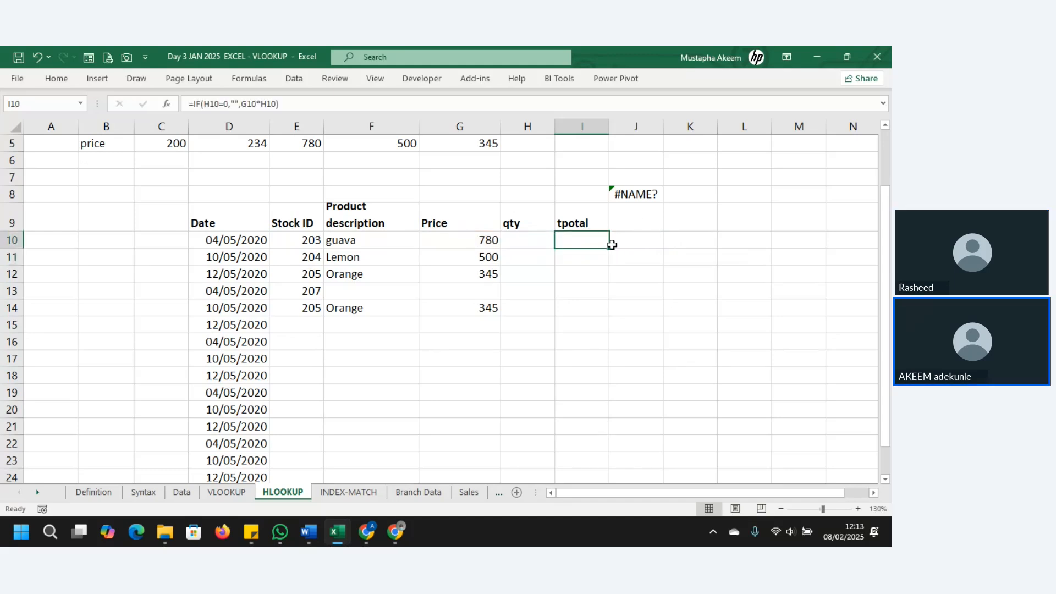
drag(610, 250, 627, 472)
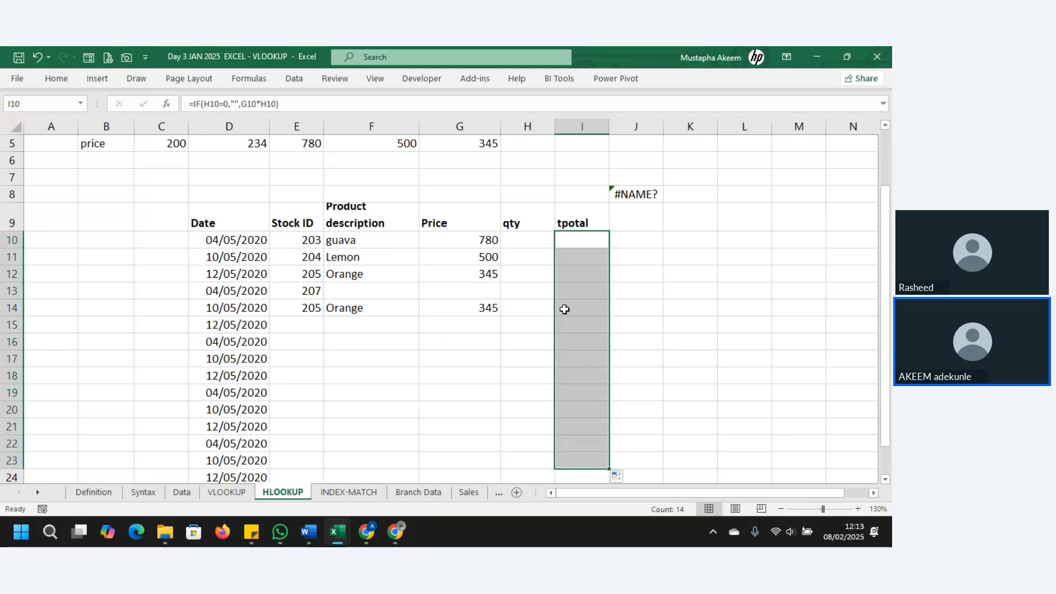
click(533, 242)
text(4)
key(Return)
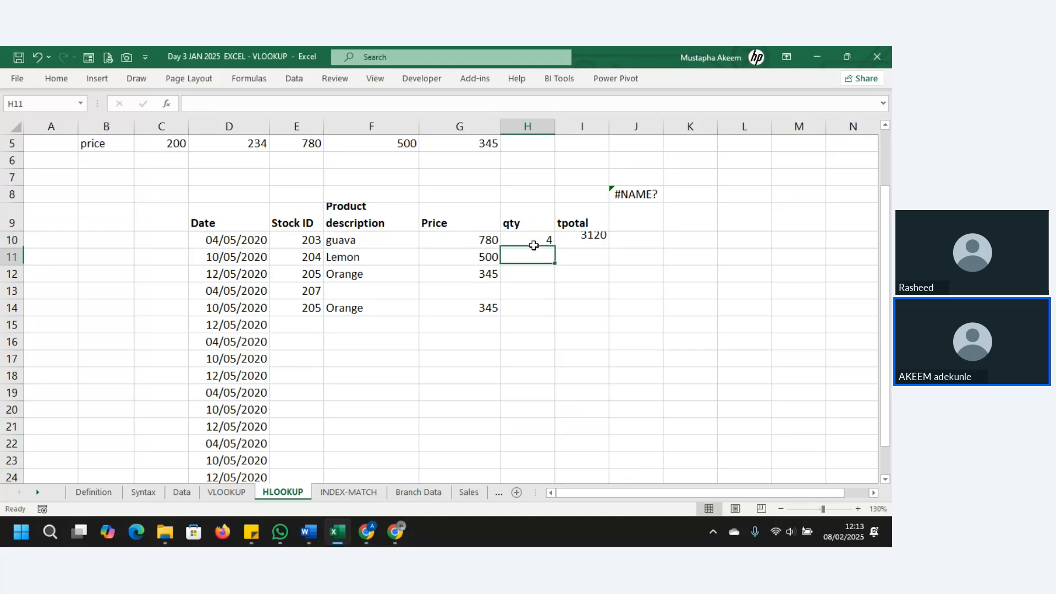
text(6)
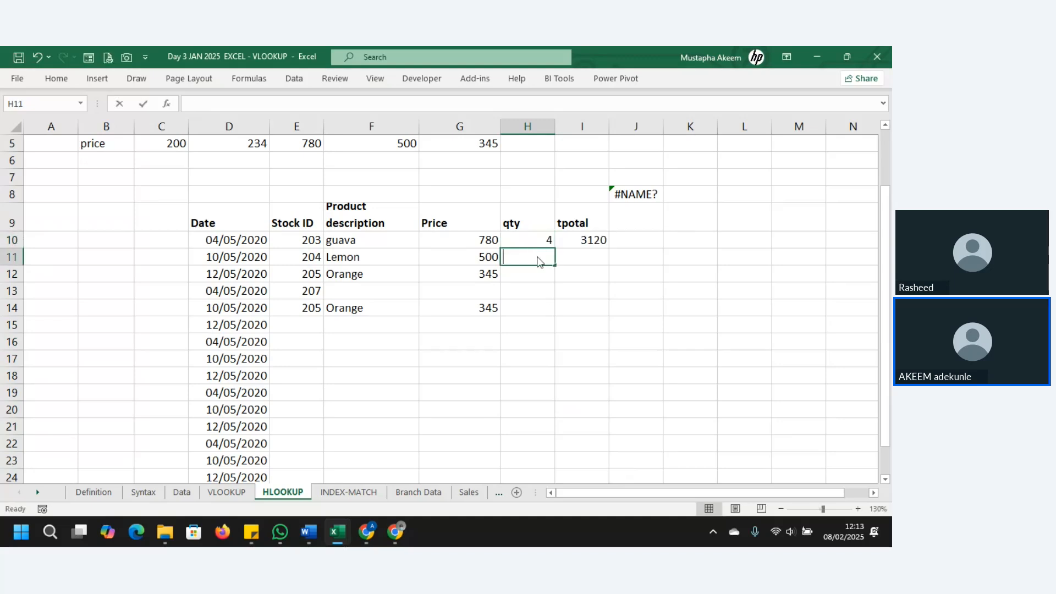
key(Return)
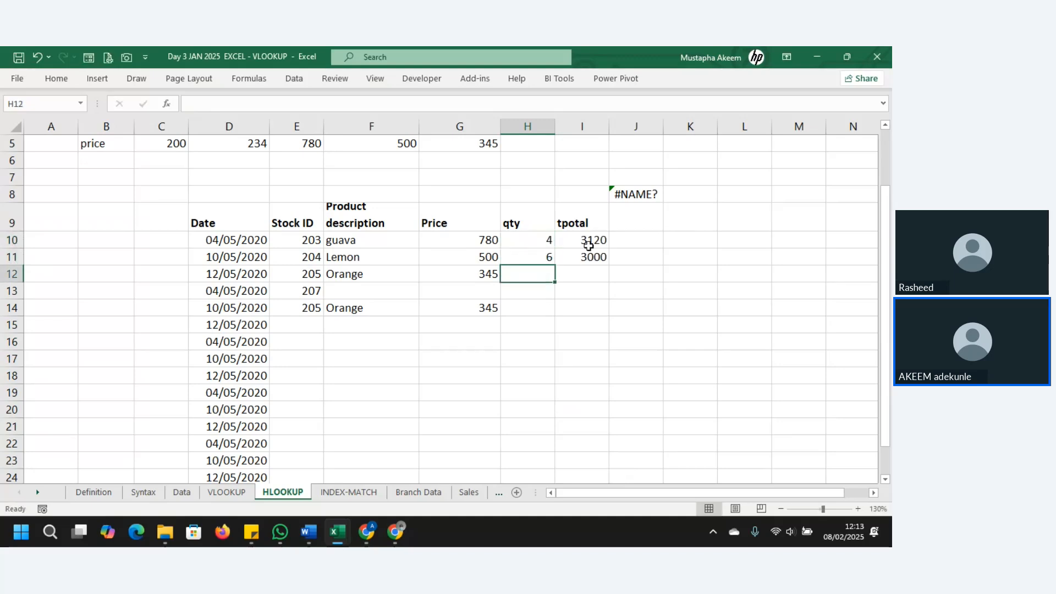
Set the product description and price cells F10:G25 to No Fill.
click(529, 243)
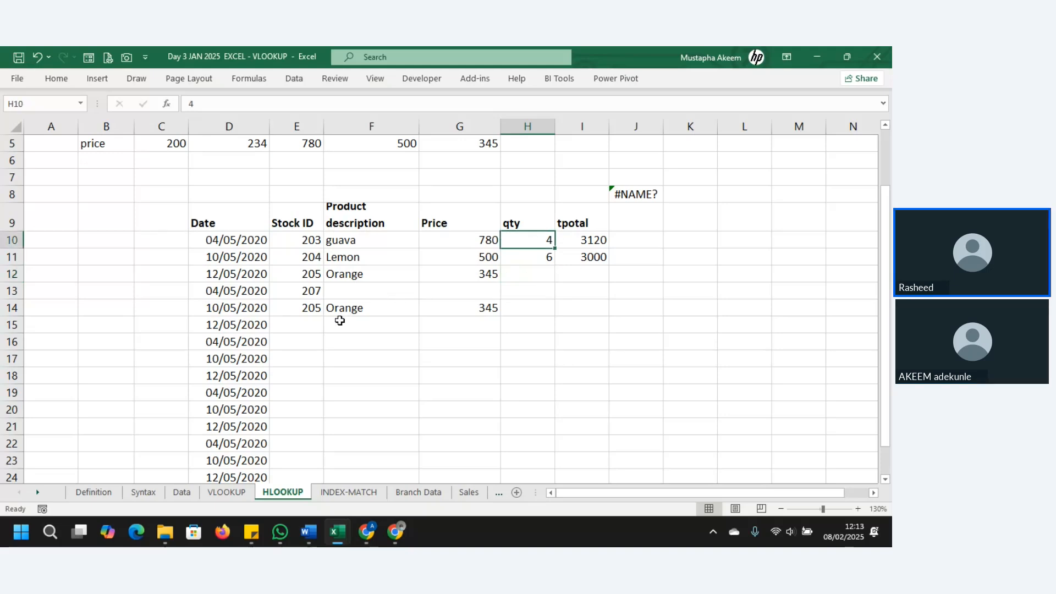
click(310, 320)
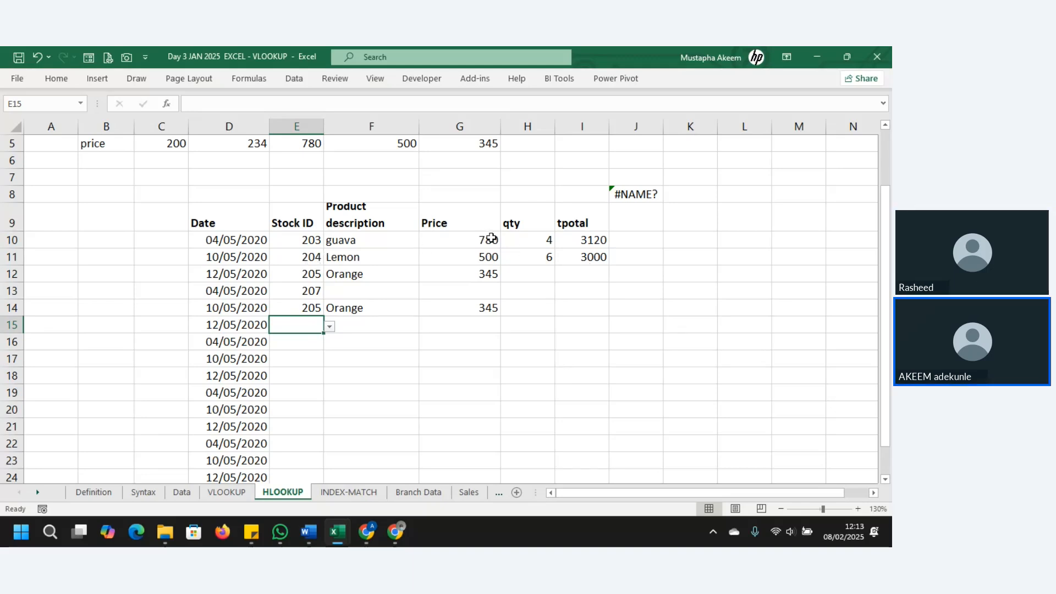
click(467, 241)
drag(466, 241, 339, 438)
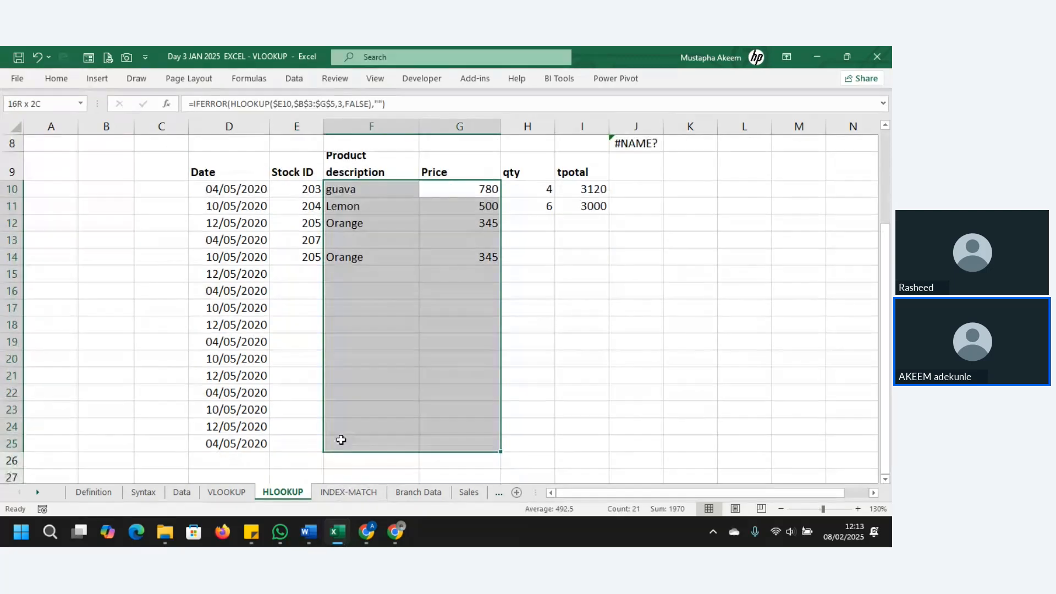
click(57, 79)
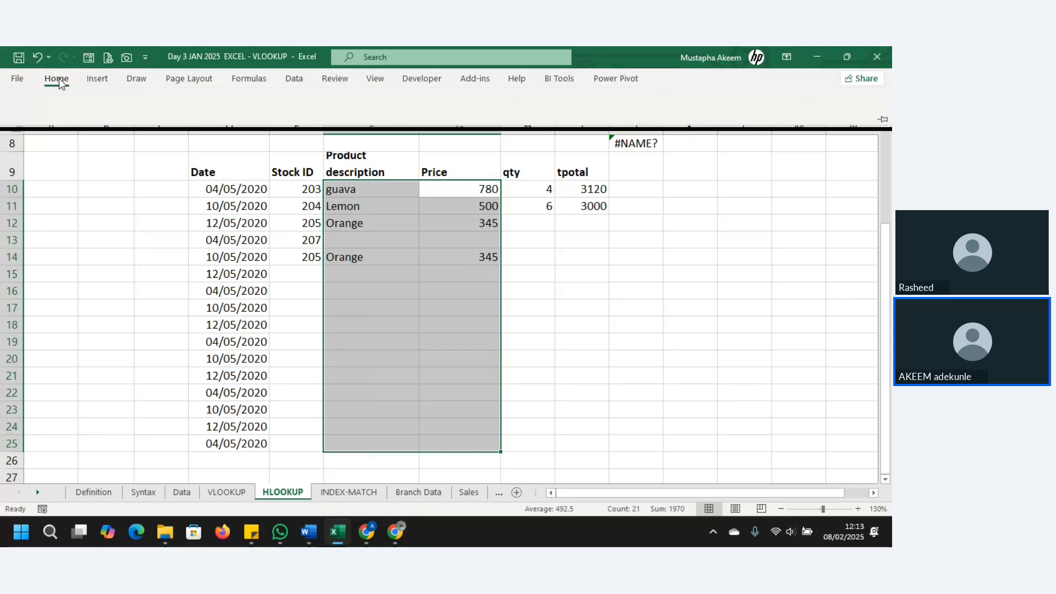
click(180, 124)
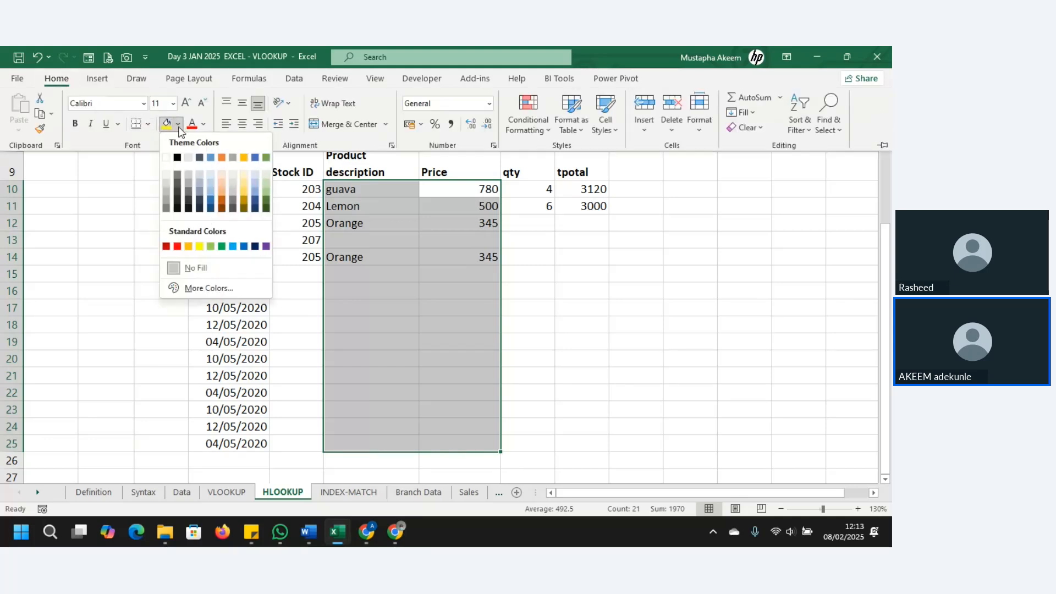
click(199, 269)
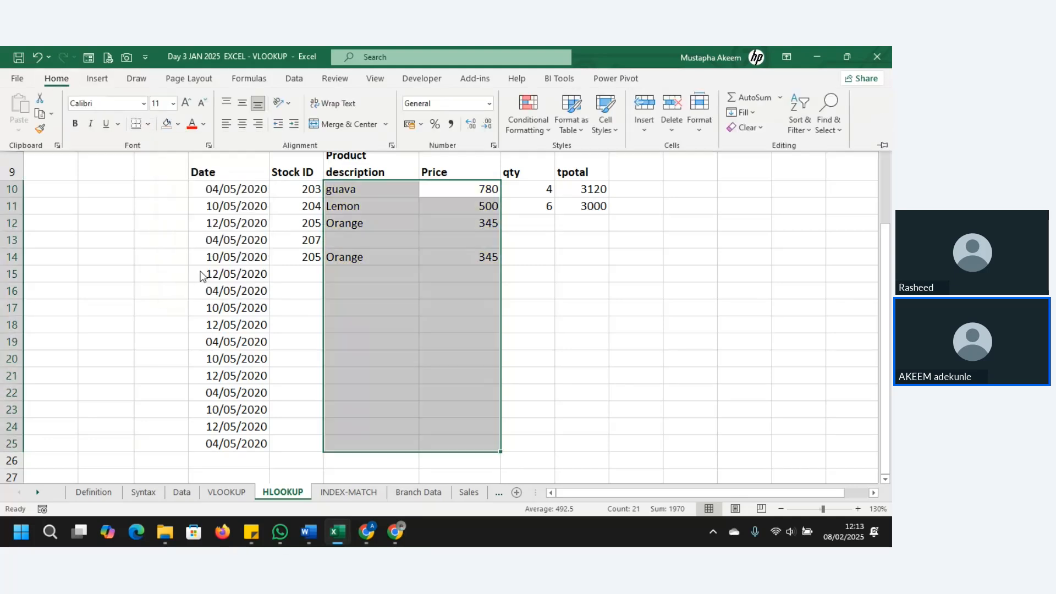
Shade the product description and price formula cells F10:G25 with a light grey fill.
click(584, 186)
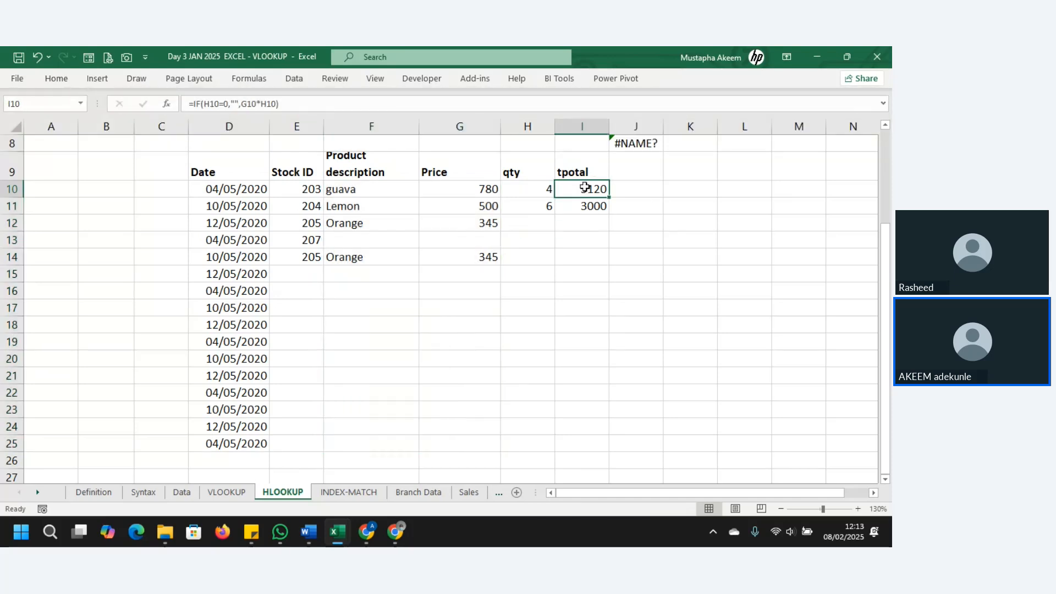
drag(585, 186, 132, 278)
click(339, 190)
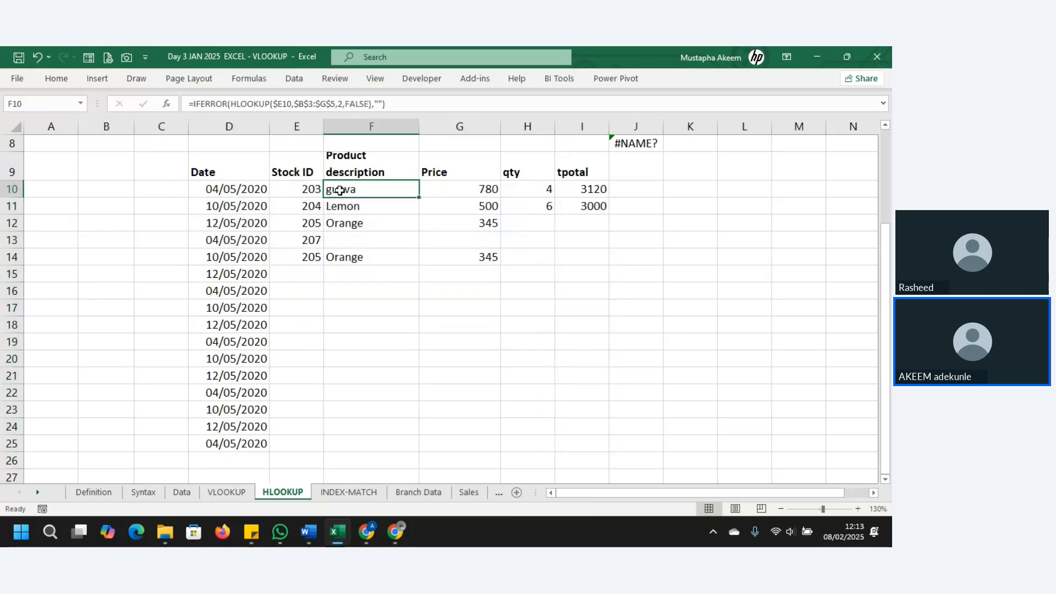
drag(339, 190, 497, 444)
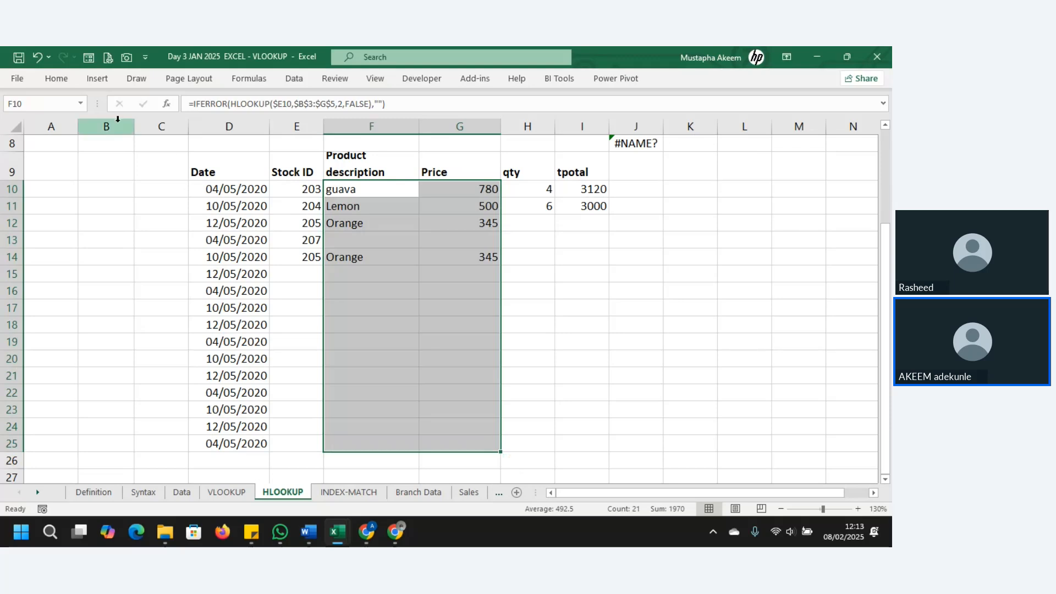
click(55, 80)
click(179, 125)
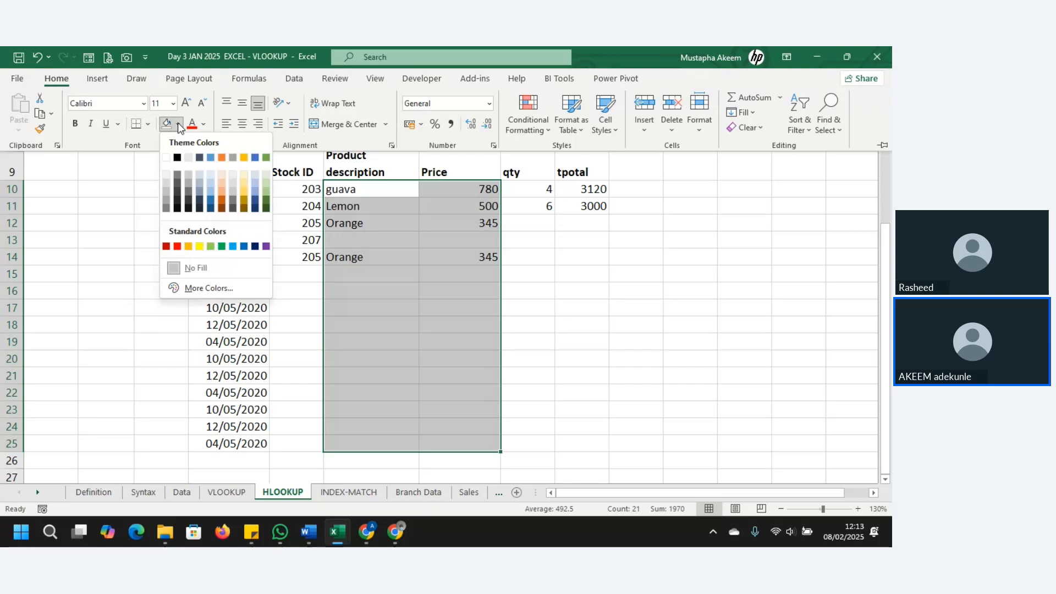
click(167, 182)
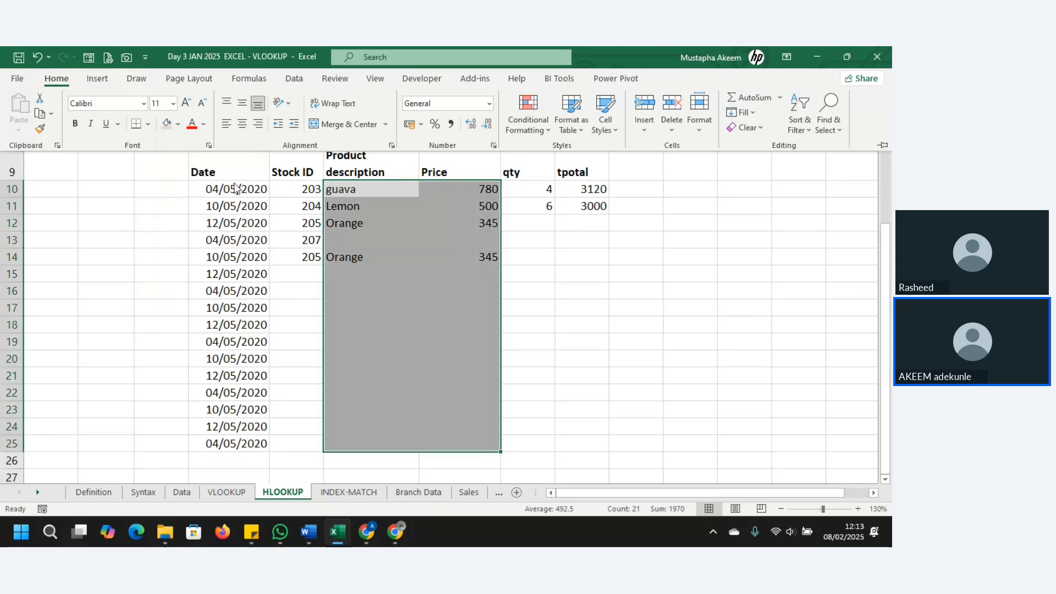
Apply the same light grey fill to the total cells I10:I25 and select the Stock ID cell E15.
drag(587, 186, 590, 438)
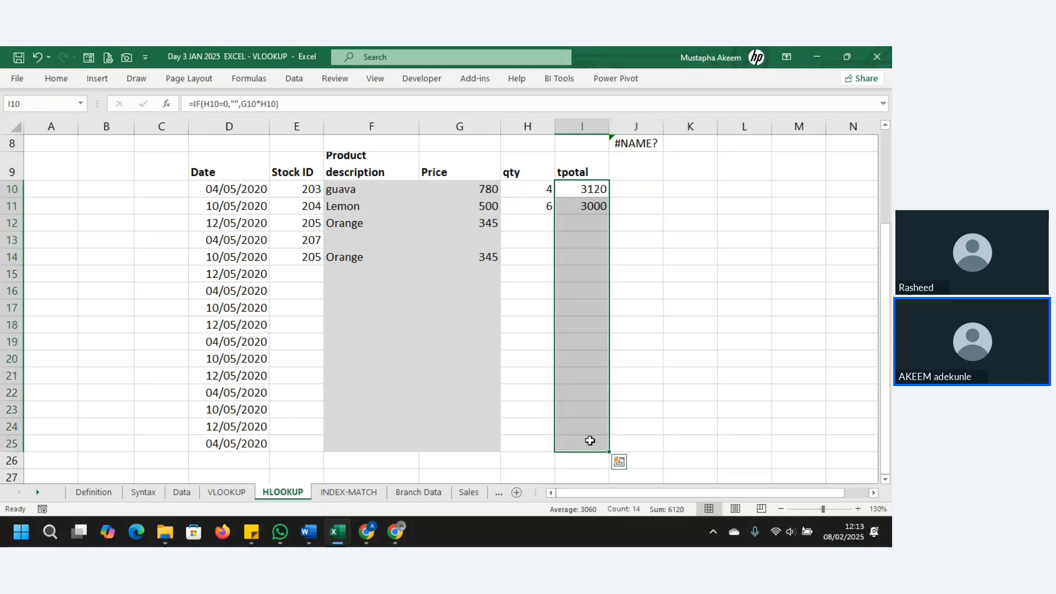
click(55, 80)
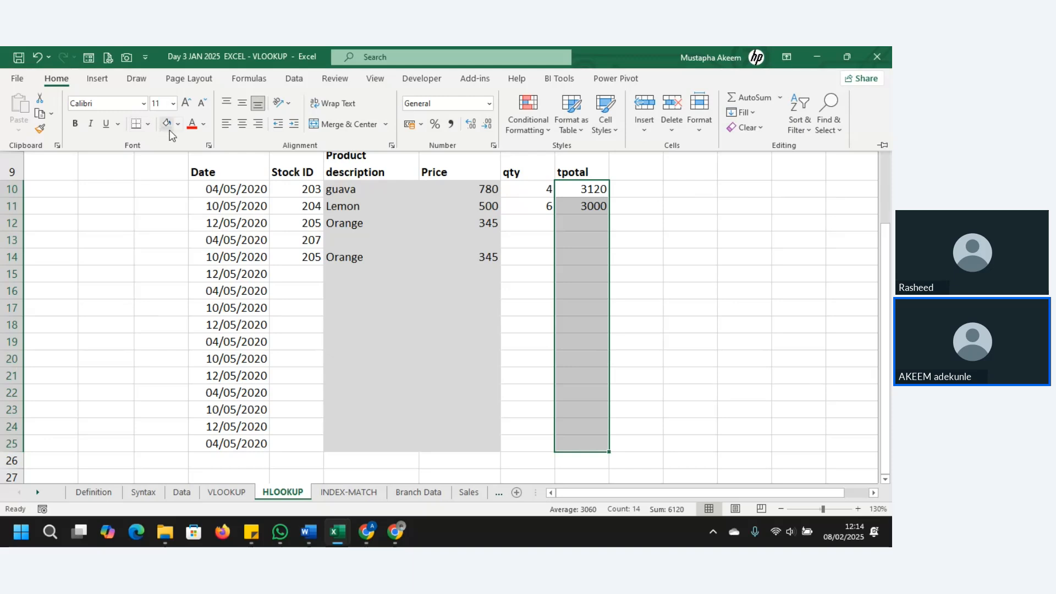
click(169, 130)
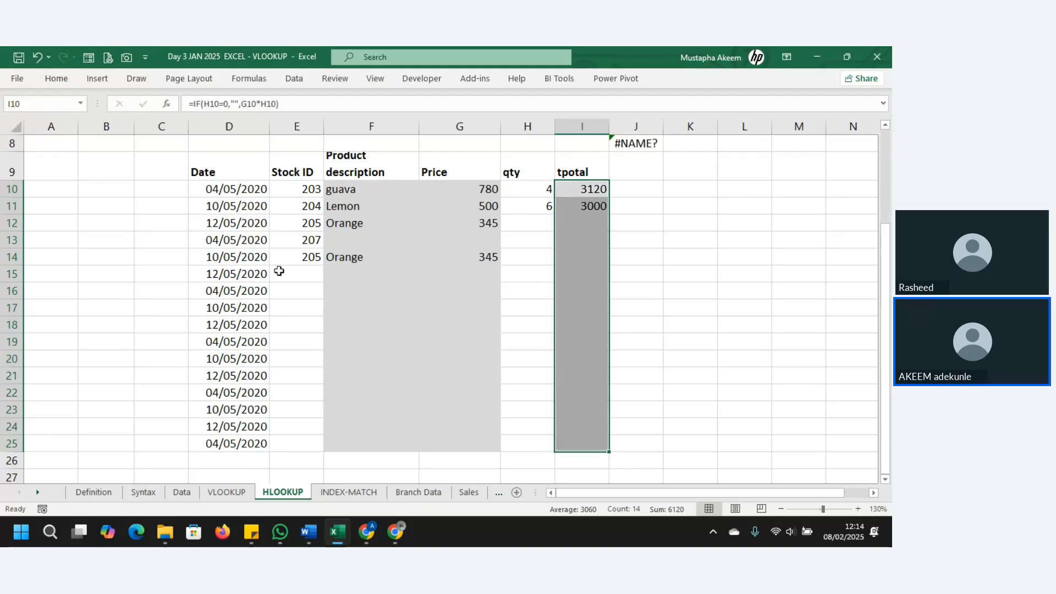
click(301, 276)
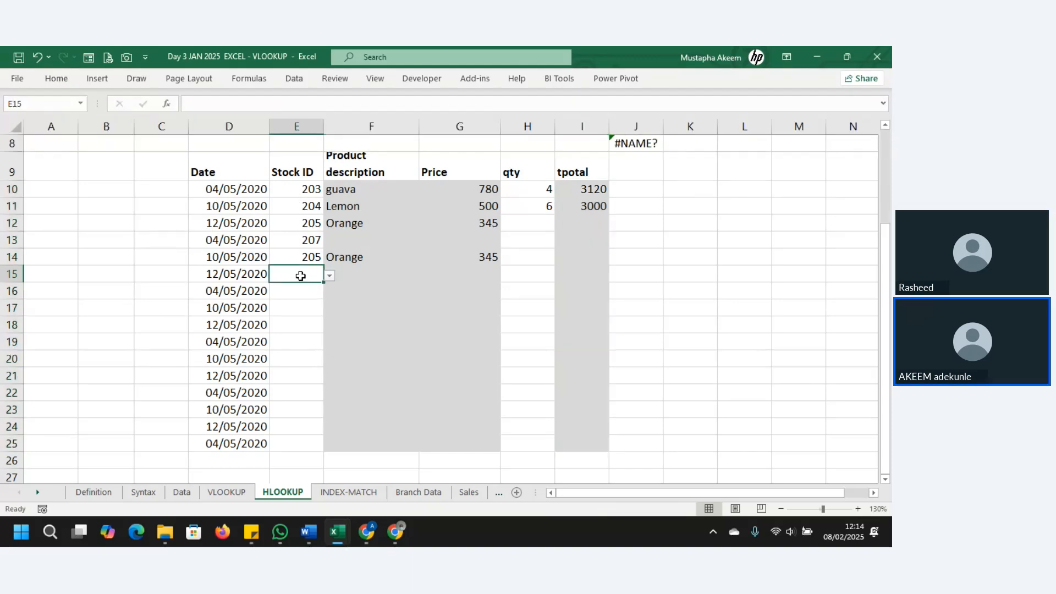
Choose stock ID 203 in row 15 of the sales table and enter a quantity of 5.
click(330, 276)
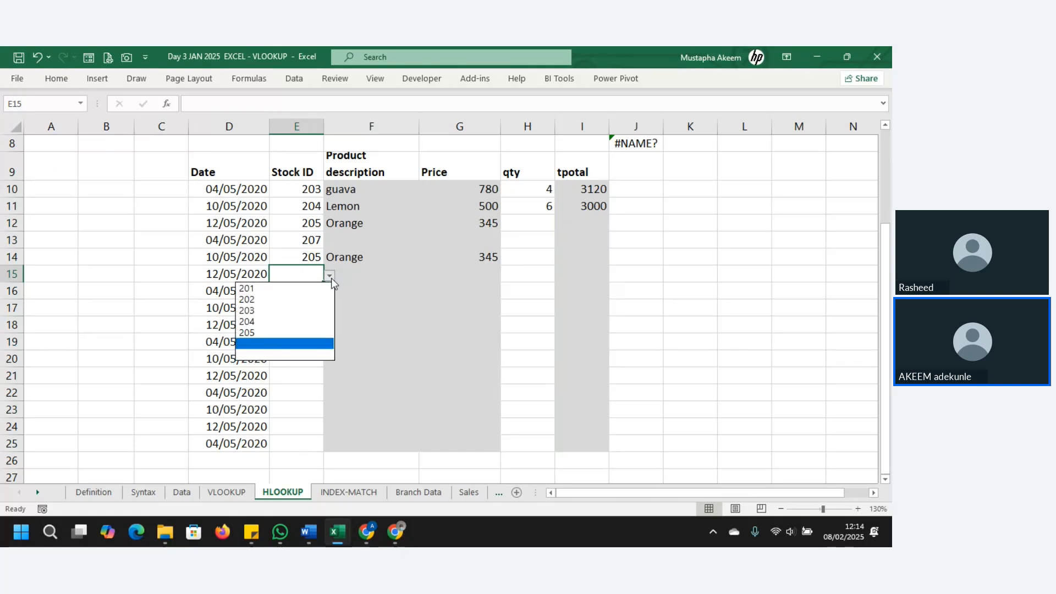
click(271, 311)
click(528, 278)
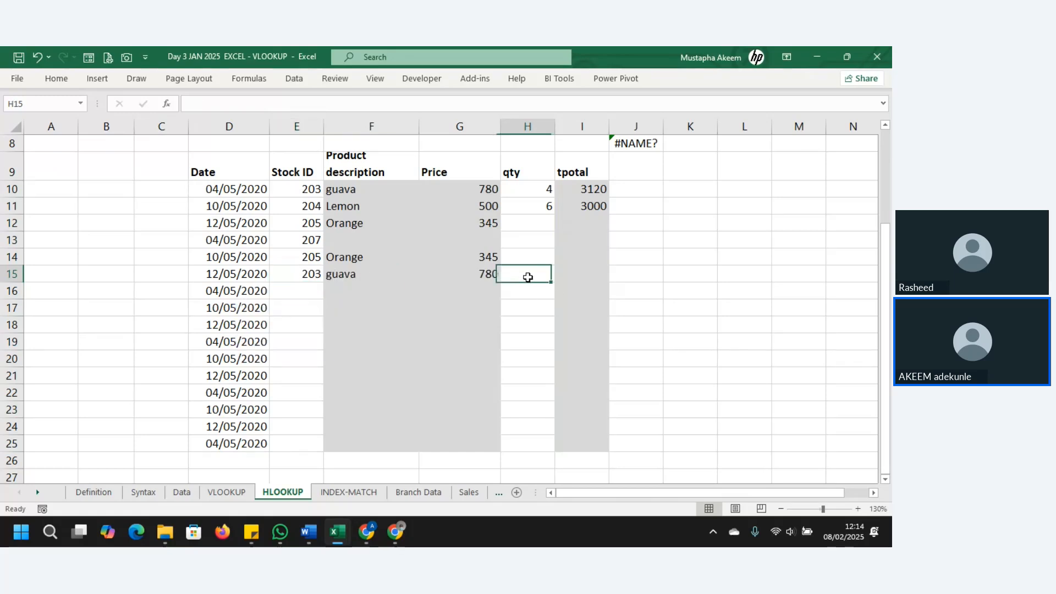
text(5)
key(Return)
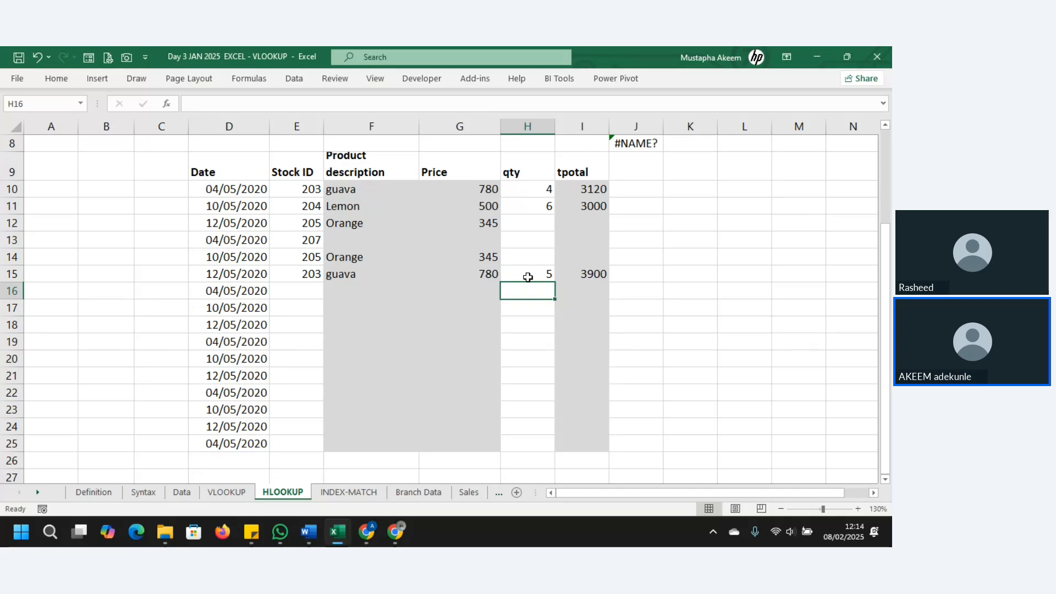
Inspect the total formula in I17 and the quantity cell H17 it depends on.
click(562, 313)
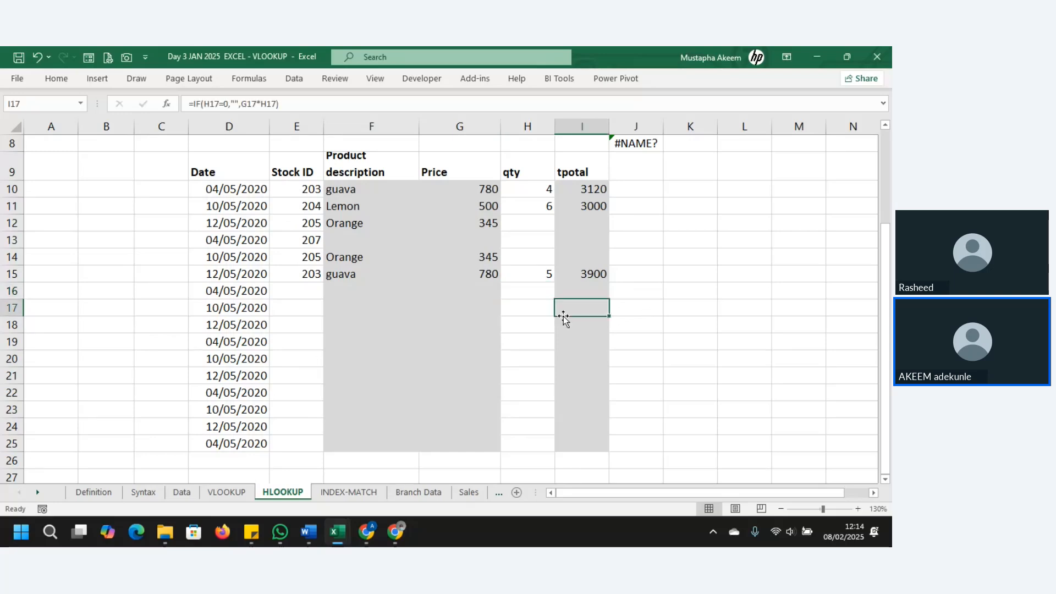
click(240, 104)
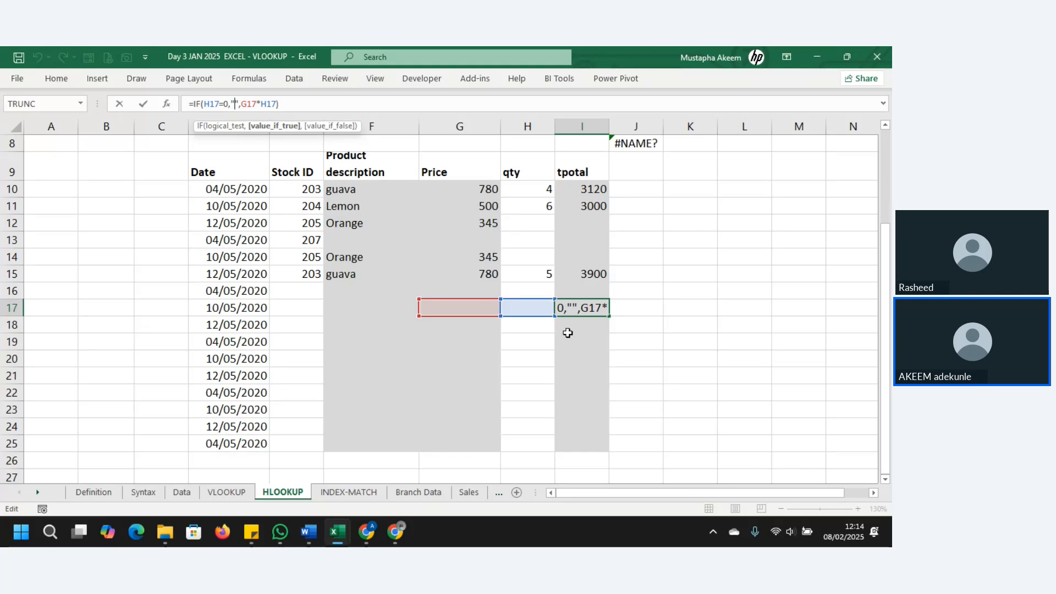
key(Return)
click(529, 306)
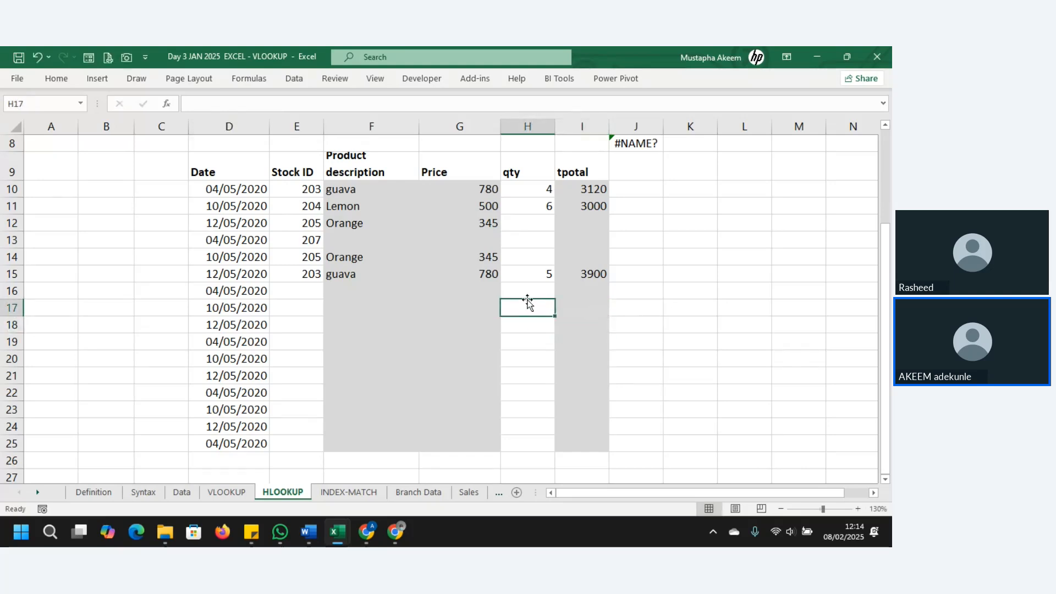
click(585, 303)
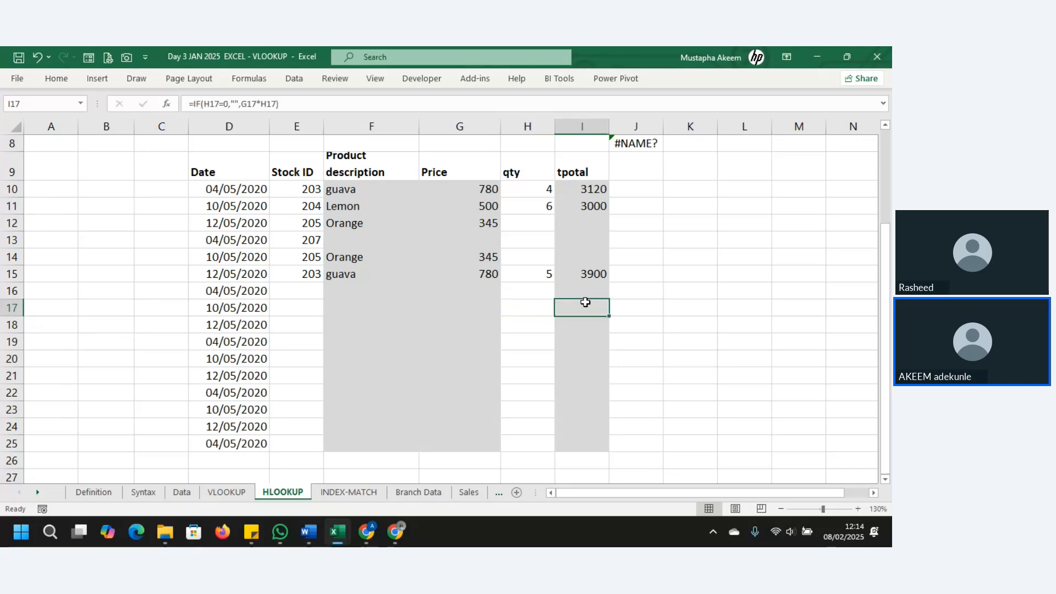
Review the index and match labels on the INDEX-MATCH sheet alongside the HLOOKUP and VLOOKUP sheets.
click(349, 492)
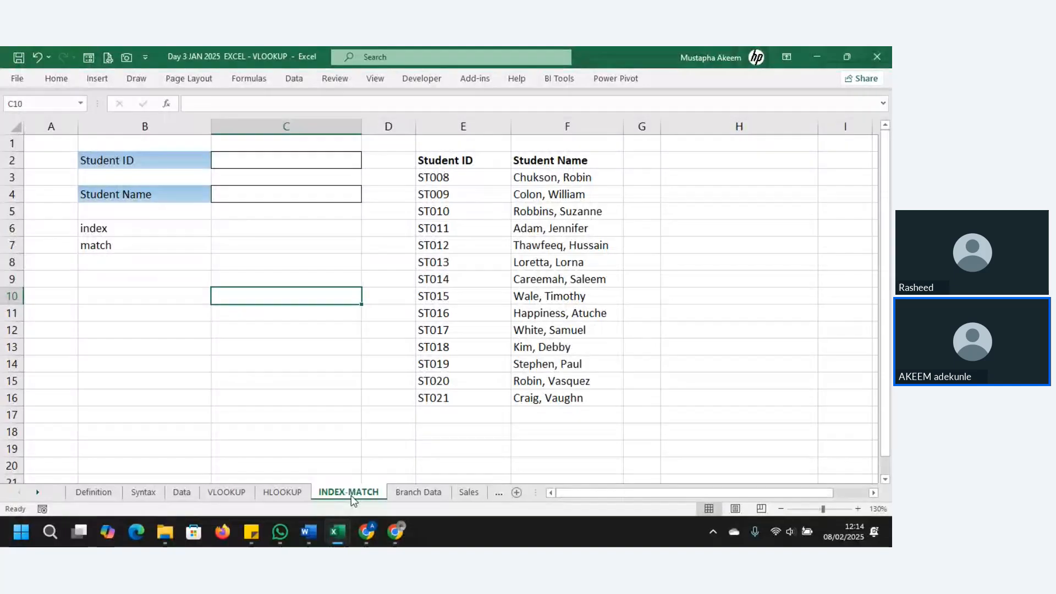
click(282, 491)
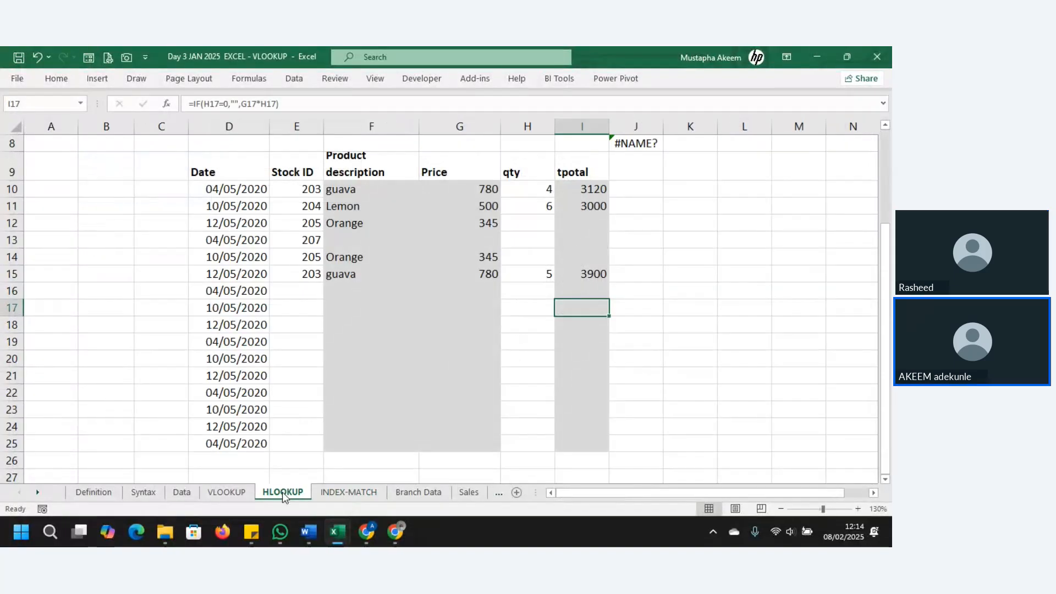
click(348, 492)
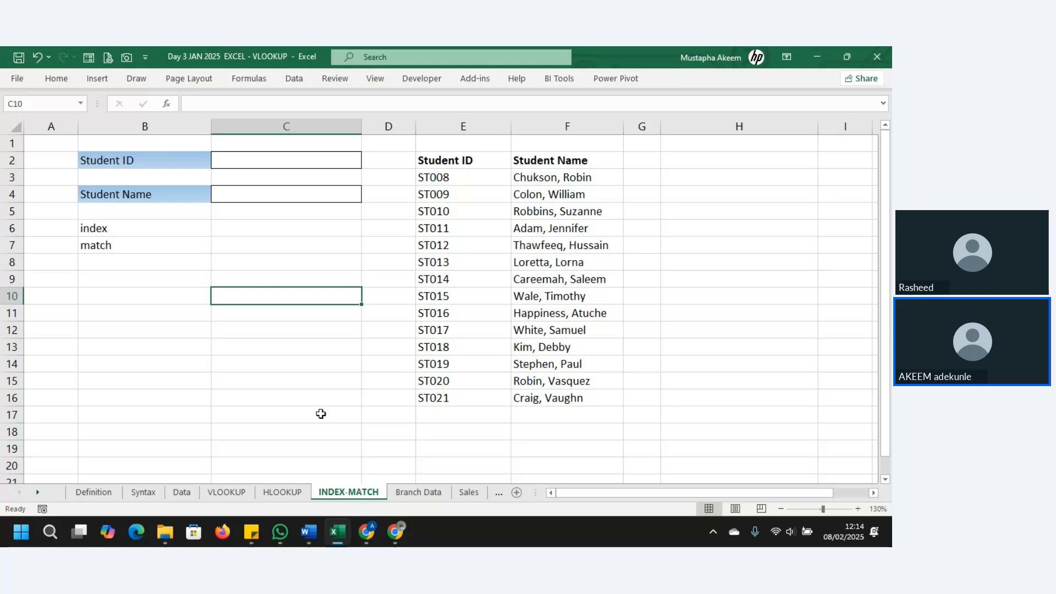
click(167, 298)
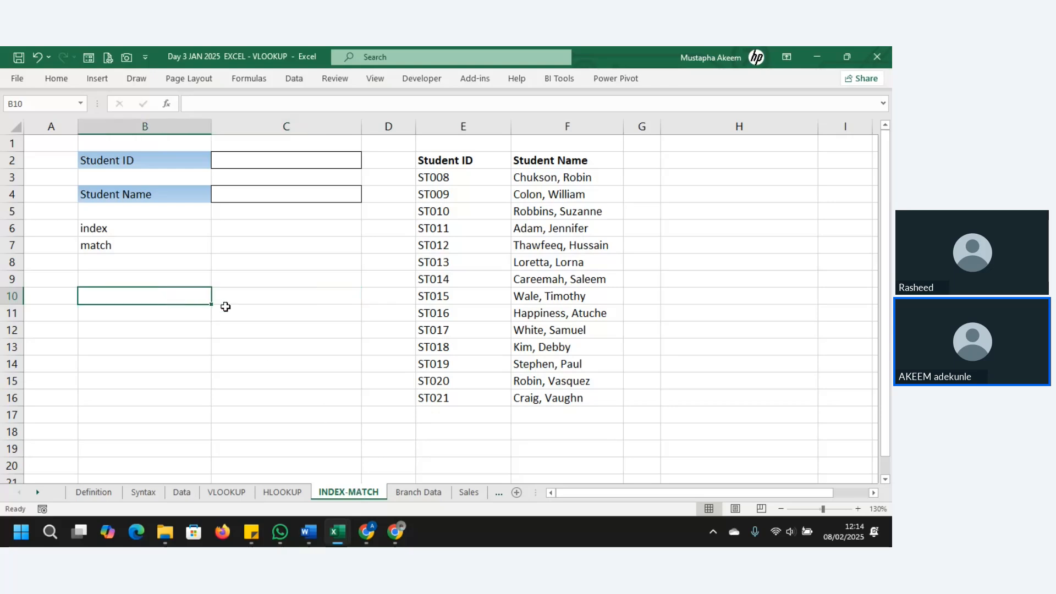
click(92, 231)
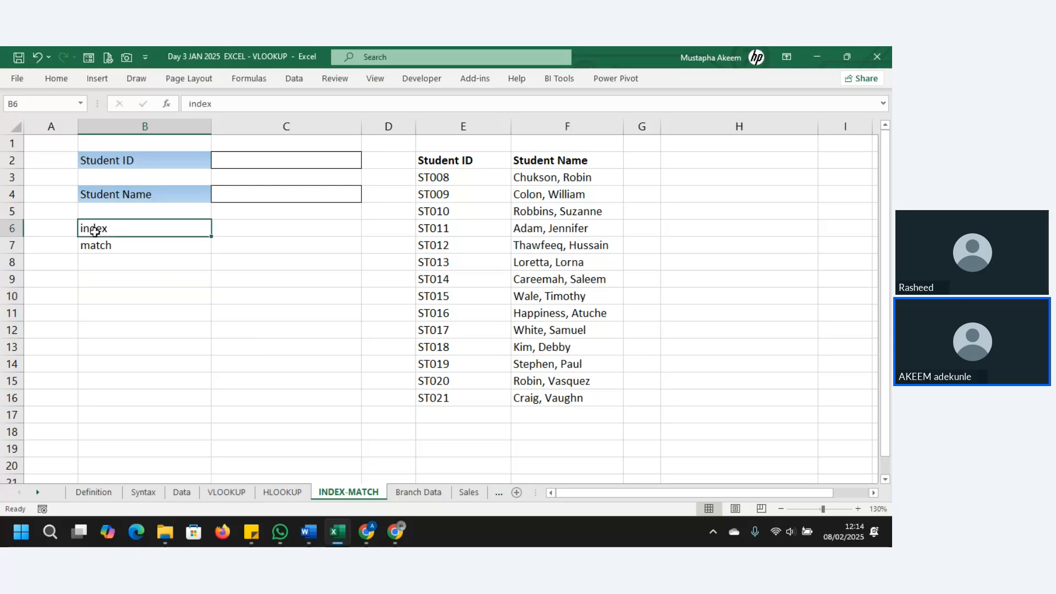
drag(93, 231, 356, 226)
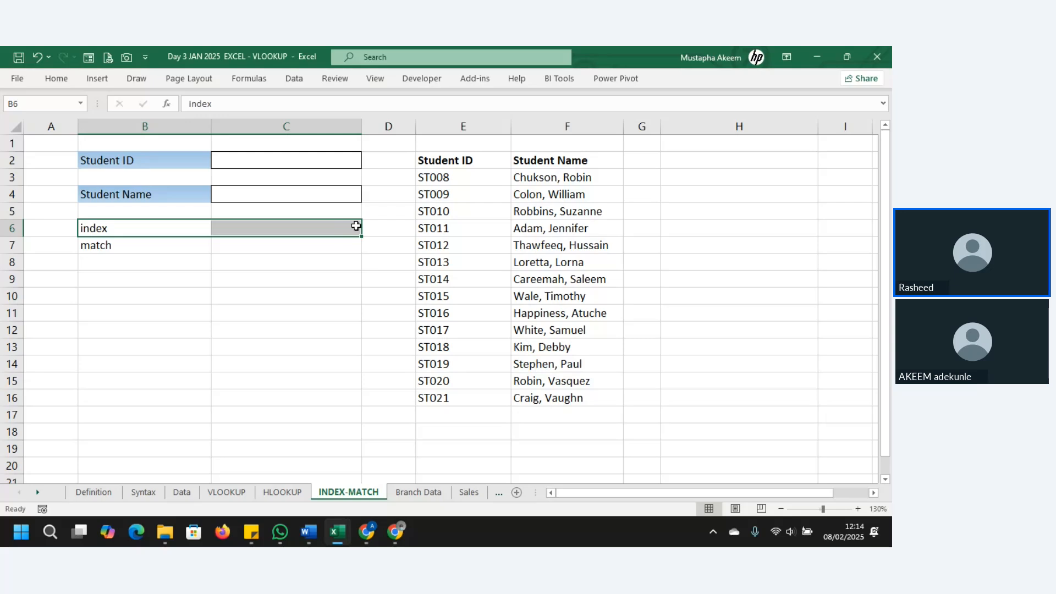
click(169, 243)
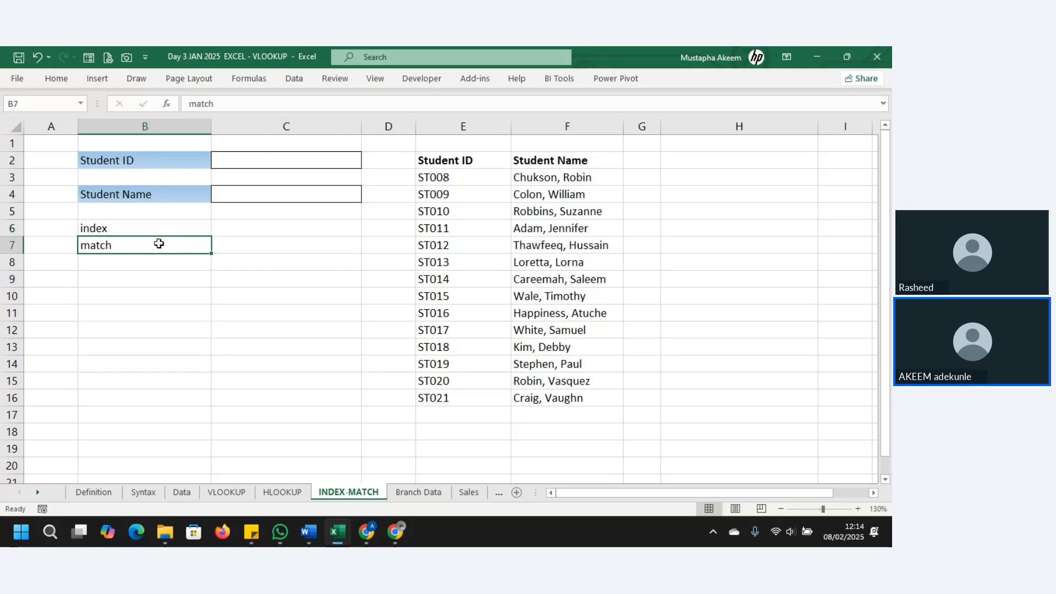
click(147, 233)
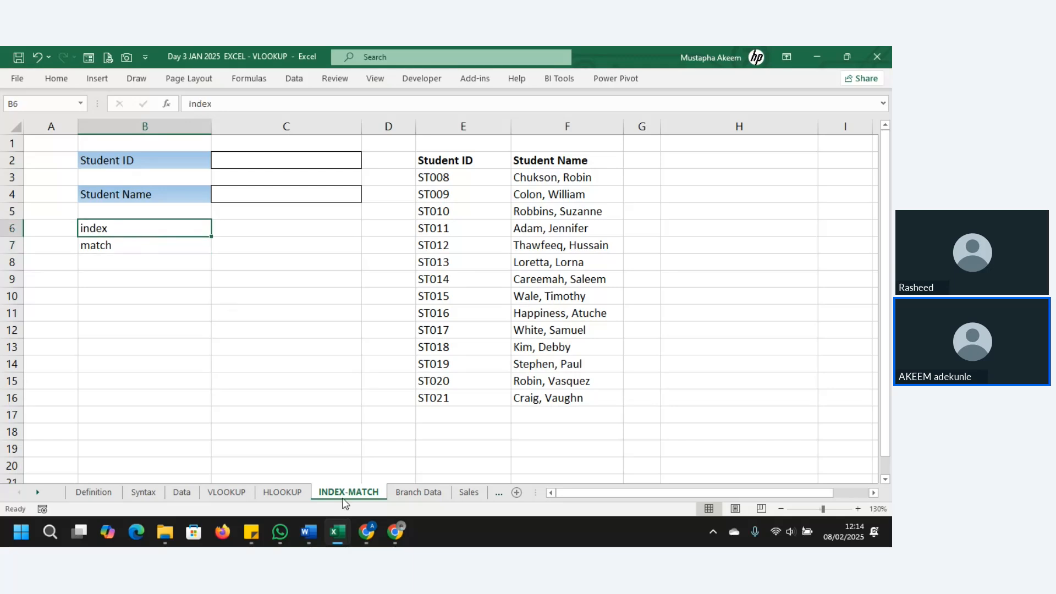
click(227, 492)
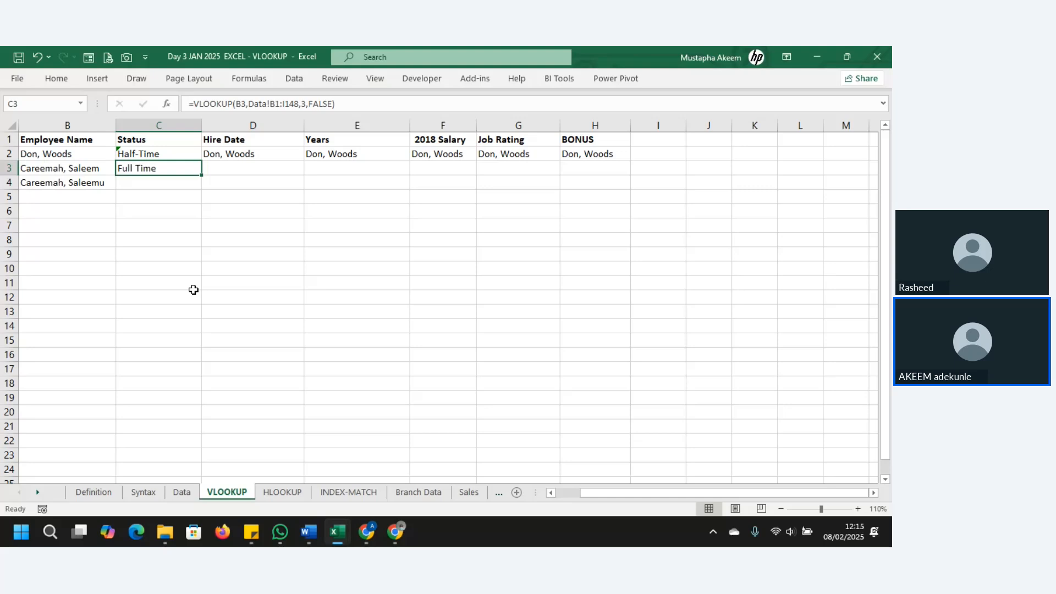
Enter an INDEX formula in C6 of the INDEX-MATCH sheet that returns row 5, column 2 of E2:F16.
click(349, 492)
click(259, 231)
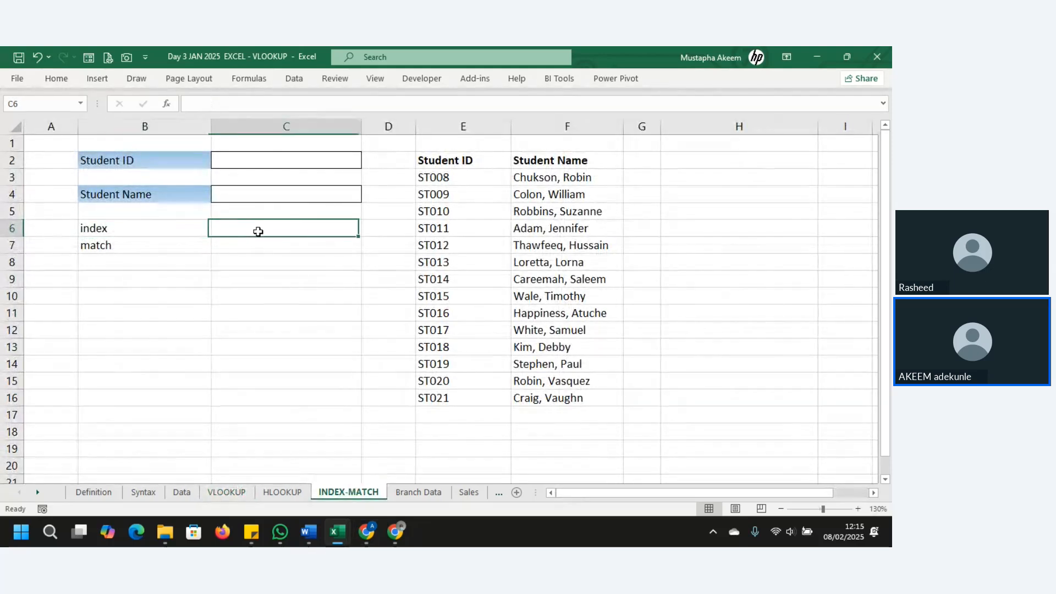
text(=index)
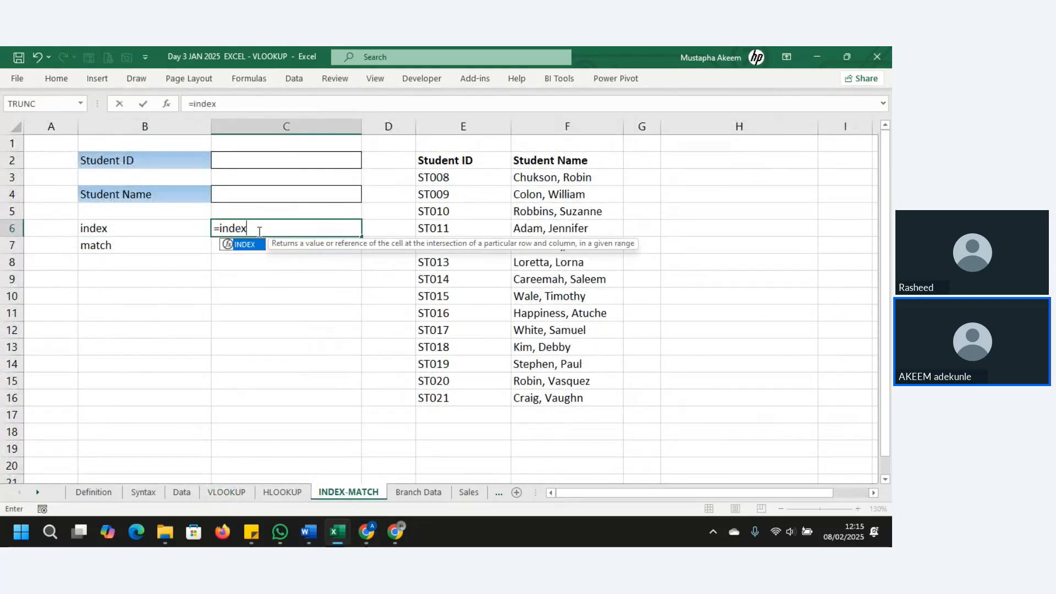
key(Tab)
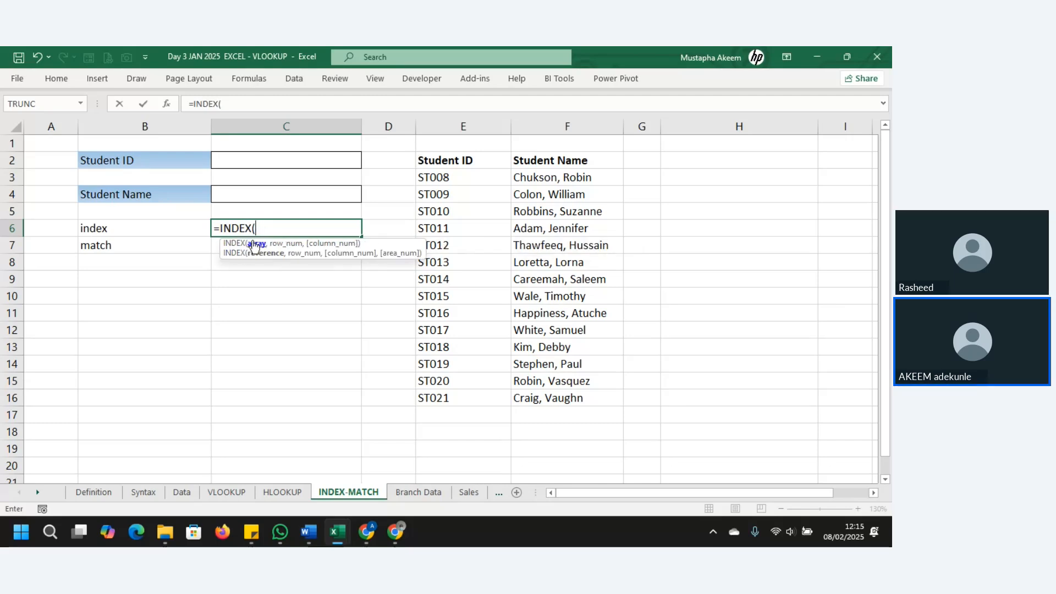
drag(431, 165, 587, 402)
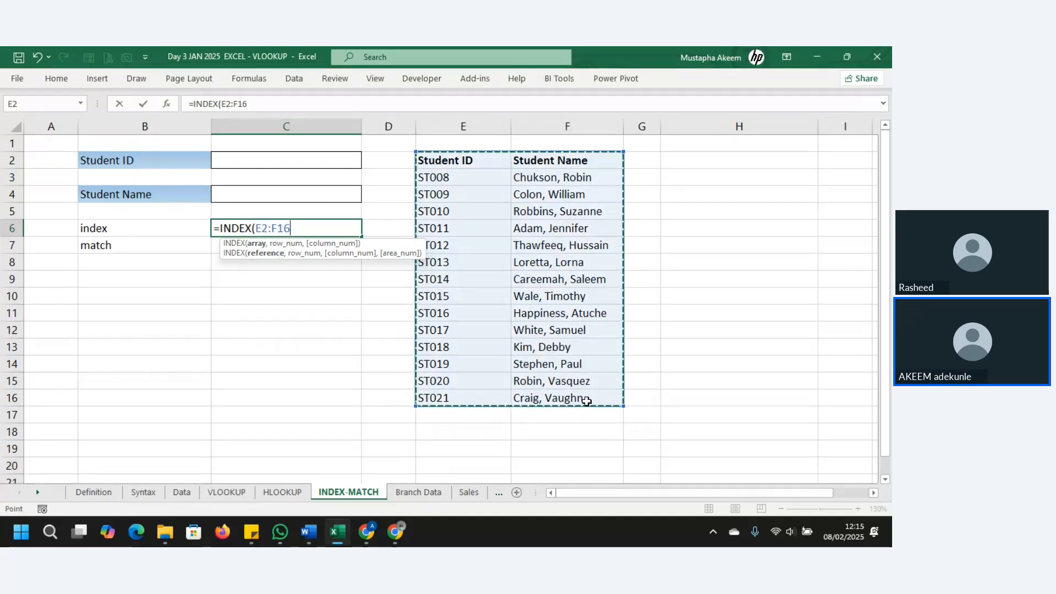
text(,)
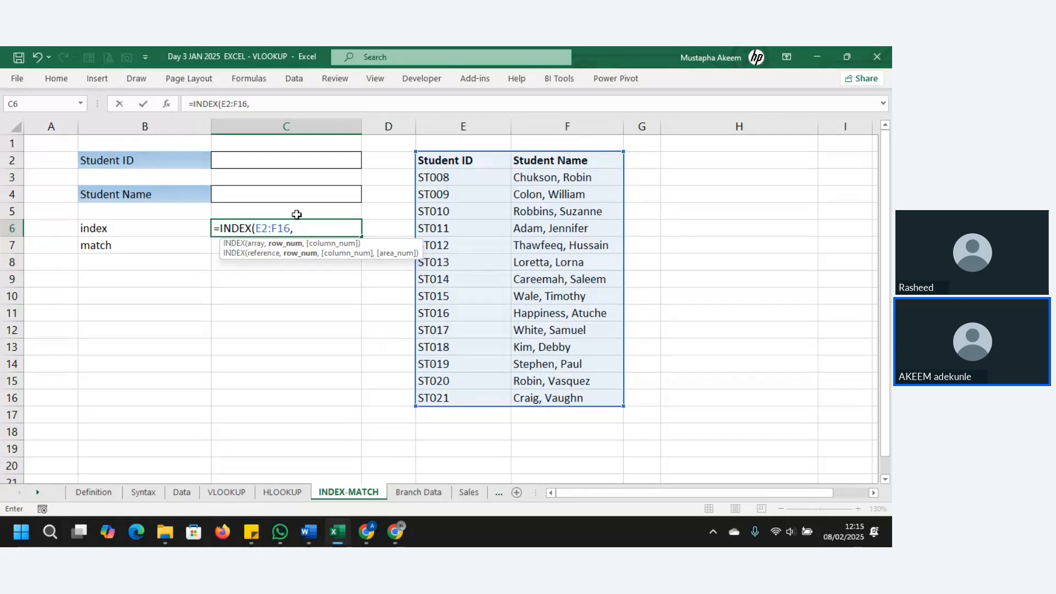
text(2)
key(BackSpace)
text(52)
key(BackSpace)
text(,)
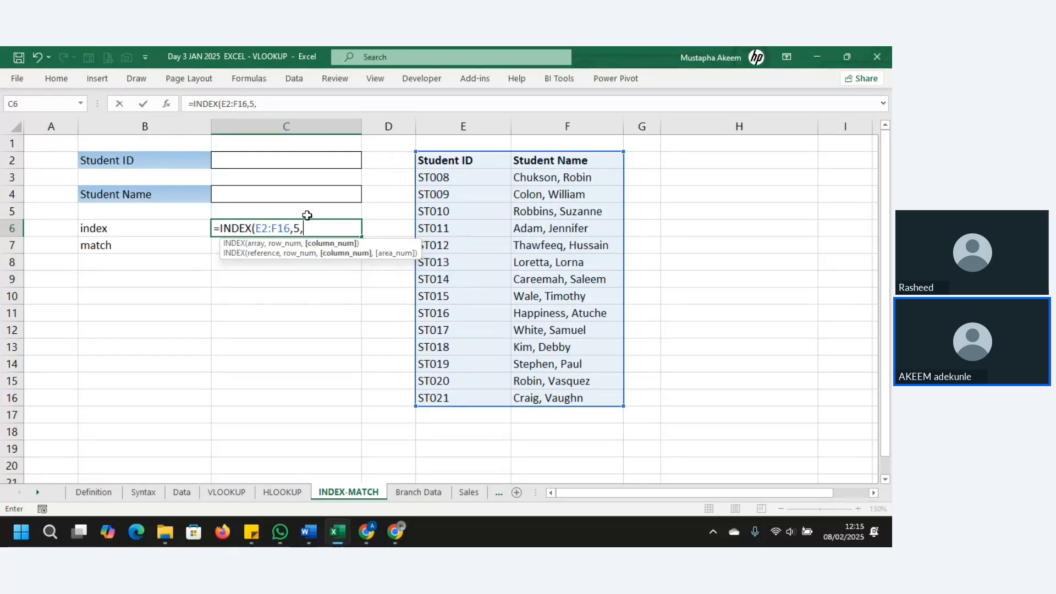
text(2))
key(Return)
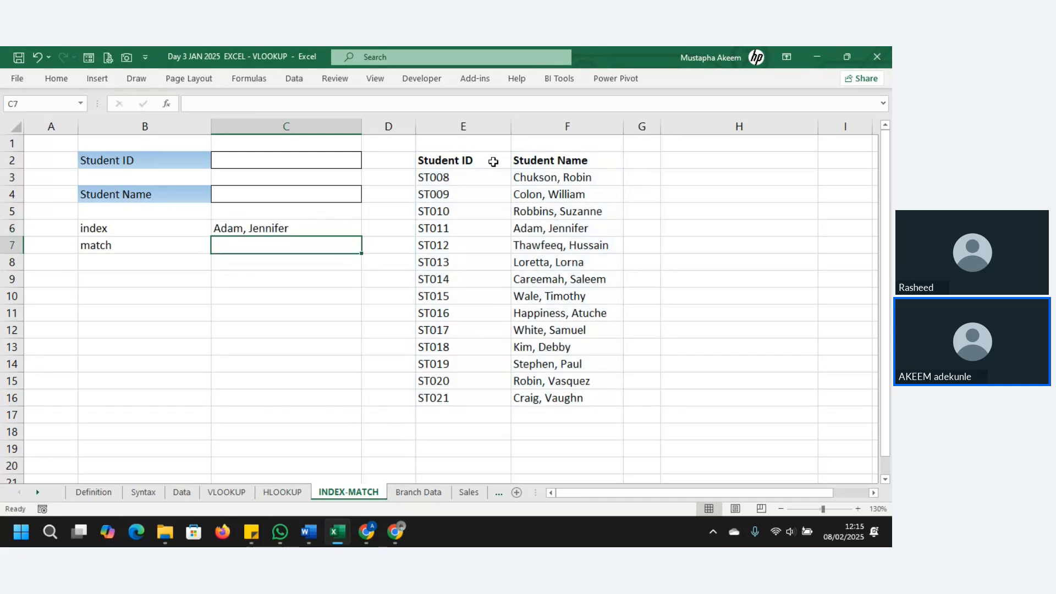
Trace the fifth row and second column of the student table and review the INDEX formula's arguments in C6.
click(469, 174)
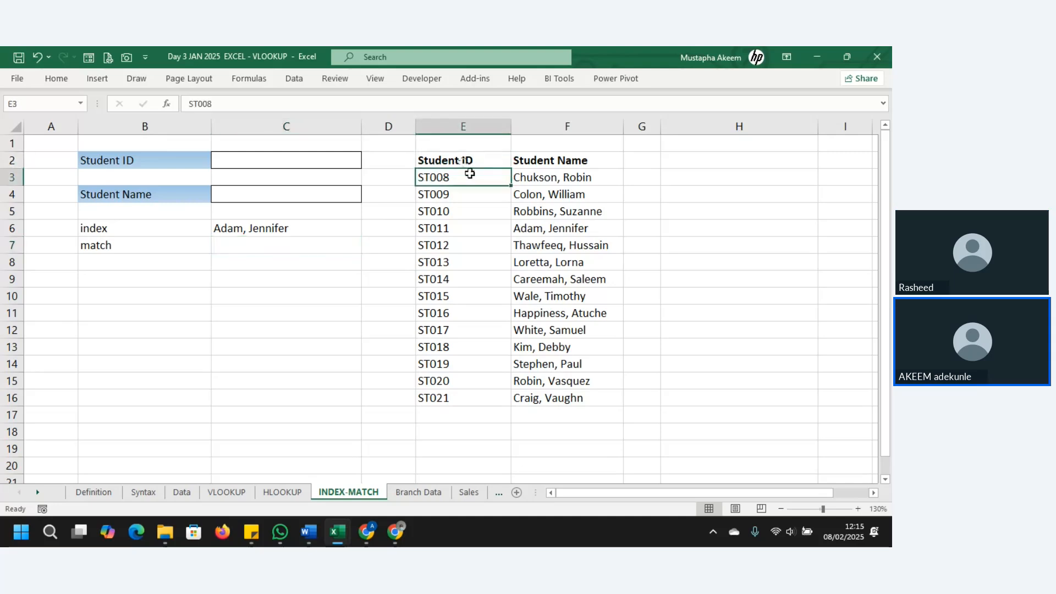
key(Down)
key(Down)
key(Down)
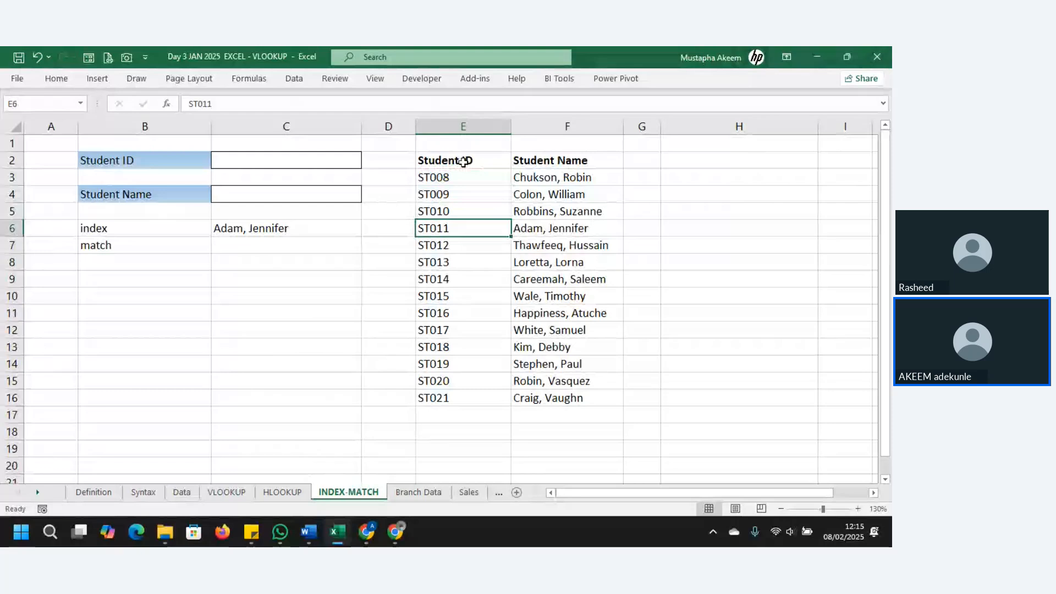
key(Right)
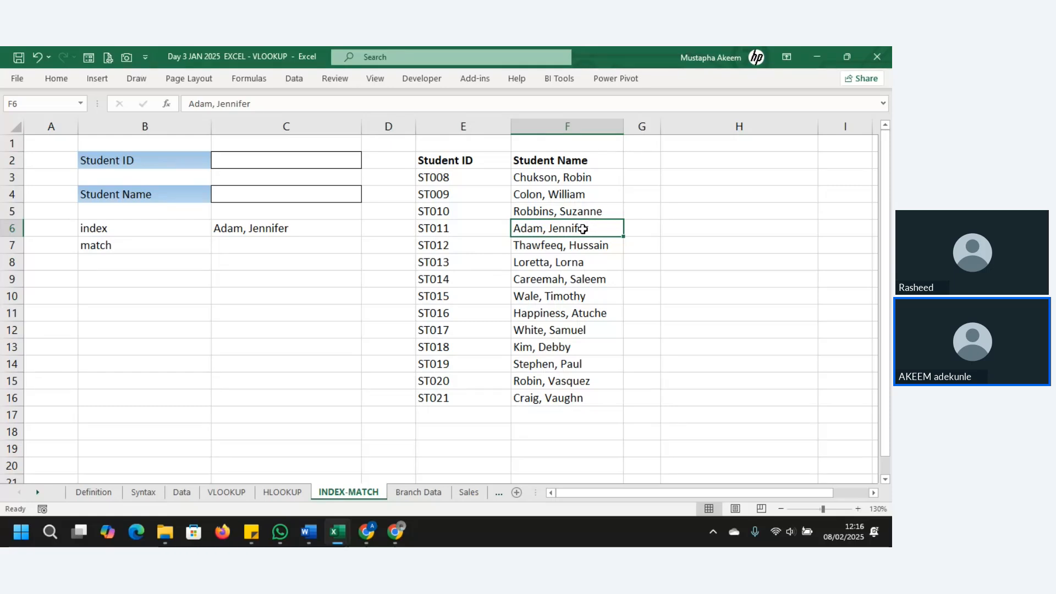
click(112, 244)
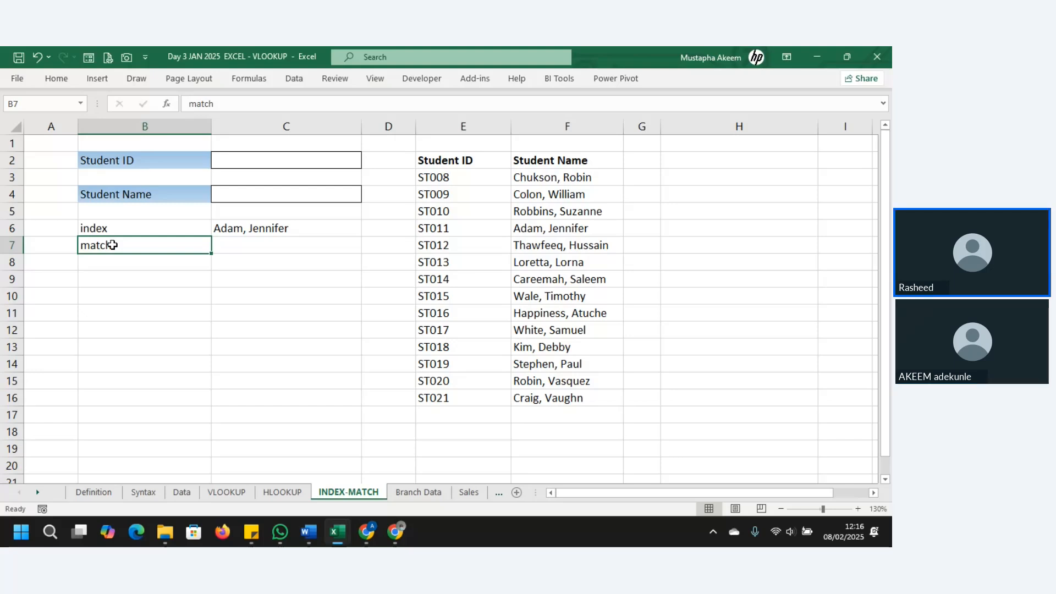
double_click(257, 228)
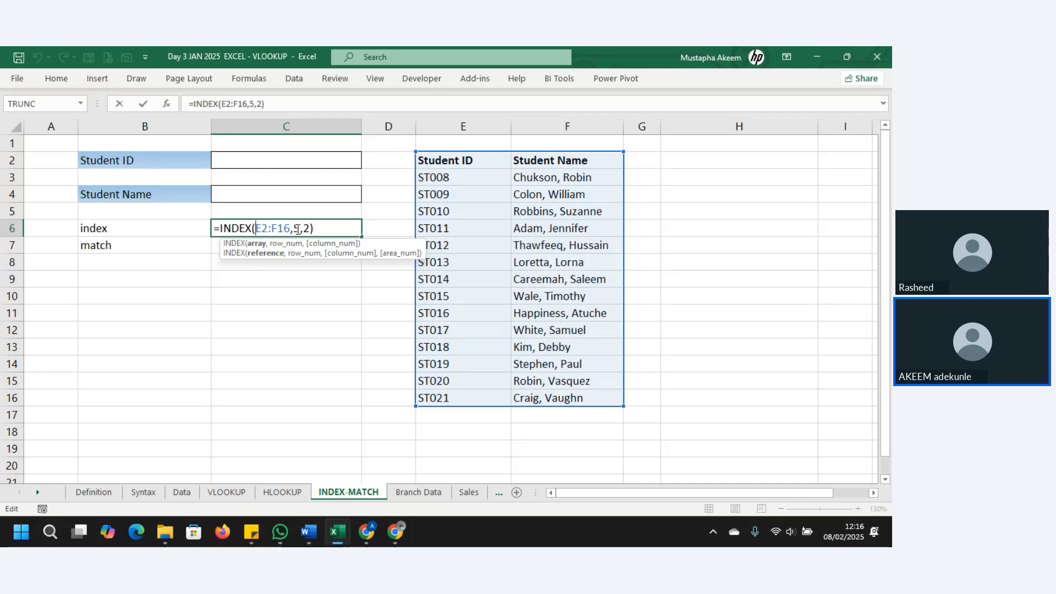
key(Return)
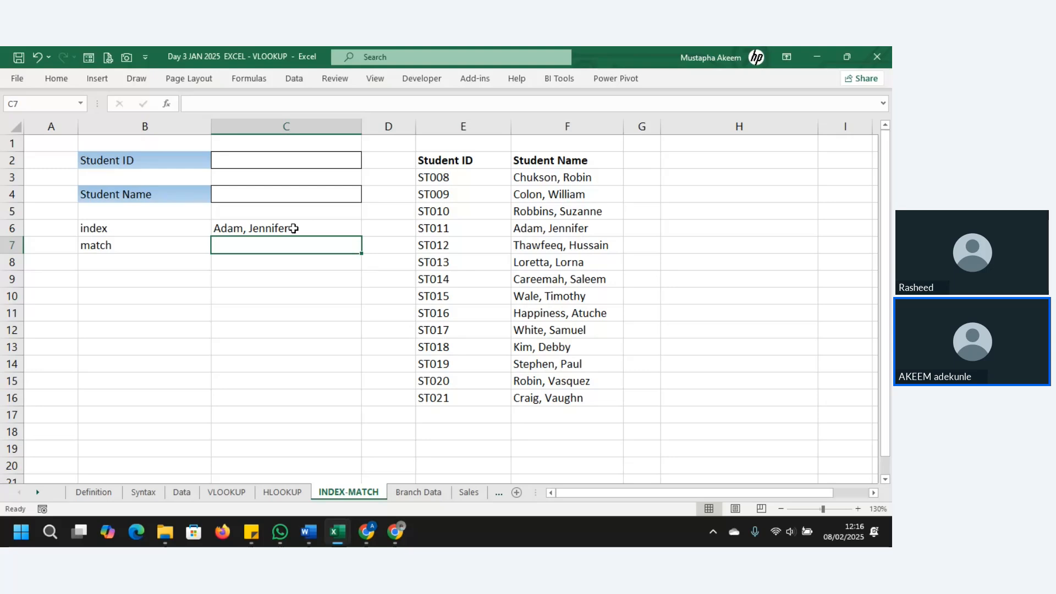
Enter a MATCH formula in C7 that finds E6's student ID, given as quoted text, in E2:E16 with match type 0.
click(141, 242)
click(252, 252)
text(=match)
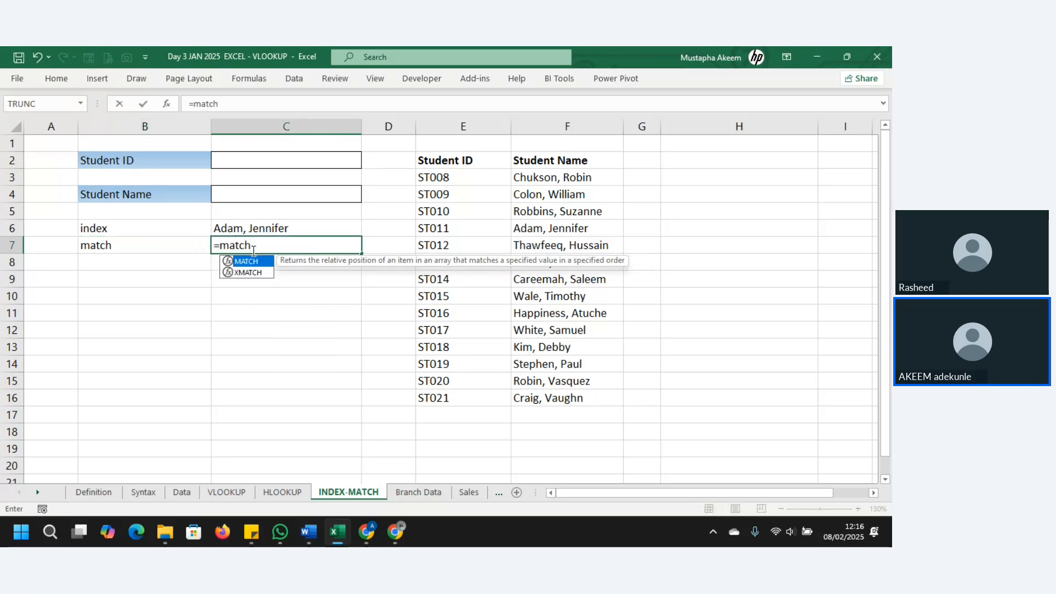
key(Tab)
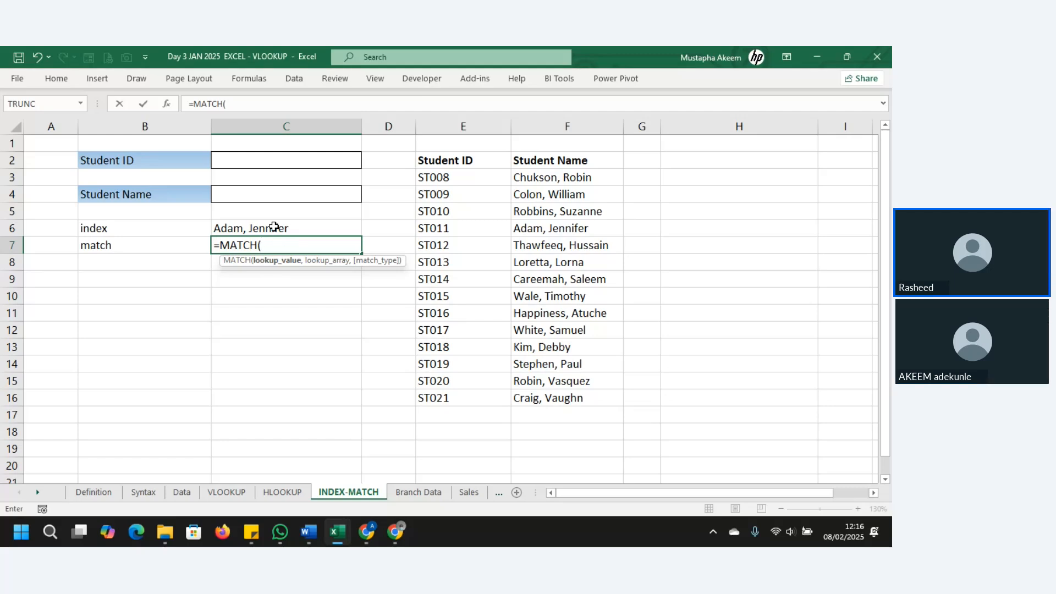
text(st)
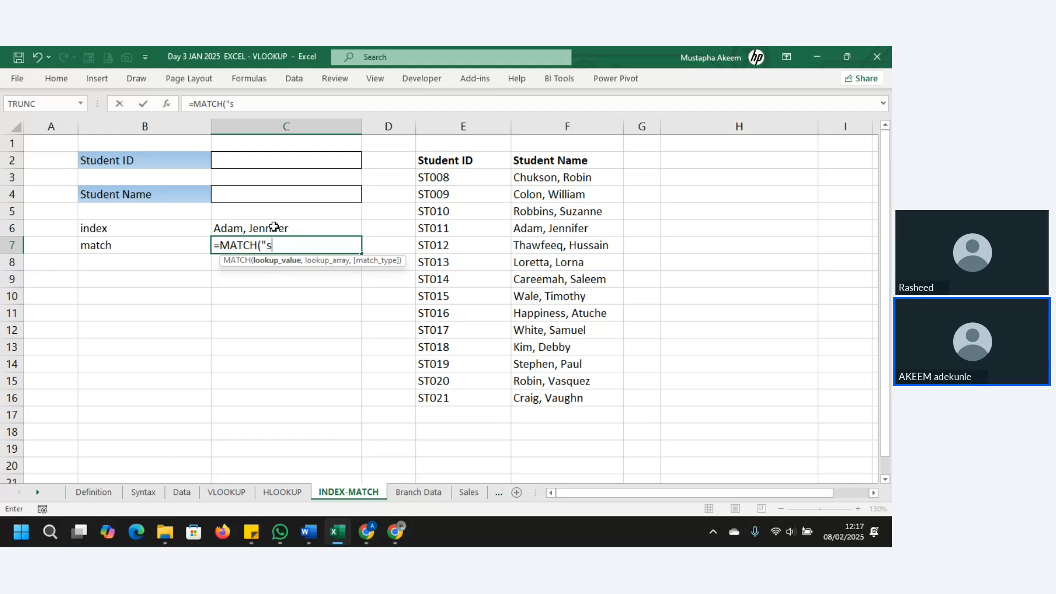
key(BackSpace)
key(BackSpace)
text(ST011)
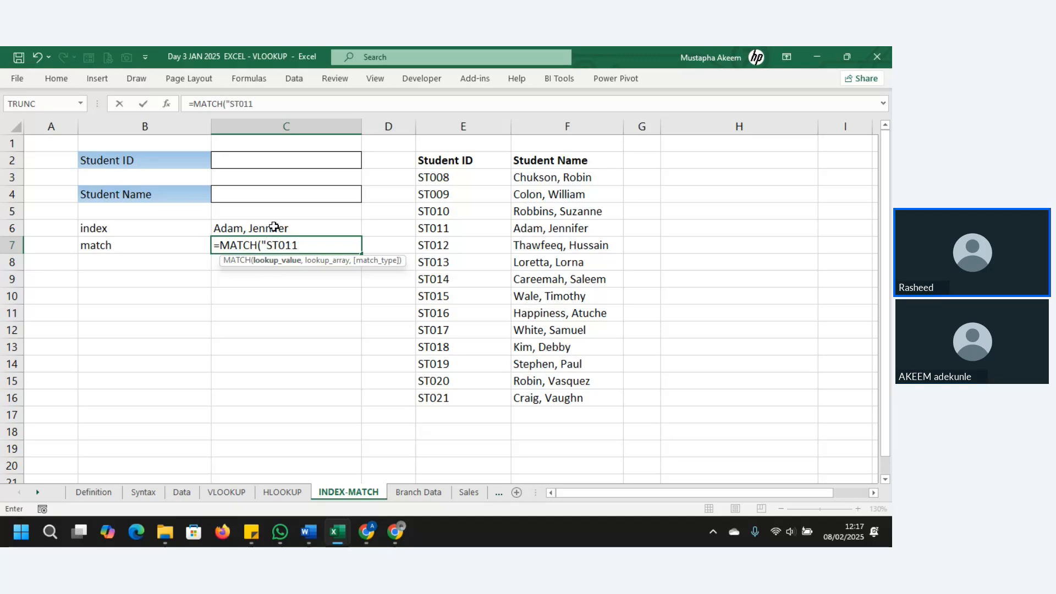
text(",)
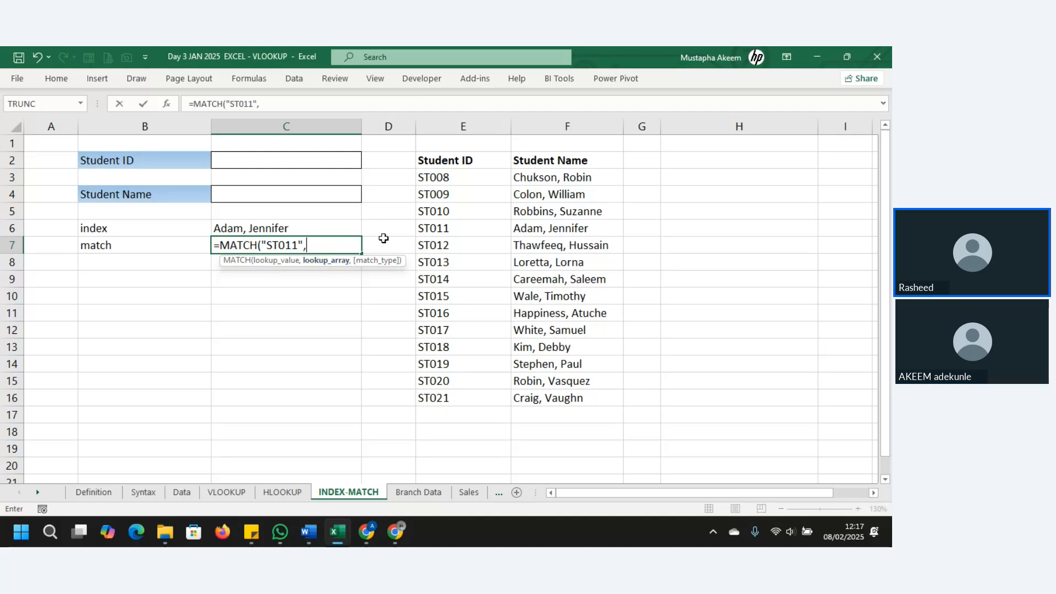
drag(444, 158, 443, 394)
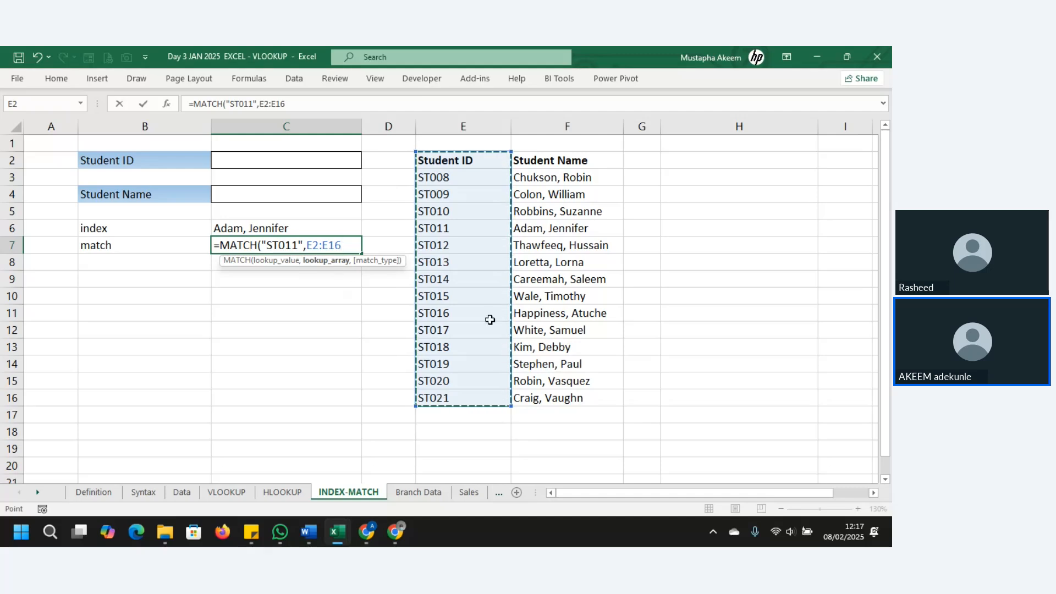
text(,)
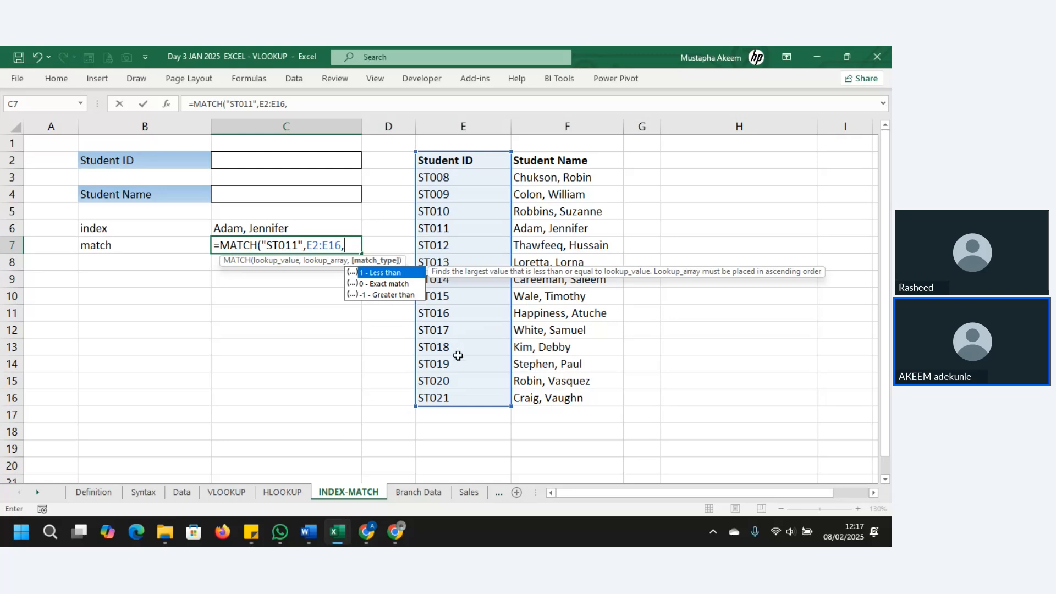
double_click(384, 284)
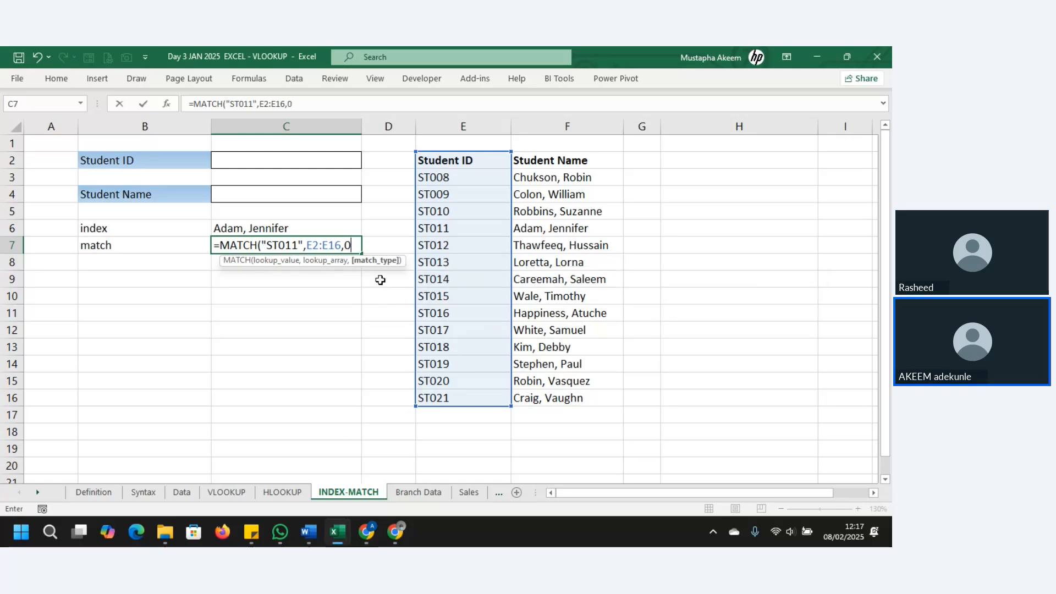
text())
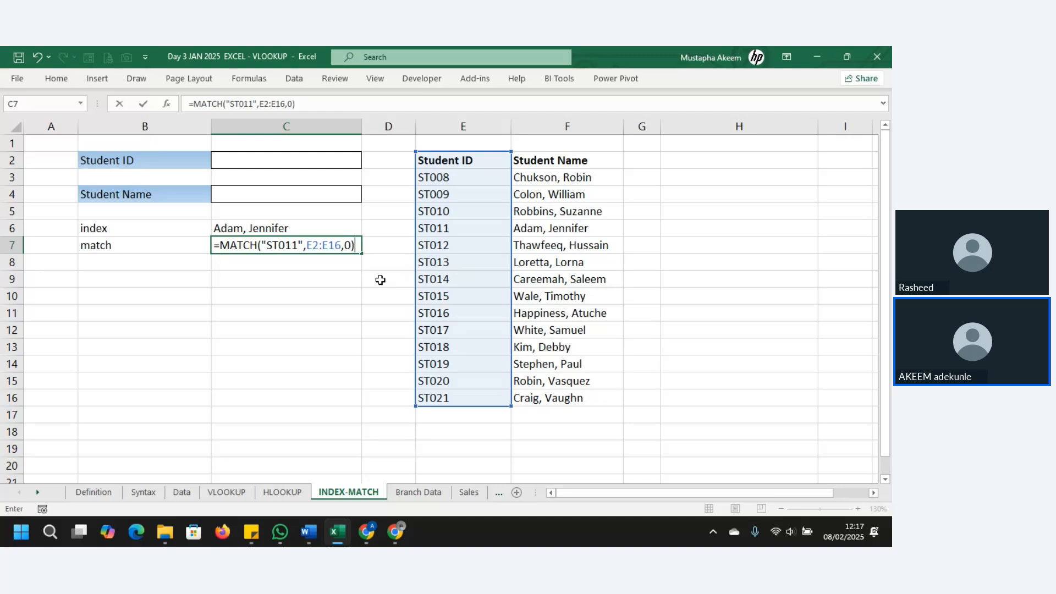
key(Return)
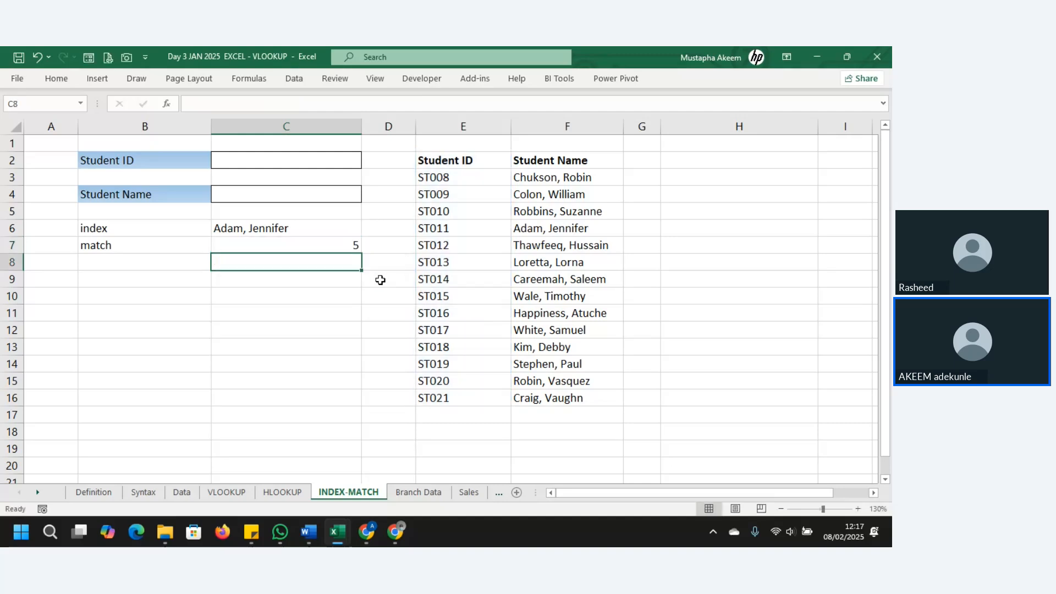
Review the MATCH formula's arguments in C7 and trace the matched position down the Student ID column from E2 to E6.
click(295, 243)
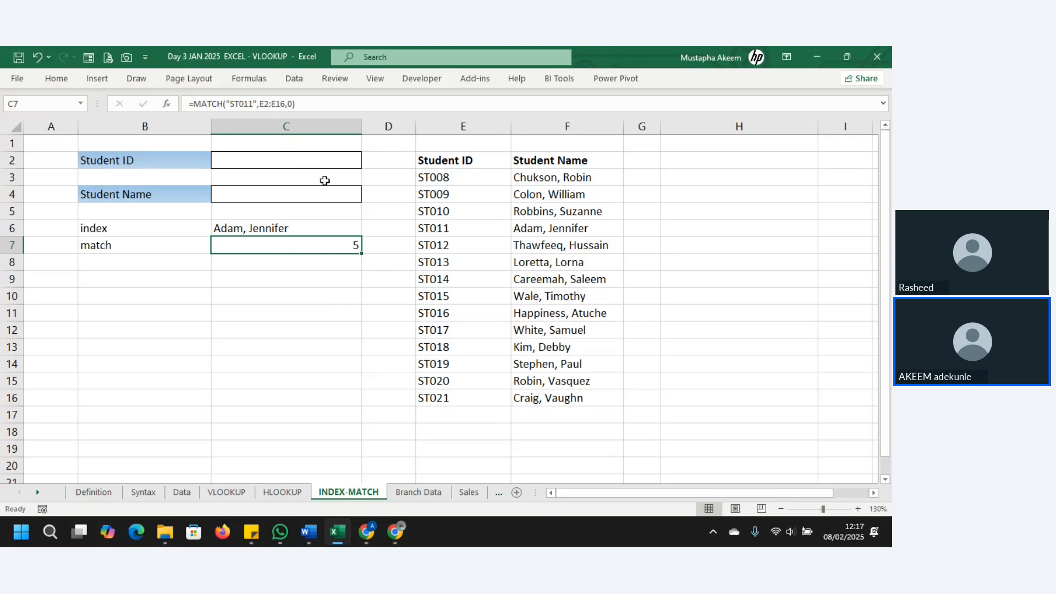
double_click(352, 245)
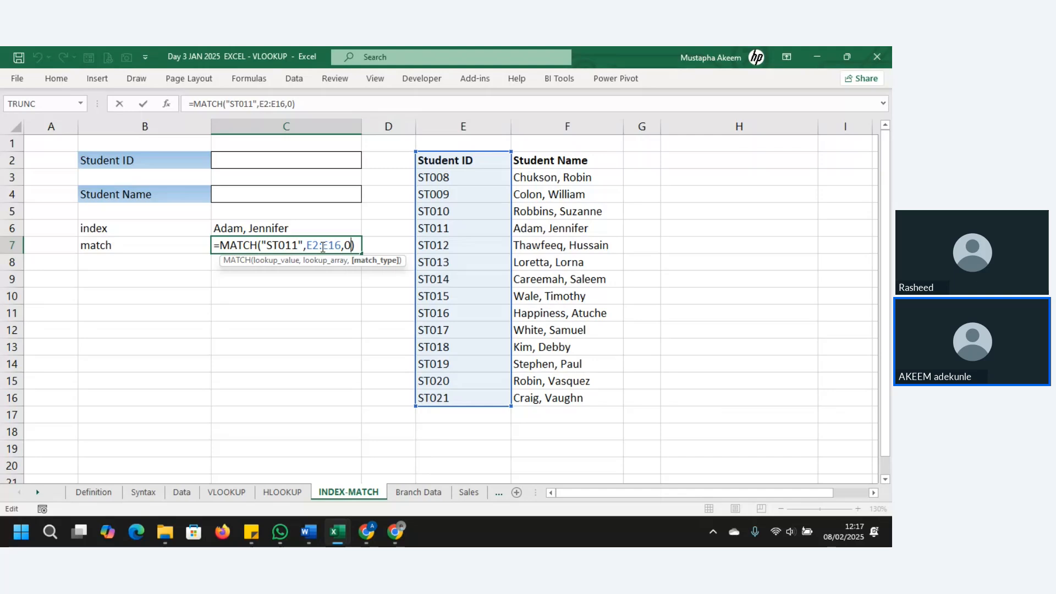
key(Return)
click(446, 168)
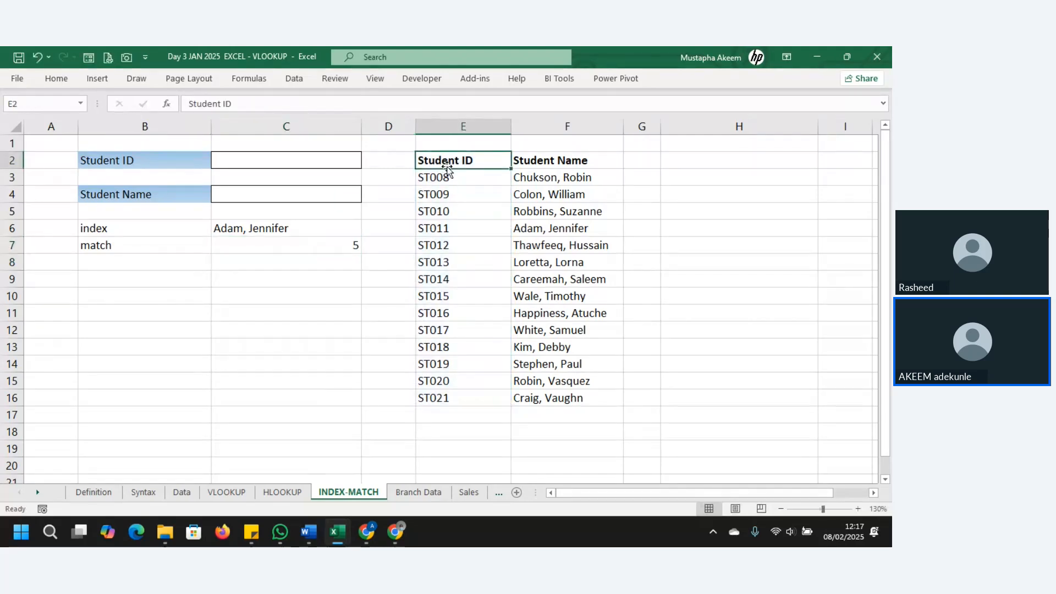
key(Down)
key(Down)
key(Down)
key(Down)
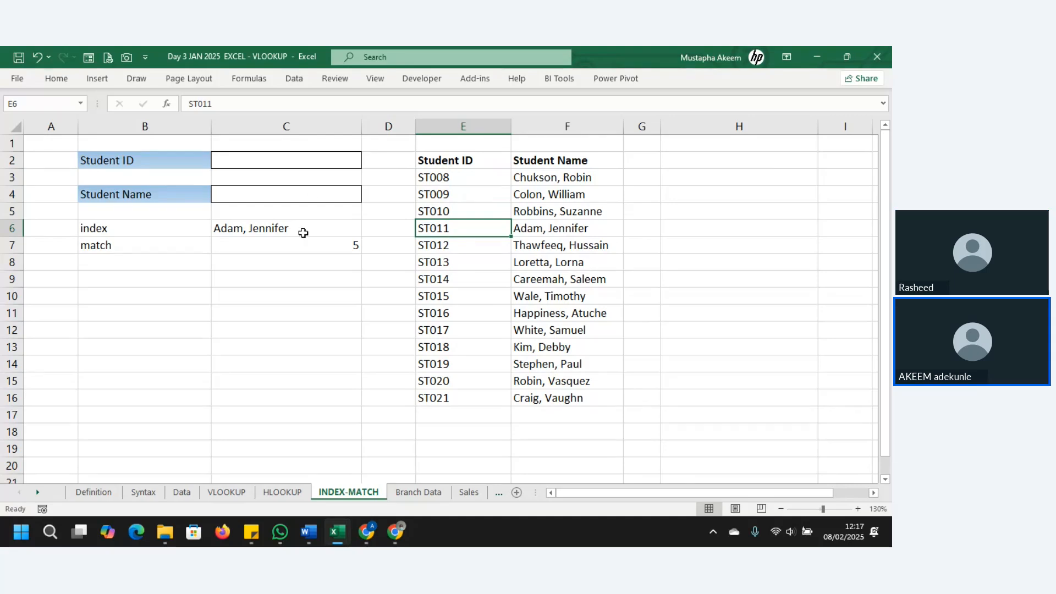
Compare the INDEX formula in C6 with the MATCH formula in C7.
click(302, 231)
click(320, 247)
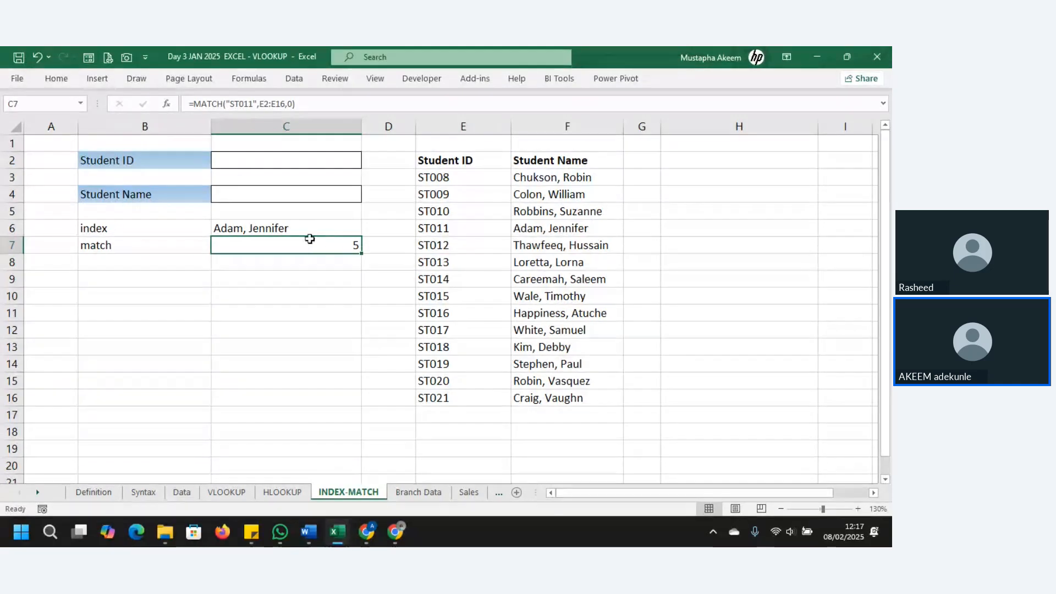
click(309, 230)
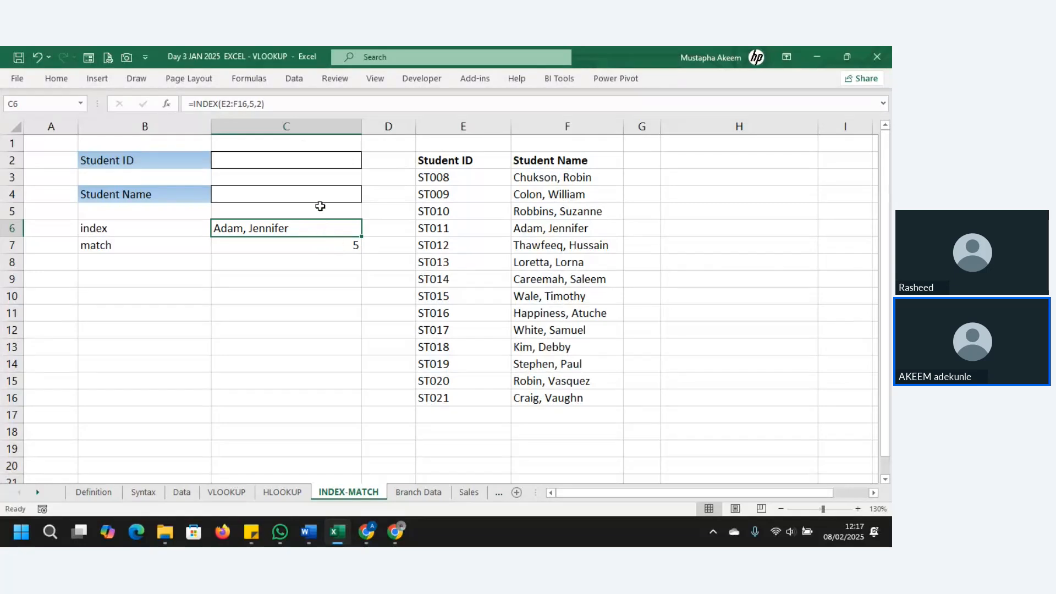
Set the Student ID in C2 to the ID listed in E7, and check the MATCH formula in C7.
click(301, 156)
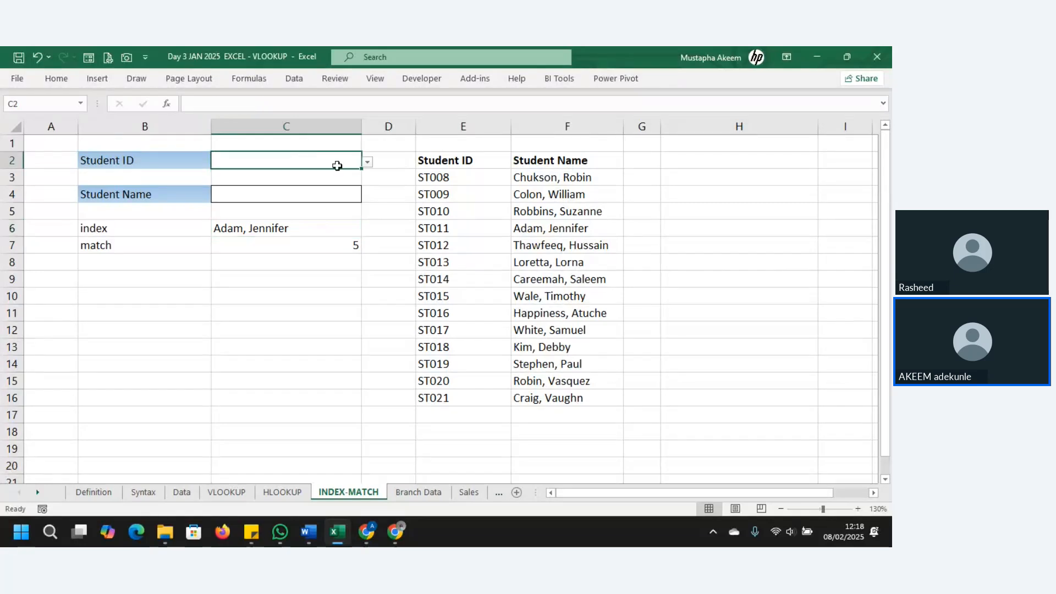
click(368, 162)
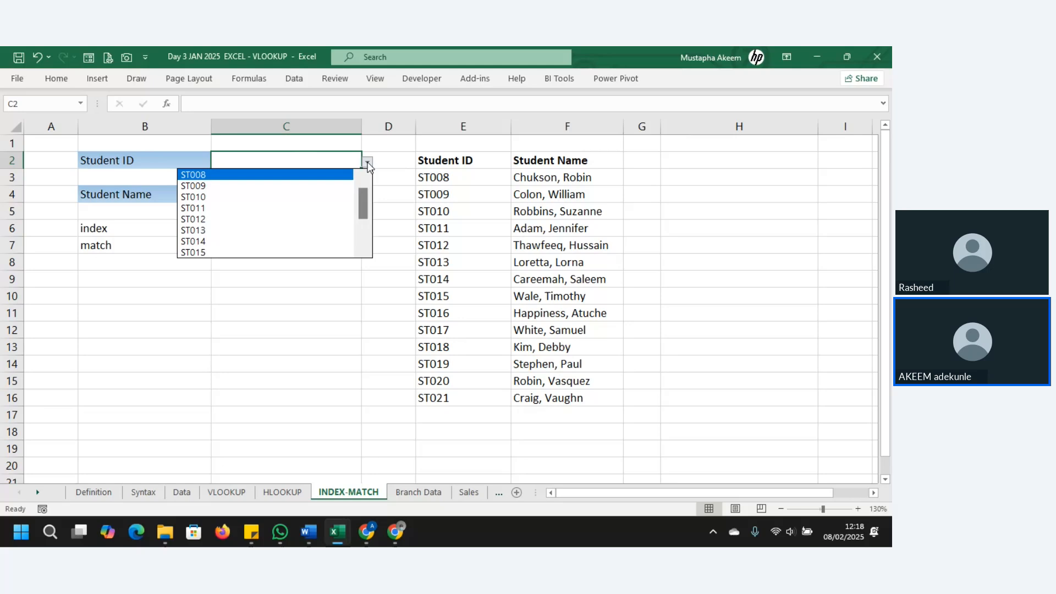
click(278, 219)
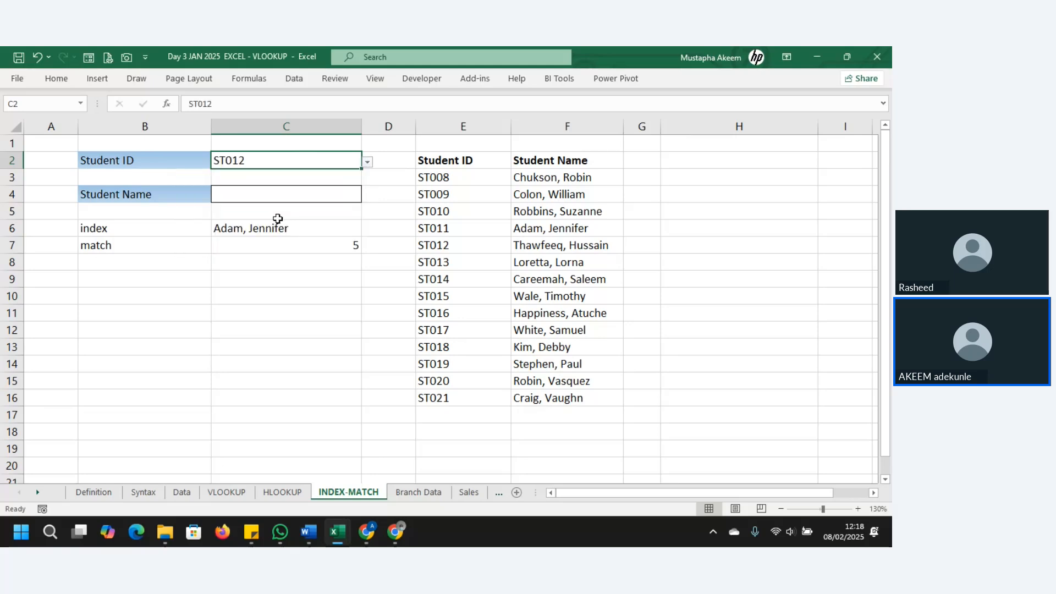
click(302, 239)
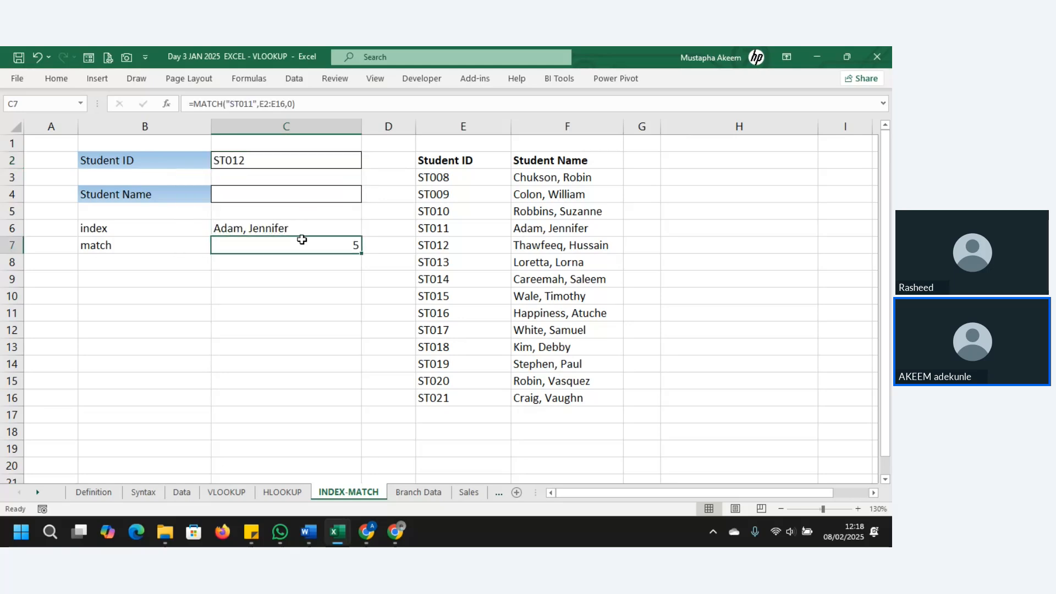
click(355, 160)
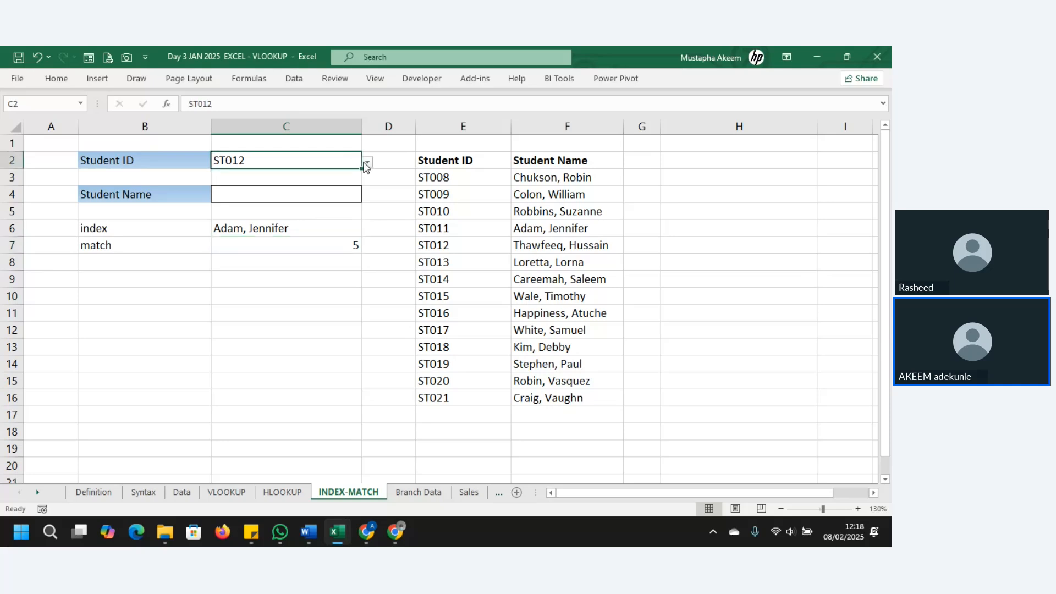
Start an INDEX formula in the Student Name cell C4 with the student table E2:F16 as its array.
click(272, 198)
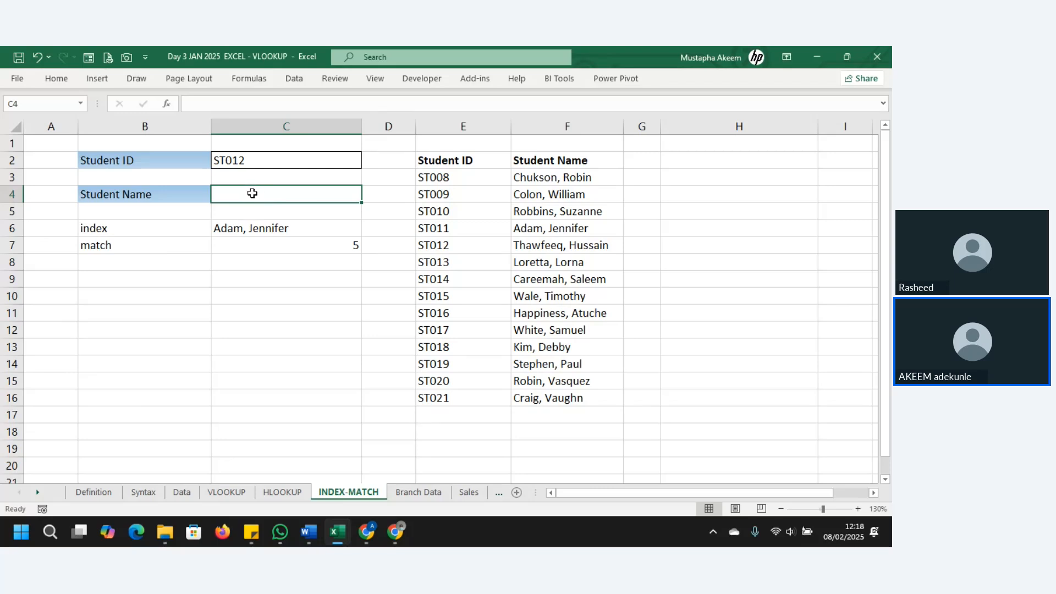
text(=INDE)
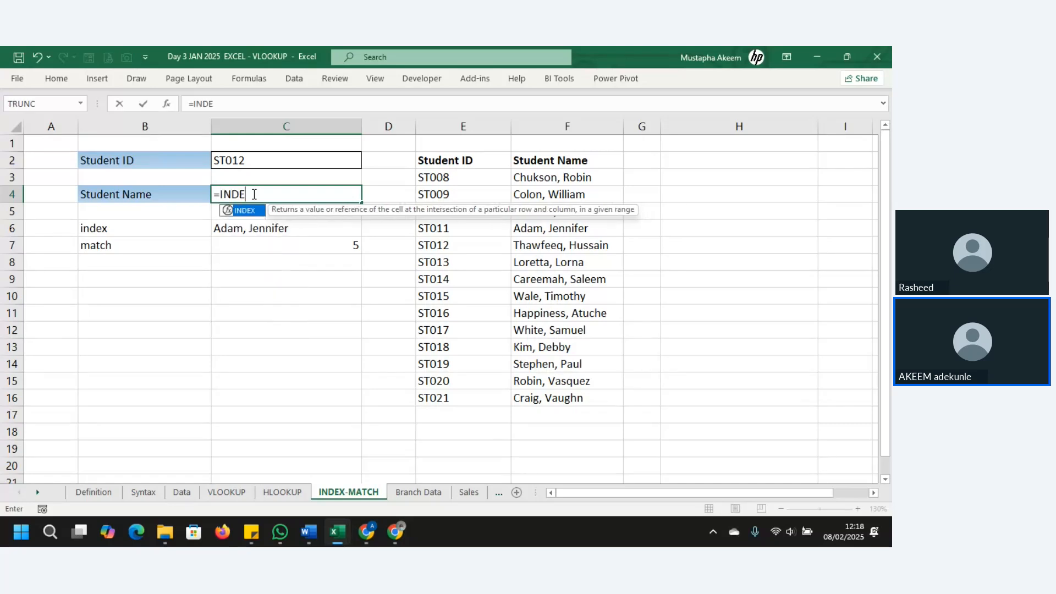
text(X()
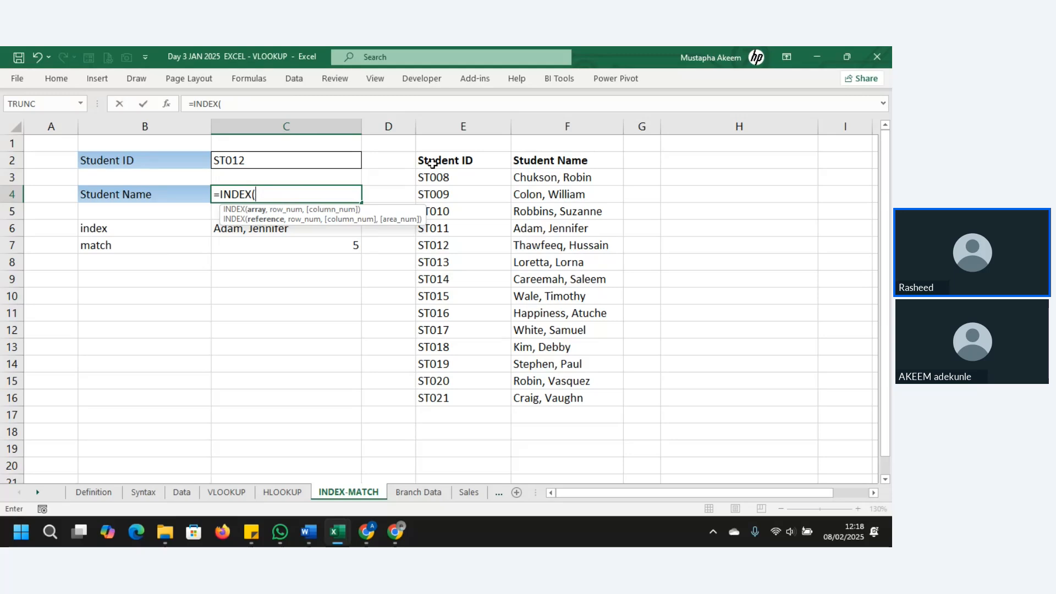
drag(433, 163, 525, 394)
text(,)
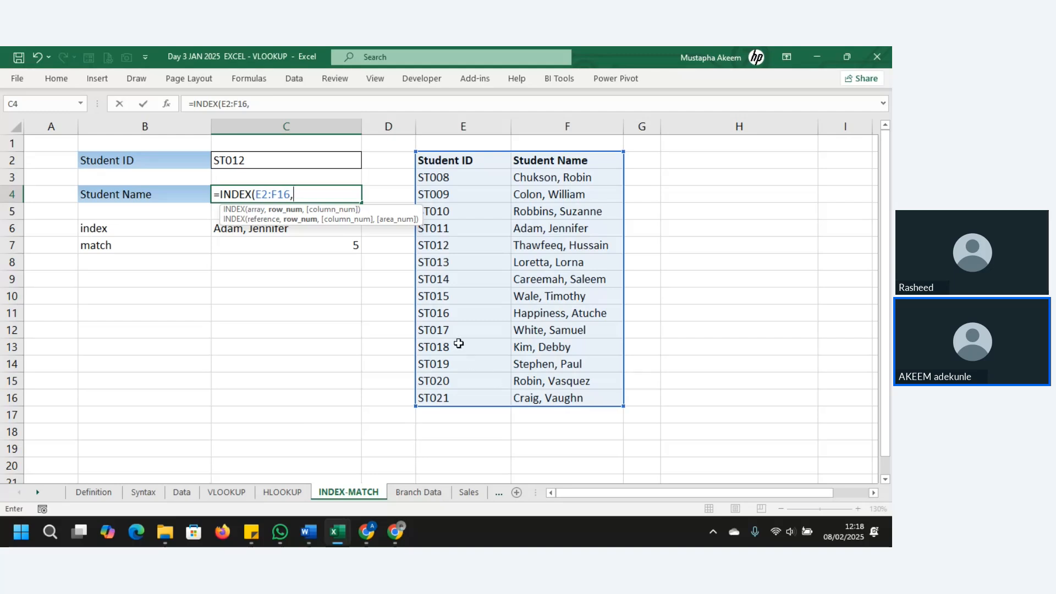
Complete the C4 formula with MATCH(C2,E2:E16,0) as the row number and 2 as the column number.
text(MATCH)
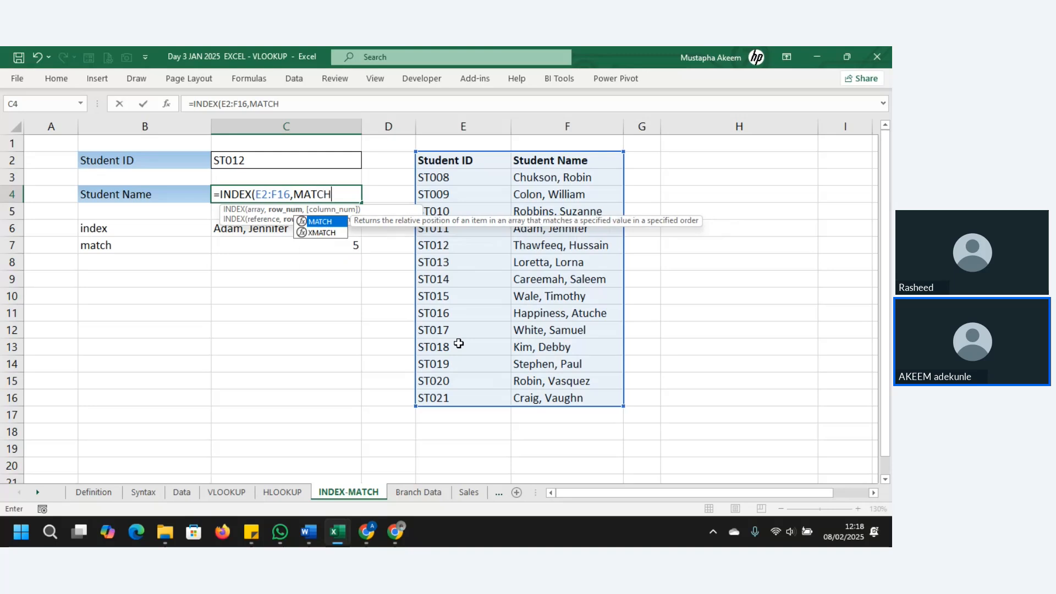
text(()
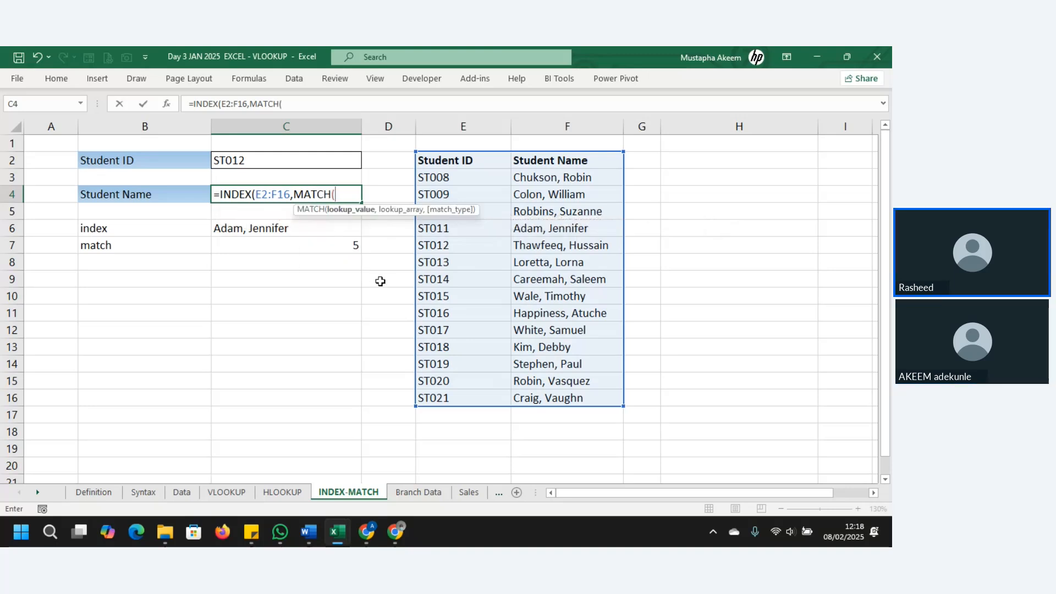
click(277, 160)
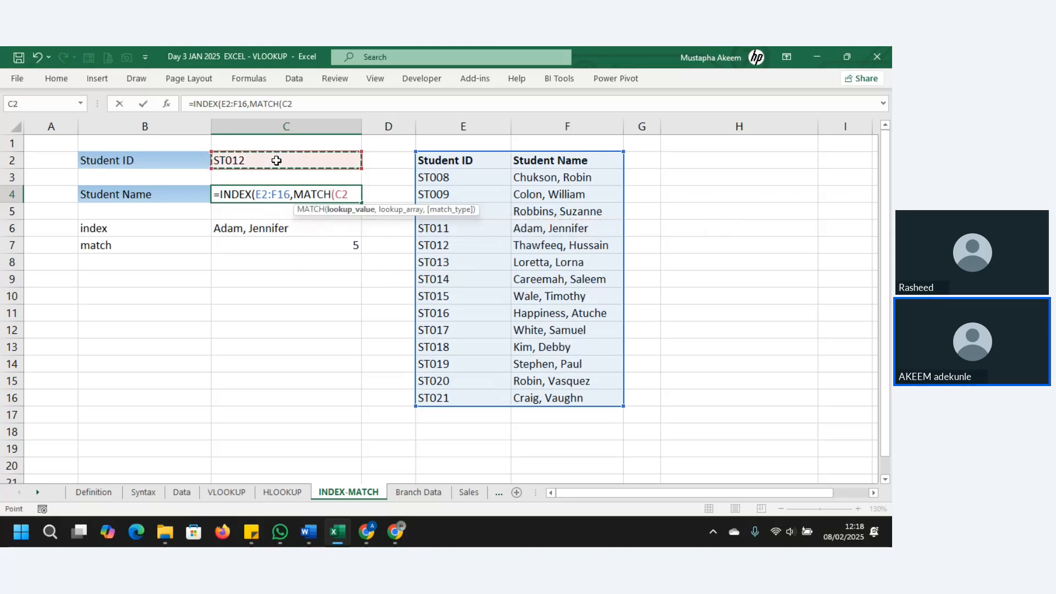
text(,)
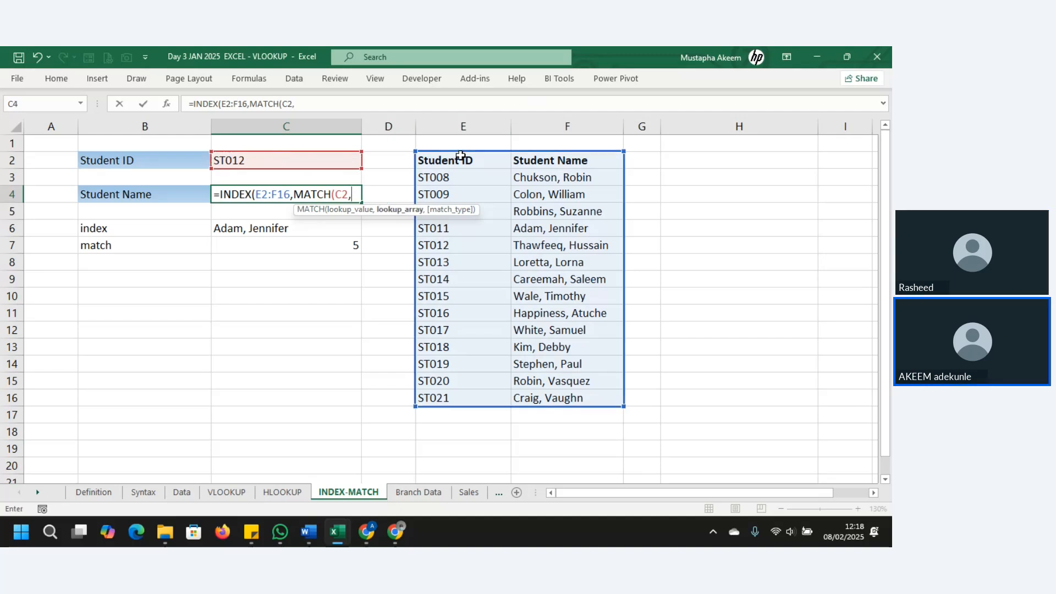
drag(462, 158, 474, 393)
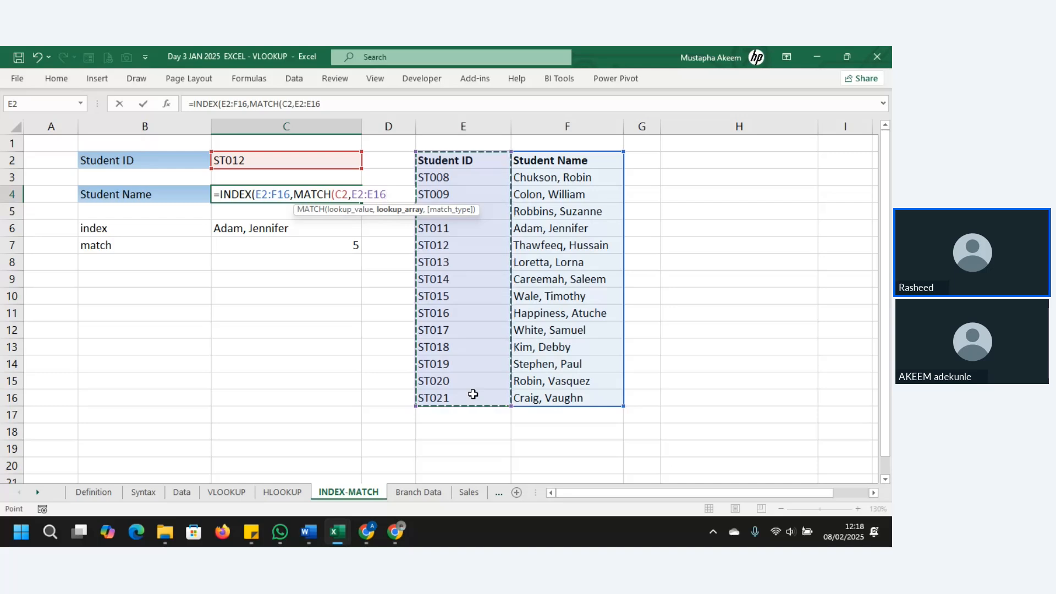
text(,)
double_click(422, 231)
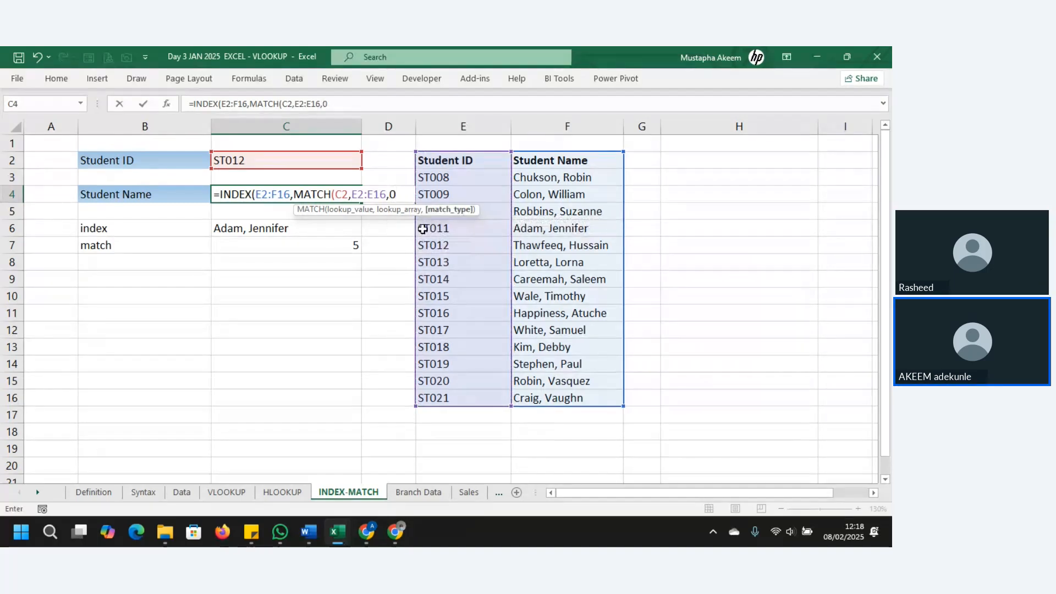
text(),)
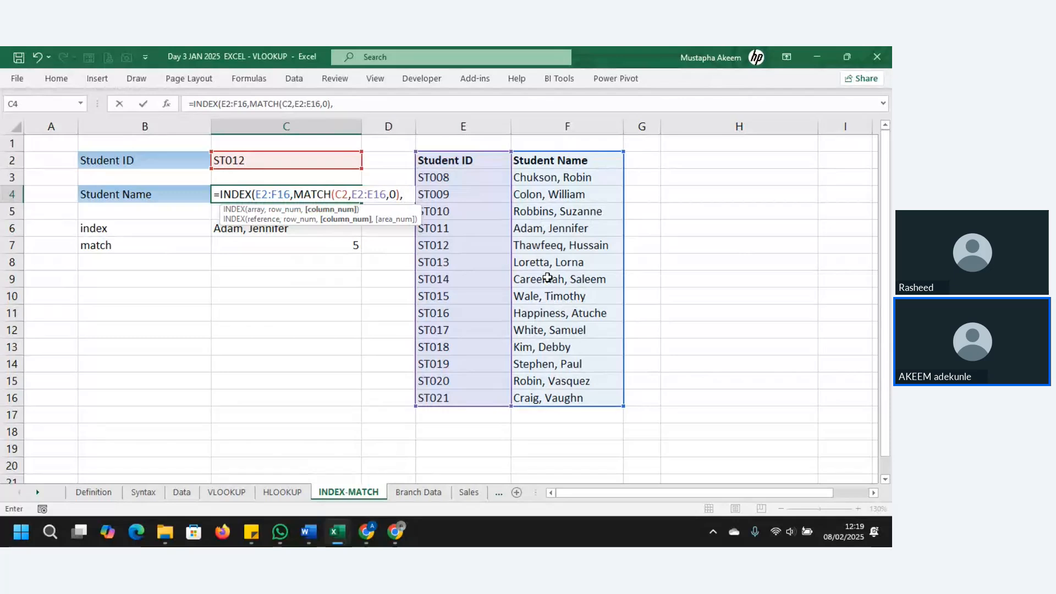
text(2)
key(Return)
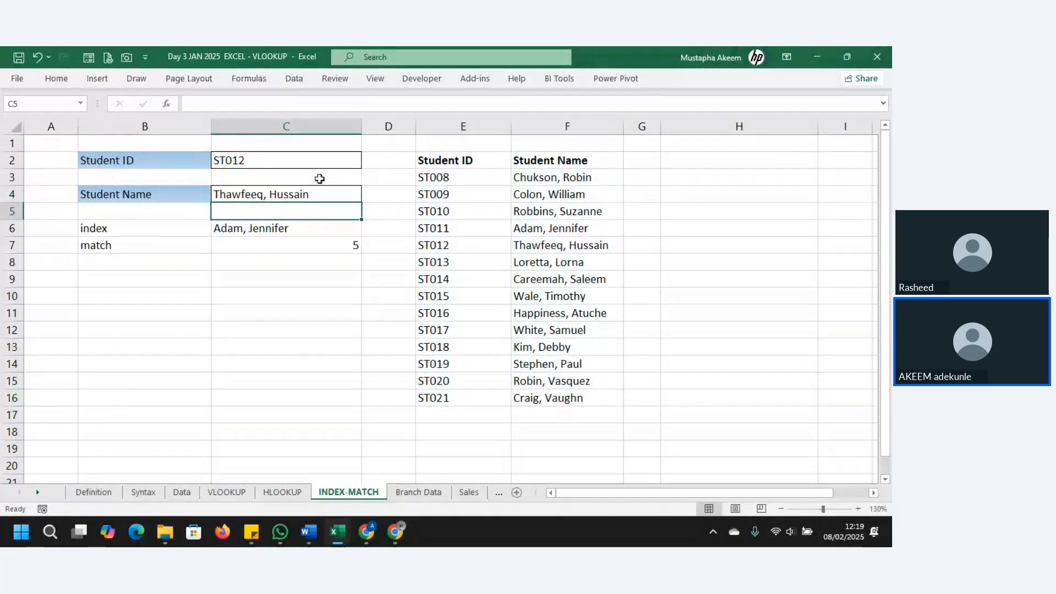
Check the student ID in C2 against its entry in E7 of the student list.
click(279, 162)
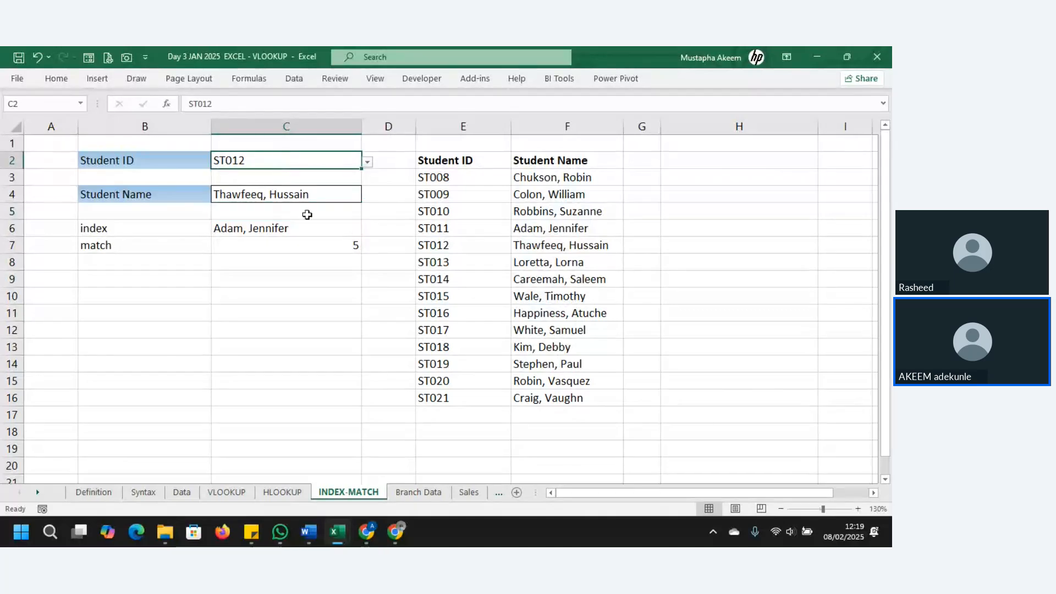
click(467, 246)
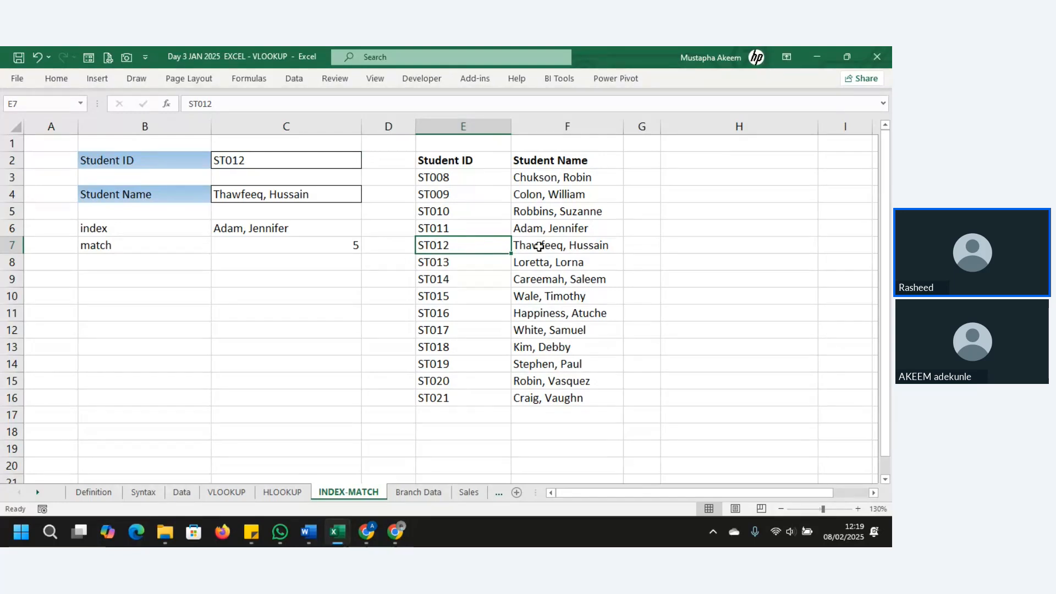
Check the student ID in C2 against the combined INDEX and MATCH formula in C4.
click(244, 168)
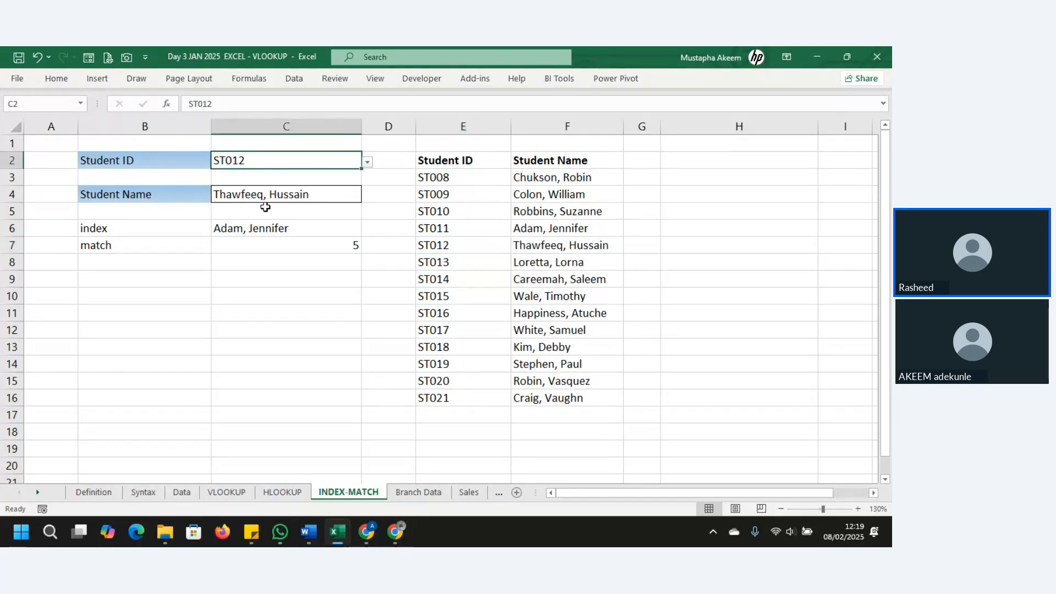
click(295, 194)
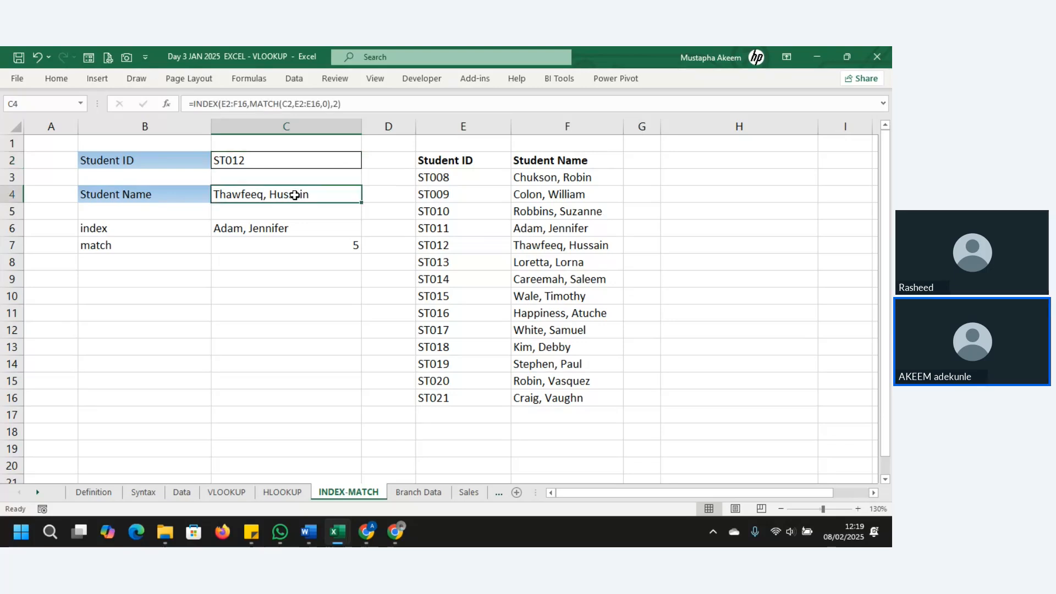
click(281, 158)
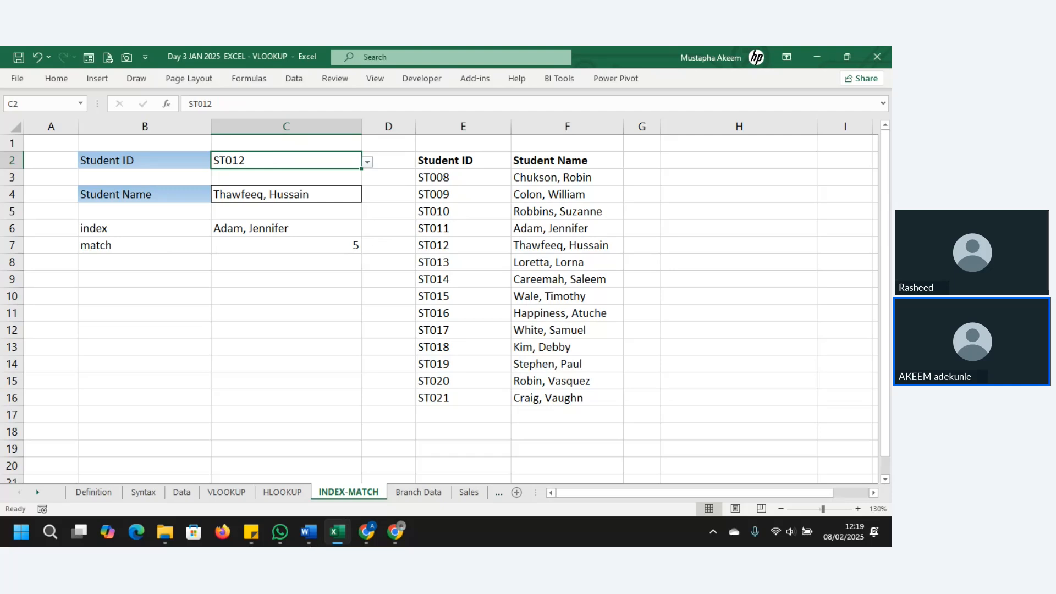
key(alt+Tab)
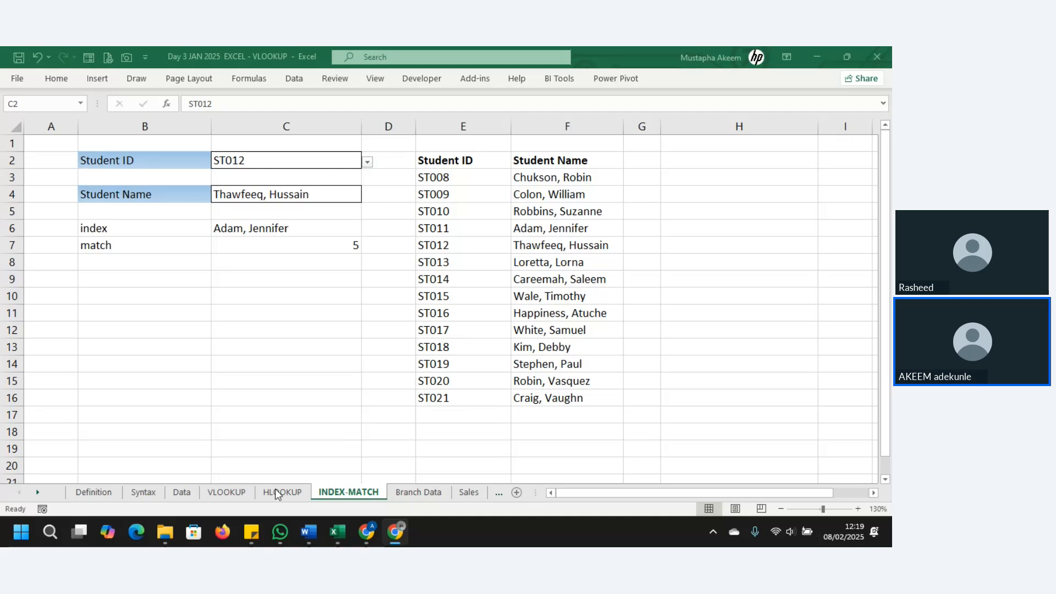
On the VLOOKUP sheet, undo the last edit to the employee name in B4.
click(227, 492)
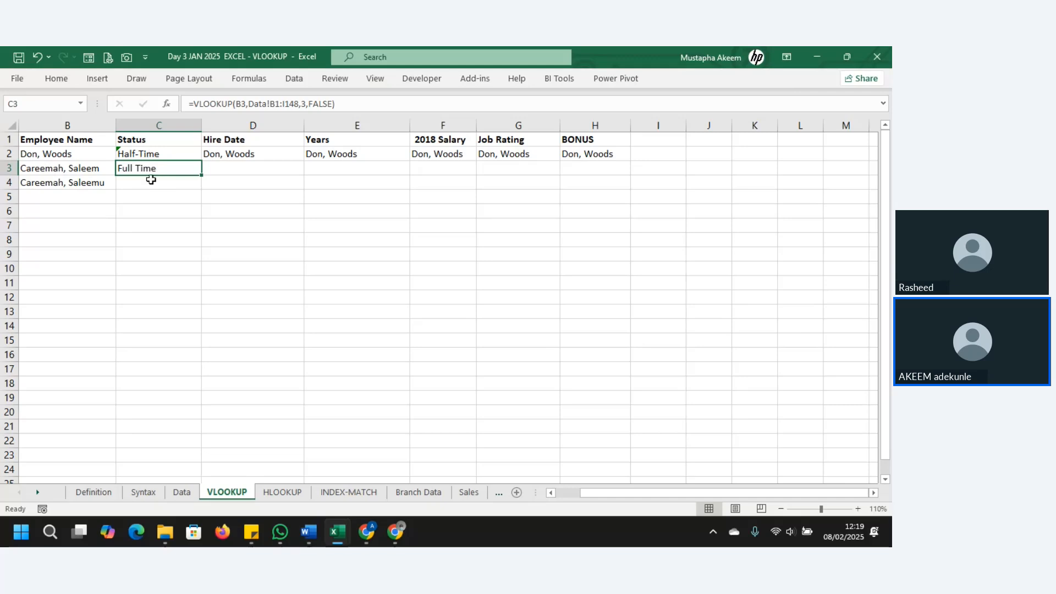
click(91, 185)
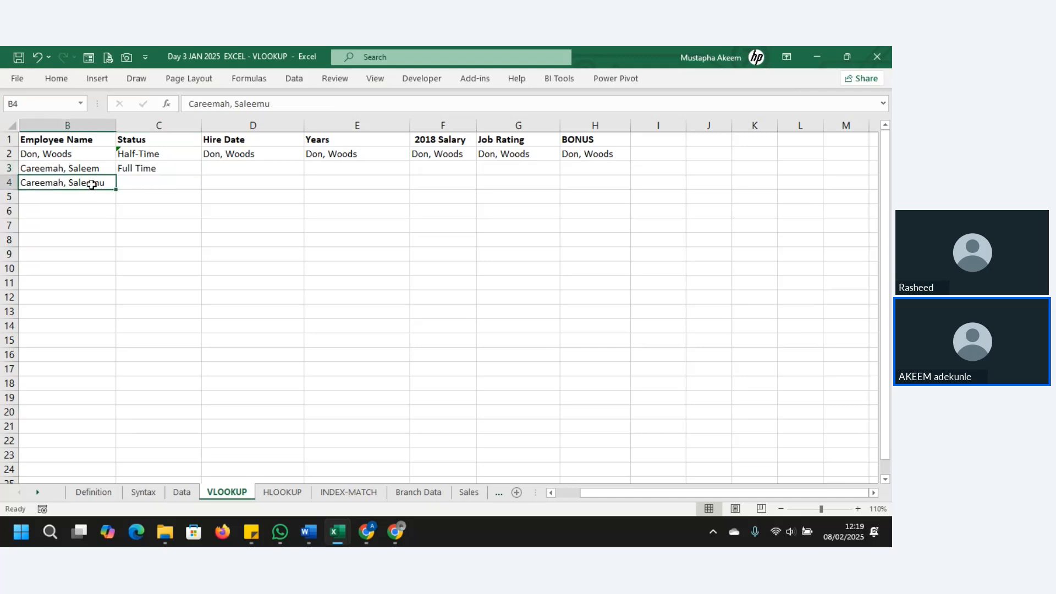
key(ctrl+z)
Replace the formula in Status cell C4 with the start of an INDEX formula using Data!B1:I148 as its array.
click(137, 182)
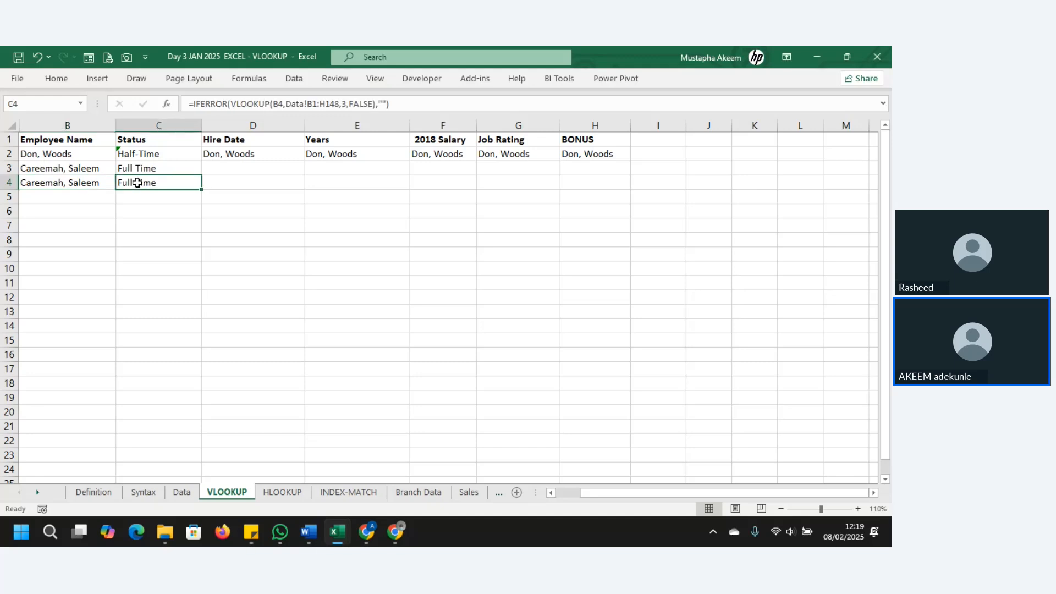
text(=)
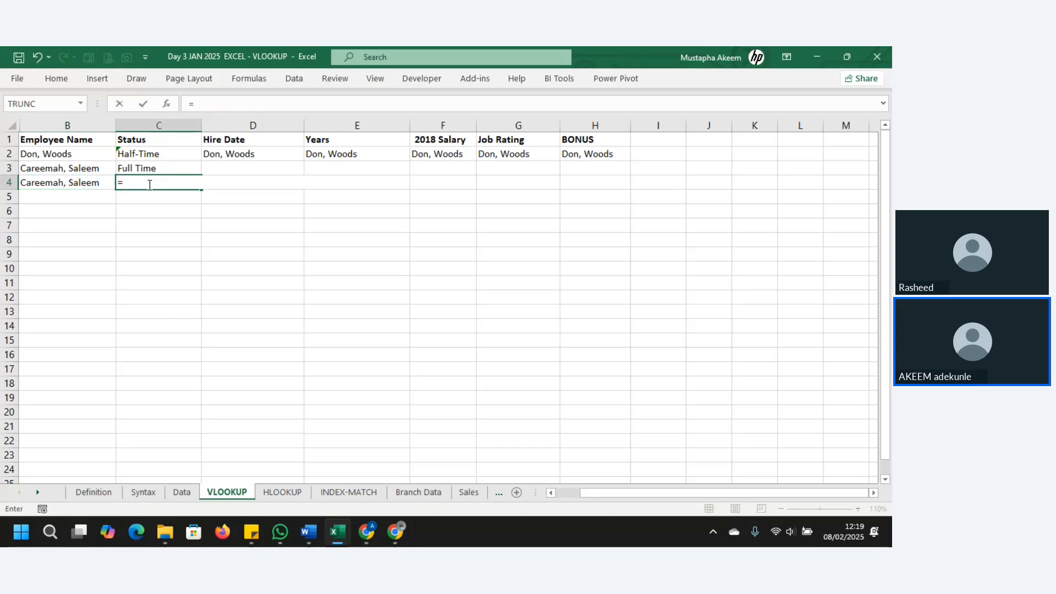
text(I)
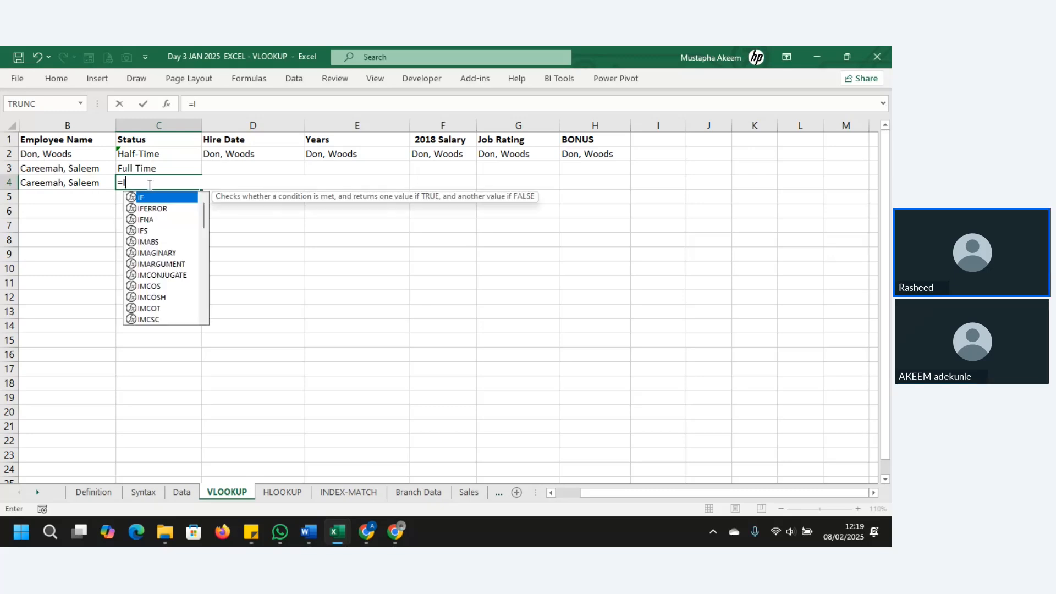
text(NDEX)
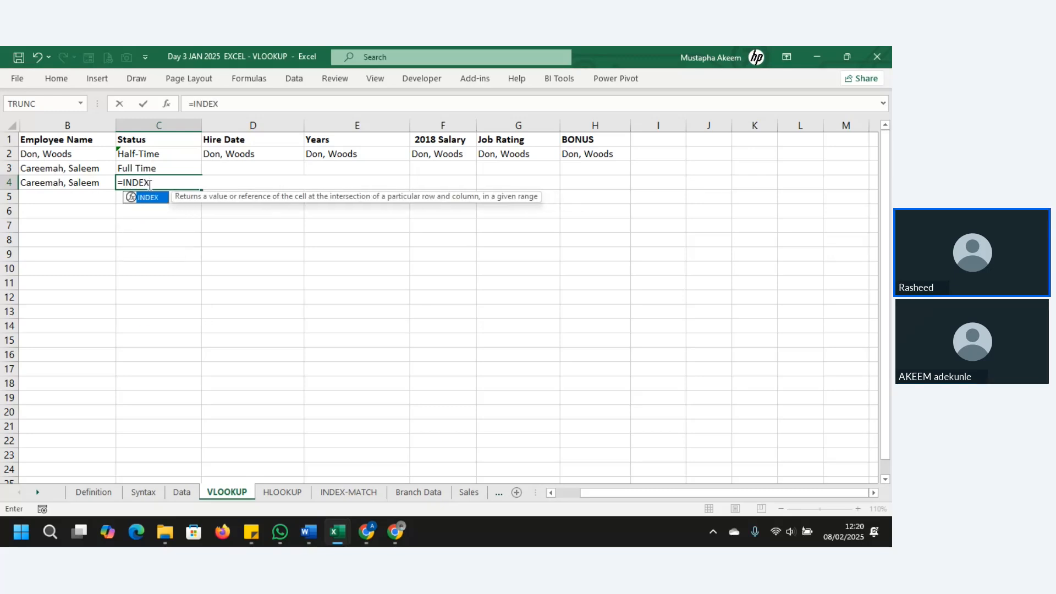
text(()
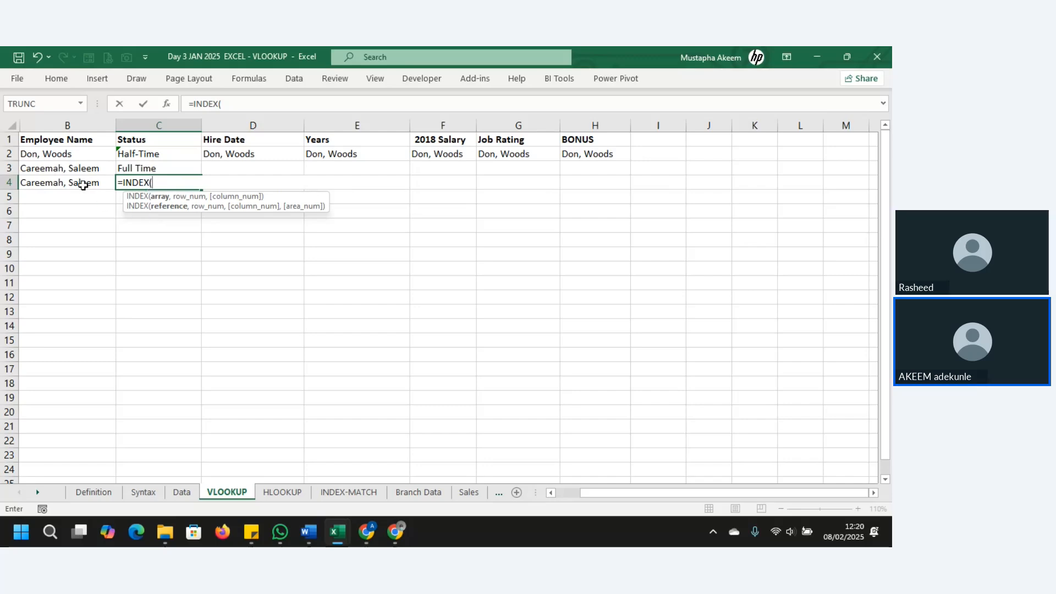
click(182, 494)
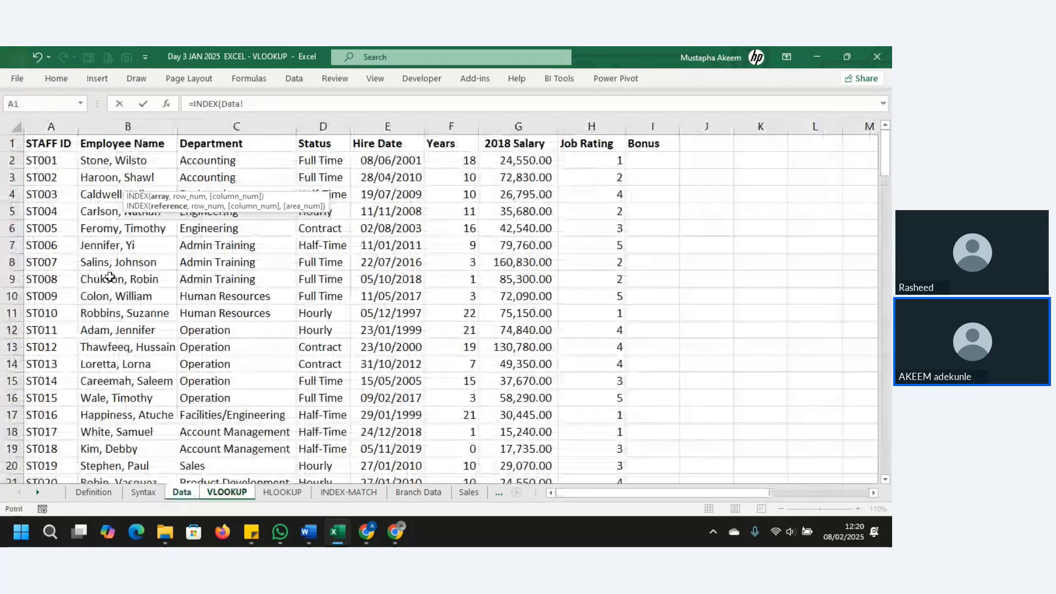
click(103, 147)
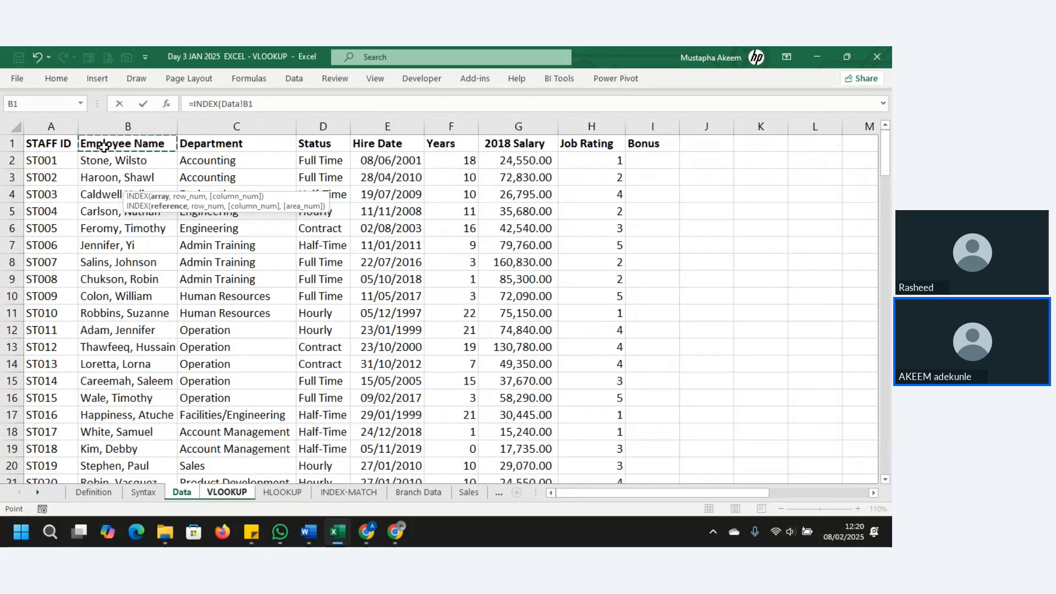
key(ctrl+shift+Right)
key(ctrl+shift+Down)
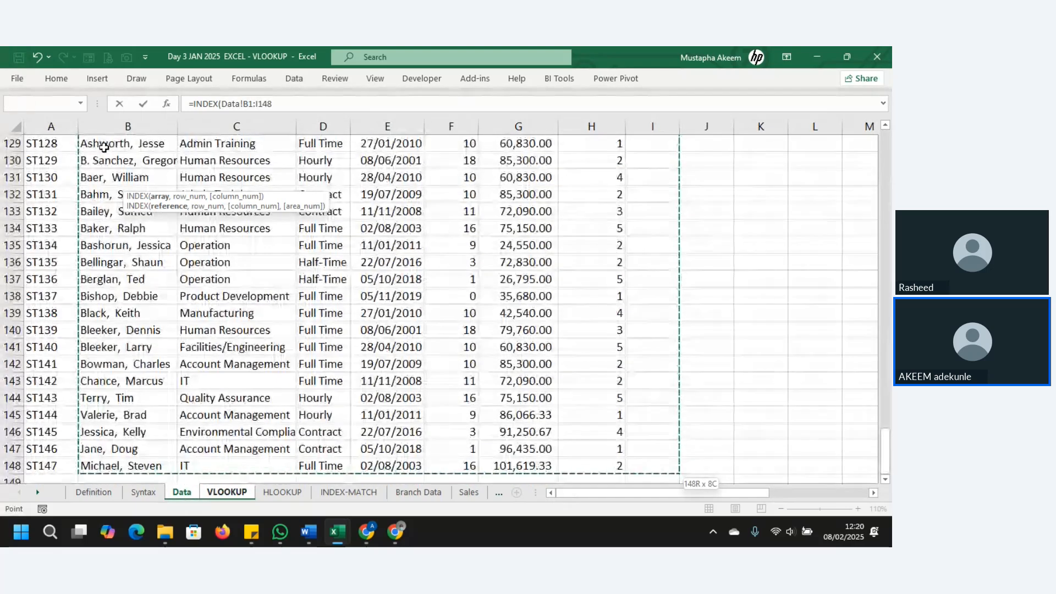
text(,)
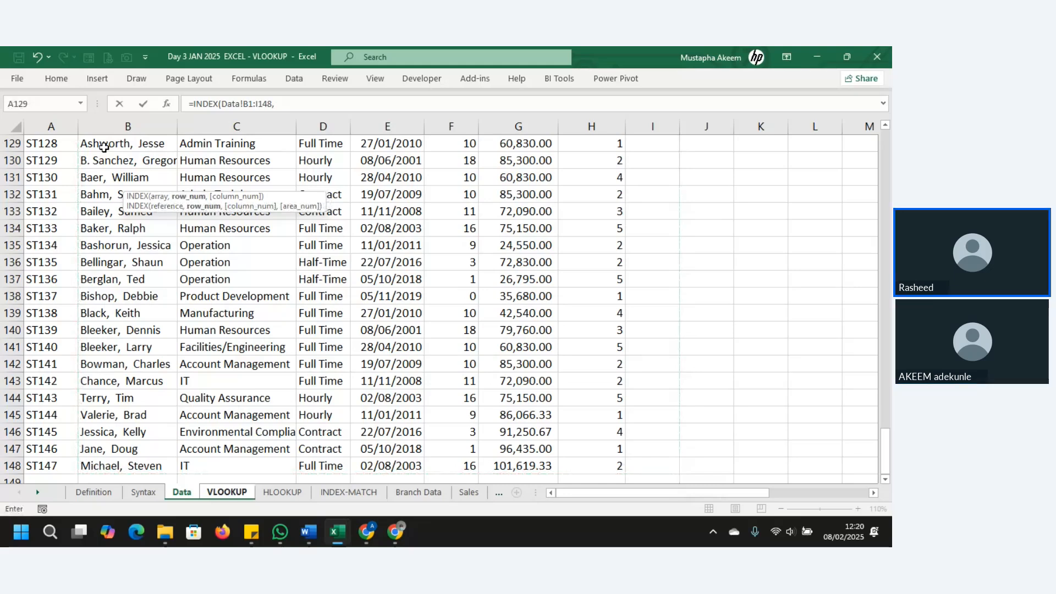
Nest a MATCH function as the INDEX row number, with VLOOKUP!B4 as its lookup value.
click(288, 107)
text(M)
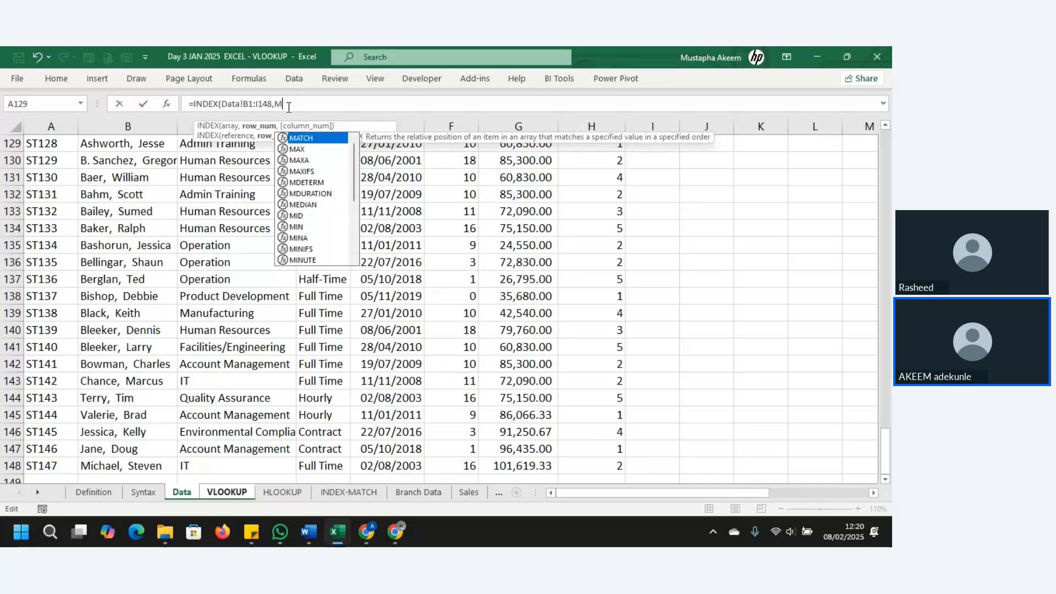
text(ATCH()
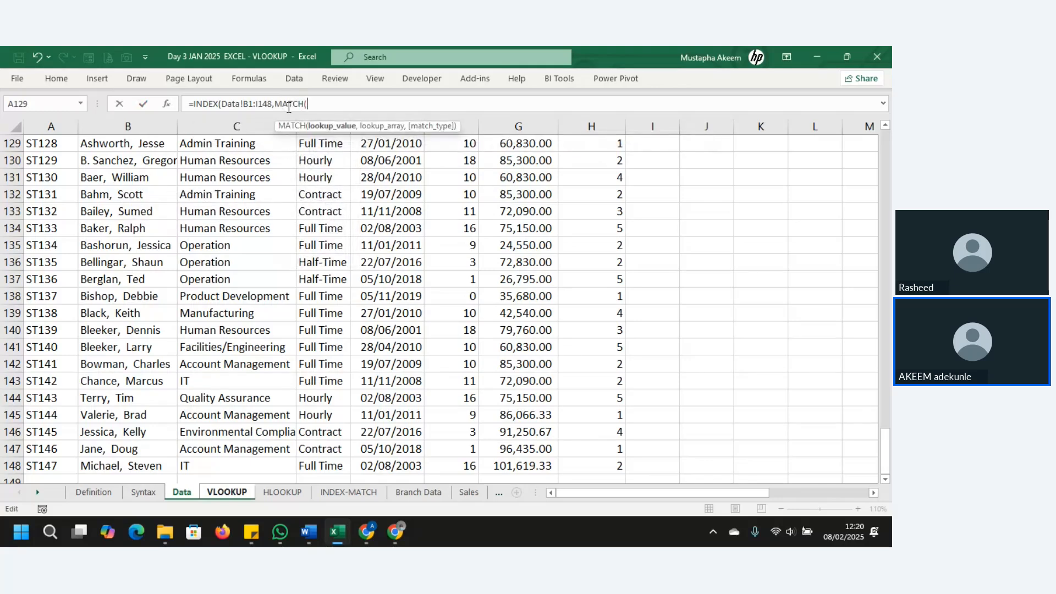
click(236, 486)
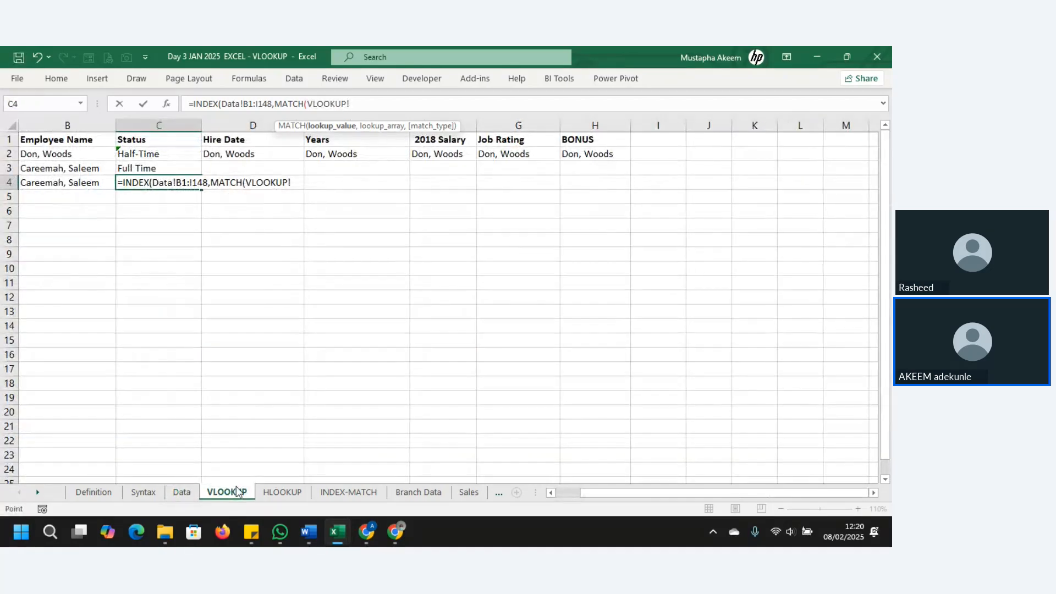
key(BackSpace)
key(BackSpace)
key(BackSpace)
key(BackSpace)
key(BackSpace)
key(BackSpace)
key(BackSpace)
key(BackSpace)
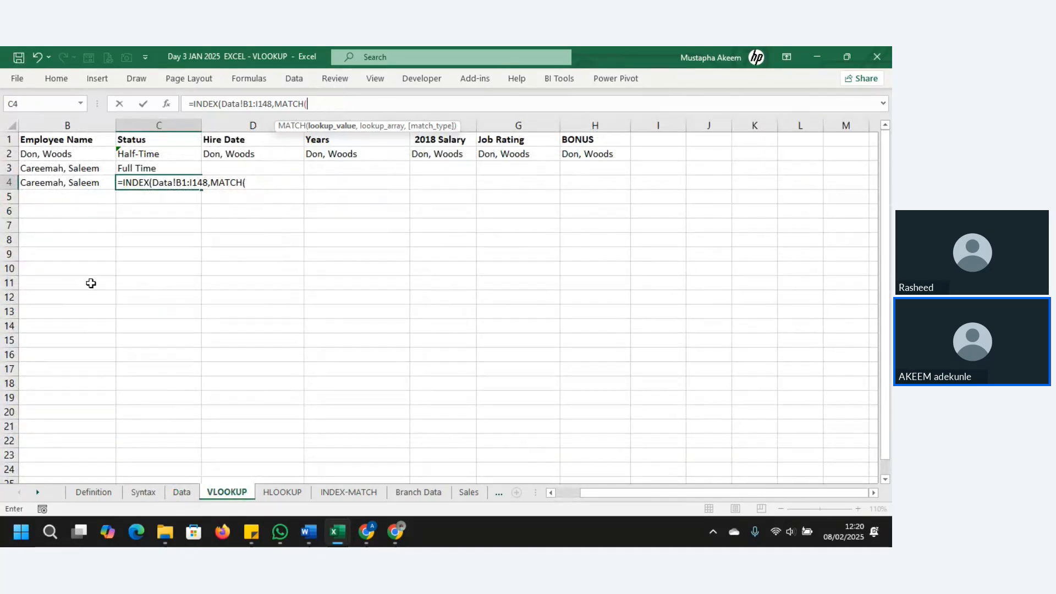
click(67, 184)
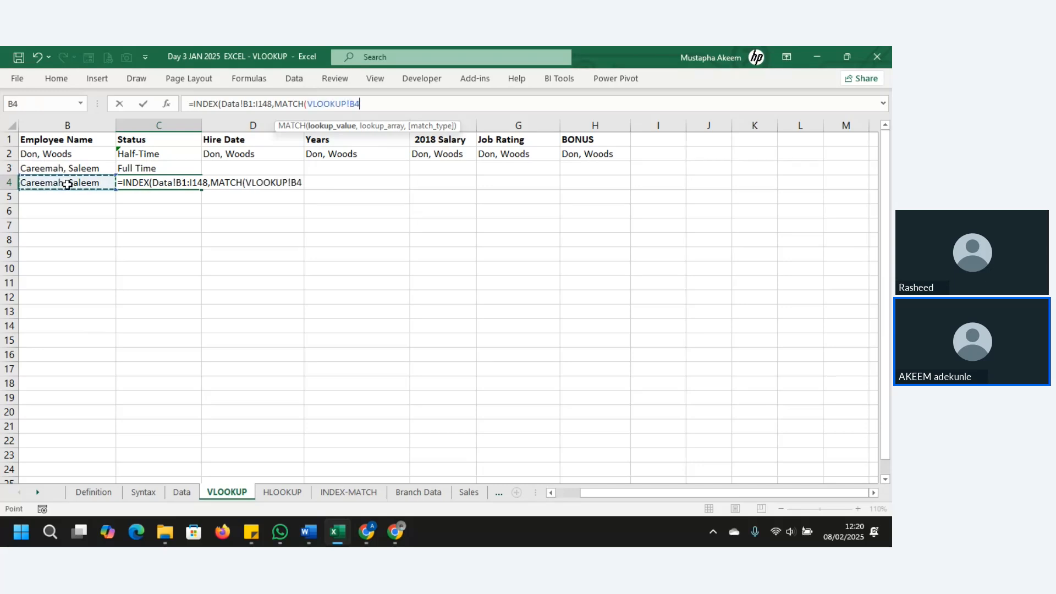
text(,)
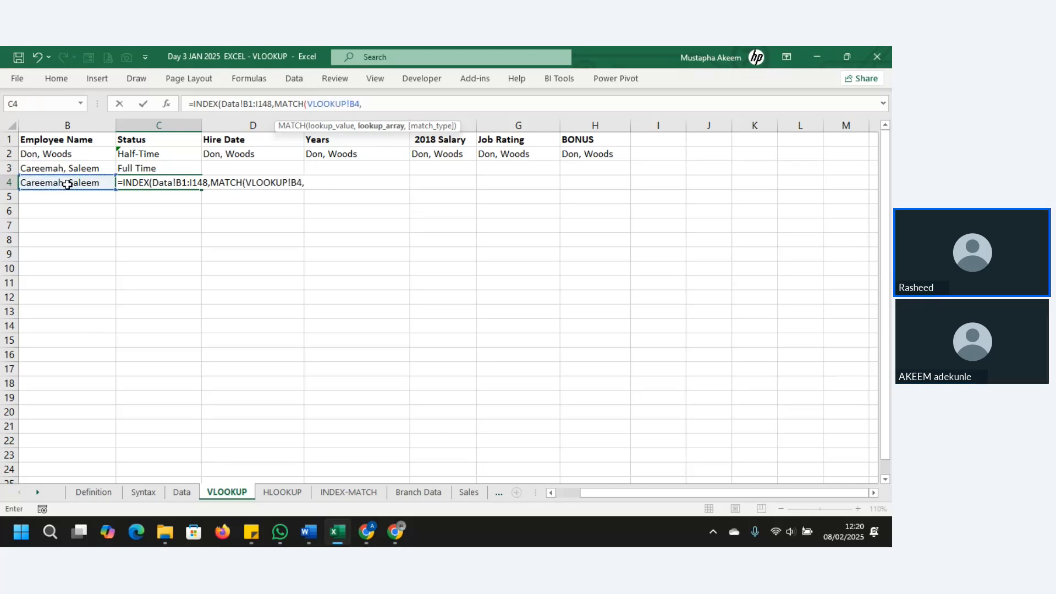
Complete the C4 formula with Data!B:B as the MATCH lookup array, exact match 0, and 3 as the INDEX column number.
click(181, 492)
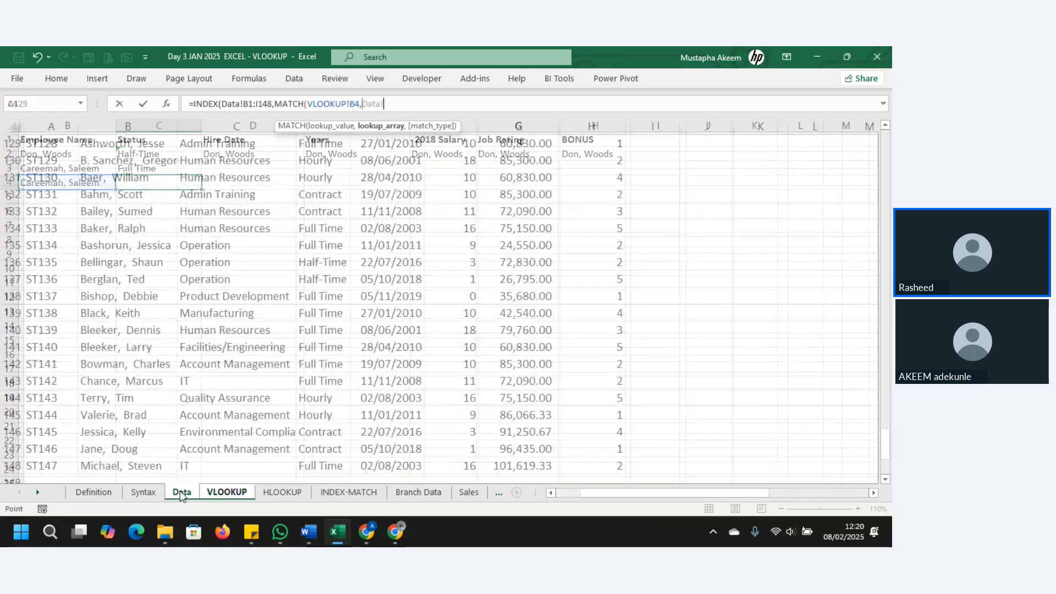
click(141, 124)
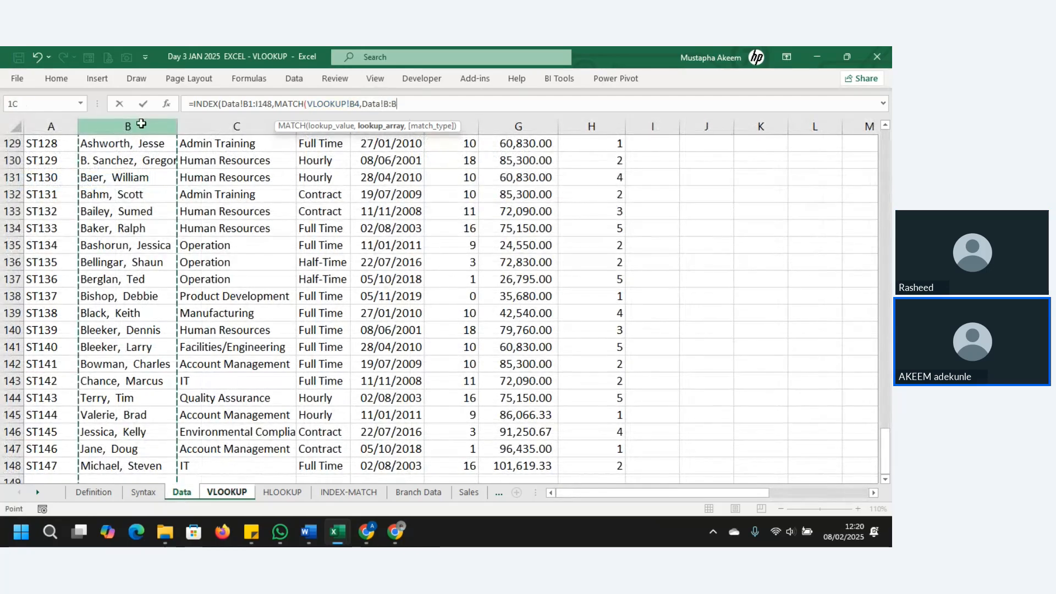
text(,)
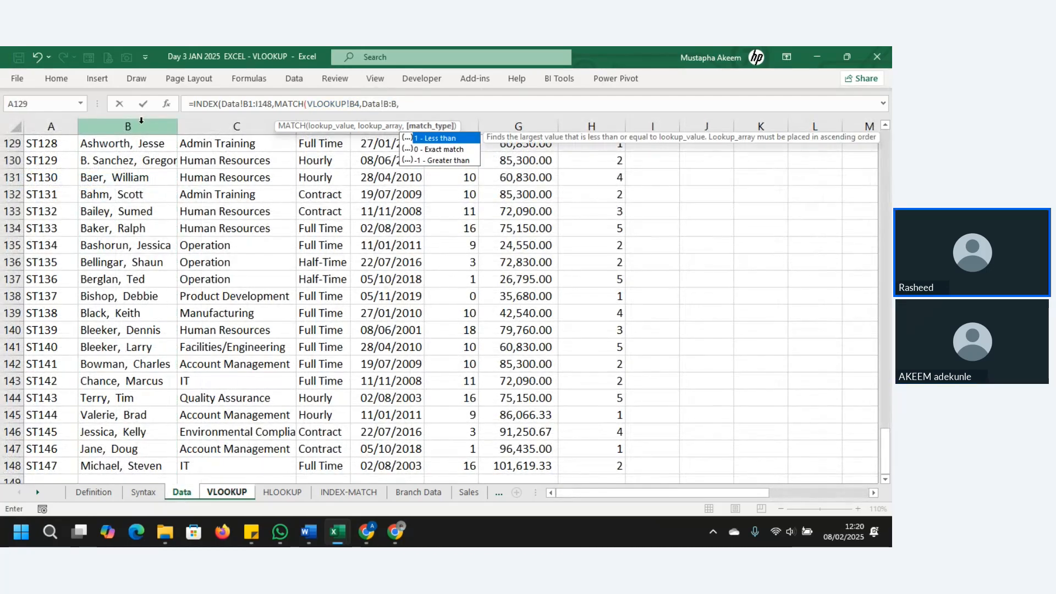
double_click(431, 149)
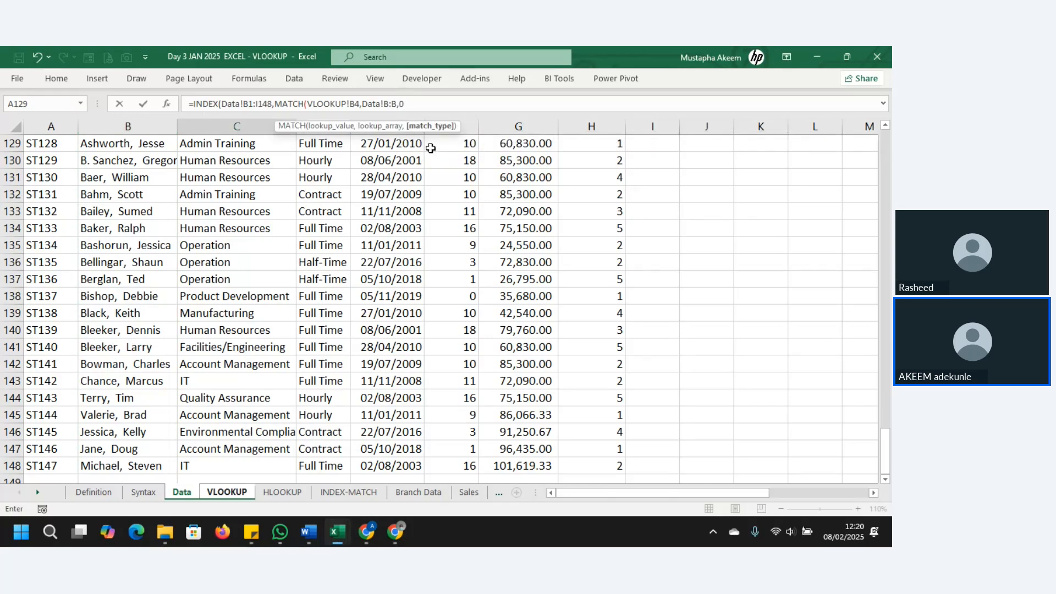
text(),)
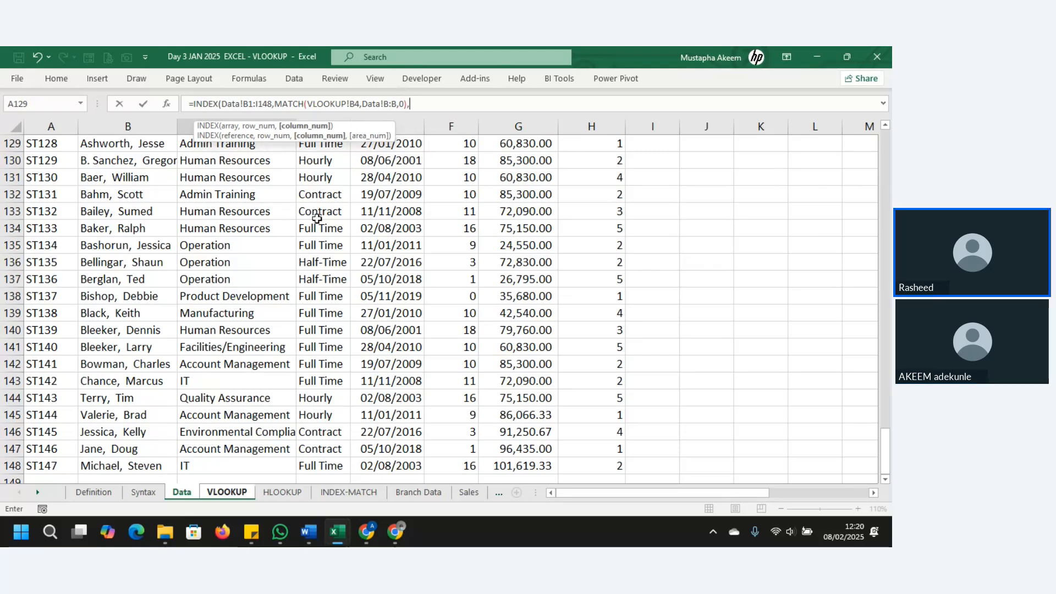
text(3)
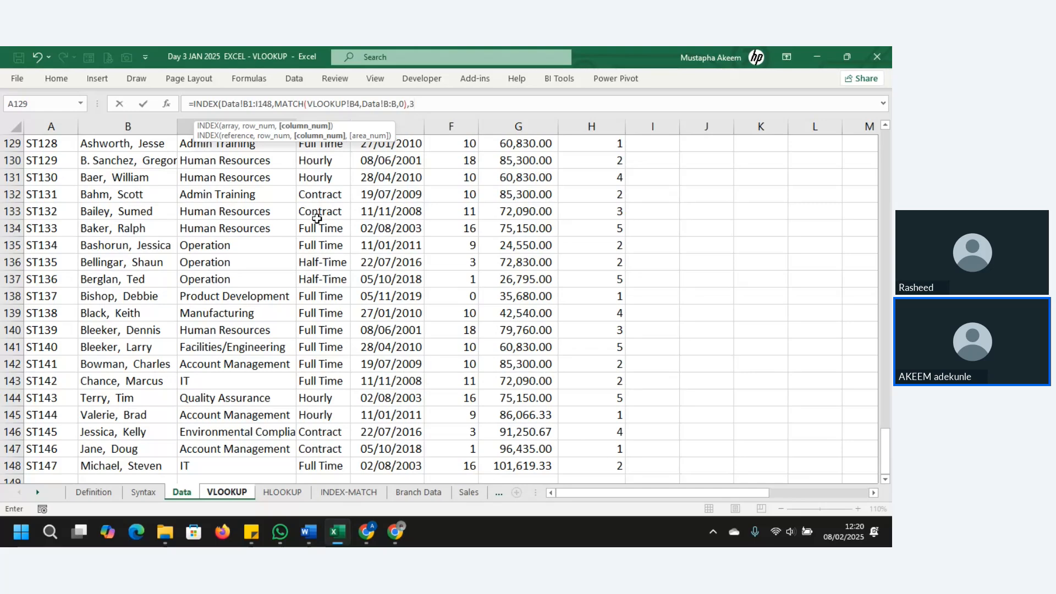
text())
key(Return)
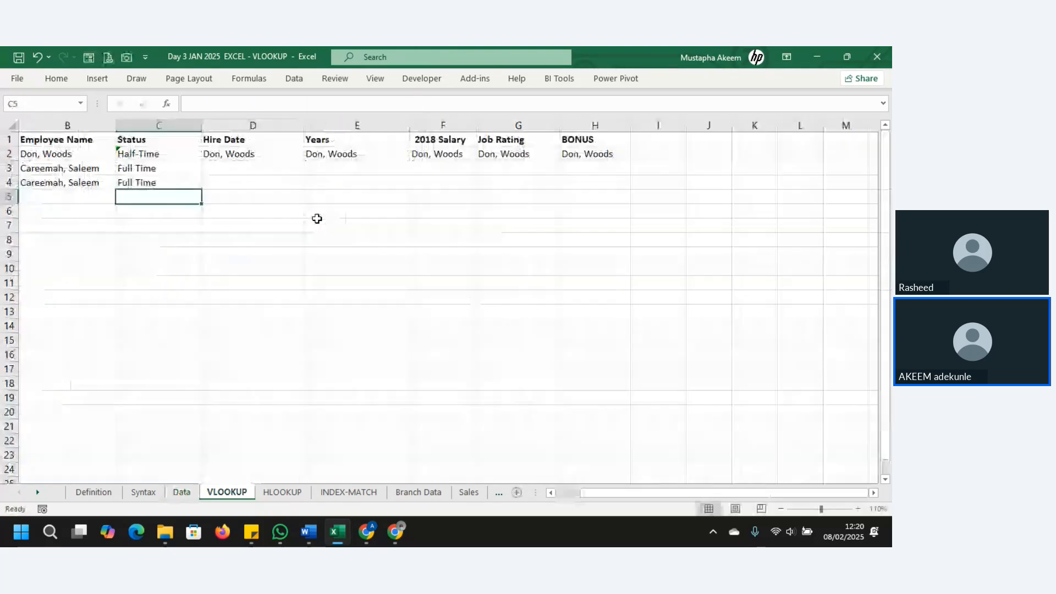
Compare the INDEX and MATCH formula in C4 with the VLOOKUP formula in C3.
click(159, 180)
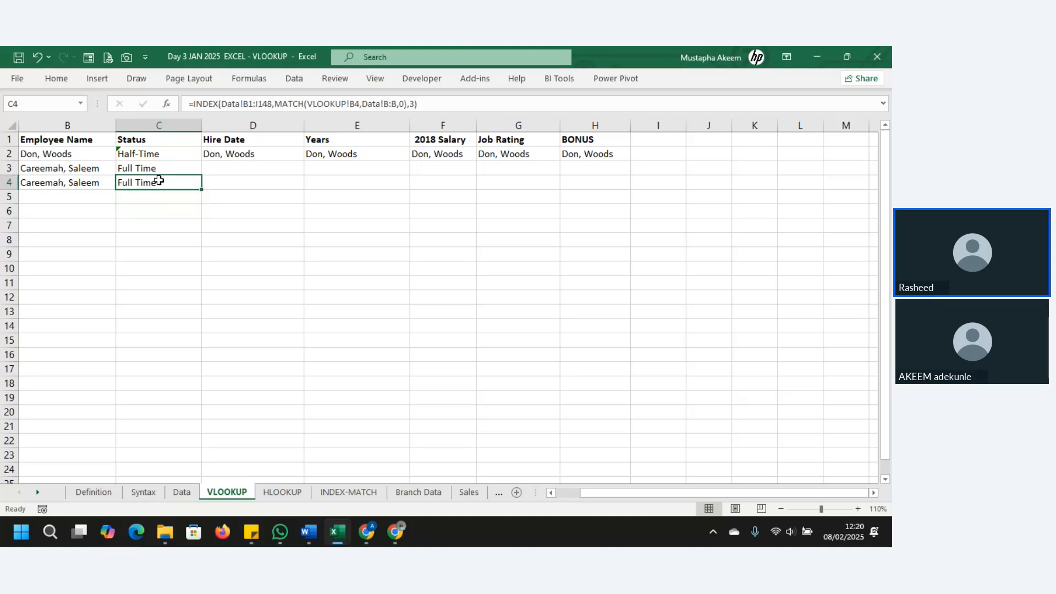
click(152, 170)
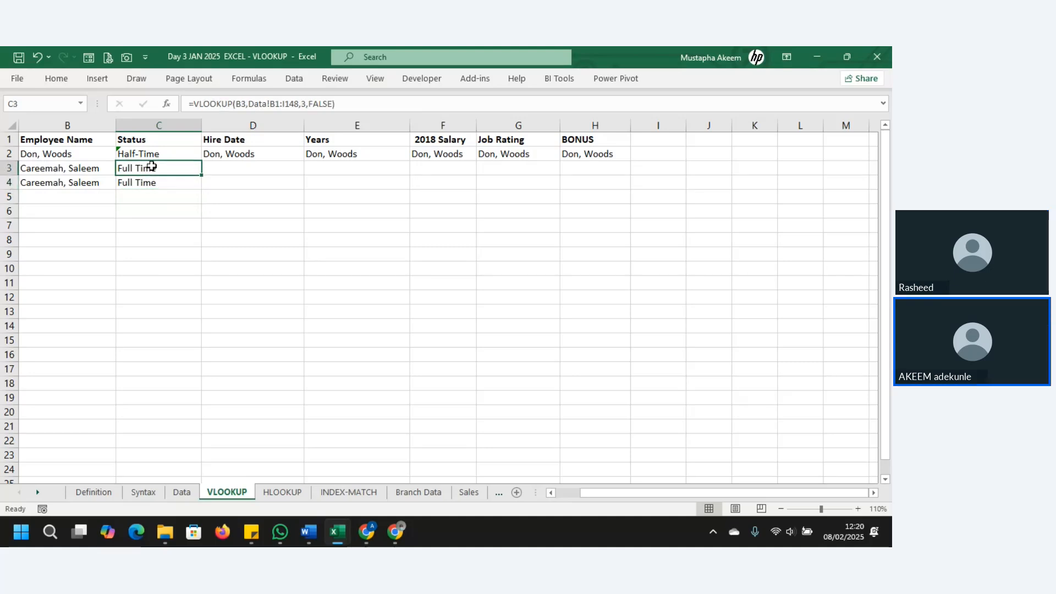
click(154, 181)
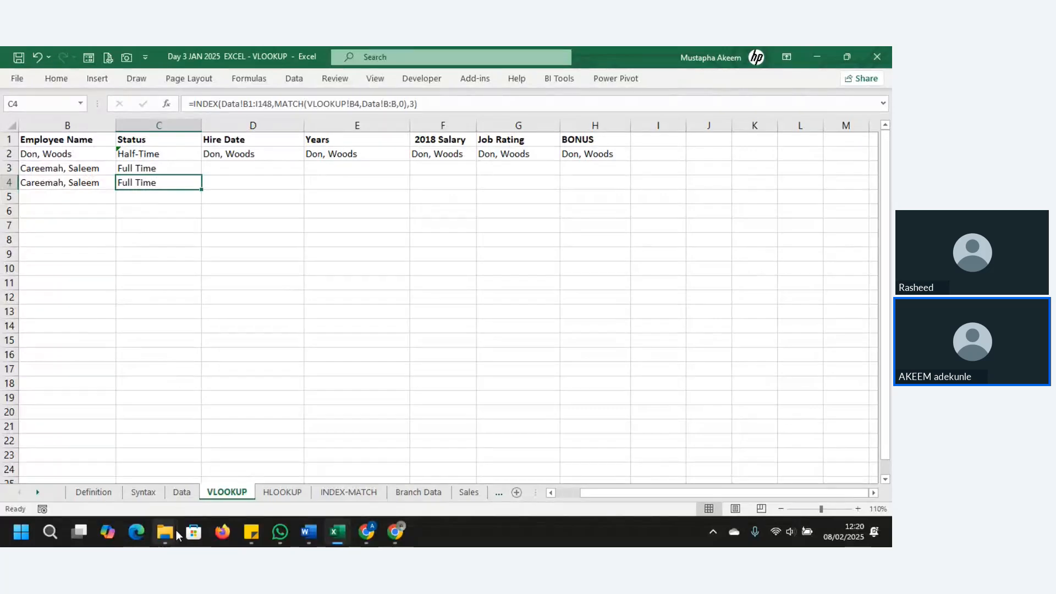
Insert a blank column before the Department column on the Data sheet, and check the Status formulas on the VLOOKUP sheet.
mouse_move(167, 531)
click(180, 493)
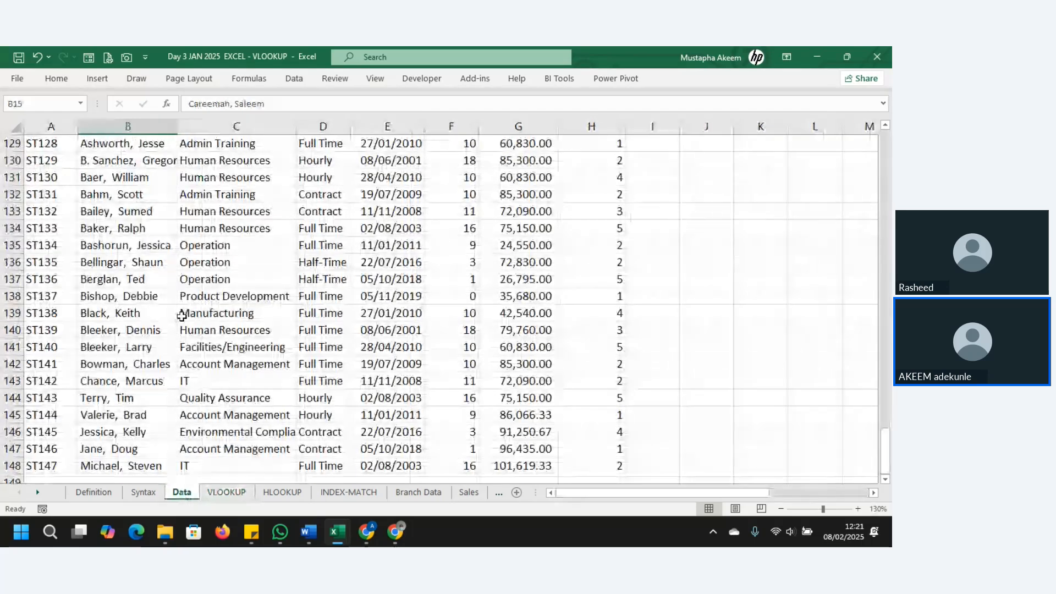
click(207, 127)
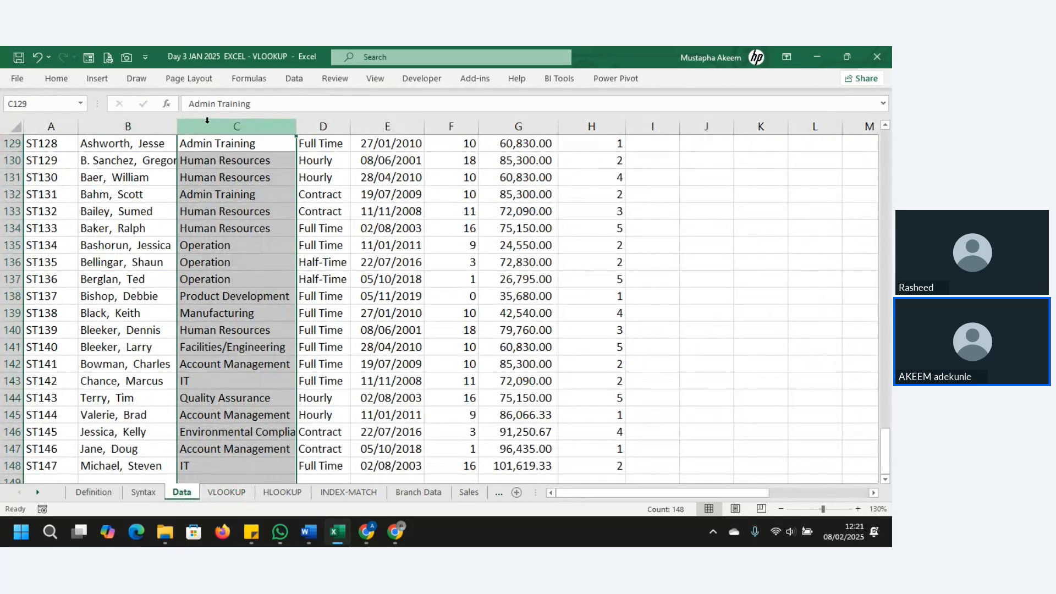
right_click(209, 128)
click(257, 231)
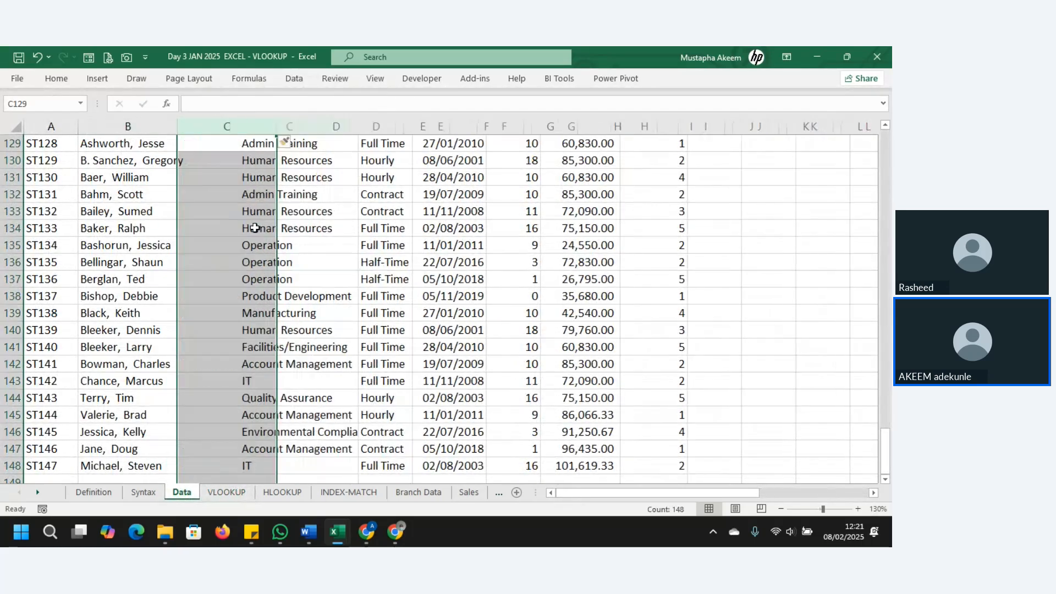
click(225, 492)
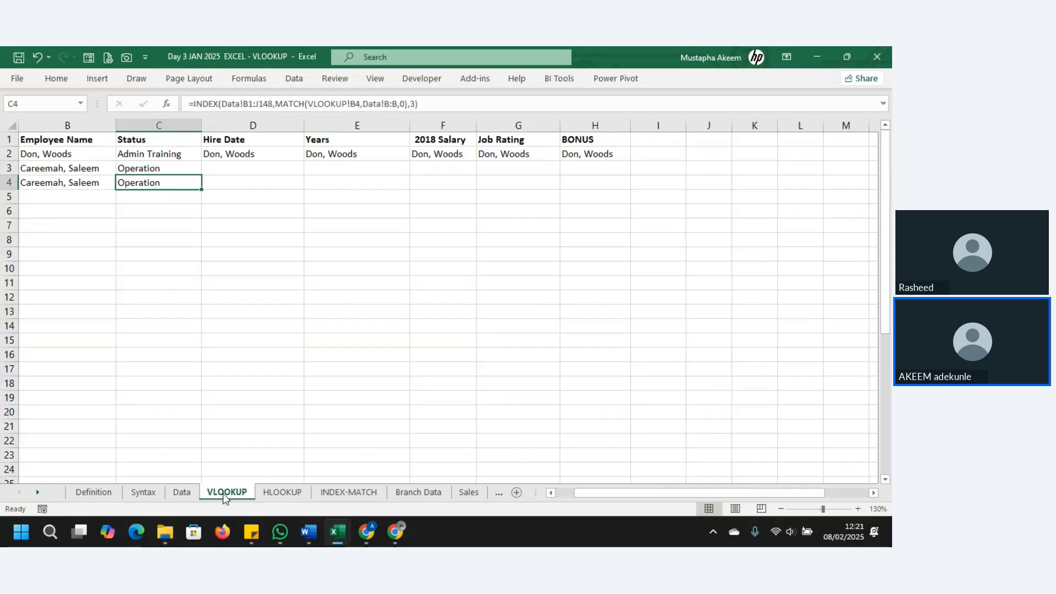
Check the VLOOKUP formula in C3, and undo the blank column inserted before Department on the Data sheet.
click(157, 170)
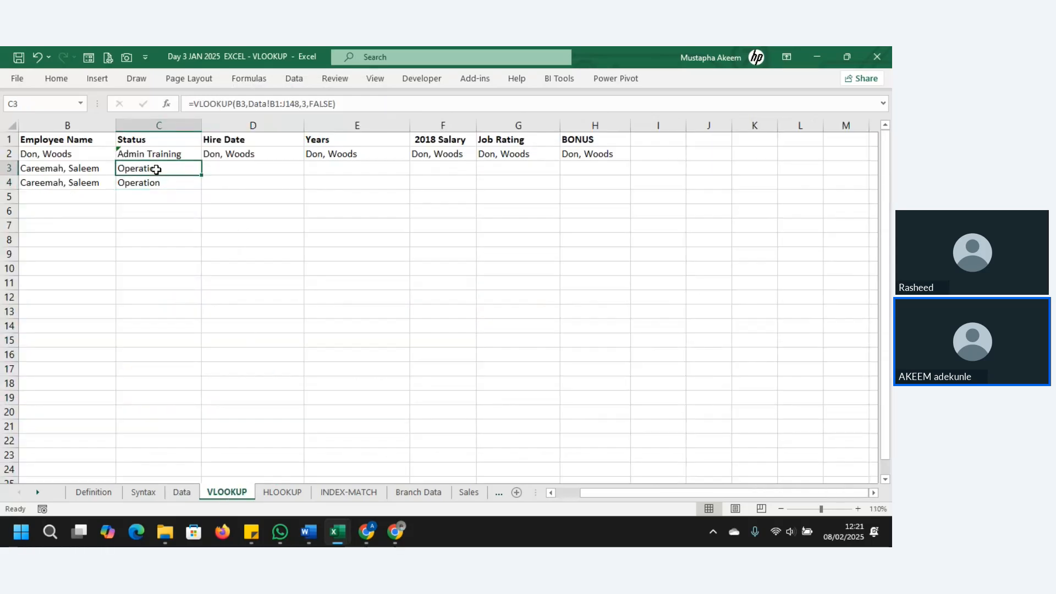
click(180, 495)
click(358, 368)
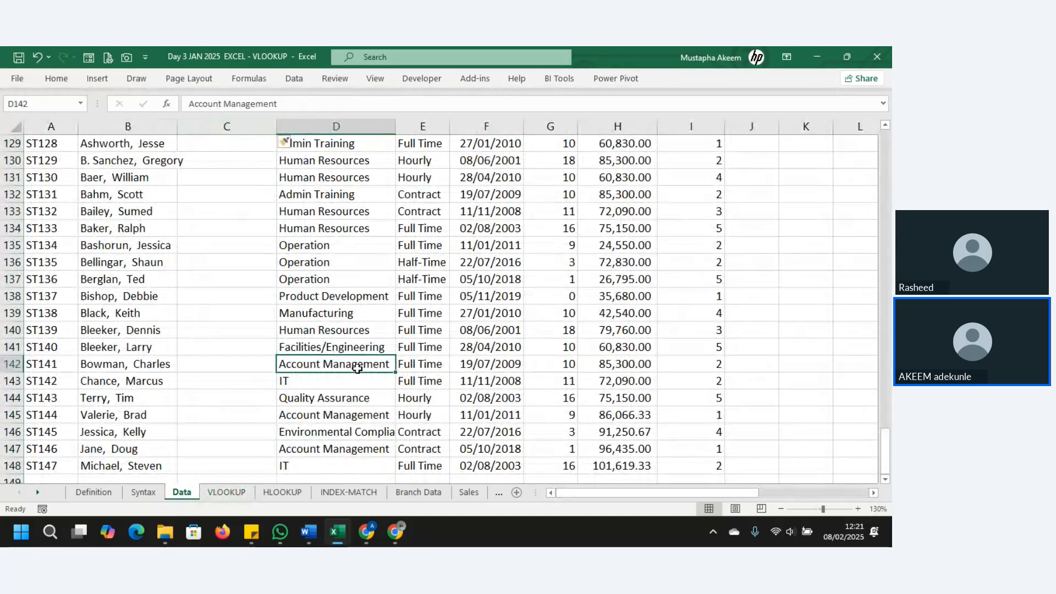
key(ctrl+z)
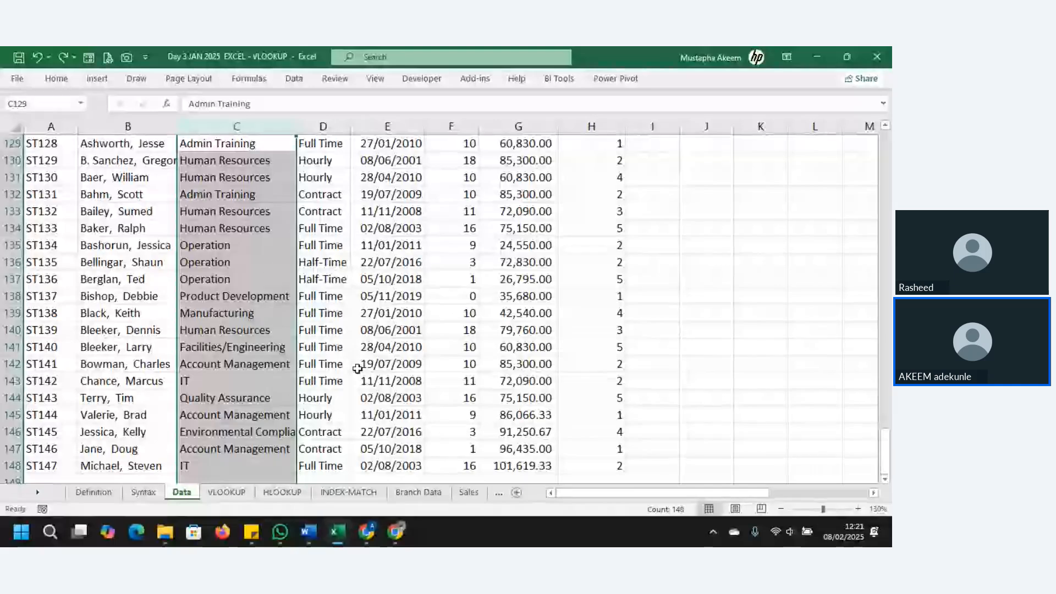
click(258, 245)
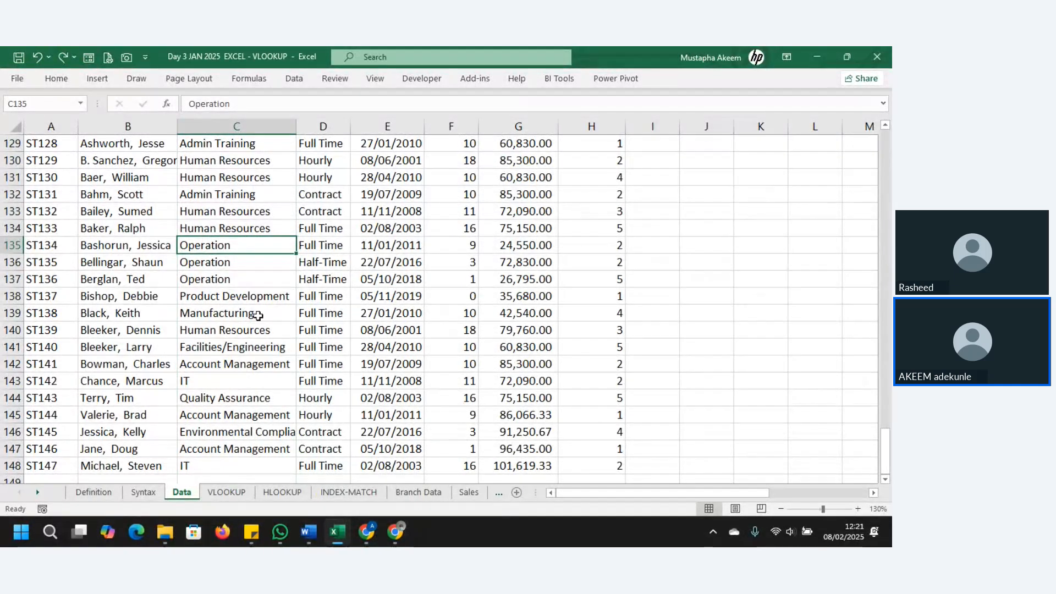
Insert a blank column before the Status column on the Data sheet, and compare the formulas in C3 and C4 on the VLOOKUP sheet.
click(321, 127)
right_click(318, 131)
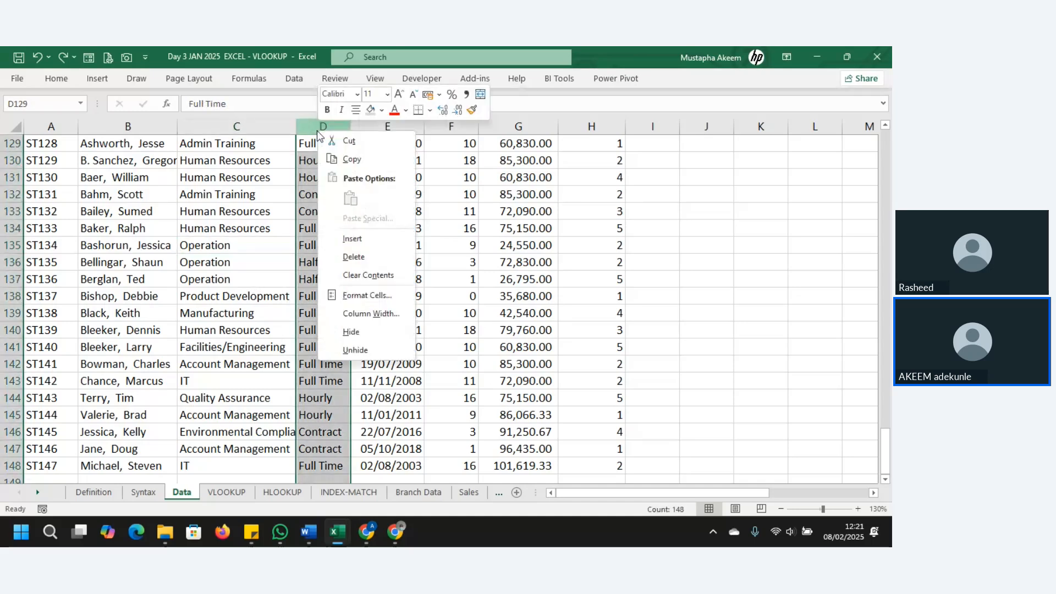
click(351, 243)
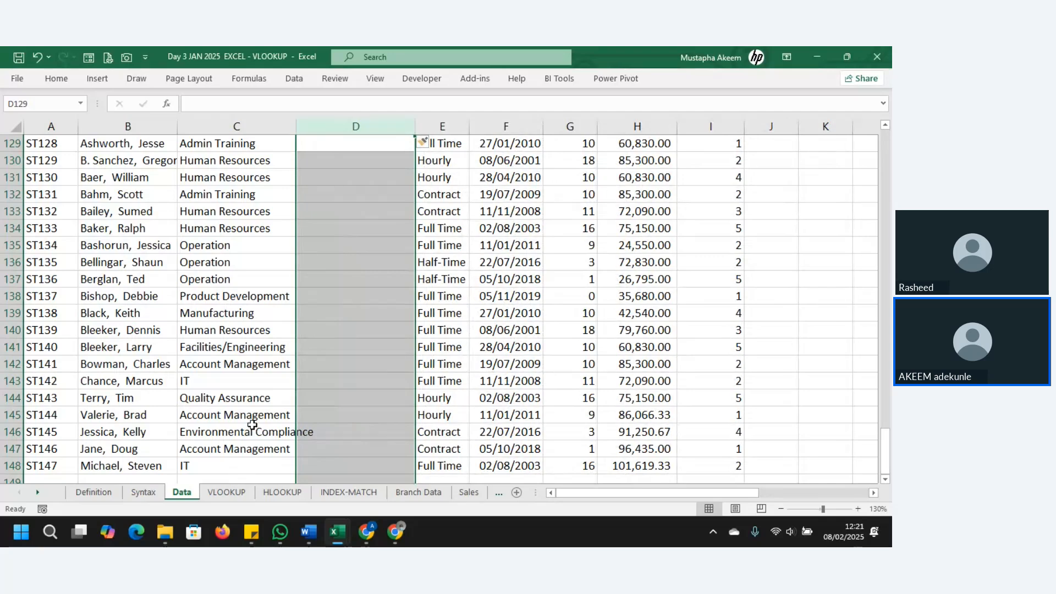
click(228, 493)
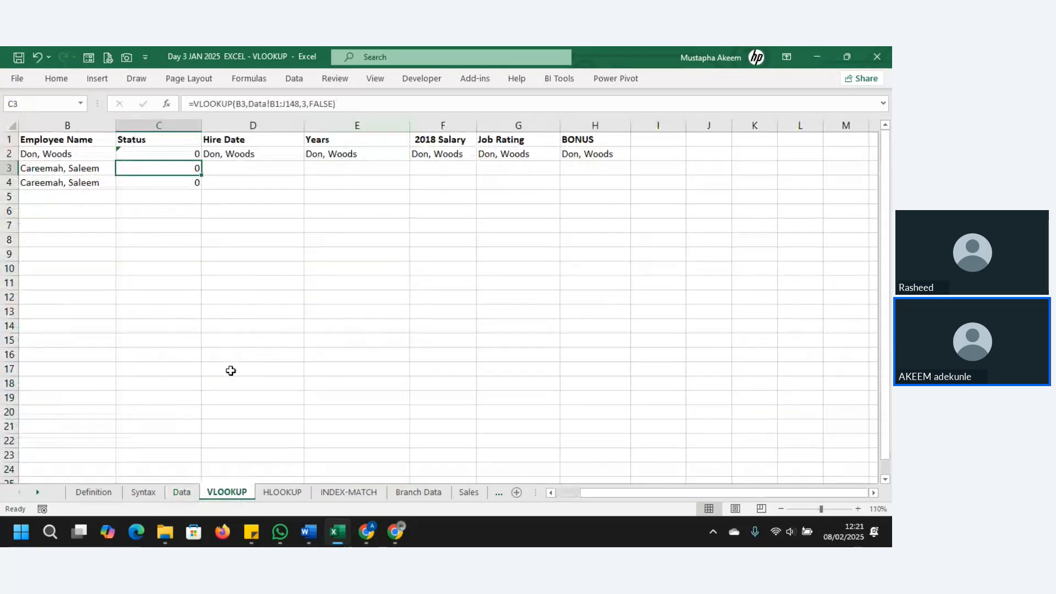
click(231, 353)
click(189, 168)
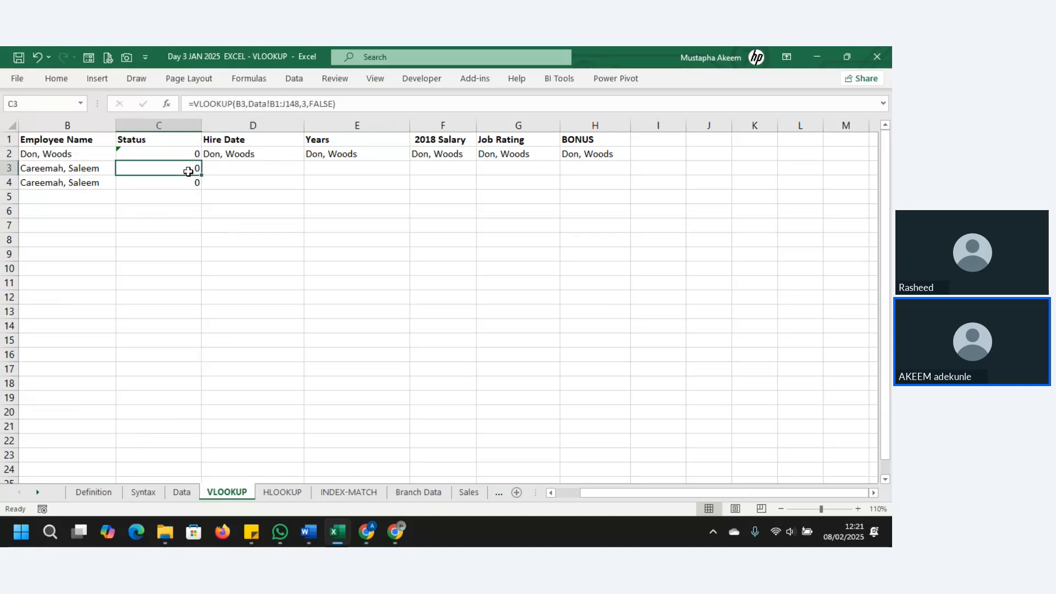
click(187, 183)
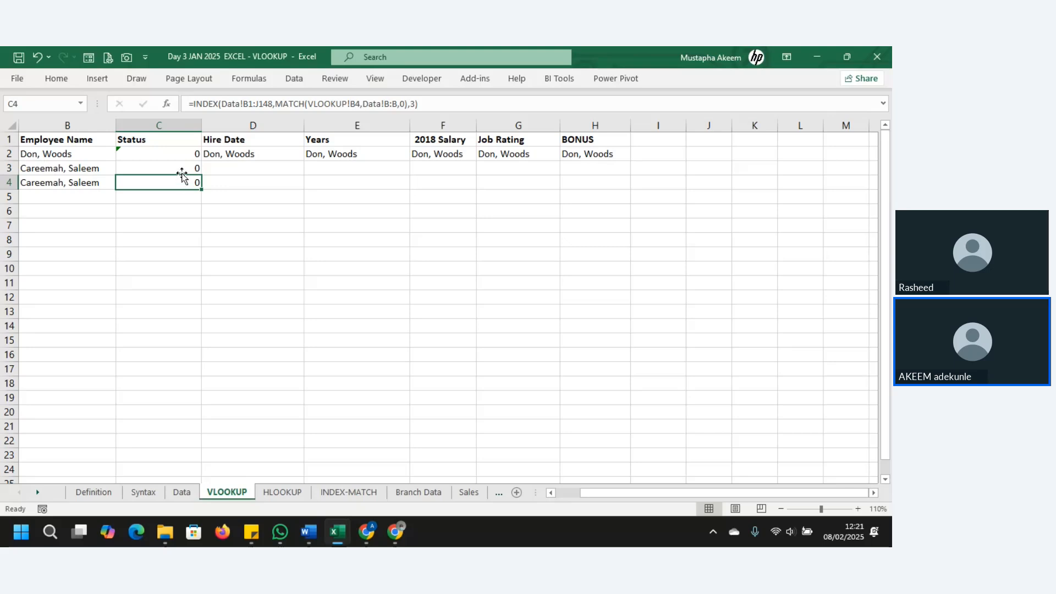
click(182, 168)
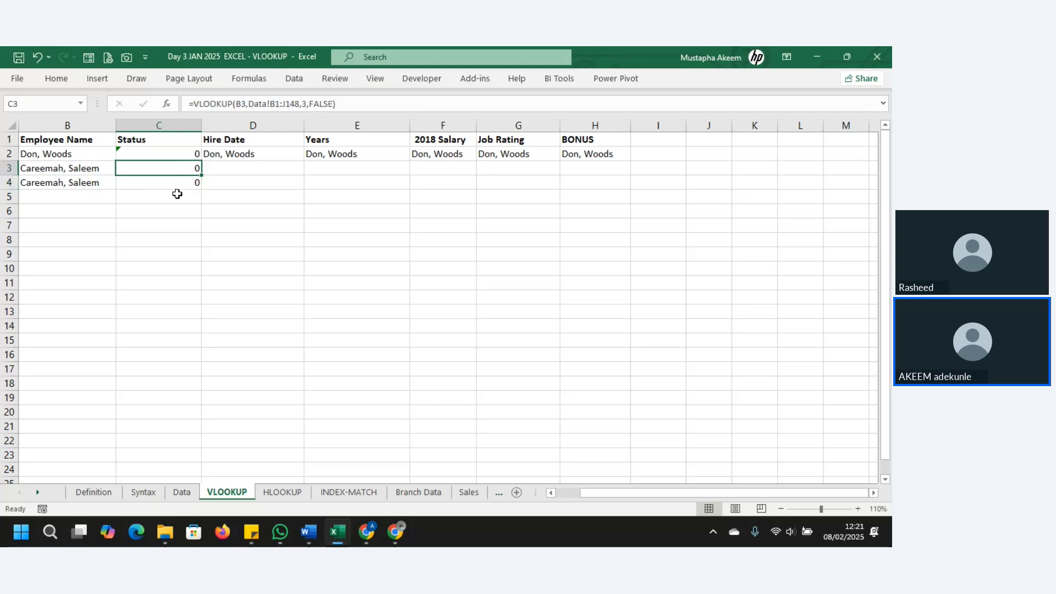
Undo the blank column inserted before Status on the Data sheet.
key(ctrl+Page_Up)
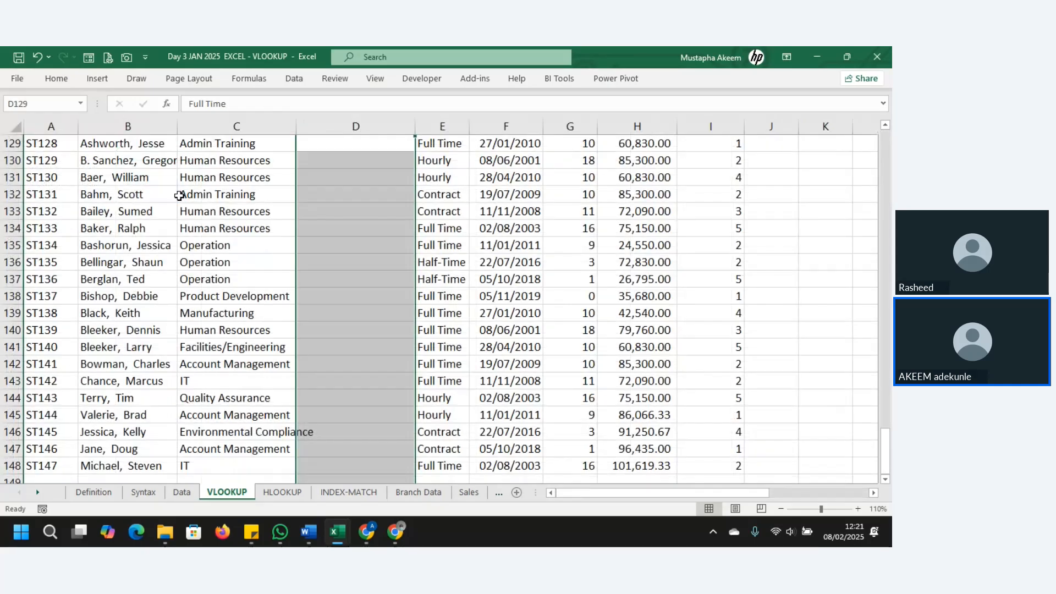
key(Down)
key(Down)
key(Down)
key(Down)
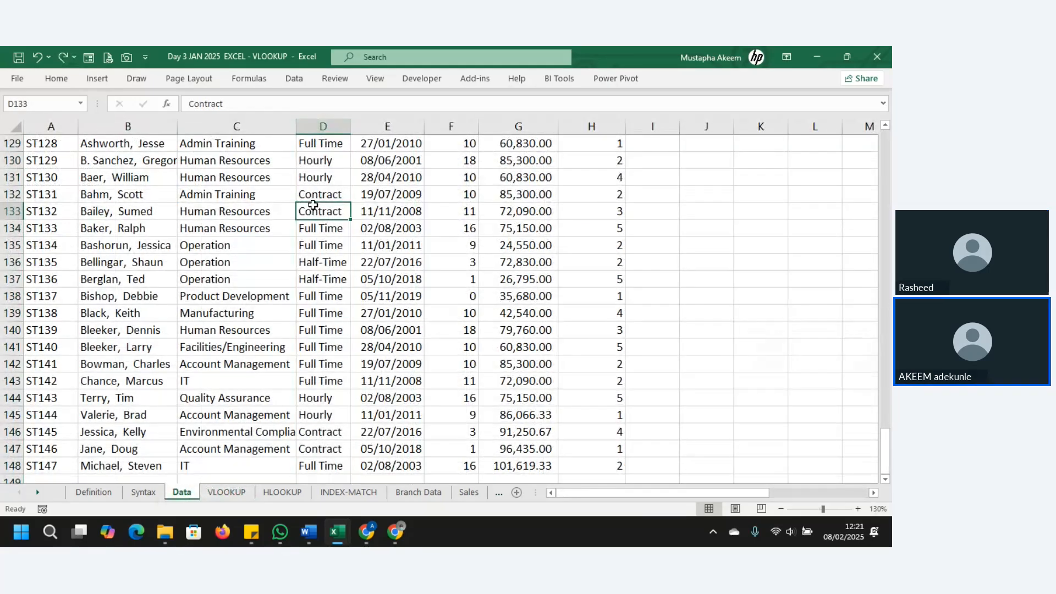
click(152, 197)
click(301, 205)
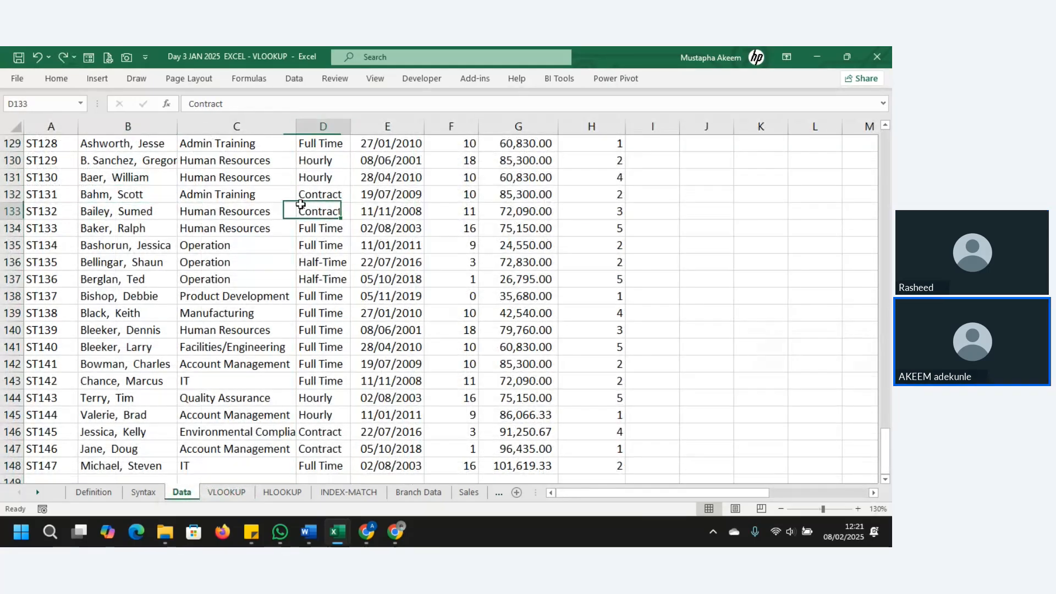
Review the arguments of the VLOOKUP formula in C3 on the VLOOKUP sheet.
click(230, 493)
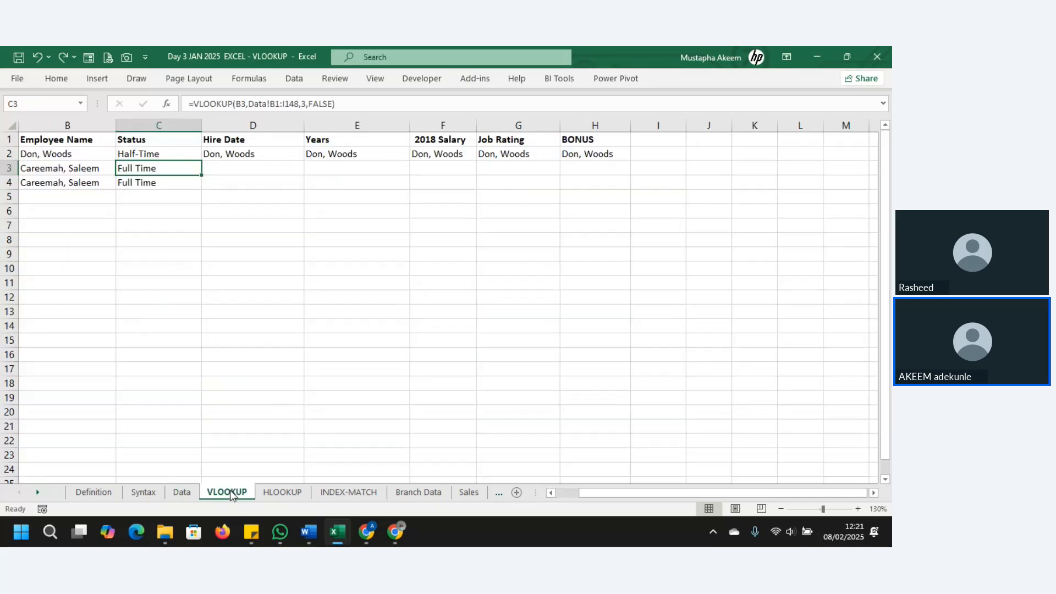
double_click(141, 165)
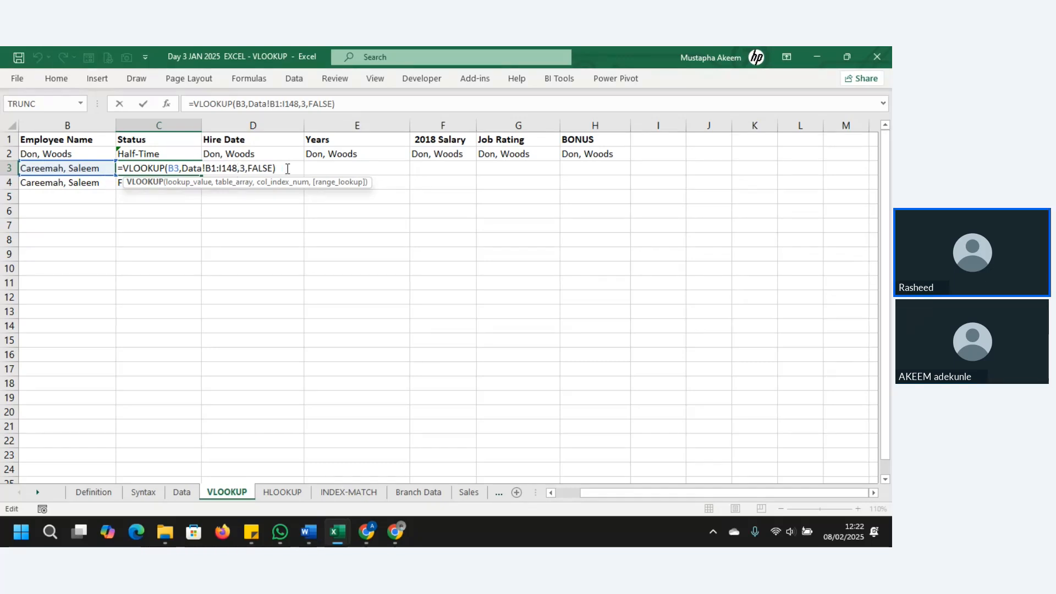
key(Return)
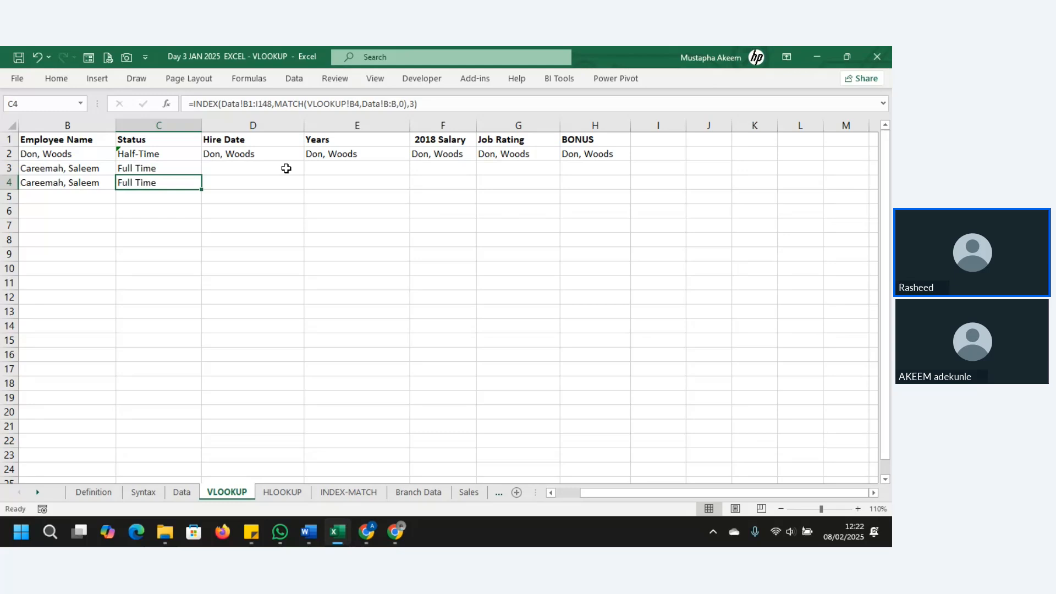
Replace the INDEX column number 3 in C4 with a nested MATCH function that uses C1 as its lookup value.
double_click(164, 180)
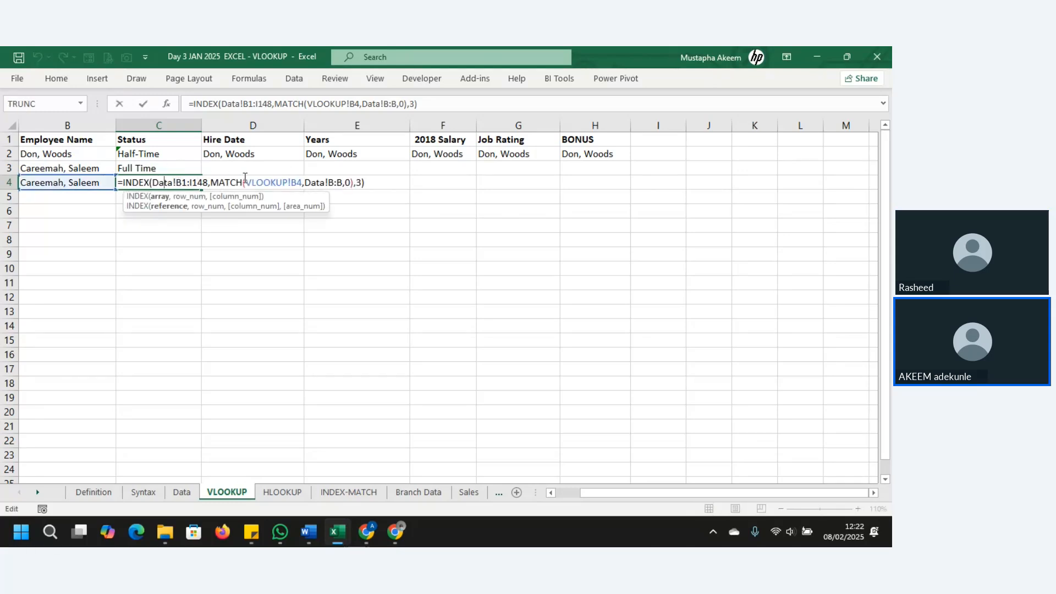
click(363, 183)
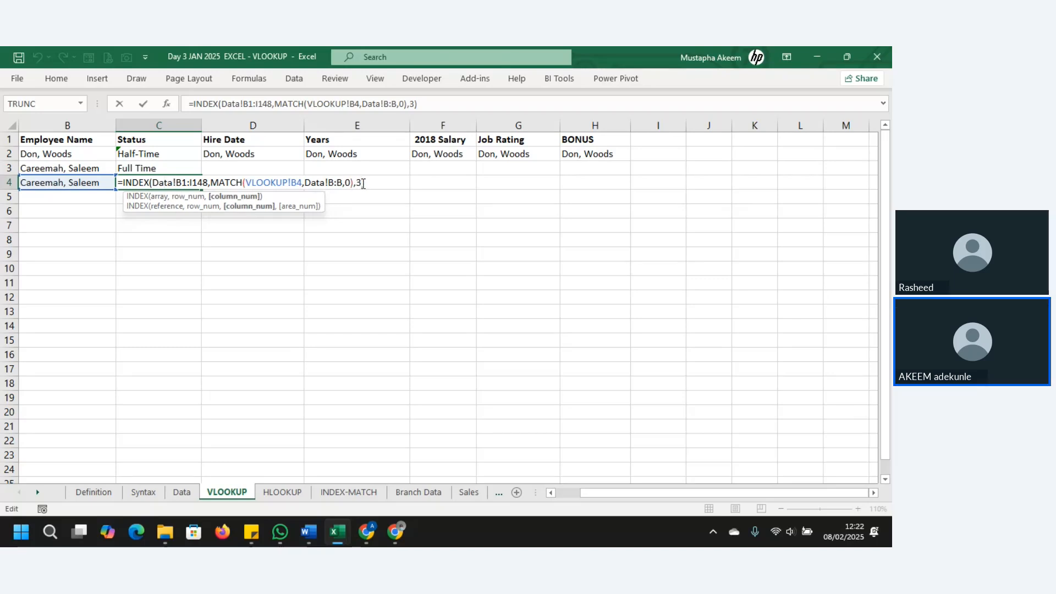
key(BackSpace)
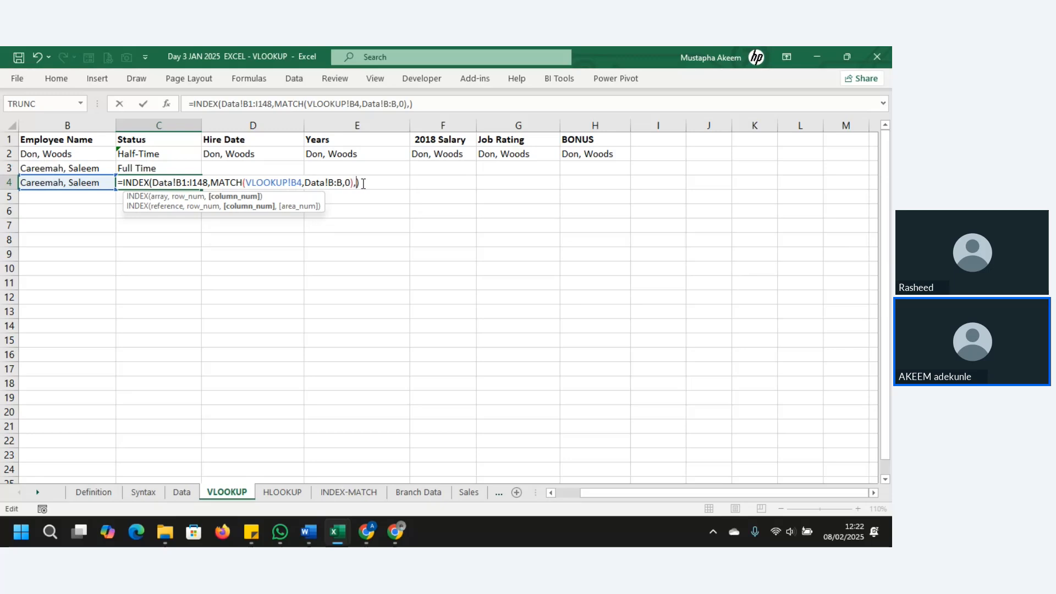
text(MAT)
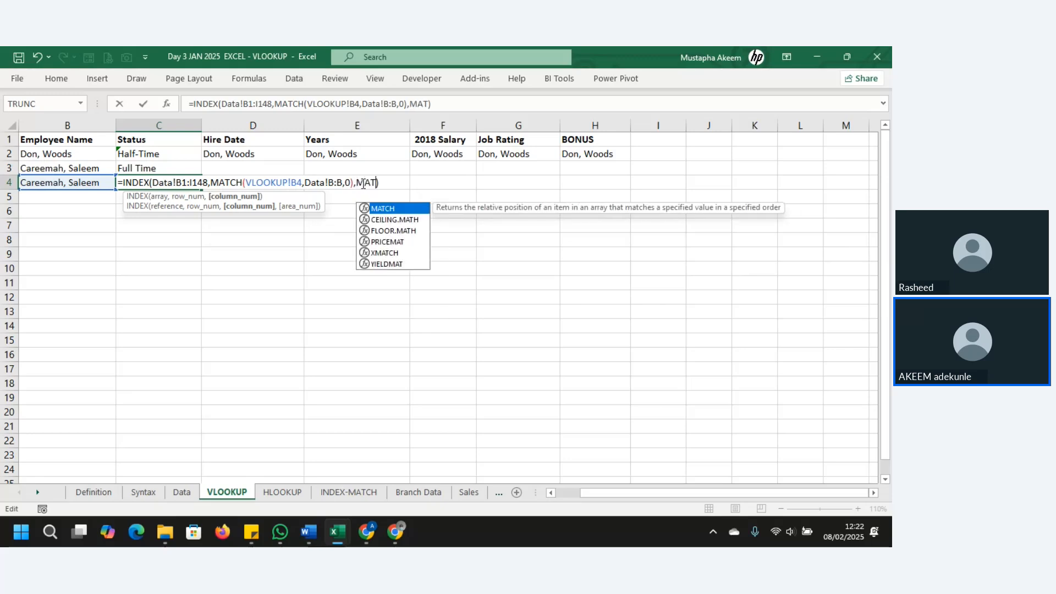
text(CH()
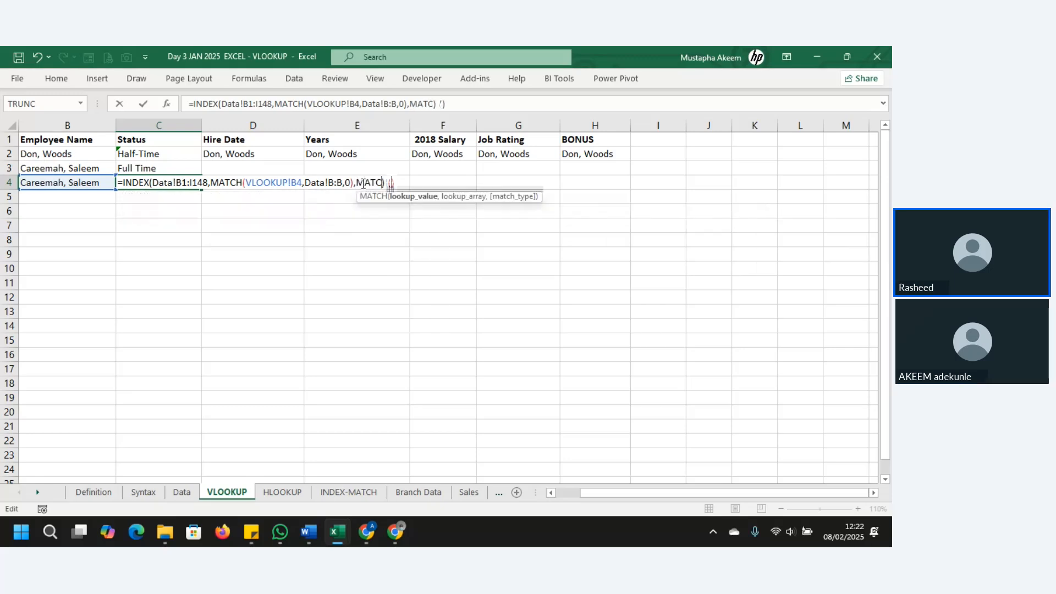
click(156, 141)
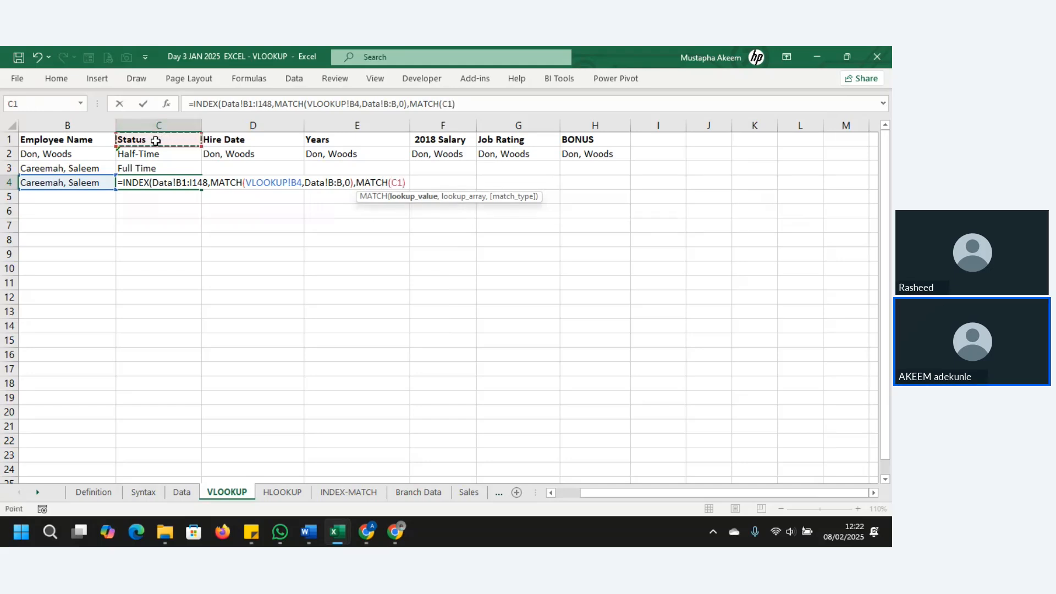
text(,)
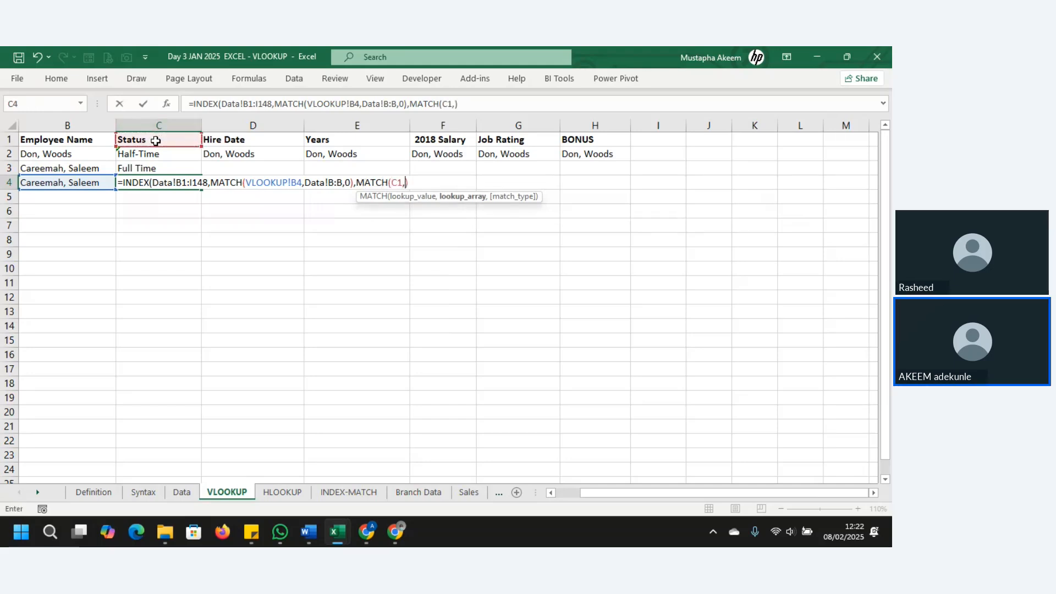
Complete the column MATCH in C4 with Data!A1:I1 as its lookup array and exact match 0.
click(182, 492)
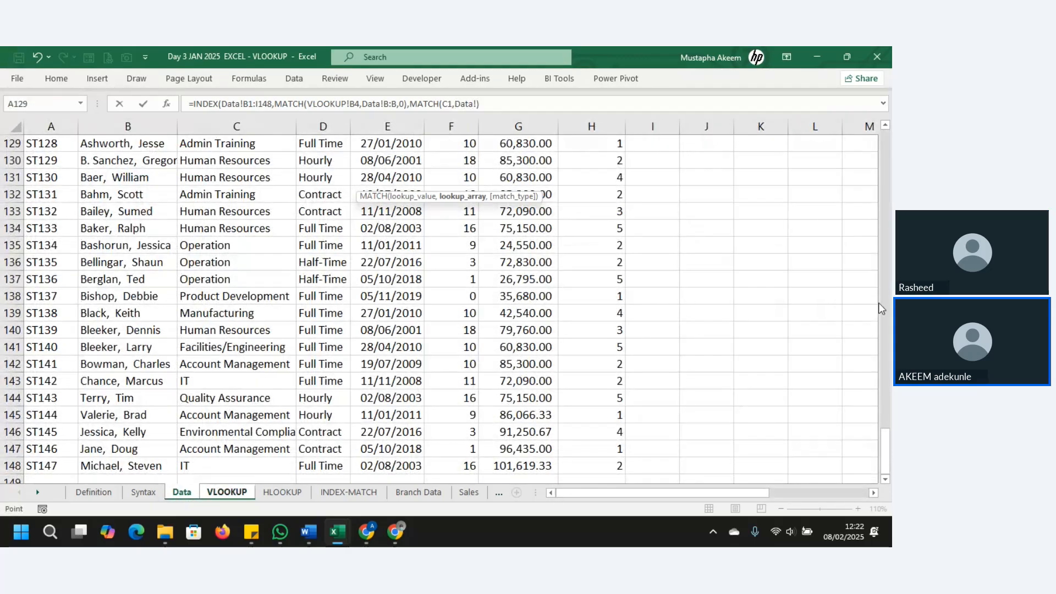
drag(885, 423, 884, 148)
drag(48, 142, 636, 129)
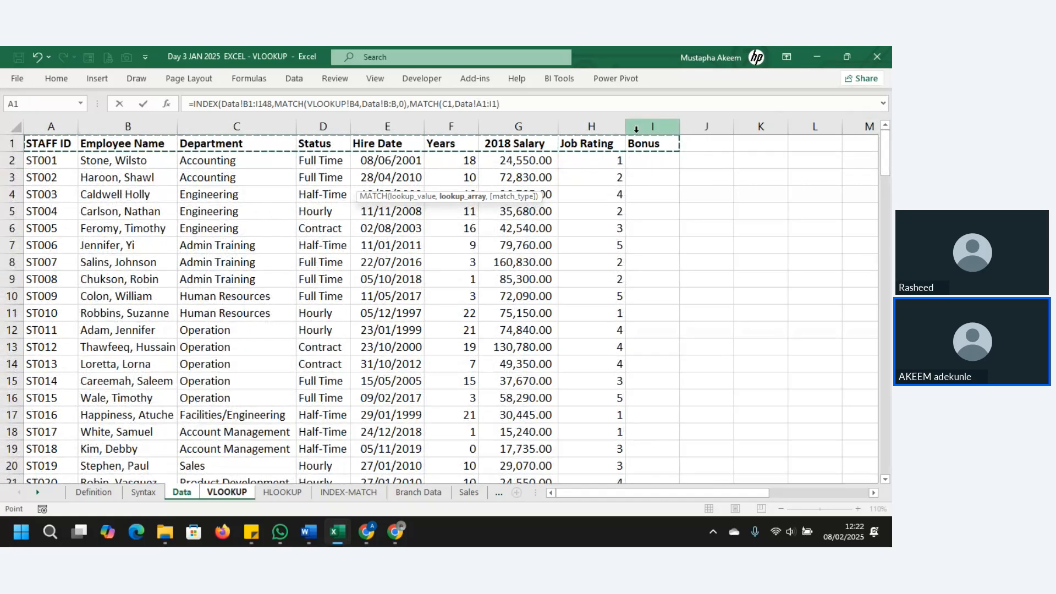
text(,)
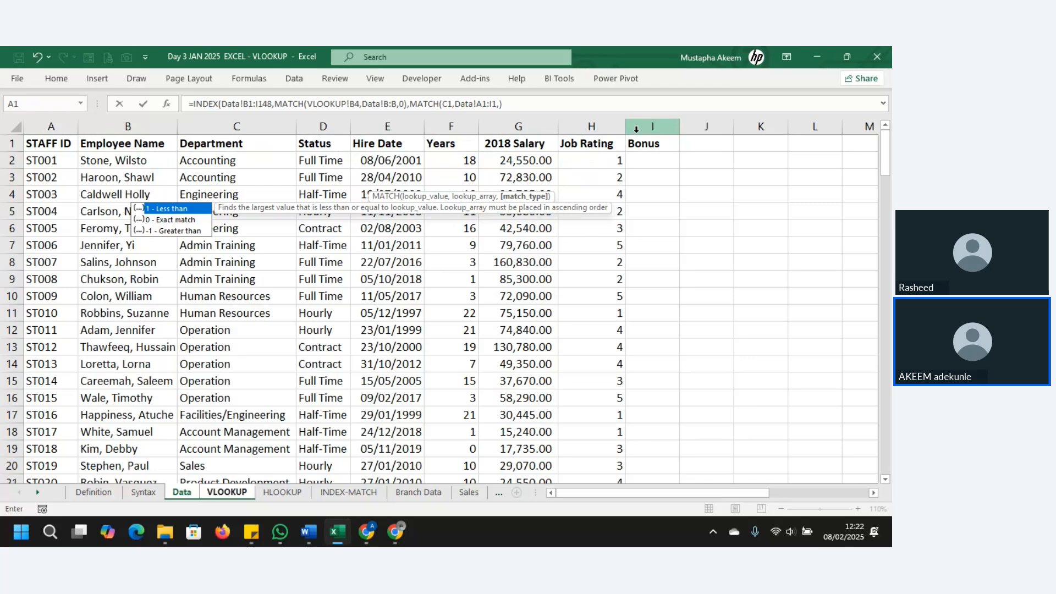
double_click(175, 220)
text())
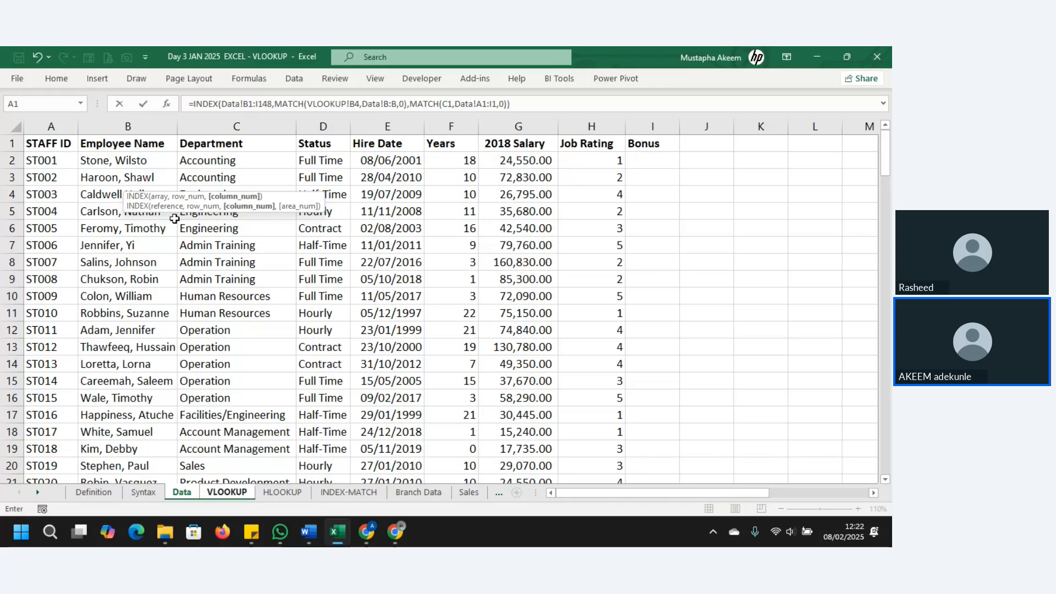
key(Return)
Inspect the column MATCH arguments in the C4 formula, and leave the formula as it is.
click(157, 181)
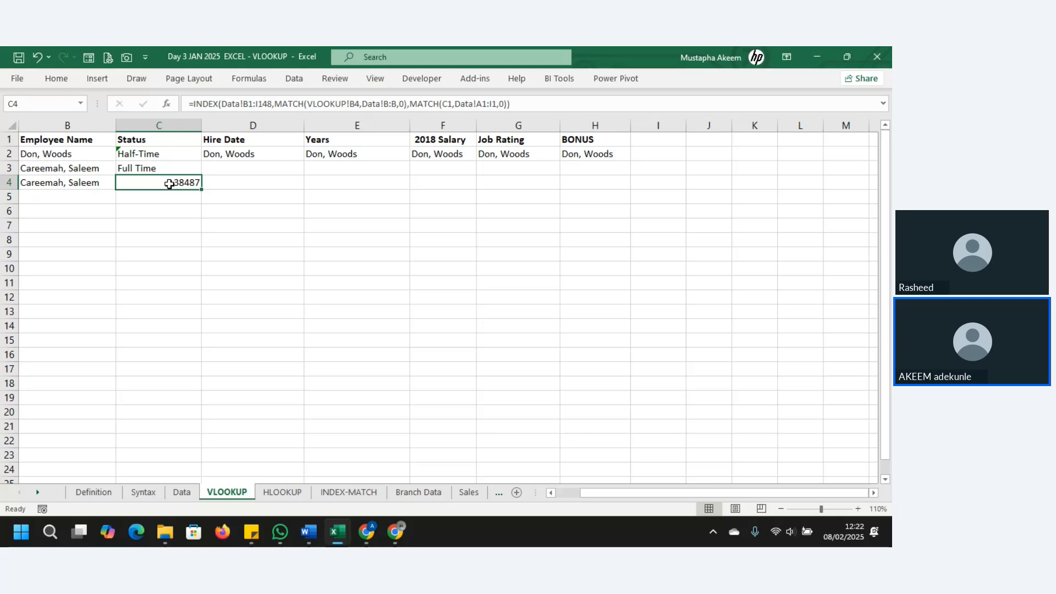
double_click(172, 183)
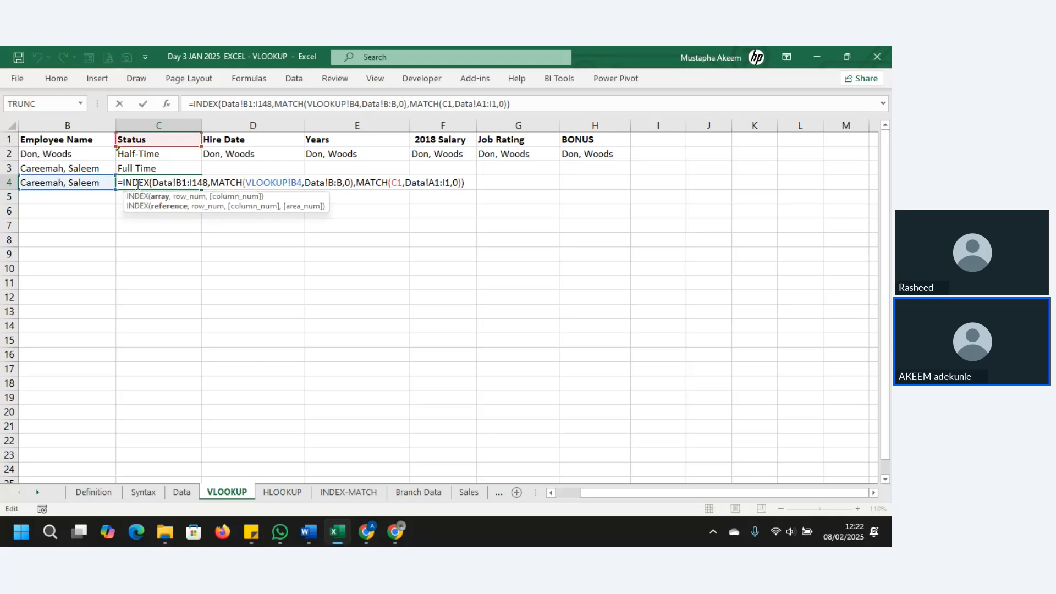
click(402, 183)
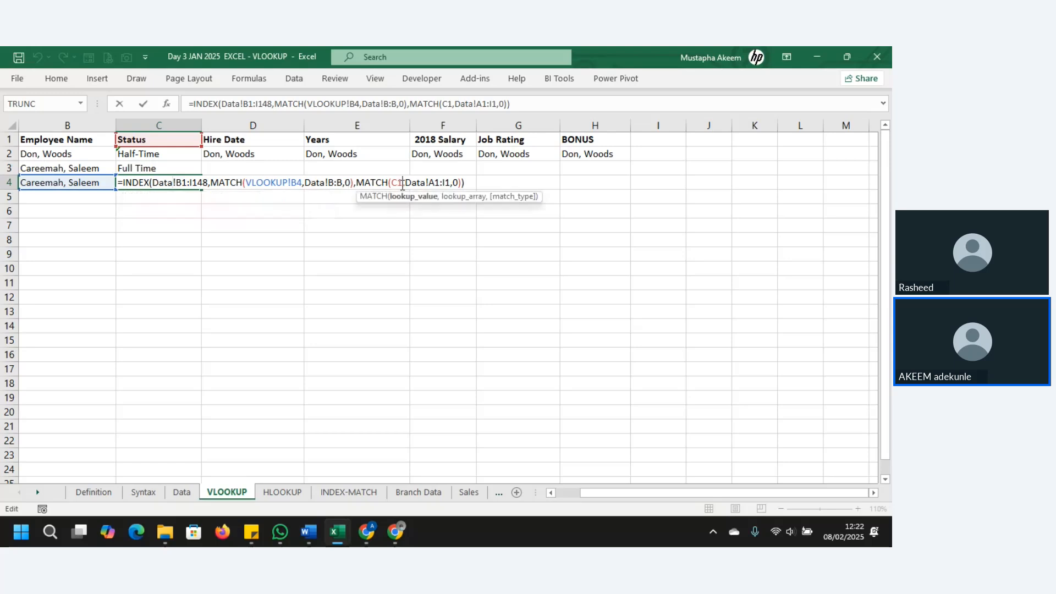
click(449, 182)
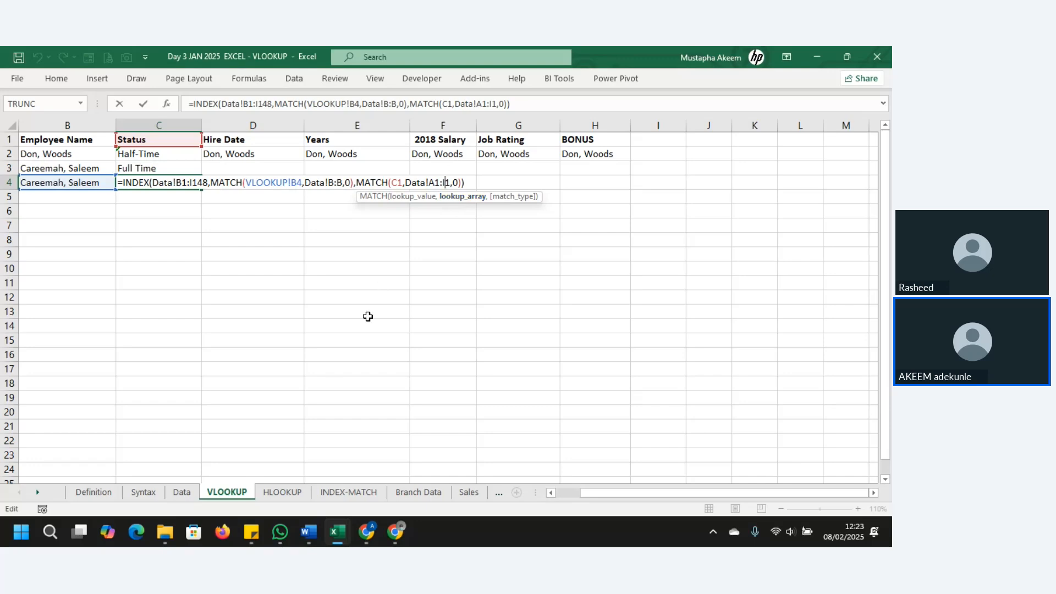
key(Escape)
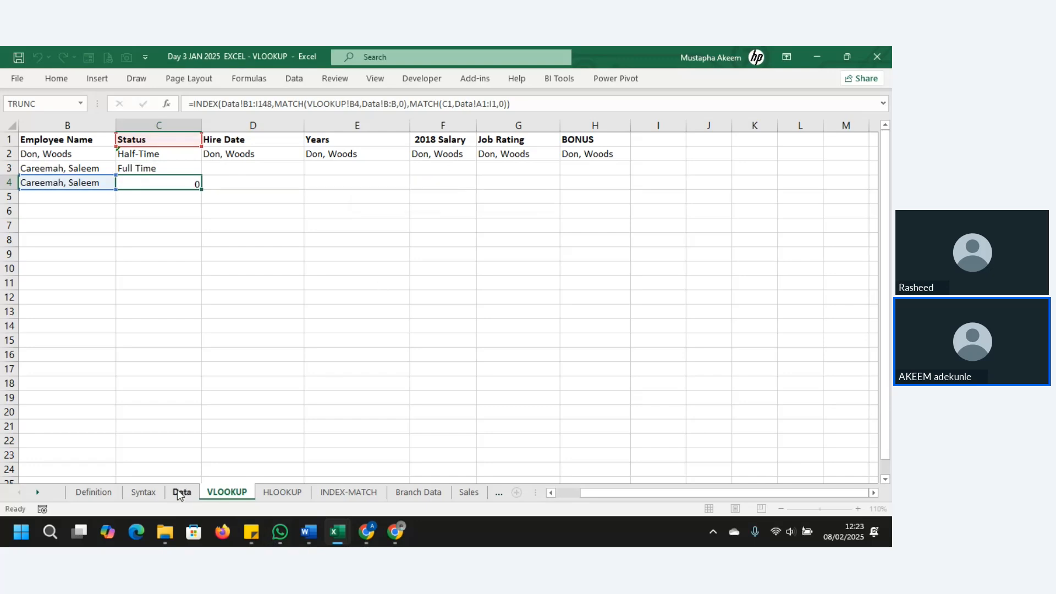
Check the STAFF ID and Employee Name headers on the Data sheet as the starting cell of the MATCH range.
click(181, 492)
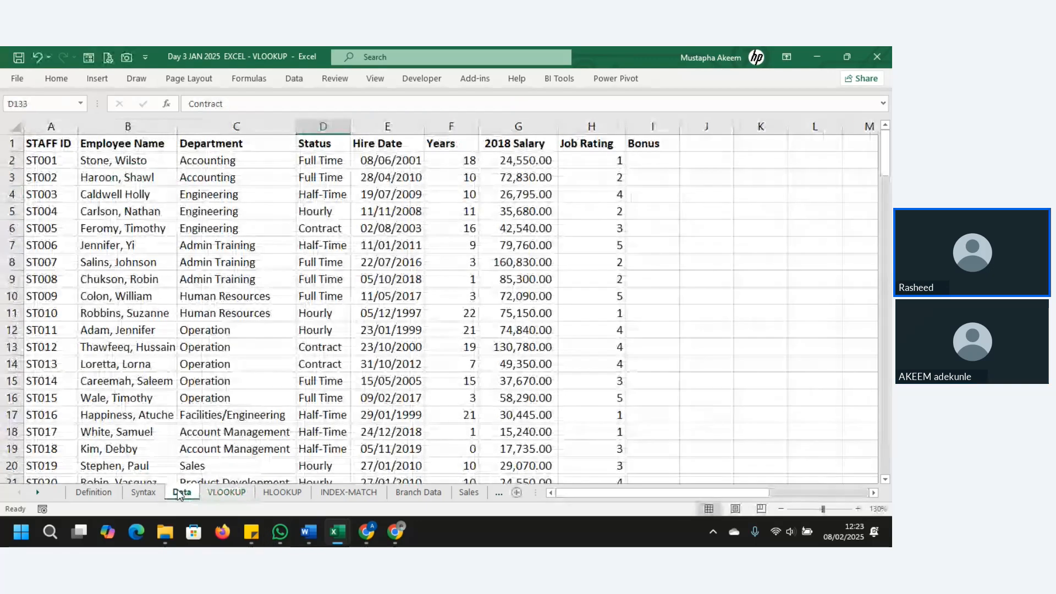
click(108, 142)
drag(51, 143, 130, 139)
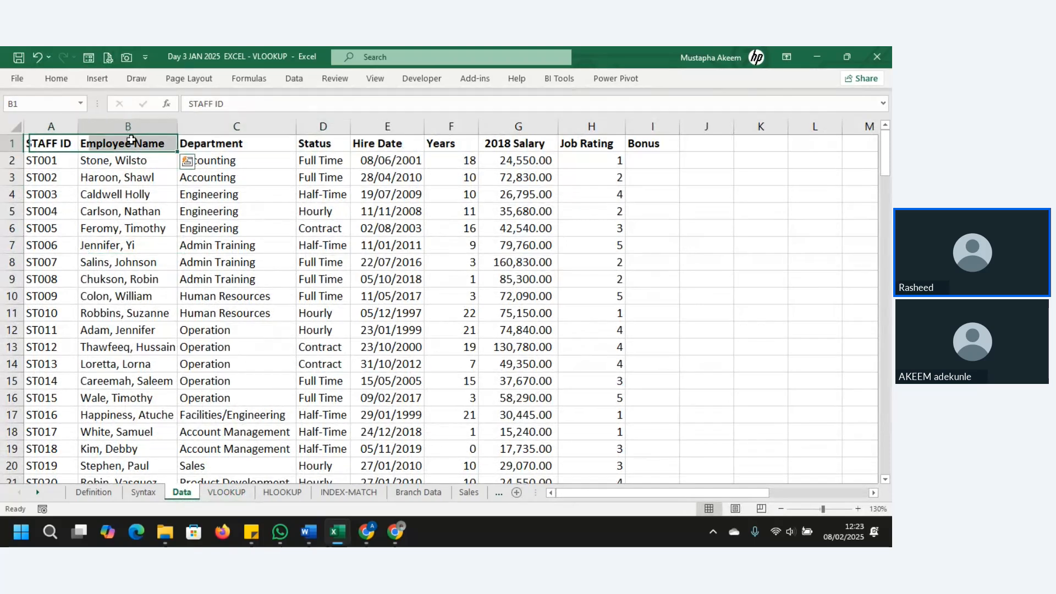
click(130, 139)
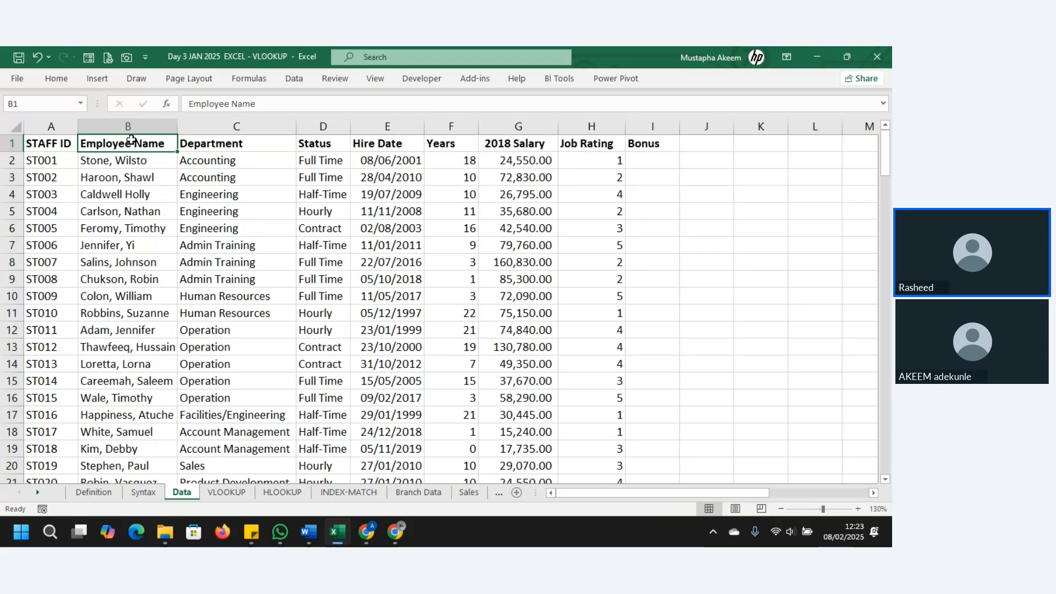
Change the start of the column MATCH lookup array in C4 from Data!A1 to Data!B1.
click(57, 145)
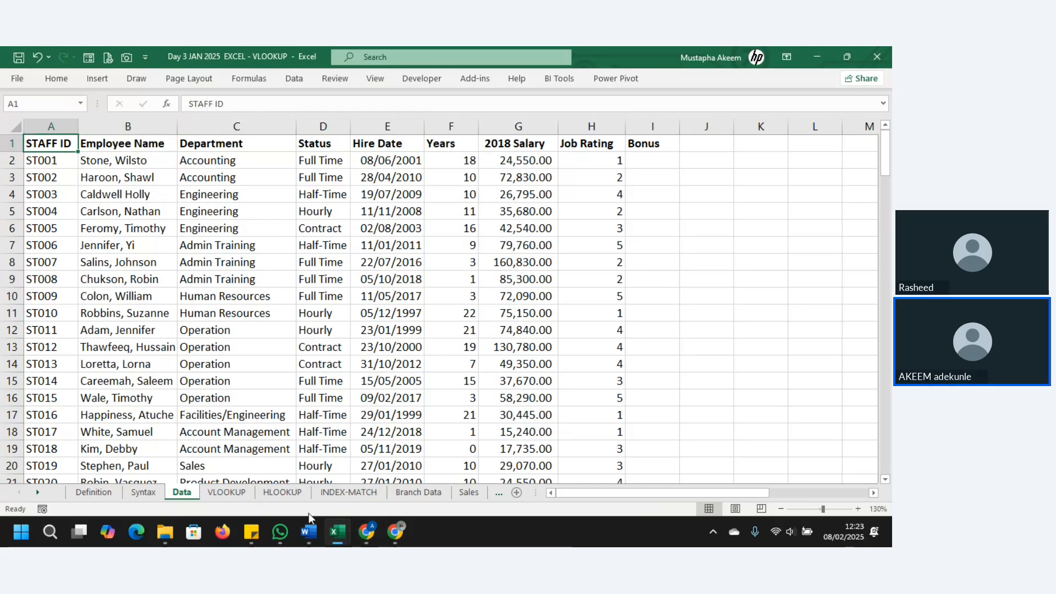
click(237, 493)
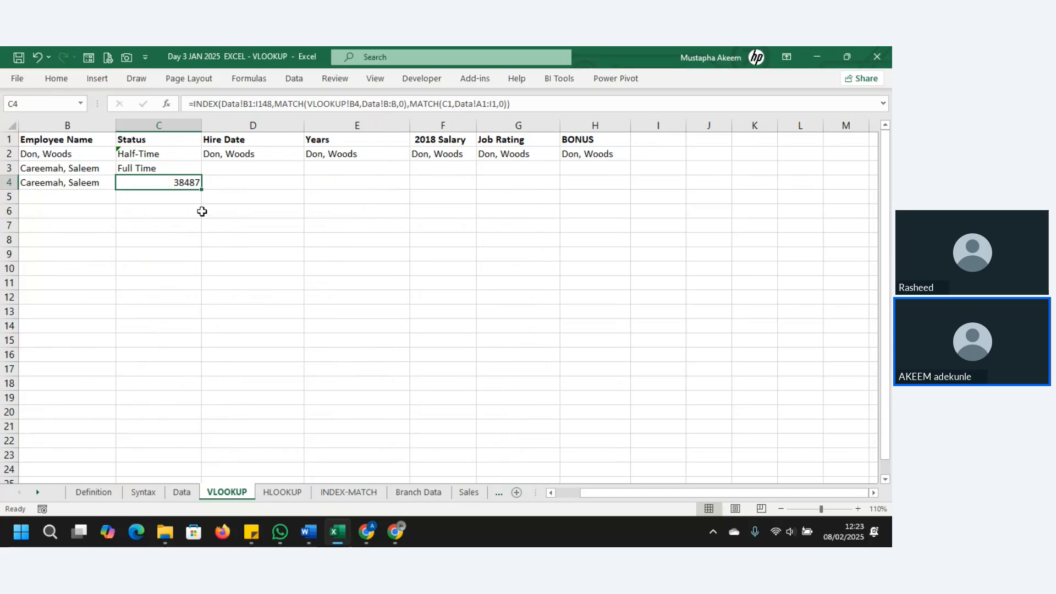
click(482, 98)
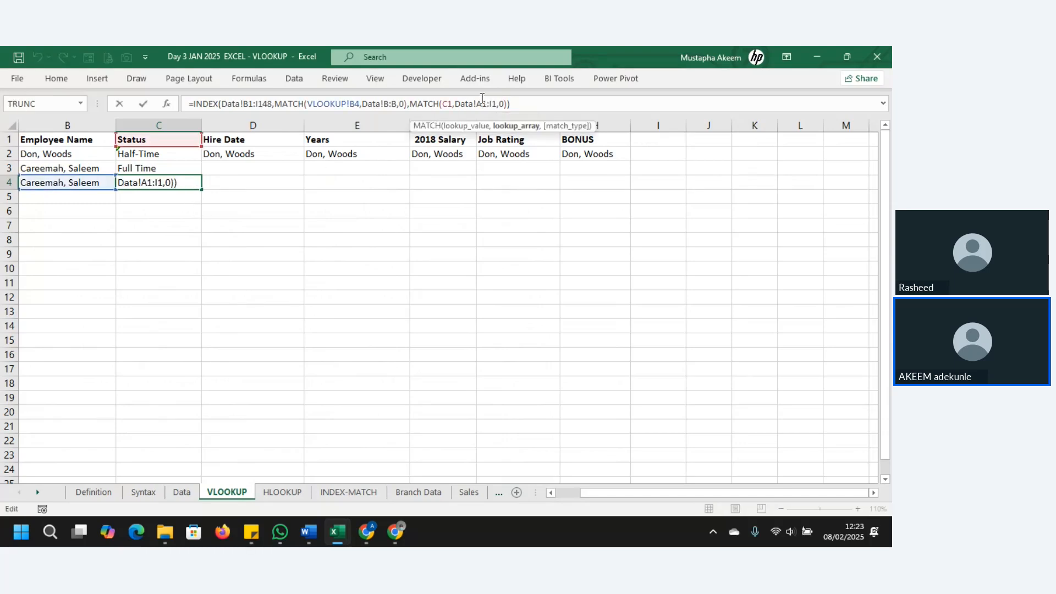
key(BackSpace)
text(B)
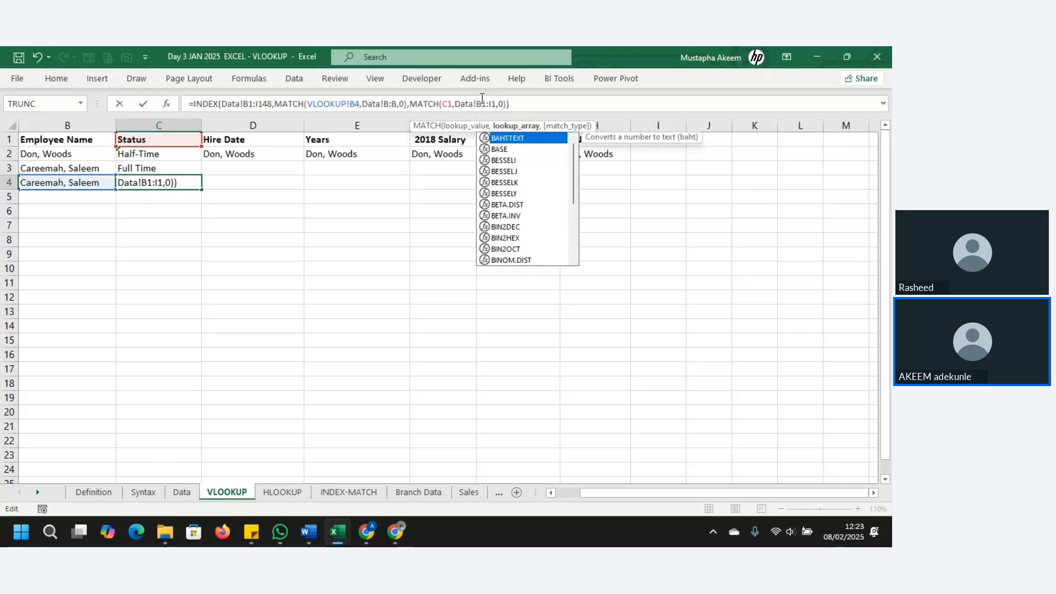
key(Return)
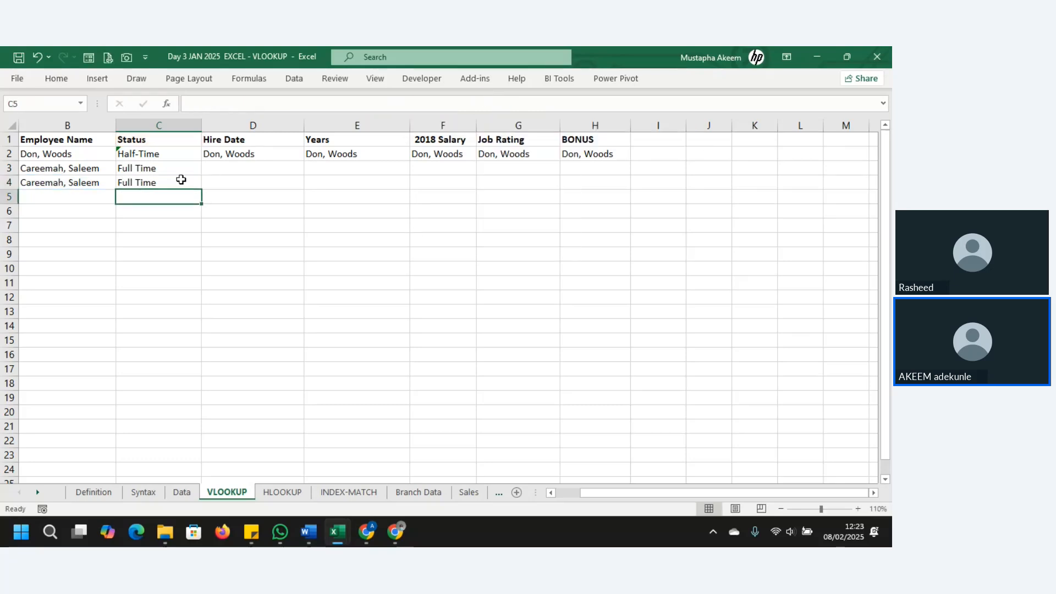
Compare the INDEX-MATCH formula in C4 with the VLOOKUP formula and its column number in C3.
click(163, 182)
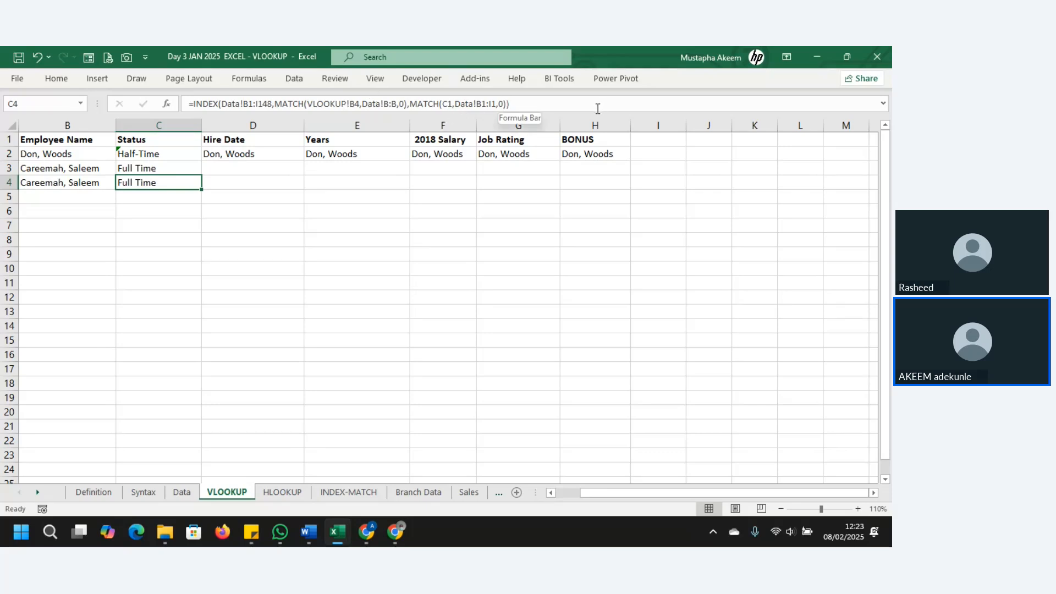
click(155, 165)
click(306, 103)
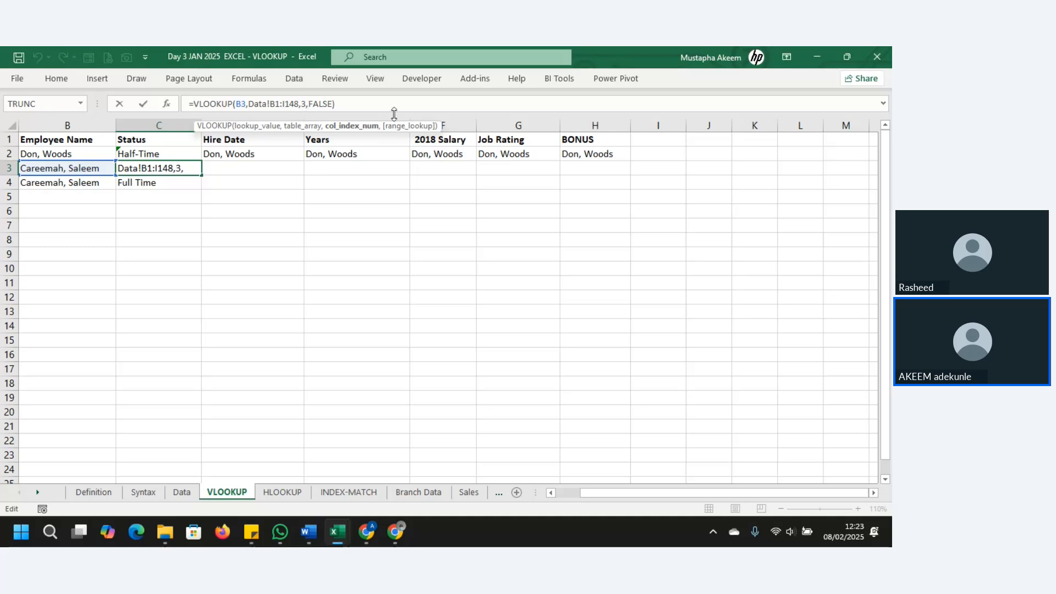
key(Return)
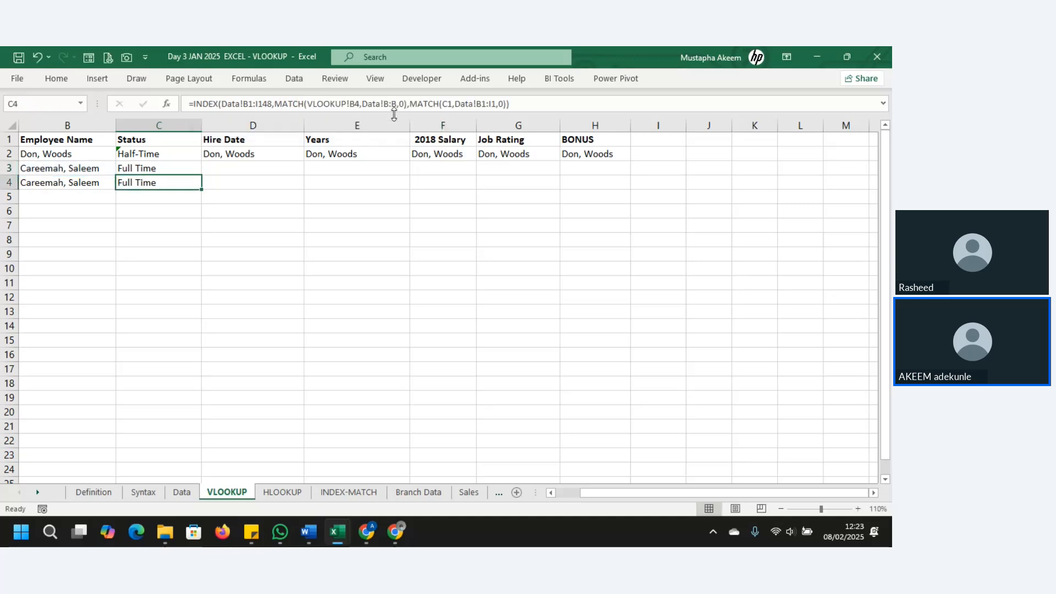
Insert a blank column before the Status column on the Data sheet.
click(182, 491)
click(316, 126)
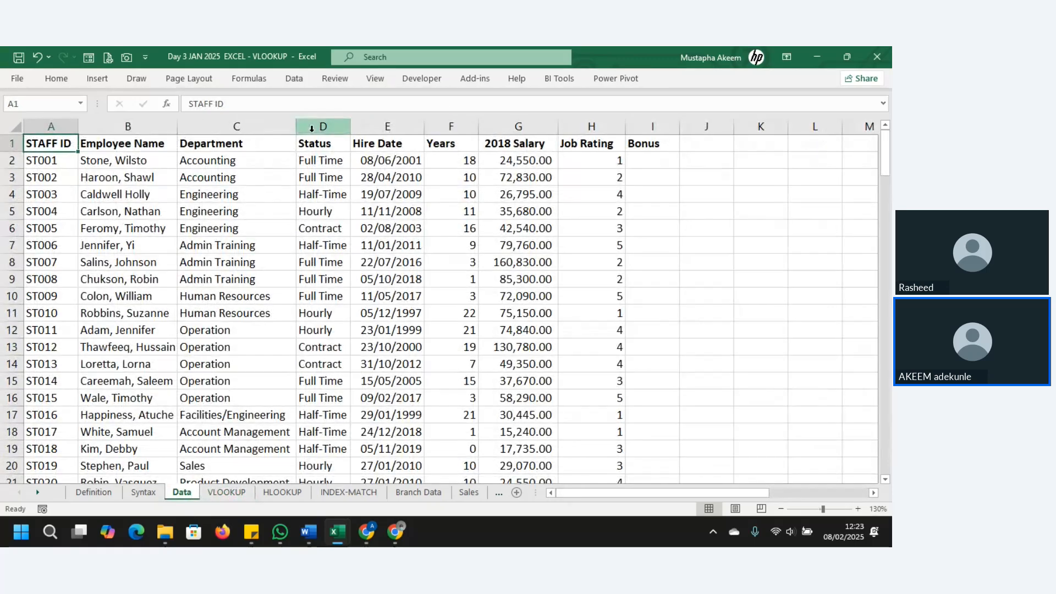
drag(315, 125, 315, 133)
right_click(314, 133)
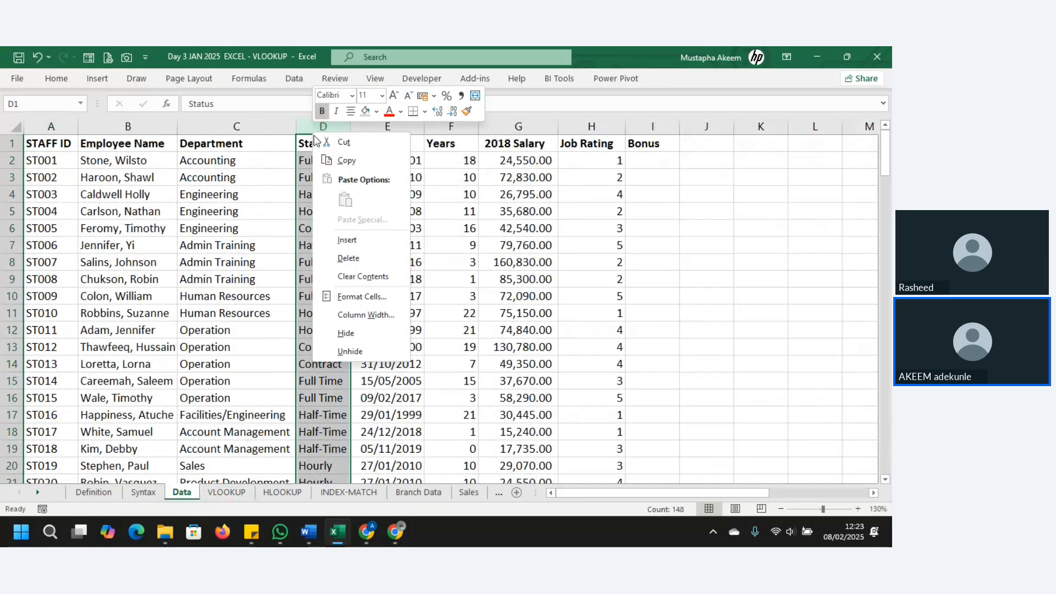
click(355, 242)
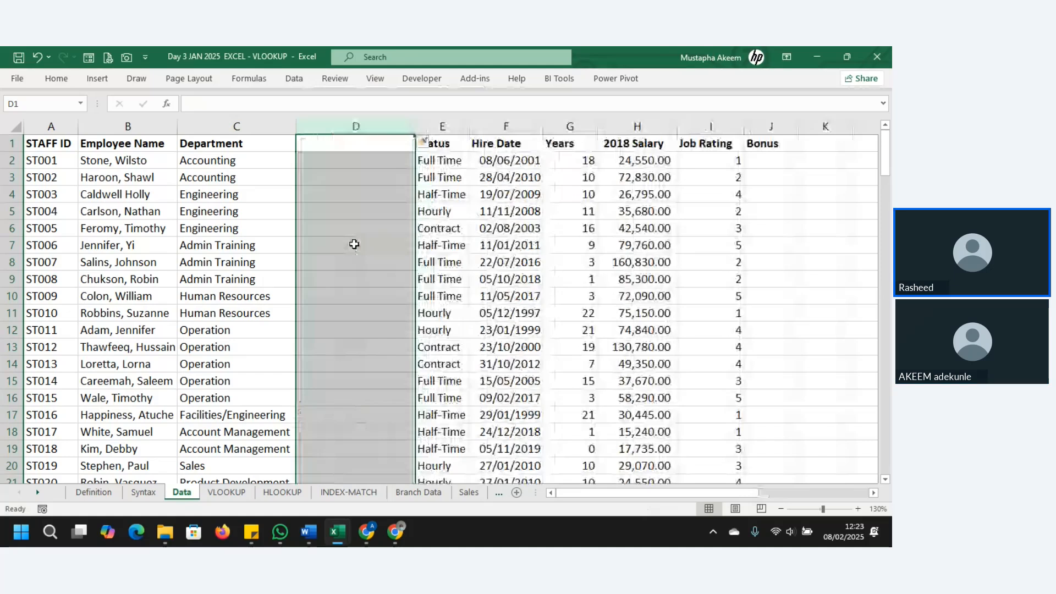
click(388, 208)
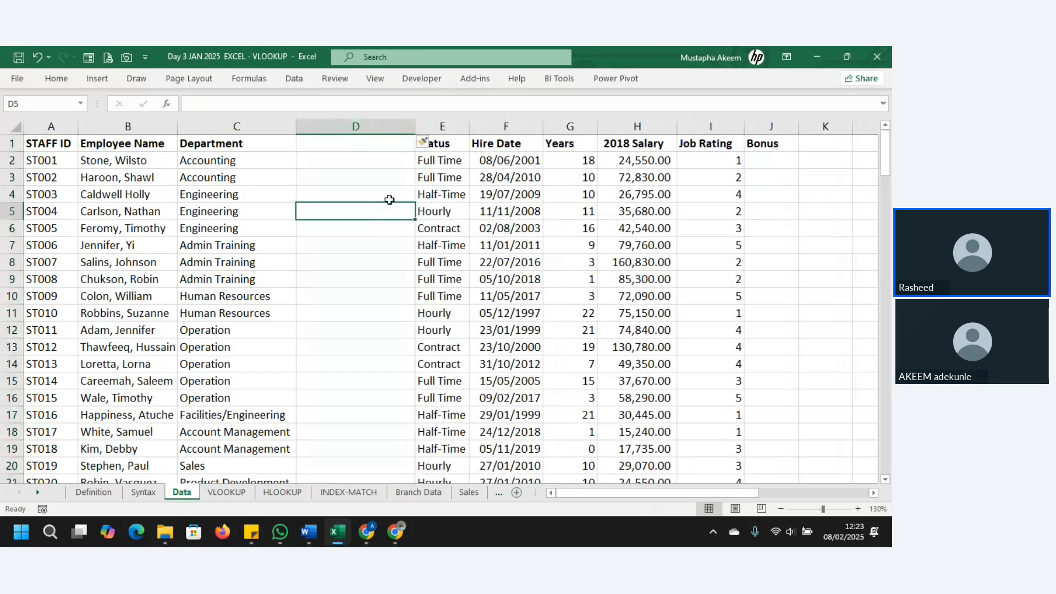
Replace the column number 3 in the C3 VLOOKUP on the VLOOKUP sheet with a reference to an empty cell below the table.
click(226, 491)
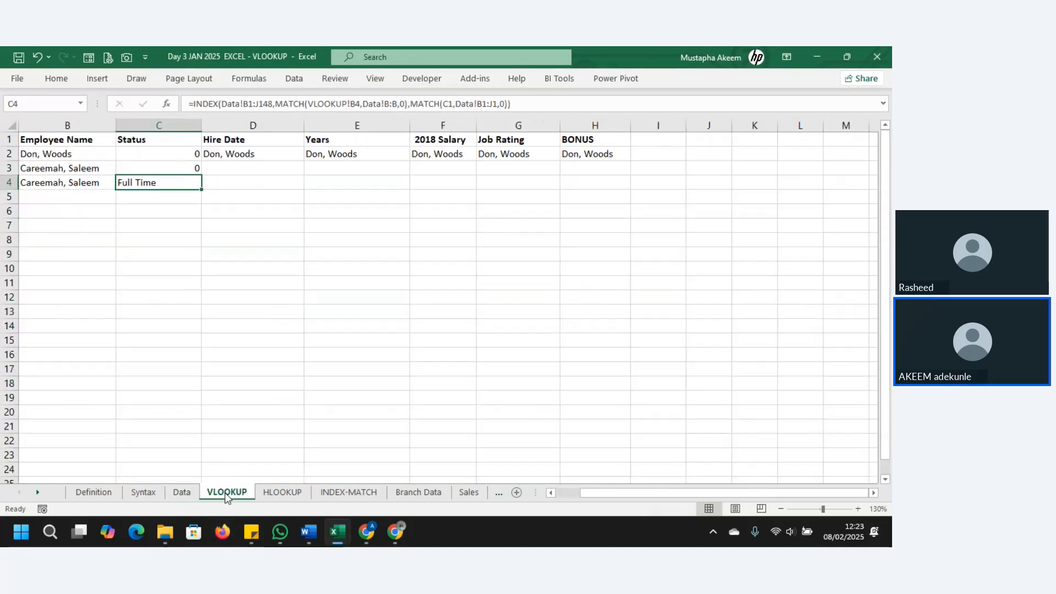
click(180, 166)
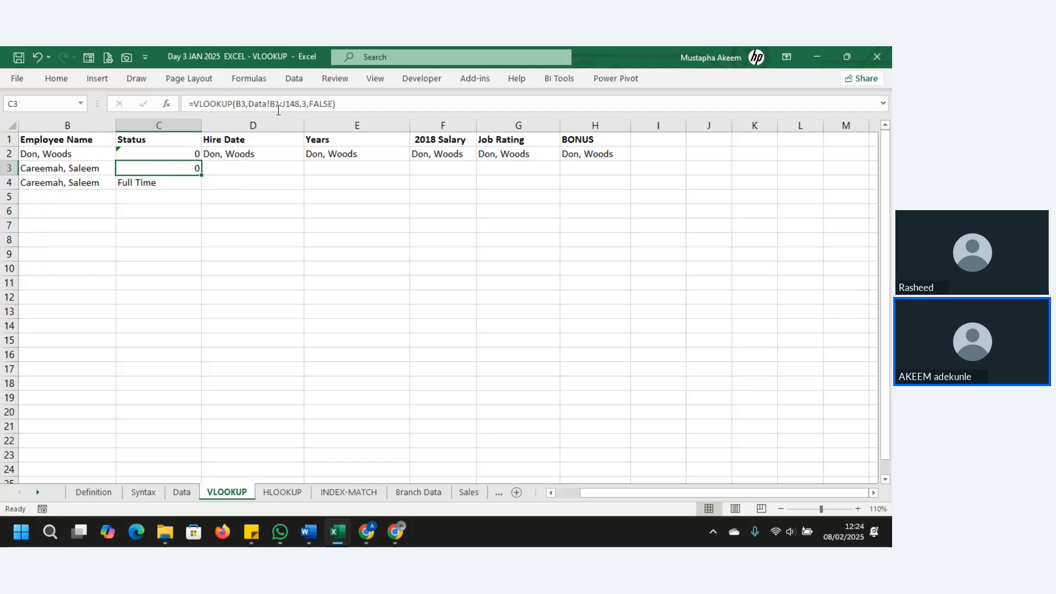
double_click(305, 104)
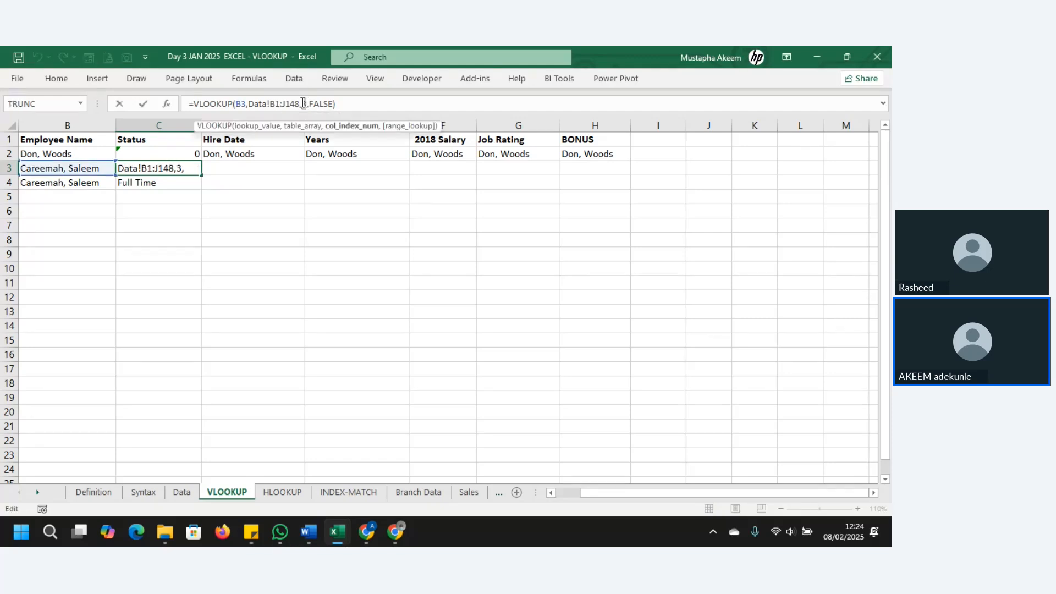
click(195, 429)
key(Return)
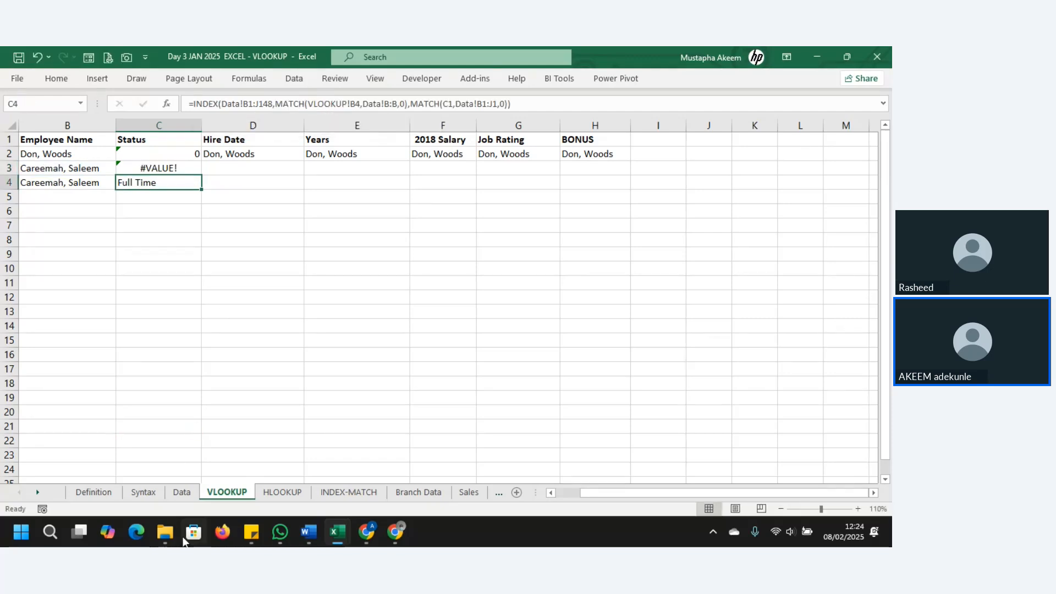
Check the Data sheet columns from Employee Name to Job Rating against the lookup results on the VLOOKUP sheet.
click(179, 494)
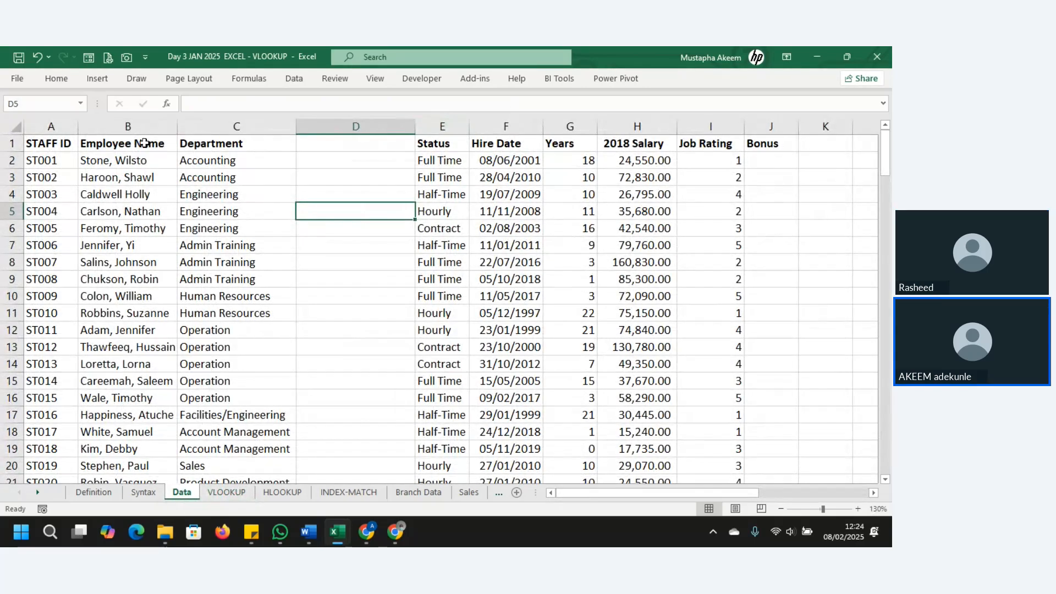
drag(144, 143, 715, 476)
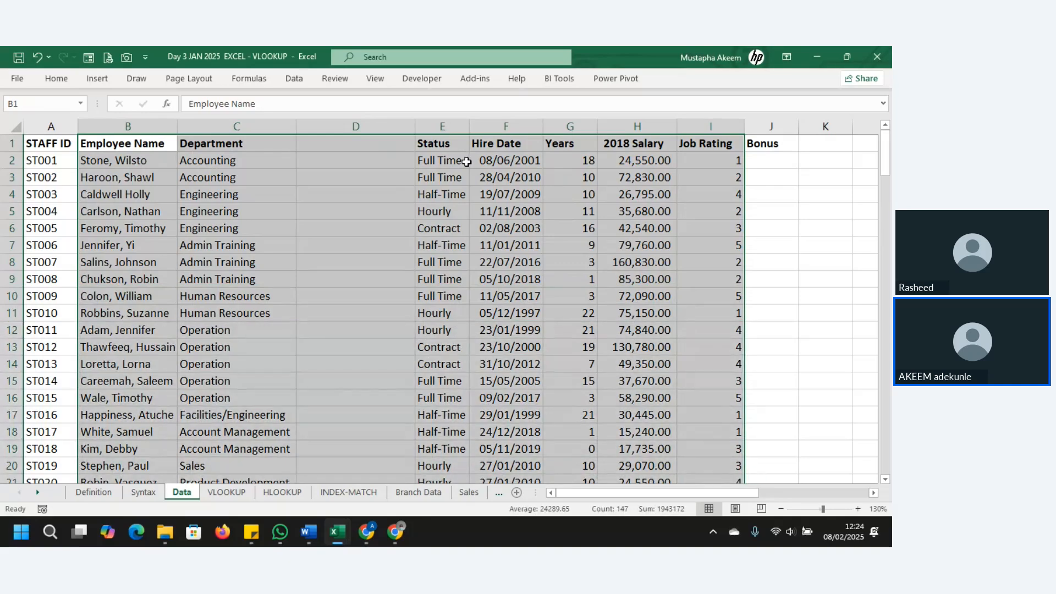
click(226, 492)
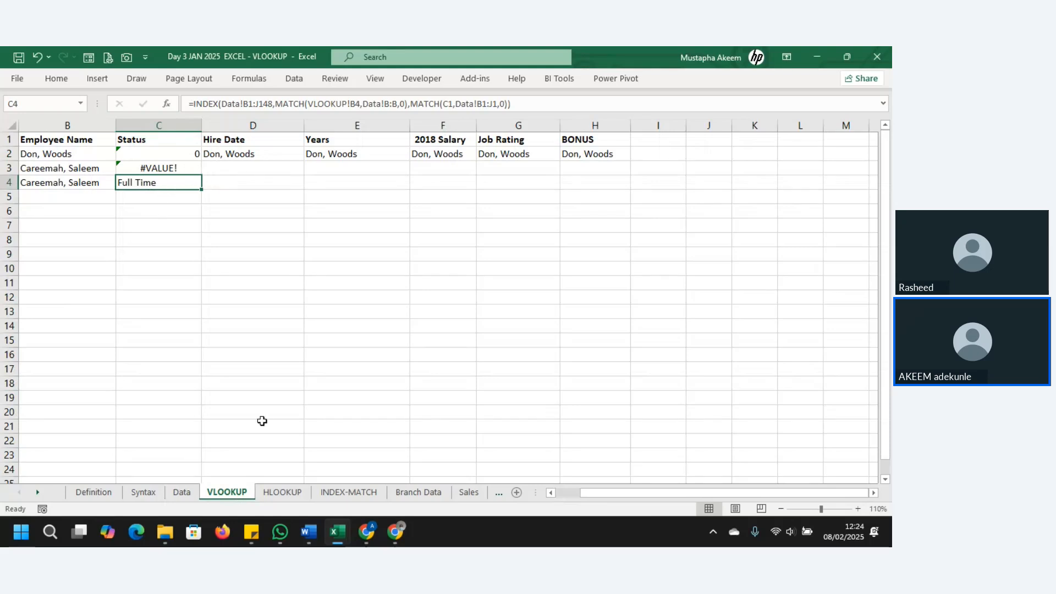
click(182, 492)
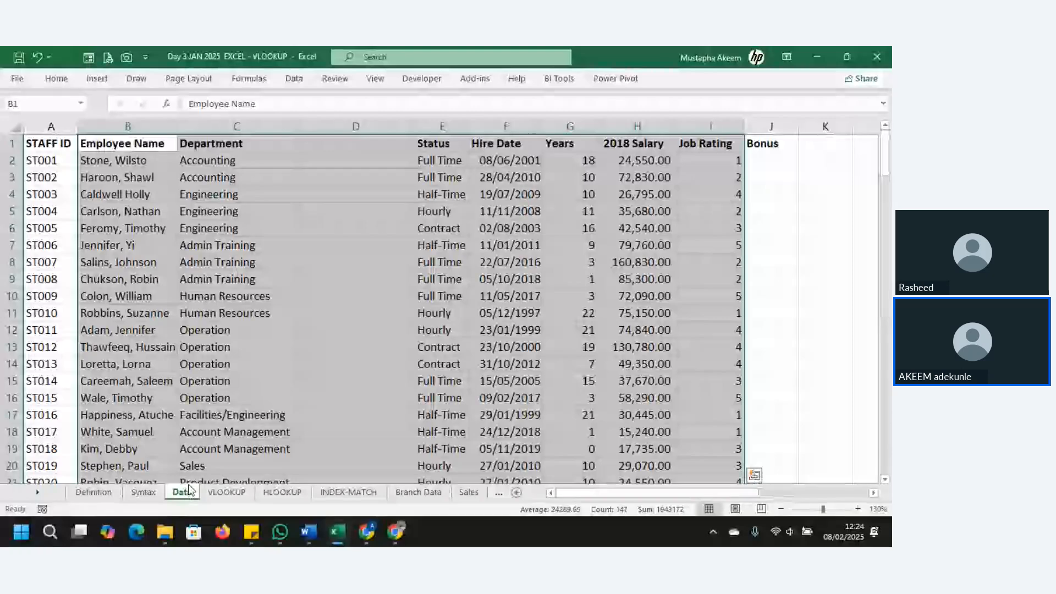
click(154, 487)
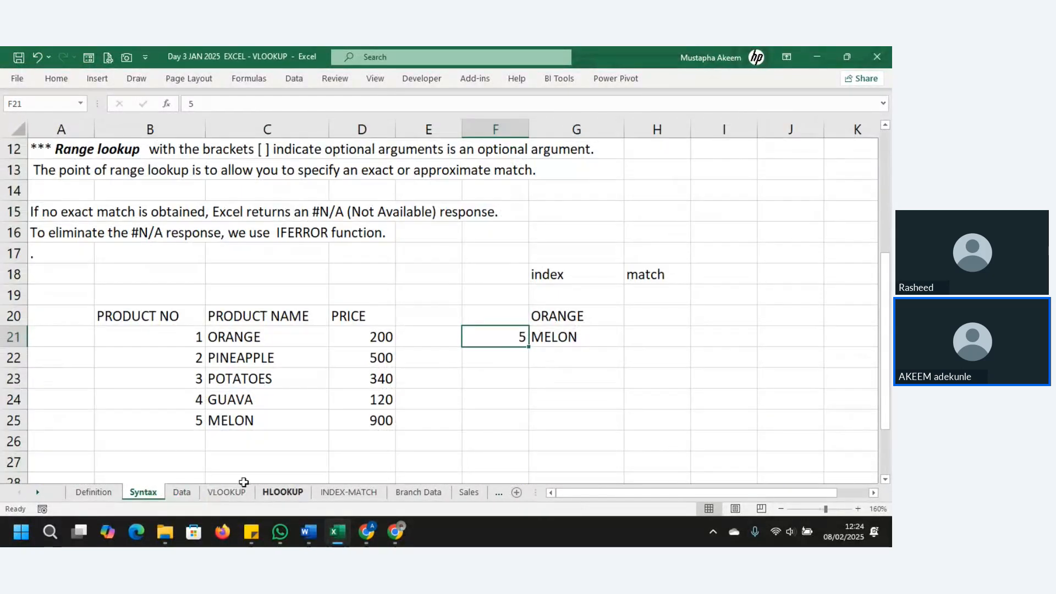
click(226, 491)
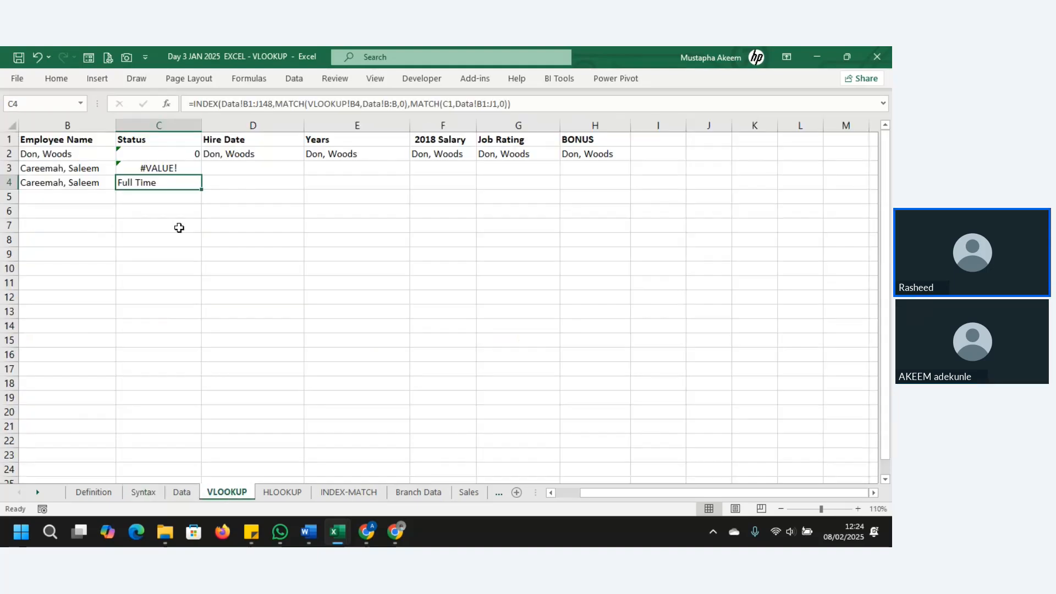
Fit the Employee Name column's width on the VLOOKUP sheet and choose the fourth staff ID from the list in A5.
click(82, 199)
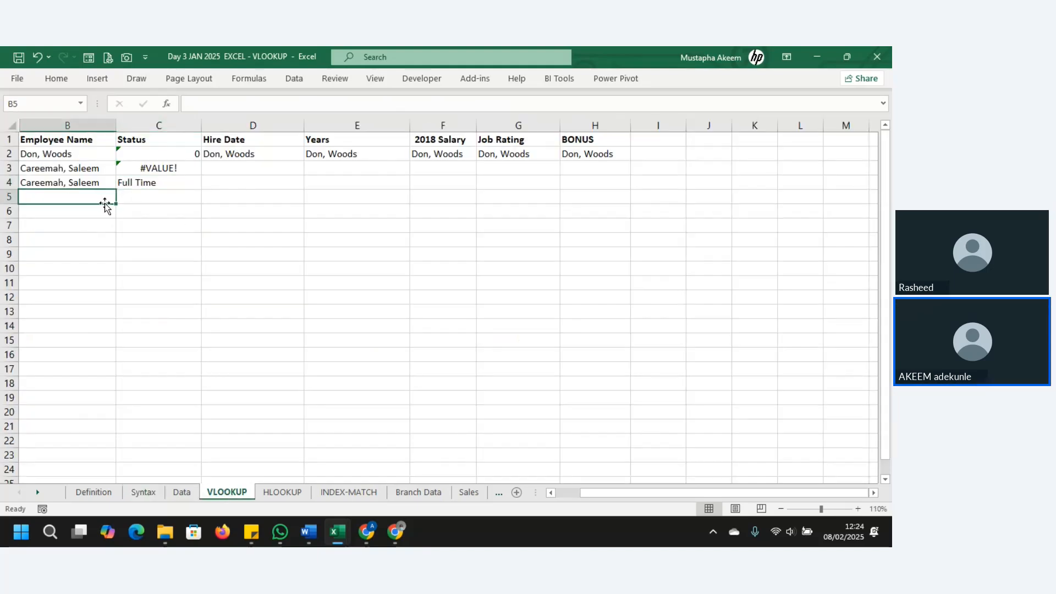
drag(44, 125, 6, 125)
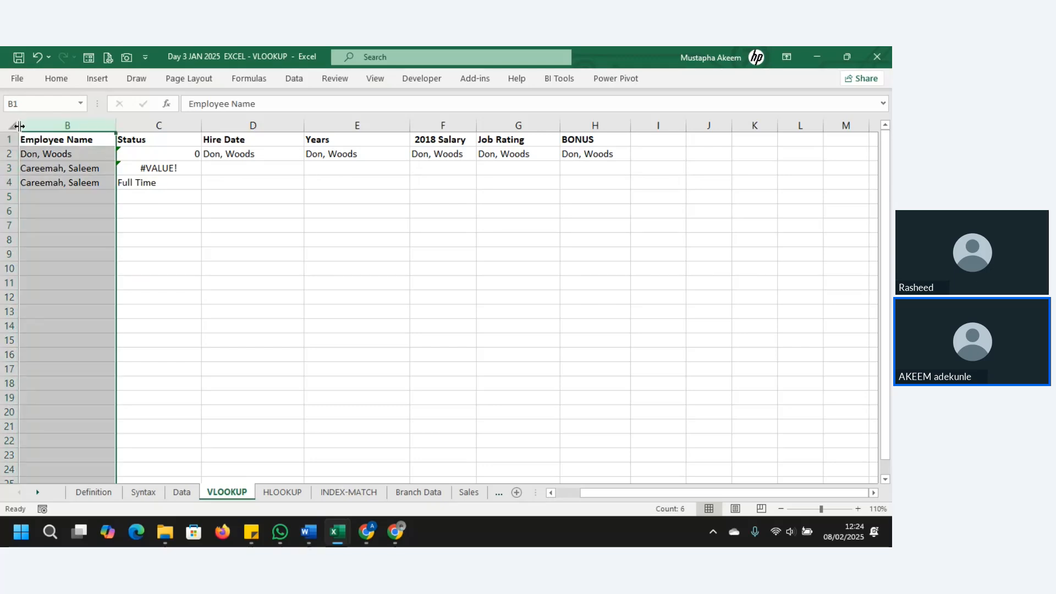
double_click(19, 126)
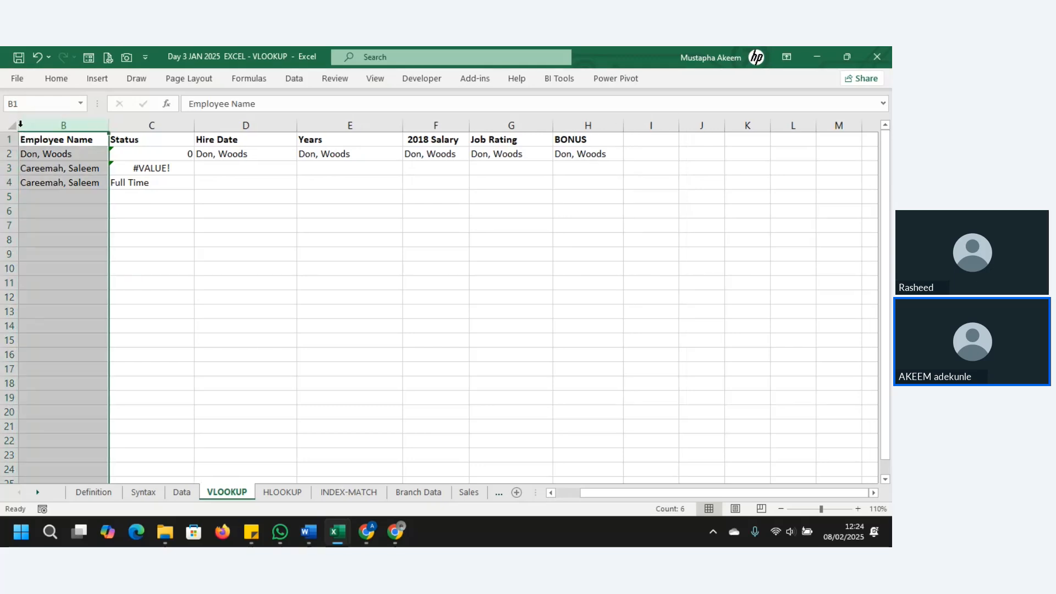
scroll(72, 149, left, 1)
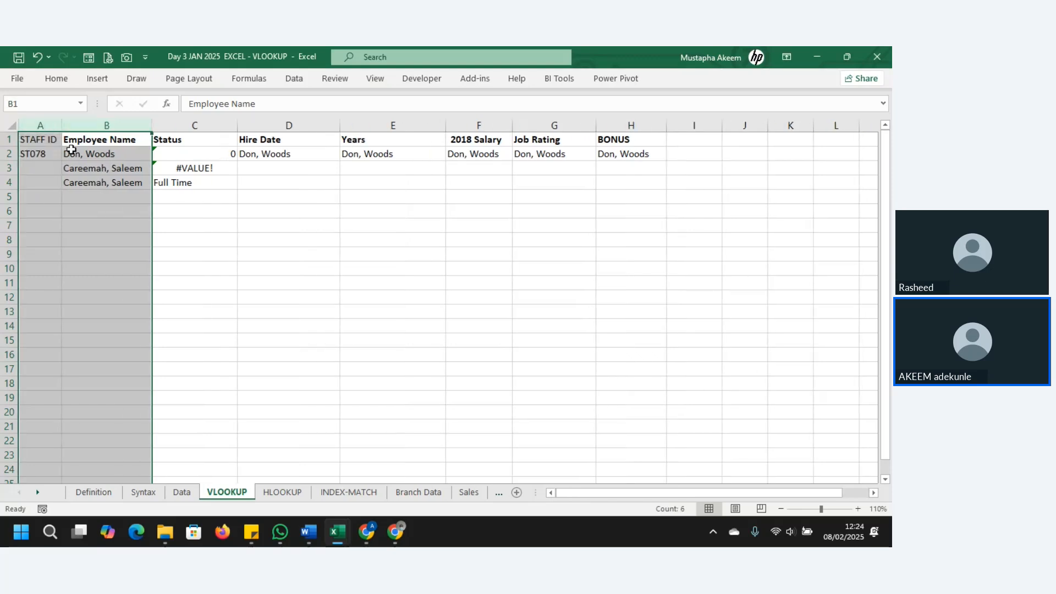
click(78, 198)
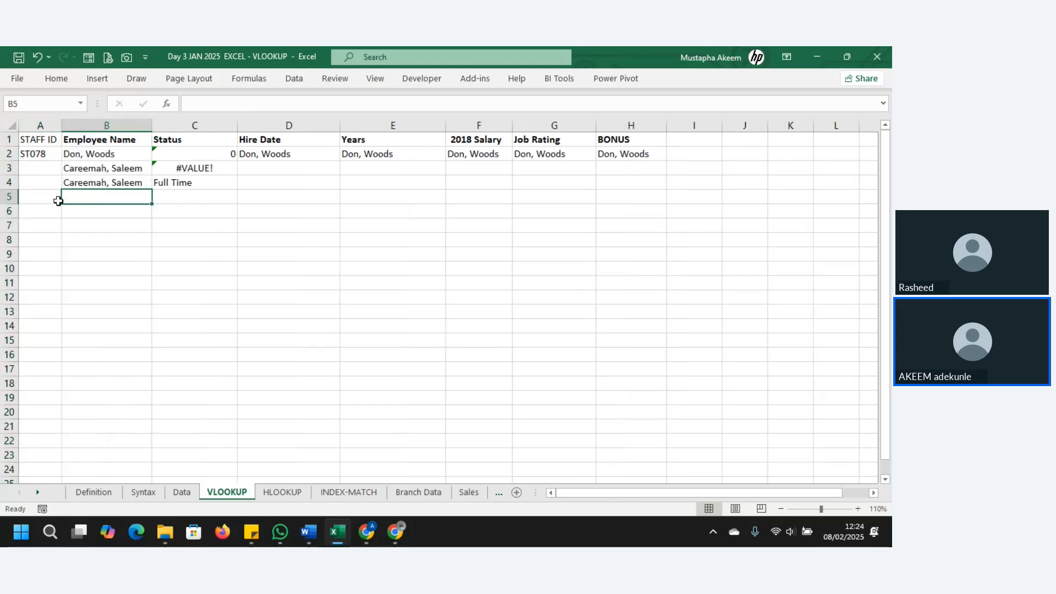
click(58, 201)
click(68, 198)
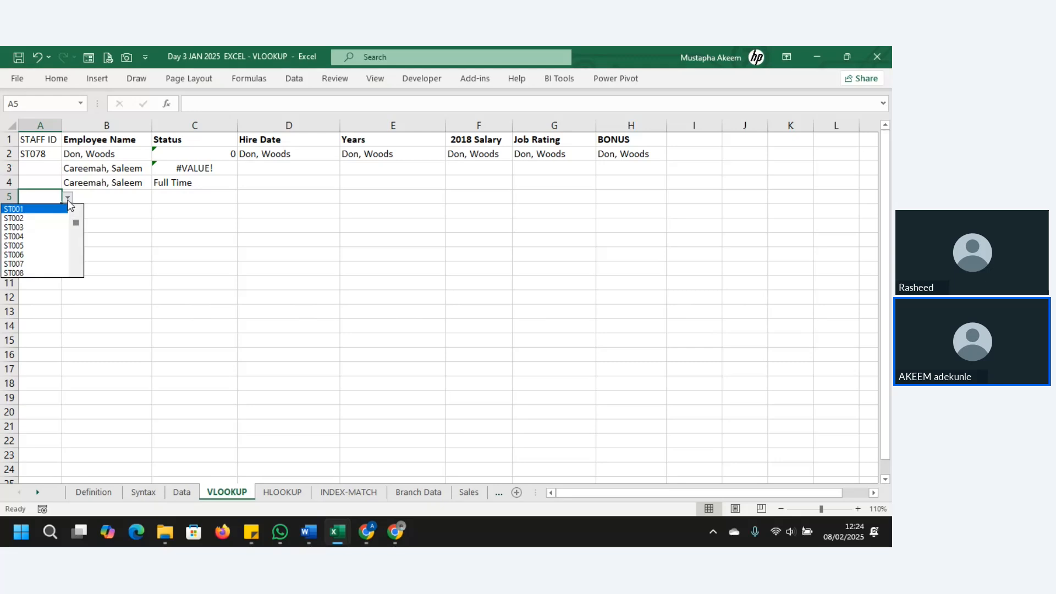
click(41, 237)
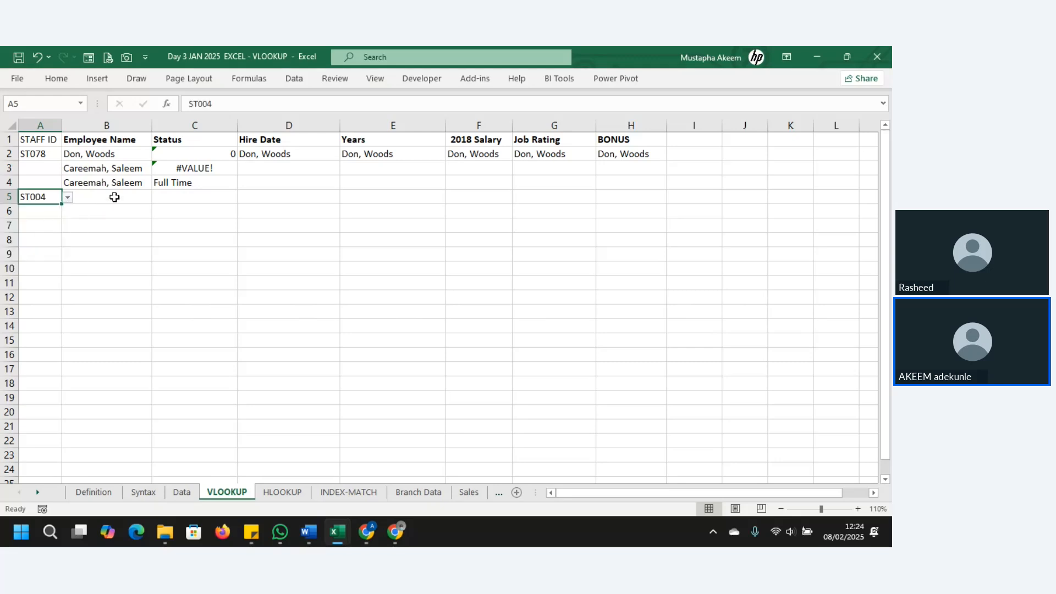
Start an XLOOKUP formula in B5 of the VLOOKUP sheet with A5 as the lookup value.
click(112, 197)
text(=XLO)
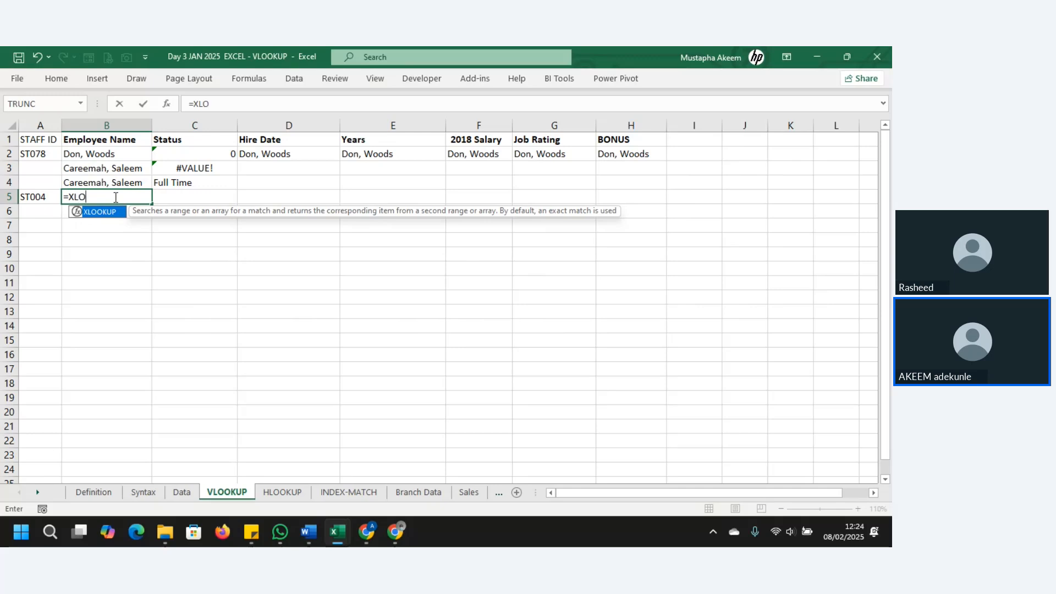
key(Tab)
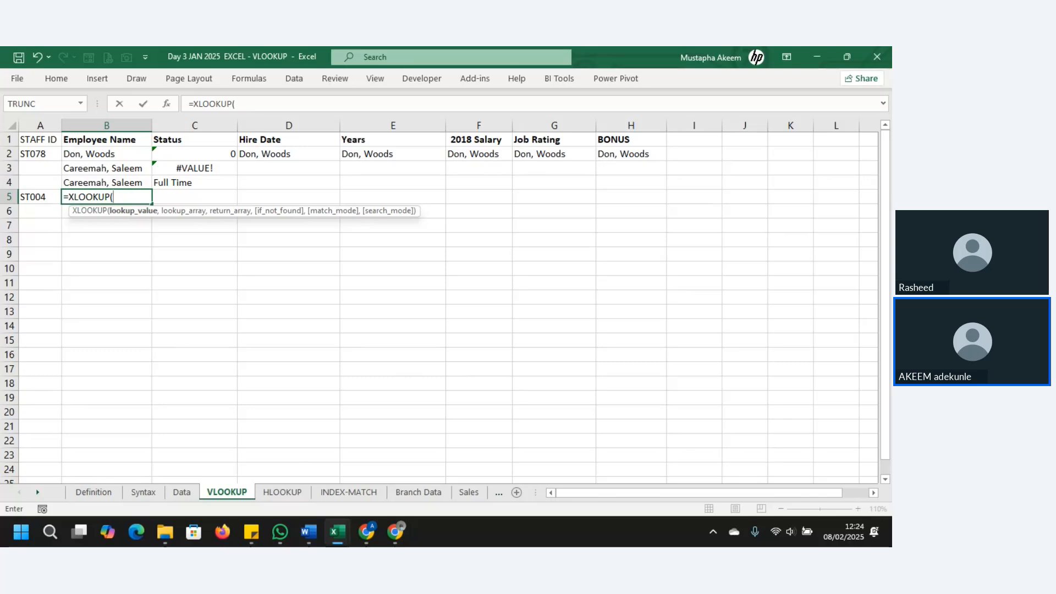
key(alt+Tab)
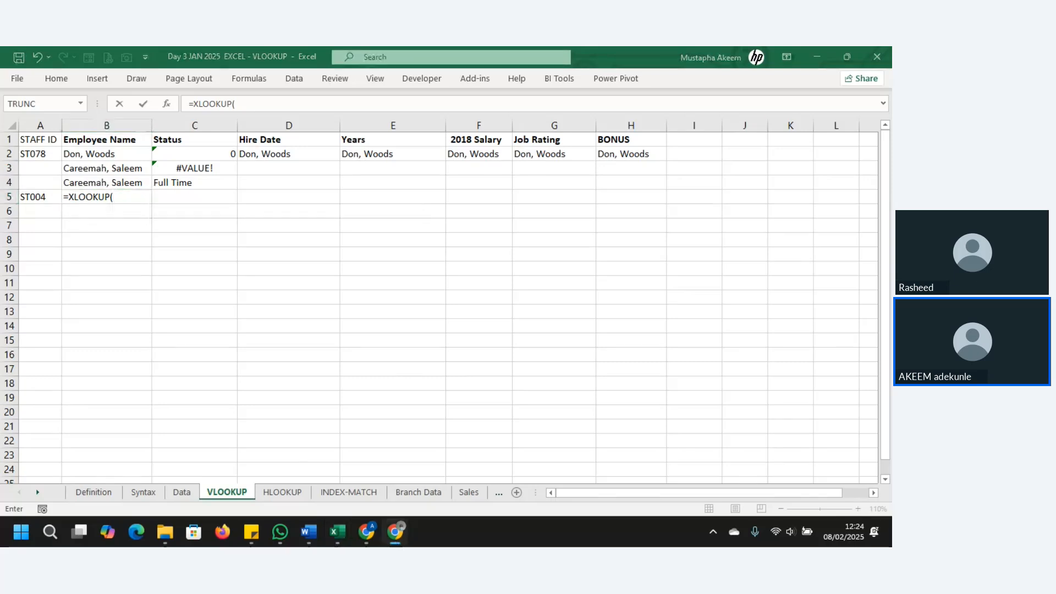
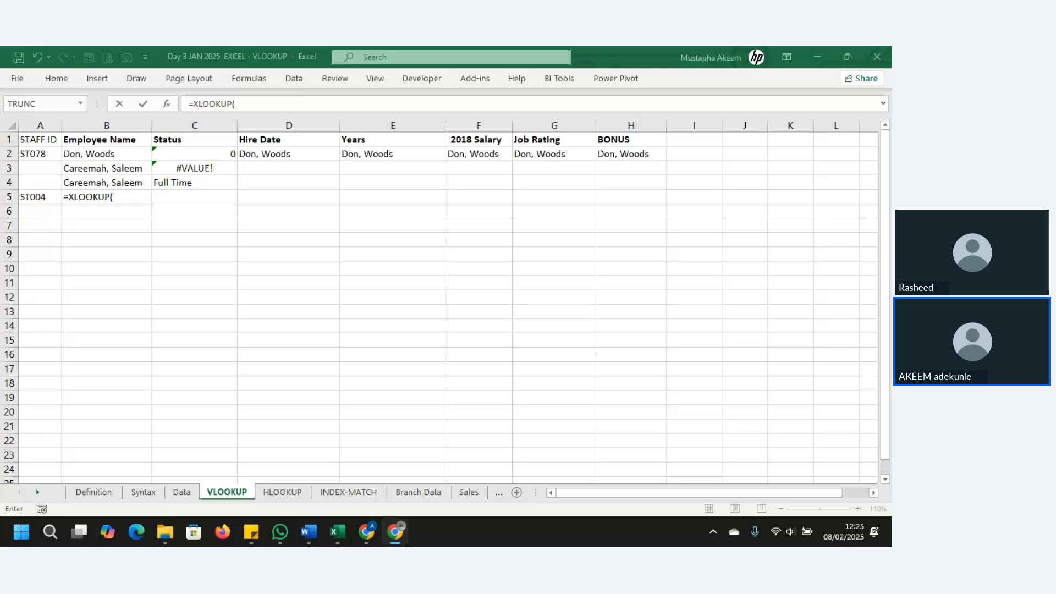
click(251, 104)
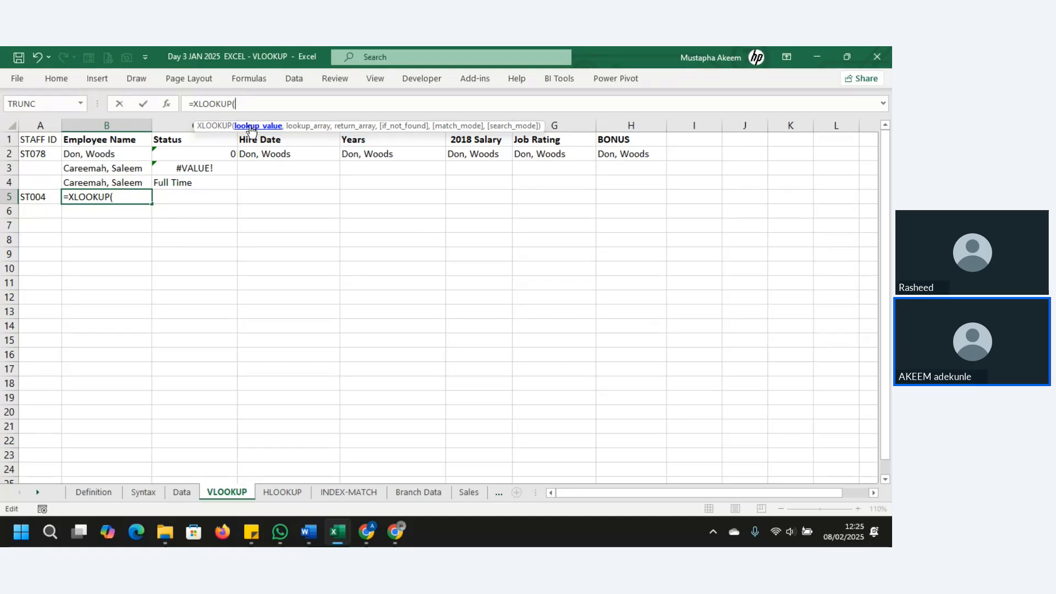
click(29, 197)
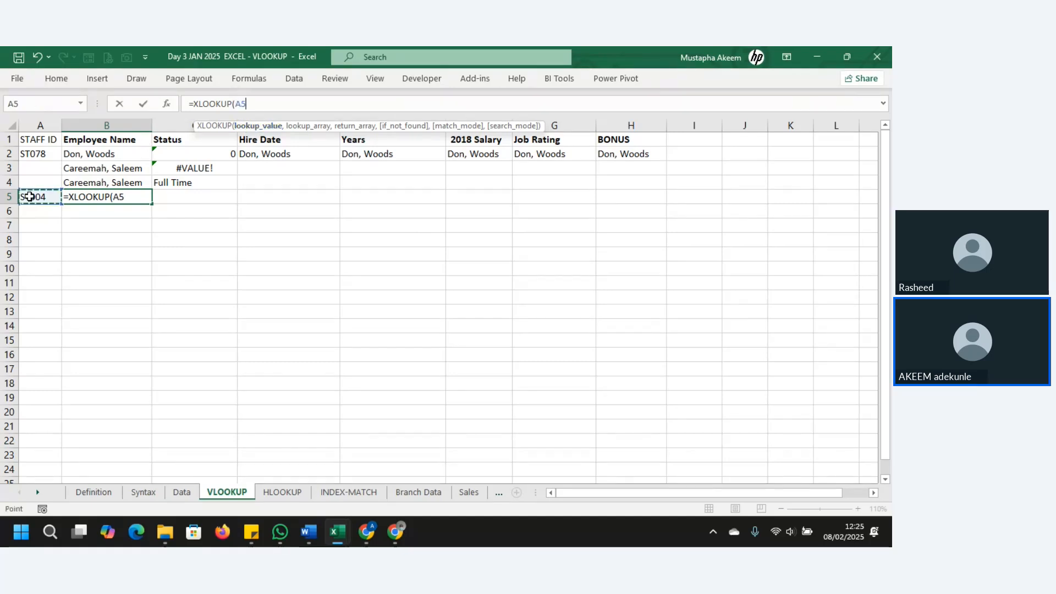
text(,)
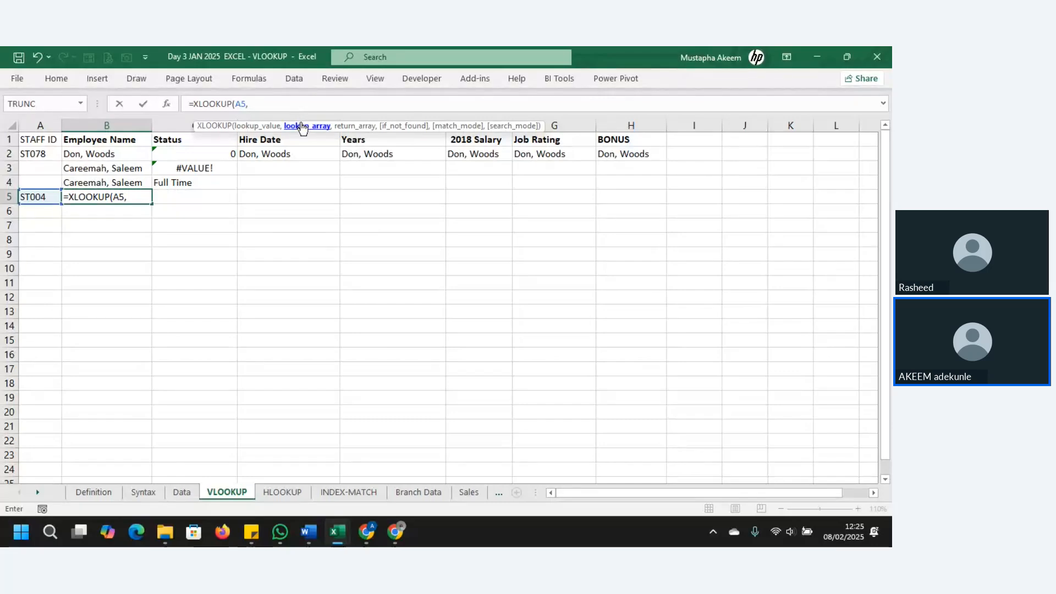
Complete the B5 XLOOKUP with Data!A:A as the lookup array and Data!B:B as the return array, leaving the if-not-found argument empty.
click(181, 492)
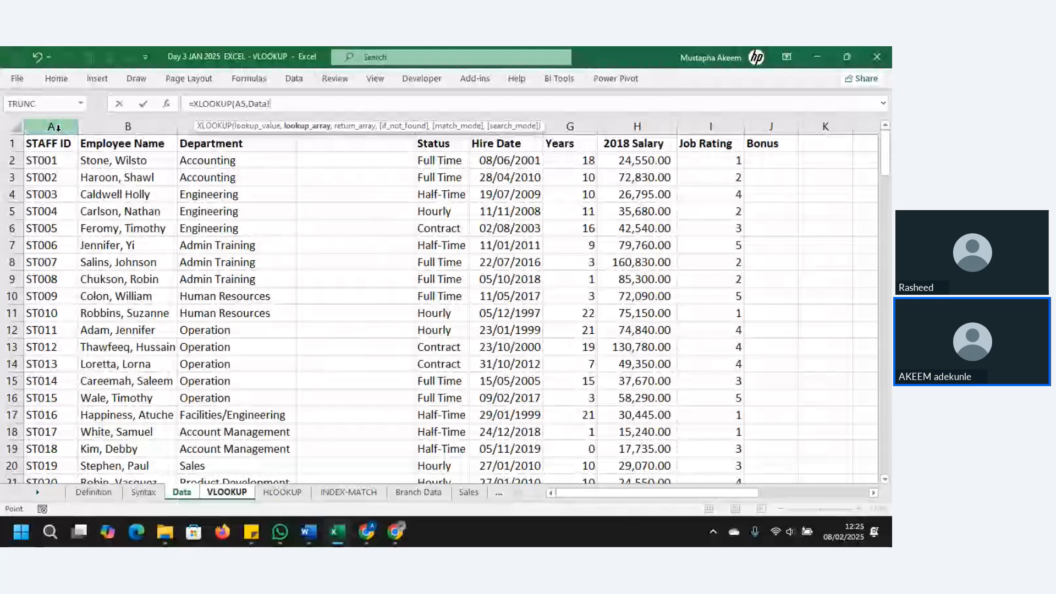
click(57, 128)
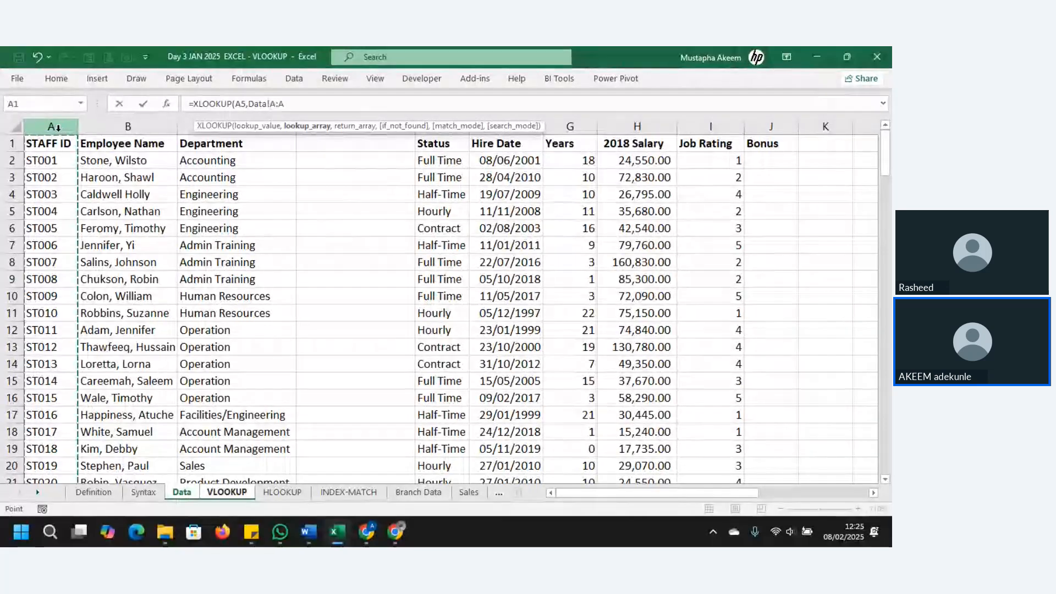
text(,)
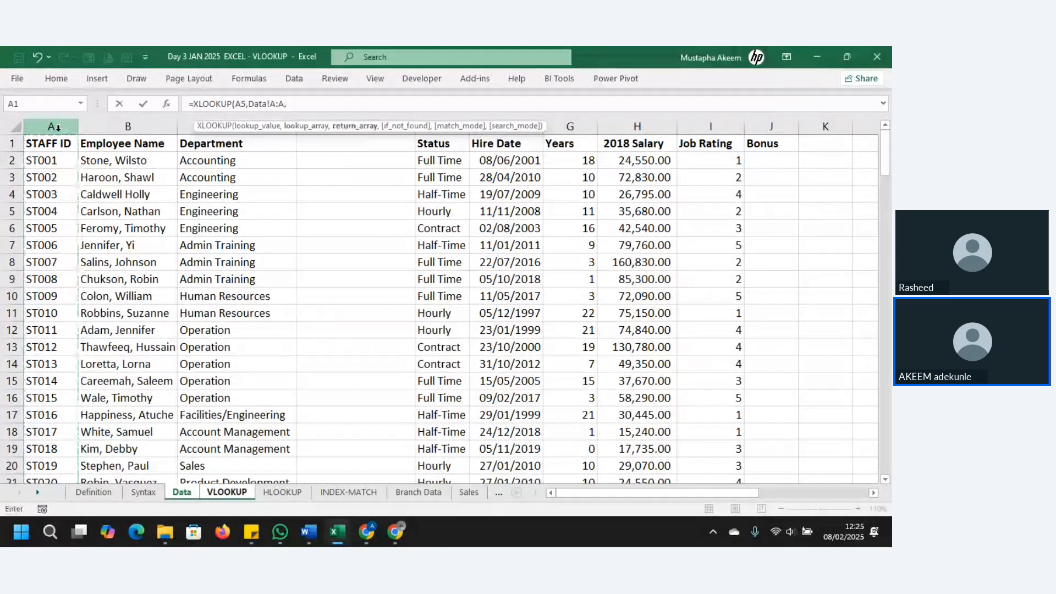
click(129, 120)
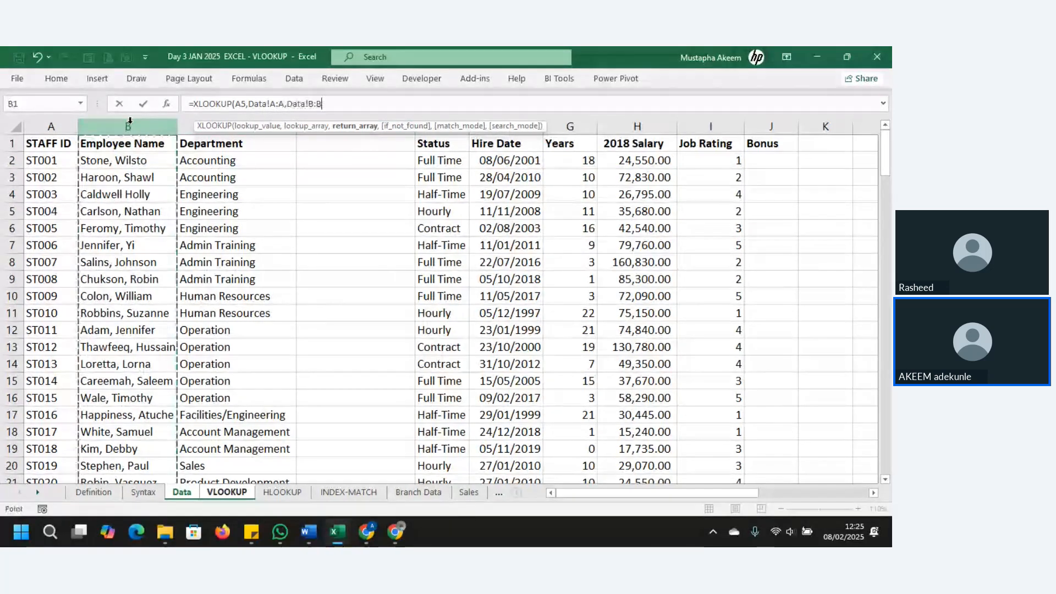
text(,)
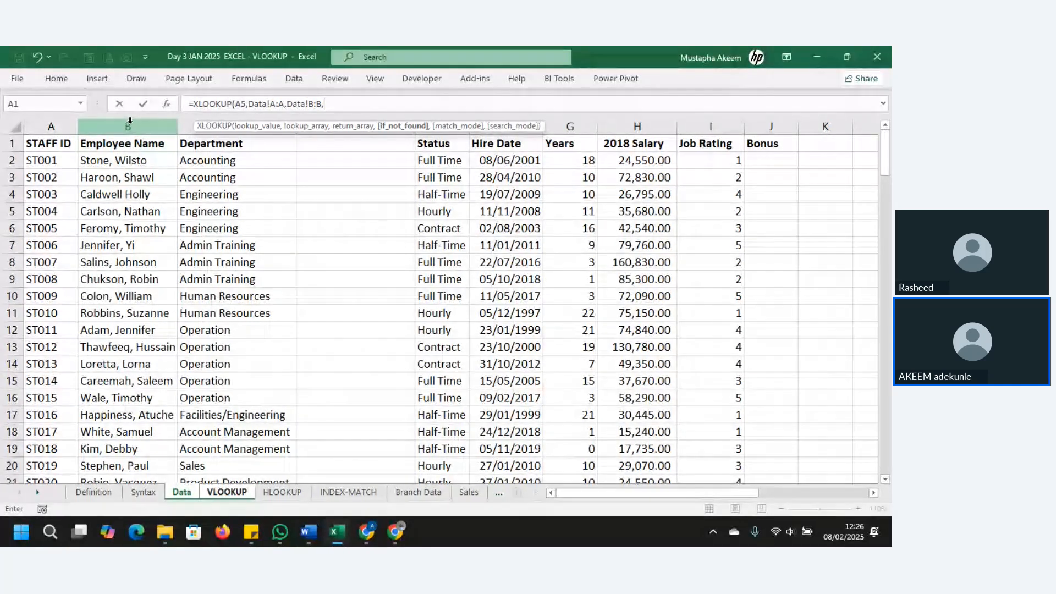
key(Return)
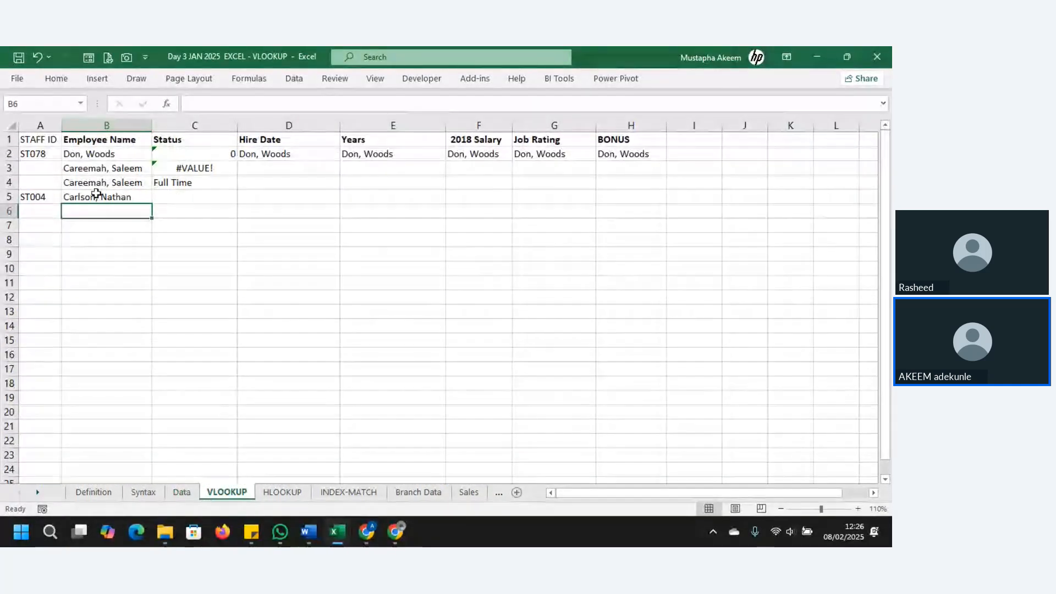
click(98, 195)
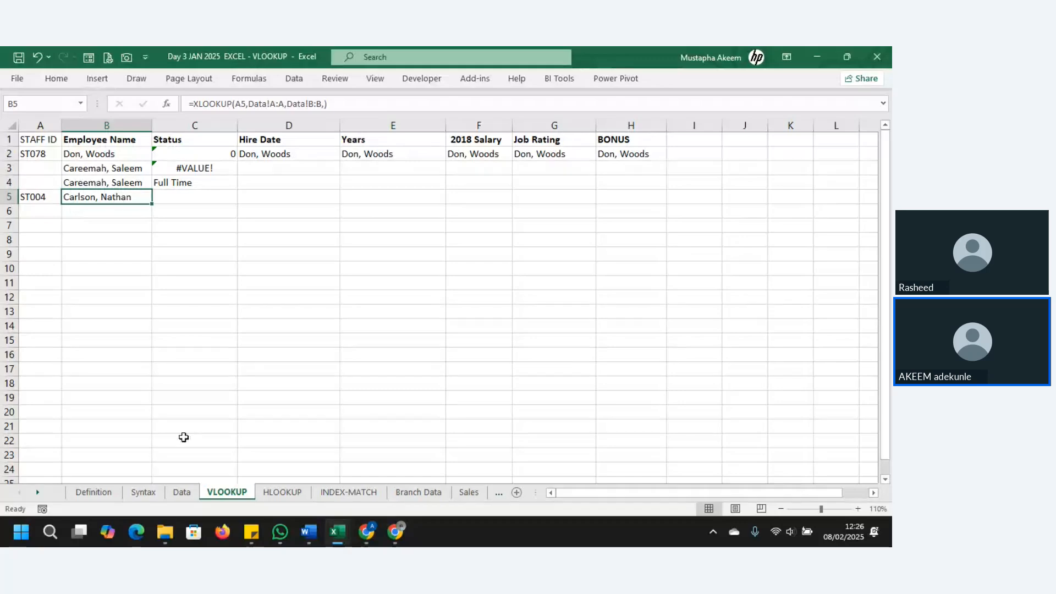
Insert a blank column before the Employee Name column on the Data sheet and return to the VLOOKUP sheet.
click(183, 493)
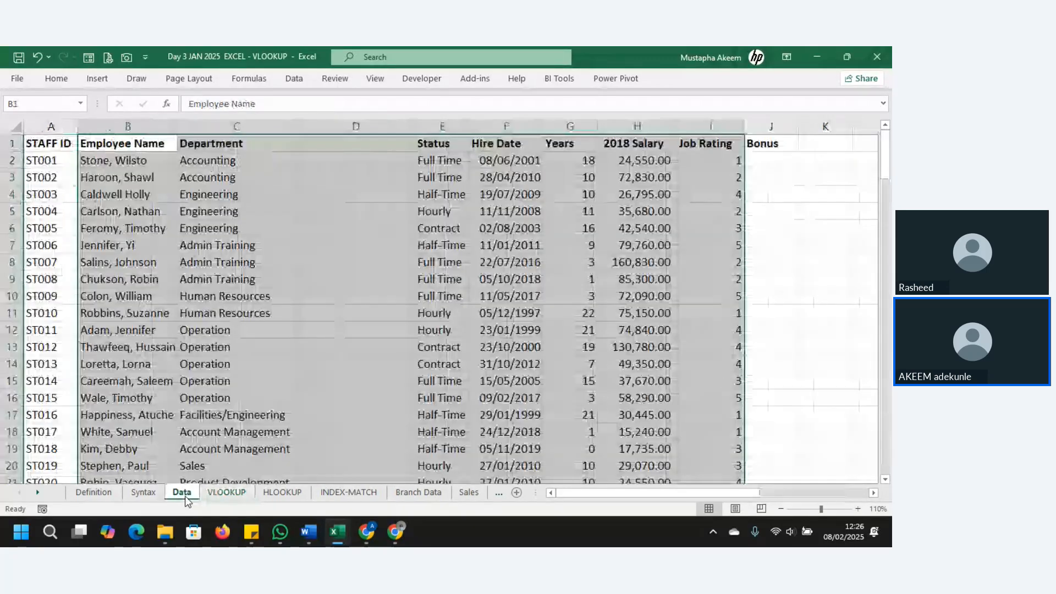
click(144, 127)
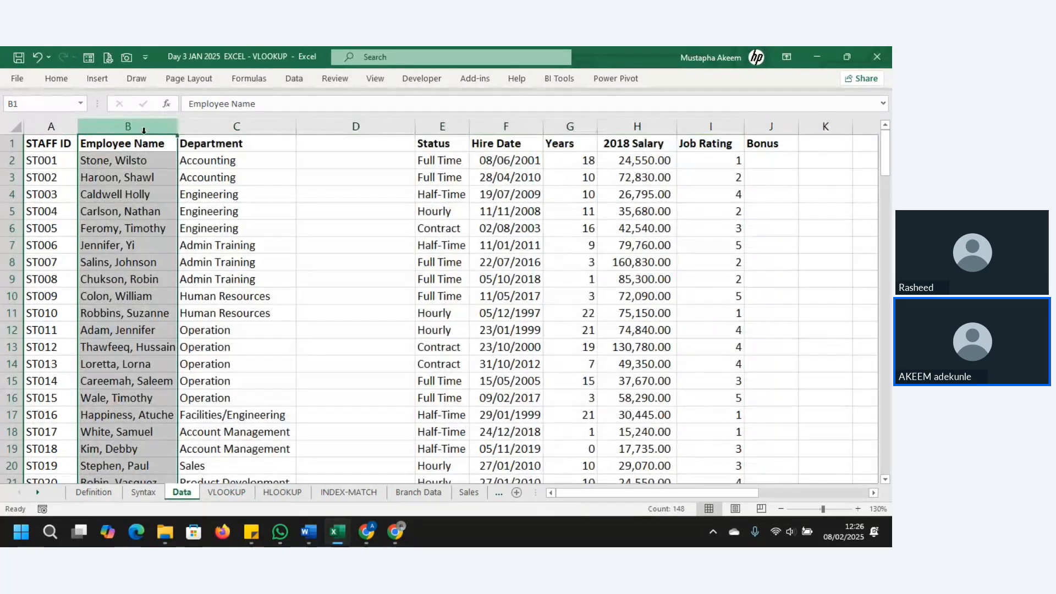
right_click(147, 131)
click(195, 247)
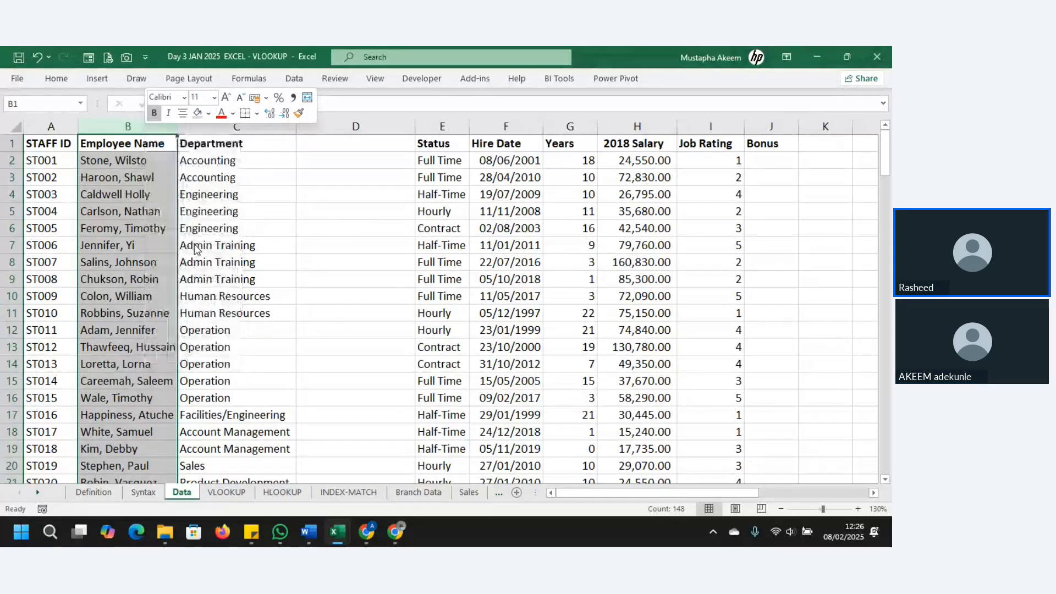
click(178, 116)
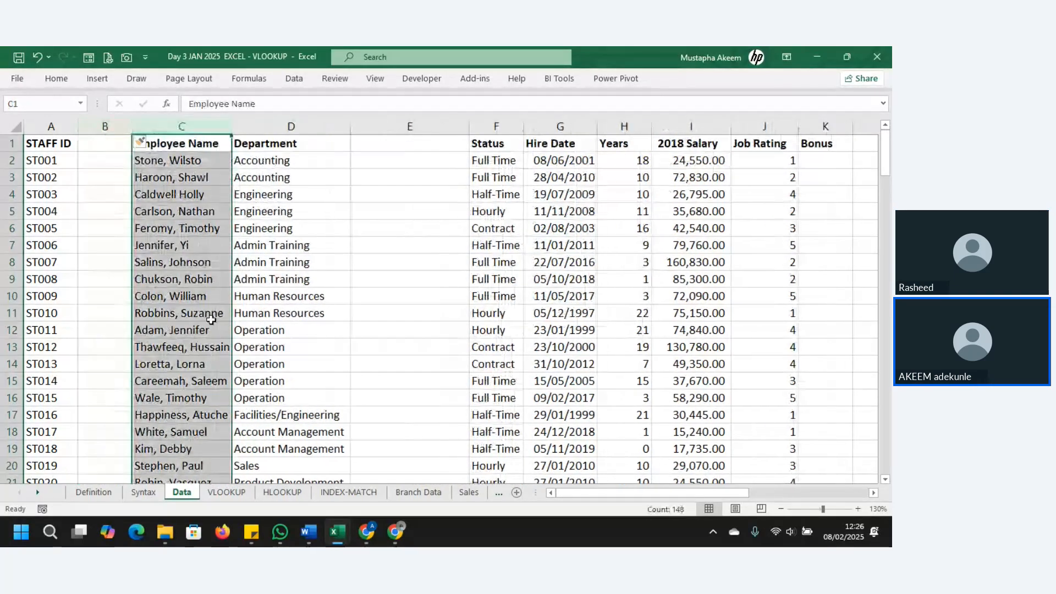
click(337, 494)
click(226, 492)
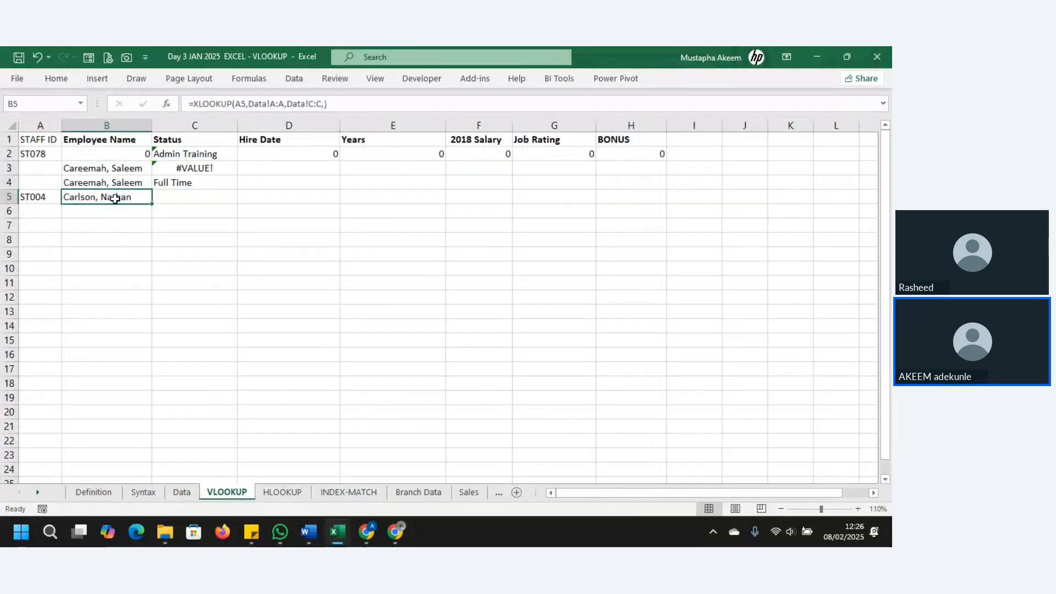
Choose the eighth staff ID from the list in A6.
click(56, 200)
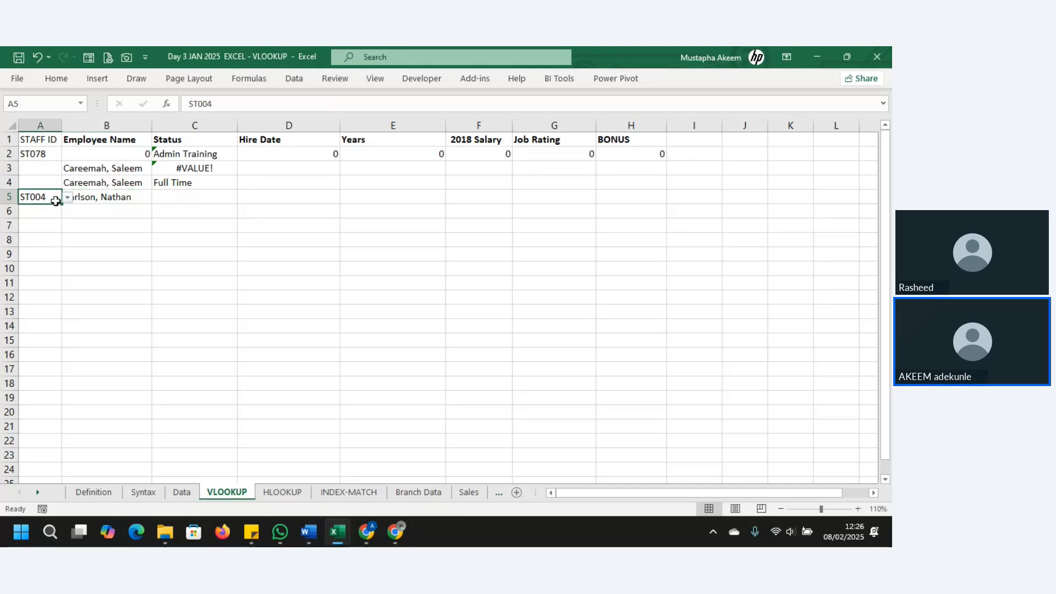
click(109, 209)
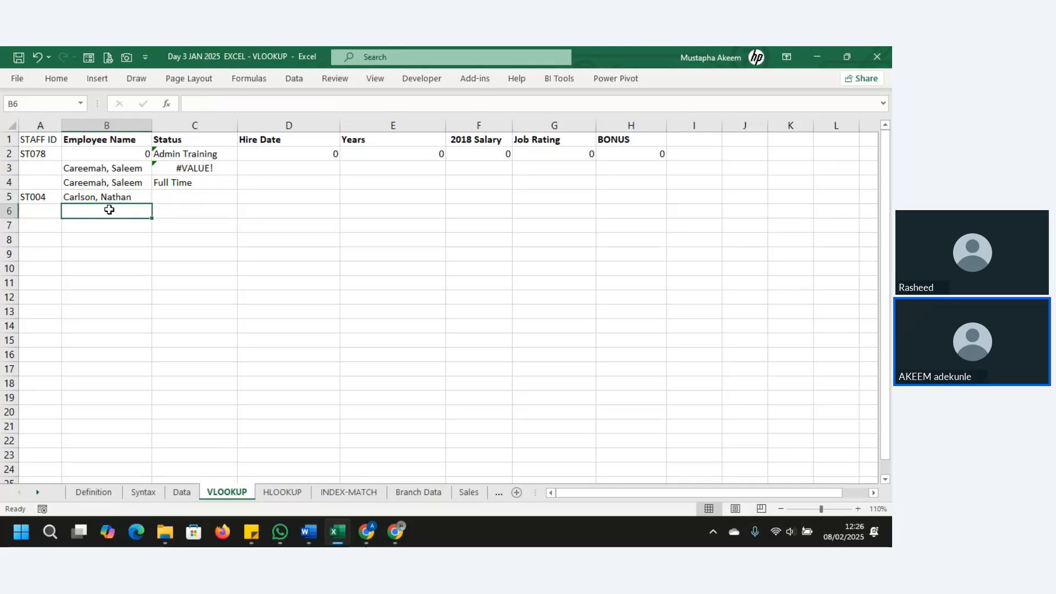
click(25, 212)
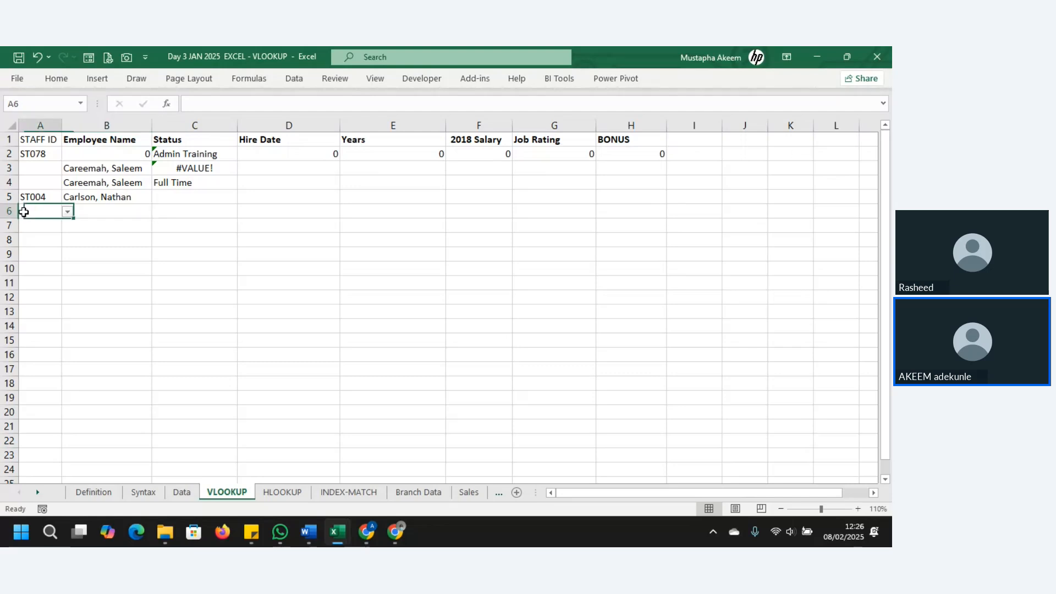
click(67, 212)
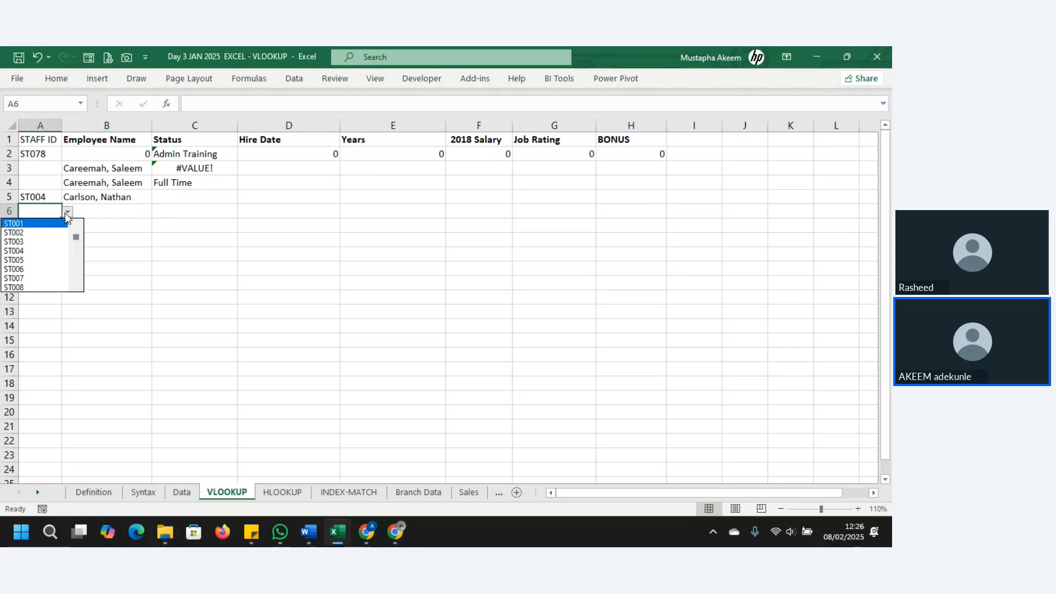
click(40, 287)
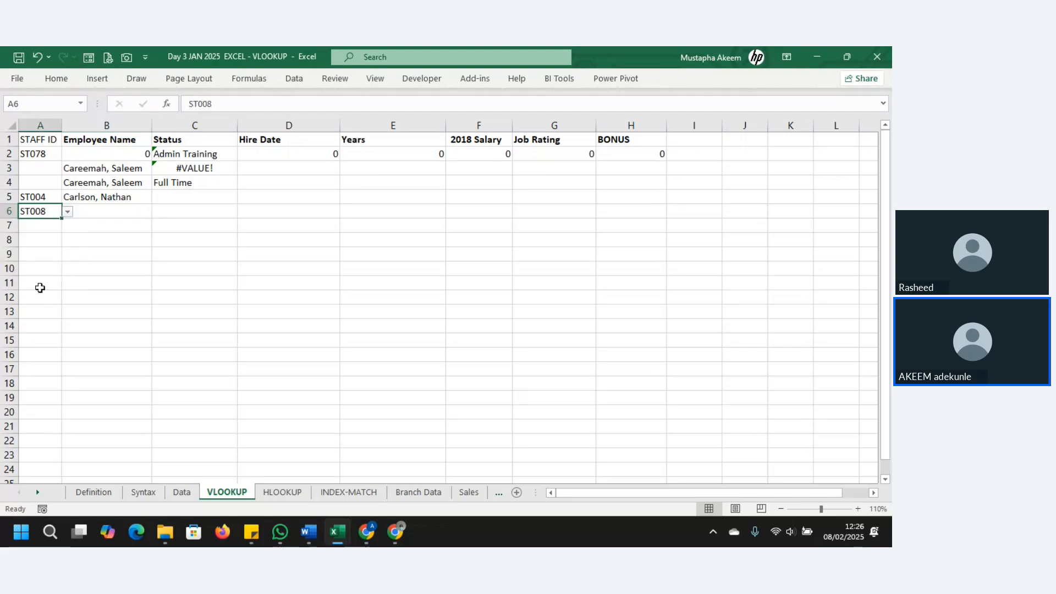
Enter an XLOOKUP in B6 that looks up A6 in Data!A:A and returns the employee name from Data!C:C.
click(109, 211)
text(=XLOOK)
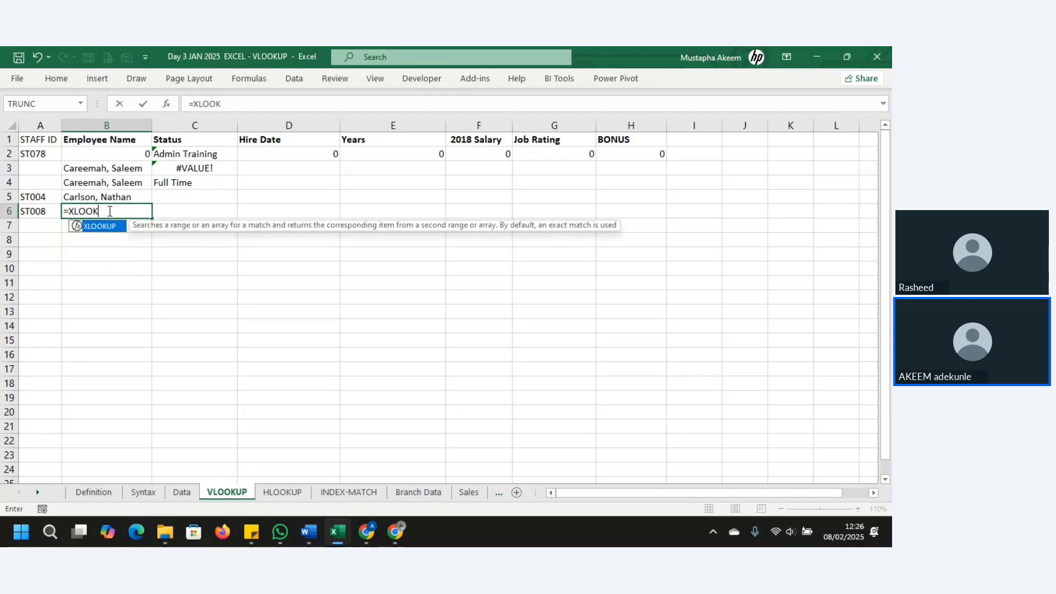
key(Tab)
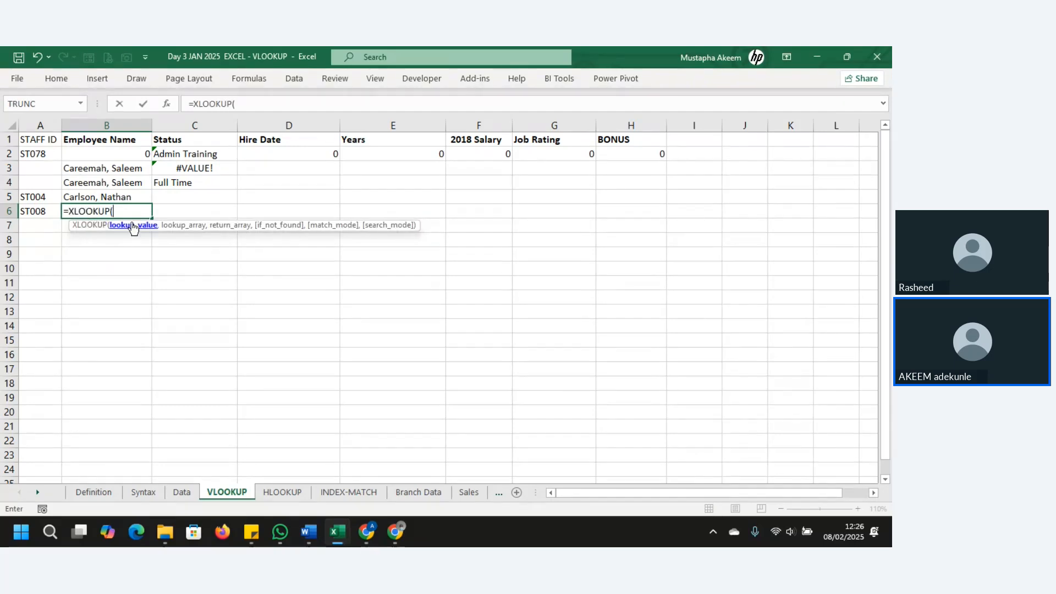
click(49, 210)
text(,)
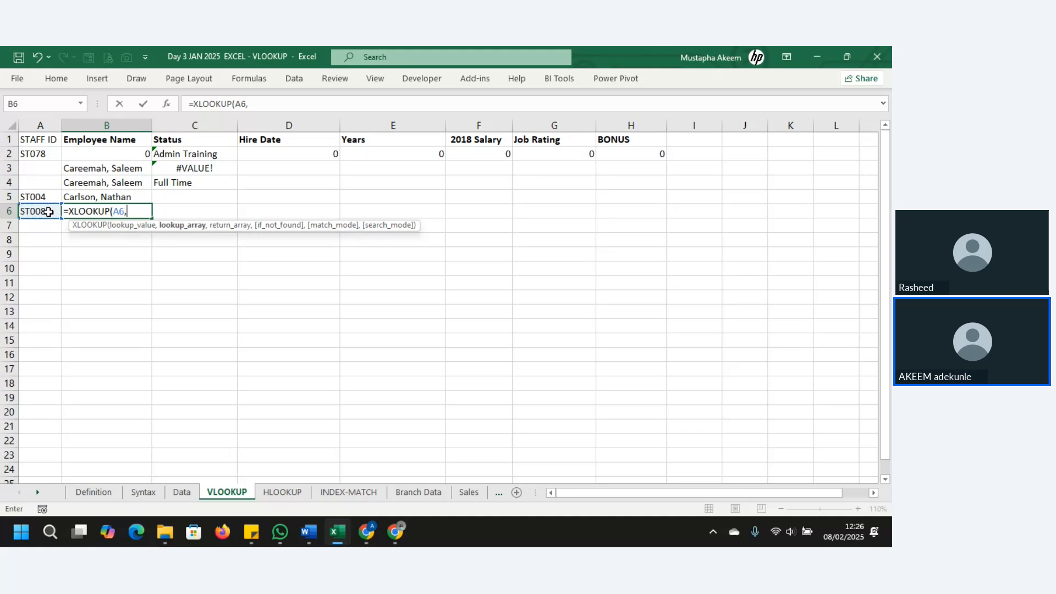
click(181, 492)
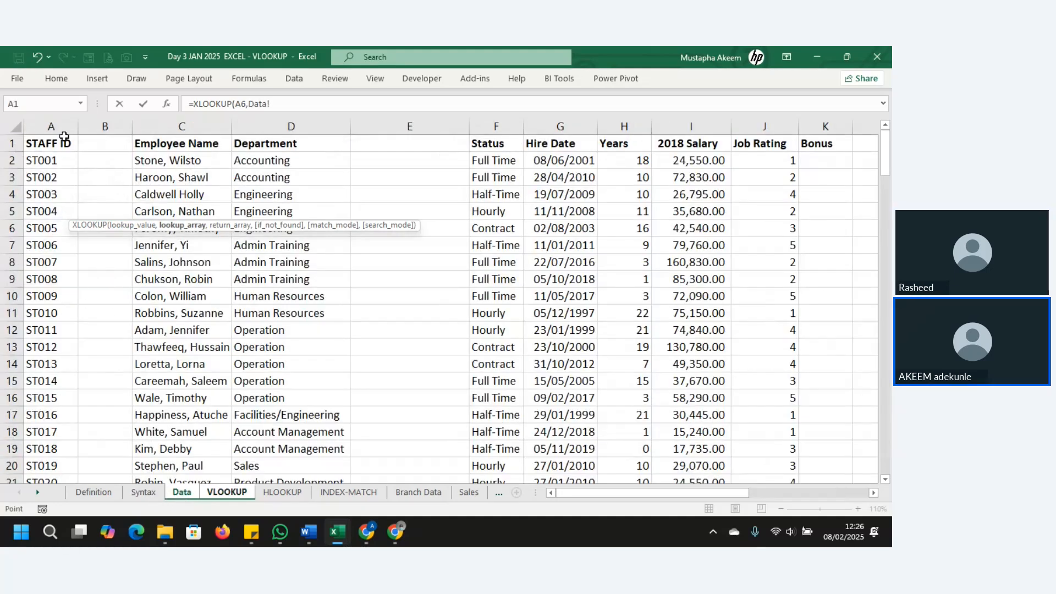
click(57, 128)
text(,)
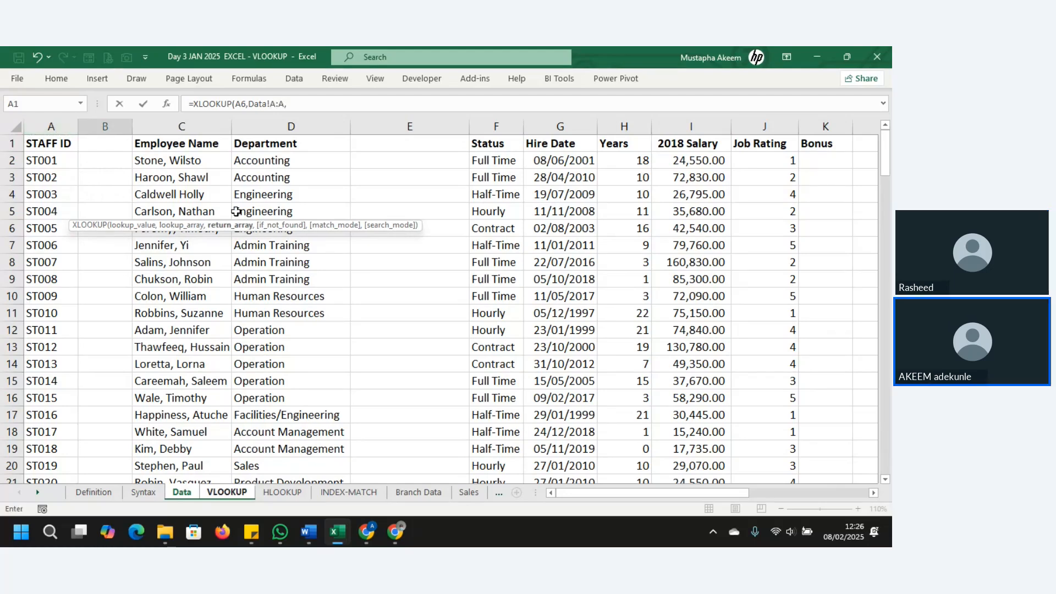
click(194, 125)
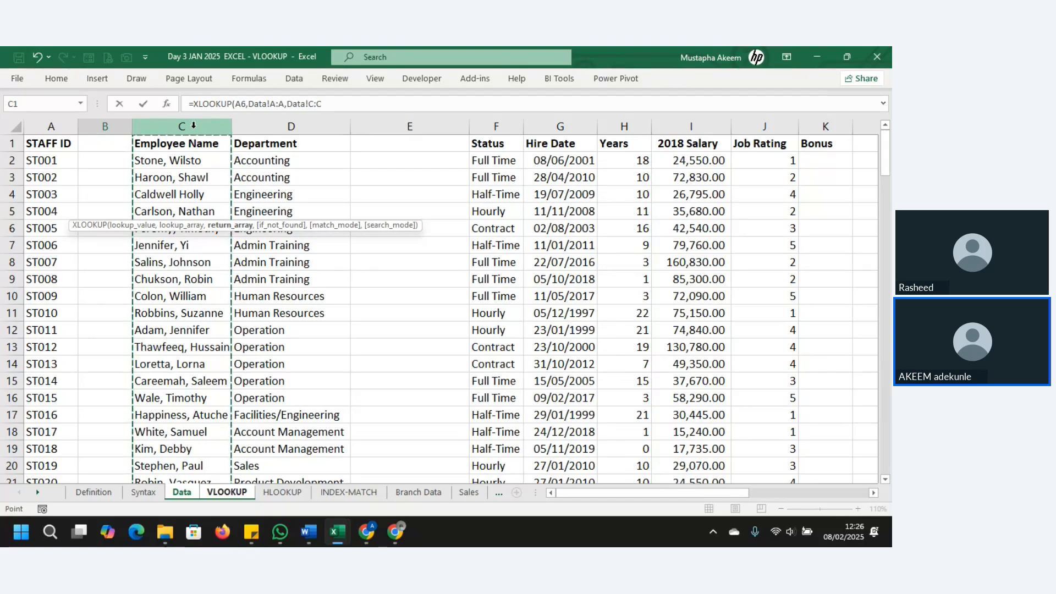
text())
key(Return)
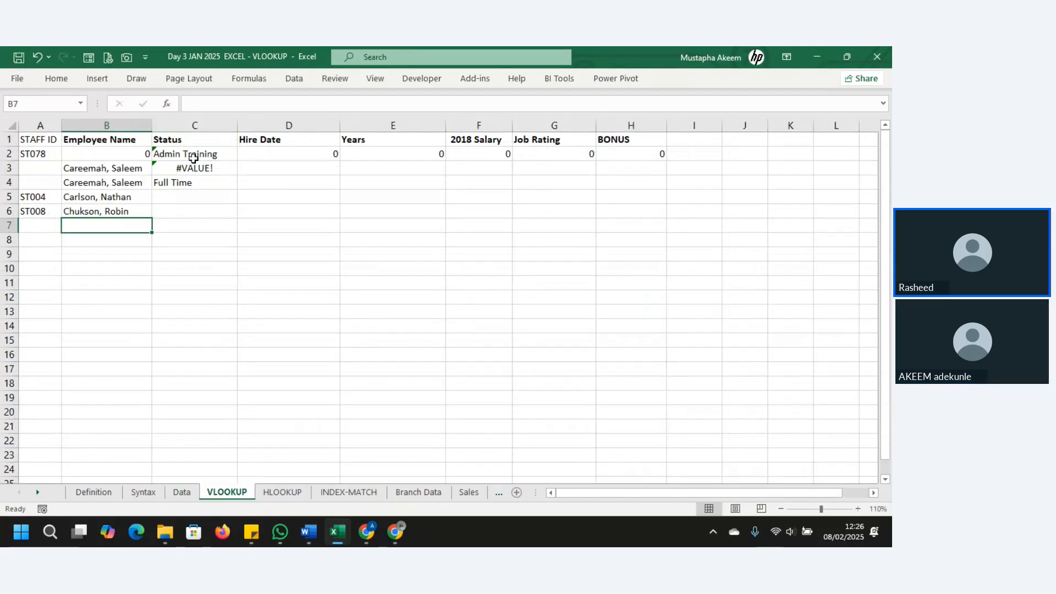
Extend the XLOOKUP in B6 with an empty string "" as its if-not-found argument.
click(106, 211)
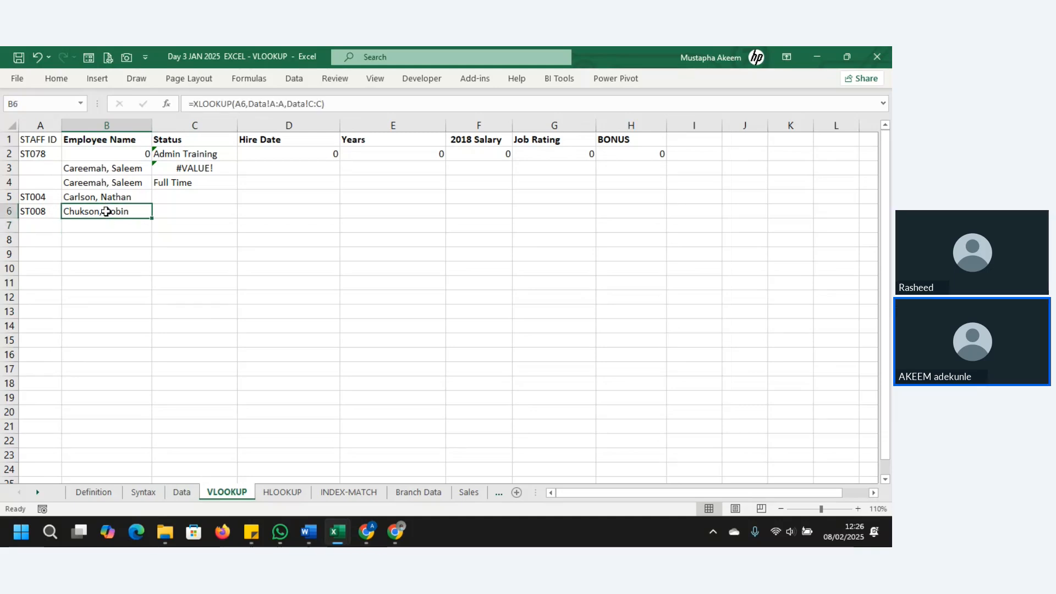
click(195, 198)
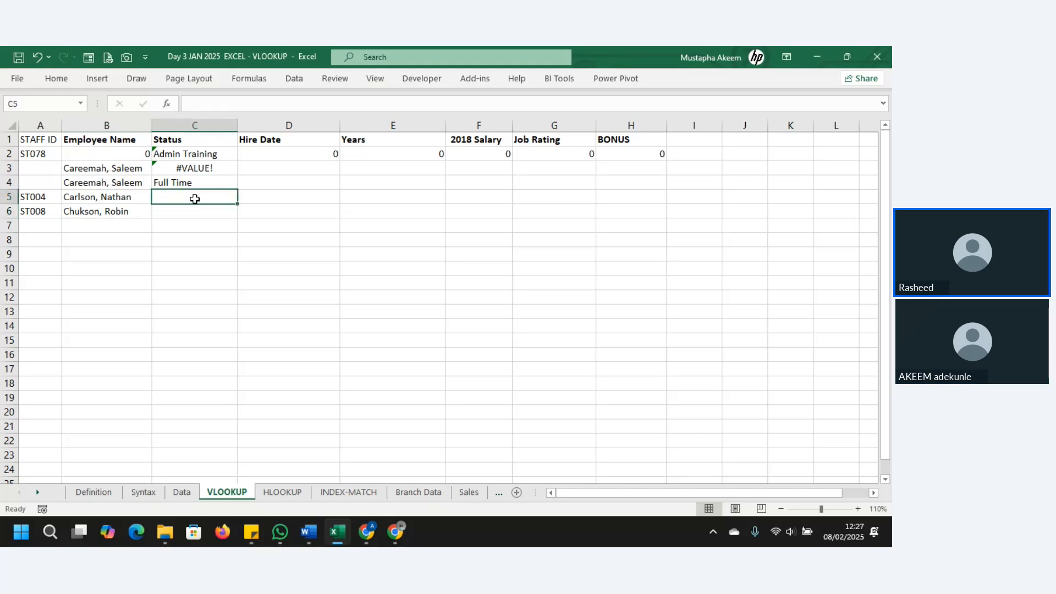
click(107, 211)
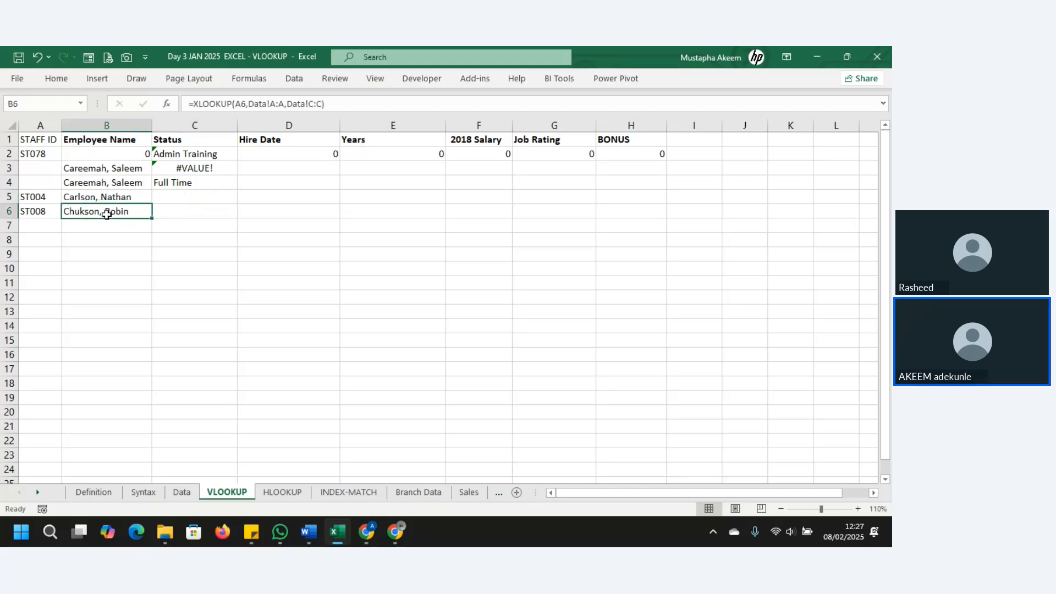
click(376, 97)
key(BackSpace)
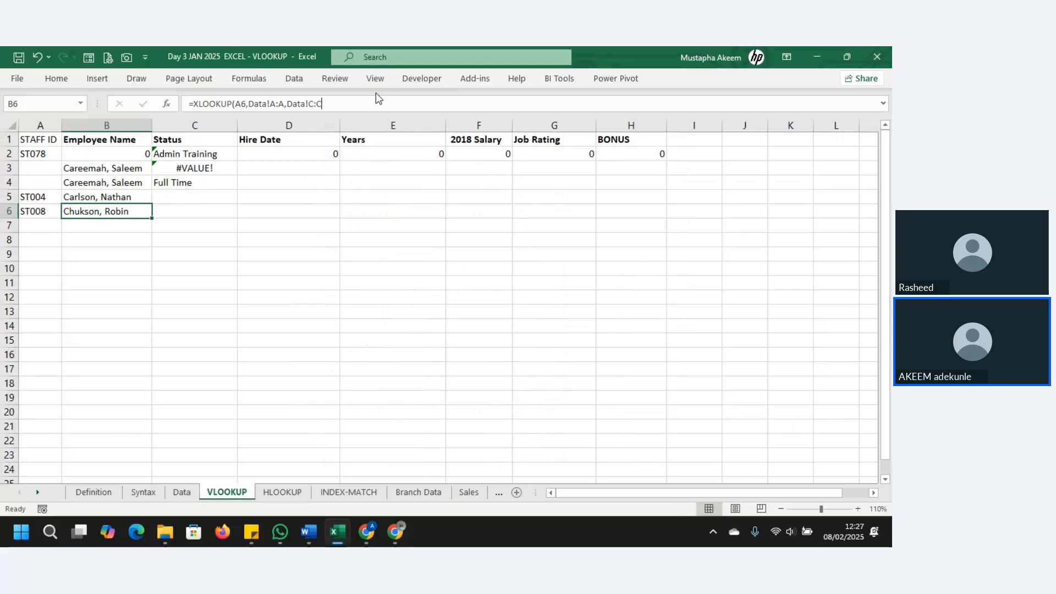
text(,)
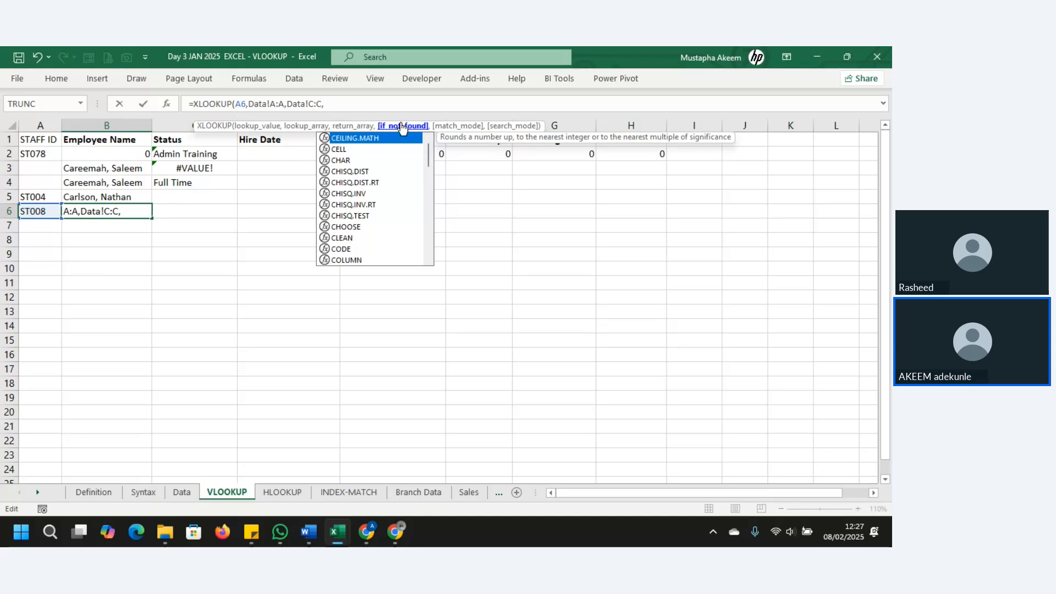
click(371, 107)
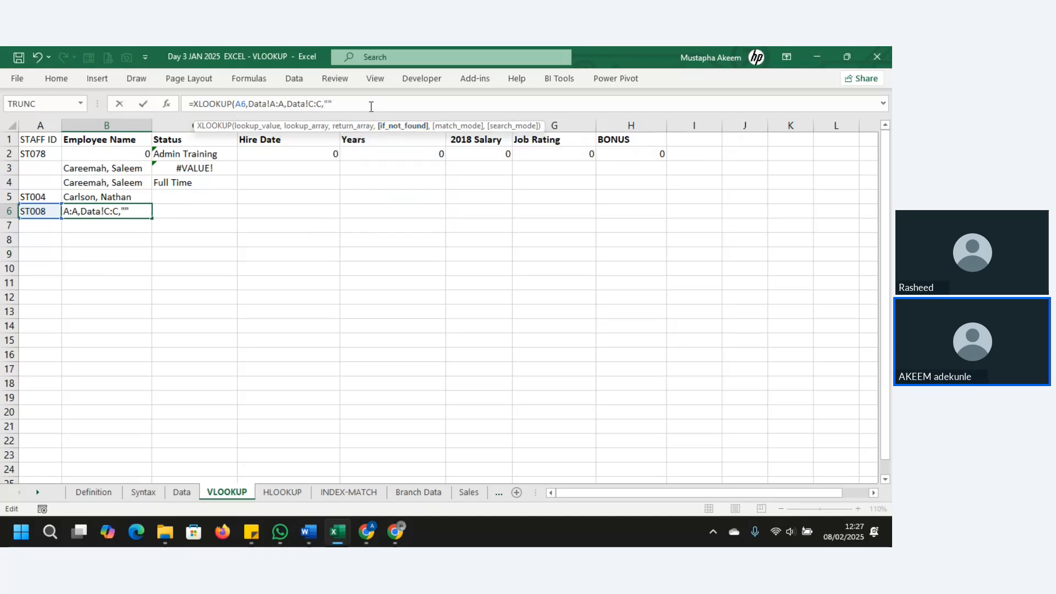
Set the match mode of the B6 XLOOKUP to 0 for an exact match and complete the formula without a search mode.
text(,)
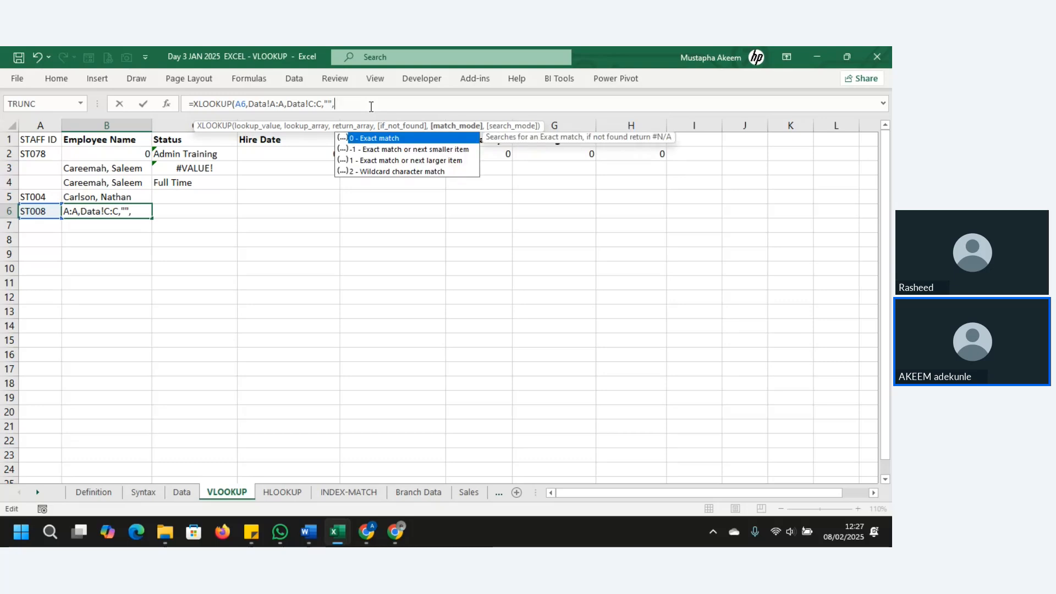
double_click(403, 138)
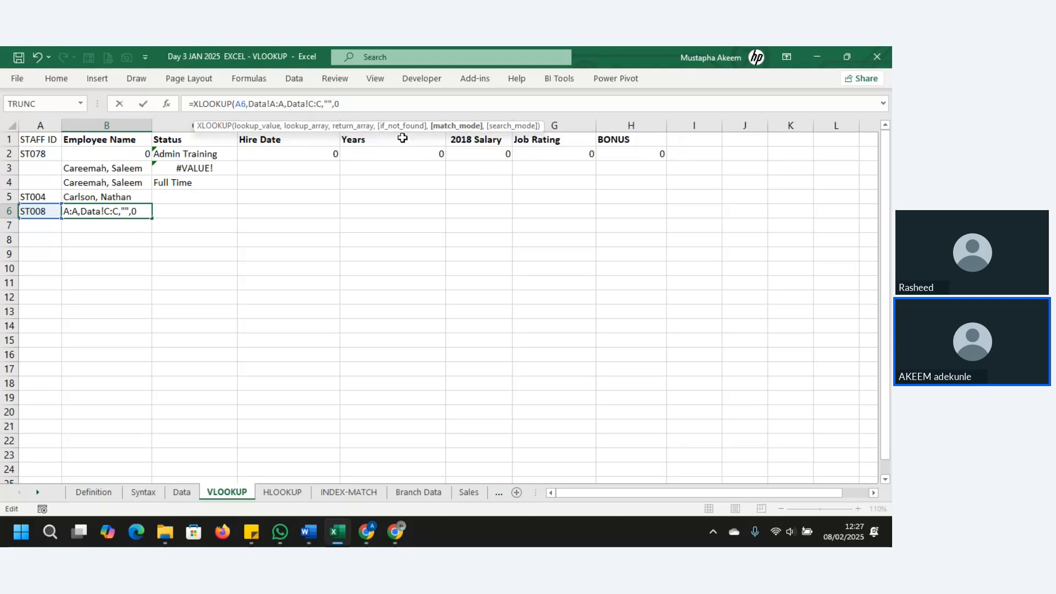
text(,)
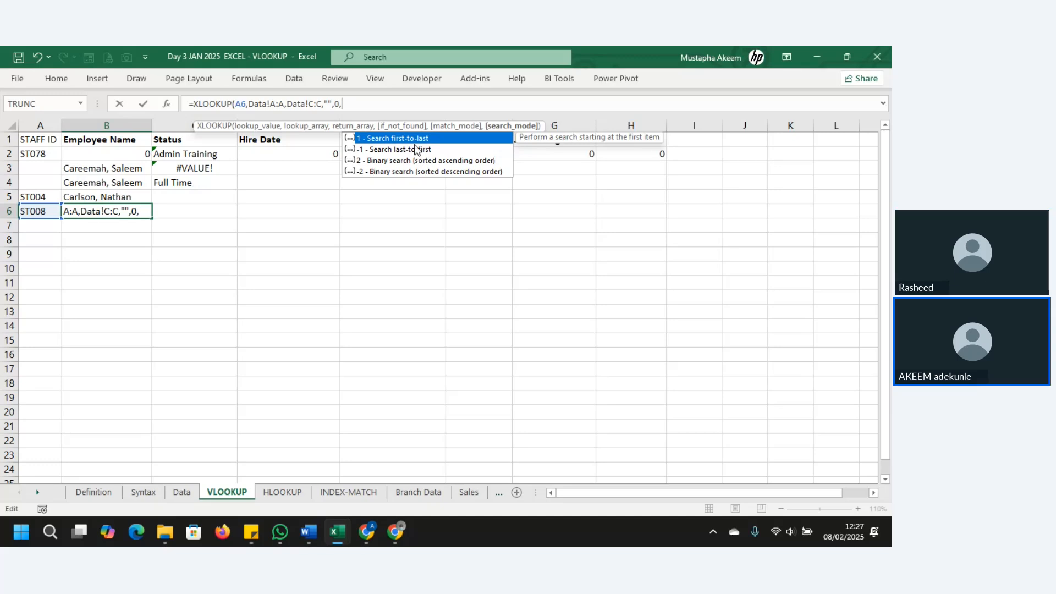
key(BackSpace)
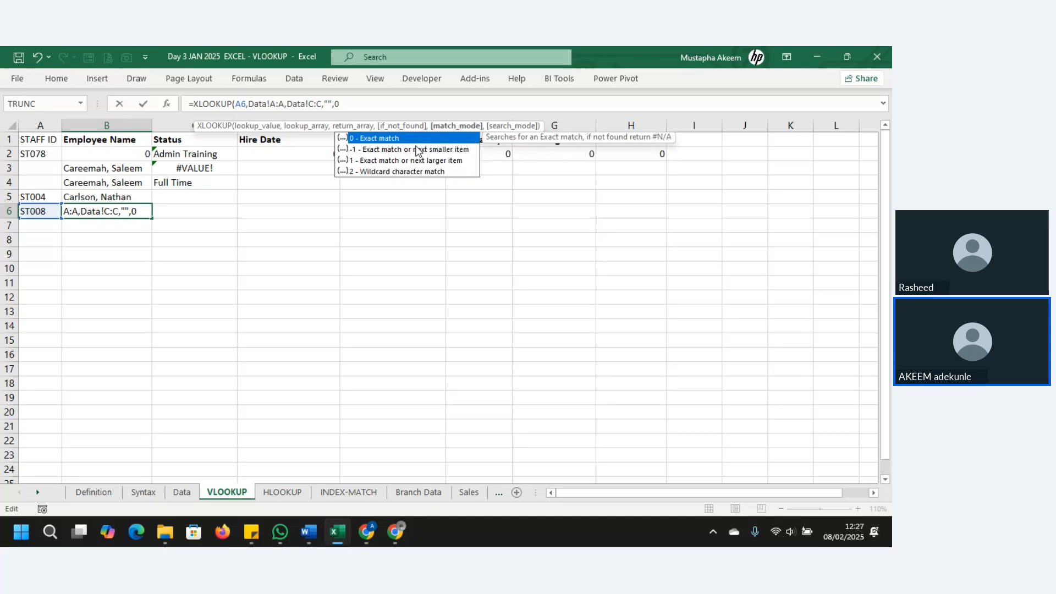
text())
key(Return)
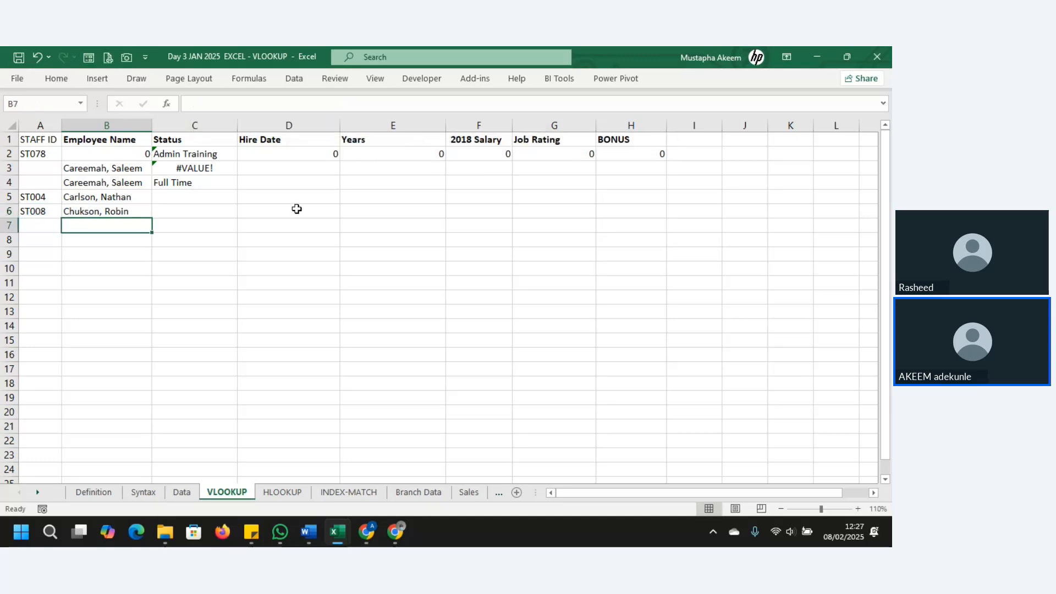
Review the match mode and if-not-found arguments in the B6 XLOOKUP formula.
click(126, 209)
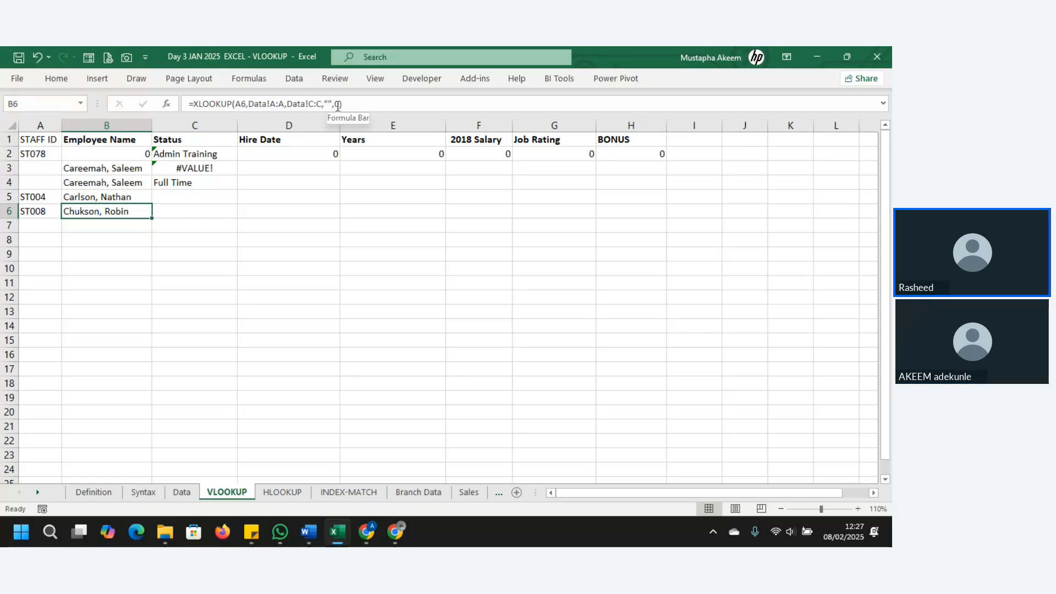
click(360, 104)
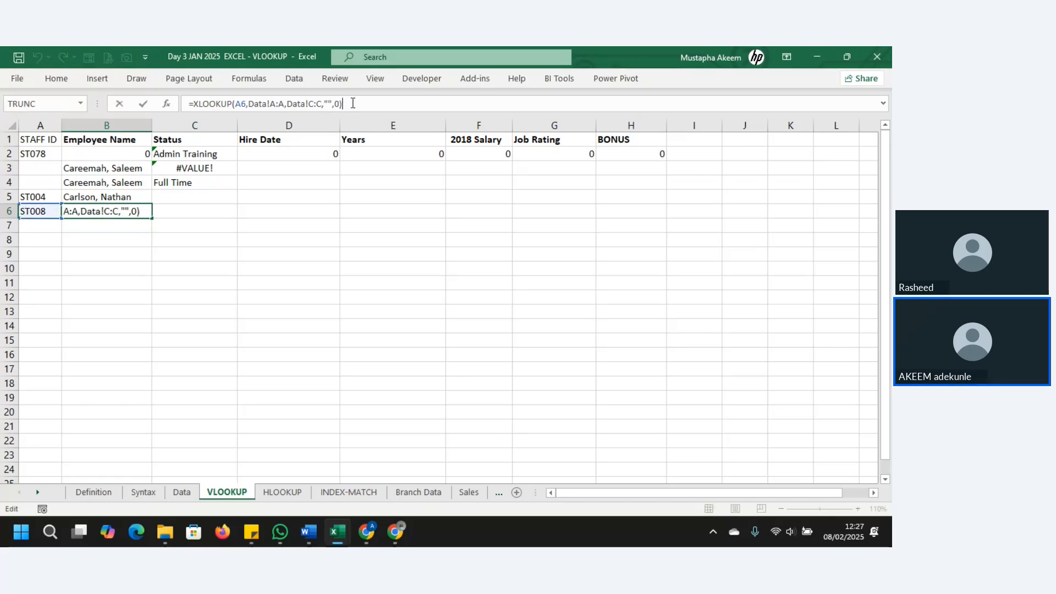
click(338, 104)
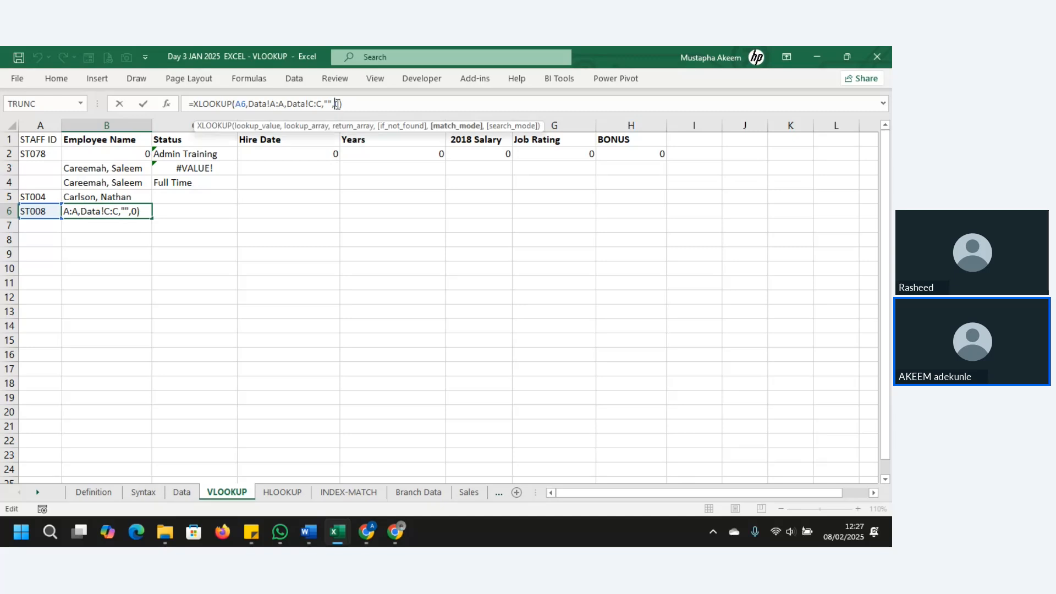
click(327, 104)
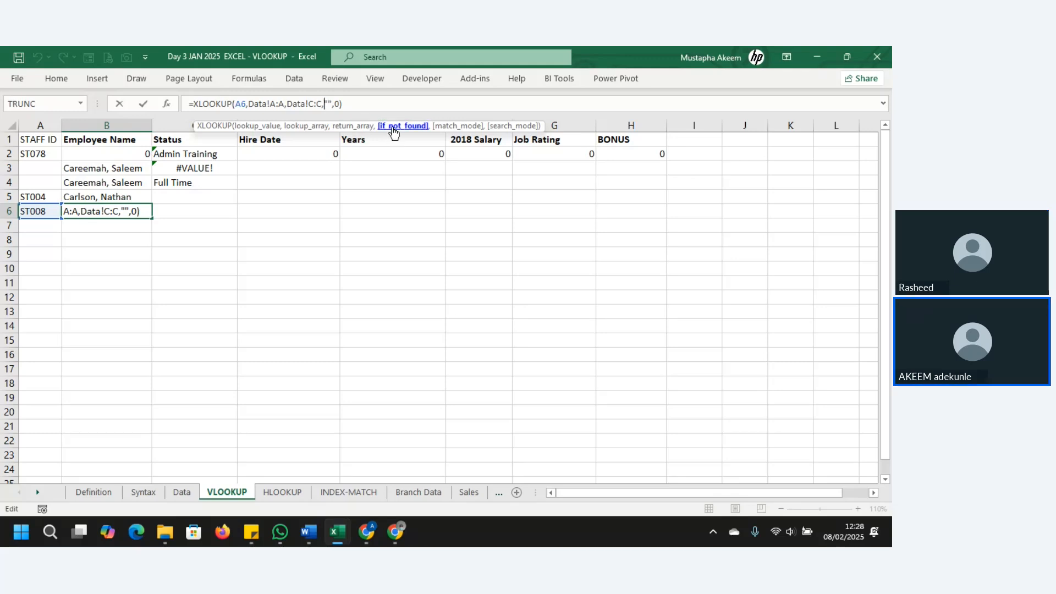
key(Return)
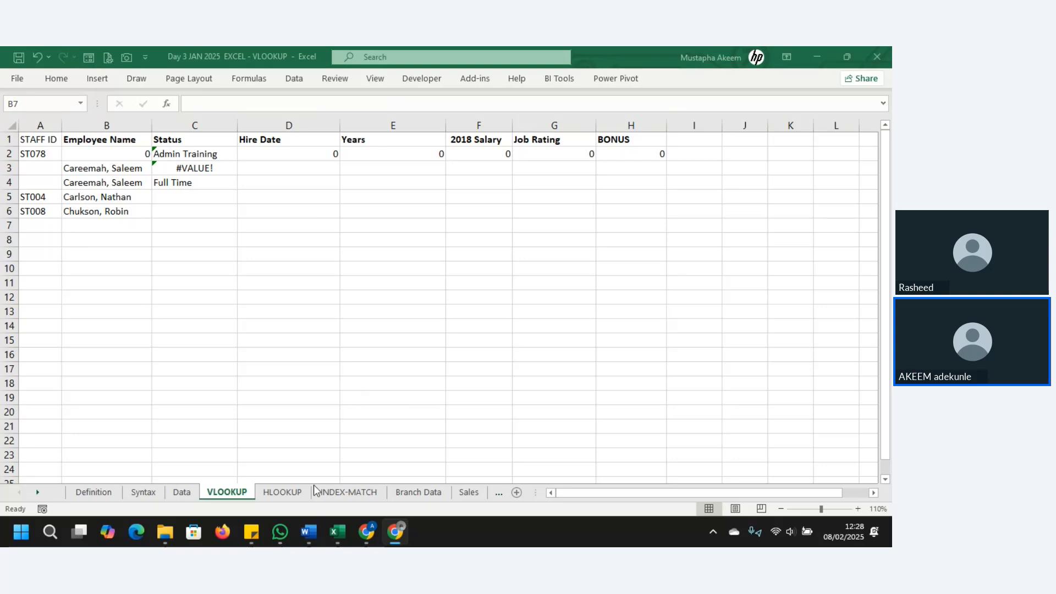
Examine the Salary Range and Rate table beyond the employee records on the Data sheet.
click(396, 233)
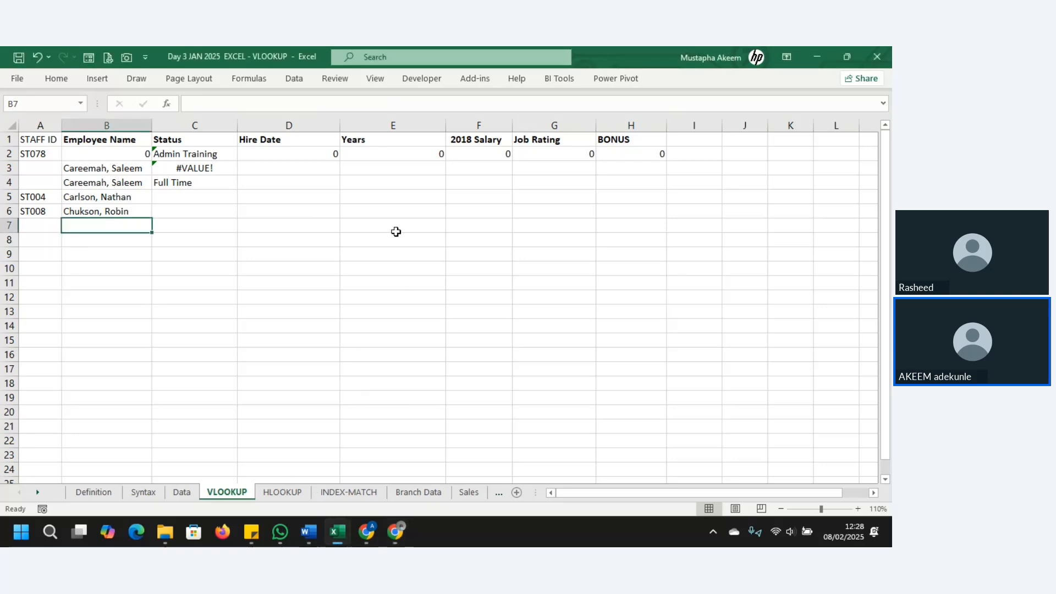
click(181, 492)
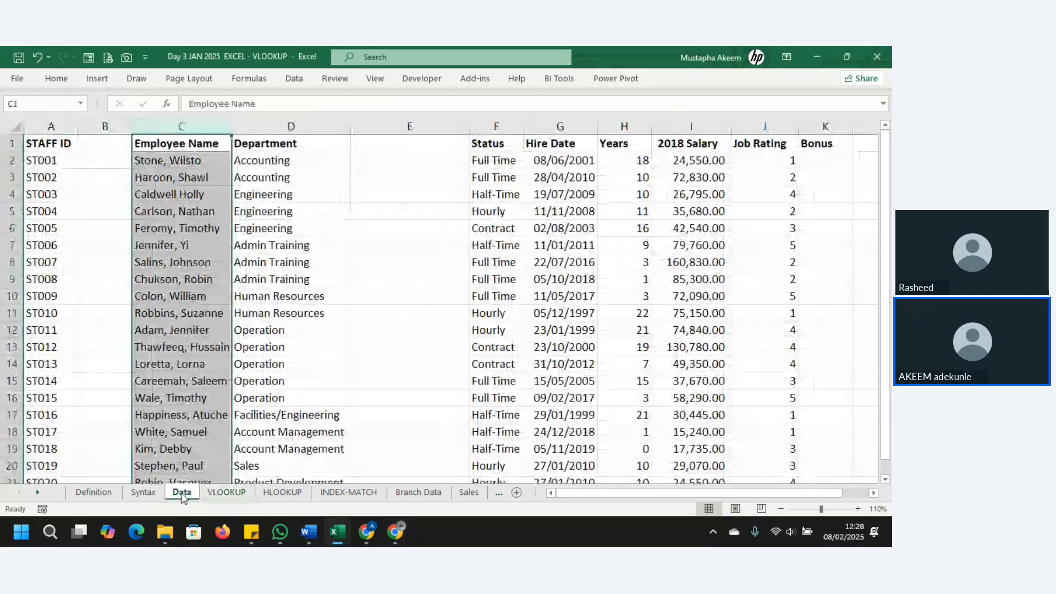
key(Right)
key(Right)
key(Right)
key(Right)
key(Right)
key(Right)
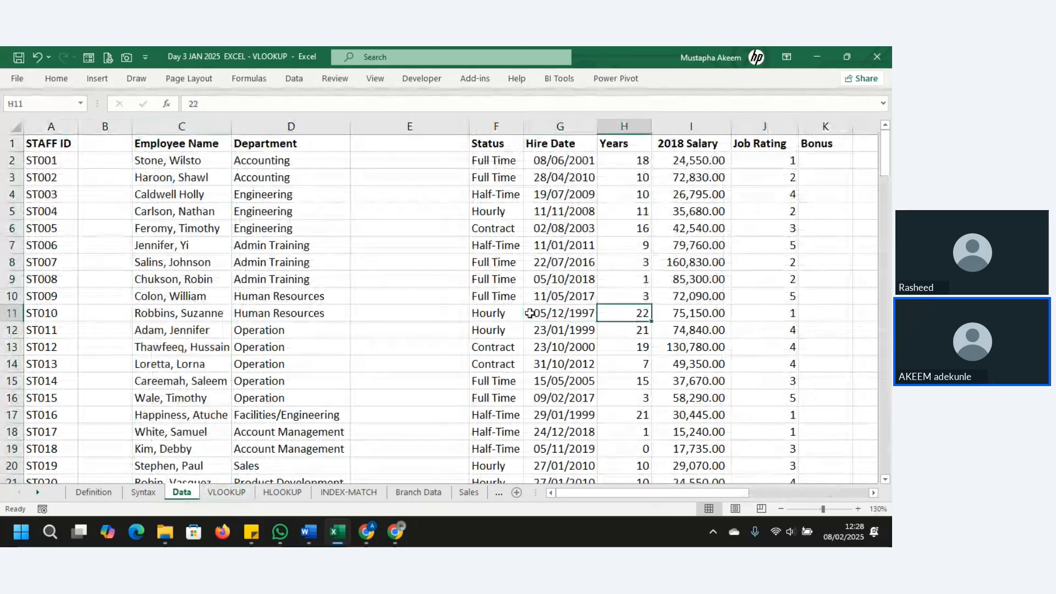
key(Right)
key(Right)
key(Right)
key(Right)
key(Right)
key(Right)
key(Right)
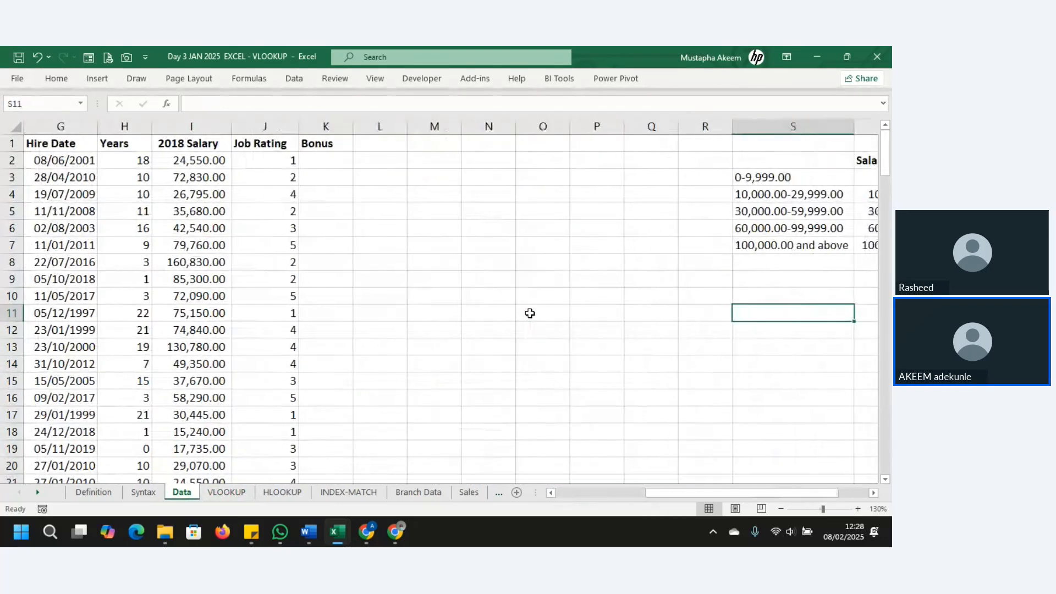
key(Up)
key(Up)
key(Up)
key(Up)
key(Up)
key(Up)
key(Up)
key(Up)
key(Up)
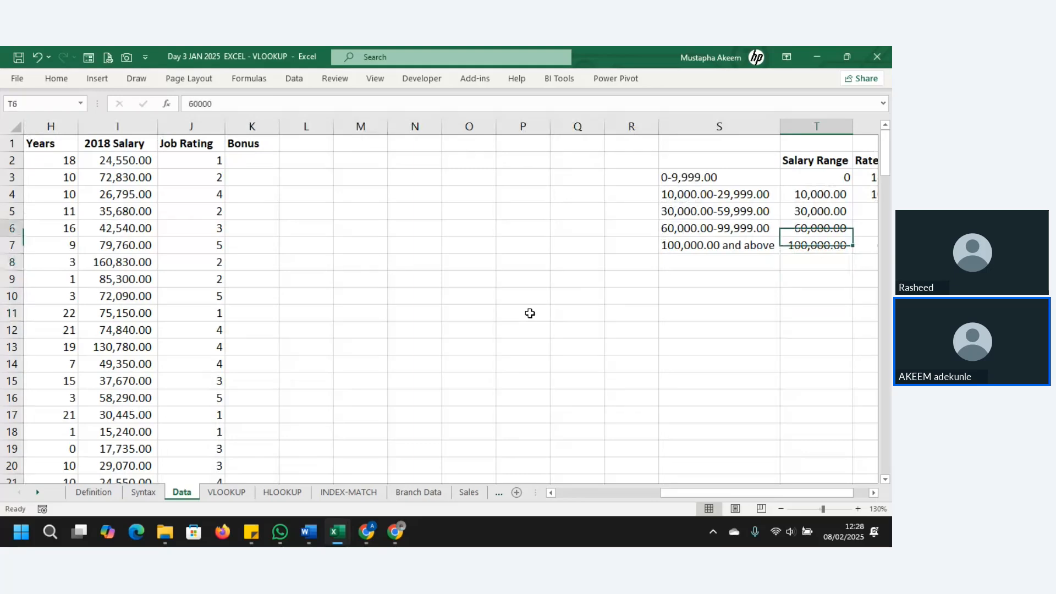
key(Right)
key(Right)
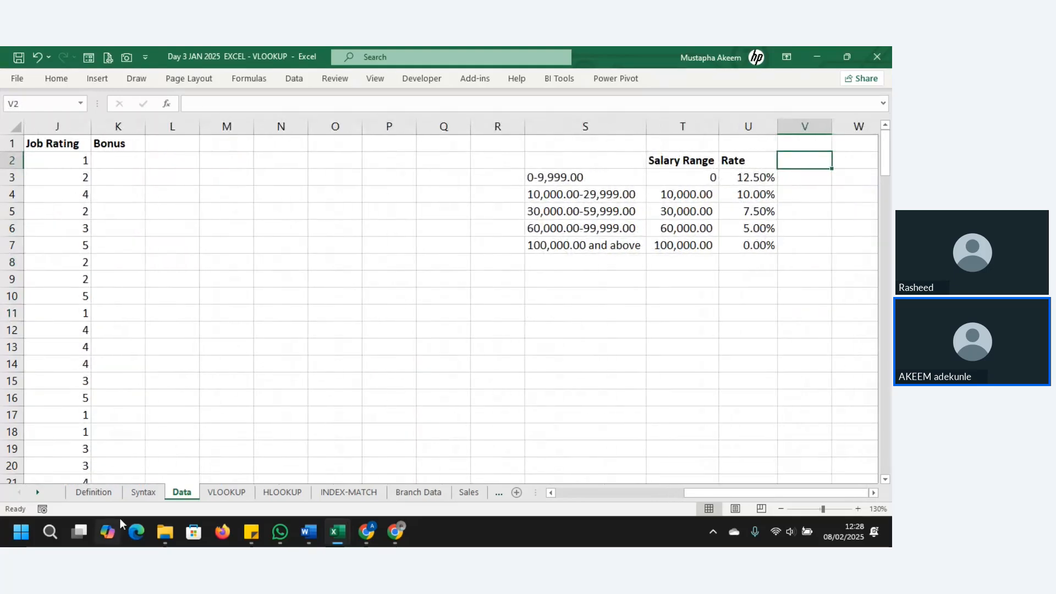
click(391, 410)
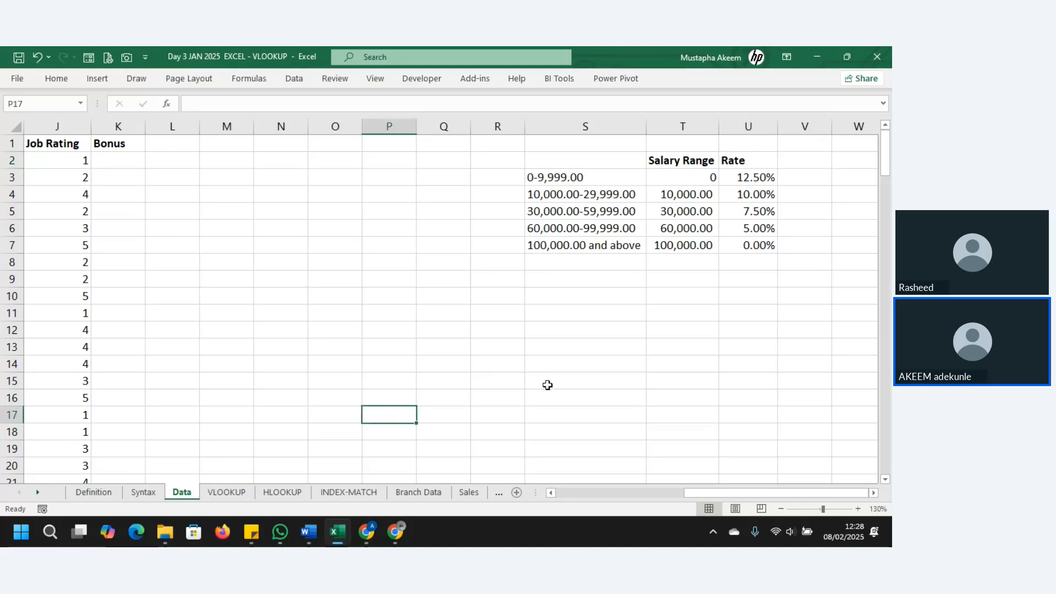
click(455, 344)
click(580, 347)
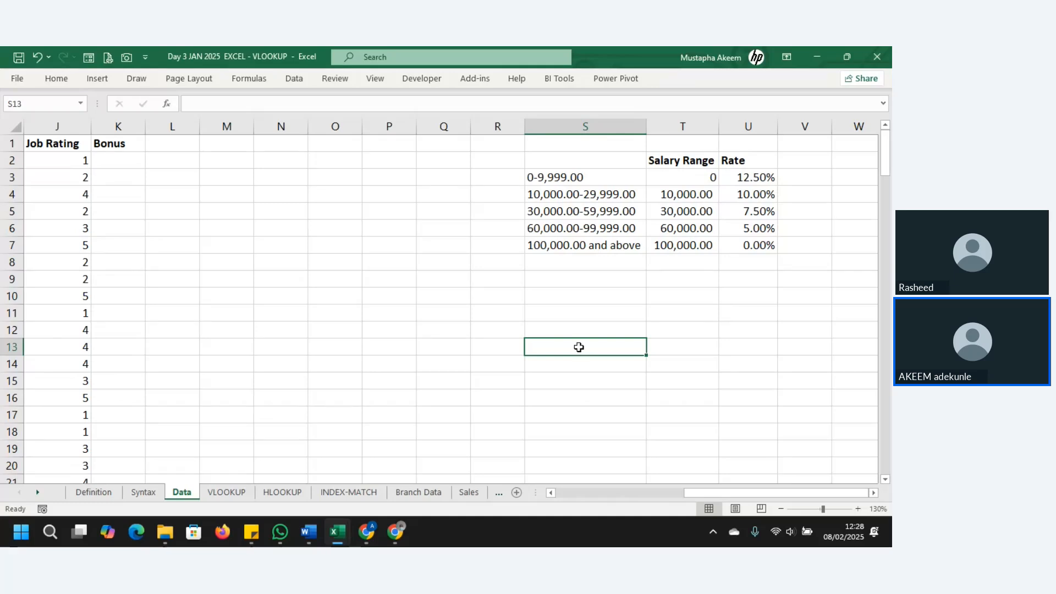
text(=)
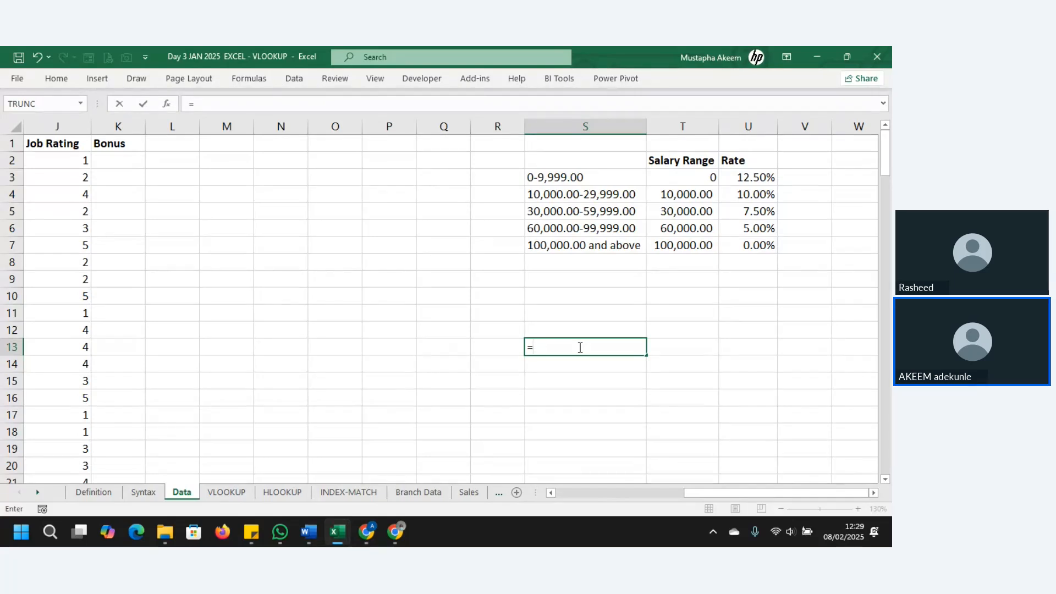
key(Escape)
click(573, 385)
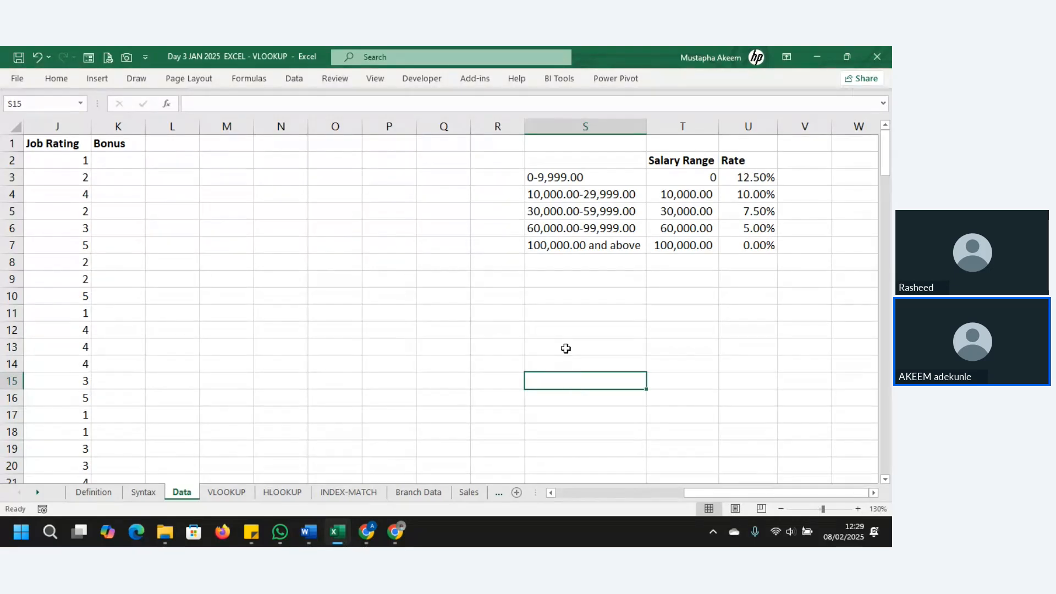
Enter the sample ratings GOOD, POOR and VERY GOOD in cells S13 to S15 of the Data sheet.
click(566, 349)
text(GOOD)
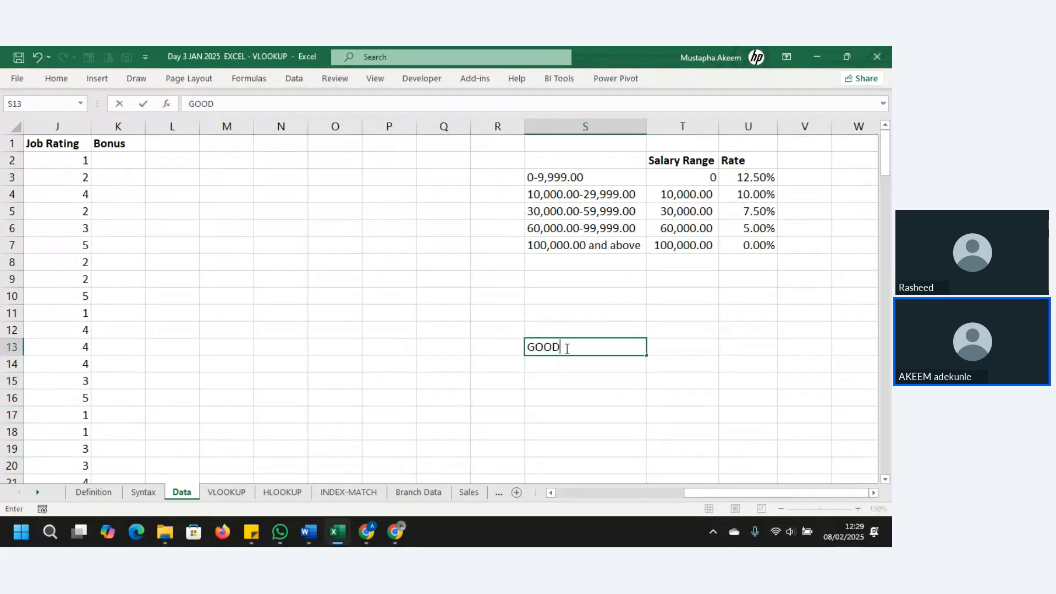
key(Return)
text(POOR)
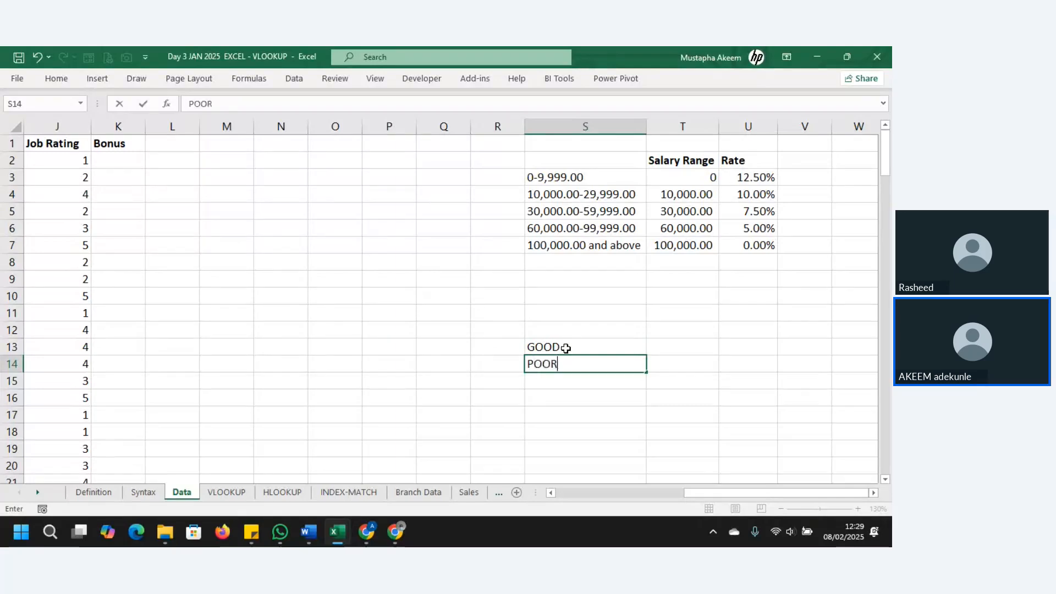
key(Return)
text(V)
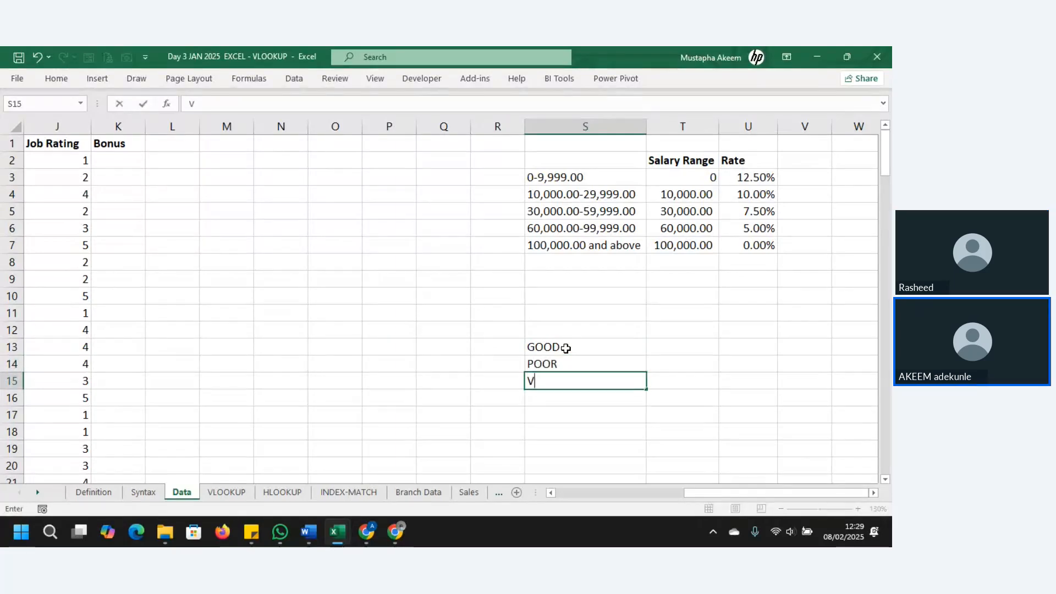
text(ERY GOOD)
key(Return)
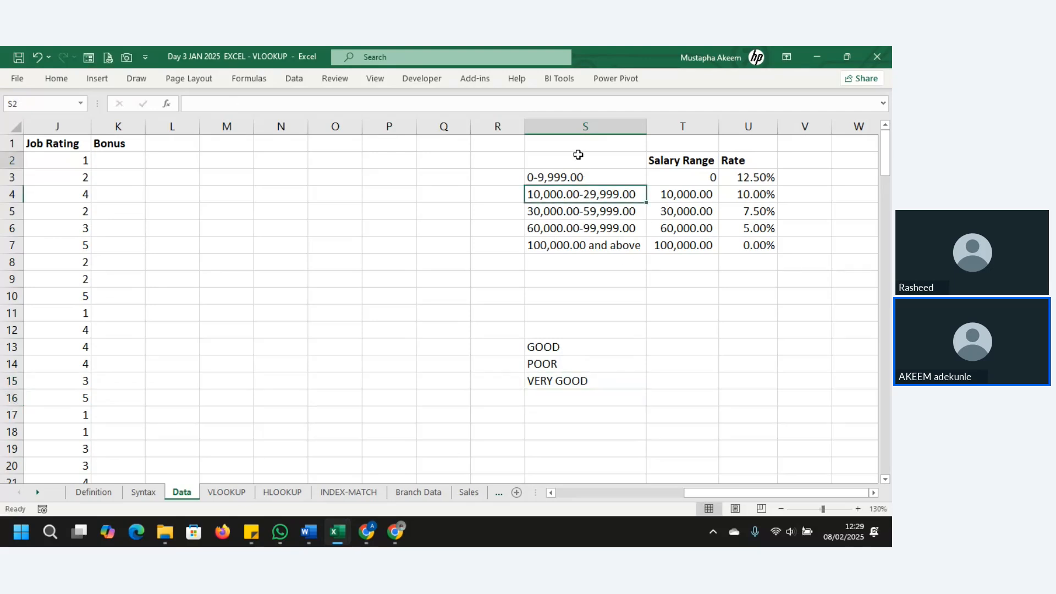
Compare the salary range and rate table in S2:U7 with the 2018 Salary column, ending on the first Bonus cell.
drag(582, 162, 755, 251)
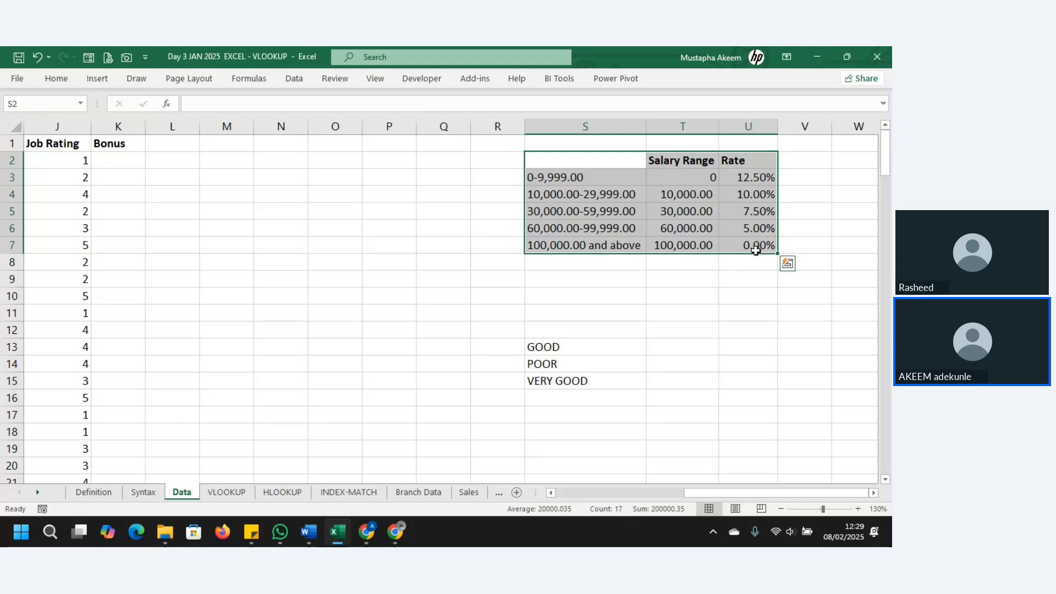
click(130, 161)
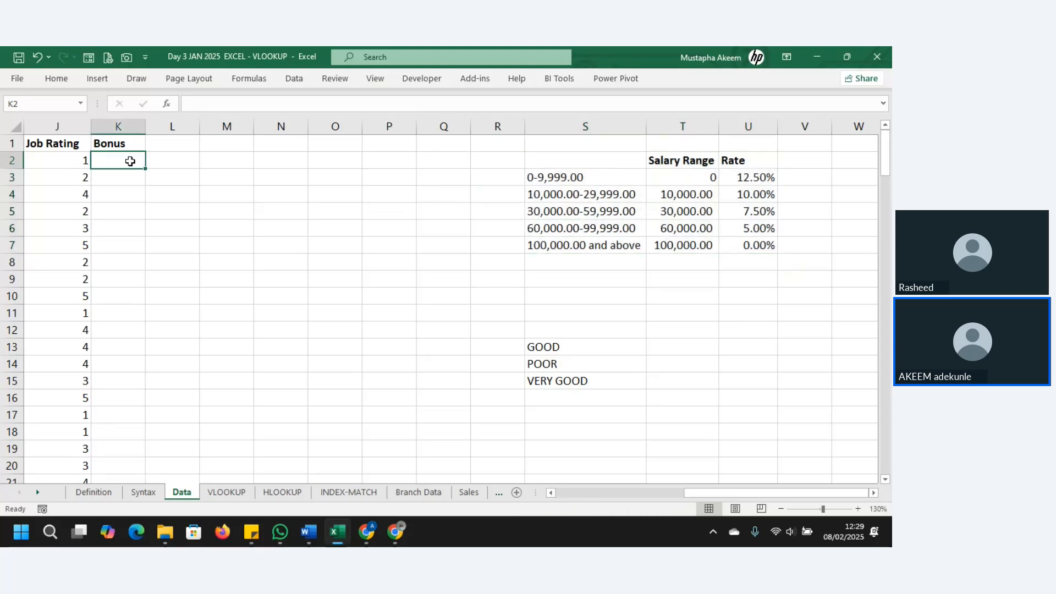
key(Left)
key(Left)
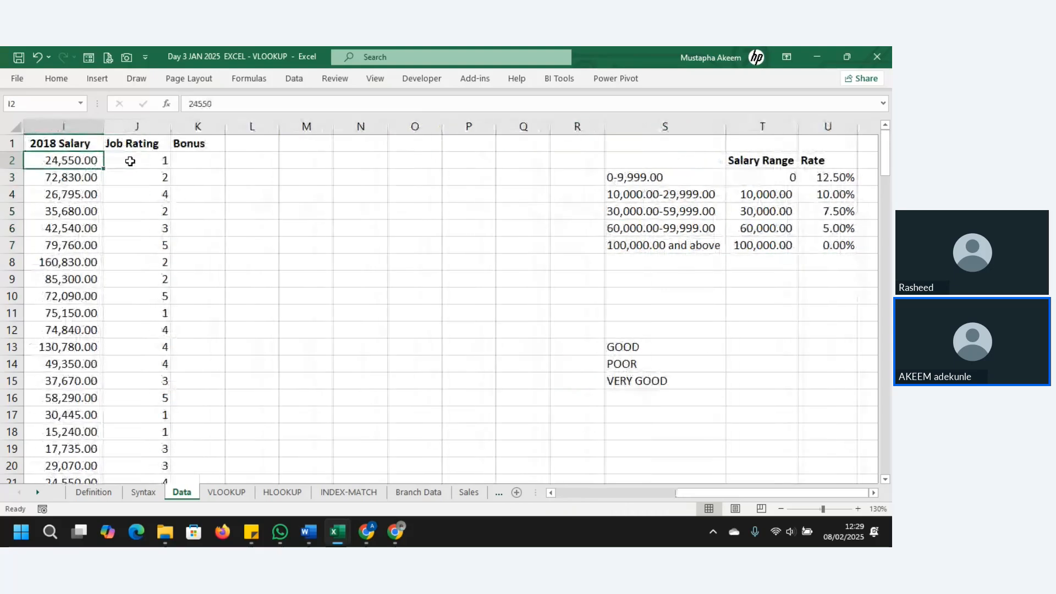
click(79, 122)
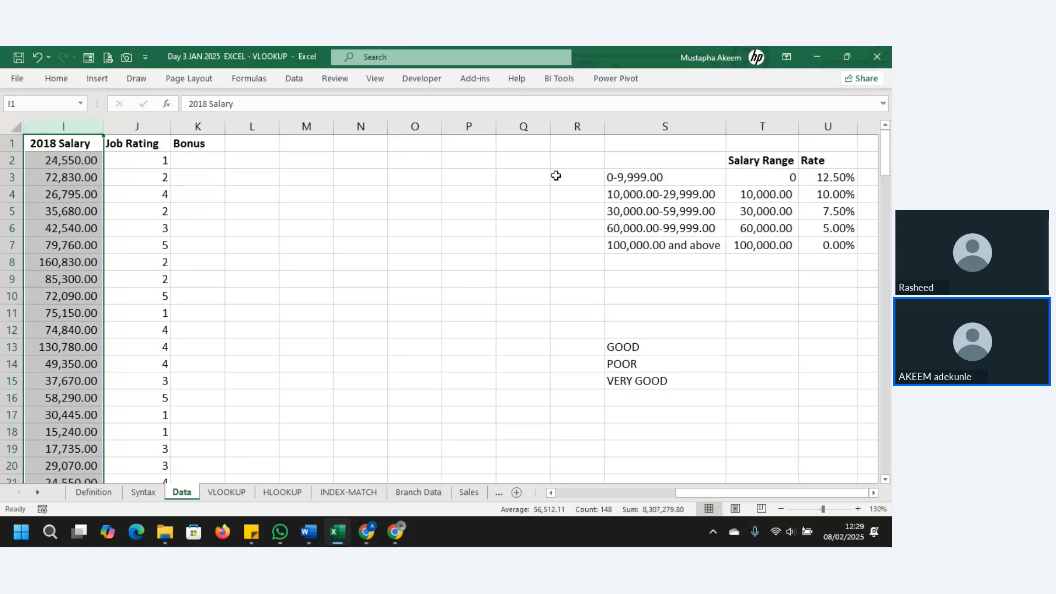
click(205, 162)
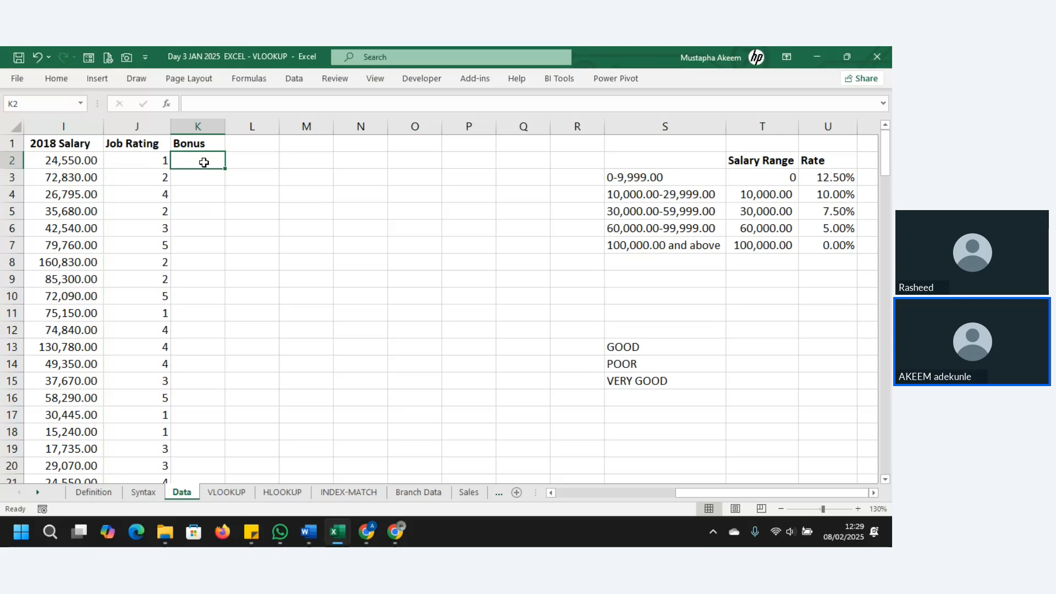
Examine how the salary thresholds in T3:T7 pair with the rates in U3:U7, starting from the first 2018 Salary value.
click(77, 156)
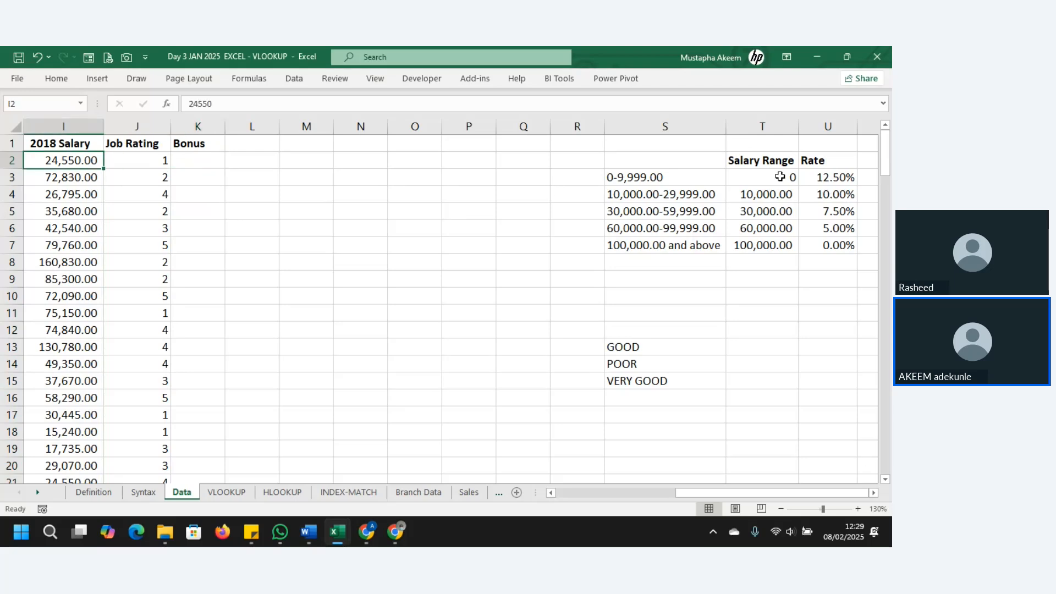
drag(780, 177, 820, 248)
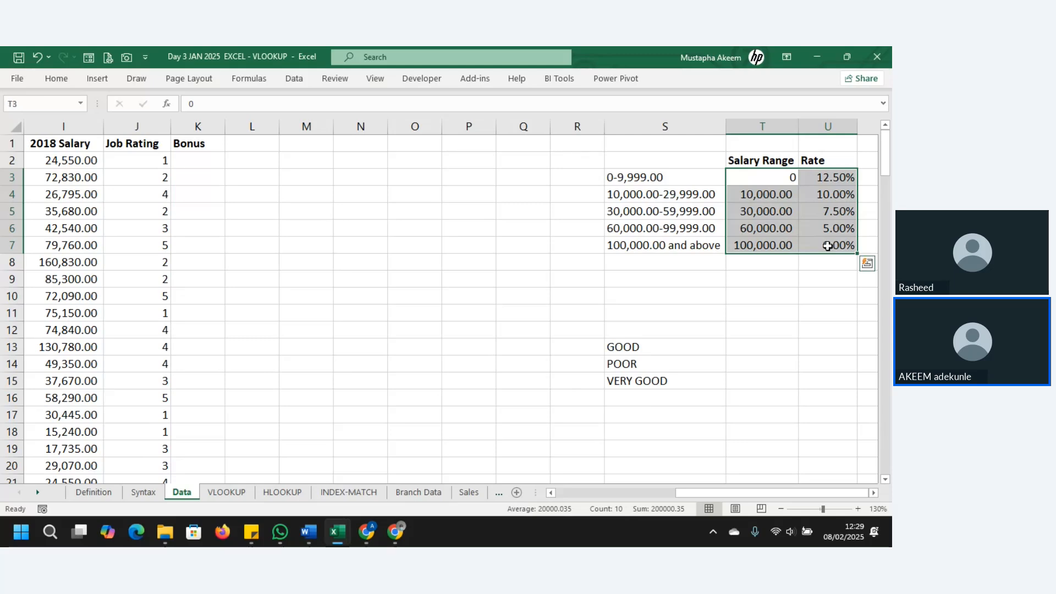
click(772, 176)
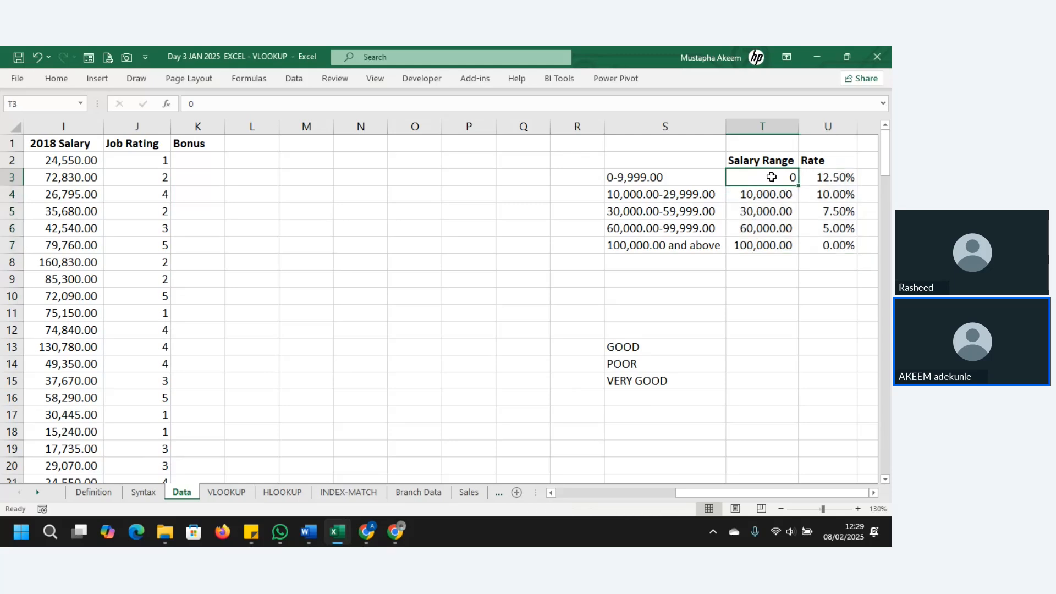
click(814, 177)
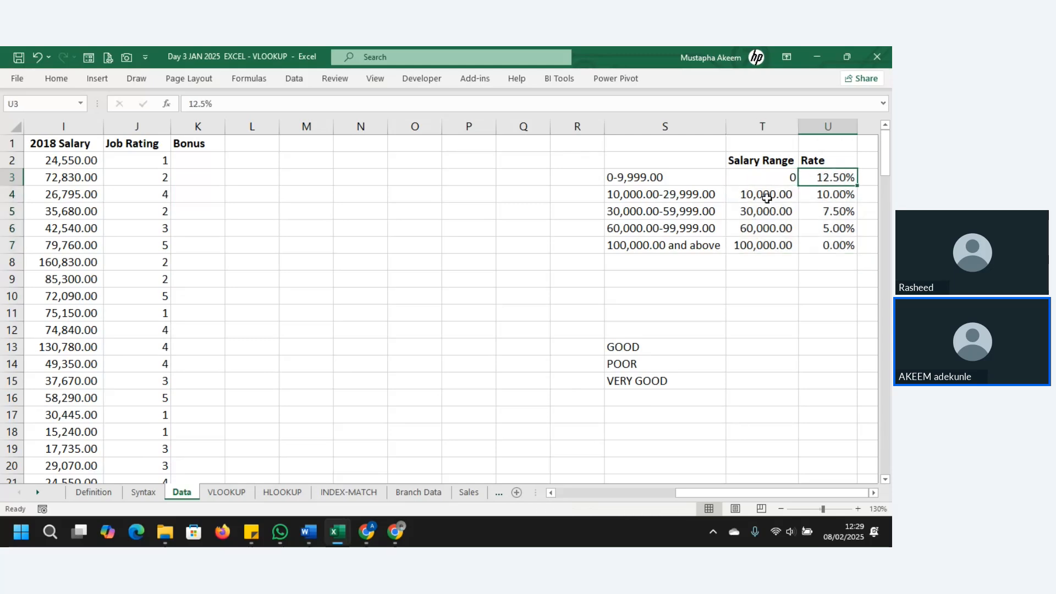
click(767, 198)
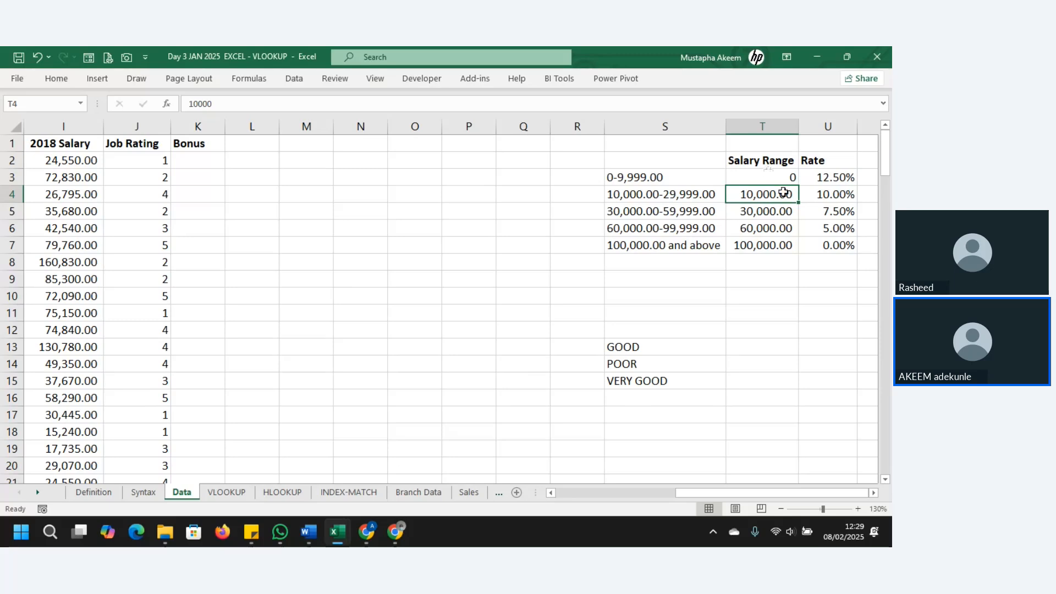
click(768, 175)
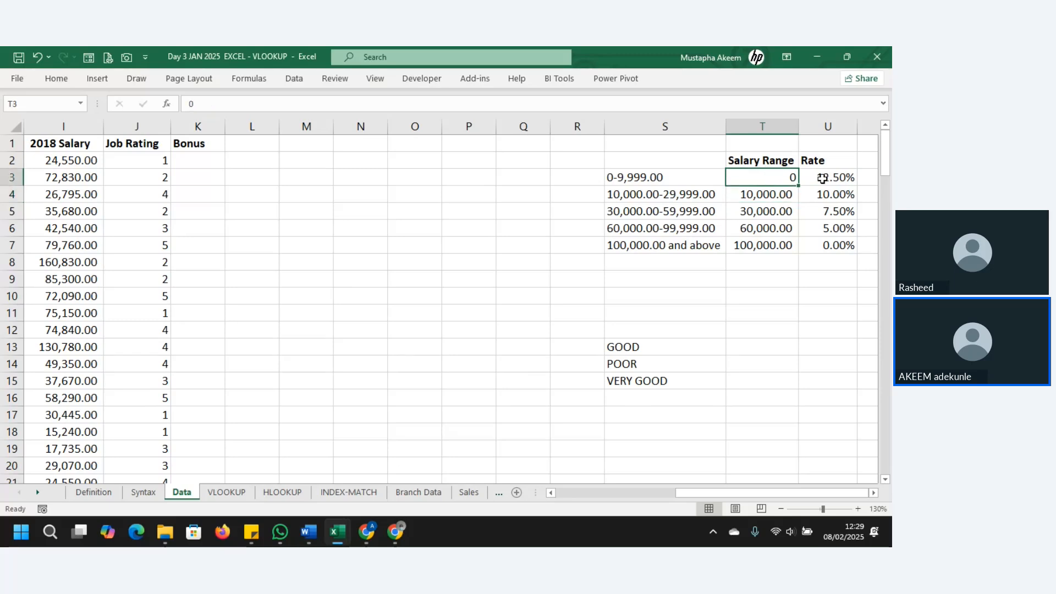
drag(822, 178, 830, 242)
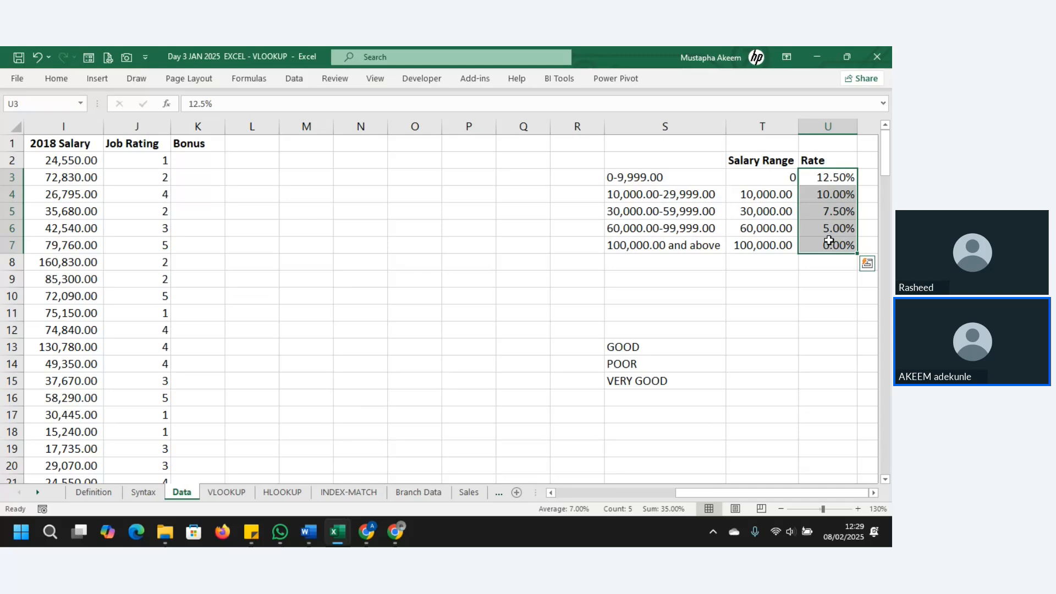
Compare individual 2018 Salary values, including I2, I3 and I6, with the Salary Range thresholds and rates in T3:U7.
click(62, 162)
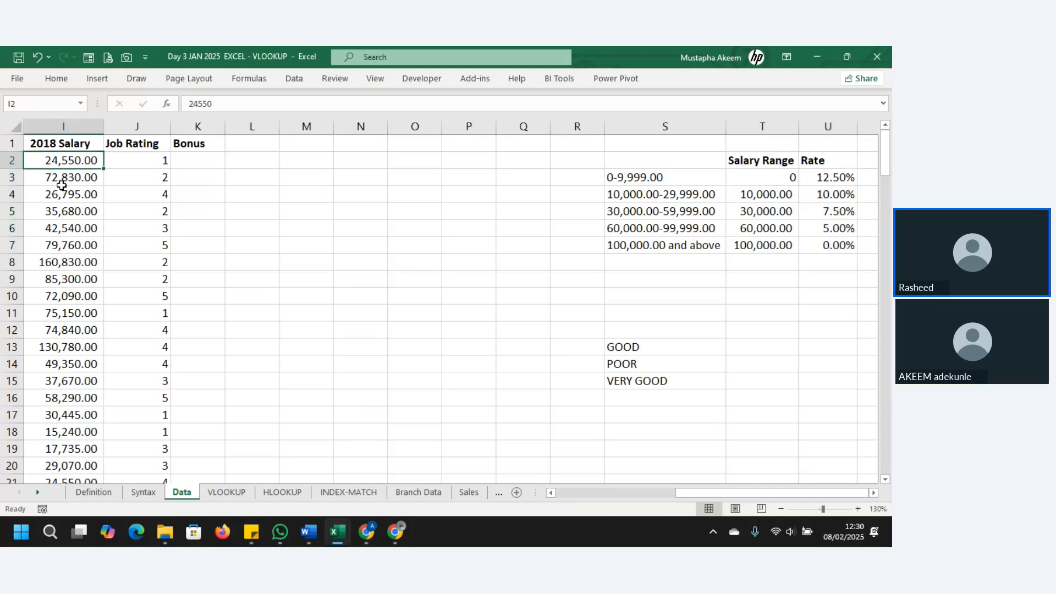
click(62, 181)
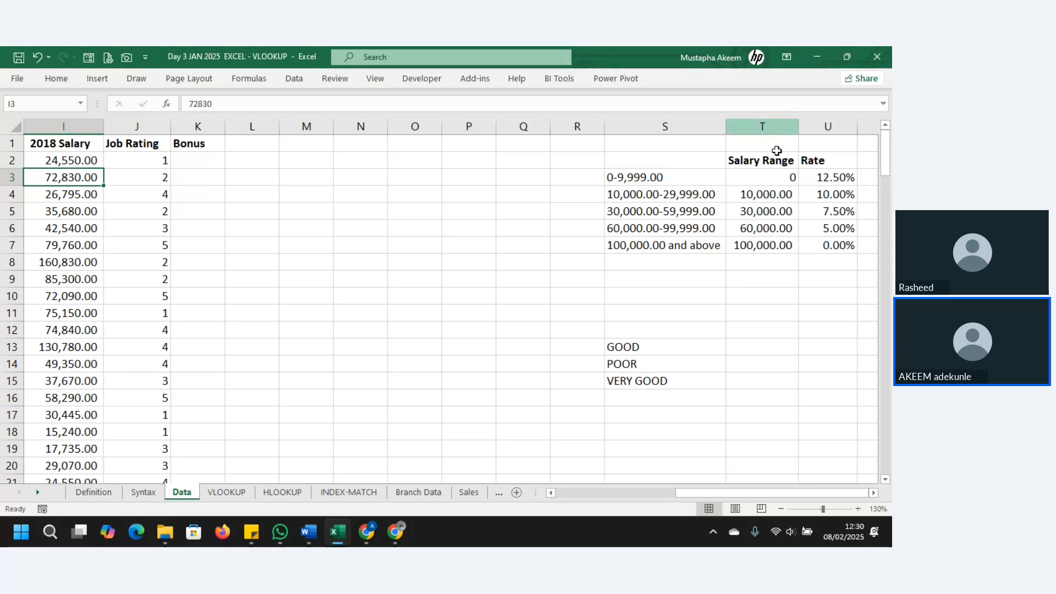
drag(766, 176, 839, 250)
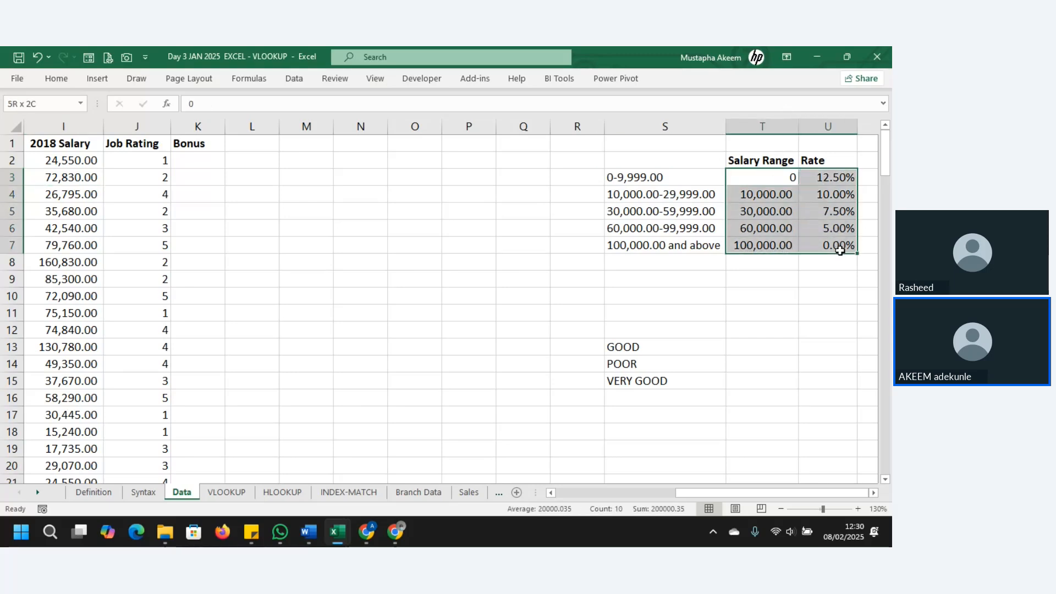
mouse_move(840, 248)
mouse_down()
mouse_move(836, 233)
mouse_move(837, 246)
mouse_up()
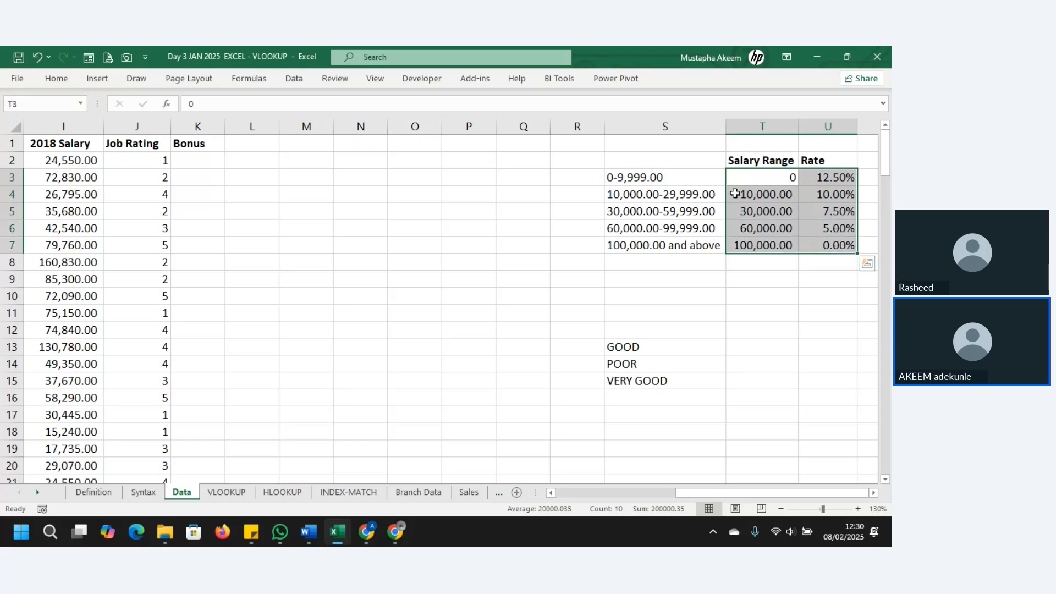
click(744, 178)
drag(746, 187, 749, 242)
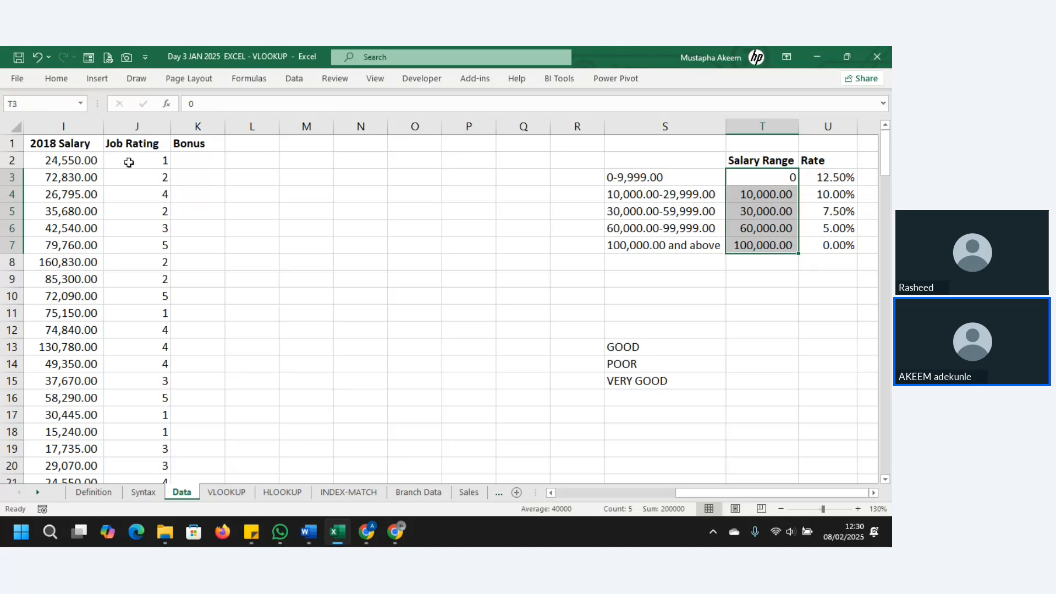
click(88, 160)
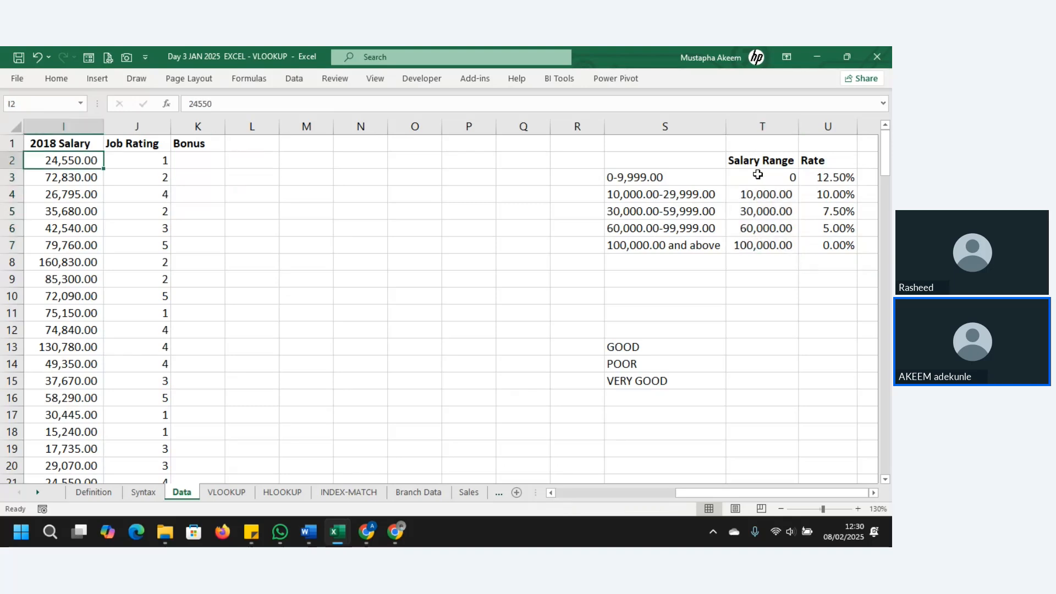
drag(756, 175, 776, 254)
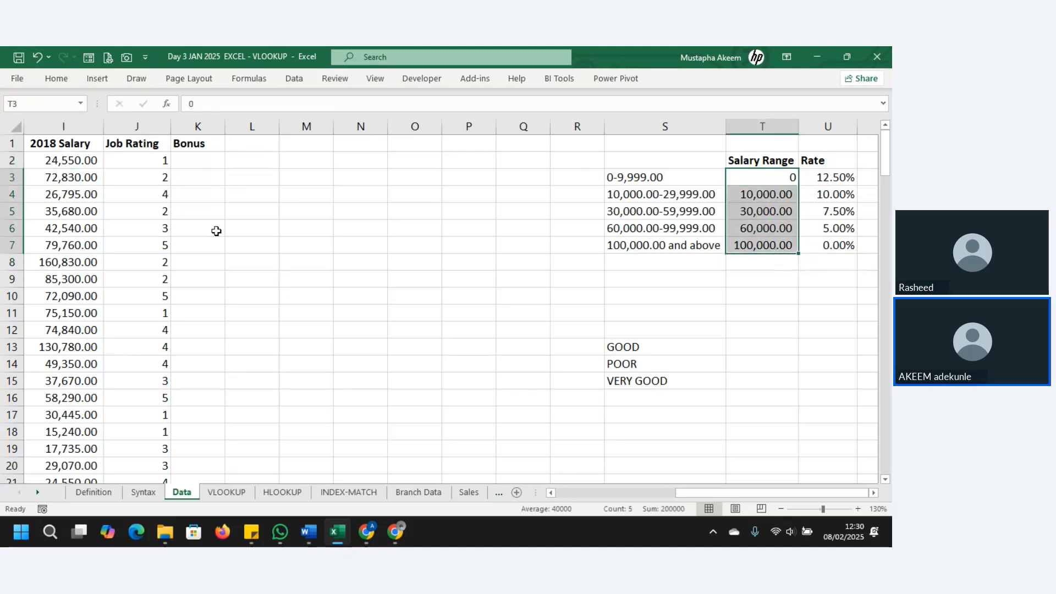
click(91, 229)
click(753, 224)
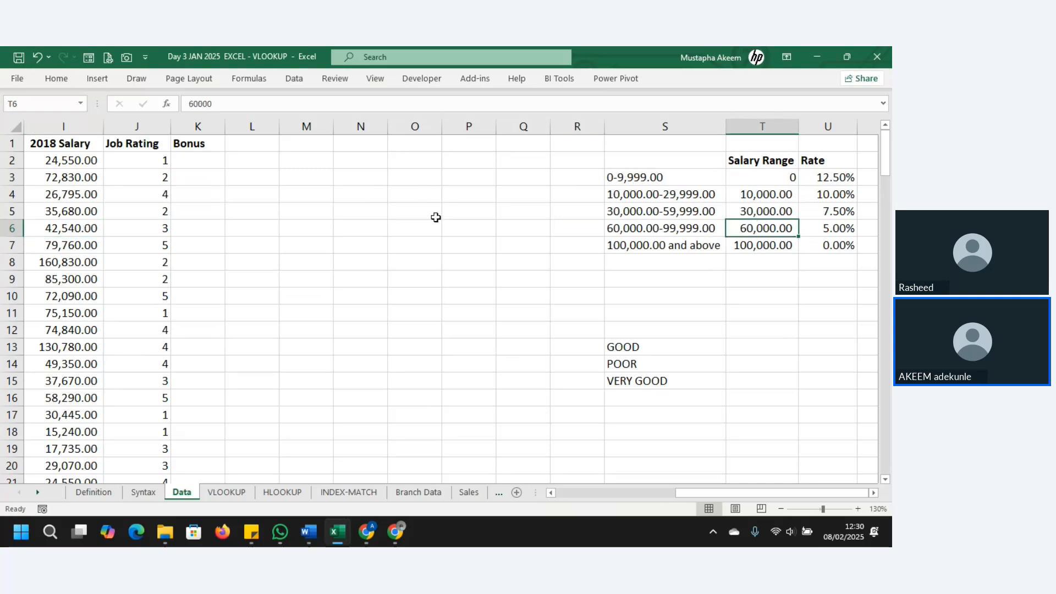
Start a VLOOKUP formula in K2 with I2 as the lookup value and the absolute range $T$2:$U$7 as the table array.
click(201, 164)
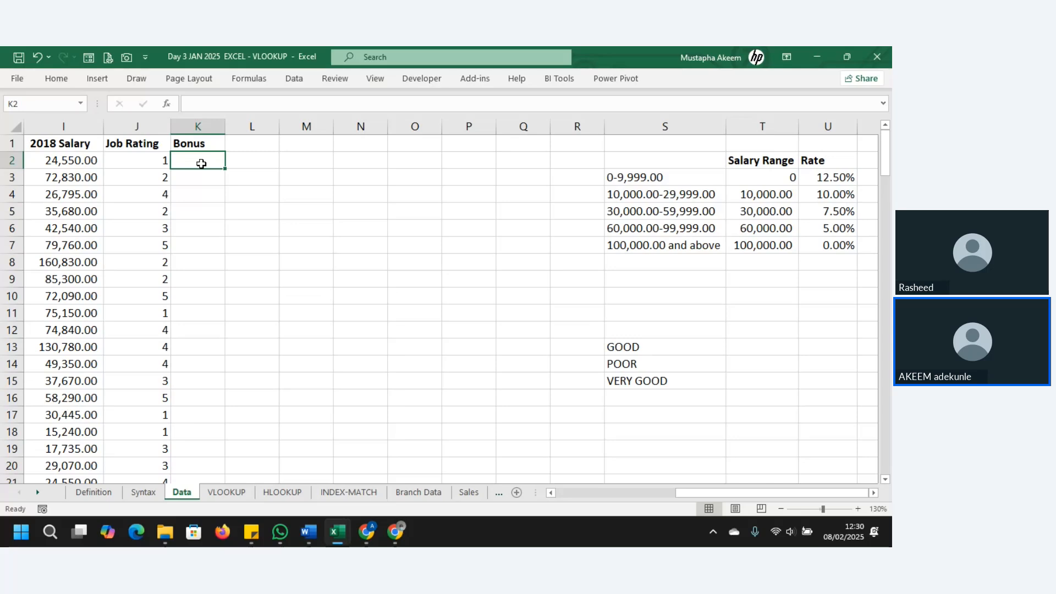
text(=VLOO)
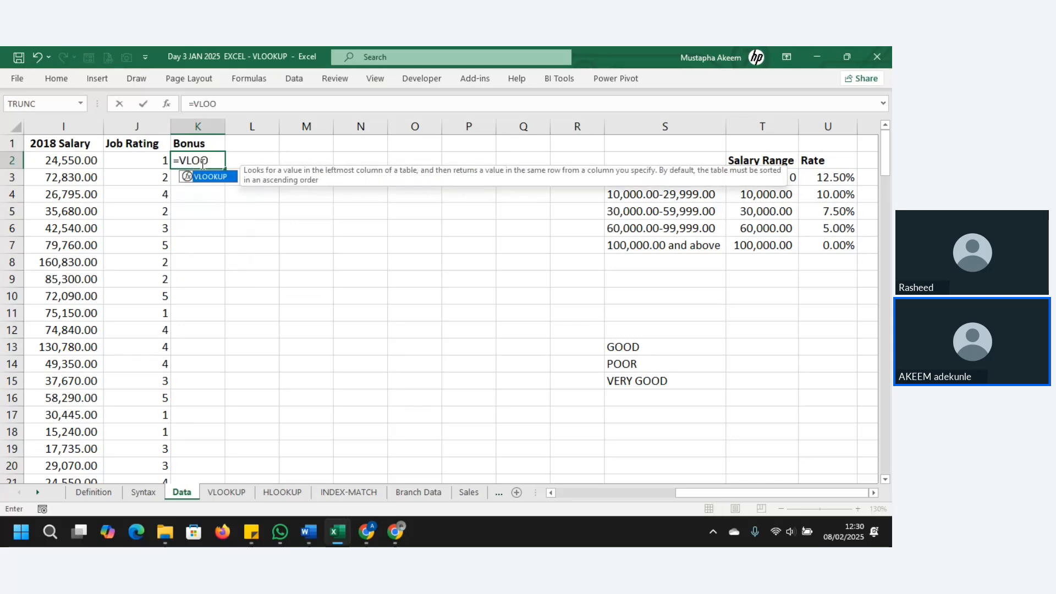
key(Tab)
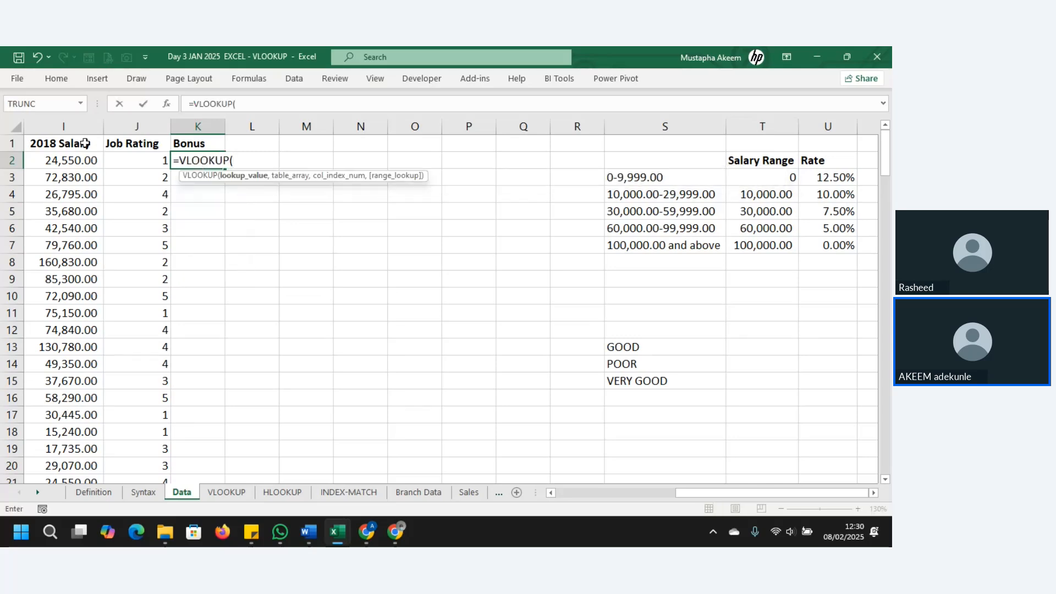
click(75, 160)
text(,)
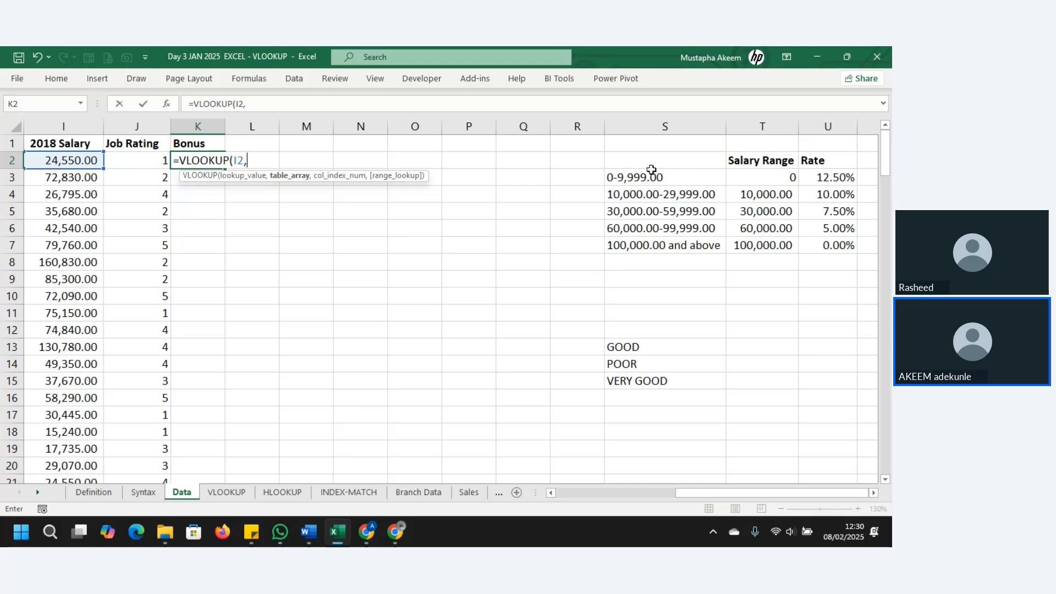
click(757, 160)
drag(759, 160, 825, 242)
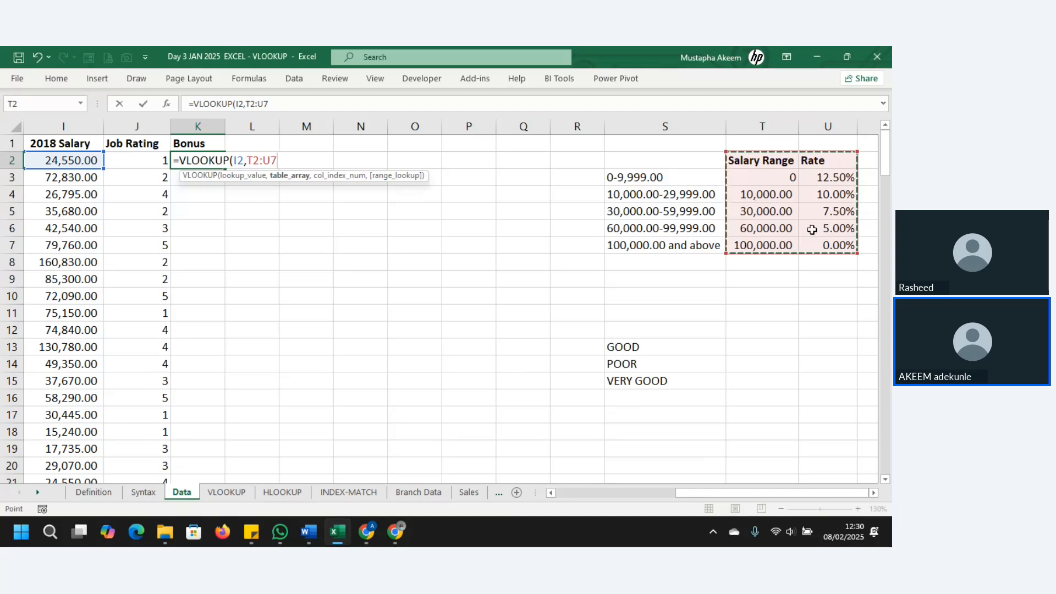
key(F5)
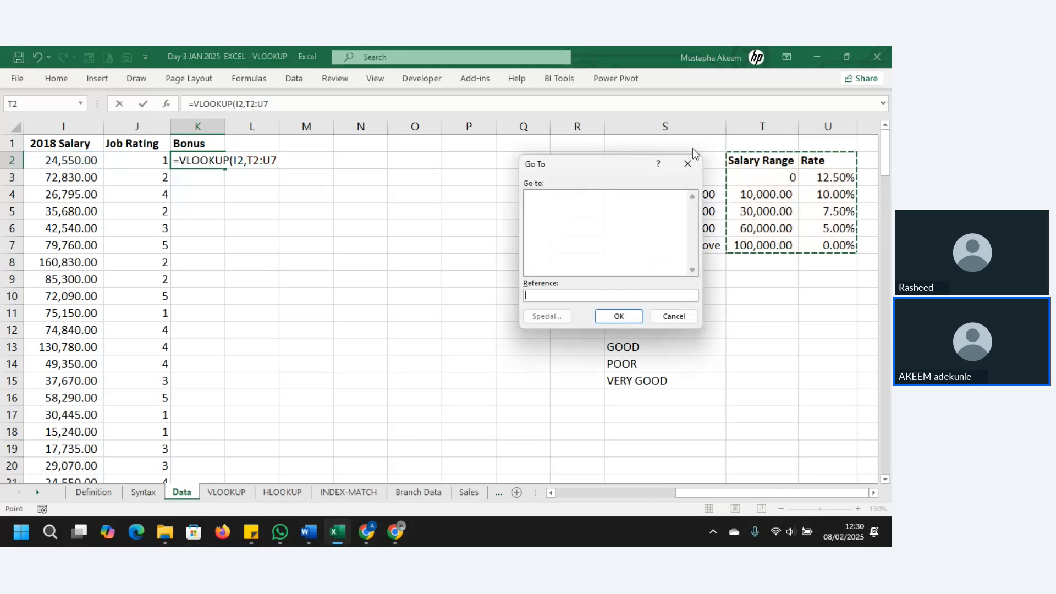
click(688, 164)
key(F4)
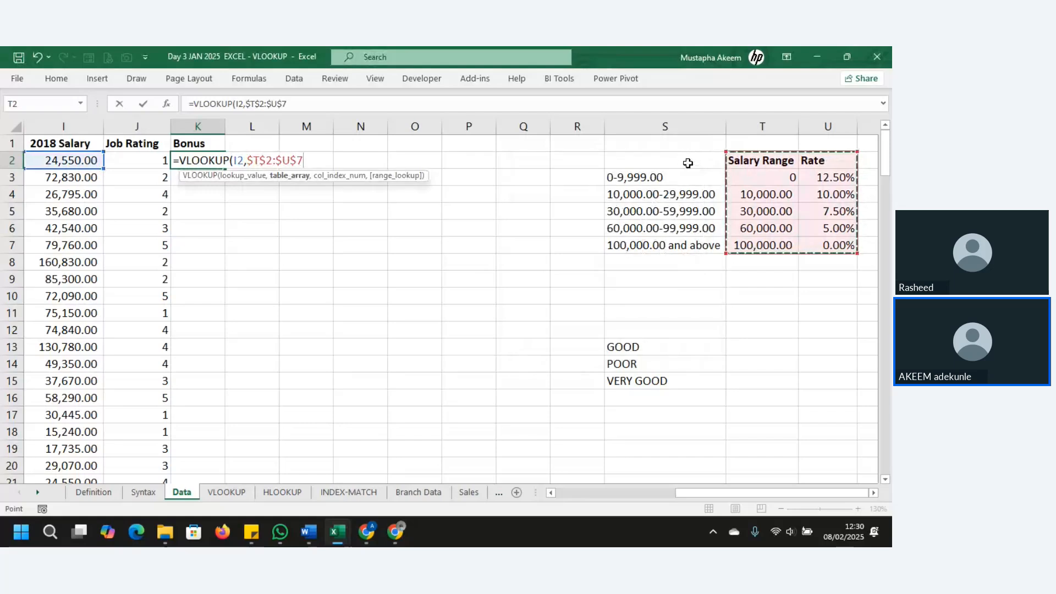
Complete the K2 VLOOKUP with column index 2 and TRUE for approximate match, and enter the formula.
text(,)
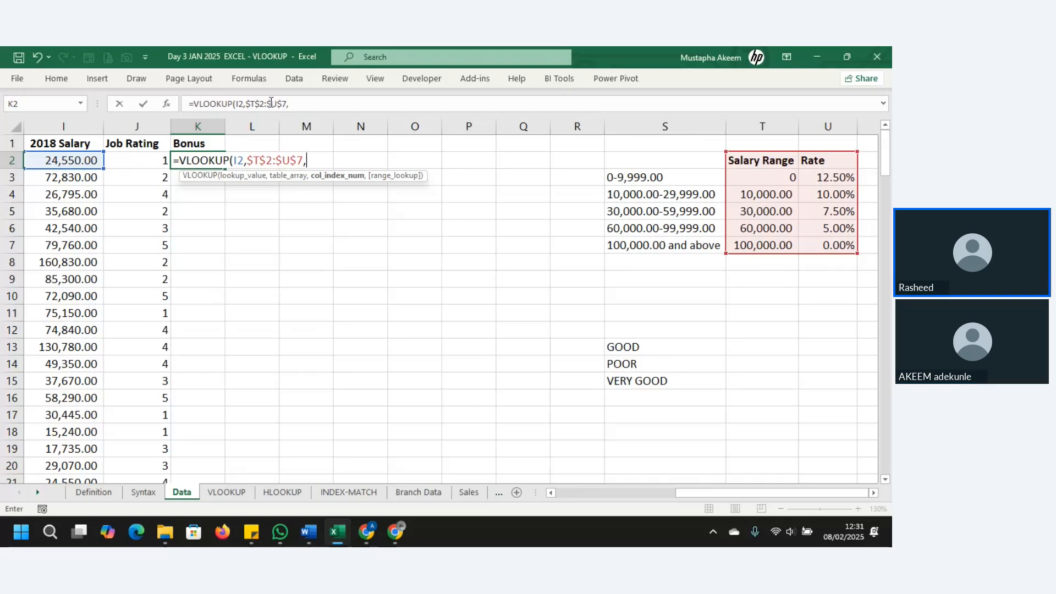
click(304, 107)
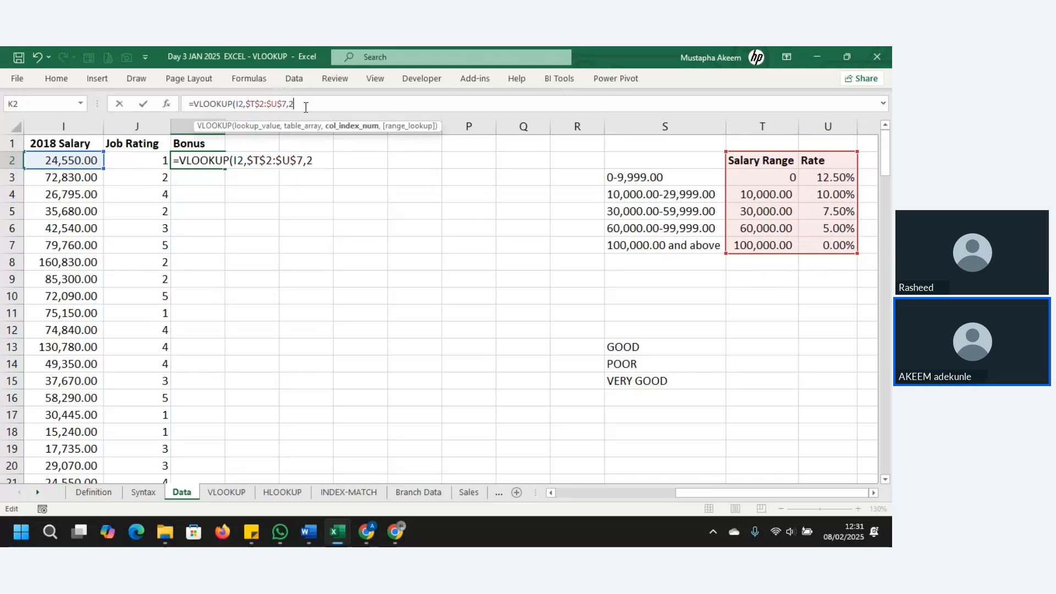
text(,)
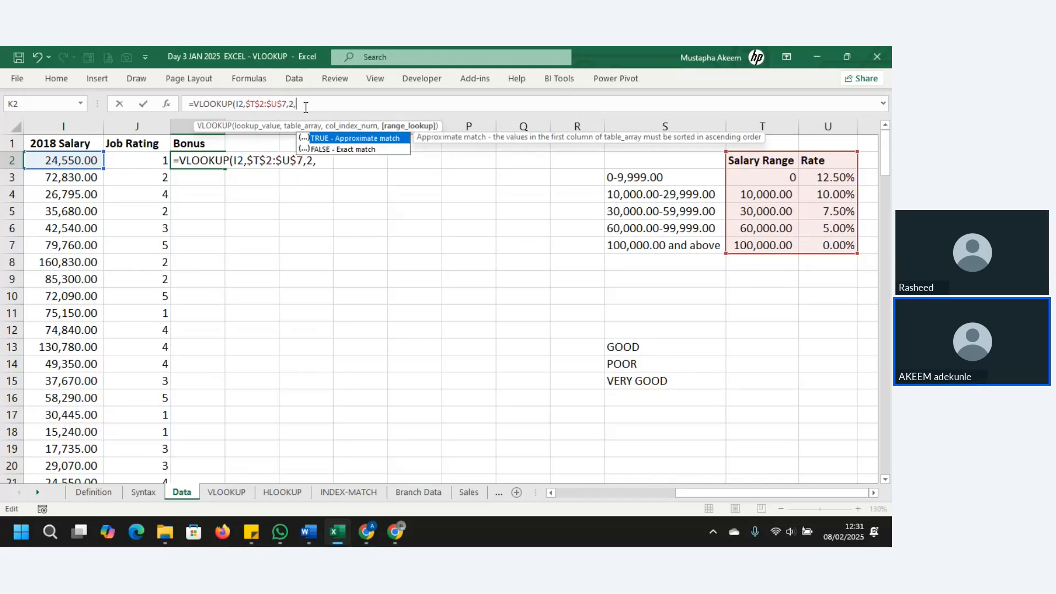
double_click(361, 134)
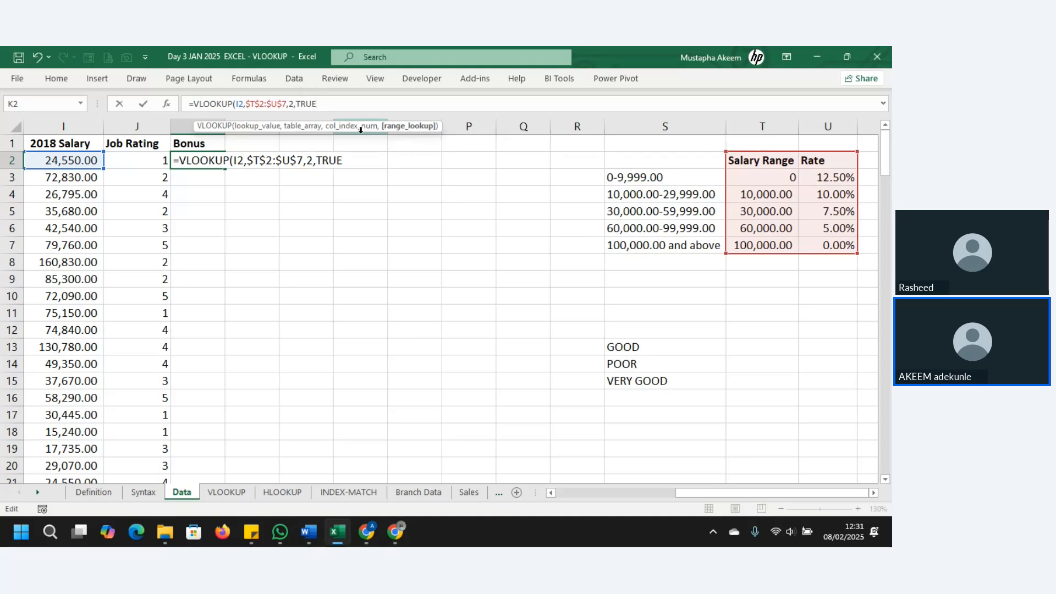
text())
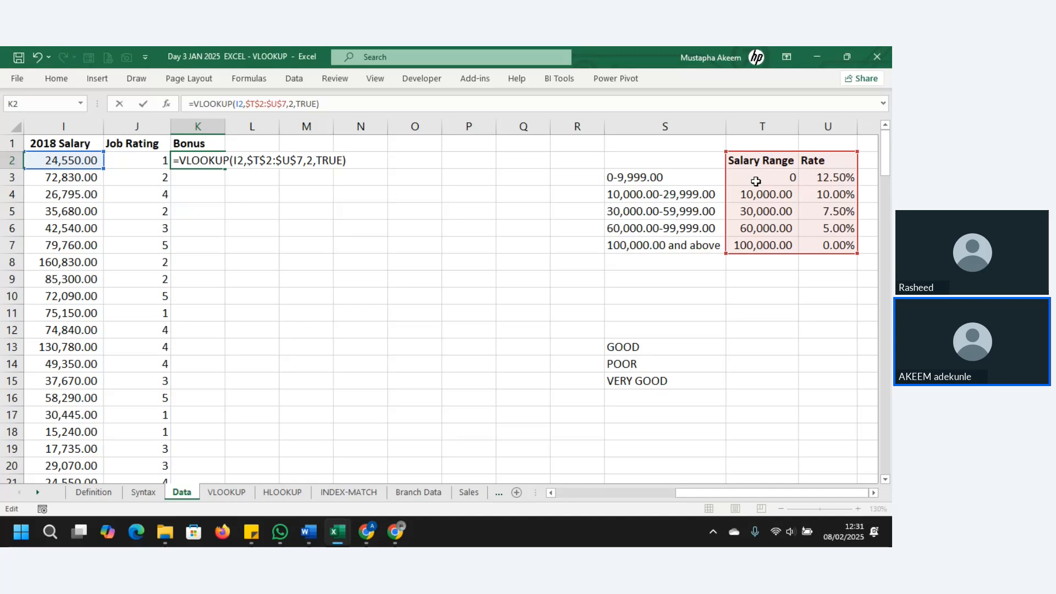
key(Return)
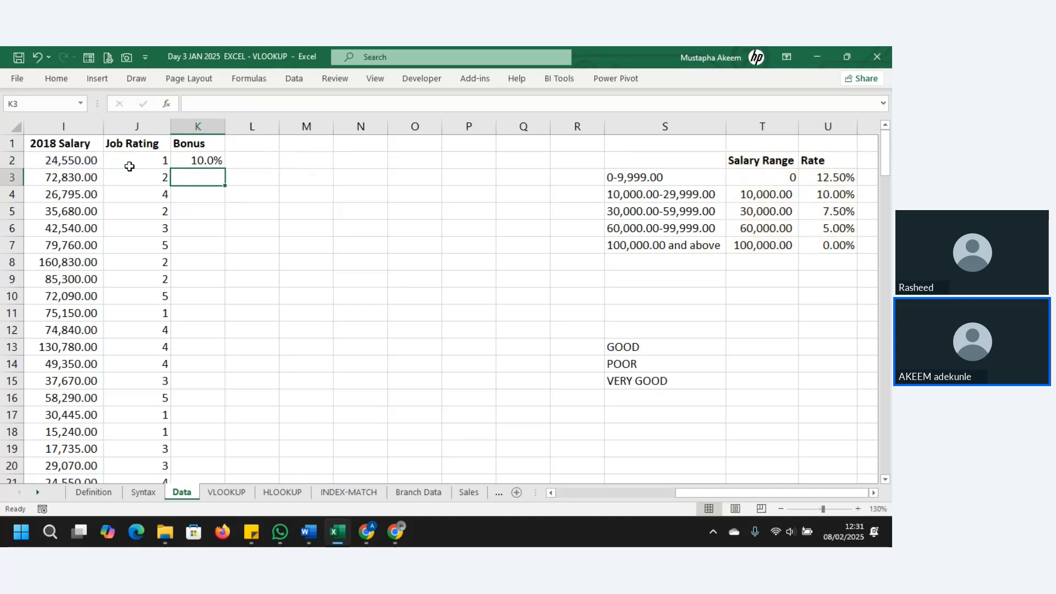
Check the K2 rate for the I2 salary against the 10,000.00-29,999.00 band and fill the formula down the Bonus column.
click(84, 162)
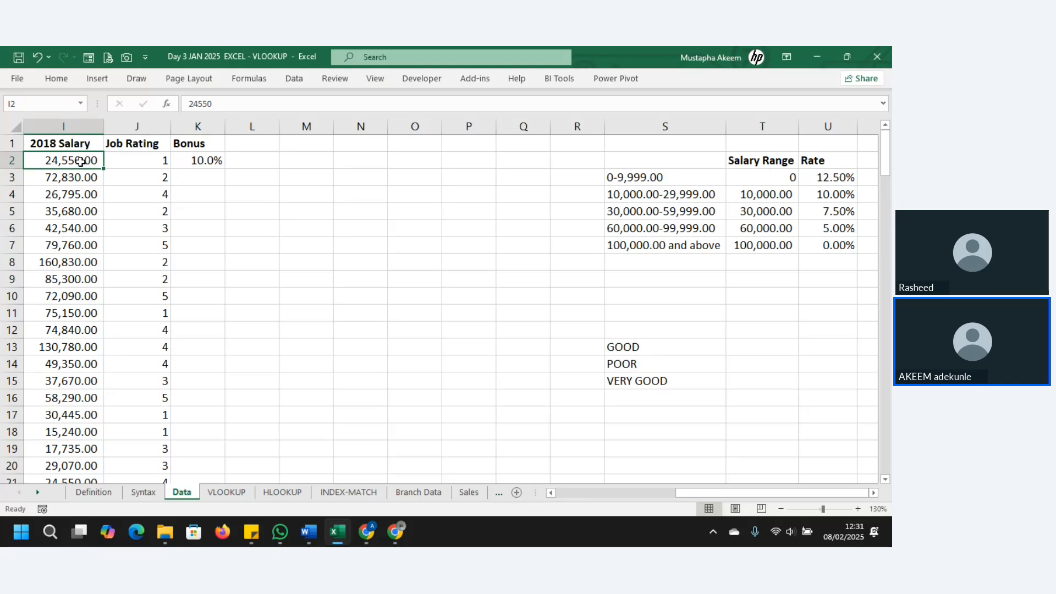
click(632, 193)
drag(703, 194, 830, 197)
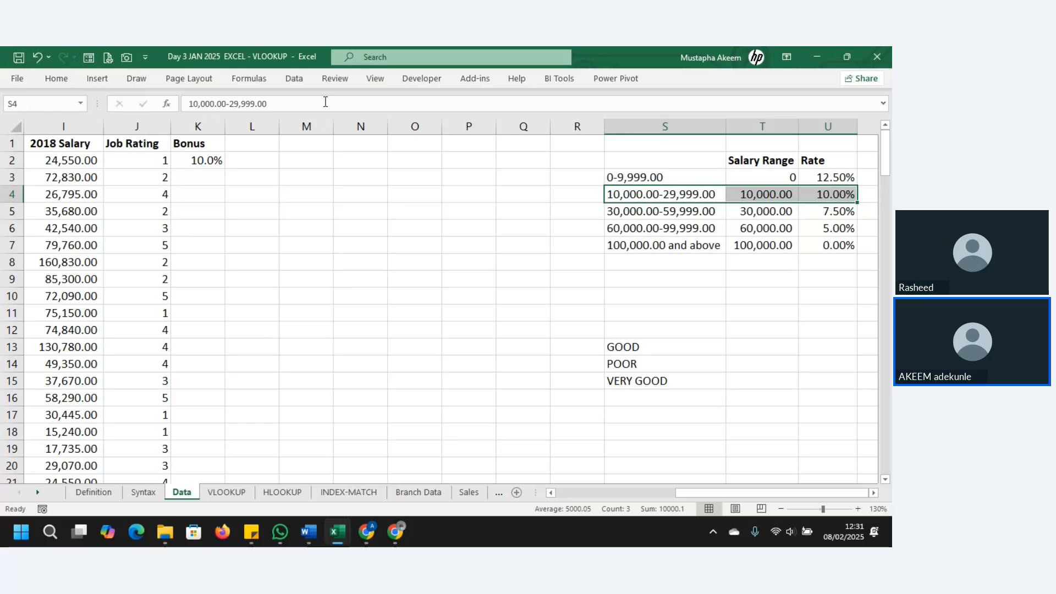
click(214, 161)
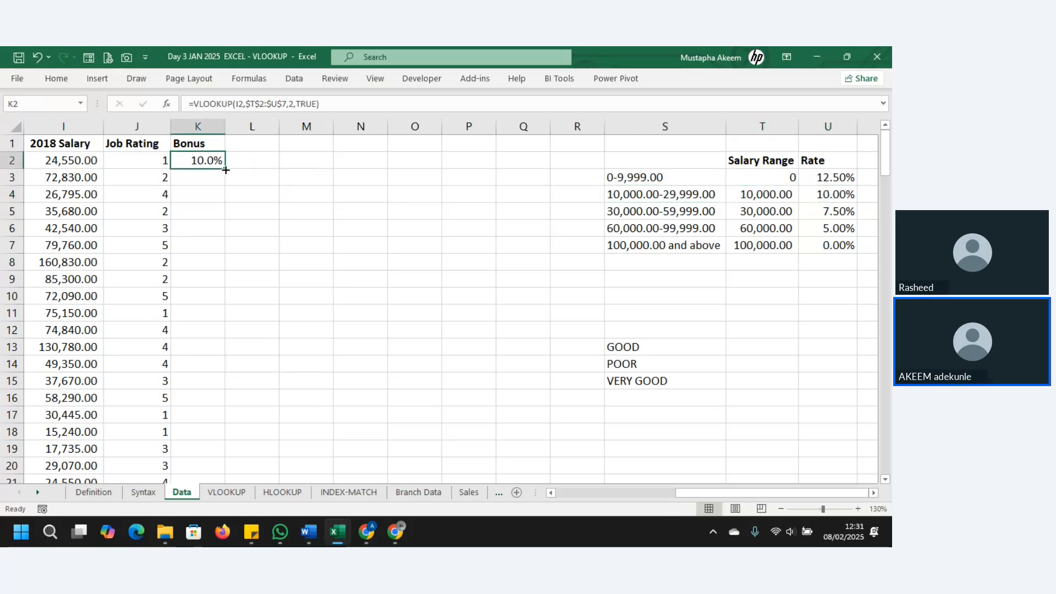
double_click(225, 170)
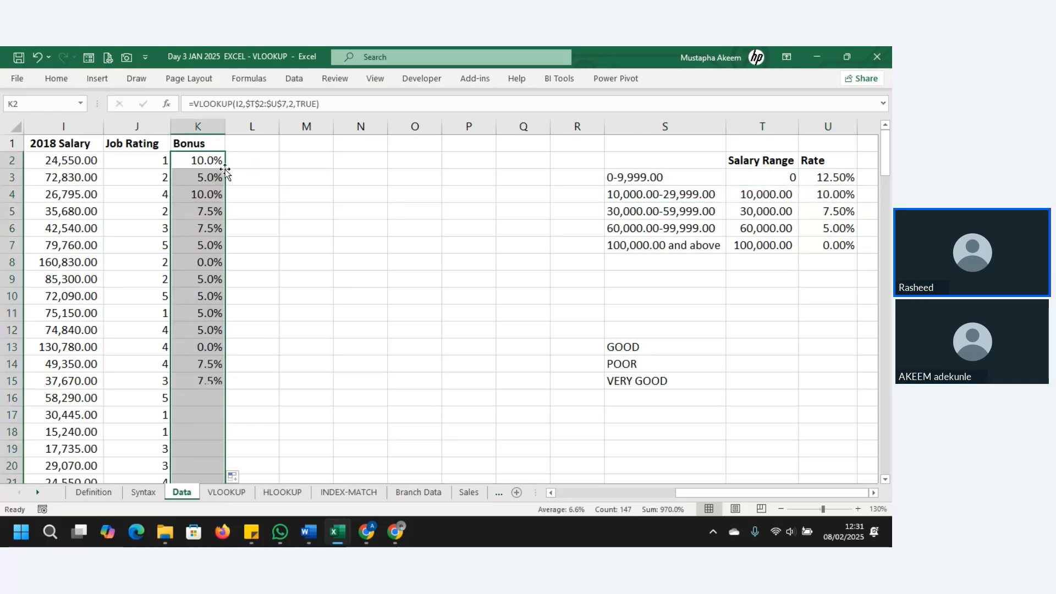
Check the salary and bonus in row 13 against the "100,000.00 and above" band of the rate table.
click(210, 351)
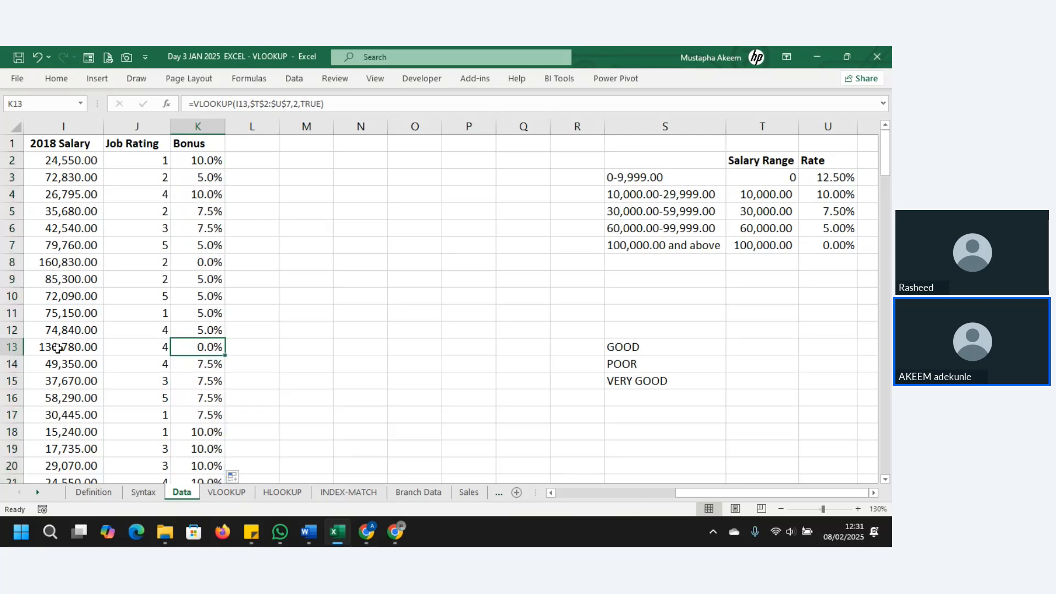
drag(57, 349, 213, 351)
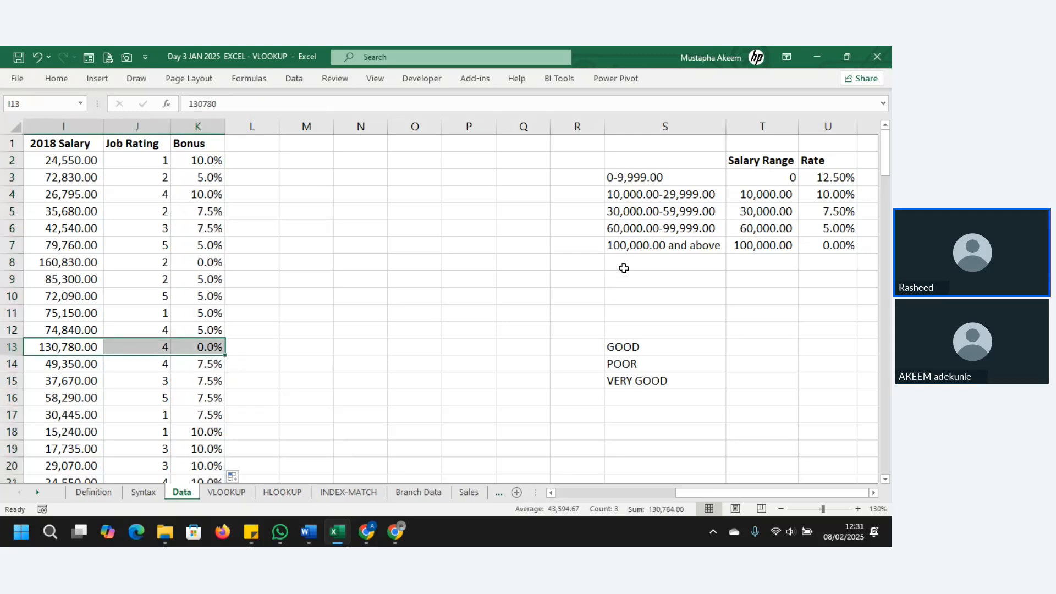
click(632, 249)
drag(632, 250, 823, 246)
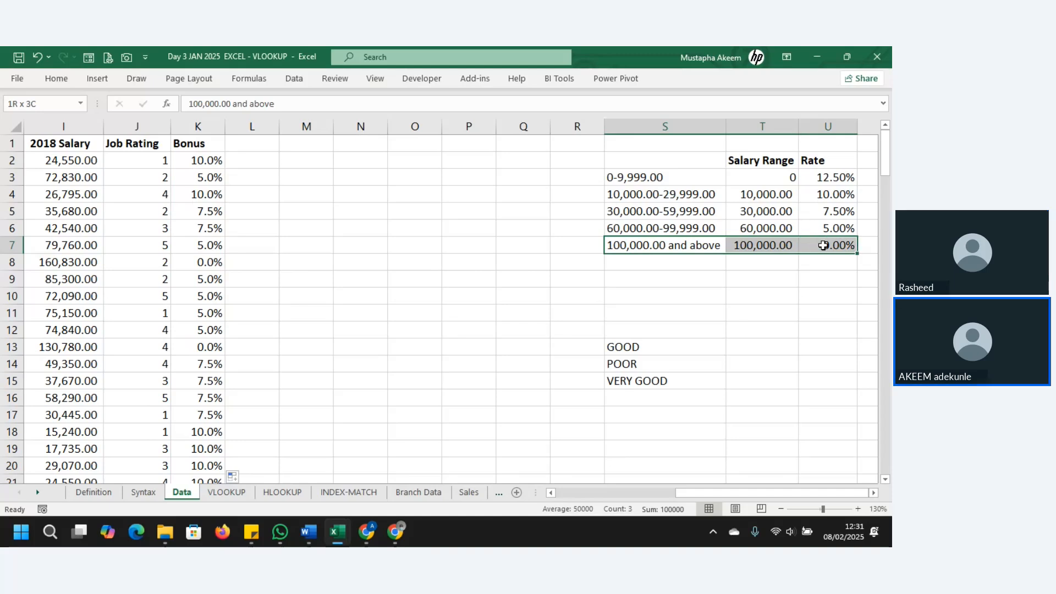
Start an XLOOKUP formula in L2 with the 2018 salary in I2 as the lookup value.
drag(823, 246, 361, 181)
click(360, 181)
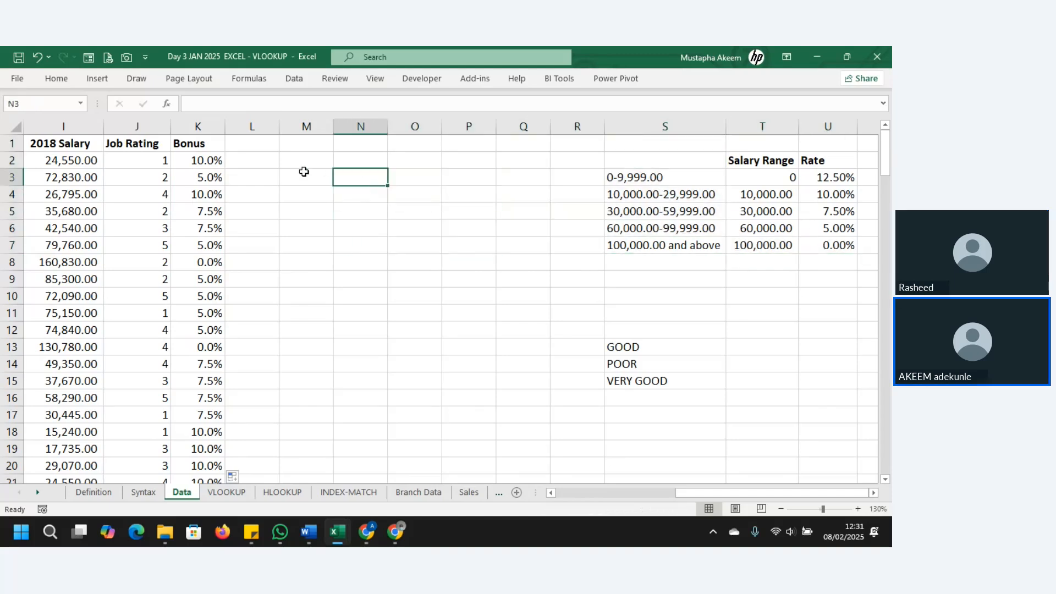
click(252, 159)
text(=)
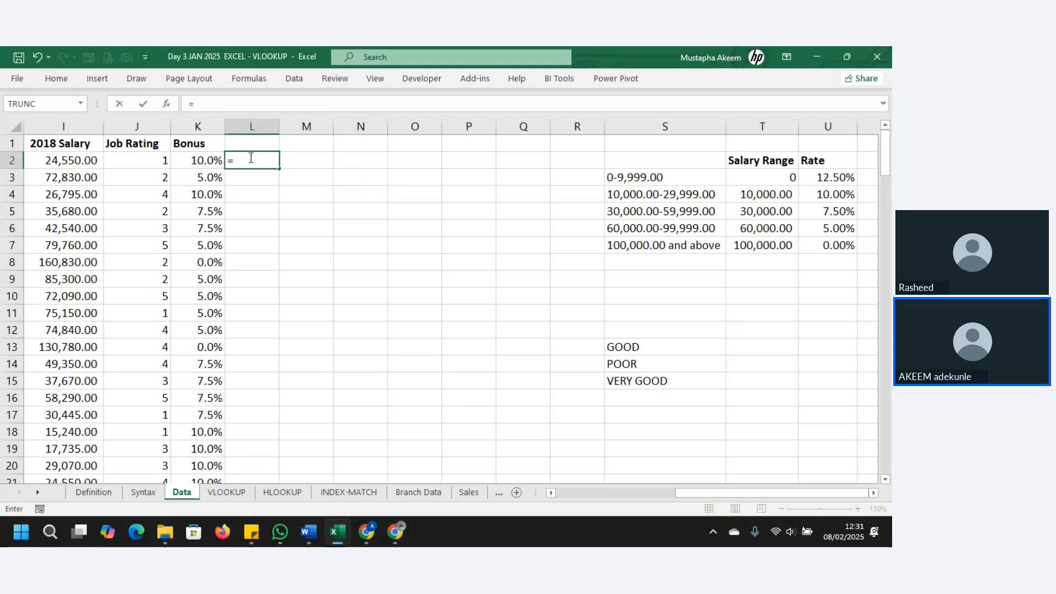
text(XLOO)
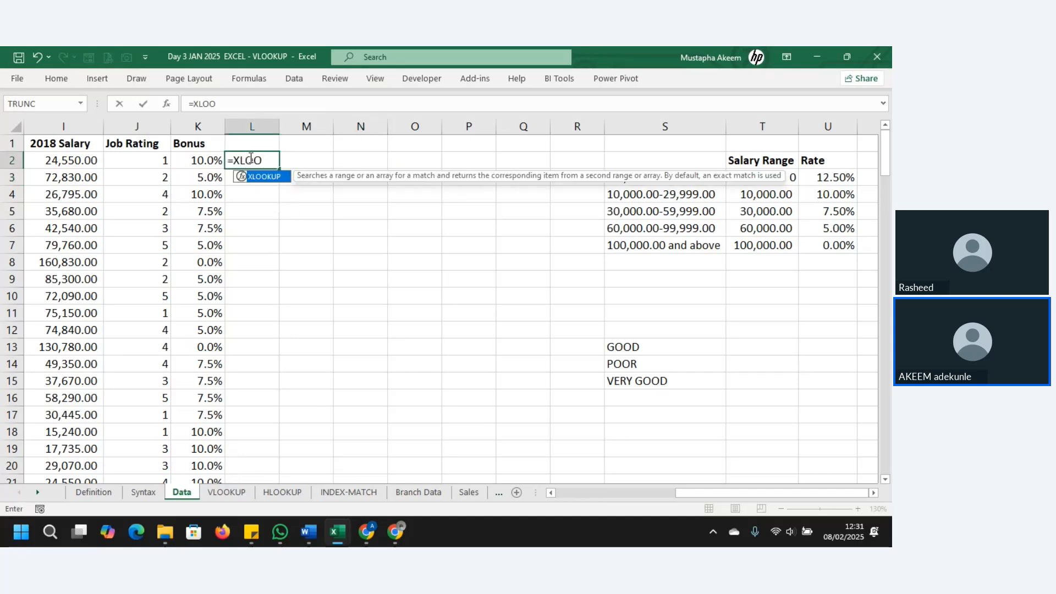
key(Tab)
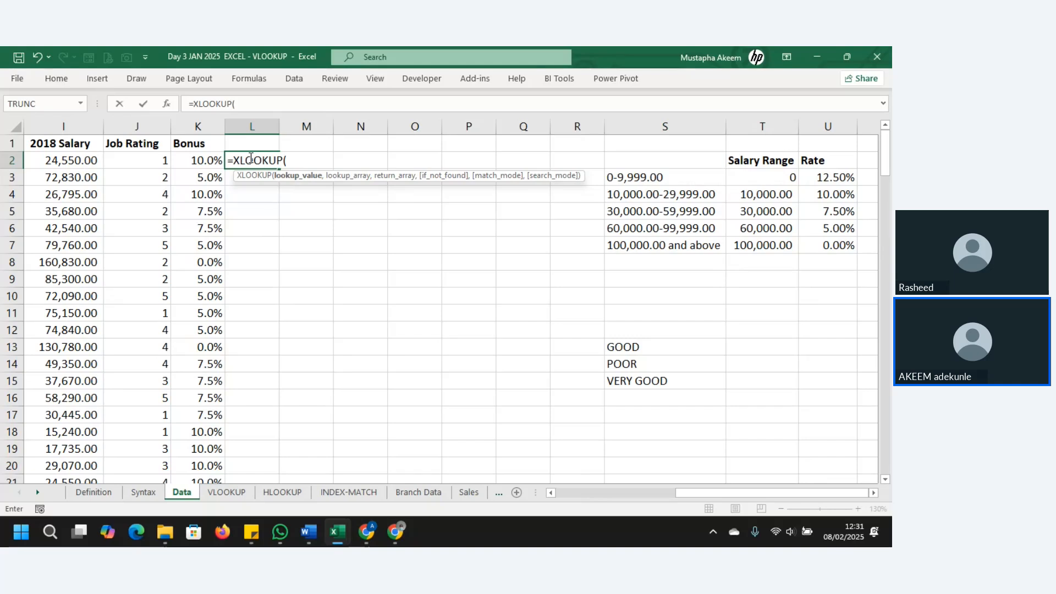
click(79, 161)
text(,)
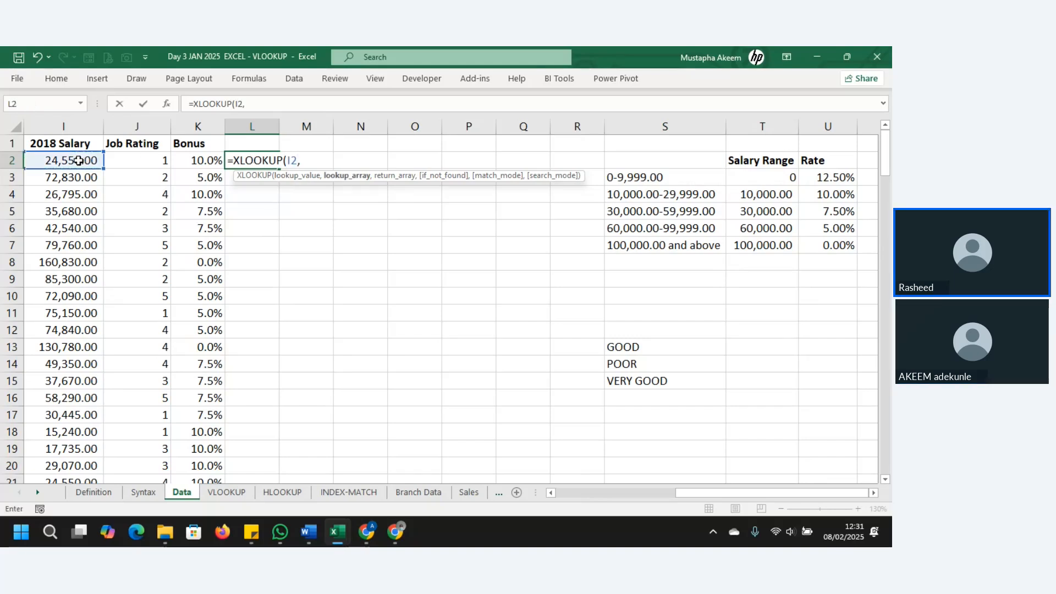
drag(741, 160, 815, 243)
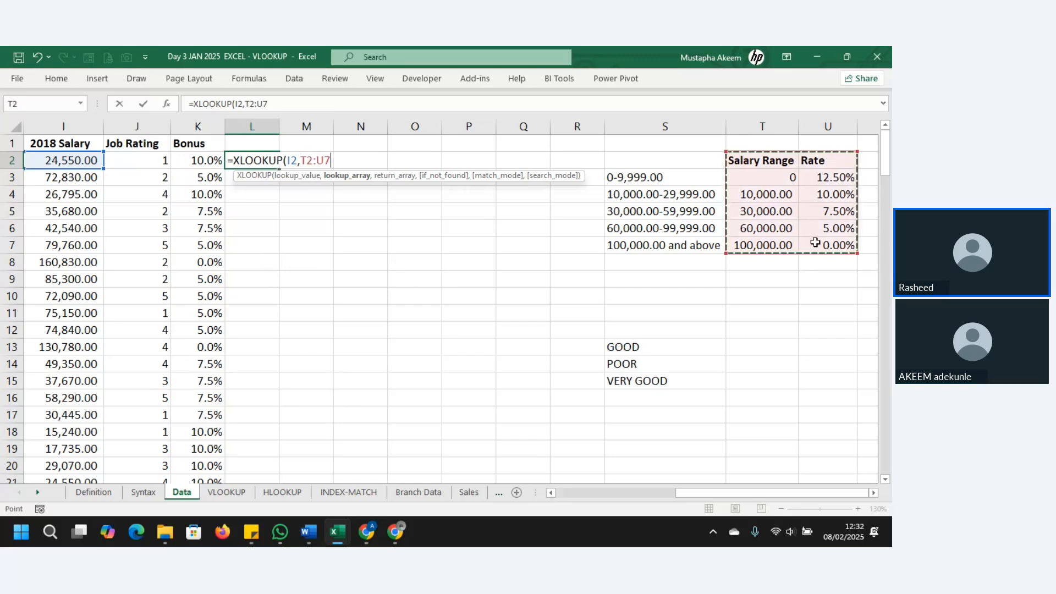
key(F4)
text(,)
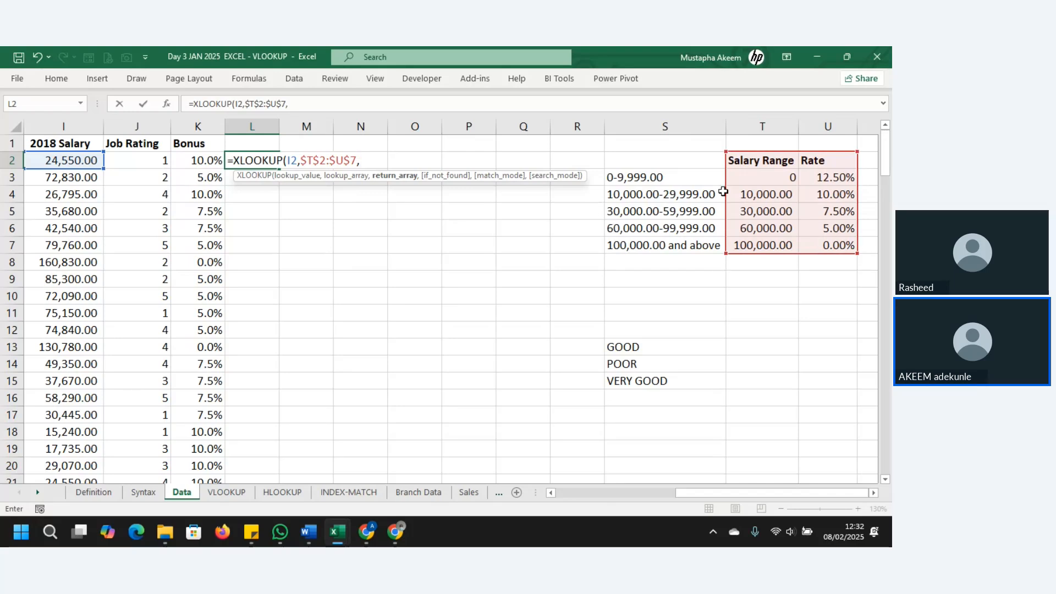
key(BackSpace)
key(BackSpace)
key(BackSpace)
key(BackSpace)
key(BackSpace)
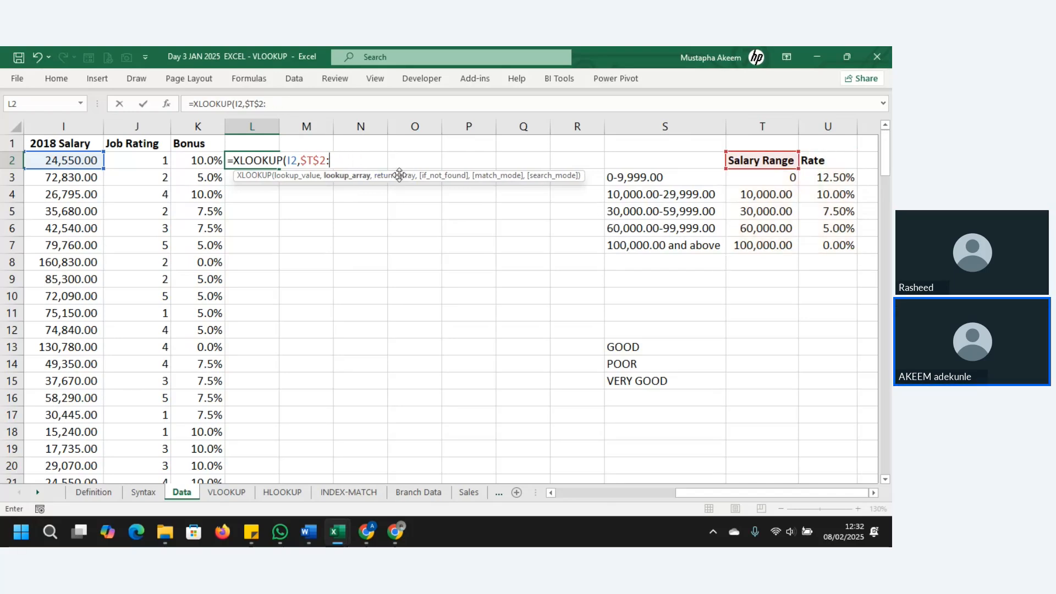
key(BackSpace)
key(BackSpace)
key(BackSpace)
key(BackSpace)
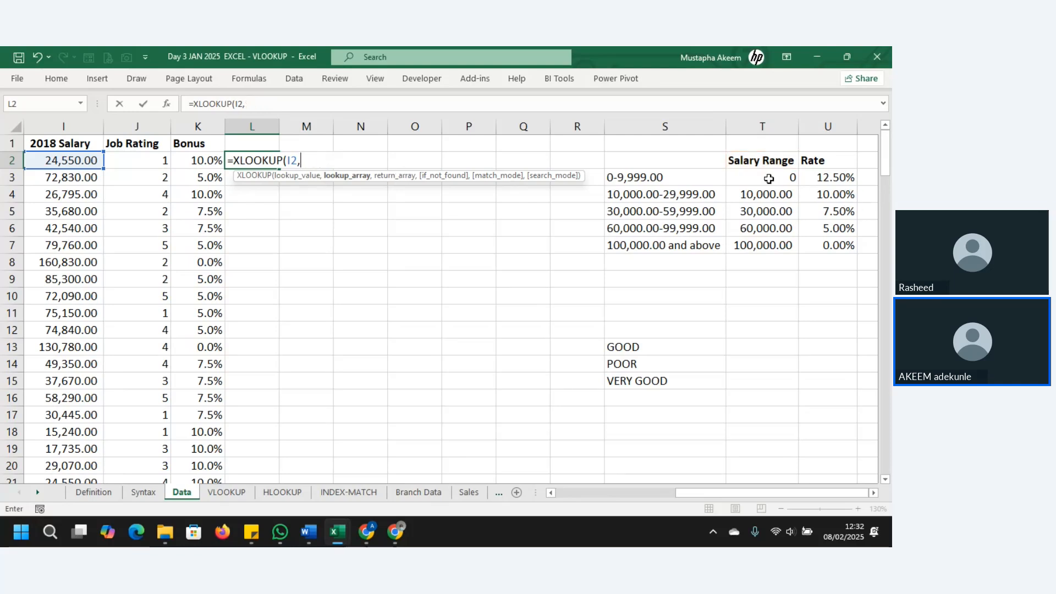
Set the XLOOKUP's lookup array to the absolute range $T$3:$T$7 and its return array to the absolute range $U$3:$U$7.
drag(769, 179, 775, 245)
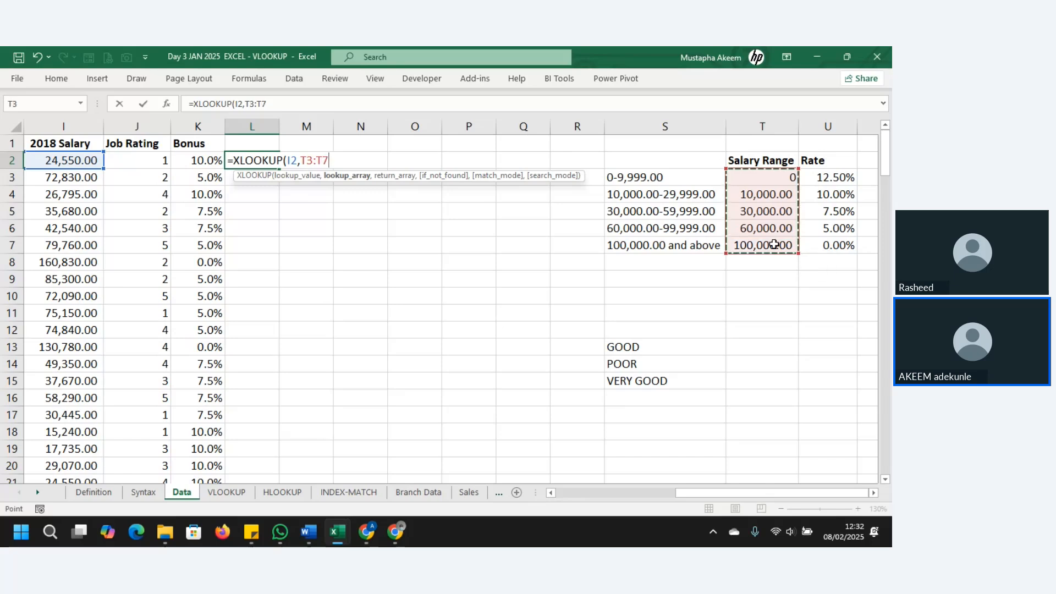
drag(768, 163, 770, 238)
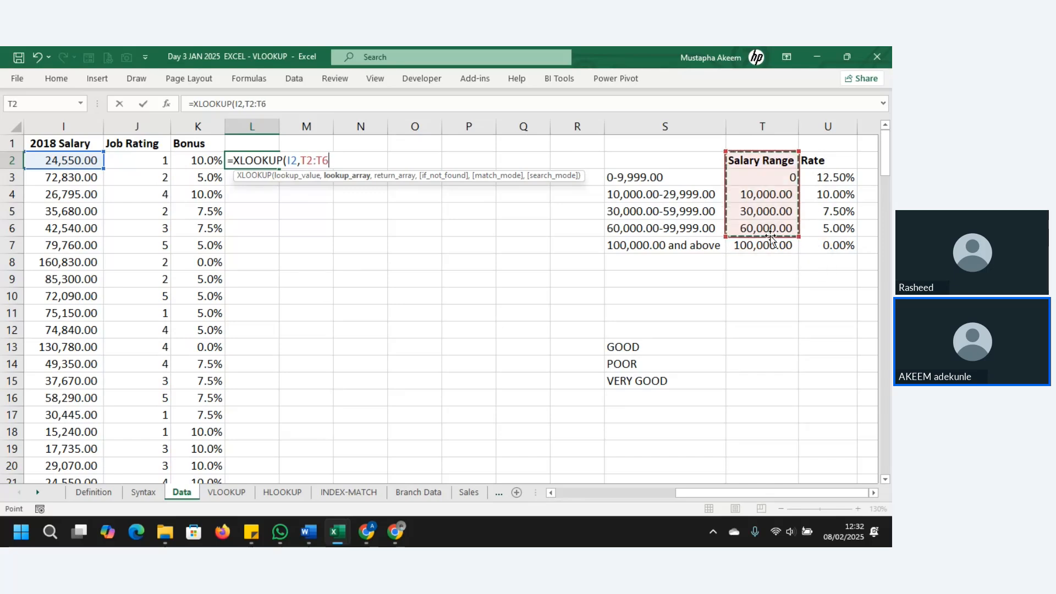
drag(767, 178, 773, 245)
text(,)
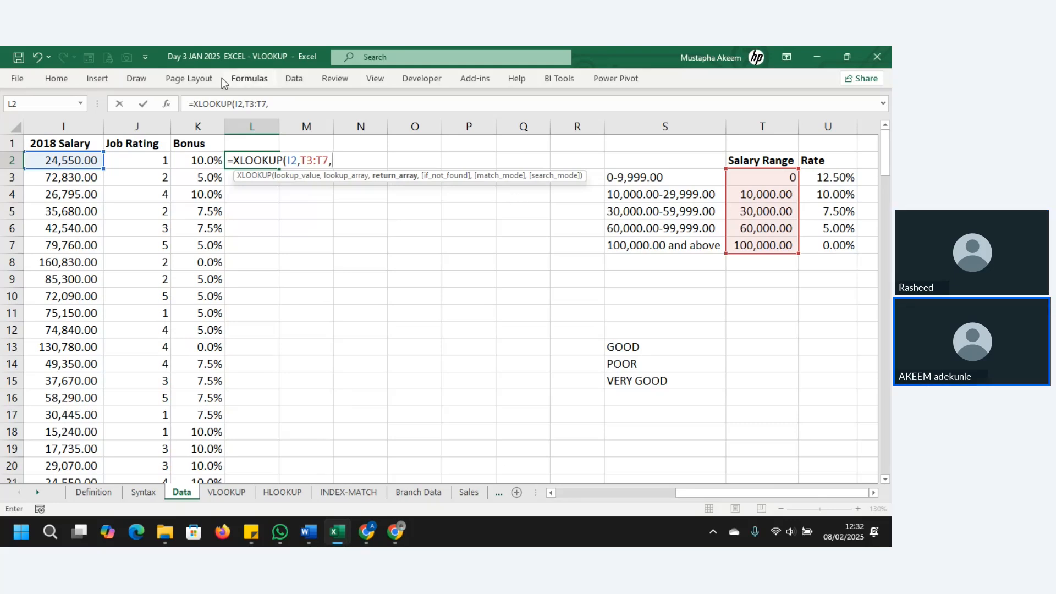
drag(265, 103, 242, 103)
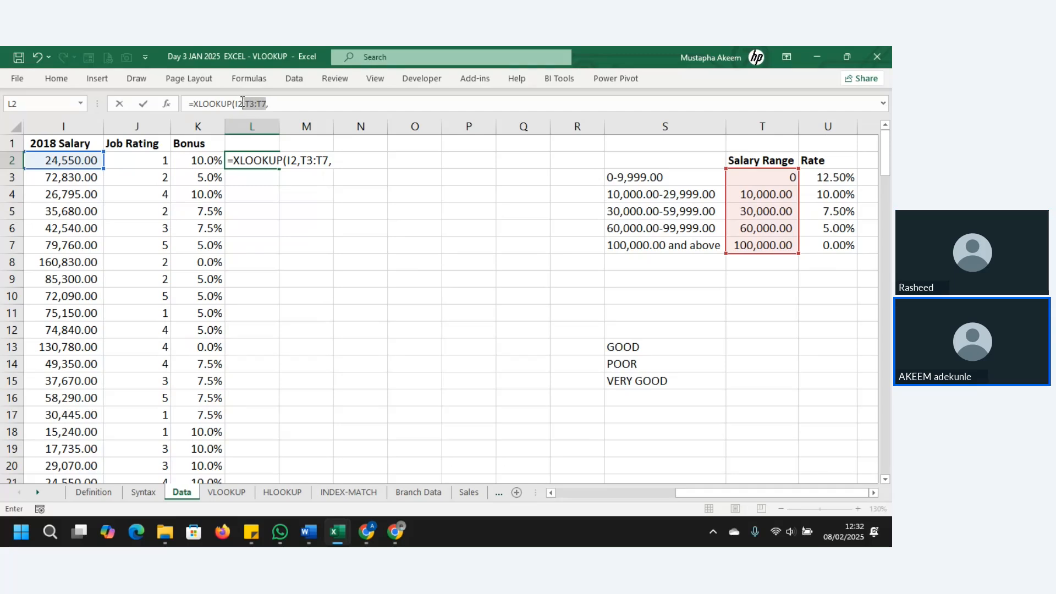
key(F4)
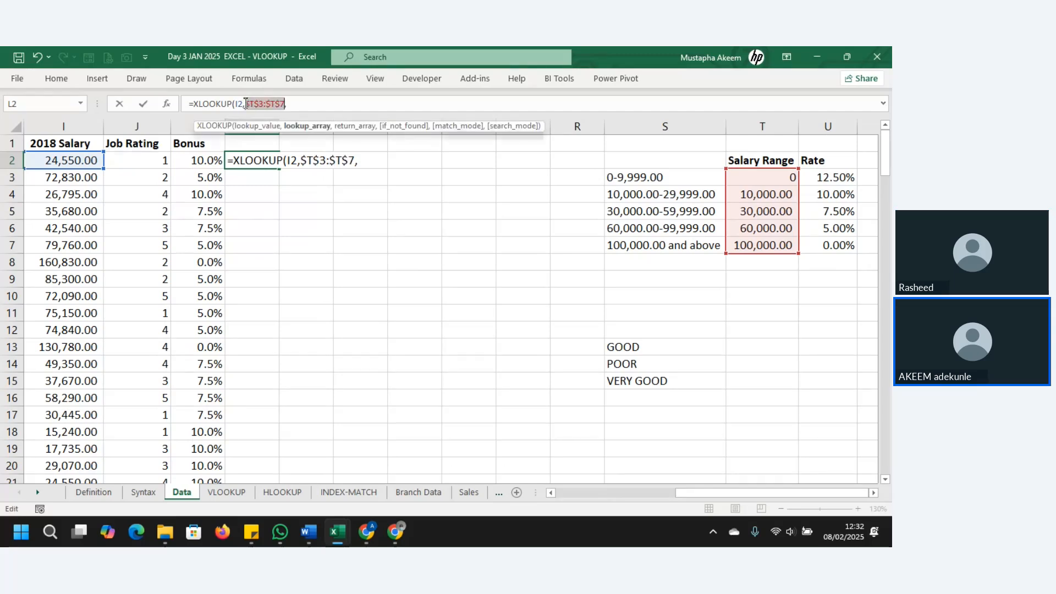
click(302, 101)
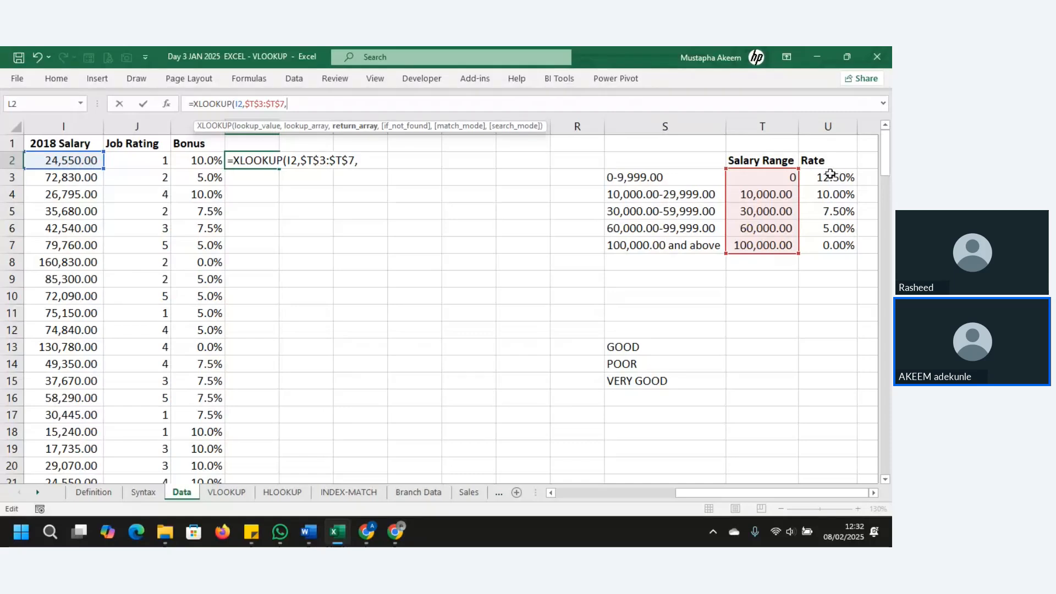
drag(842, 177, 837, 243)
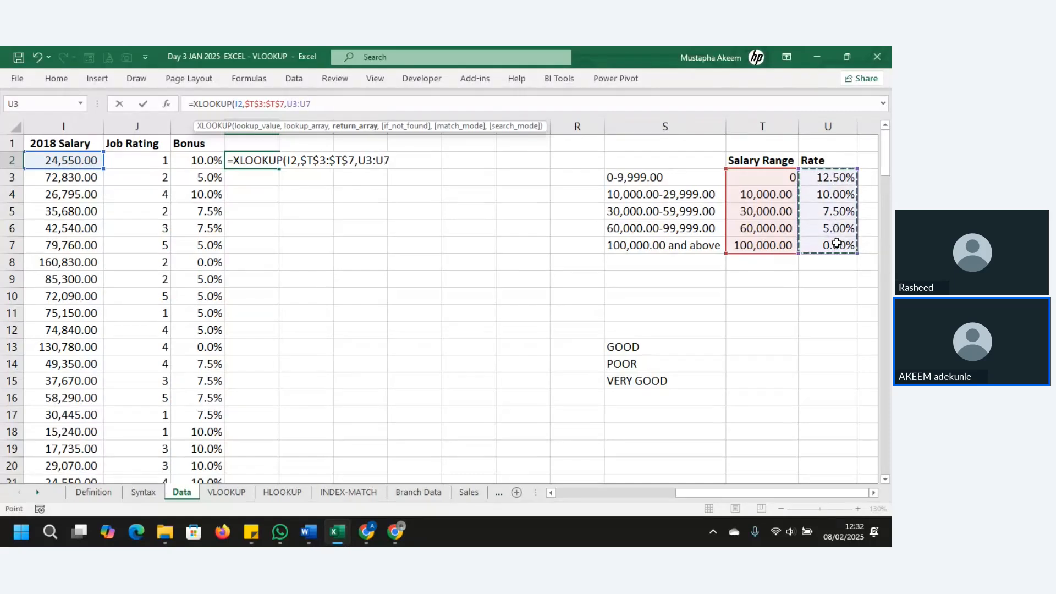
key(F4)
text(,)
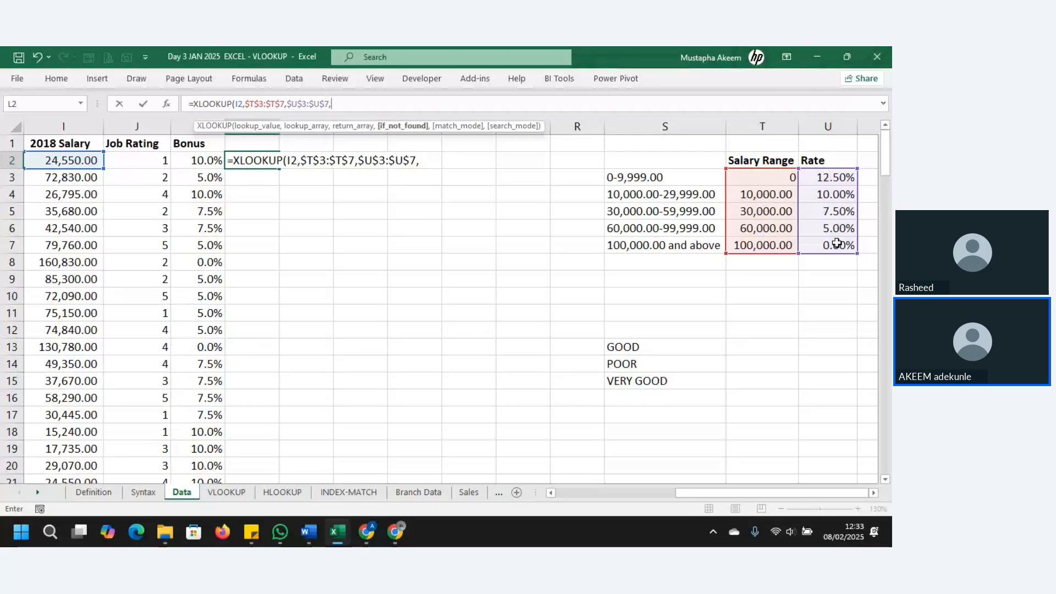
Leave if_not_found empty, set match mode -1 (exact match or next smaller item), and fill the completed XLOOKUP down column L.
text(.)
text(,)
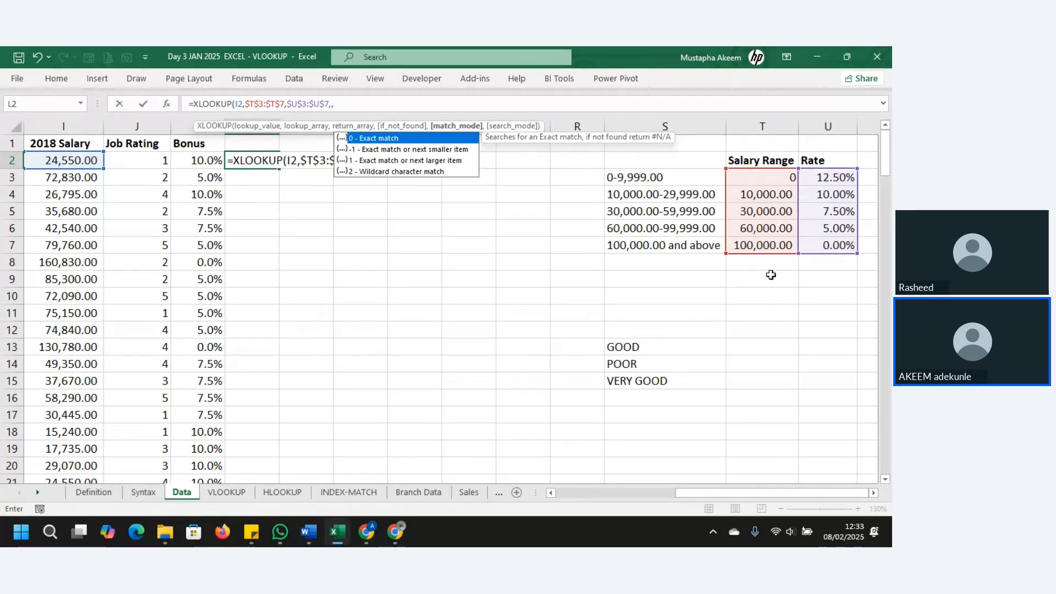
key(BackSpace)
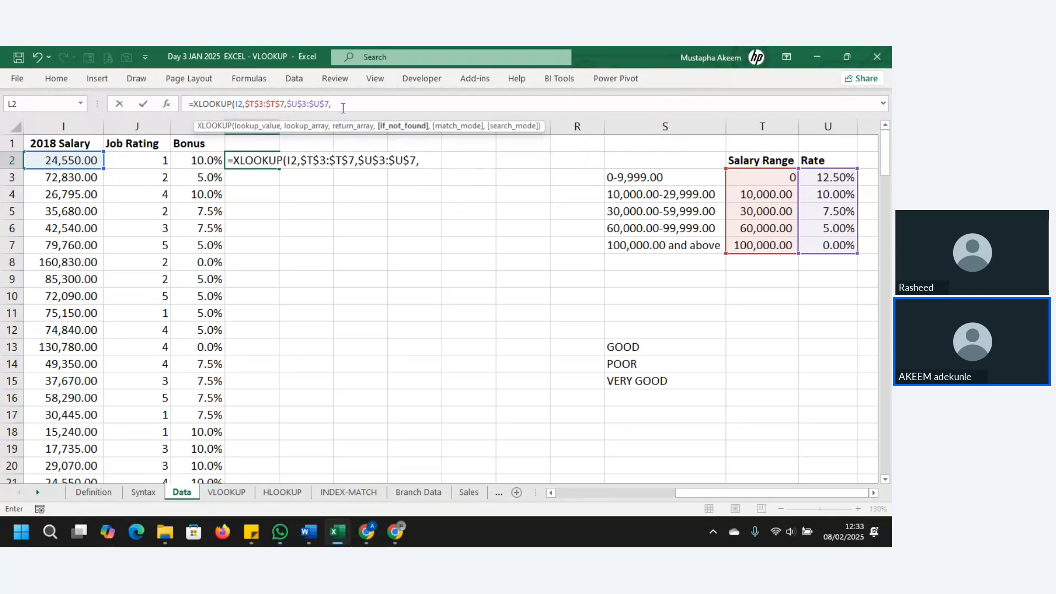
text(,)
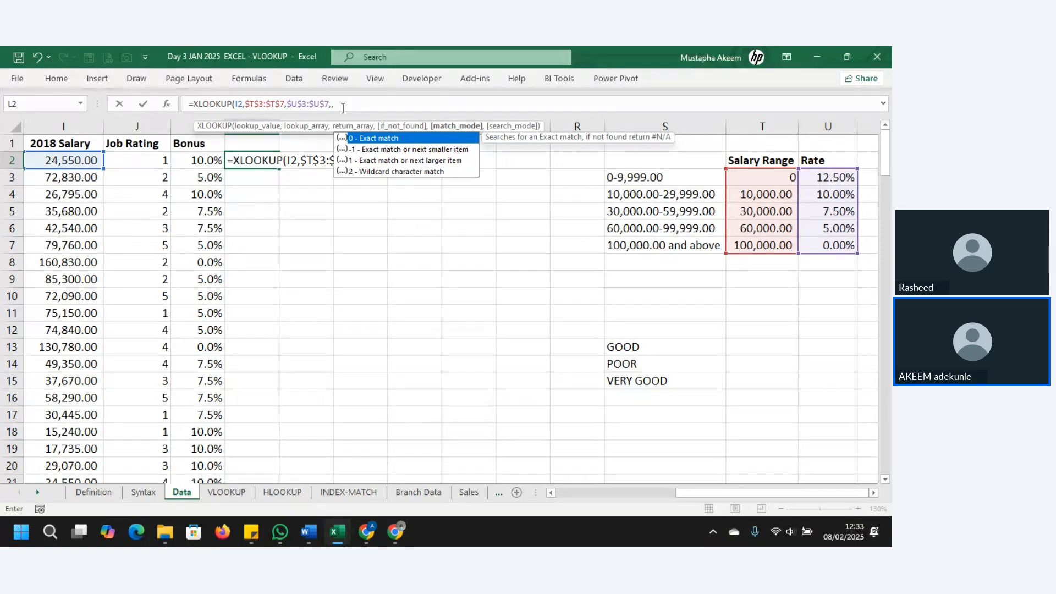
text(,)
key(BackSpace)
click(370, 151)
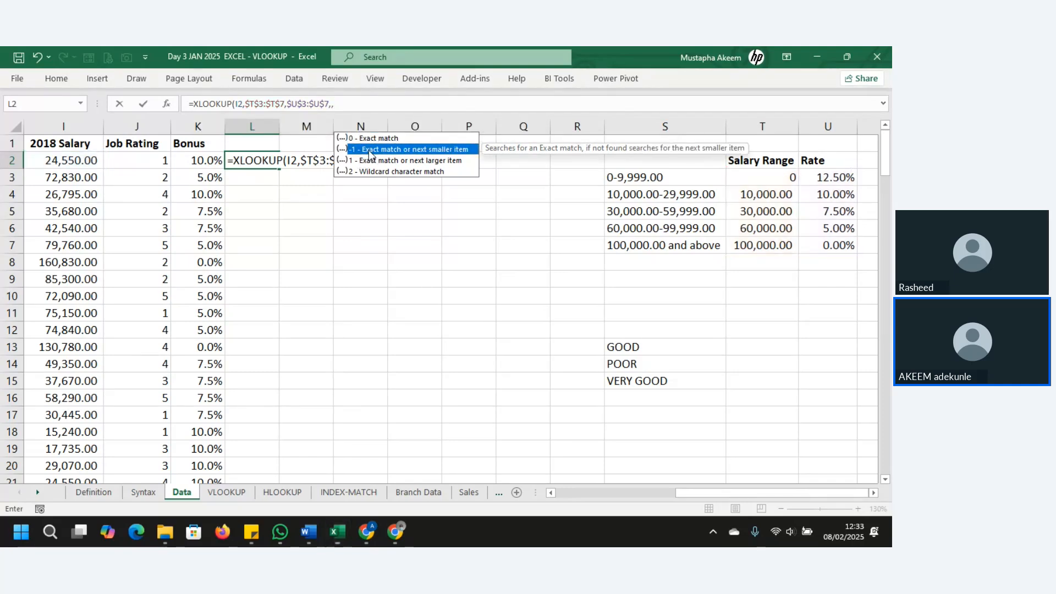
double_click(370, 151)
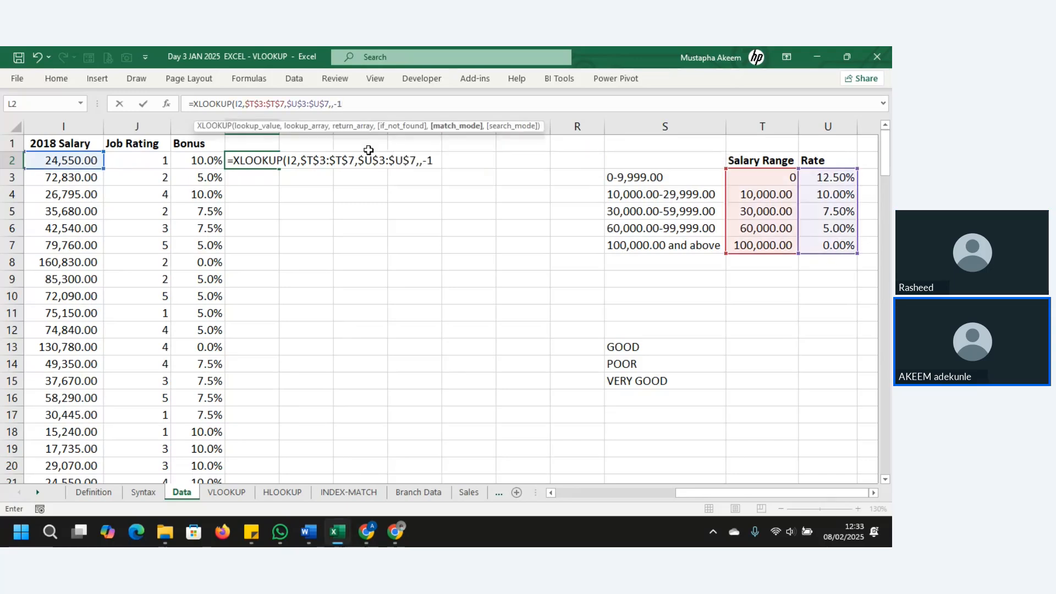
key(Return)
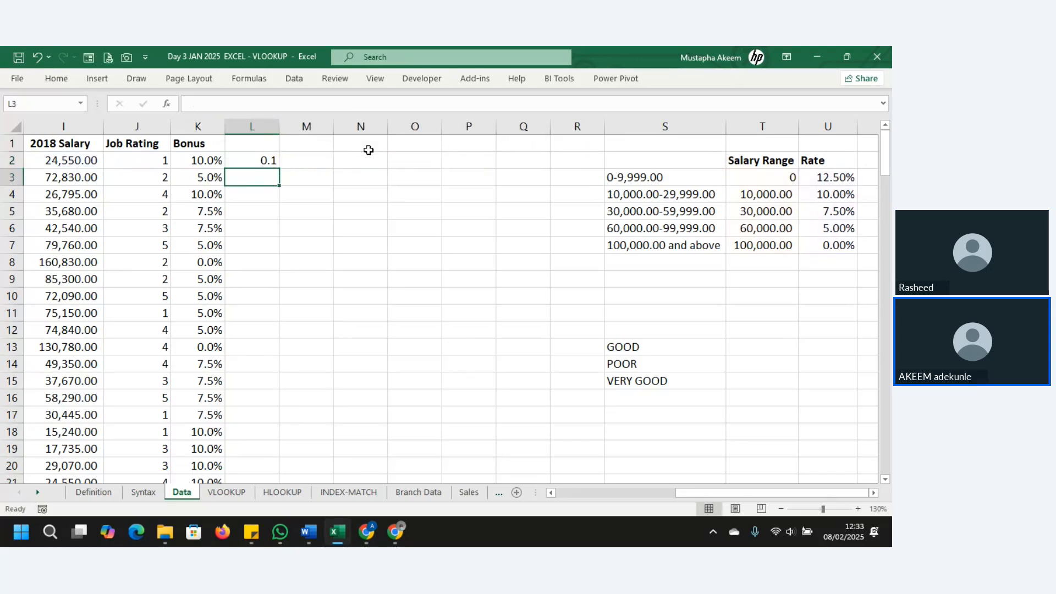
click(265, 160)
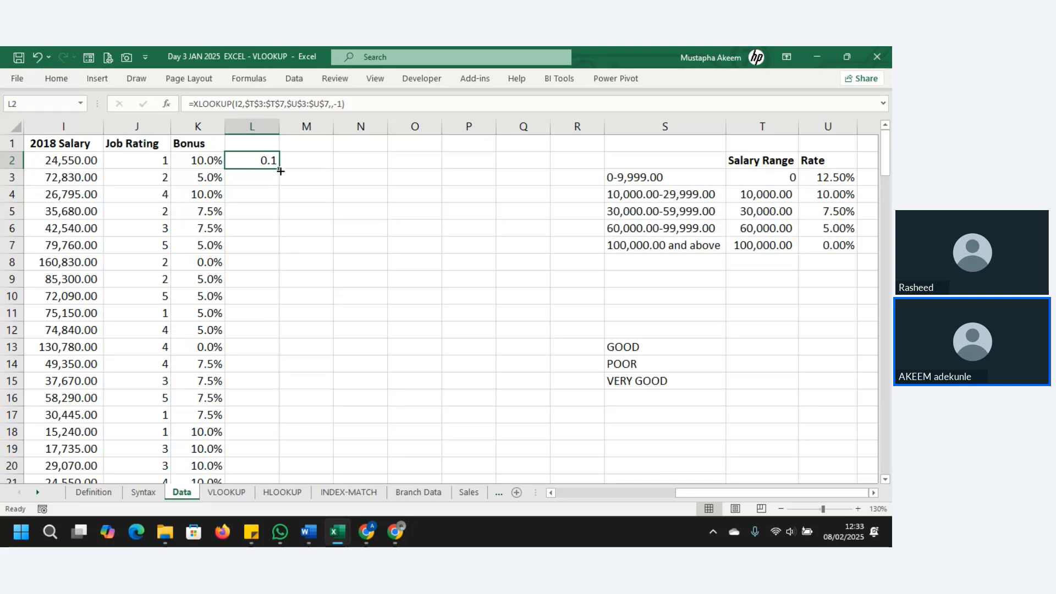
double_click(280, 171)
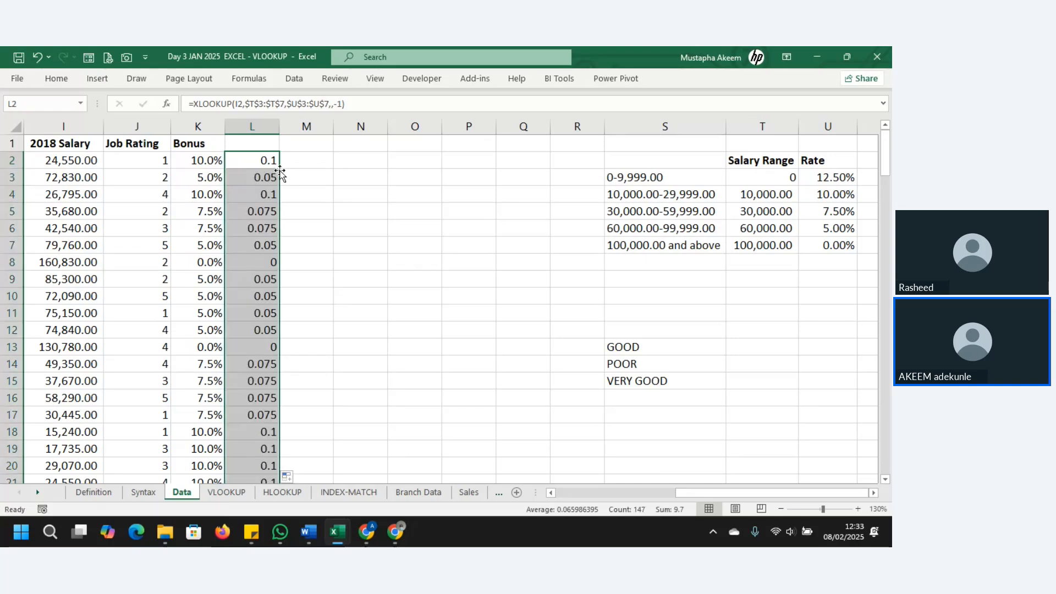
Change the match mode of the XLOOKUP in L2 to 1, exact match or next larger item.
click(768, 190)
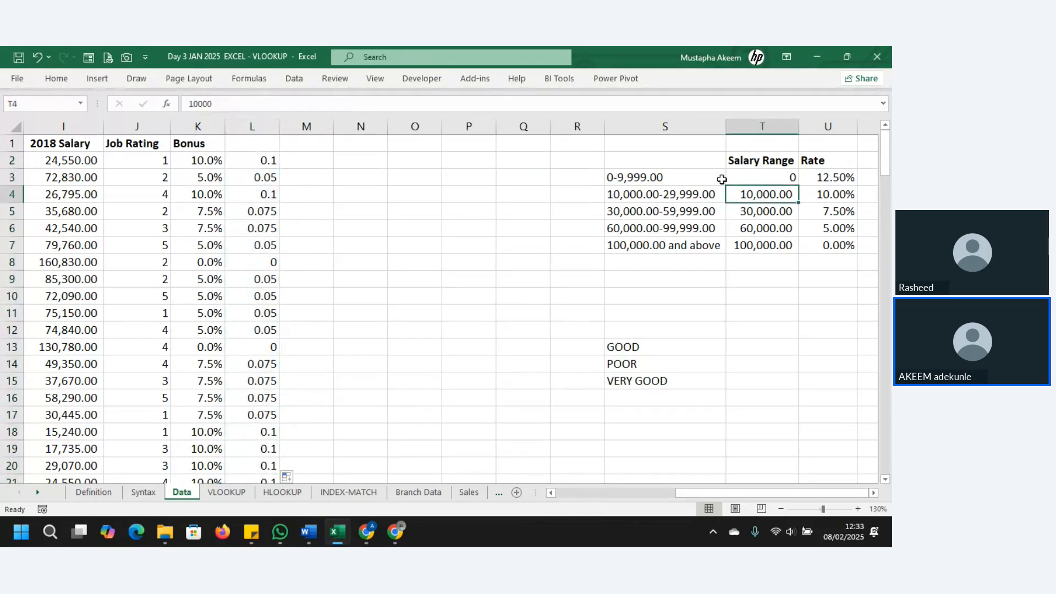
click(196, 123)
click(246, 160)
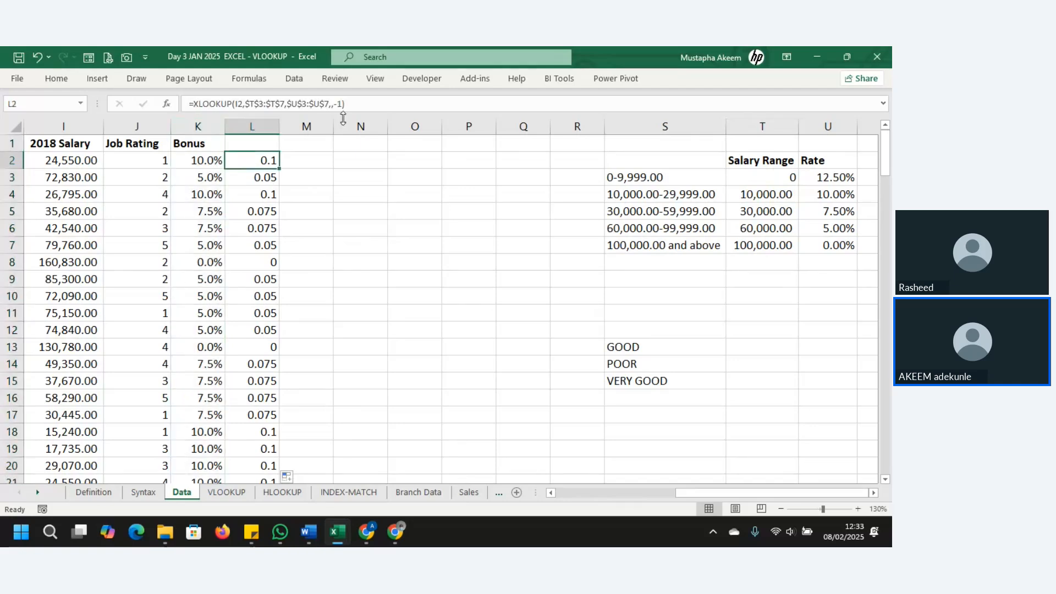
click(341, 103)
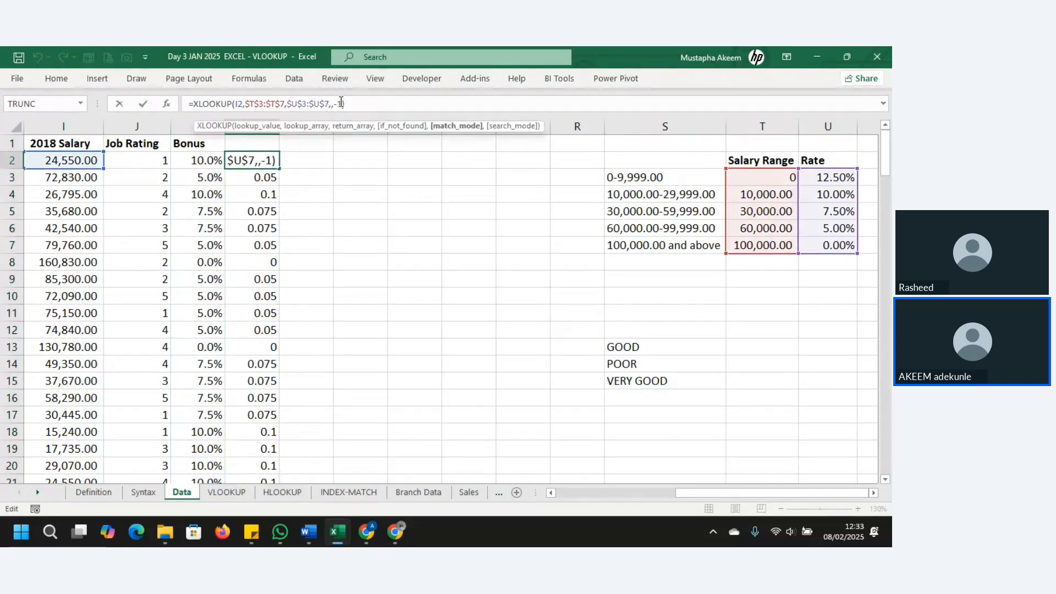
key(BackSpace)
key(BackSpace)
text(1)
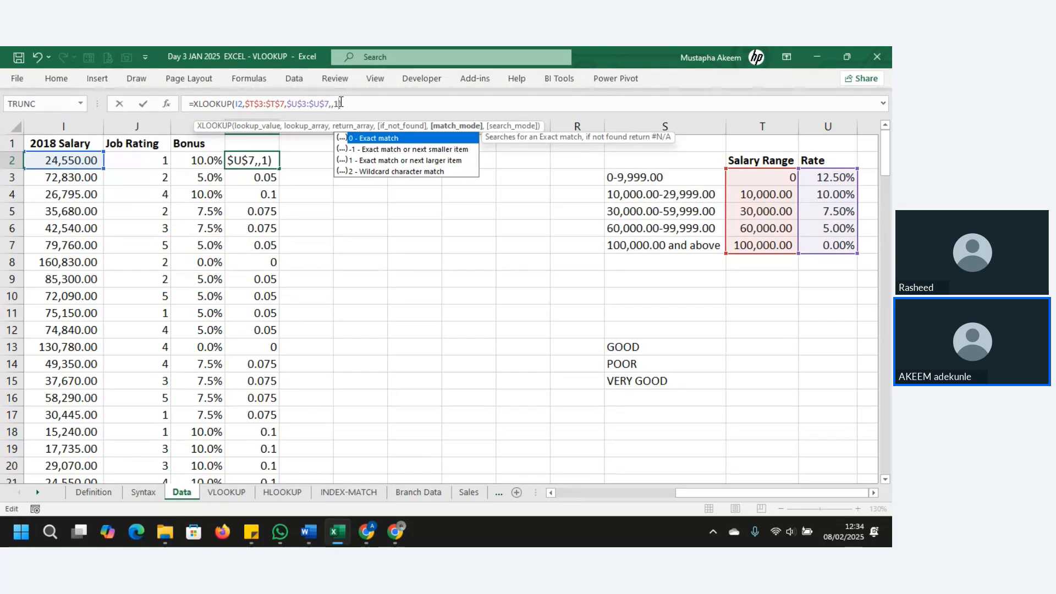
click(399, 161)
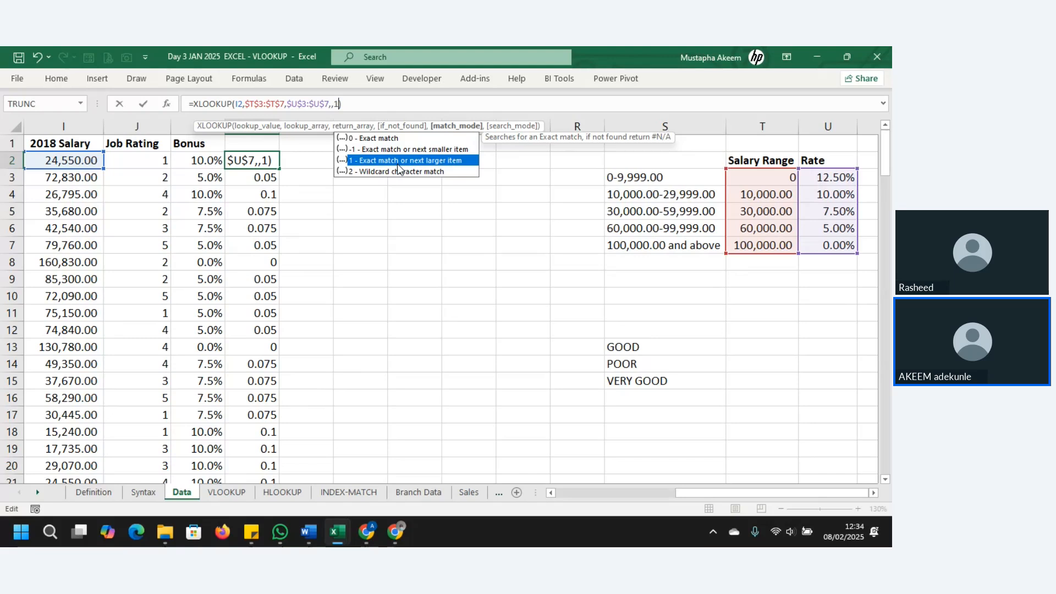
key(Return)
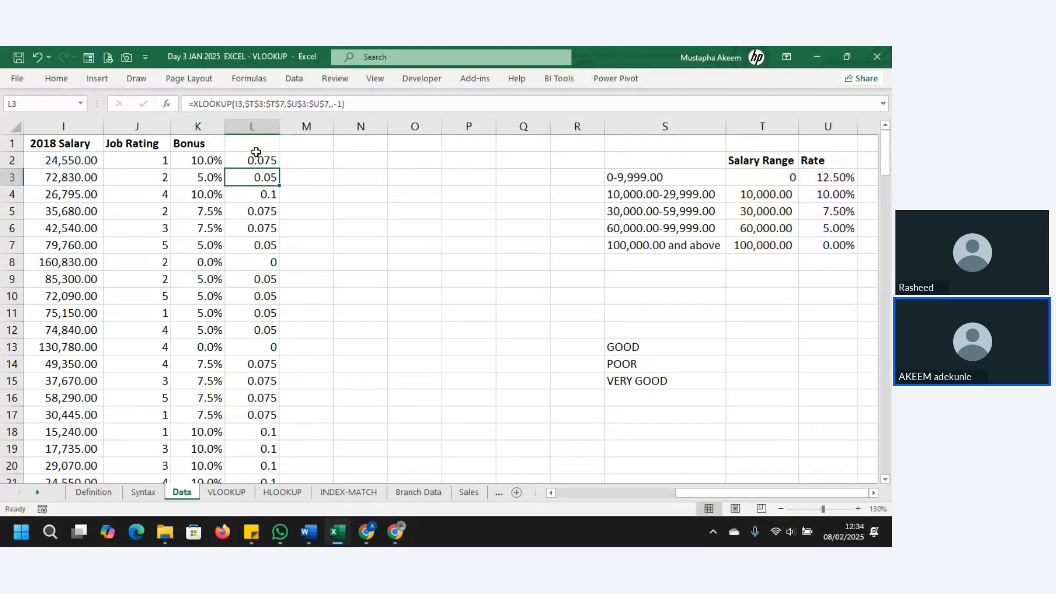
Compare the L2 rate and the I2 salary with the 10,000.00 row of the rate table.
click(264, 160)
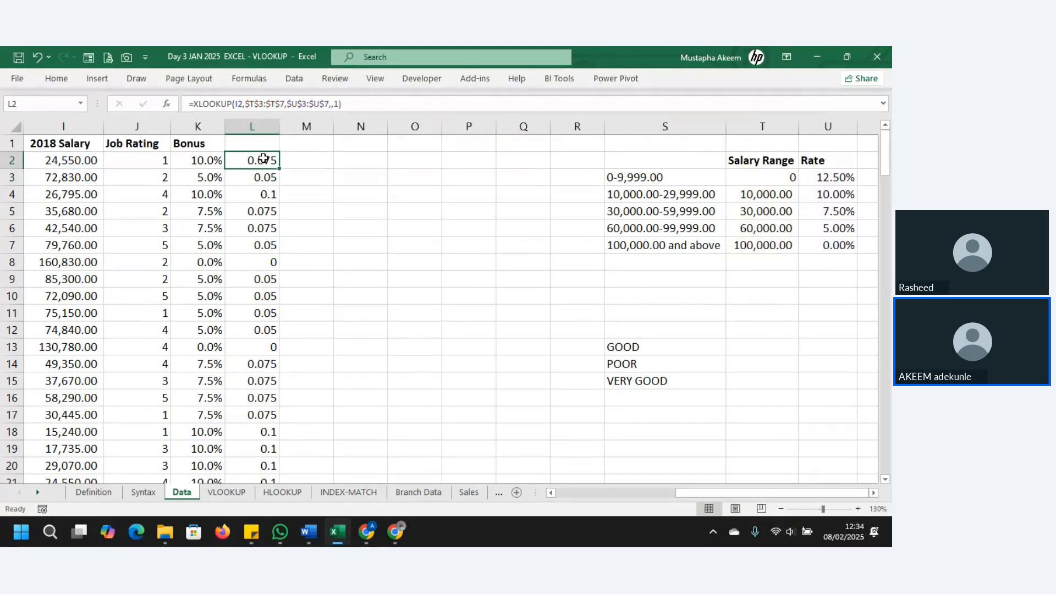
click(775, 196)
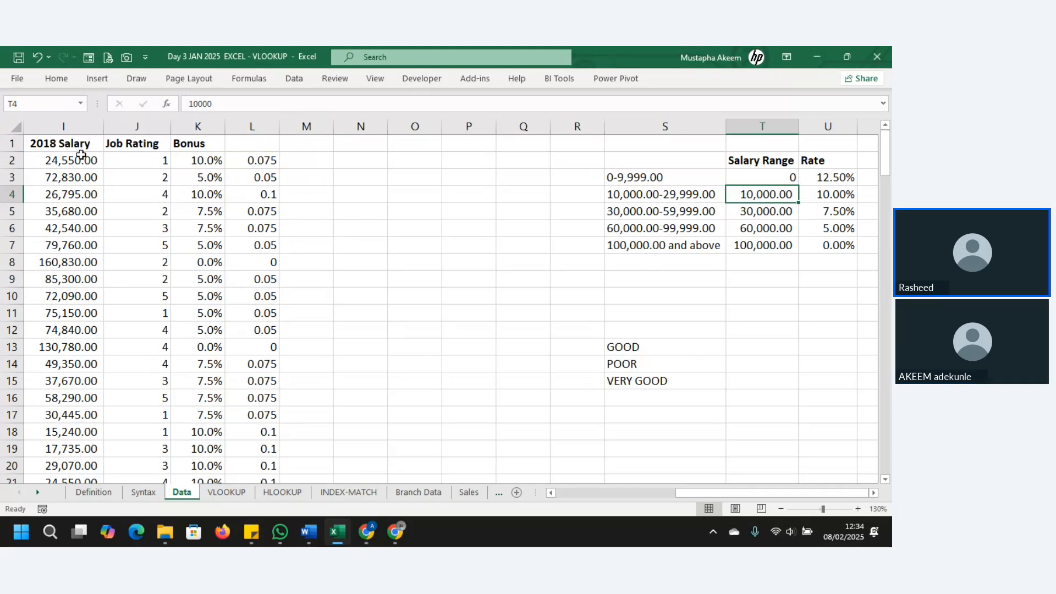
click(77, 158)
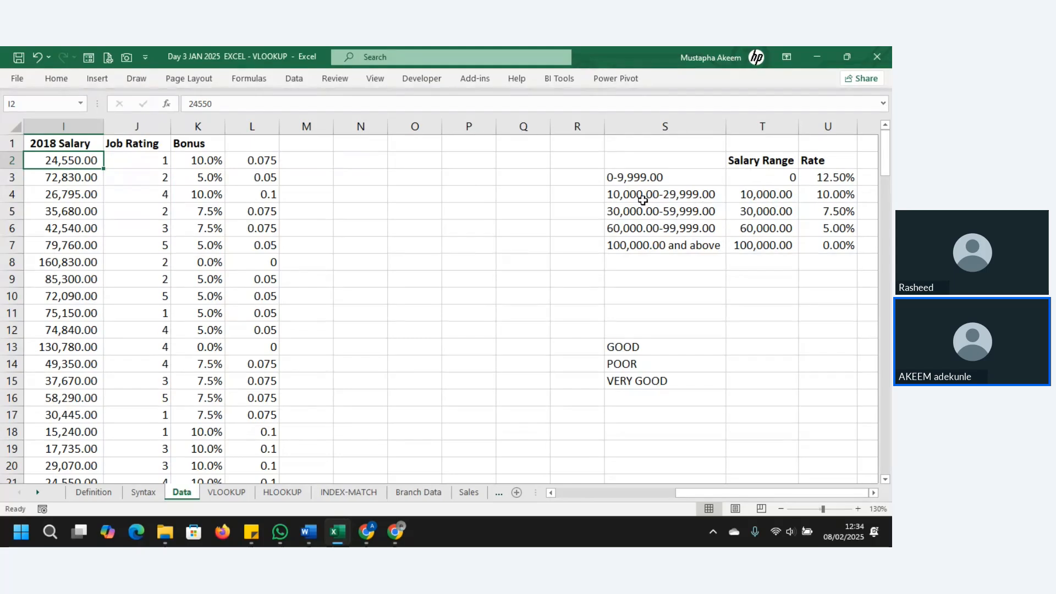
click(588, 181)
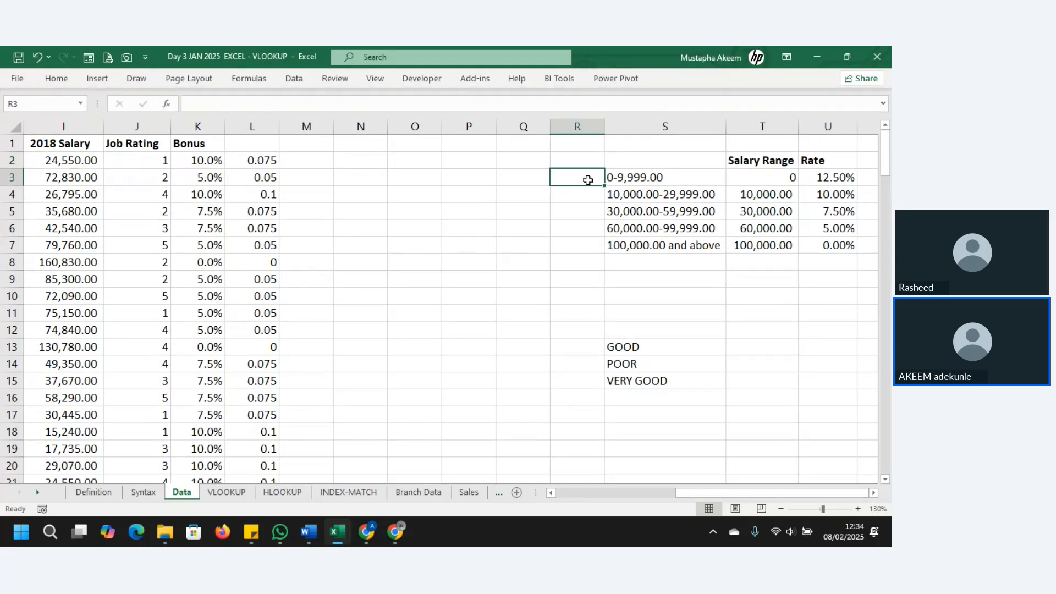
Enter the sample salary thresholds 1000000 in R3 and 60000 in R4, beside the salary bands.
text(10)
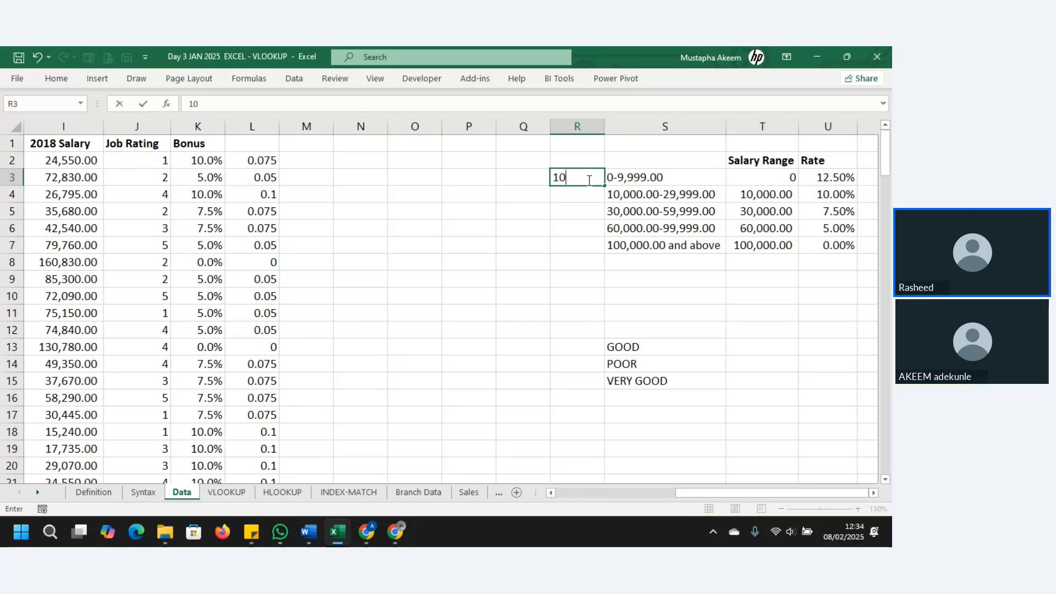
text(0000)
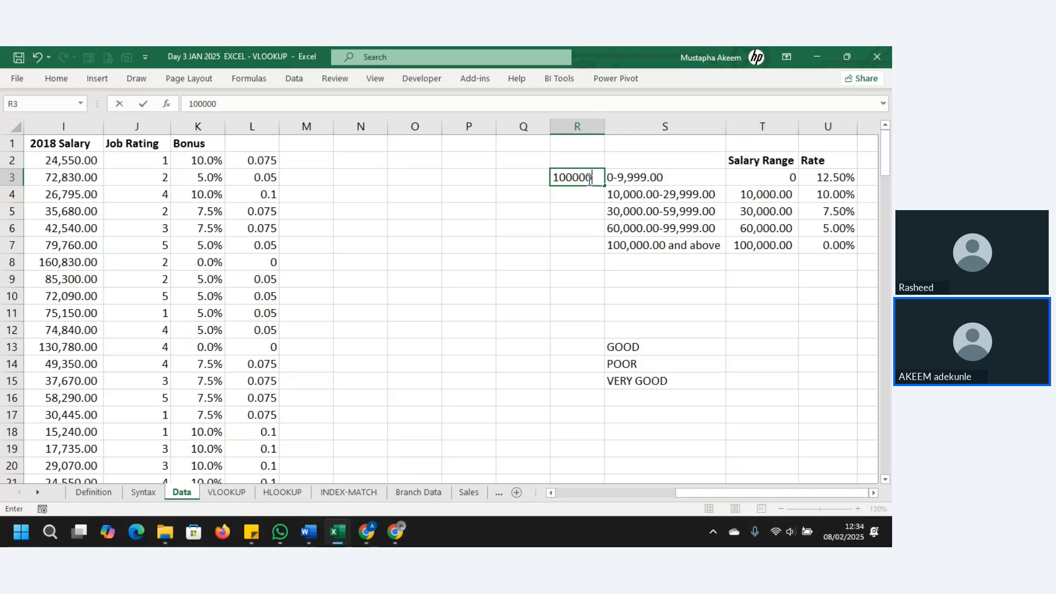
key(BackSpace)
key(BackSpace)
key(BackSpace)
text(0000)
key(Return)
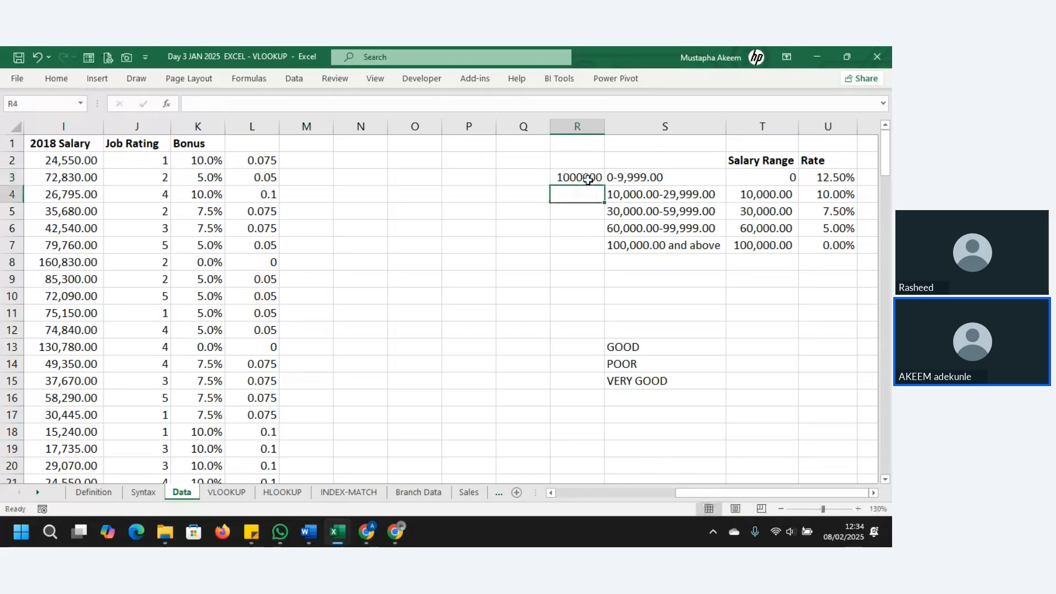
text(60000)
key(Return)
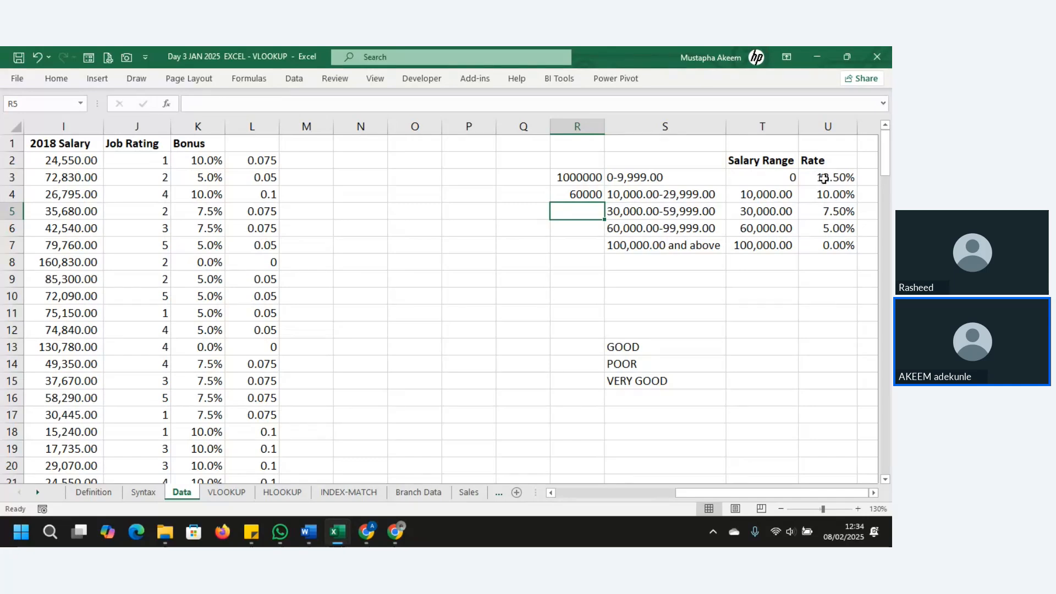
Compare the K2 VLOOKUP and L2 XLOOKUP results with the 10,000.00-29,999.00 and 30,000.00-59,999.00 bands of the rate table.
click(767, 173)
drag(768, 174, 819, 247)
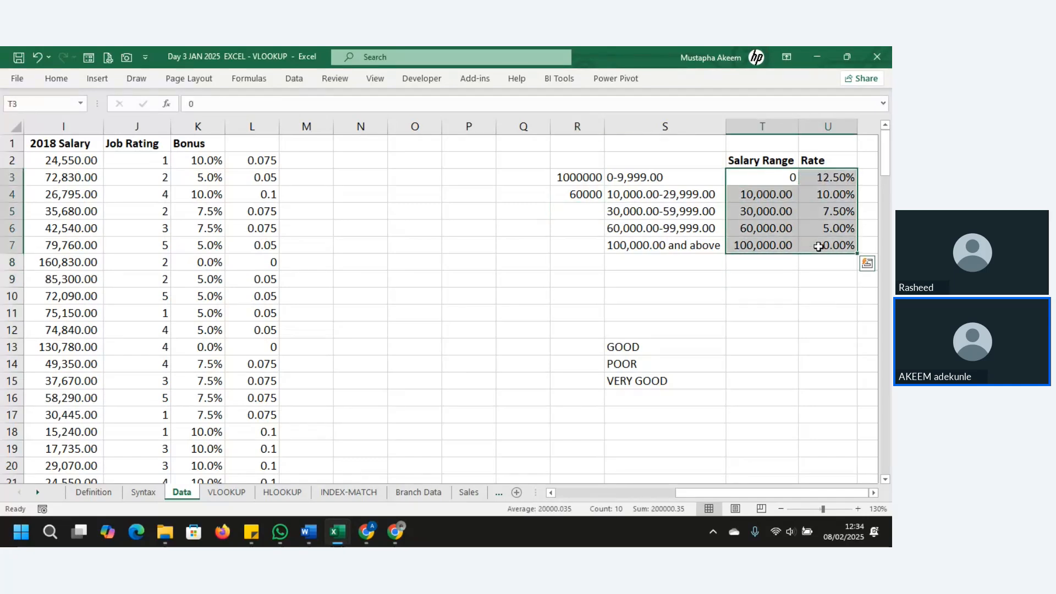
click(767, 194)
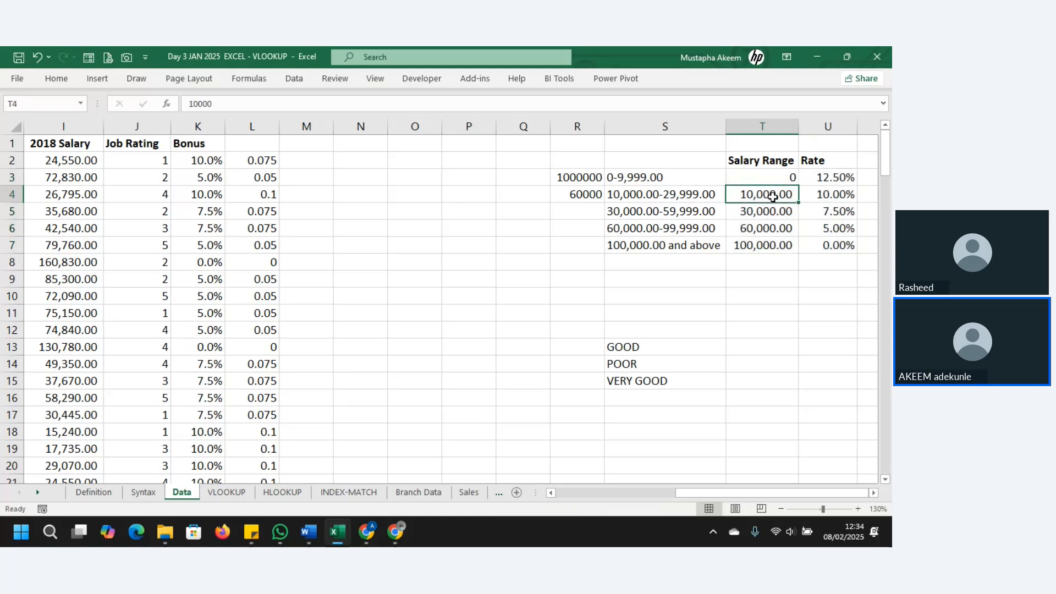
click(672, 195)
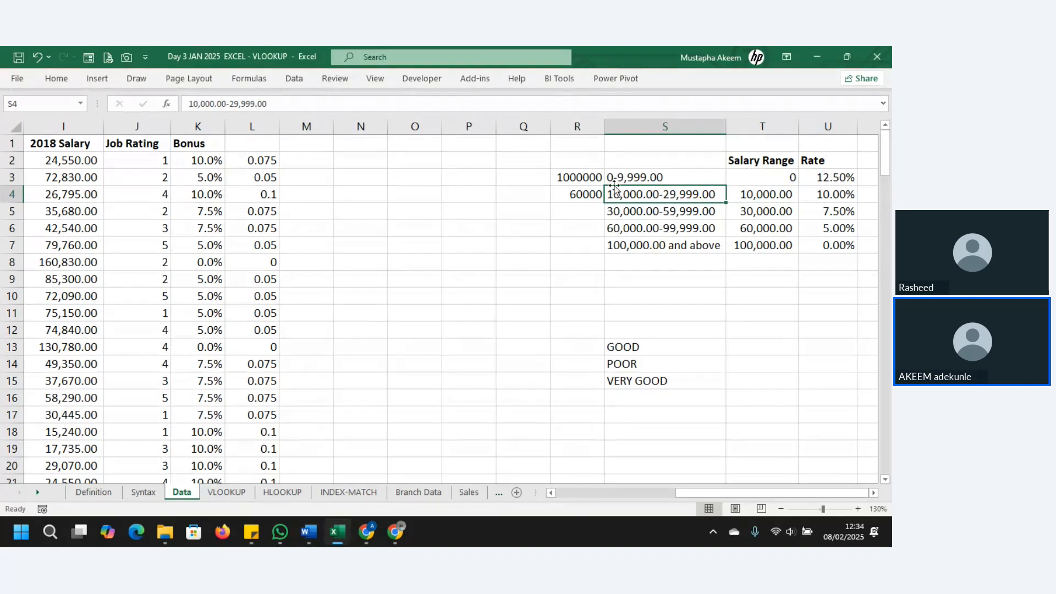
click(198, 161)
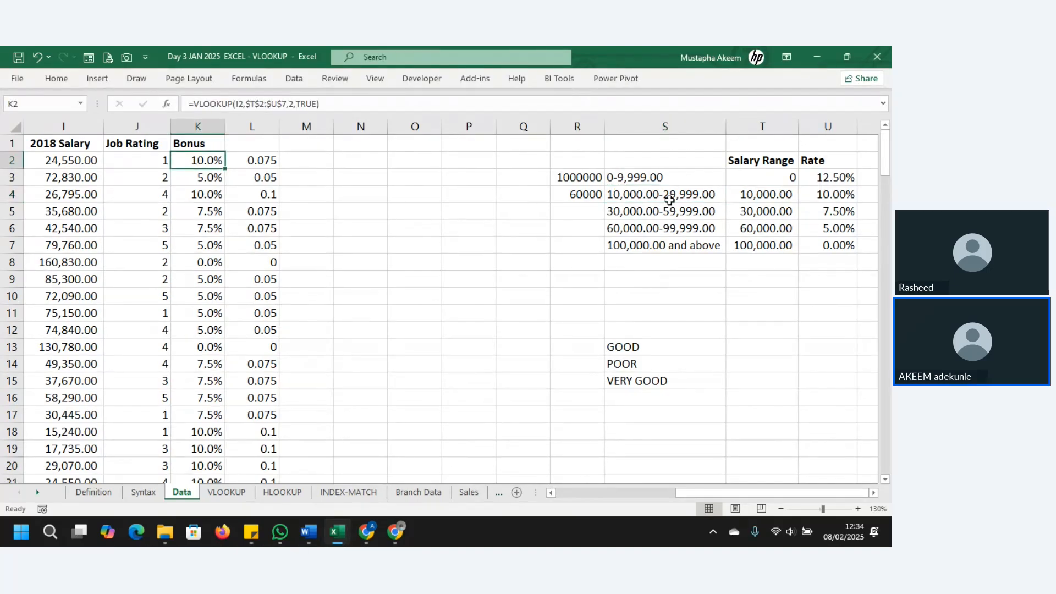
click(617, 200)
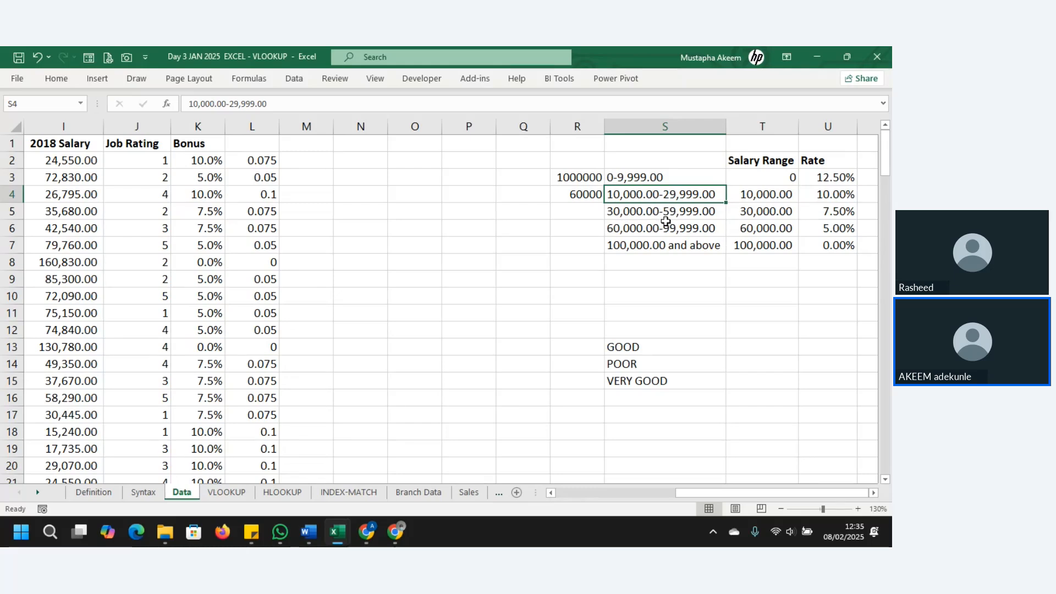
click(618, 212)
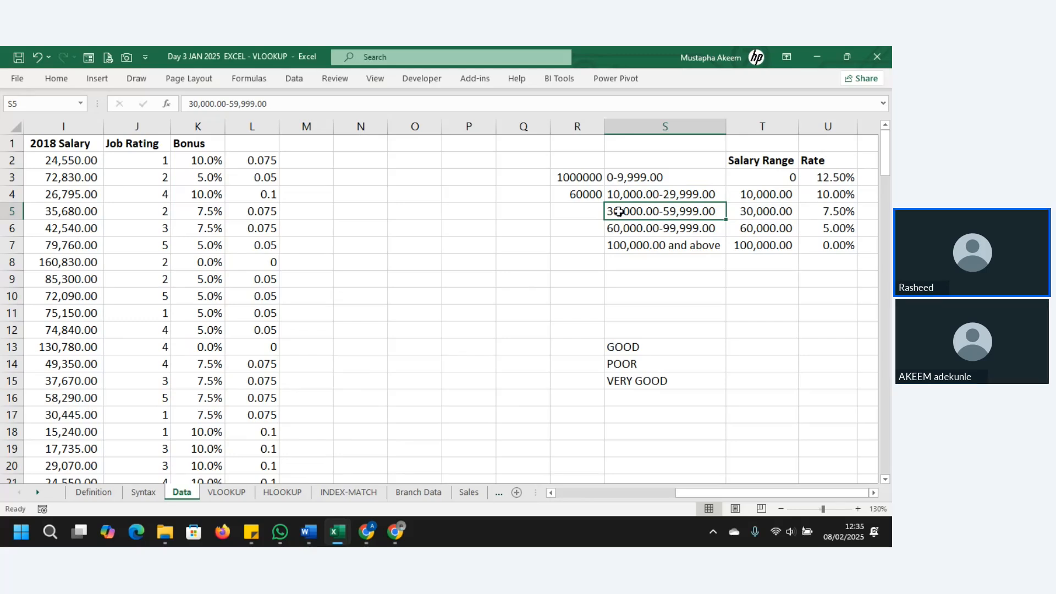
click(271, 165)
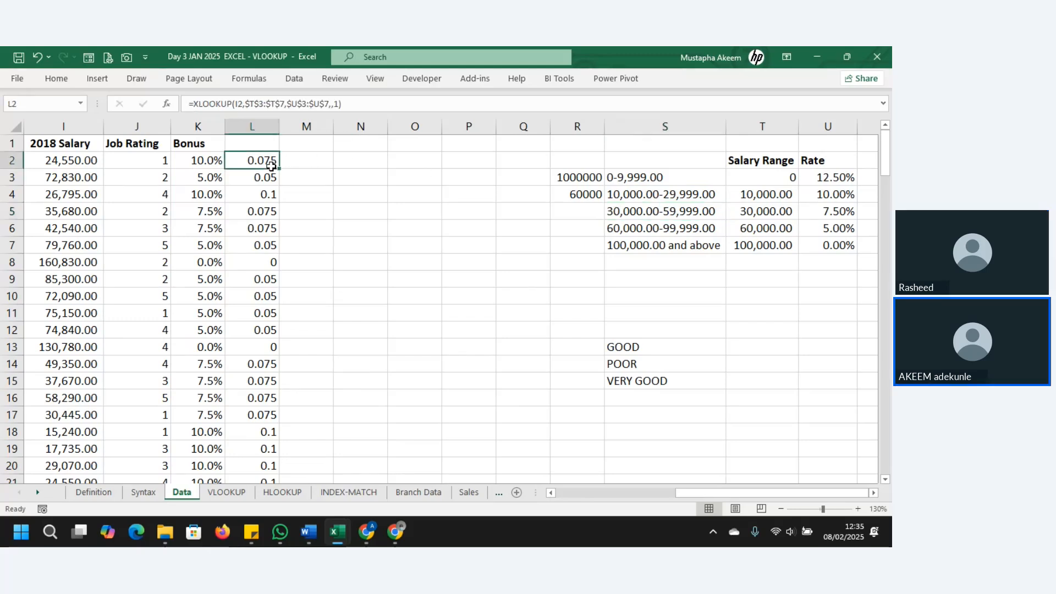
Inspect the lookup ranges and match mode of the L2 XLOOKUP against the 30,000.00 row, leaving the formula as it is.
click(345, 106)
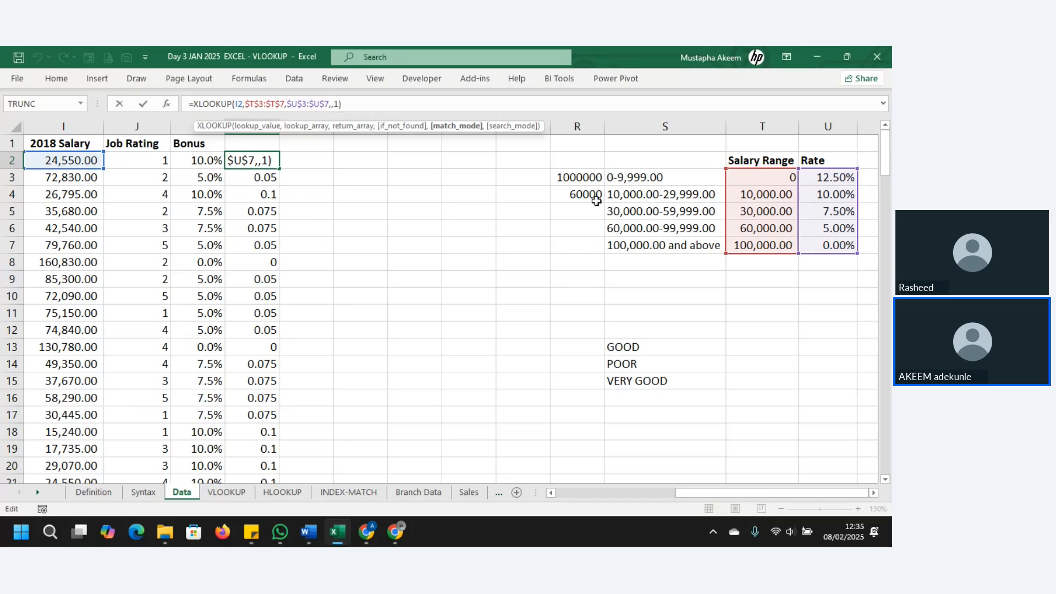
click(746, 201)
key(ctrl+z)
key(Return)
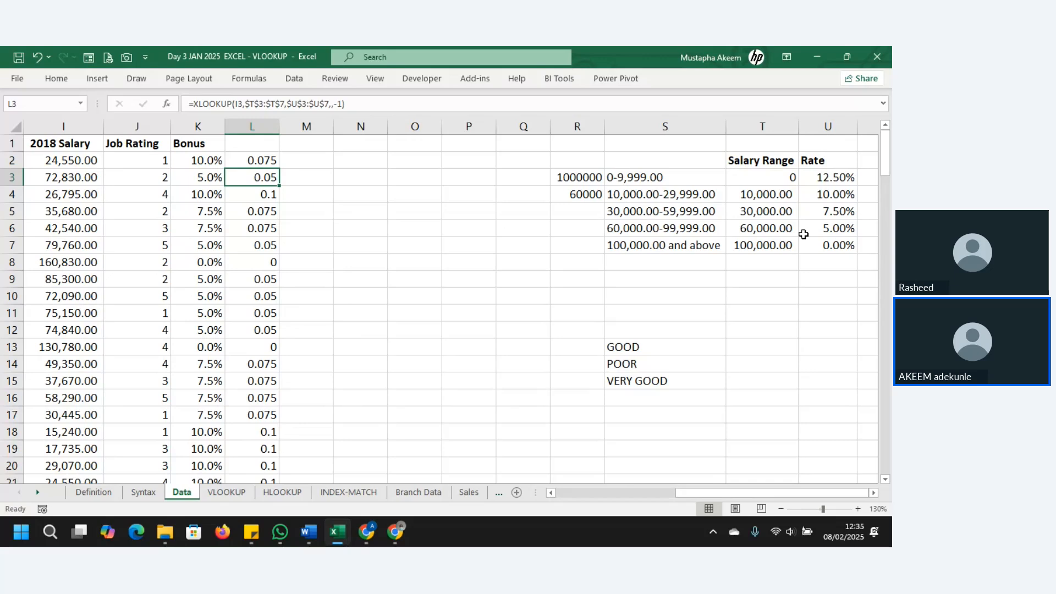
click(774, 213)
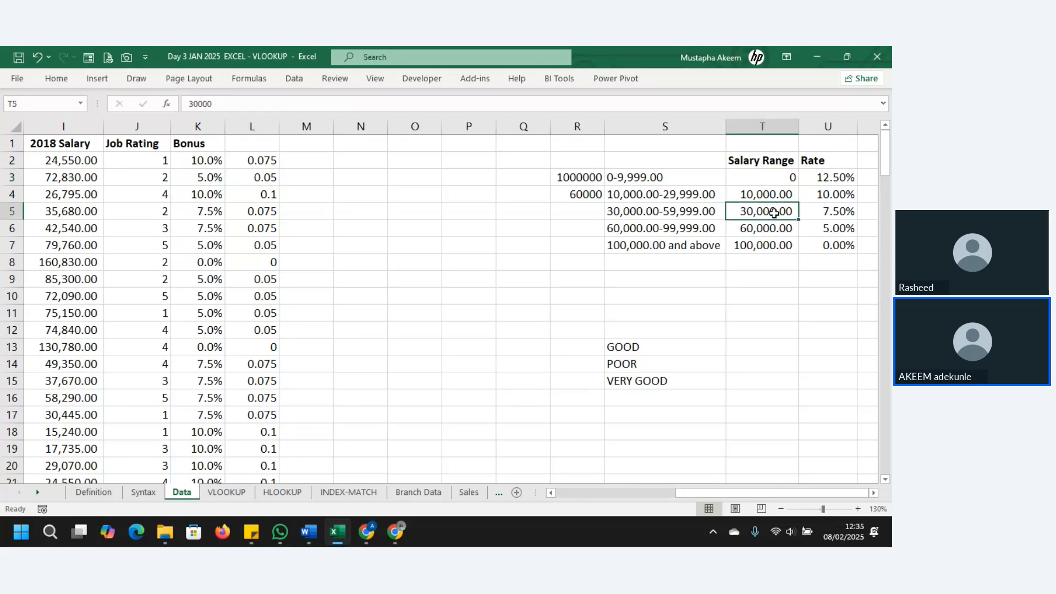
Remove the match mode and the empty if_not_found argument from the XLOOKUP in L2 and commit the formula.
click(275, 158)
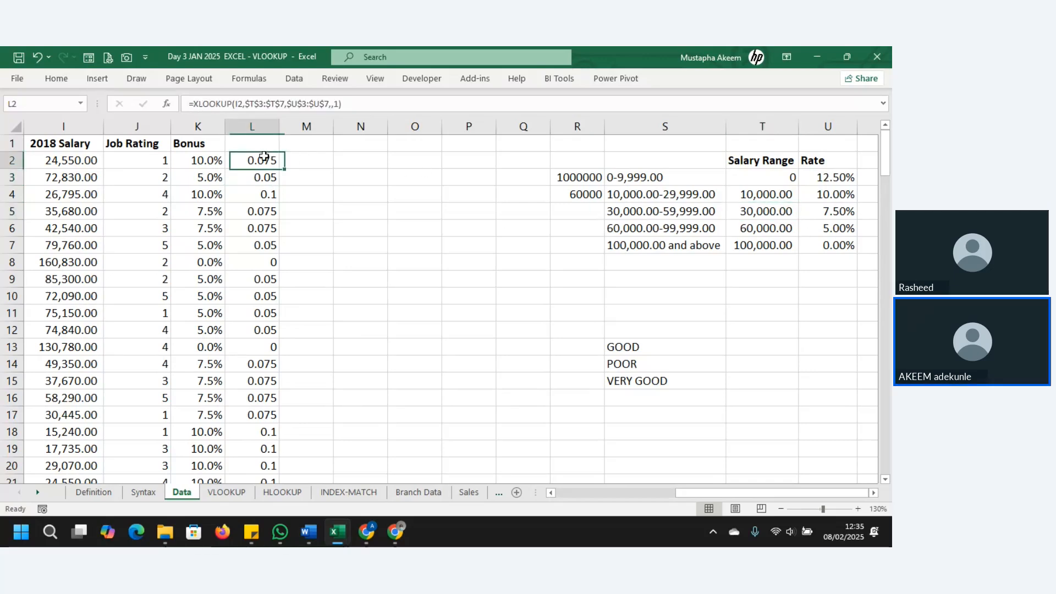
click(334, 104)
text(,)
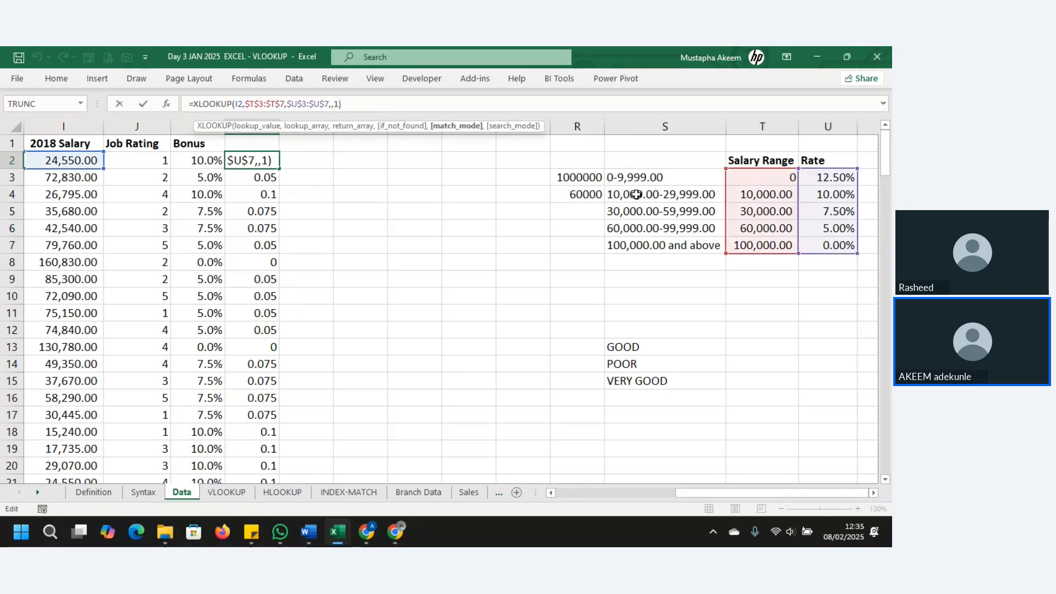
key(Delete)
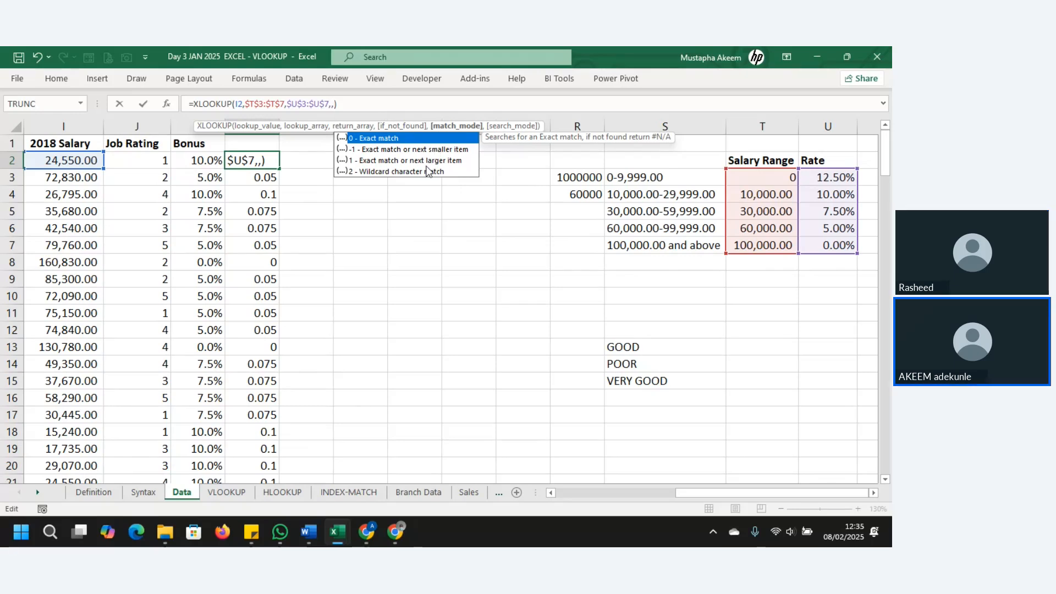
key(BackSpace)
key(BackSpace)
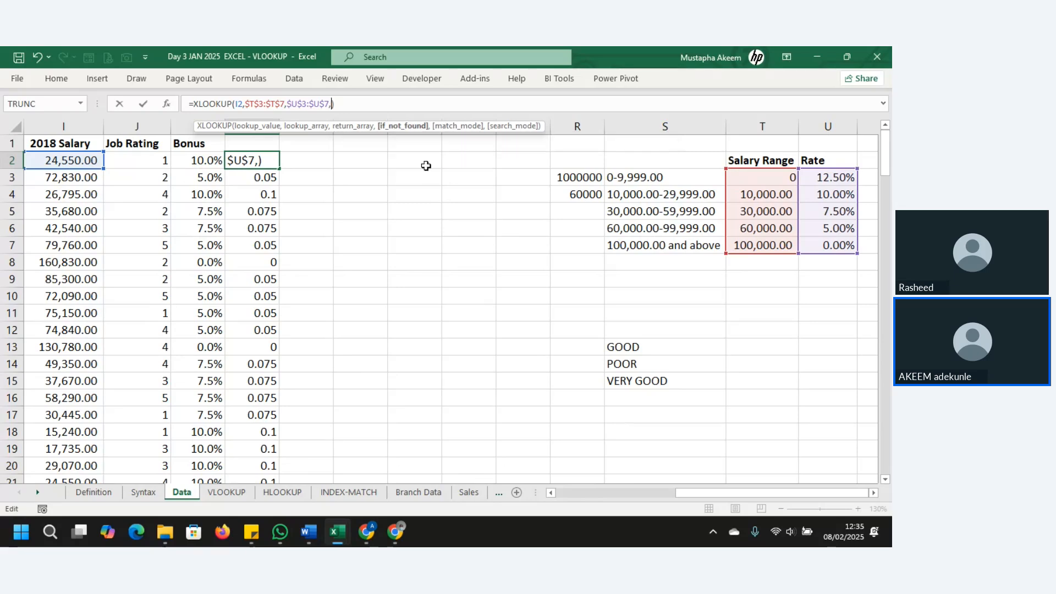
key(Return)
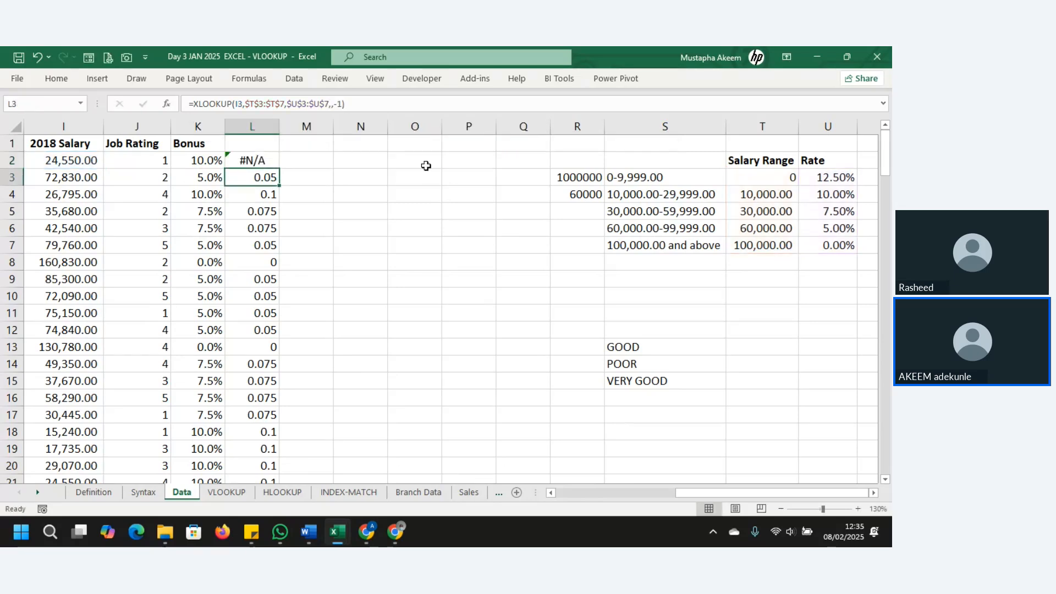
Review the shortened XLOOKUP in L2 and the formula in L3, and switch to the Chrome window.
click(246, 159)
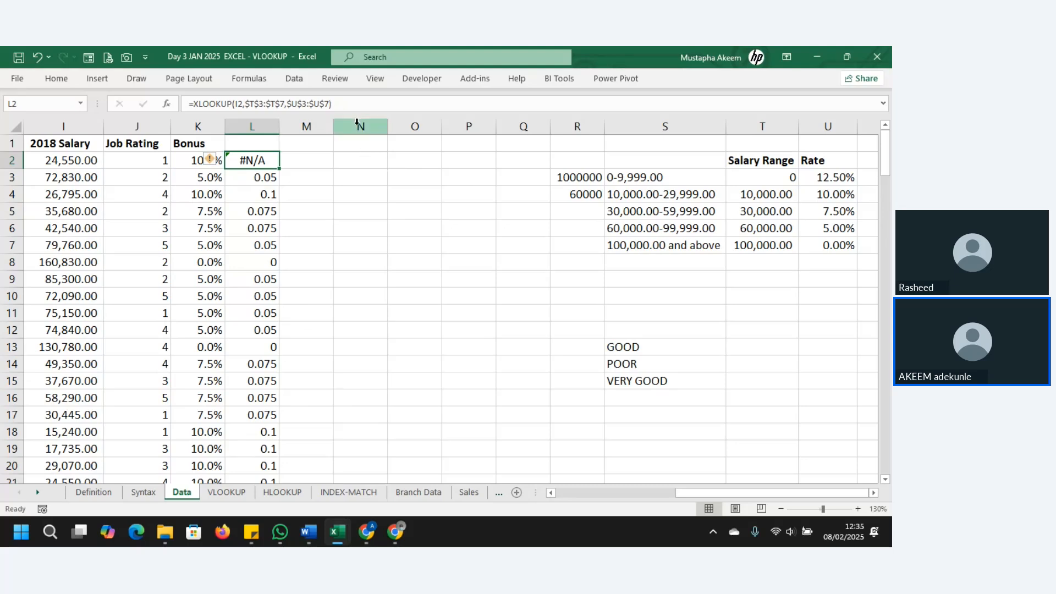
key(Down)
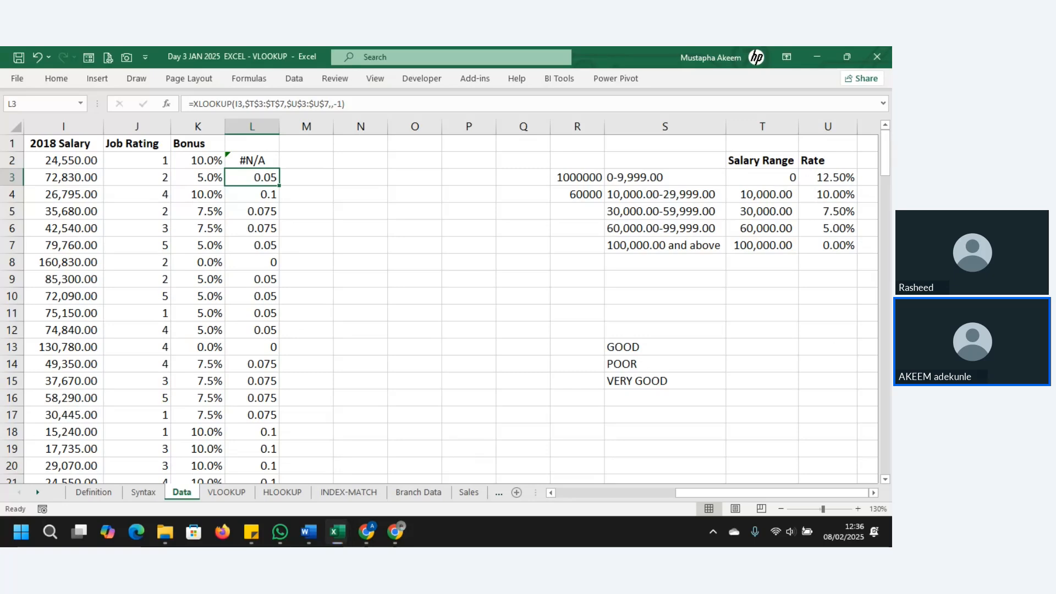
key(alt+Tab)
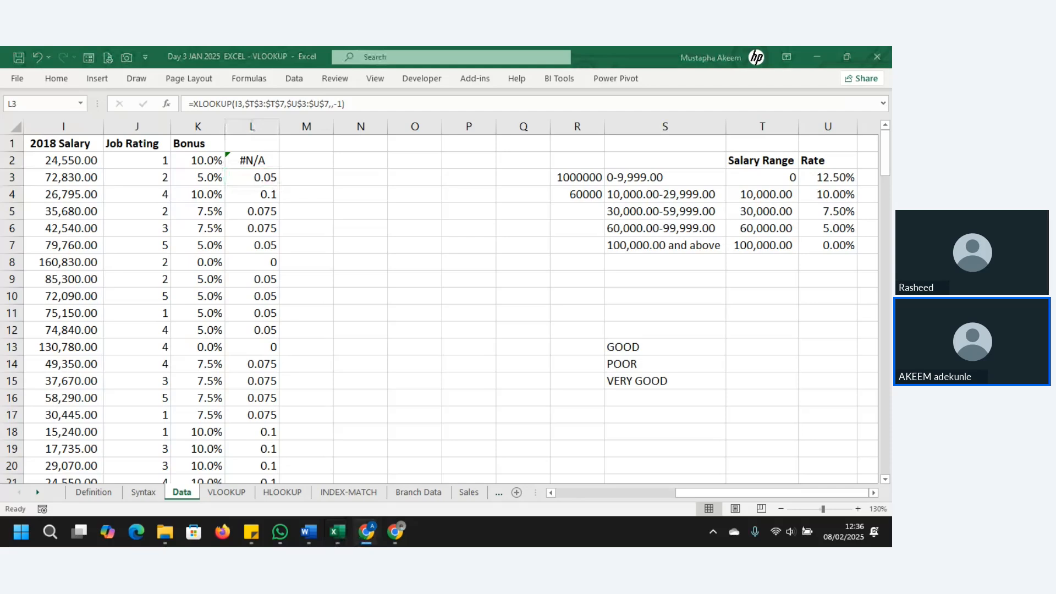